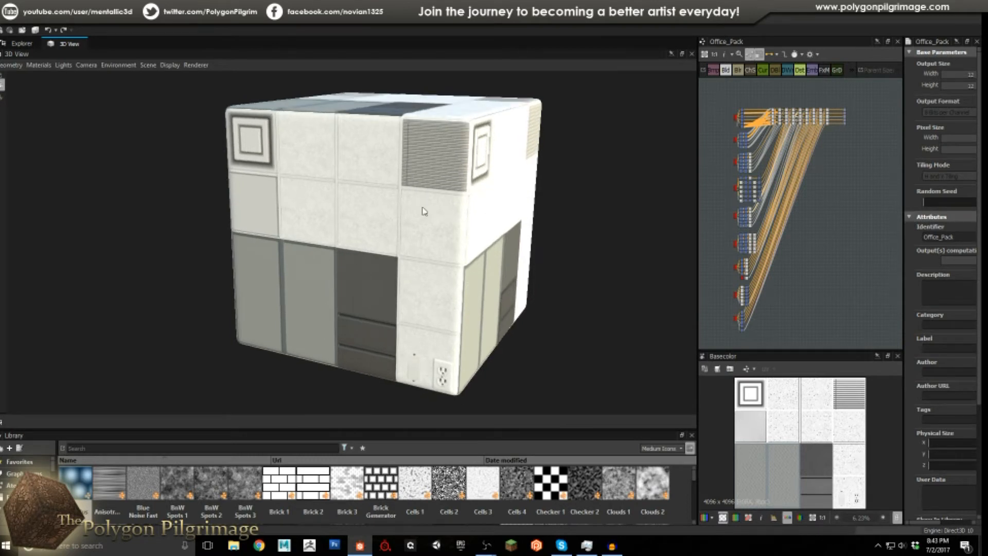
# Examine the Office_Pack texture sheet on the cube from several angles, including the wall outlet and cabinet panels up close
pyautogui.moveTo(393, 220)
pyautogui.keyDown('alt'); pyautogui.mouseDown()
pyautogui.moveTo(419, 205)
pyautogui.moveTo(395, 212)
pyautogui.mouseUp(); pyautogui.keyUp('alt')
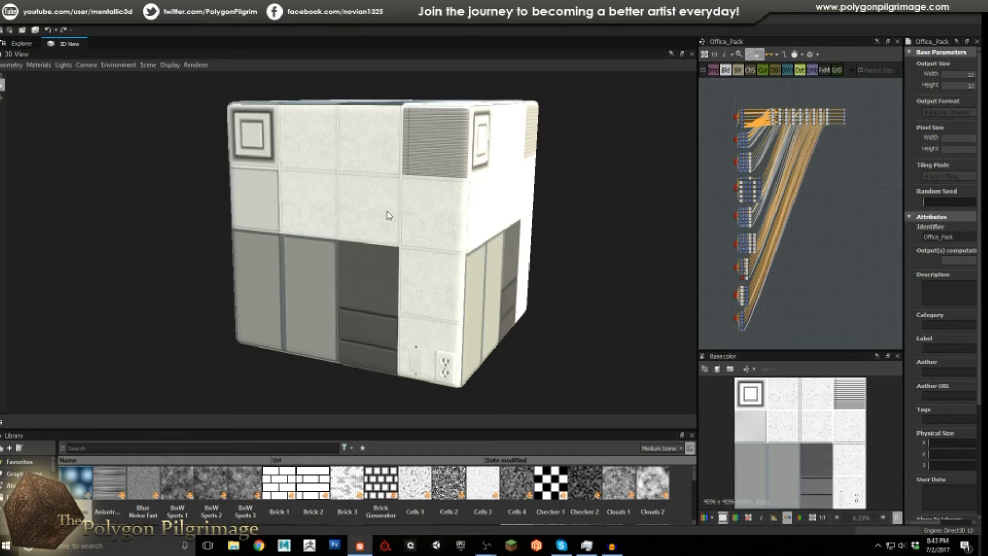
pyautogui.keyDown('alt'); pyautogui.moveTo(393, 227); pyautogui.dragTo(388, 233); pyautogui.keyUp('alt')
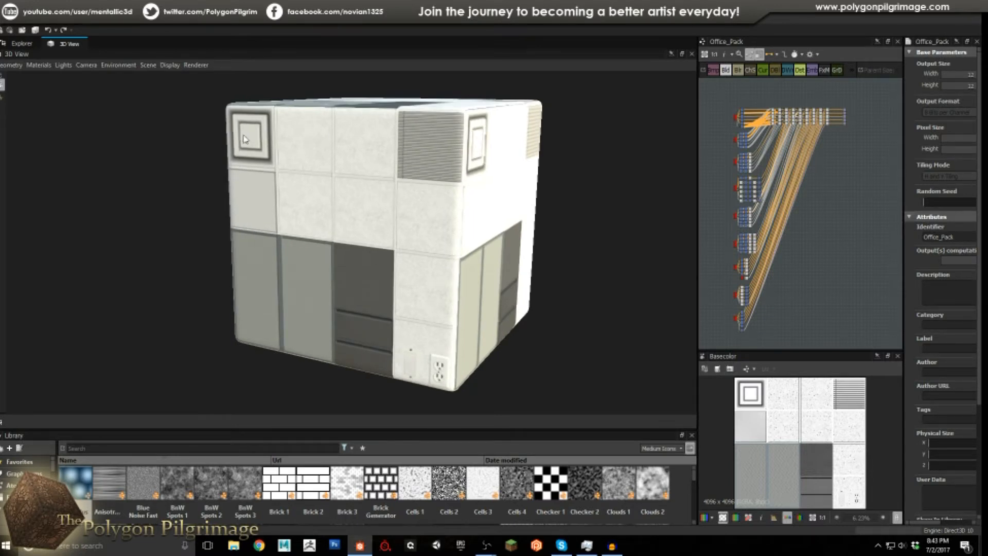
pyautogui.keyDown('alt'); pyautogui.moveTo(245, 139); pyautogui.dragTo(251, 138); pyautogui.keyUp('alt')
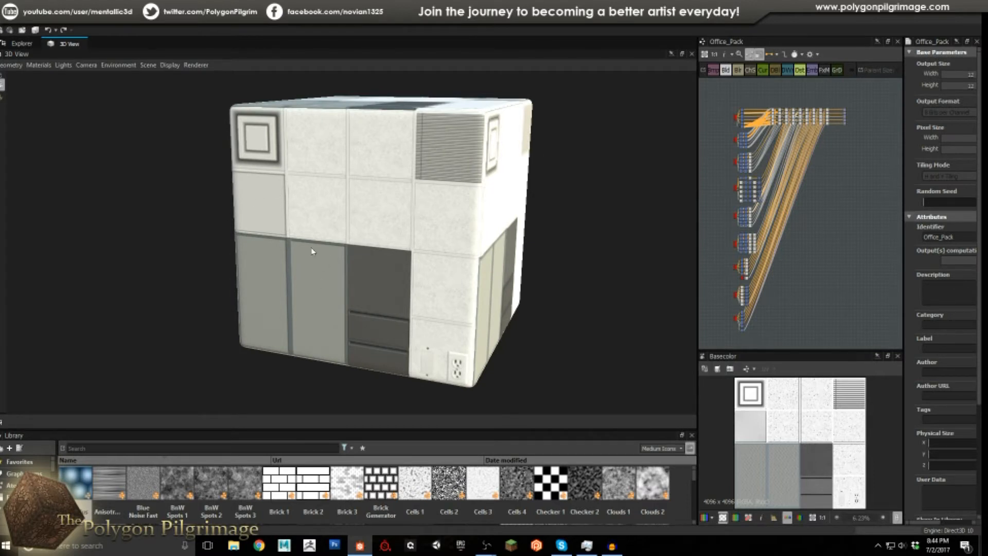
pyautogui.keyDown('alt'); pyautogui.moveTo(388, 319); pyautogui.dragTo(394, 254); pyautogui.keyUp('alt')
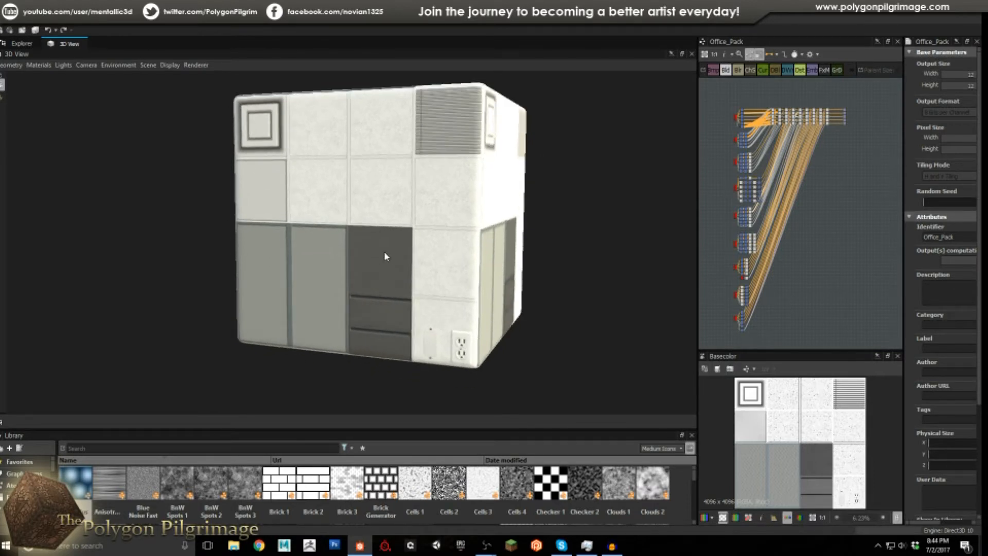
pyautogui.moveTo(386, 315); pyautogui.dragTo(376, 283)
pyautogui.scroll(3, 384, 314)
pyautogui.scroll(2, 433, 313)
pyautogui.scroll(-2, 481, 303)
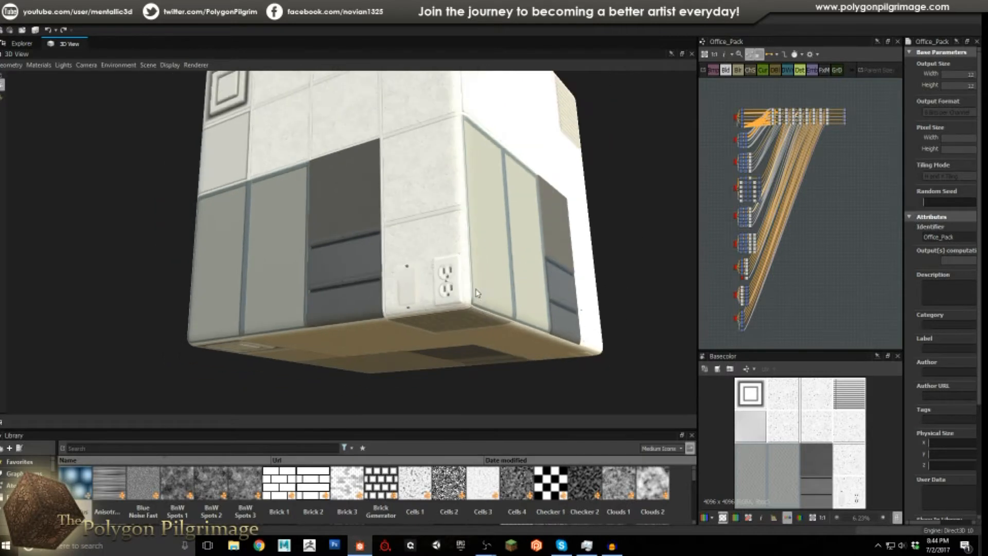
pyautogui.moveTo(476, 291); pyautogui.dragTo(446, 289)
pyautogui.scroll(-3, 470, 297)
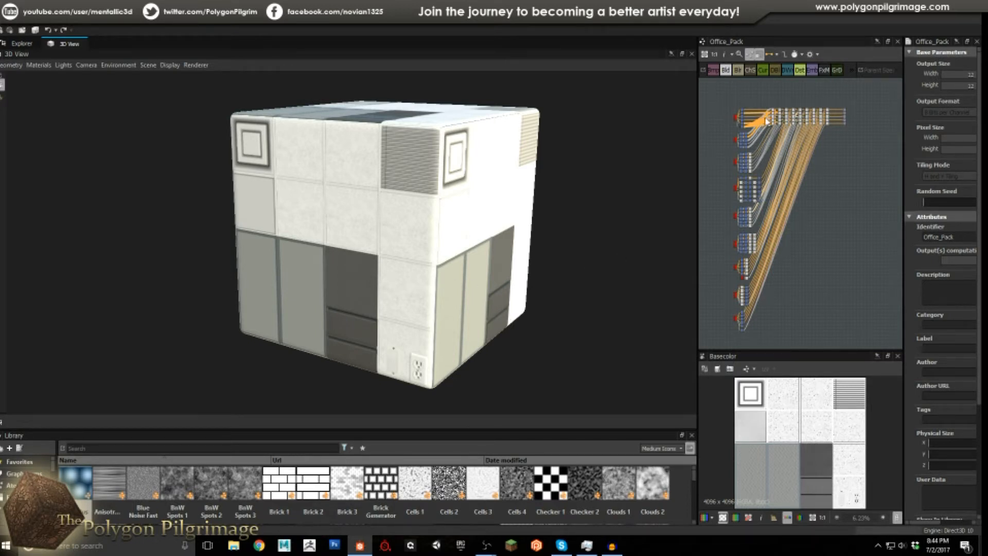
pyautogui.moveTo(395, 228); pyautogui.dragTo(411, 224)
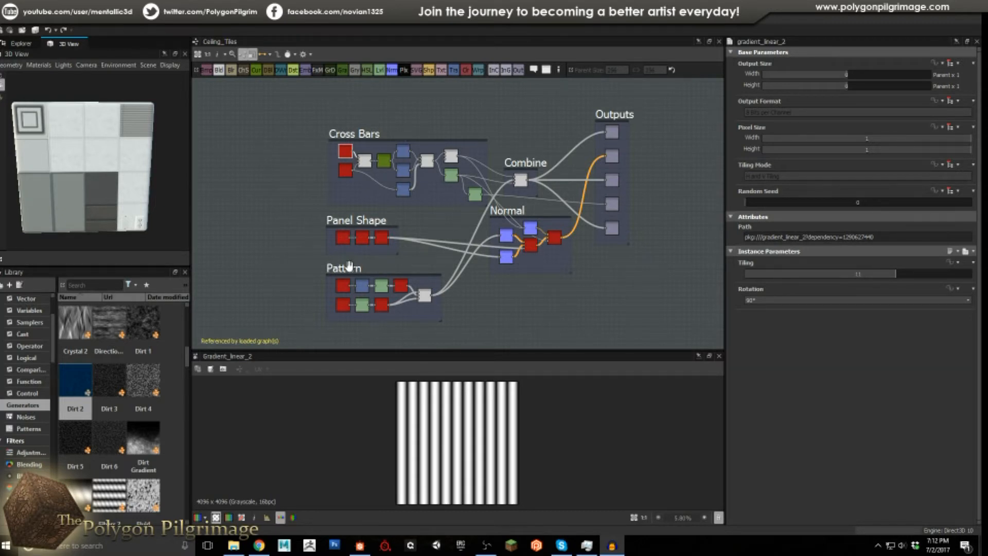
# Examine the ceiling tile area of the texture up close on the 3D preview cube
pyautogui.moveTo(125, 149); pyautogui.dragTo(117, 157)
pyautogui.scroll(3, 73, 156)
pyautogui.moveTo(73, 155); pyautogui.dragTo(105, 149, button='middle')
pyautogui.scroll(3, 105, 153)
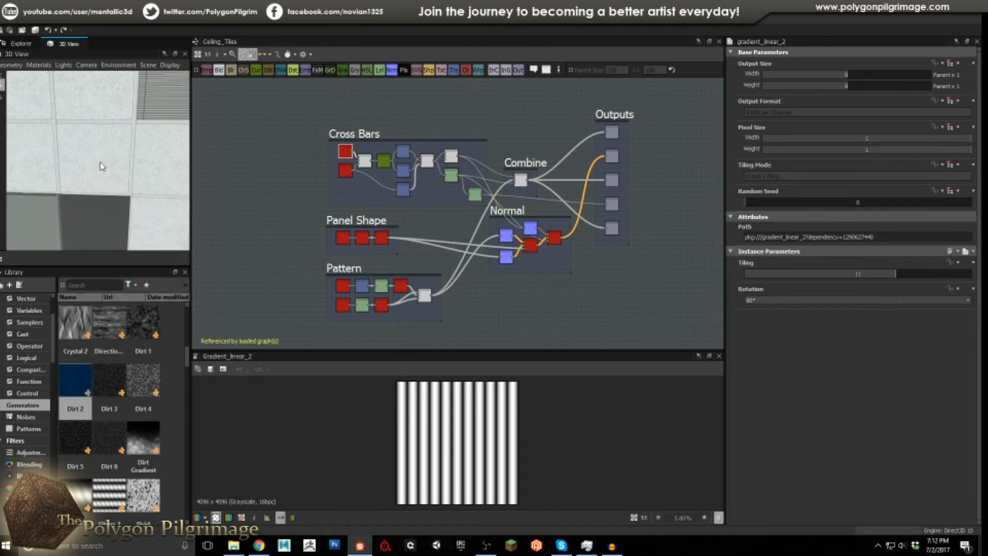
# Inspect the Gradient Linear 2 and Shape nodes in the Cross Bars frame and the Blend node that combines them
pyautogui.scroll(5, 386, 150)
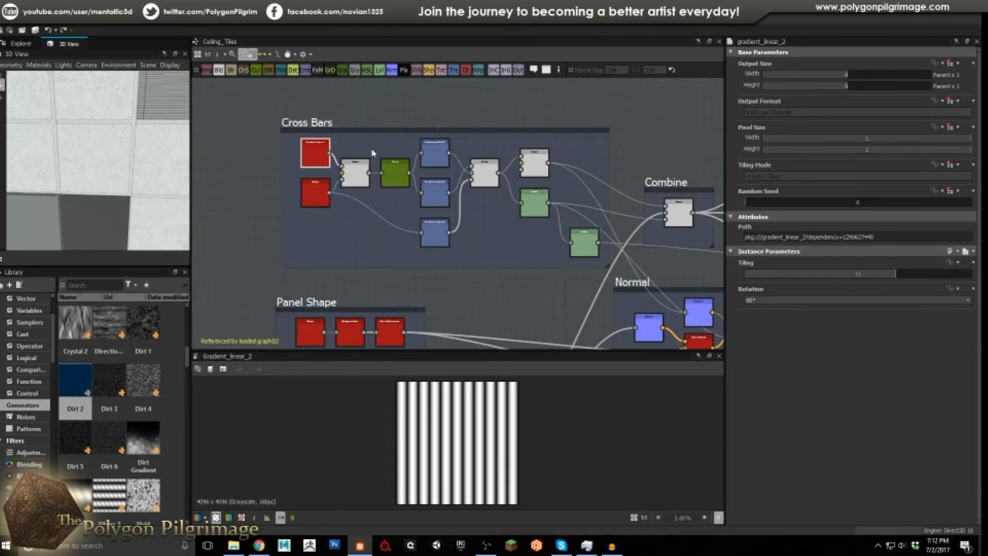
pyautogui.moveTo(386, 150); pyautogui.dragTo(374, 155, button='middle')
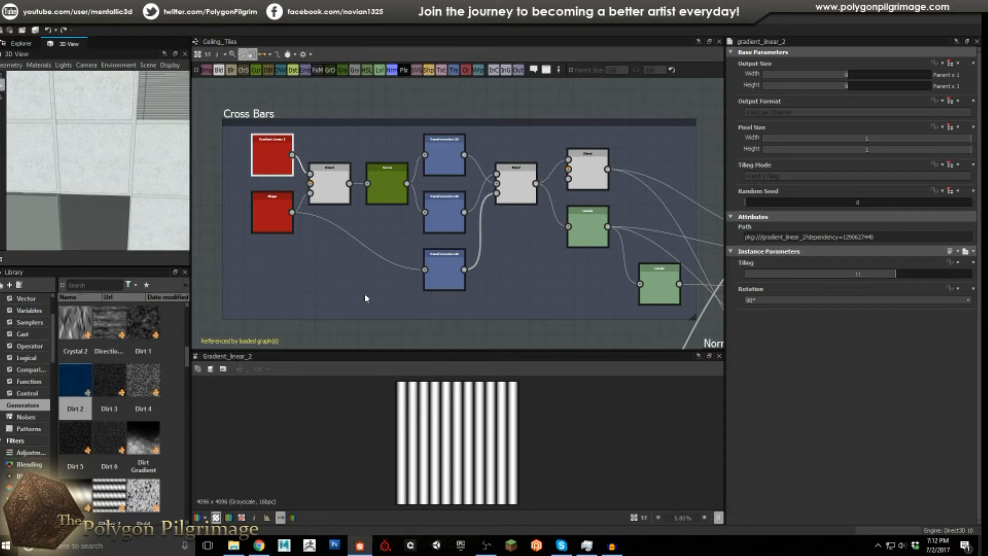
pyautogui.scroll(1, 273, 213)
pyautogui.doubleClick(273, 214)
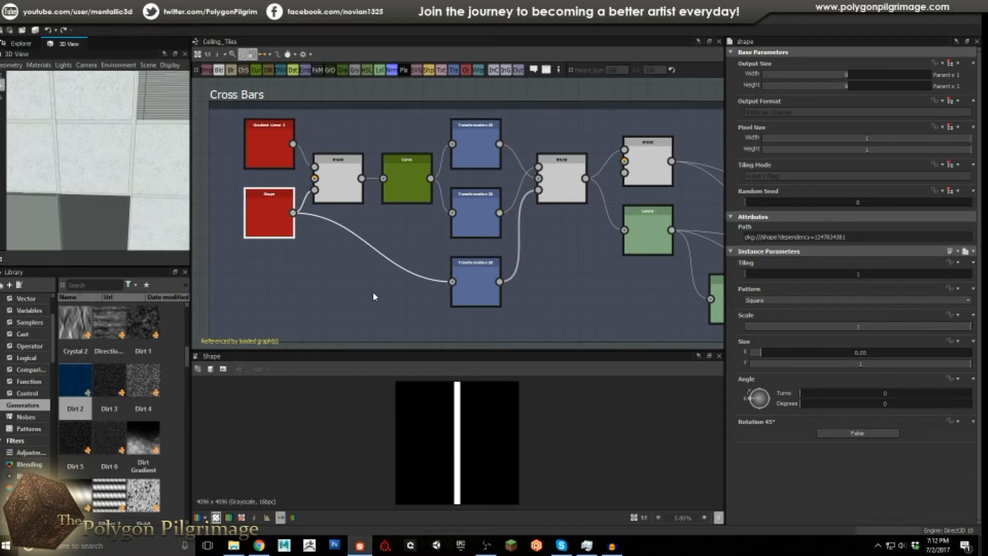
pyautogui.click(337, 185)
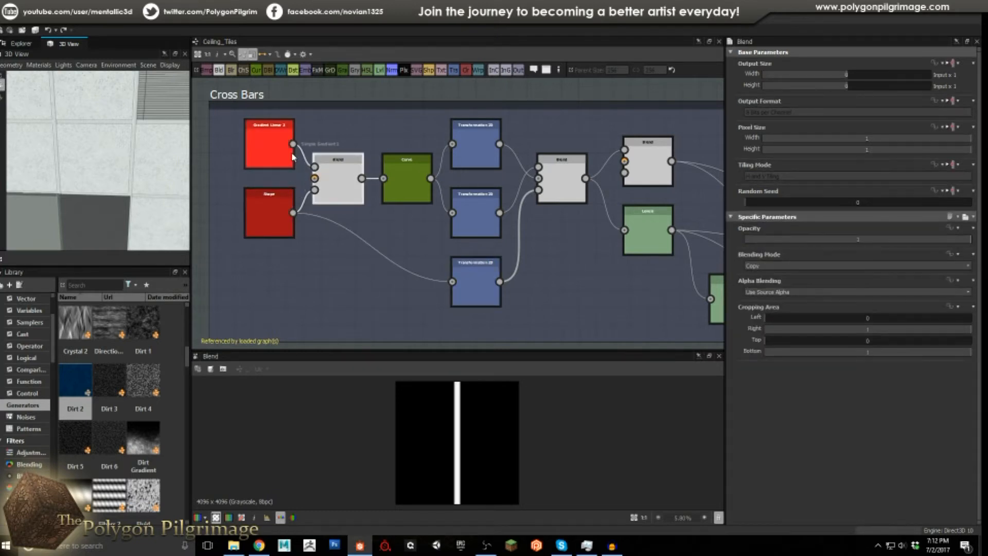
pyautogui.click(264, 136)
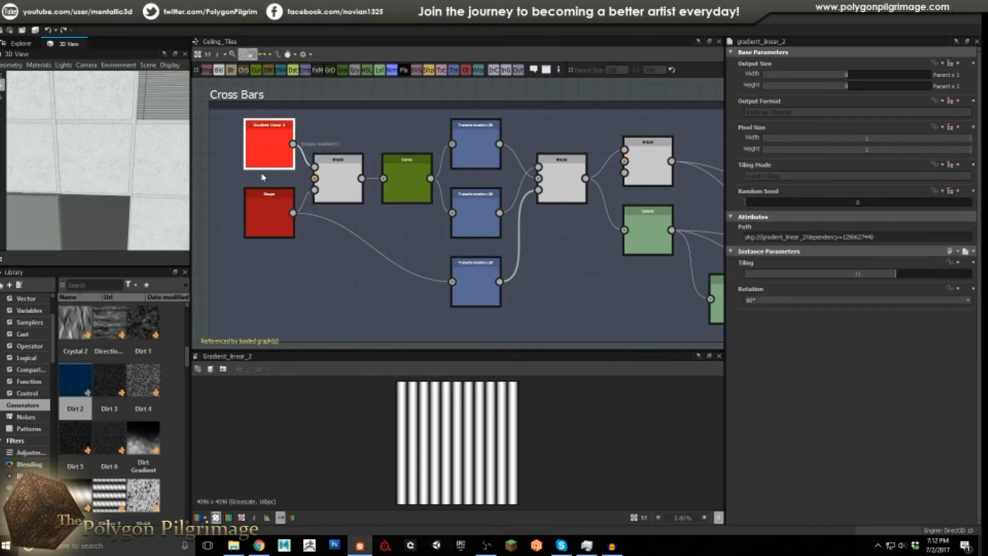
pyautogui.click(260, 206)
pyautogui.click(341, 190)
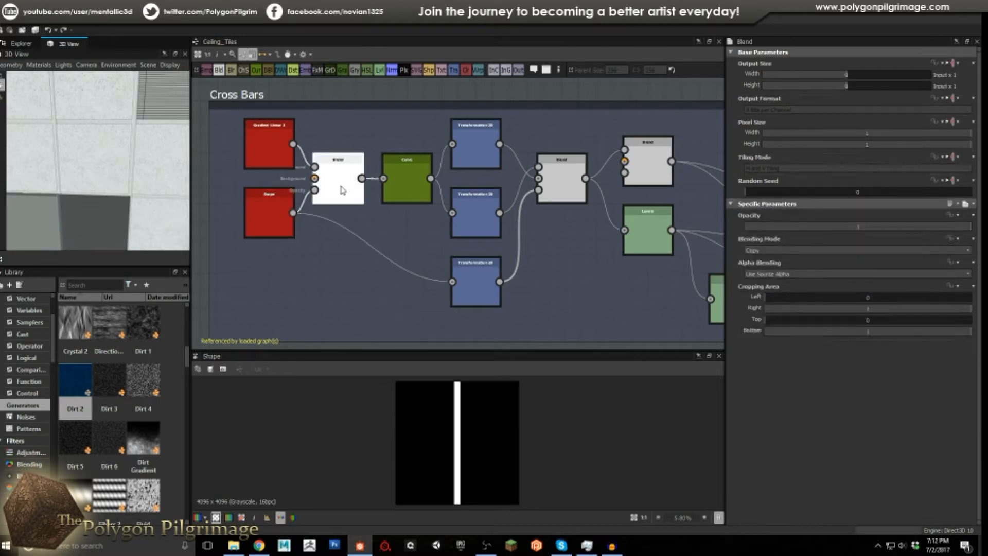
pyautogui.scroll(6, 459, 407)
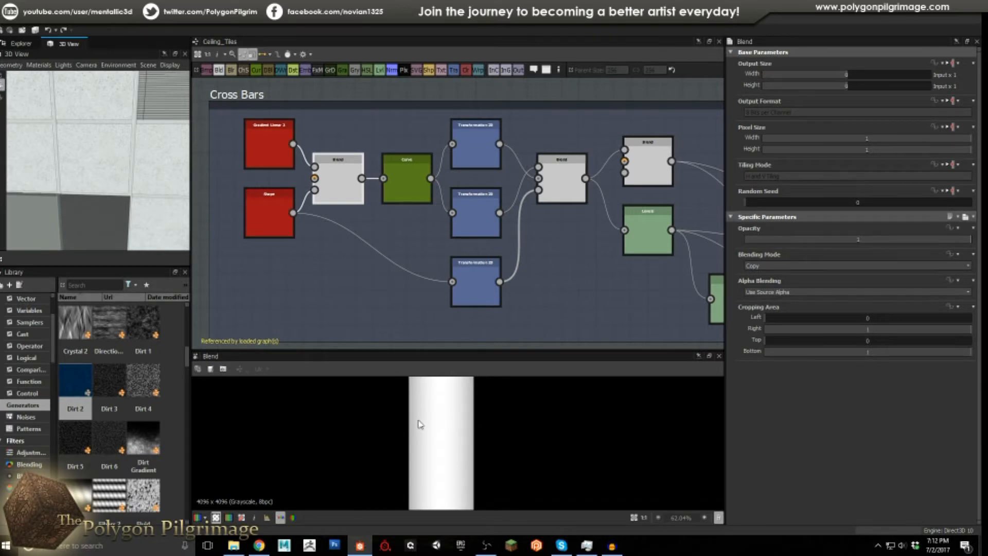
# Inspect the Curve node's bar profile and the outputs of the two Transformation 2D nodes it feeds
pyautogui.doubleClick(409, 189)
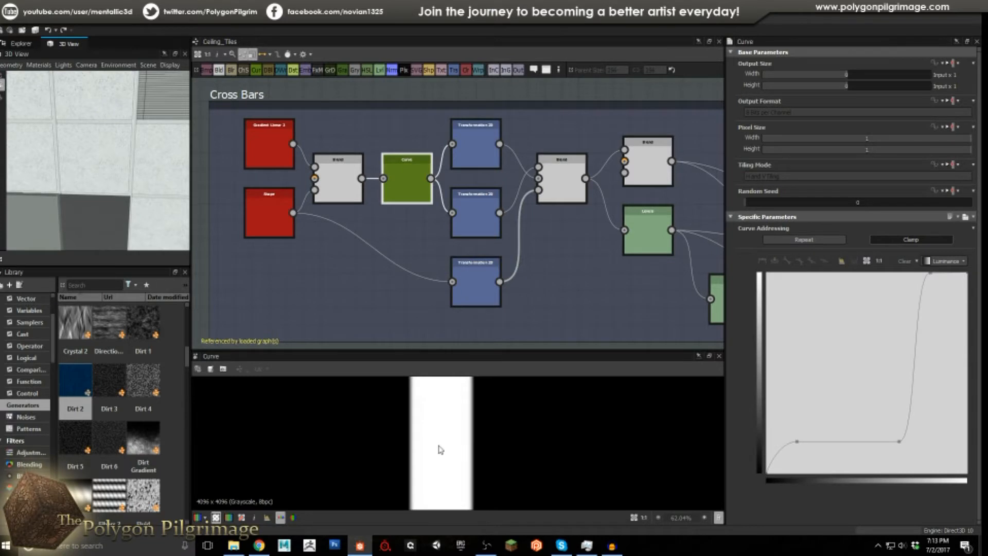
pyautogui.scroll(3, 443, 429)
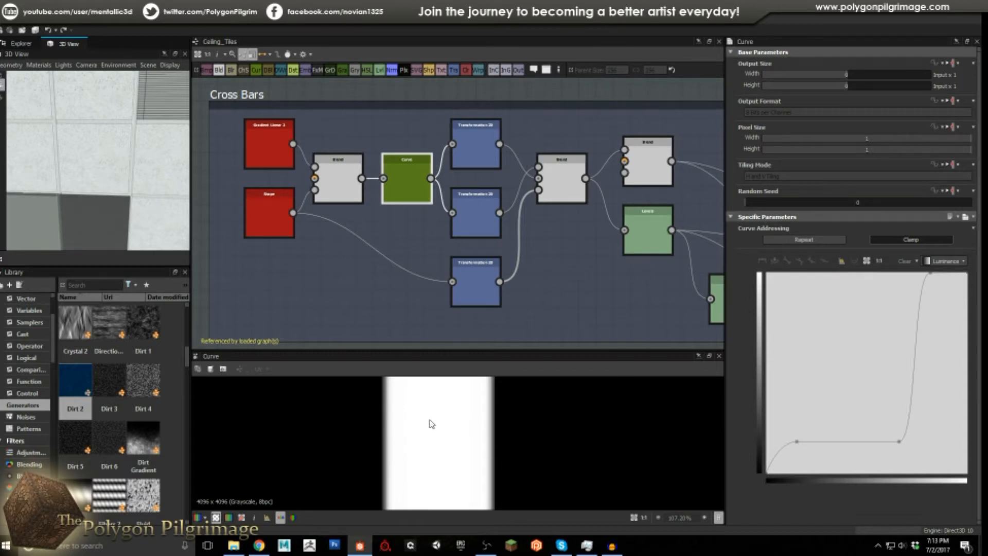
pyautogui.click(481, 138)
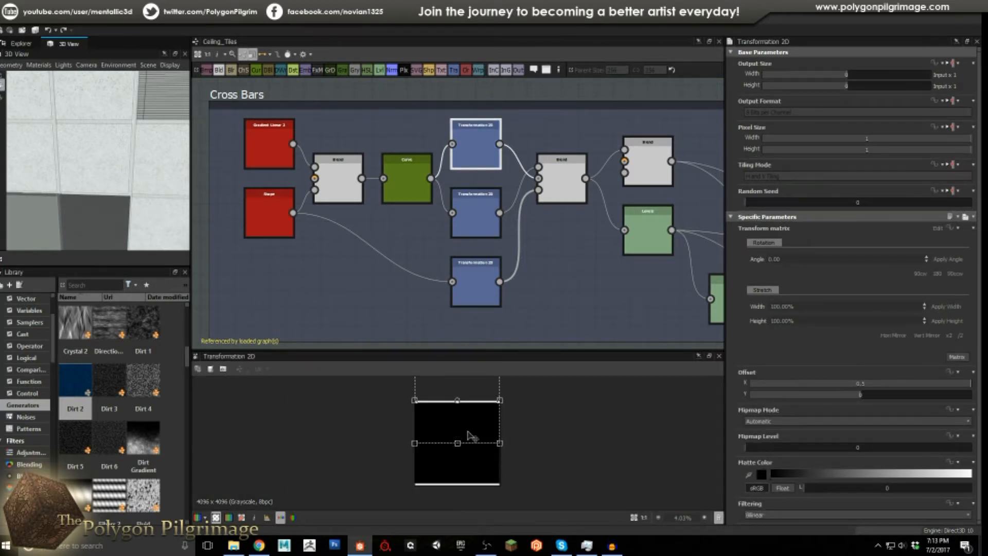
pyautogui.scroll(1, 465, 418)
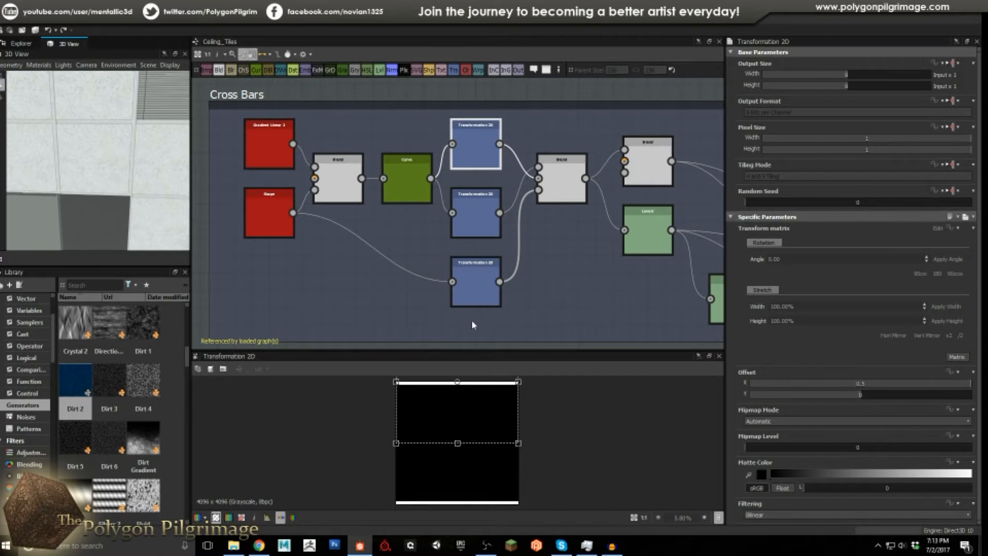
pyautogui.doubleClick(487, 212)
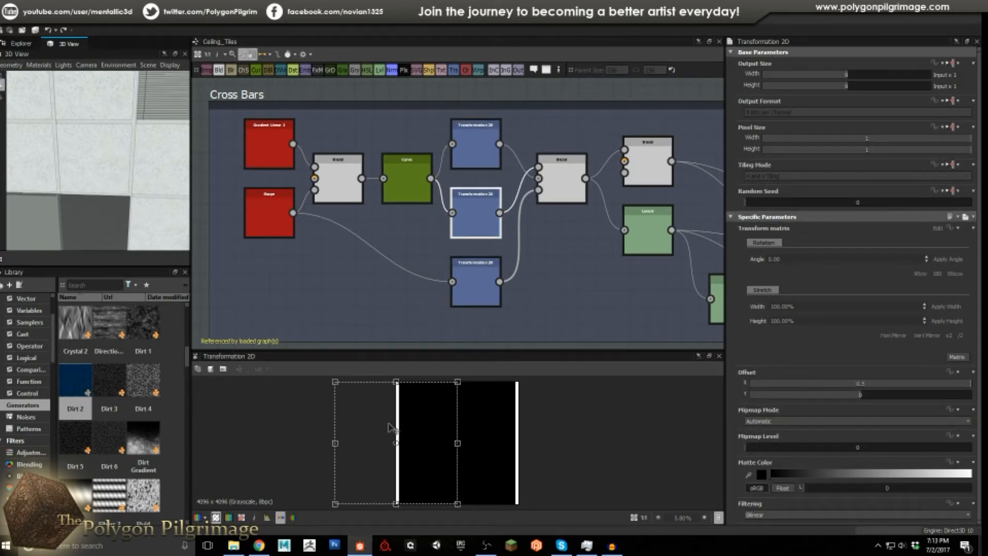
# Examine the corners of the Blend that joins the transformed bars, and the third Transformation 2D node serving as its mask
pyautogui.doubleClick(552, 183)
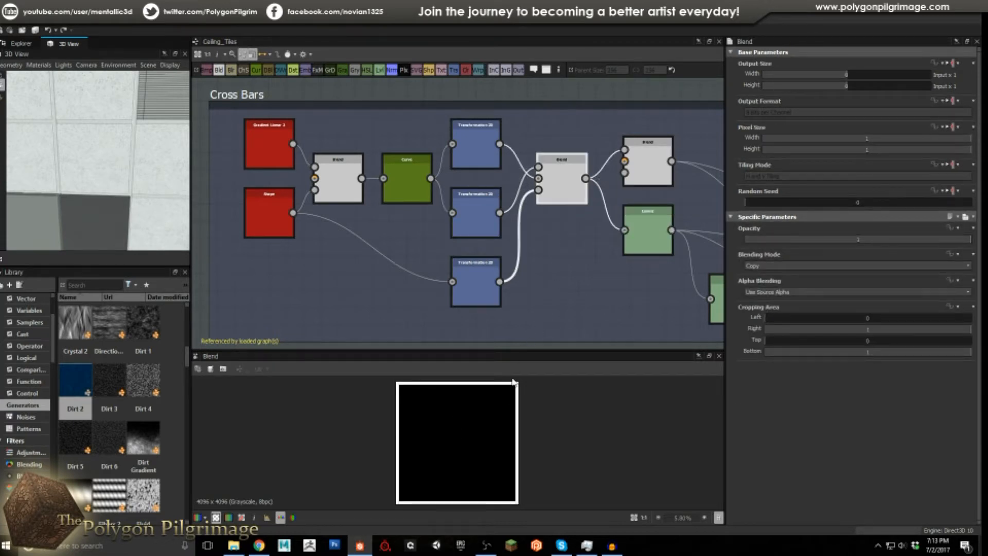
pyautogui.scroll(5, 403, 388)
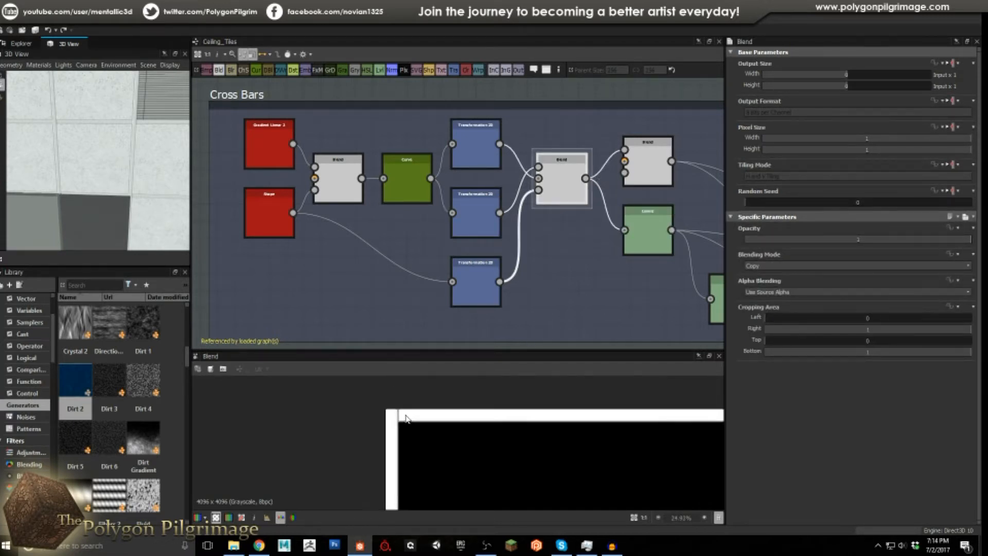
pyautogui.moveTo(580, 421); pyautogui.dragTo(671, 418, button='middle')
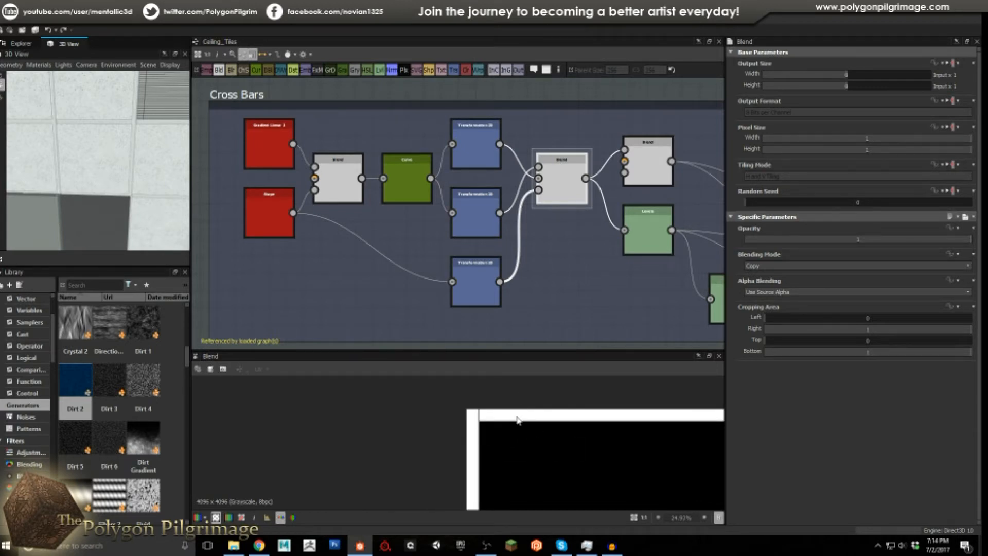
pyautogui.click(477, 289)
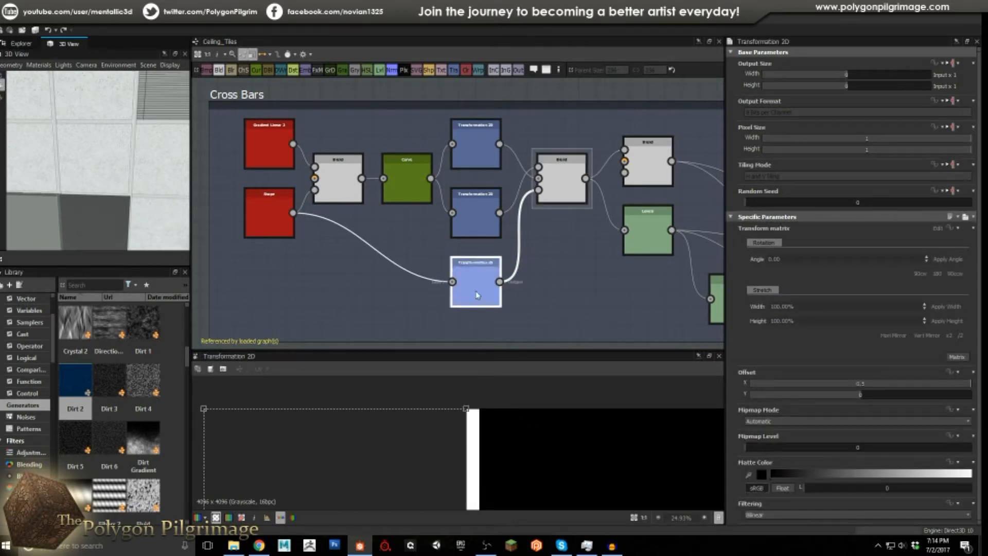
pyautogui.scroll(-5, 543, 457)
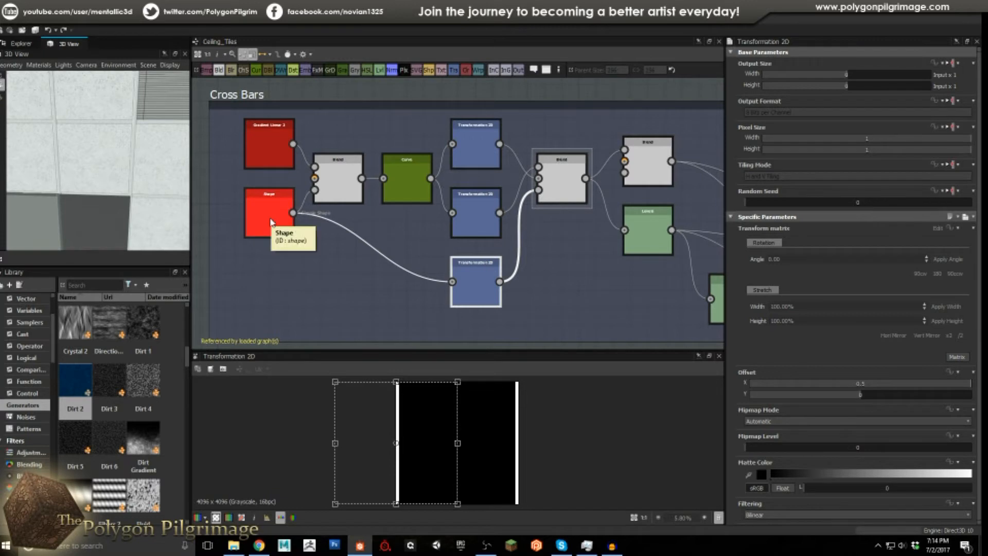
pyautogui.click(559, 193)
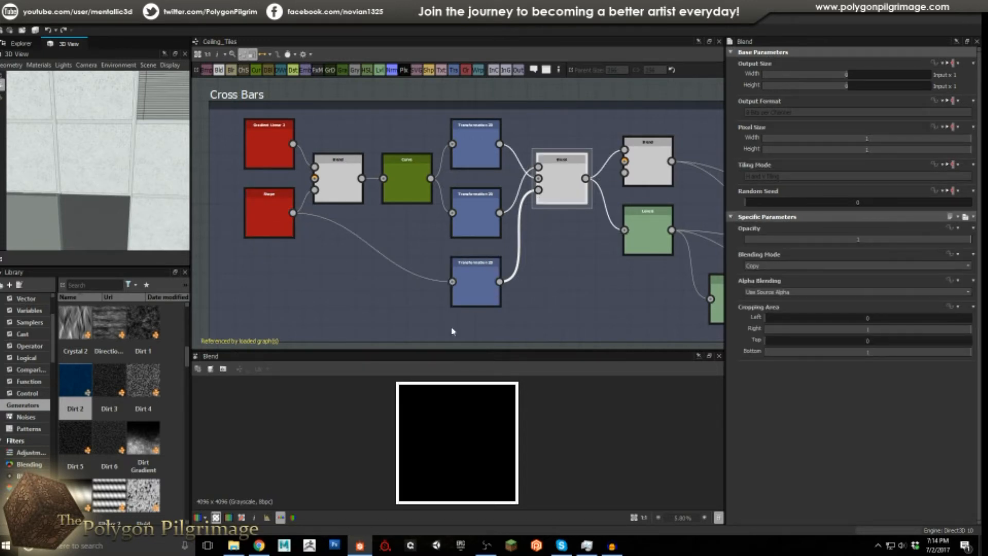
pyautogui.scroll(6, 405, 407)
pyautogui.scroll(3, 404, 421)
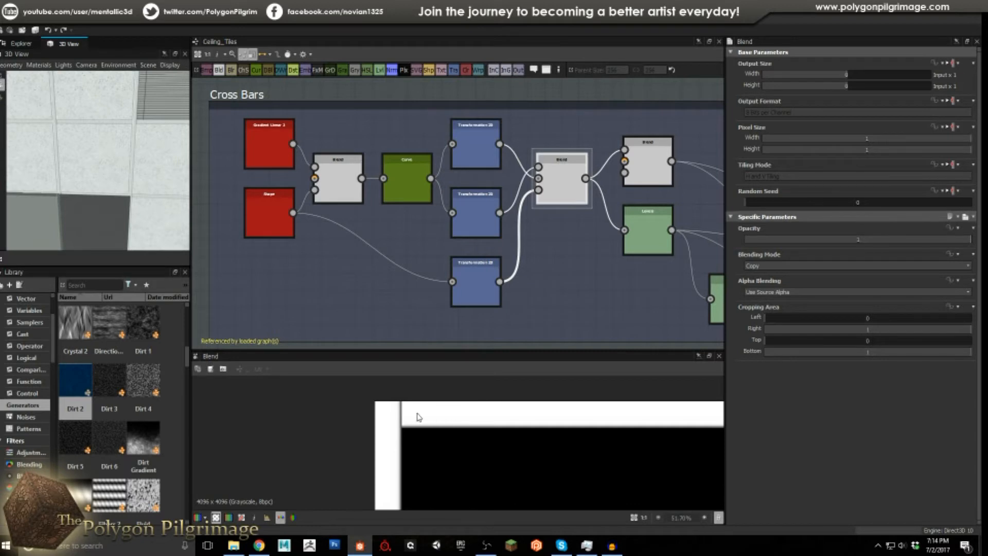
# Inspect the Add (Linear Dodge) Blend node and the first Levels node at the end of the Cross Bars frame
pyautogui.moveTo(553, 281); pyautogui.dragTo(382, 286, button='middle')
pyautogui.click(476, 164)
pyautogui.scroll(-10, 540, 437)
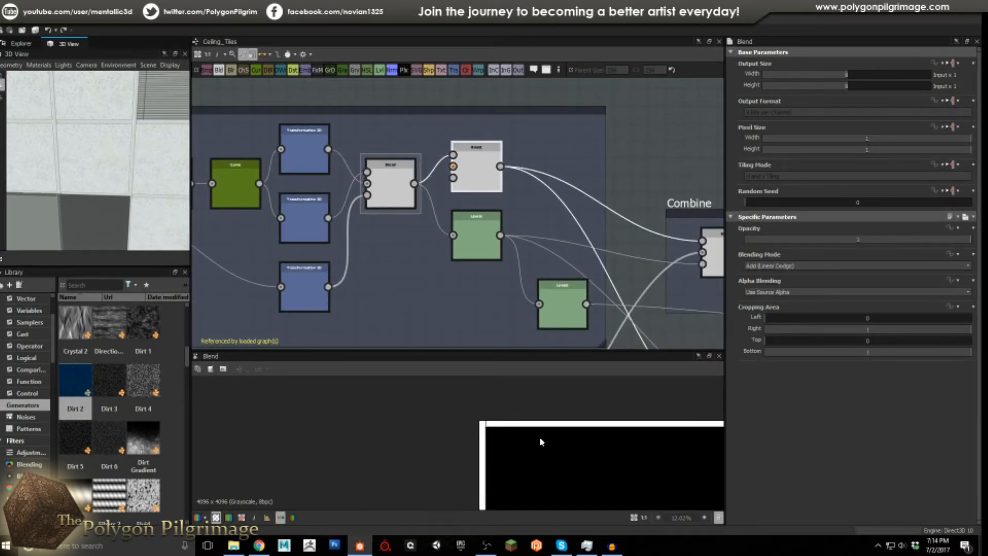
pyautogui.scroll(1, 479, 441)
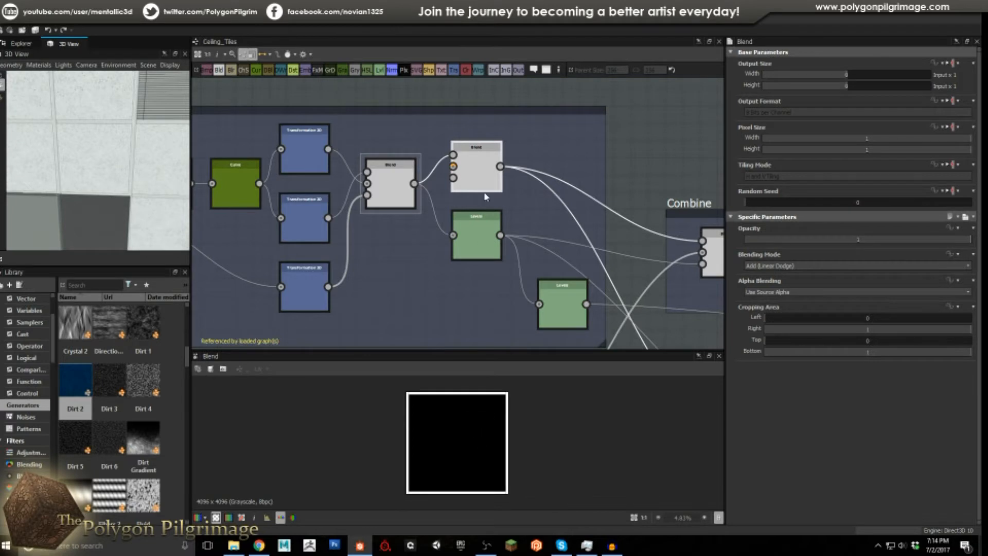
pyautogui.moveTo(467, 179); pyautogui.dragTo(454, 165, button='middle')
pyautogui.scroll(-1, 454, 166)
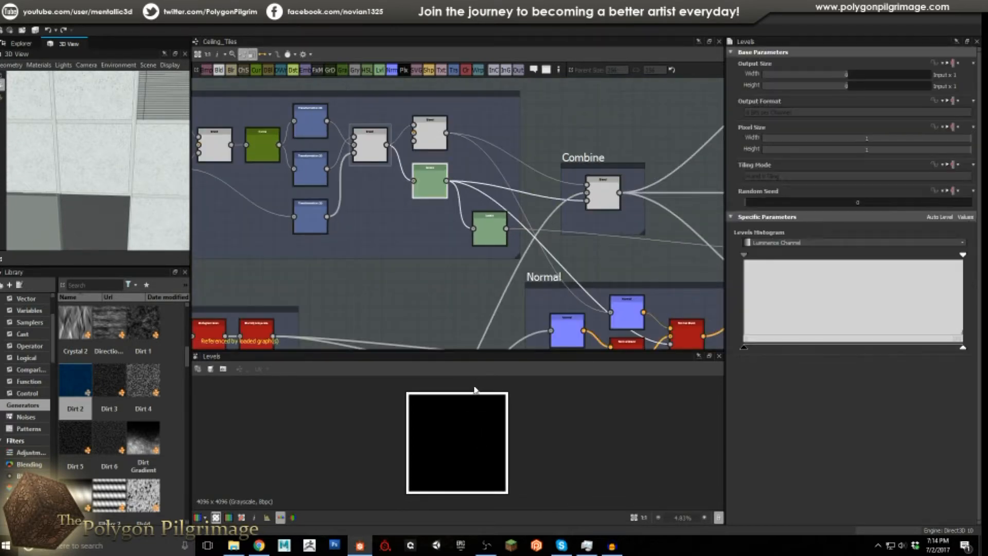
pyautogui.scroll(3, 412, 391)
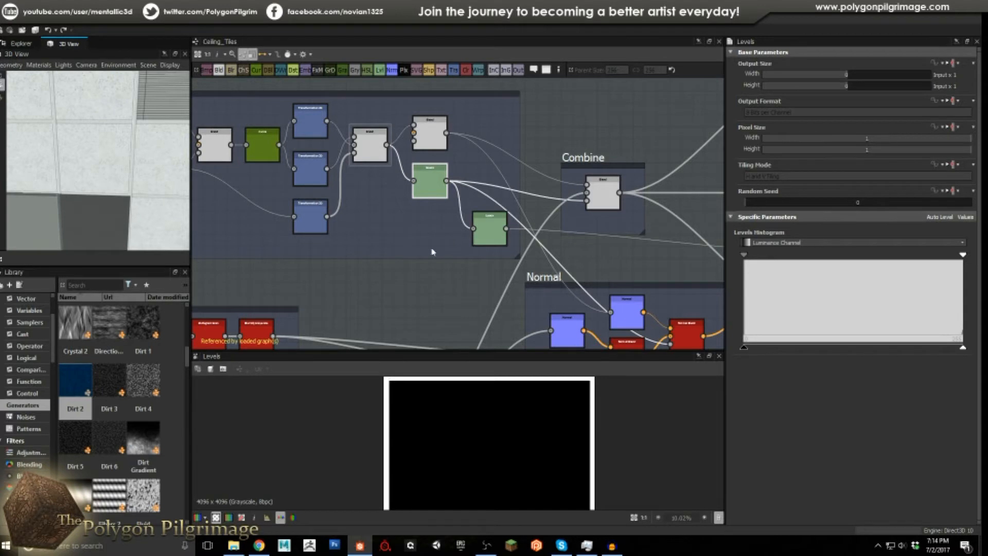
pyautogui.scroll(3, 372, 392)
pyautogui.scroll(2, 394, 433)
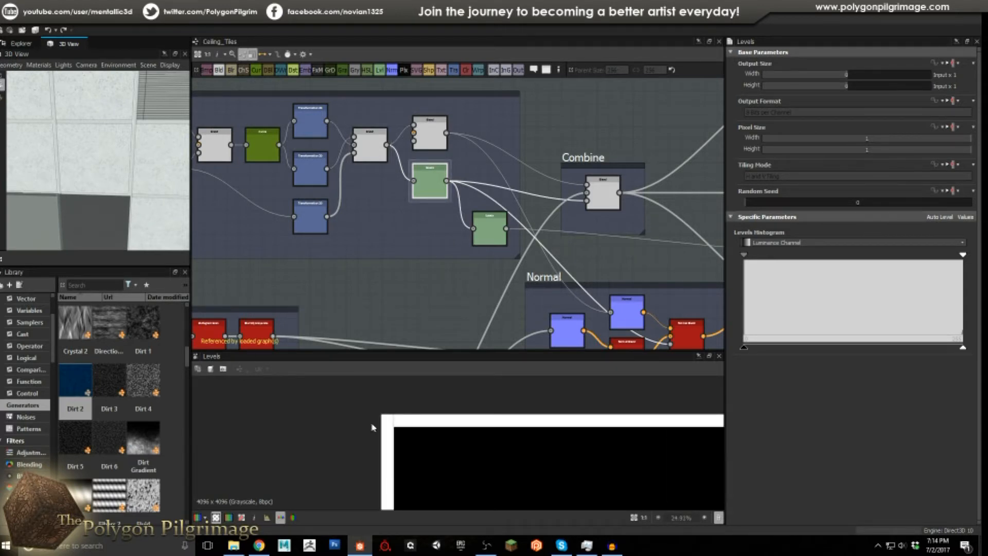
# Inspect the second Levels node in the Cross Bars frame and its darkened output
pyautogui.moveTo(468, 243); pyautogui.dragTo(425, 234, button='middle')
pyautogui.click(447, 221)
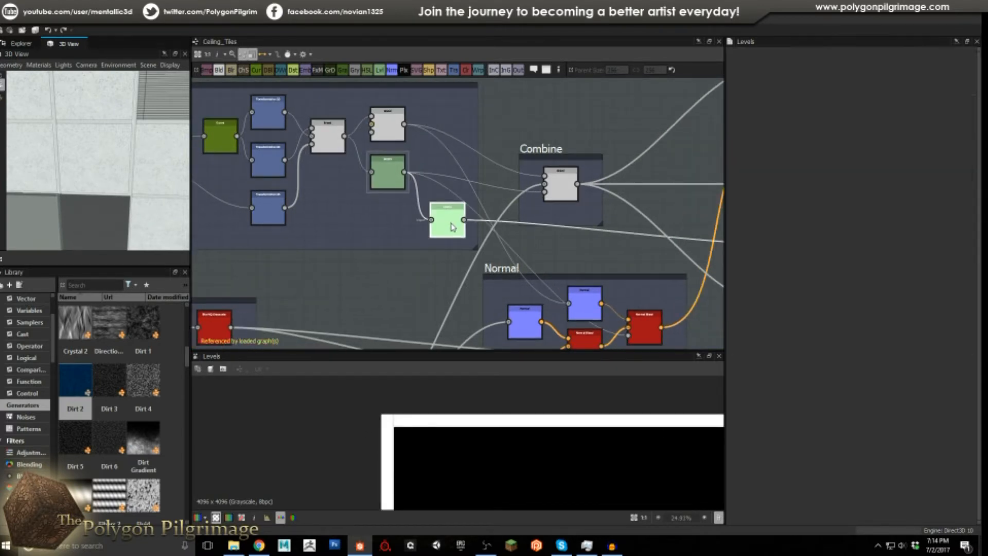
pyautogui.scroll(3, 425, 426)
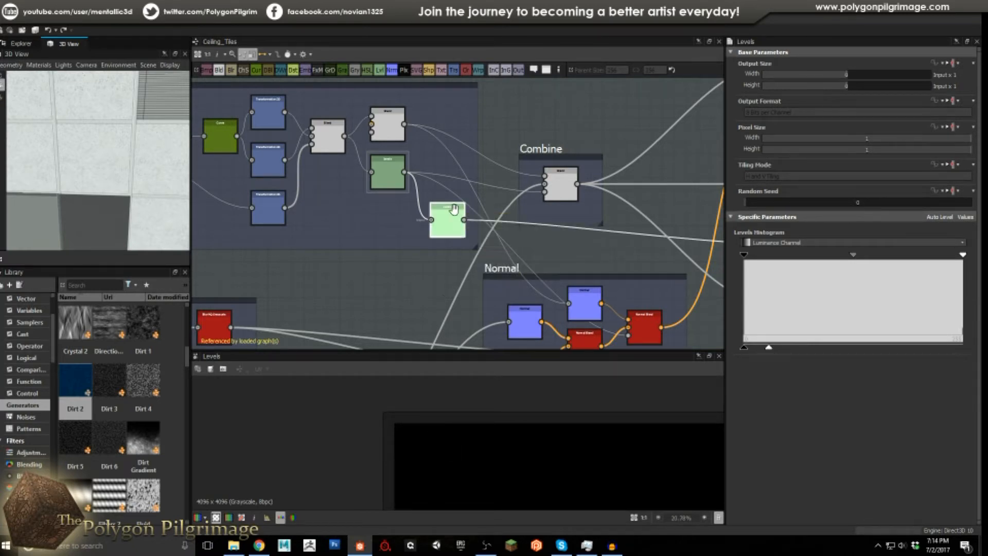
pyautogui.scroll(-2, 453, 208)
pyautogui.scroll(-3, 464, 197)
pyautogui.scroll(3, 391, 220)
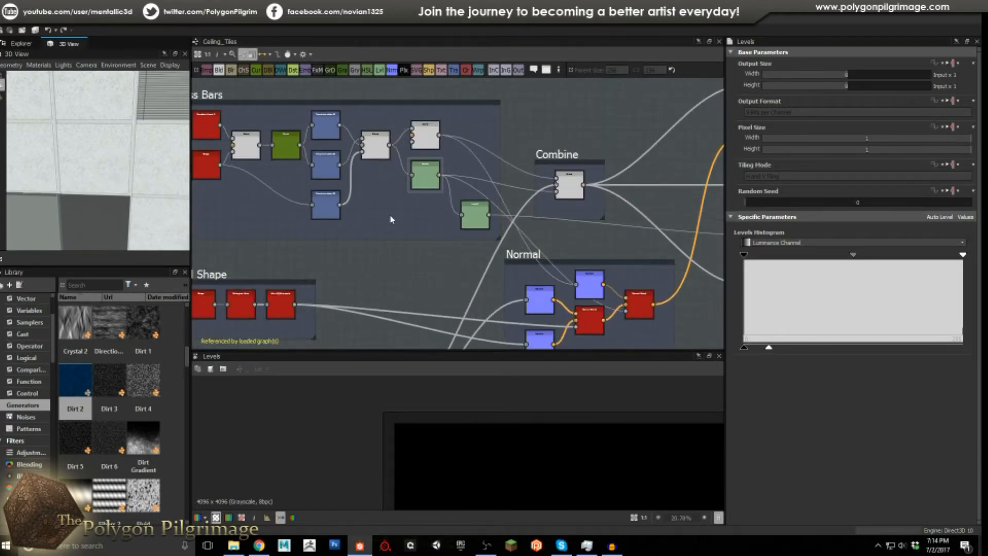
# Inspect the Shape node in the Panel Shape frame, including its Pyramid pattern and size settings
pyautogui.moveTo(391, 220); pyautogui.dragTo(528, 149, button='middle')
pyautogui.scroll(5, 319, 237)
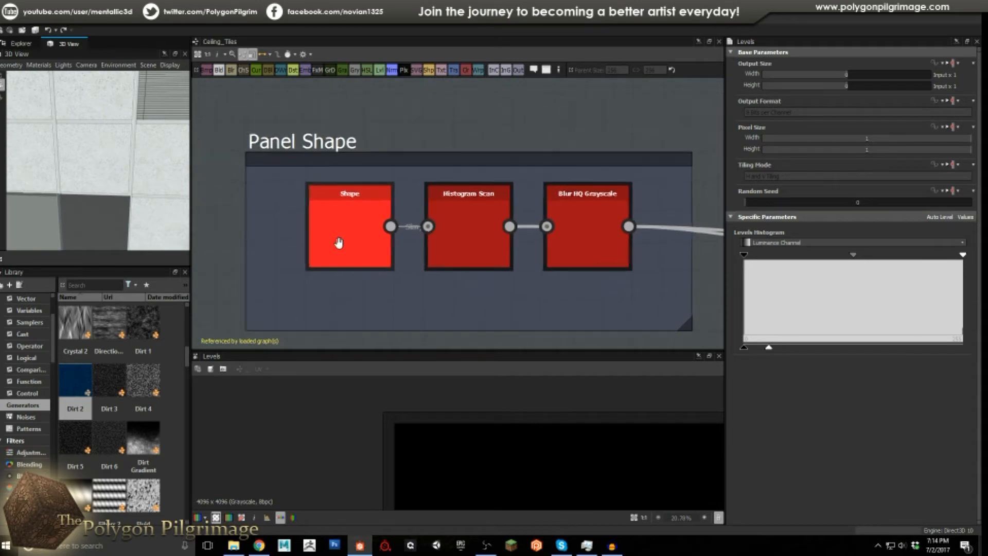
pyautogui.doubleClick(342, 229)
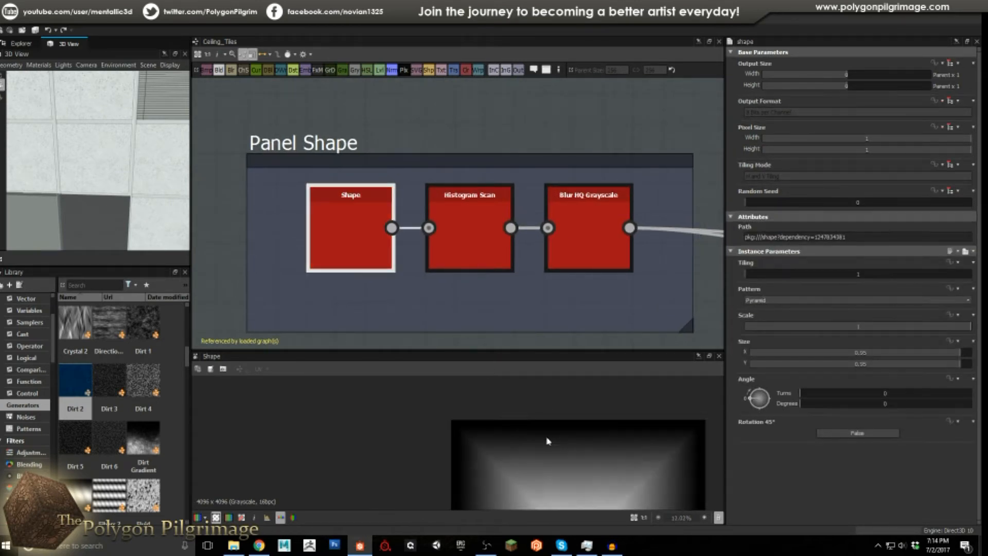
pyautogui.scroll(-6, 547, 438)
pyautogui.scroll(2, 456, 433)
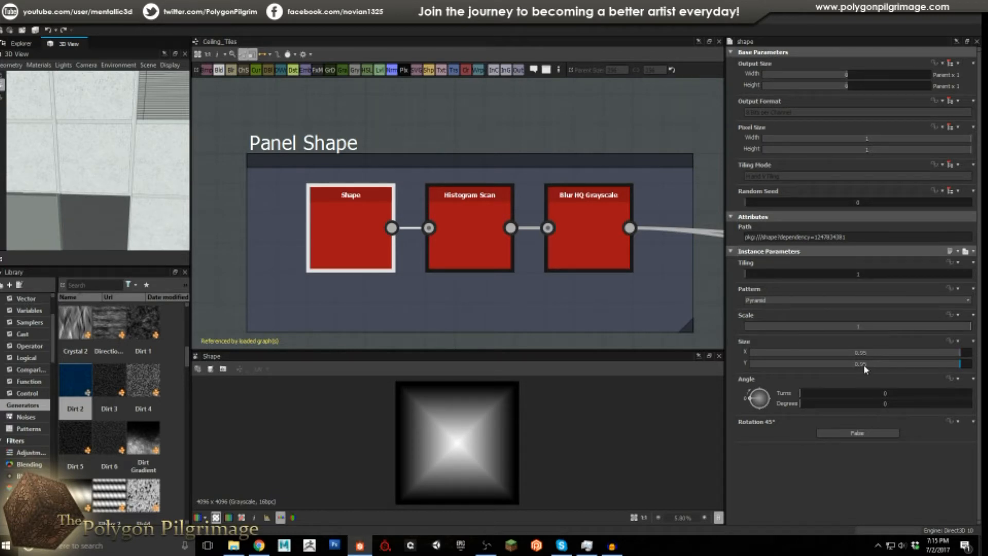
# Inspect the Histogram Scan node's position setting and the edge of its output at a panel corner
pyautogui.click(467, 238)
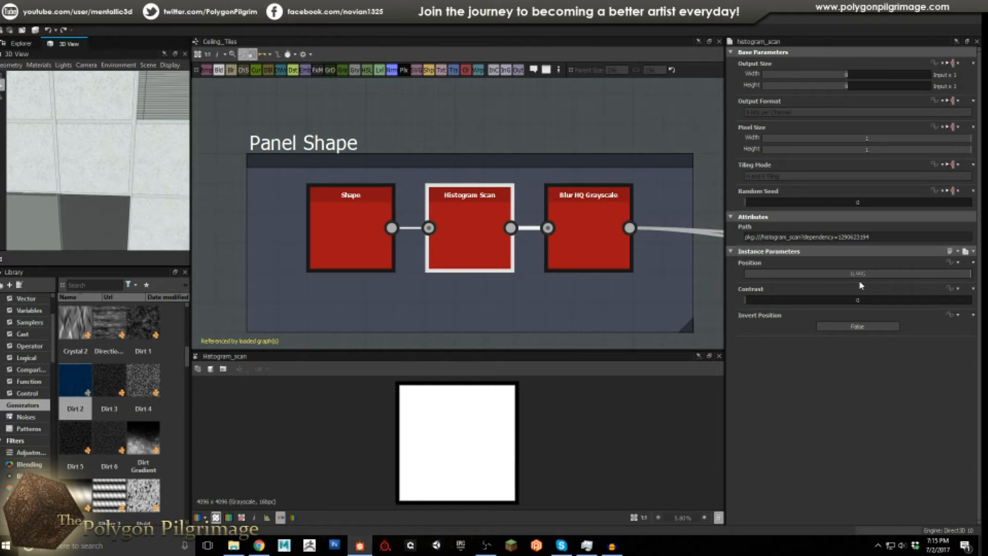
pyautogui.scroll(7, 508, 401)
pyautogui.moveTo(515, 399); pyautogui.dragTo(484, 460, button='middle')
pyautogui.scroll(3, 504, 420)
pyautogui.scroll(2, 504, 422)
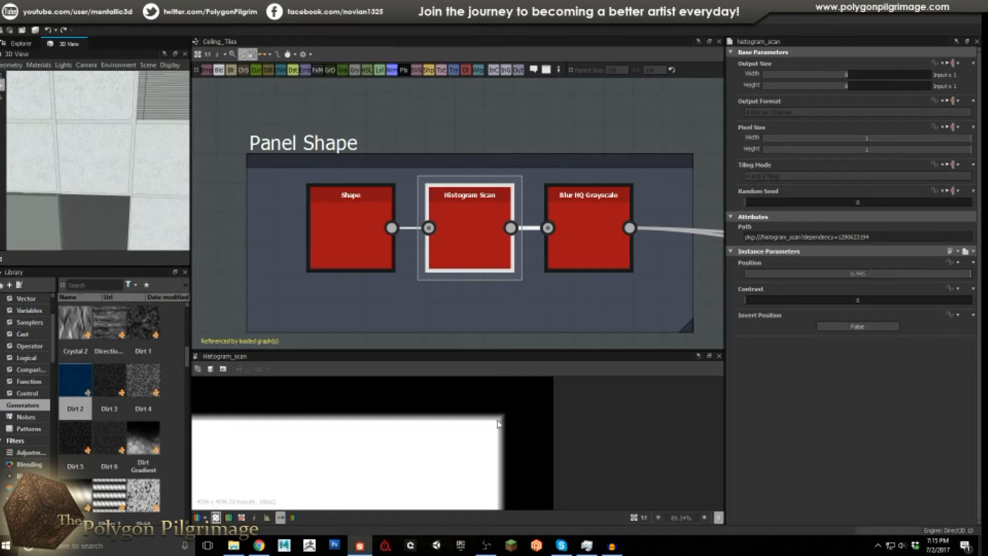
# Compare the Blur HQ Grayscale output with the Histogram Scan output at the panel's corner
pyautogui.click(581, 235)
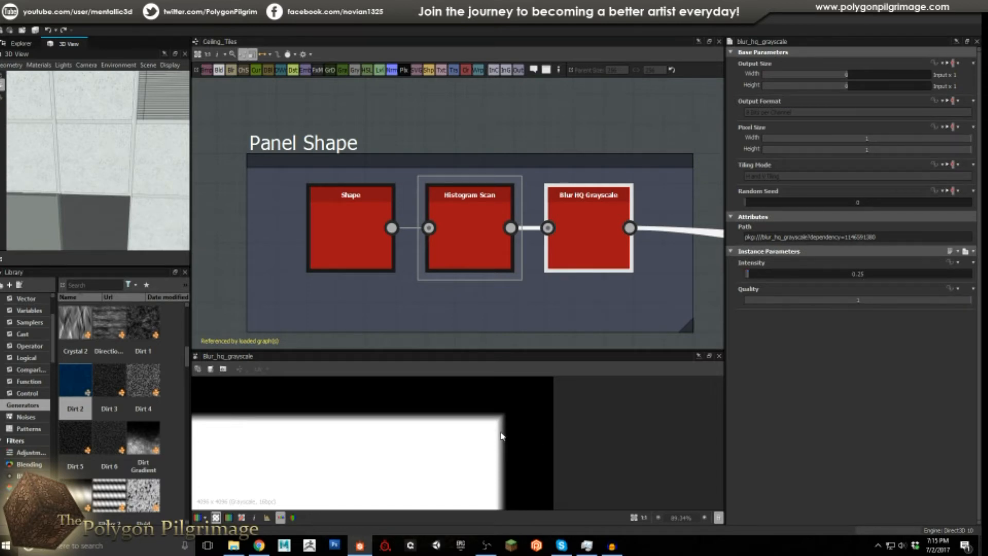
pyautogui.scroll(2, 500, 430)
pyautogui.click(470, 242)
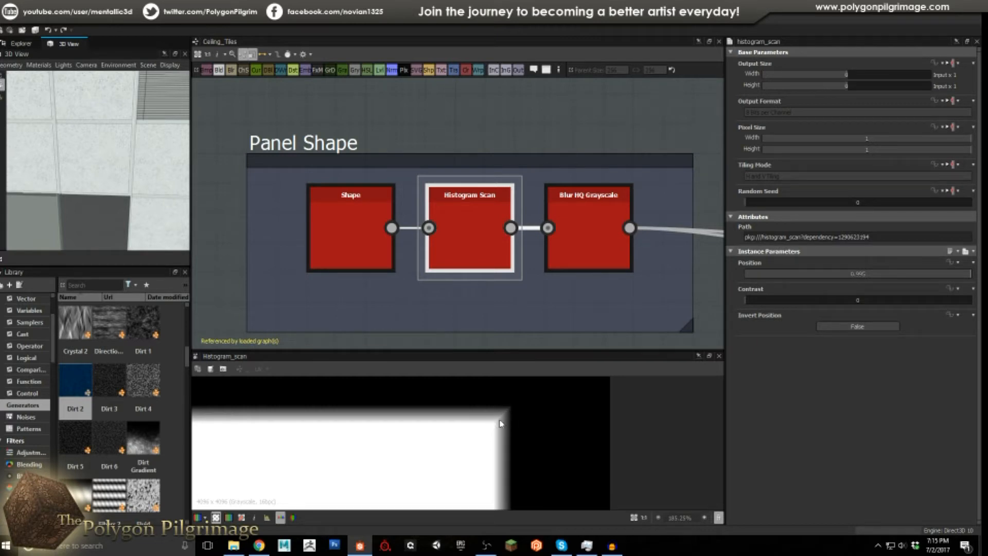
pyautogui.click(581, 258)
pyautogui.scroll(-2, 563, 238)
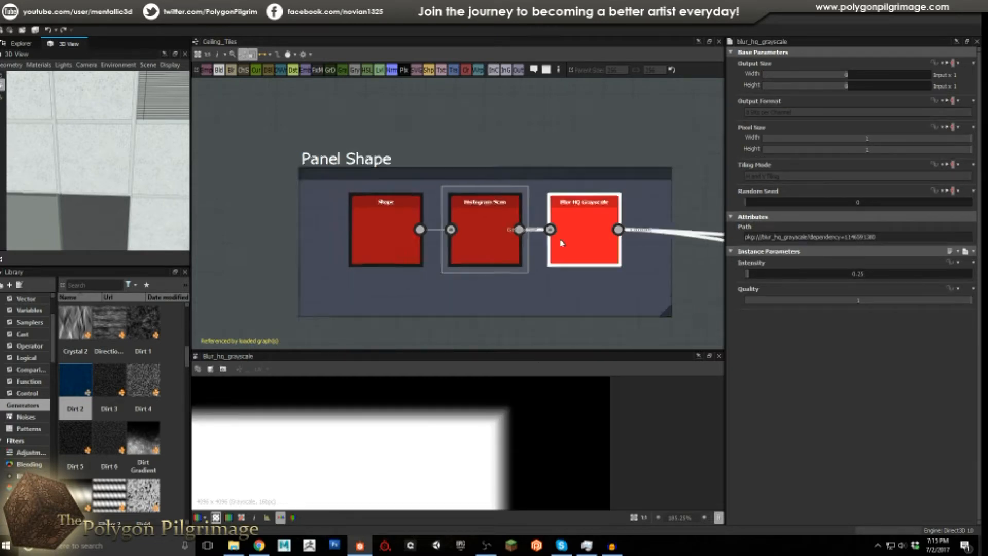
pyautogui.scroll(-1, 459, 466)
pyautogui.scroll(-6, 459, 466)
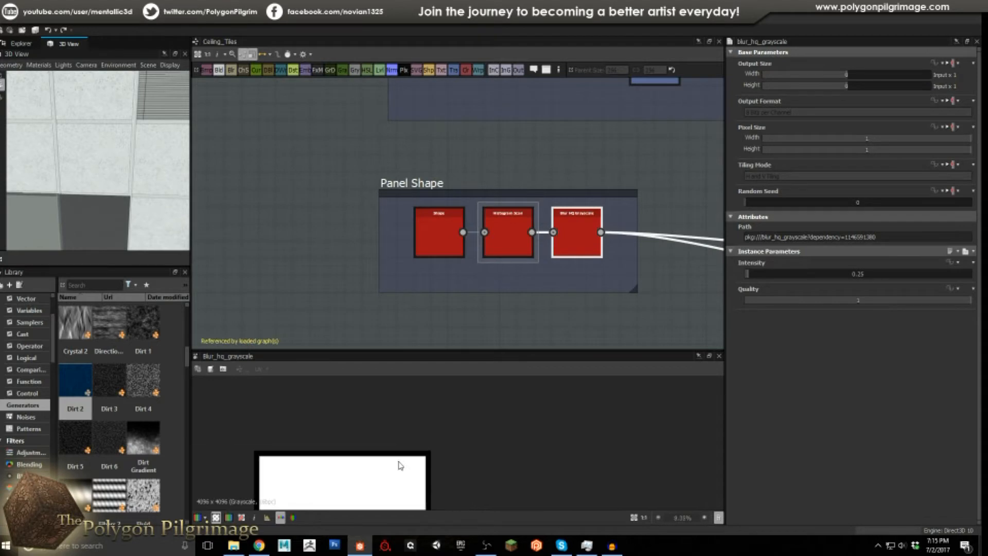
# Examine the speckled surface of a ceiling tile up close in the 3D preview
pyautogui.scroll(-5, 474, 240)
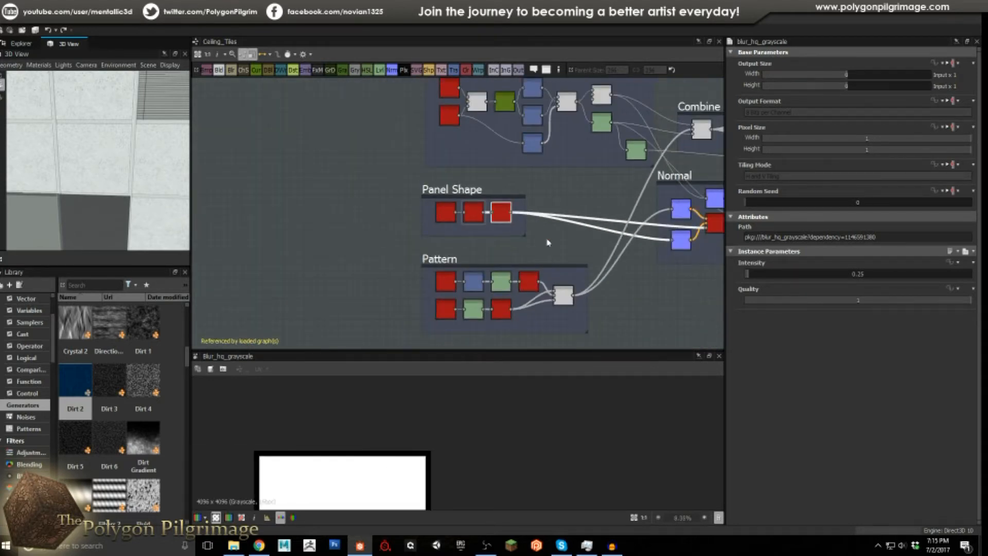
pyautogui.moveTo(99, 155); pyautogui.dragTo(161, 159, button='middle')
pyautogui.scroll(3, 107, 157)
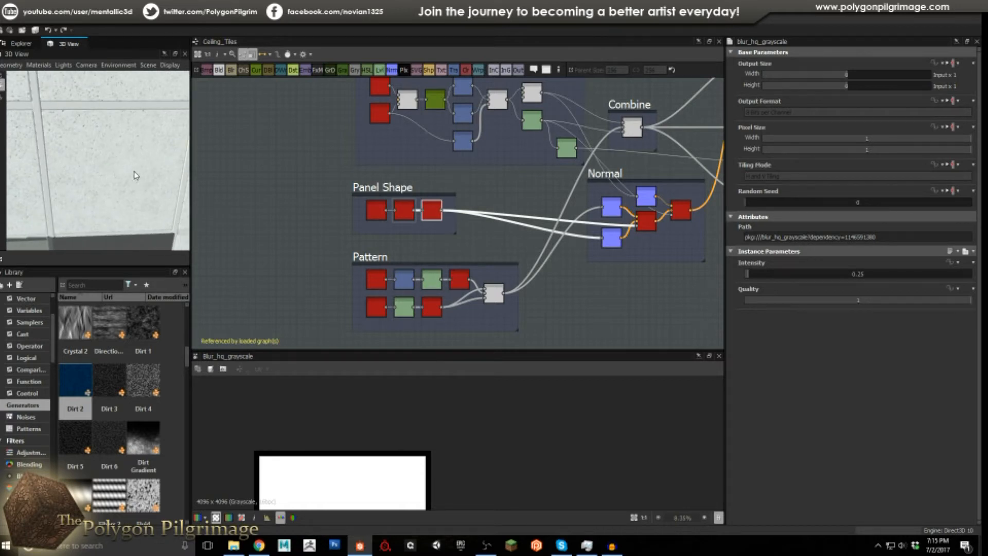
# Inspect the Cells 1 node in the Pattern frame and the Transformation 2D node it feeds
pyautogui.scroll(5, 434, 304)
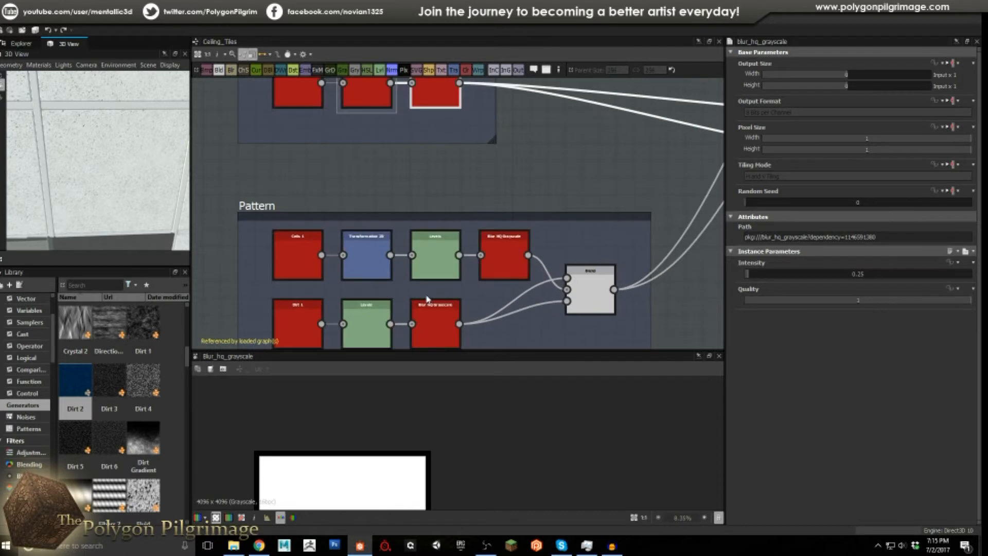
pyautogui.doubleClick(291, 254)
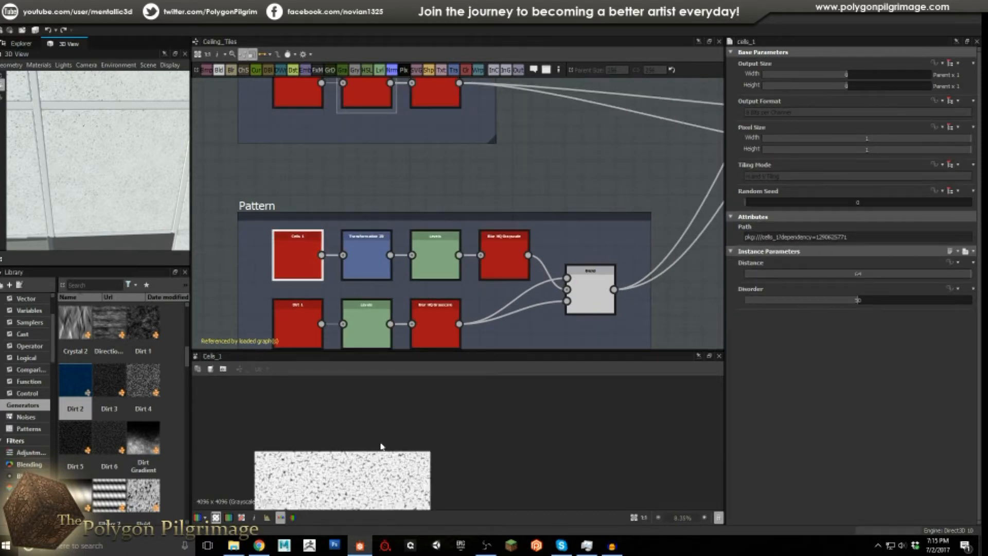
pyautogui.scroll(4, 374, 453)
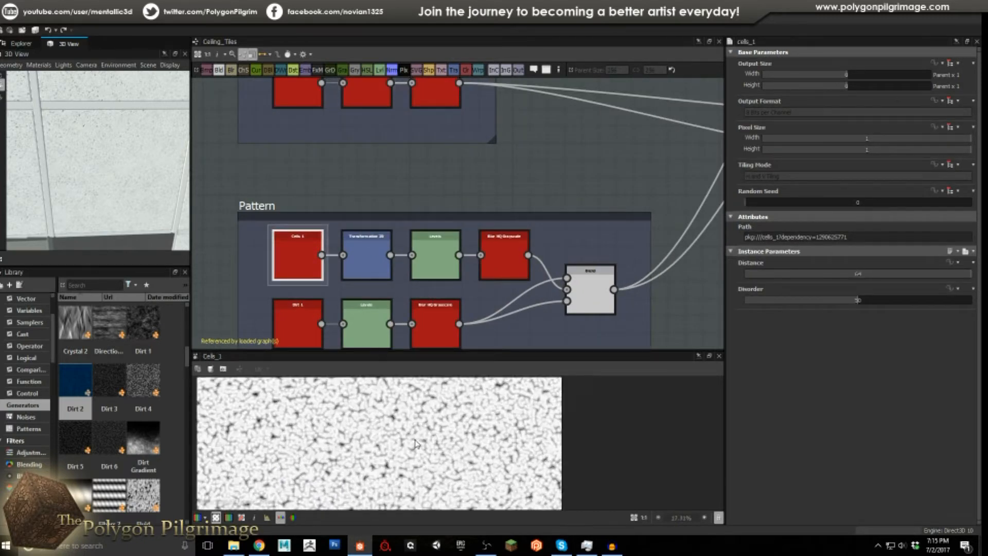
pyautogui.scroll(1, 415, 444)
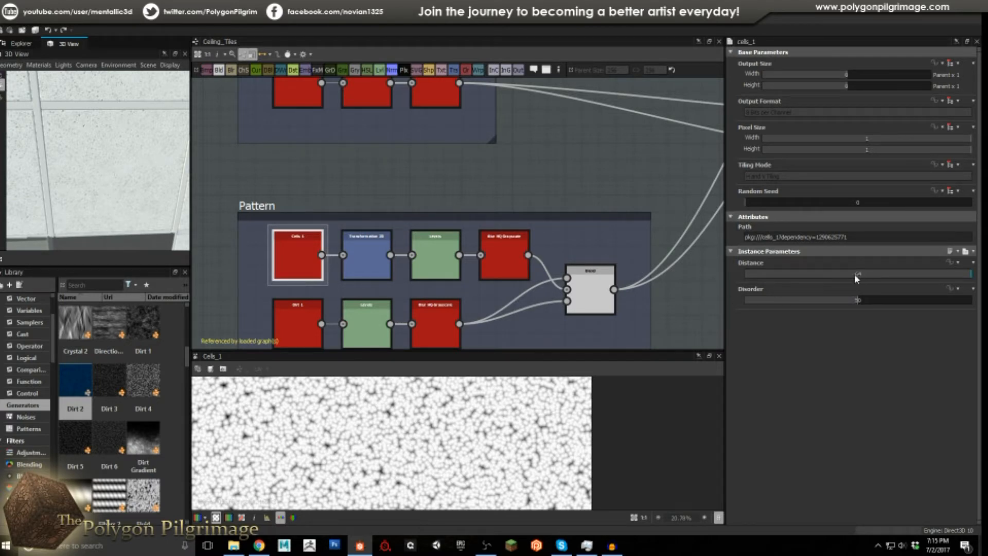
pyautogui.click(381, 258)
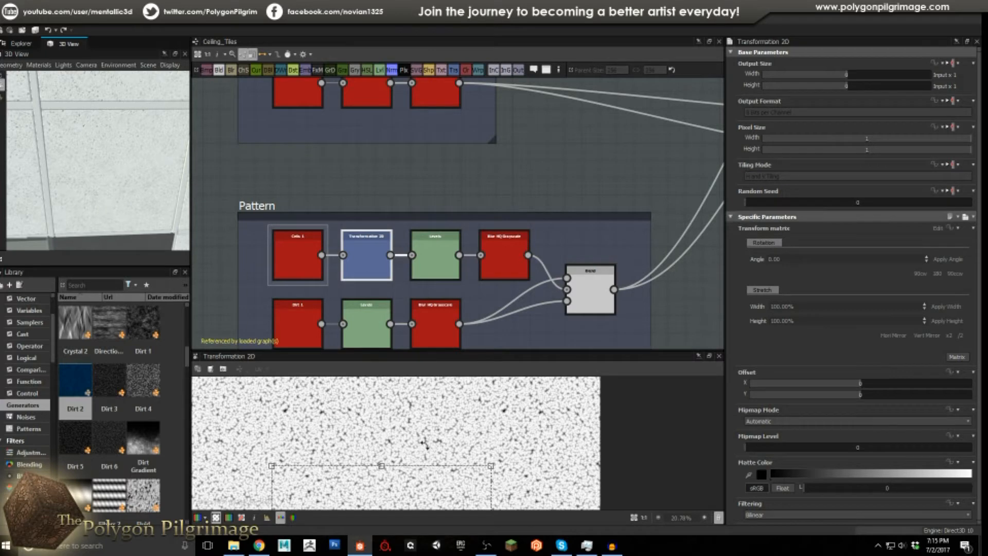
# Inspect the Levels node after the Transformation 2D and the dark specks in its output
pyautogui.click(437, 263)
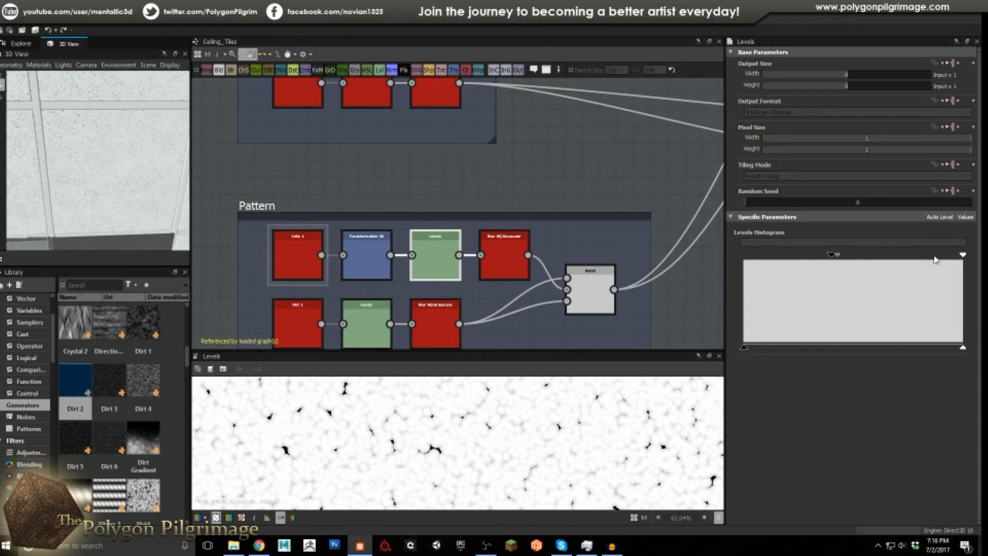
pyautogui.scroll(-3, 432, 450)
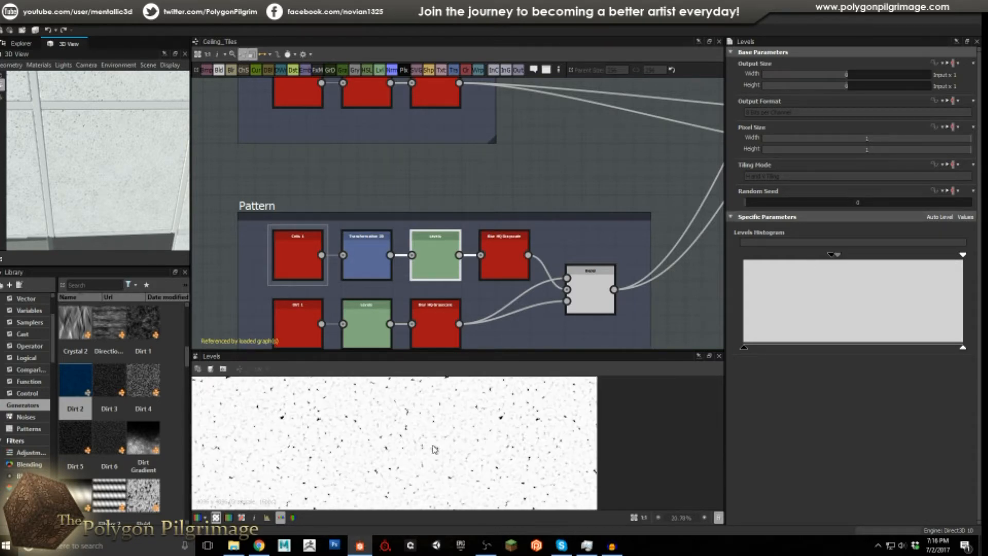
pyautogui.scroll(3, 407, 415)
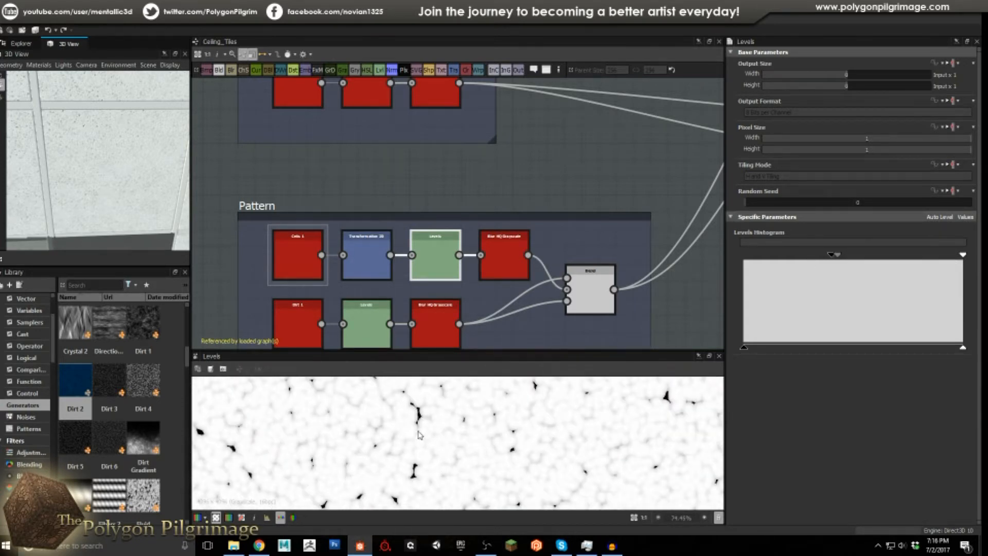
pyautogui.scroll(-2, 500, 445)
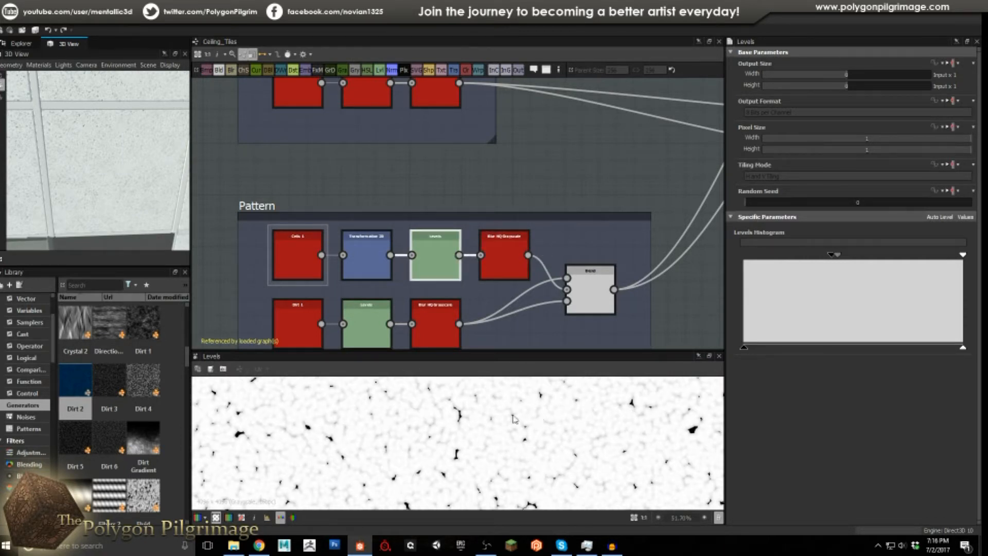
pyautogui.scroll(2, 512, 418)
# Inspect the Blur HQ Grayscale node ending the Cells 1 branch and how it softens the specks
pyautogui.doubleClick(504, 265)
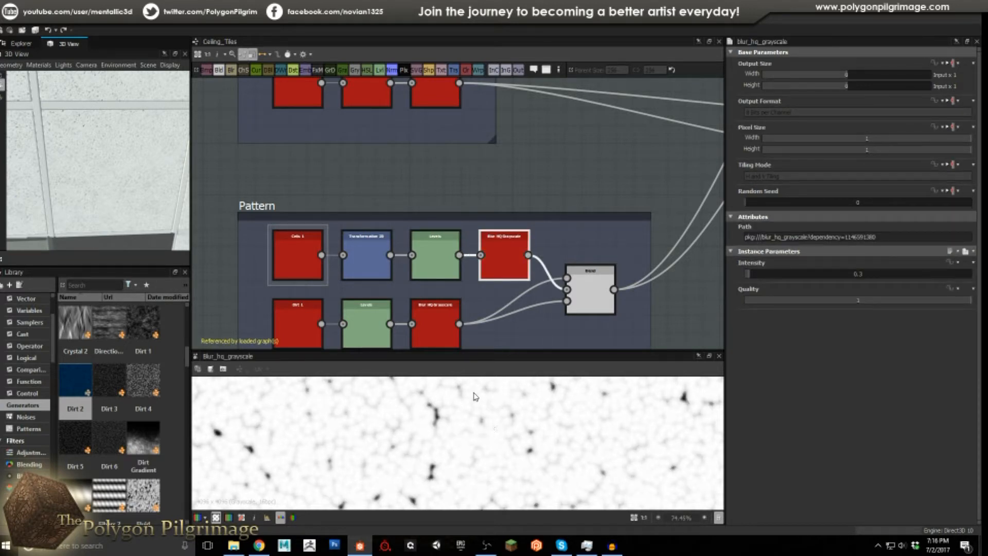
pyautogui.scroll(-2, 445, 417)
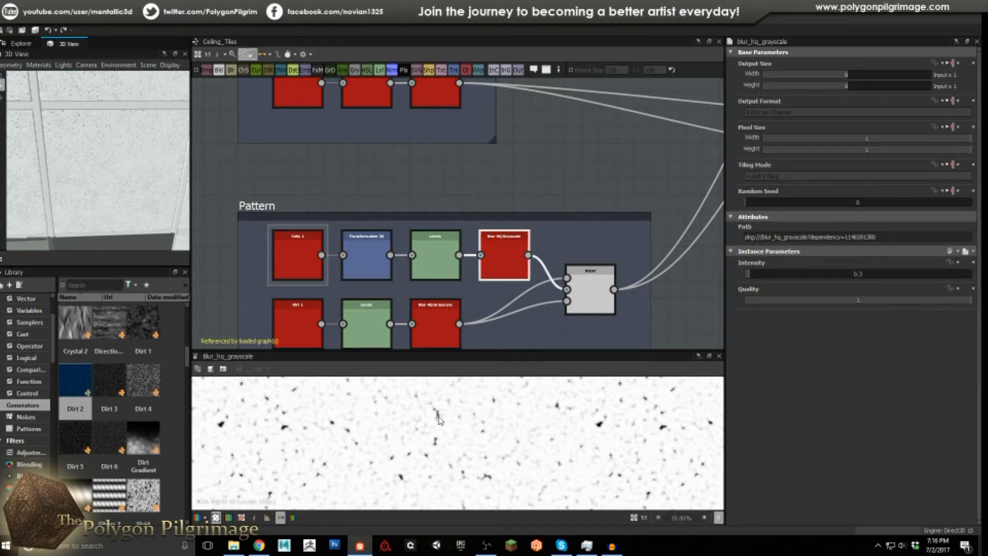
pyautogui.scroll(3, 445, 422)
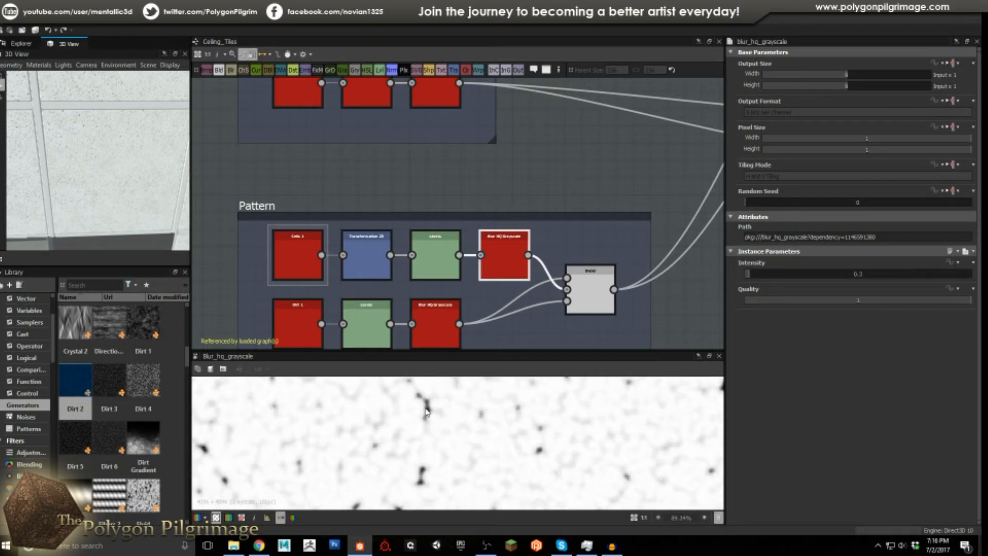
# Inspect the Dirt 1 branch of the Pattern frame through its Levels and Blur HQ Grayscale nodes
pyautogui.moveTo(516, 261); pyautogui.dragTo(527, 207, button='middle')
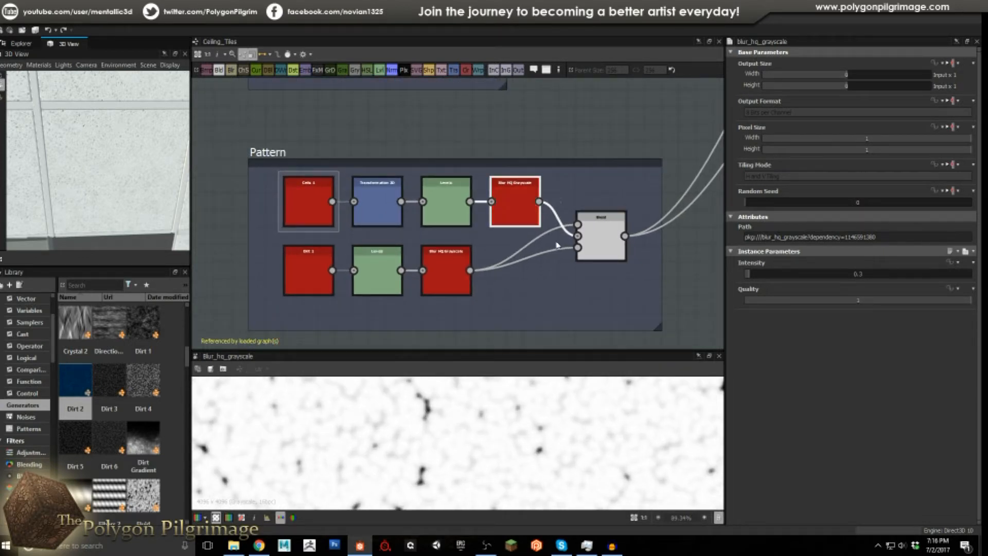
pyautogui.doubleClick(307, 268)
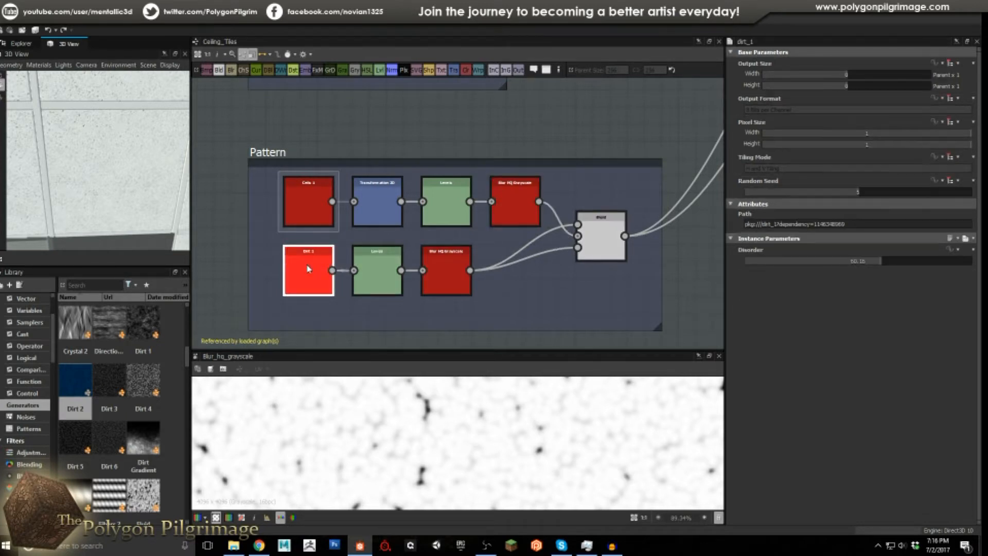
pyautogui.doubleClick(391, 282)
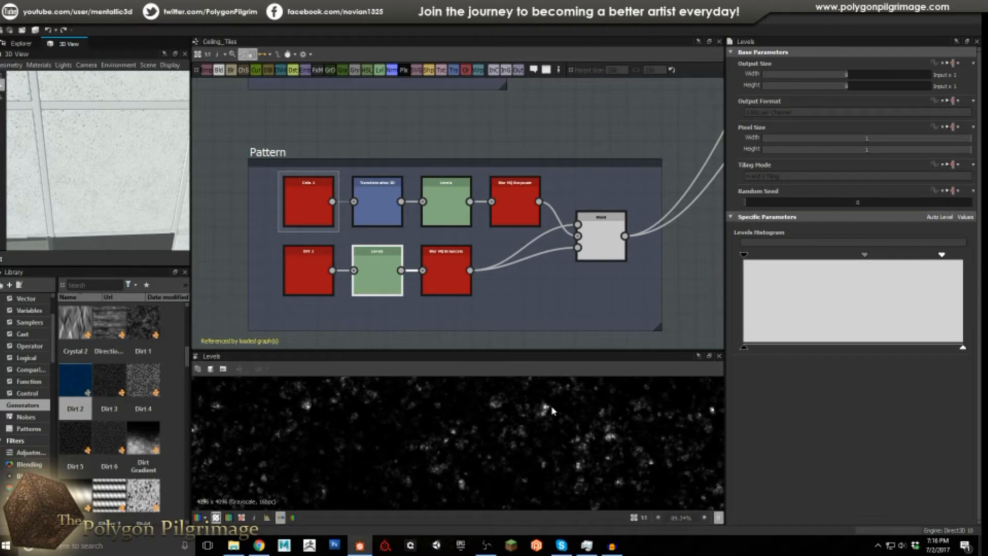
pyautogui.scroll(5, 552, 410)
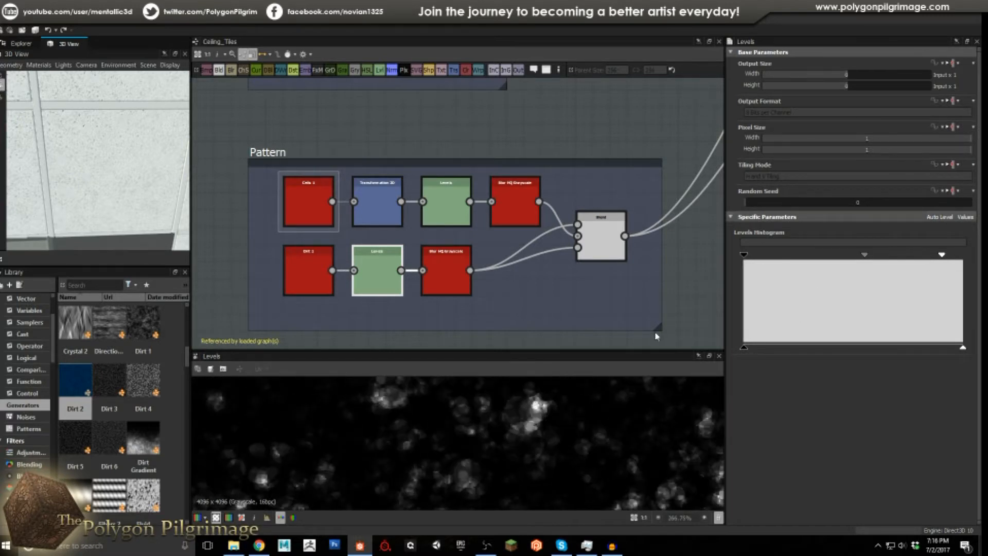
pyautogui.scroll(-10, 520, 428)
pyautogui.scroll(4, 520, 429)
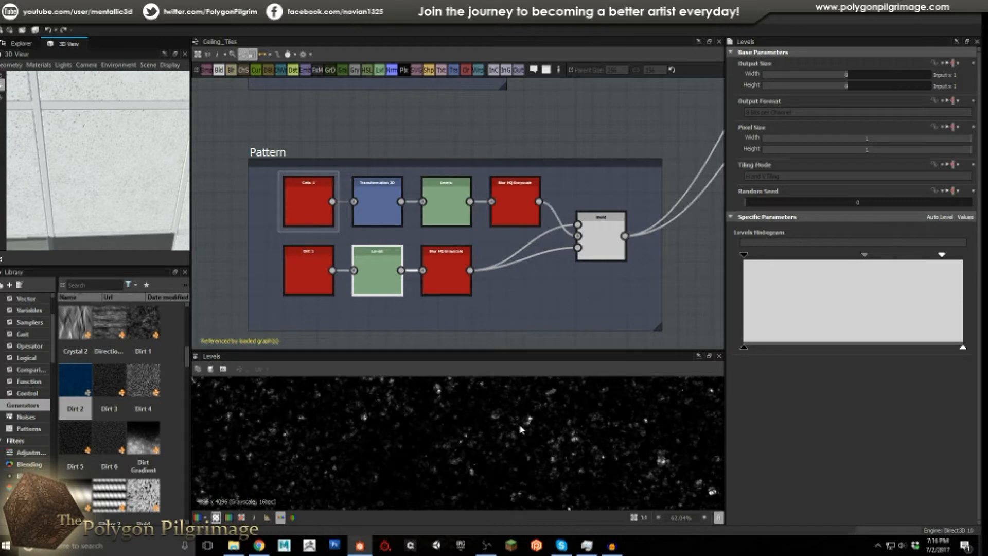
pyautogui.click(442, 272)
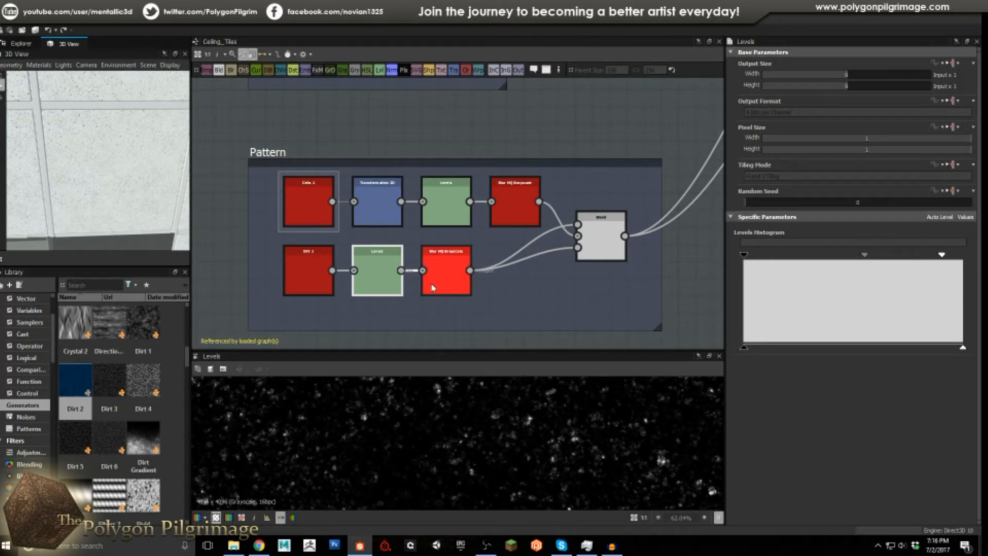
pyautogui.scroll(4, 530, 419)
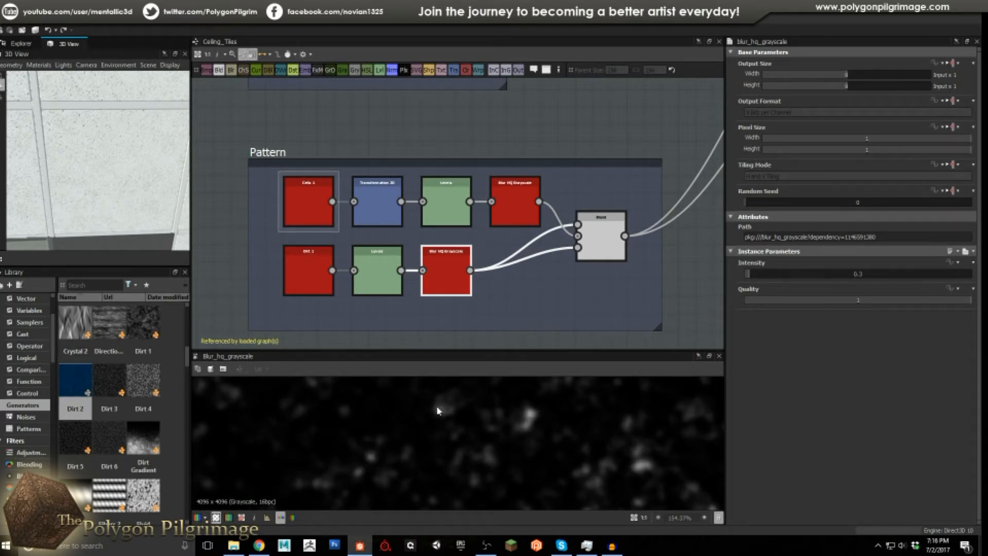
# Examine the Blend node that combines the Cells 1 and Dirt 1 branches, viewing its output at several magnifications
pyautogui.doubleClick(600, 236)
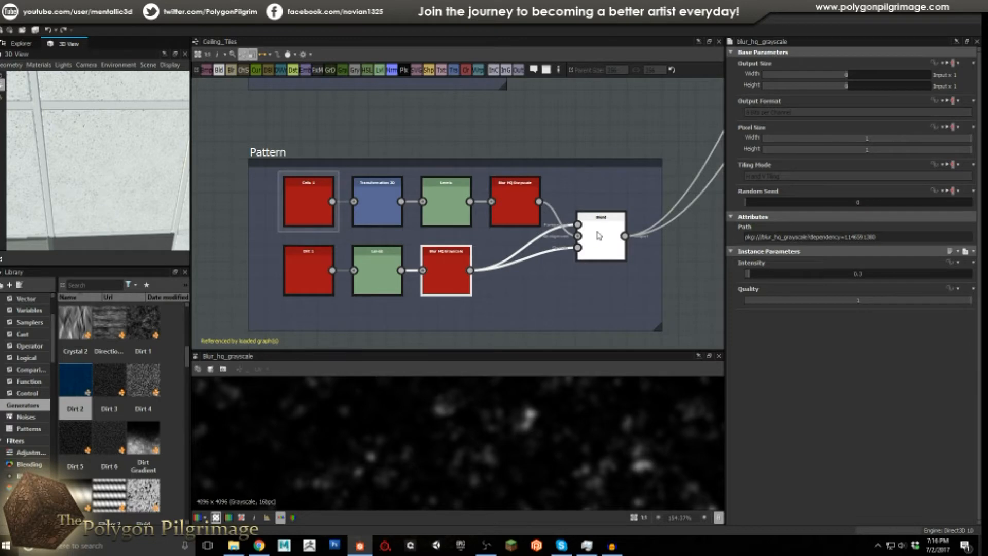
pyautogui.scroll(-8, 532, 438)
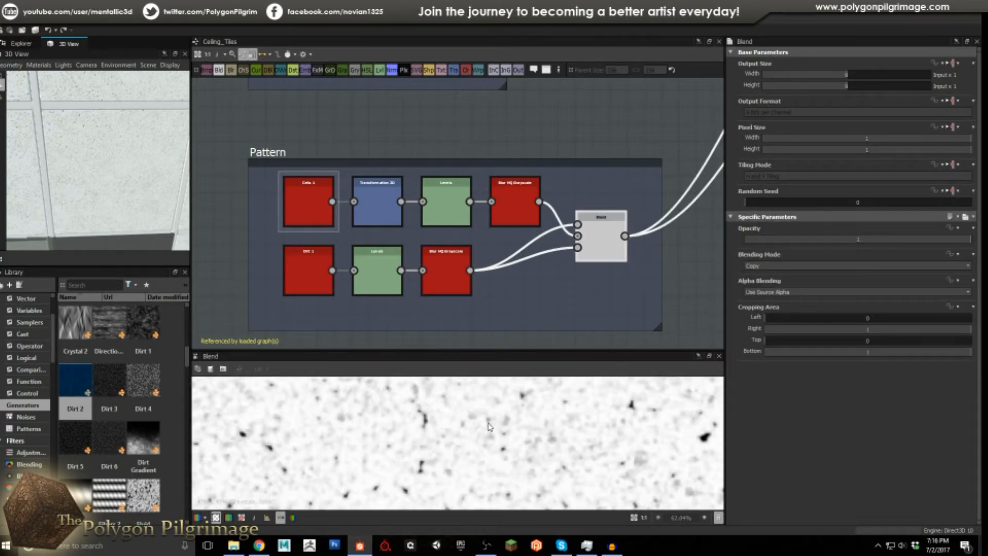
pyautogui.scroll(4, 530, 427)
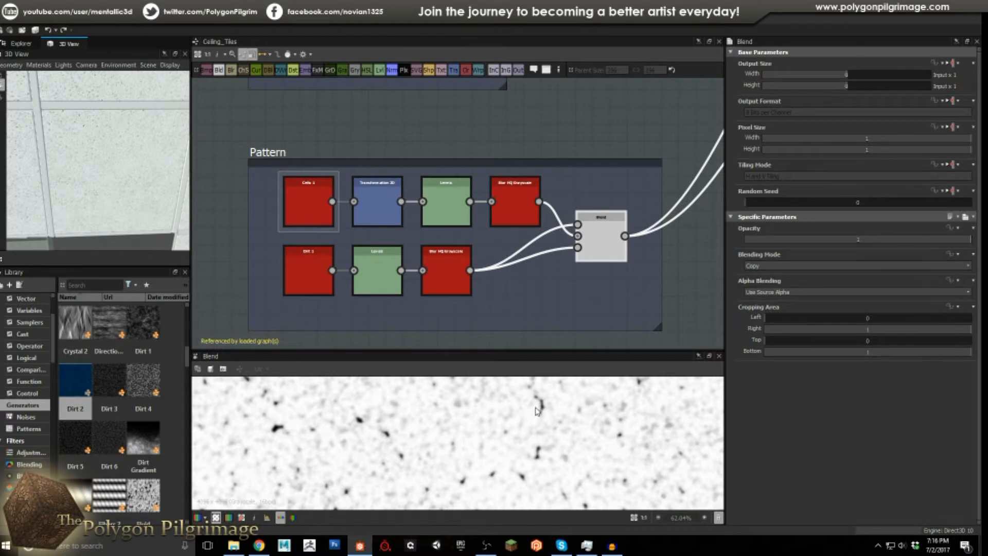
pyautogui.scroll(2, 453, 417)
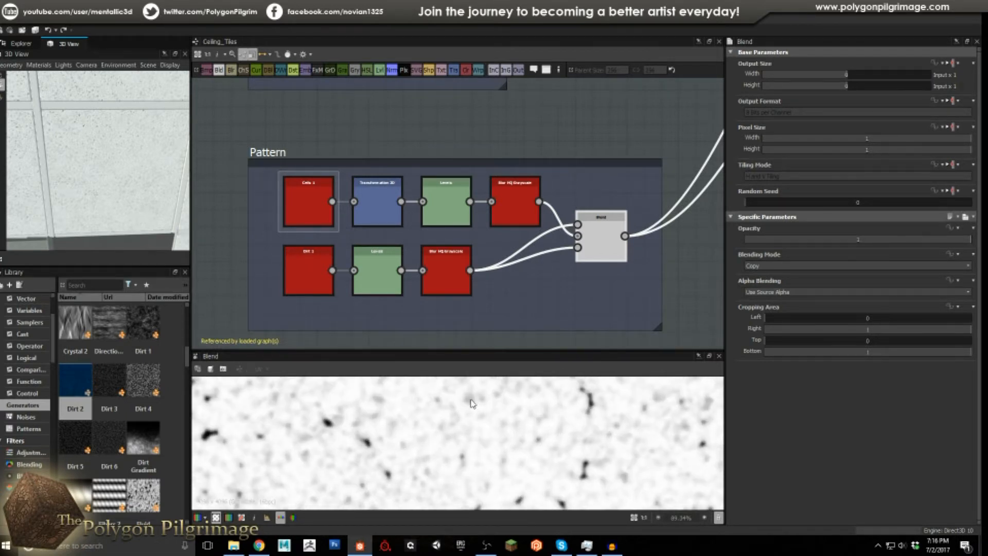
pyautogui.scroll(-3, 472, 403)
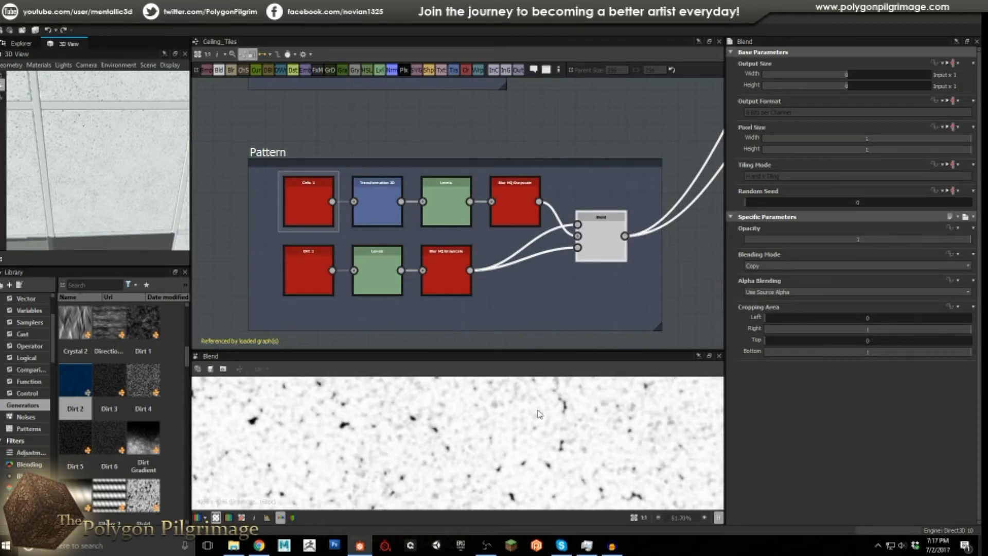
# Compare the Pattern frame's Blend output up close with the specks on the ceiling panels in the 3D view
pyautogui.scroll(2, 551, 409)
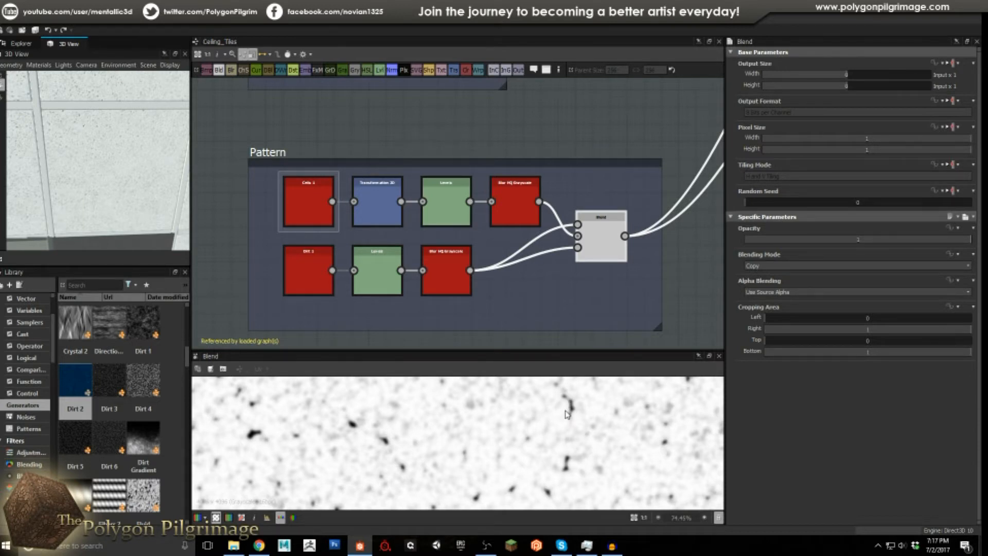
pyautogui.scroll(1, 478, 412)
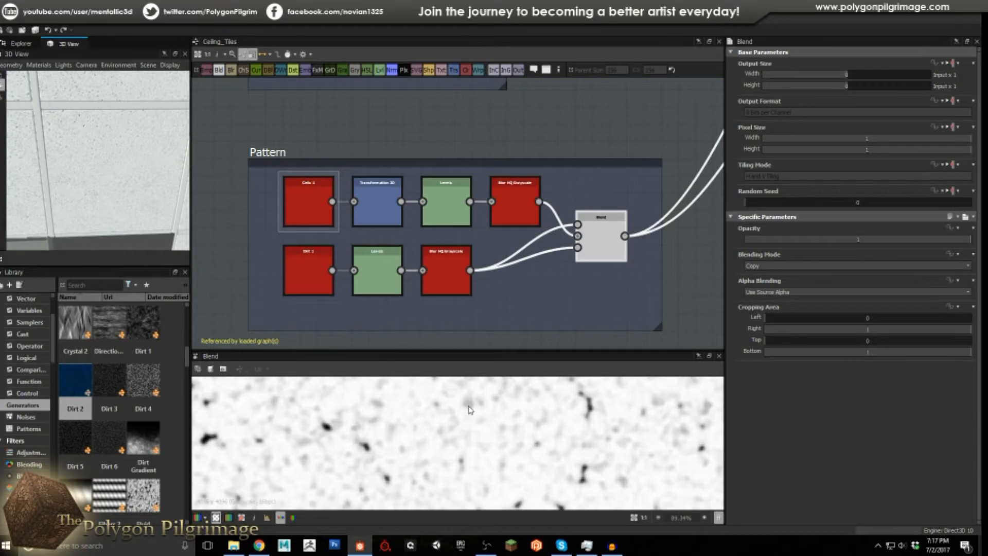
pyautogui.moveTo(145, 115); pyautogui.dragTo(116, 121)
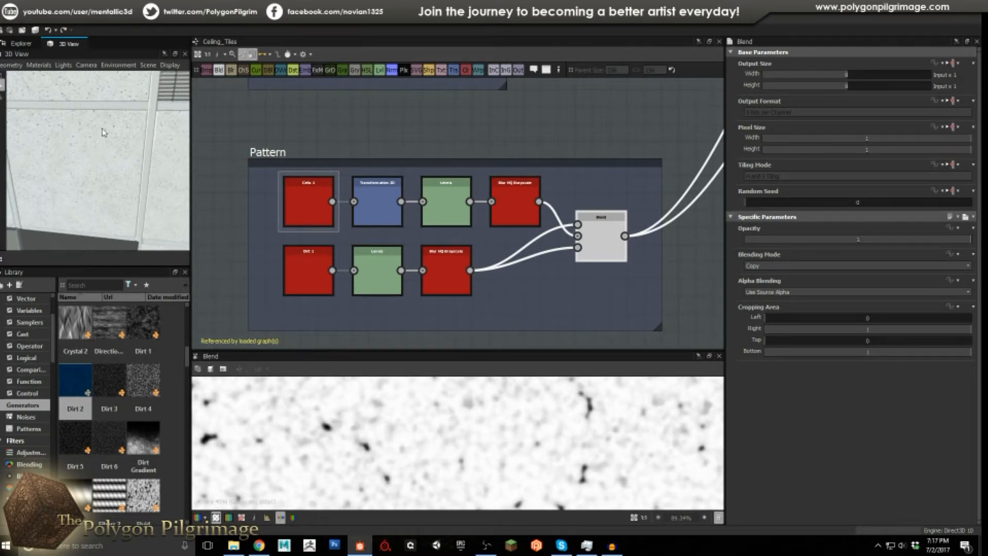
# Inspect the Blend node in the Combine frame, where the Cross Bars and Pattern results are merged
pyautogui.scroll(-5, 452, 164)
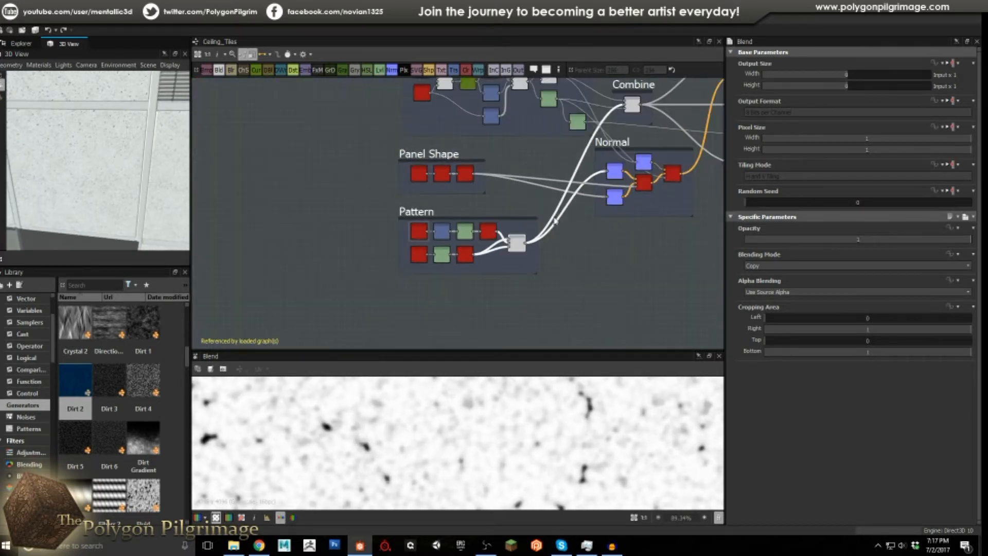
pyautogui.scroll(2, 469, 259)
pyautogui.click(557, 133)
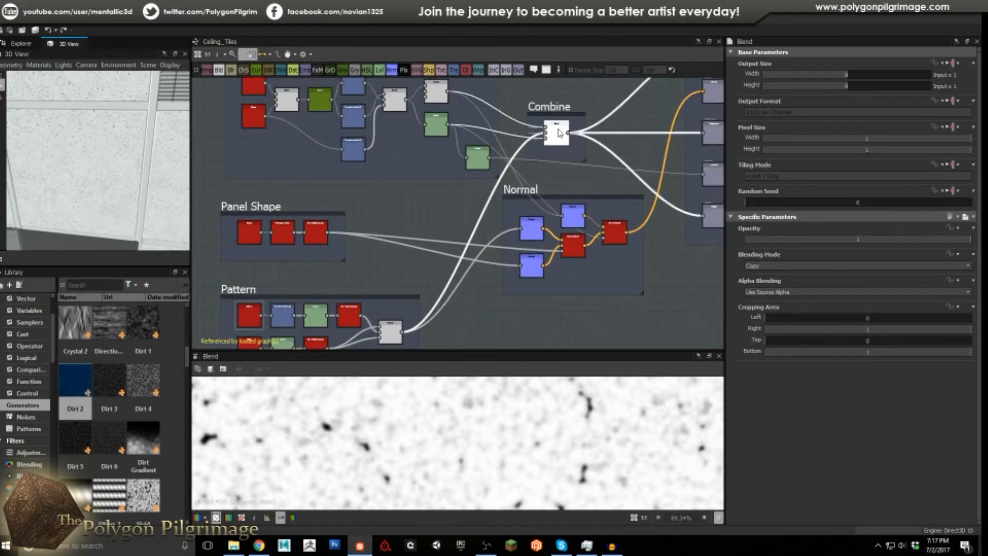
pyautogui.scroll(-6, 526, 416)
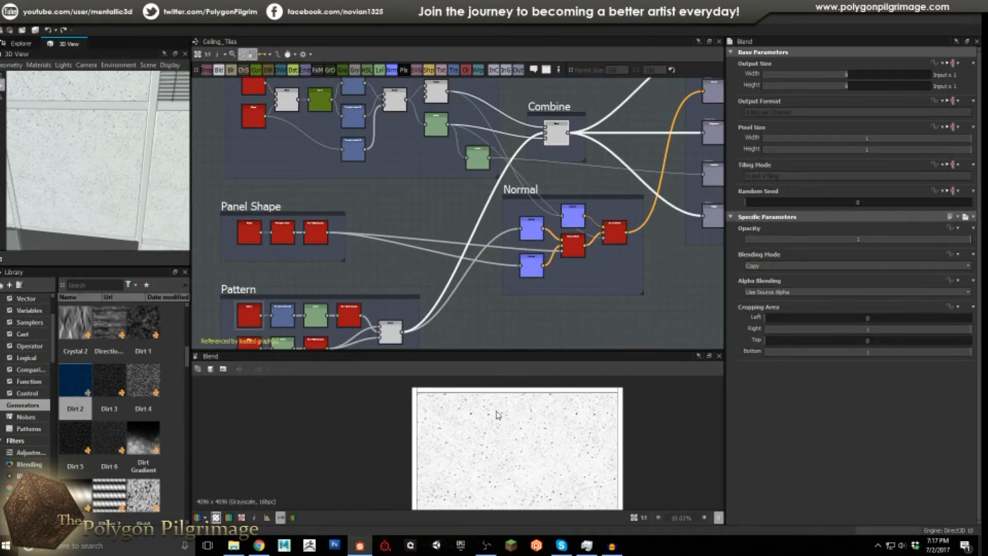
pyautogui.scroll(2, 433, 397)
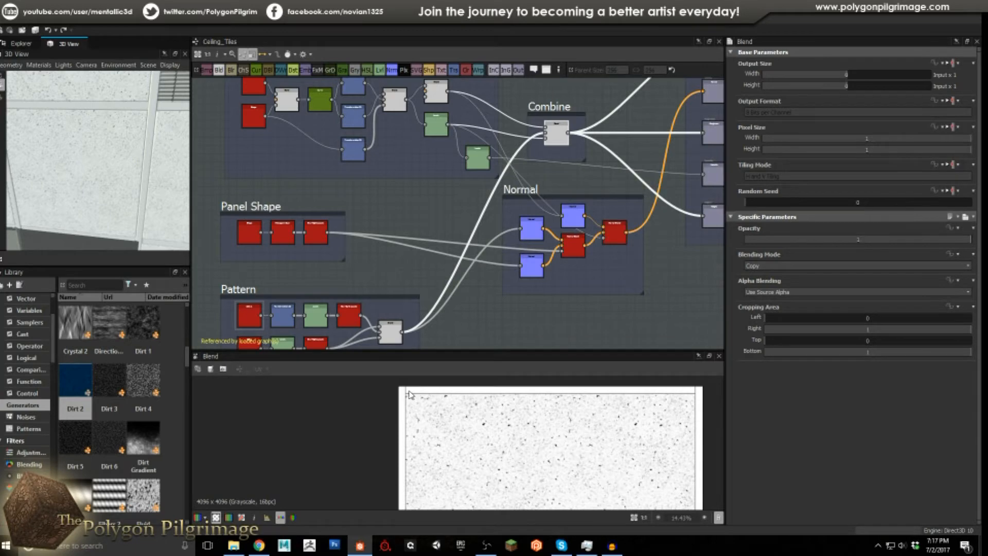
pyautogui.moveTo(410, 196); pyautogui.dragTo(400, 215, button='middle')
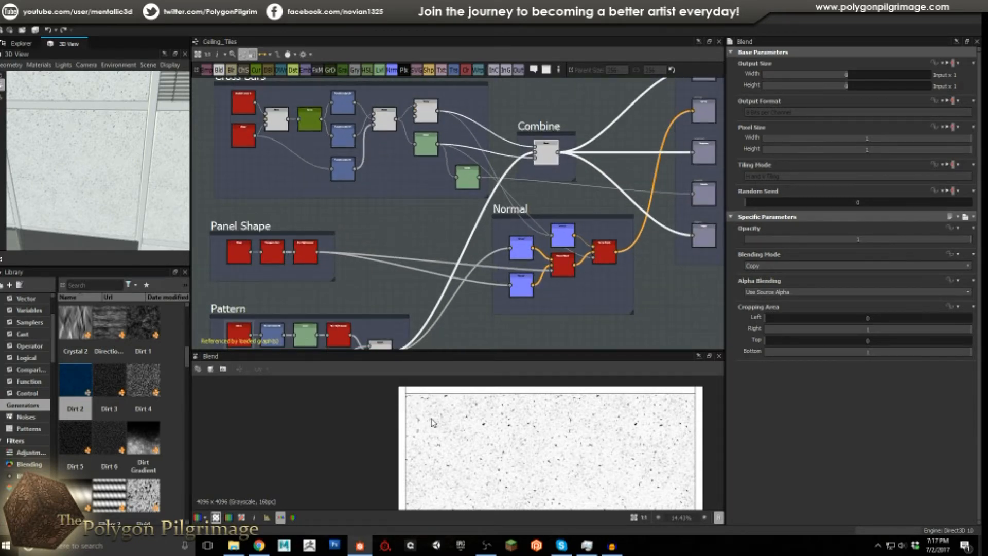
# Inspect the Normal node fed by the Pattern Blend and examine its speck relief up close
pyautogui.moveTo(532, 232); pyautogui.dragTo(583, 188, button='middle')
pyautogui.scroll(3, 527, 231)
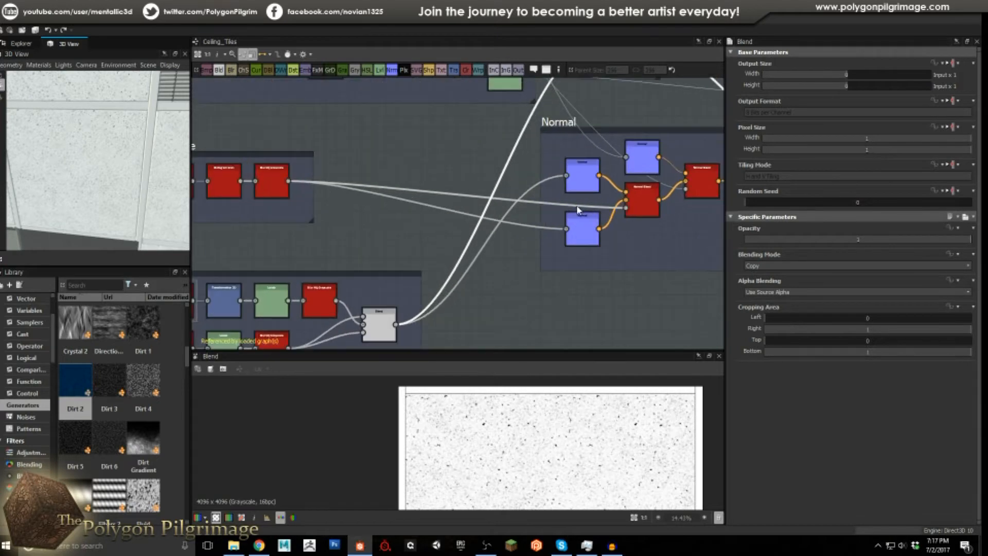
pyautogui.scroll(-1, 527, 231)
pyautogui.click(570, 184)
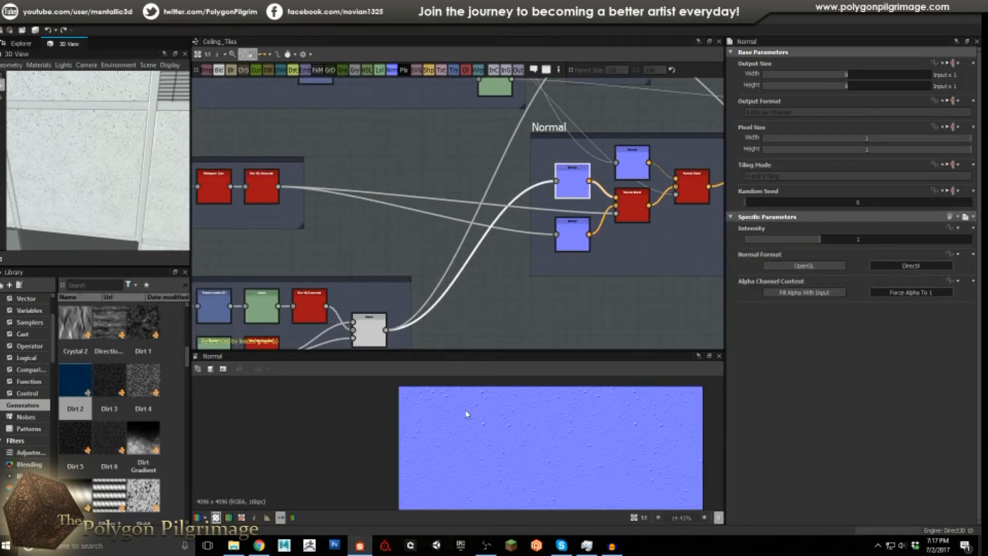
pyautogui.scroll(2, 482, 401)
pyautogui.scroll(2, 520, 431)
pyautogui.scroll(-1, 555, 447)
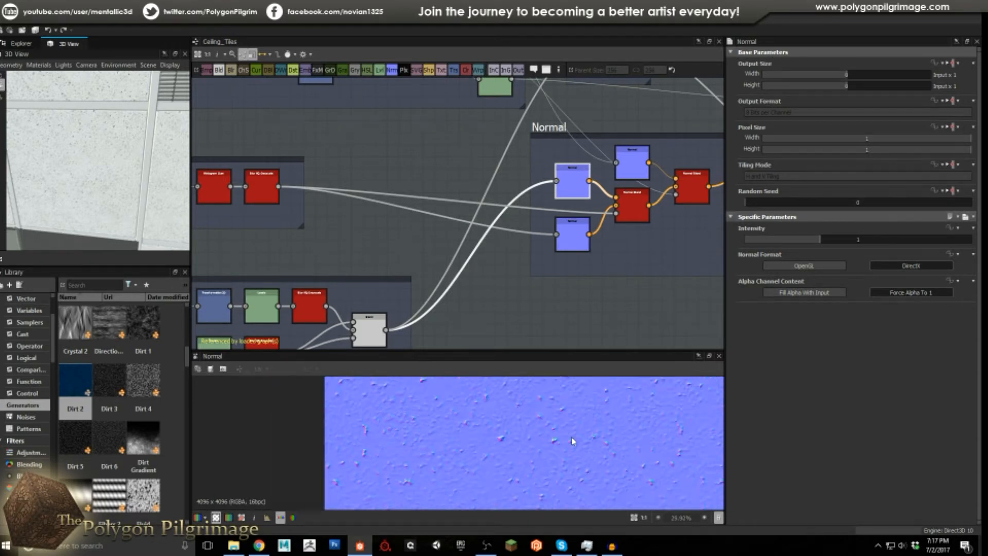
pyautogui.moveTo(564, 324); pyautogui.dragTo(591, 278, button='middle')
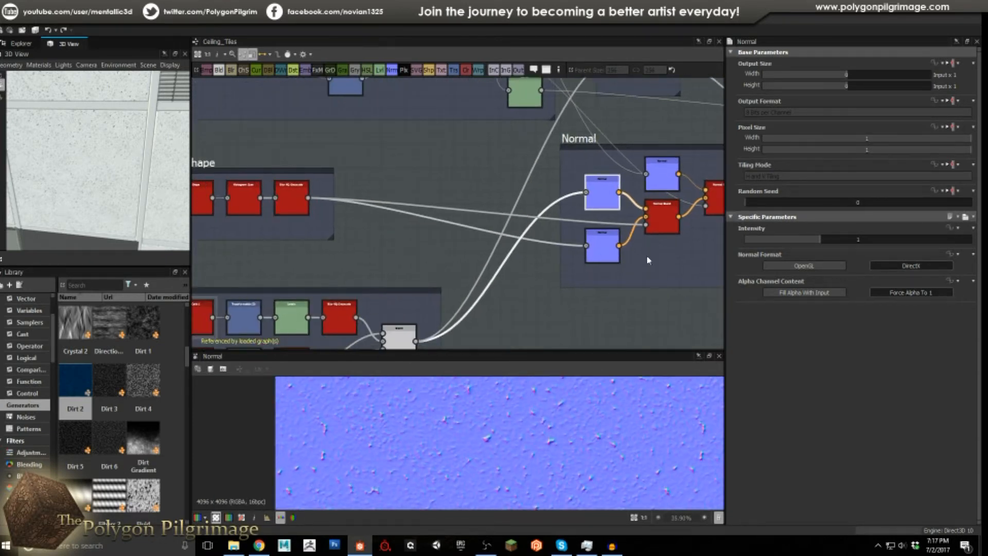
# Inspect the Normal node fed by Panel Shape and the Normal Blend that merges it with the Pattern normal
pyautogui.click(600, 253)
pyautogui.moveTo(647, 252); pyautogui.dragTo(530, 280, button='middle')
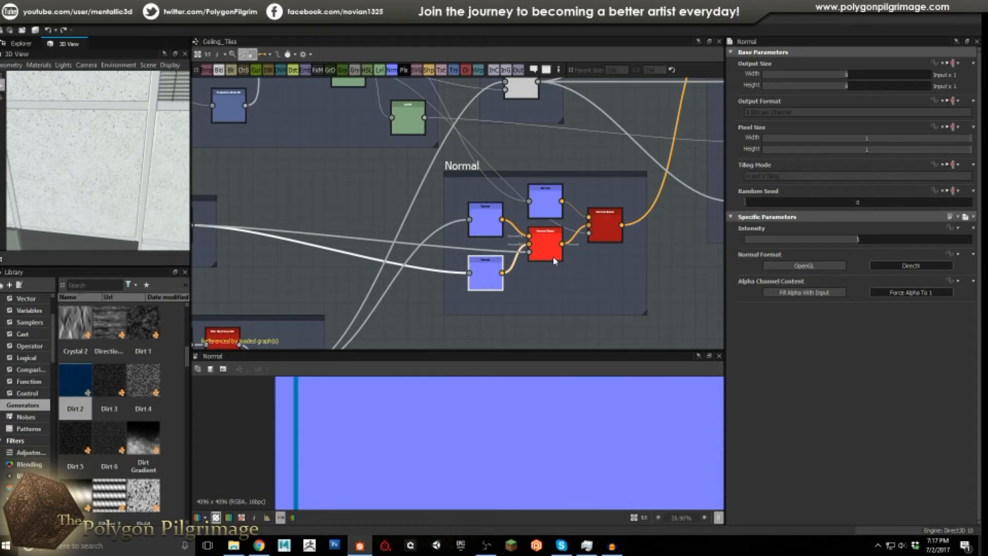
pyautogui.click(546, 238)
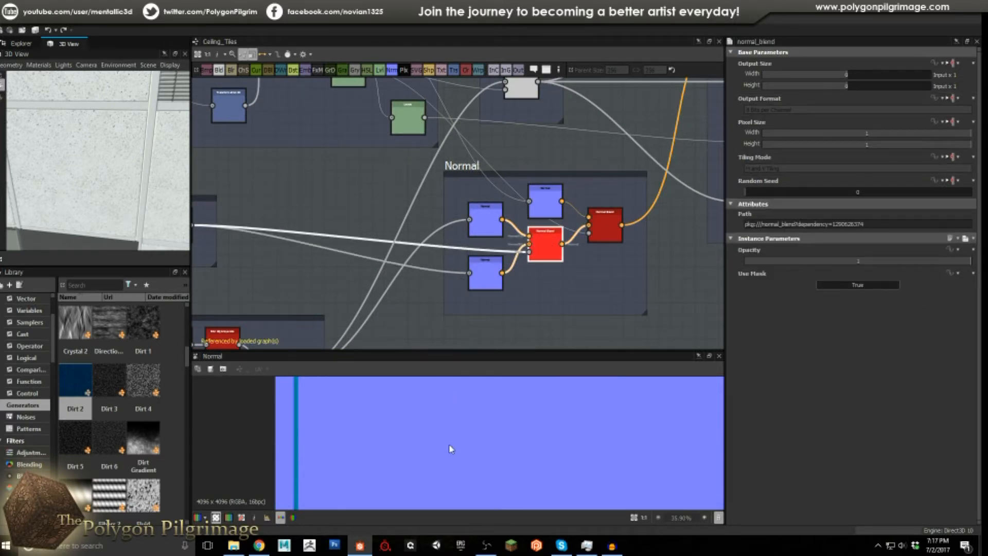
pyautogui.scroll(-2, 451, 439)
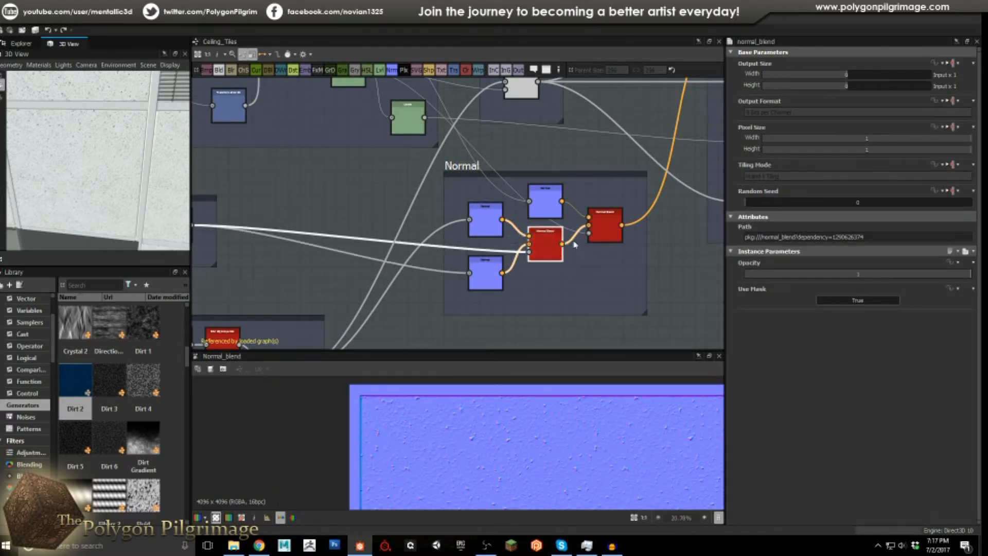
# Inspect the Cross Bars Normal node and the final Normal Blend, following its link to the Normal output
pyautogui.moveTo(573, 242); pyautogui.dragTo(531, 278, button='middle')
pyautogui.scroll(1, 528, 264)
pyautogui.click(503, 233)
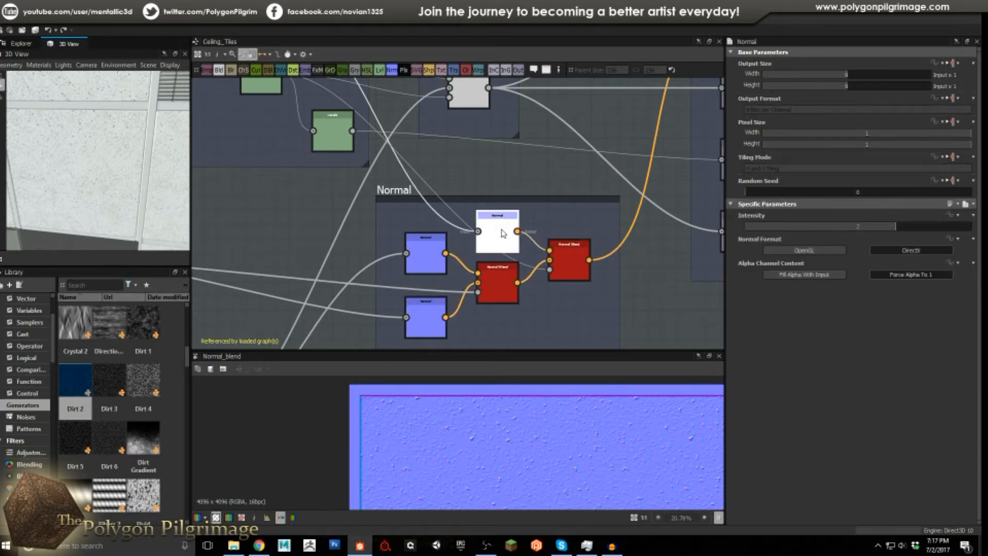
pyautogui.click(569, 259)
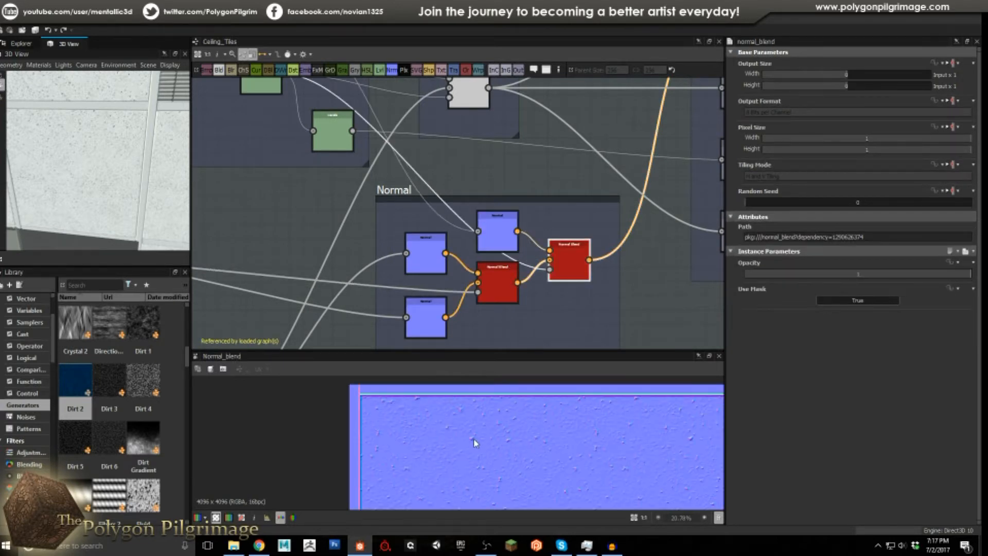
pyautogui.scroll(-4, 474, 443)
pyautogui.scroll(-2, 570, 229)
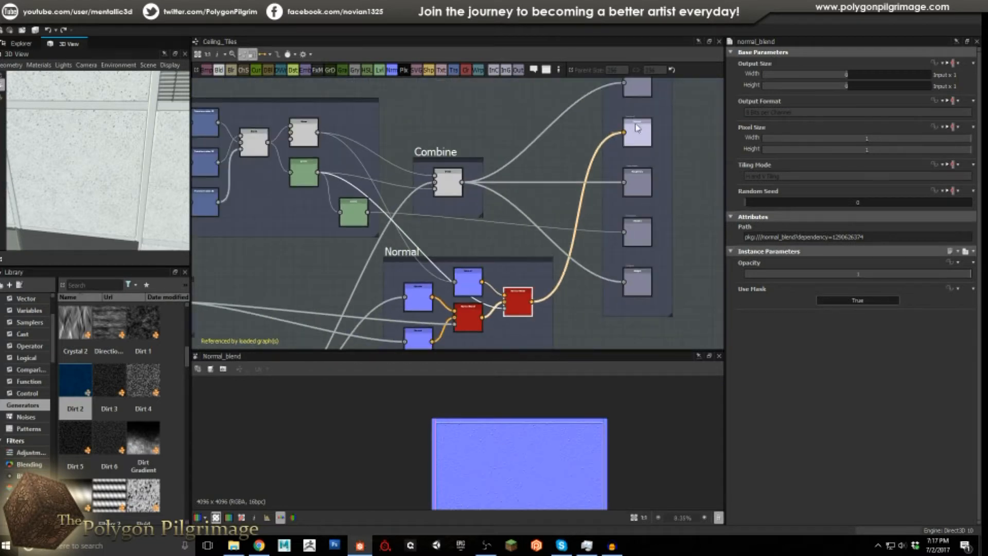
# Examine the Combine frame's Blend result and trace its links to the output nodes, including Roughness and Height
pyautogui.scroll(2, 570, 229)
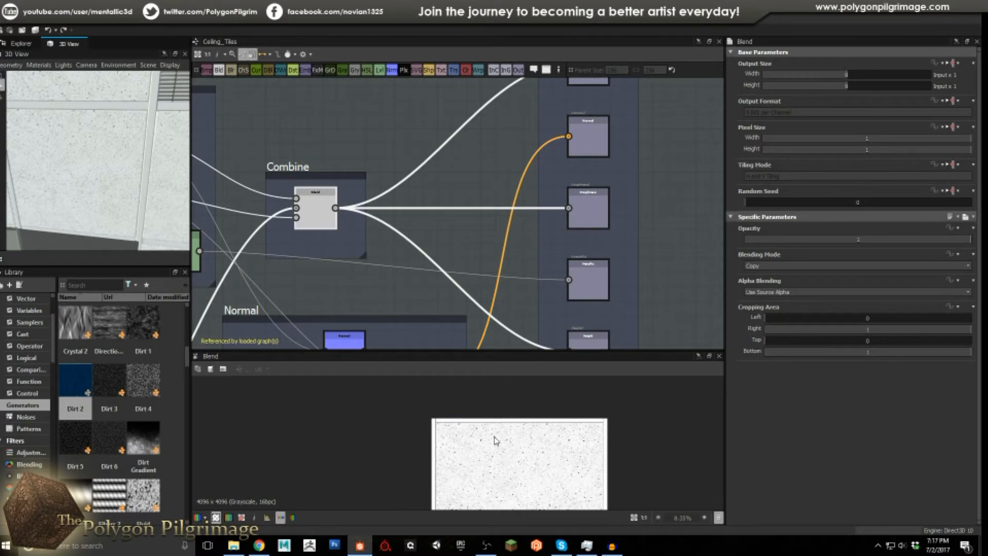
pyautogui.scroll(3, 495, 441)
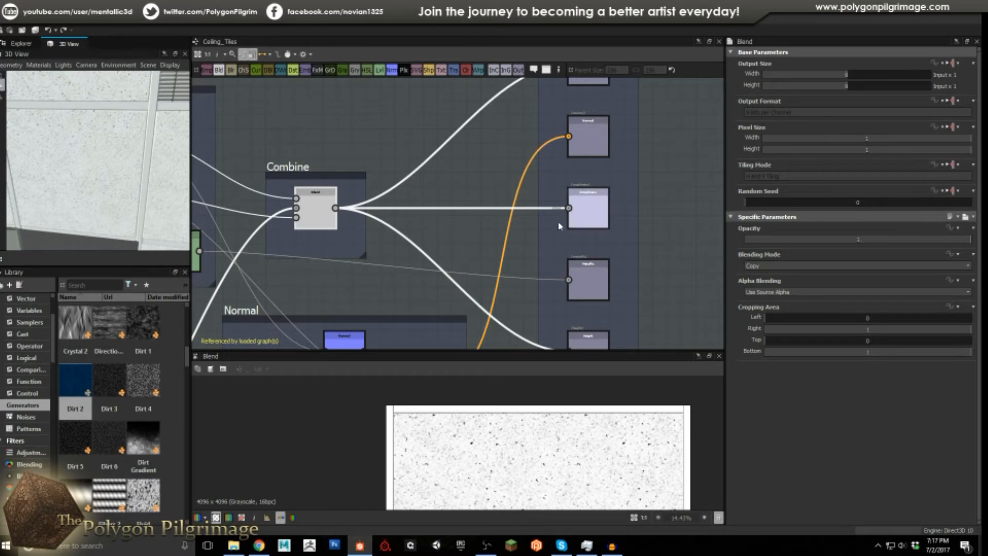
pyautogui.scroll(-3, 514, 214)
pyautogui.scroll(2, 535, 249)
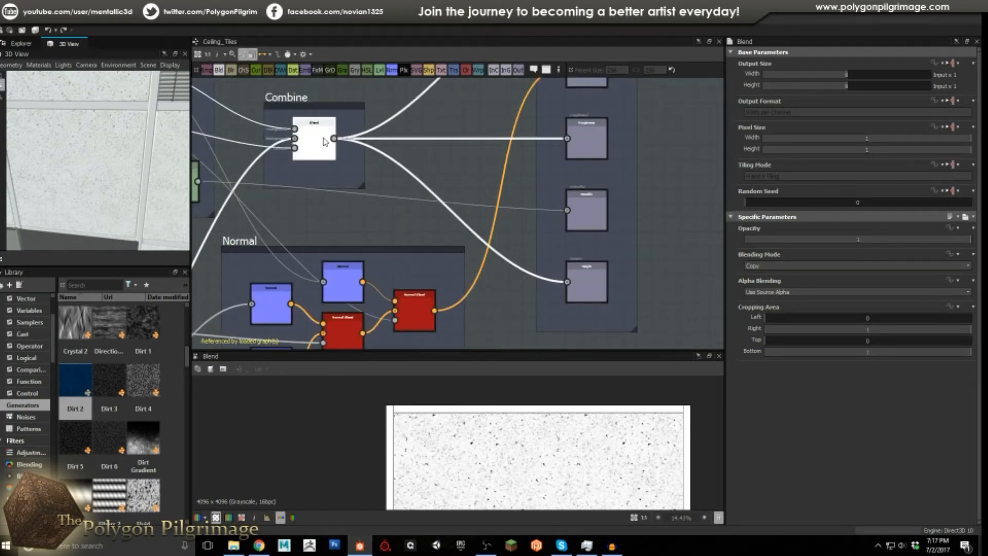
pyautogui.scroll(3, 478, 451)
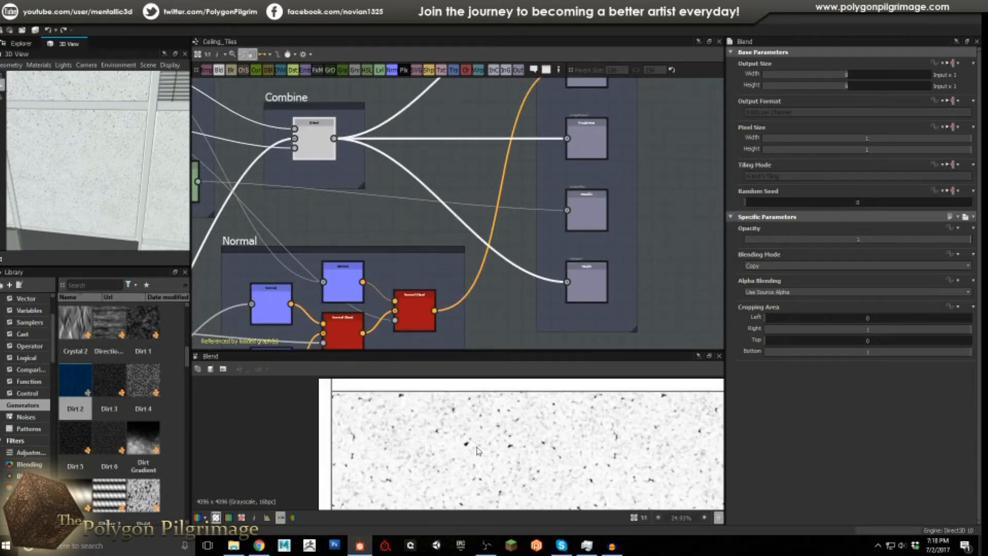
pyautogui.scroll(2, 478, 447)
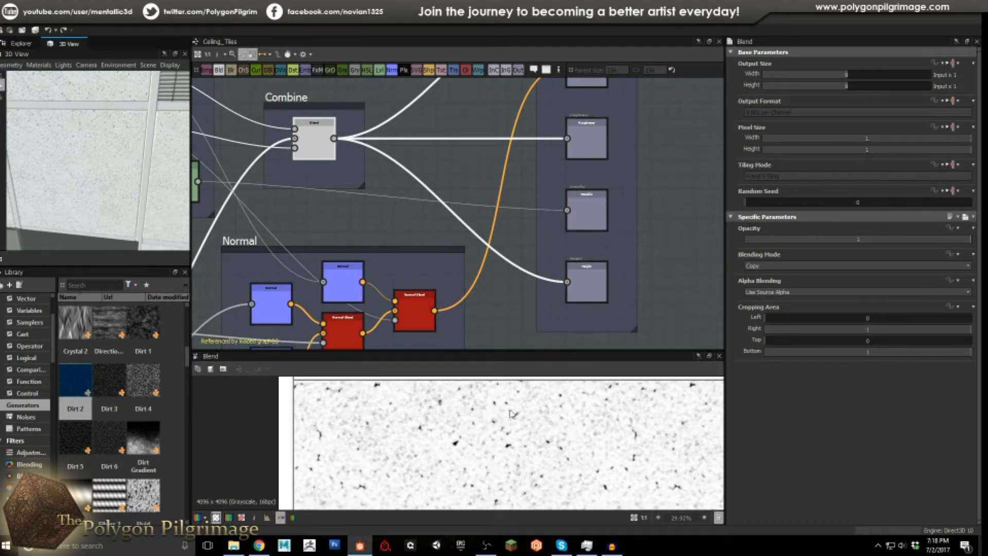
pyautogui.scroll(-2, 494, 200)
pyautogui.moveTo(374, 200); pyautogui.dragTo(455, 225, button='middle')
pyautogui.scroll(2, 455, 225)
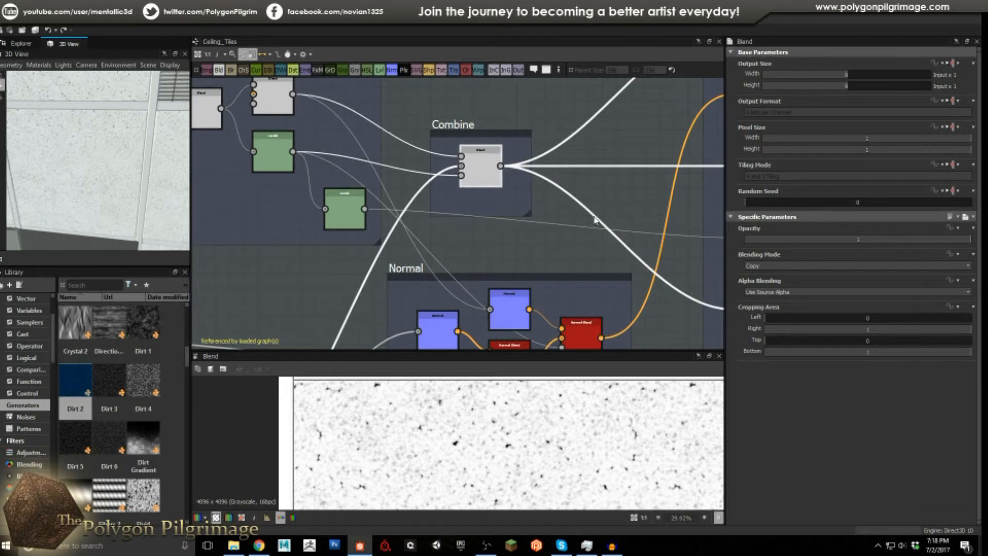
# Inspect the Metallic output node and the Levels node that feeds it
pyautogui.moveTo(566, 213); pyautogui.dragTo(462, 220, button='middle')
pyautogui.click(635, 234)
pyautogui.doubleClick(634, 235)
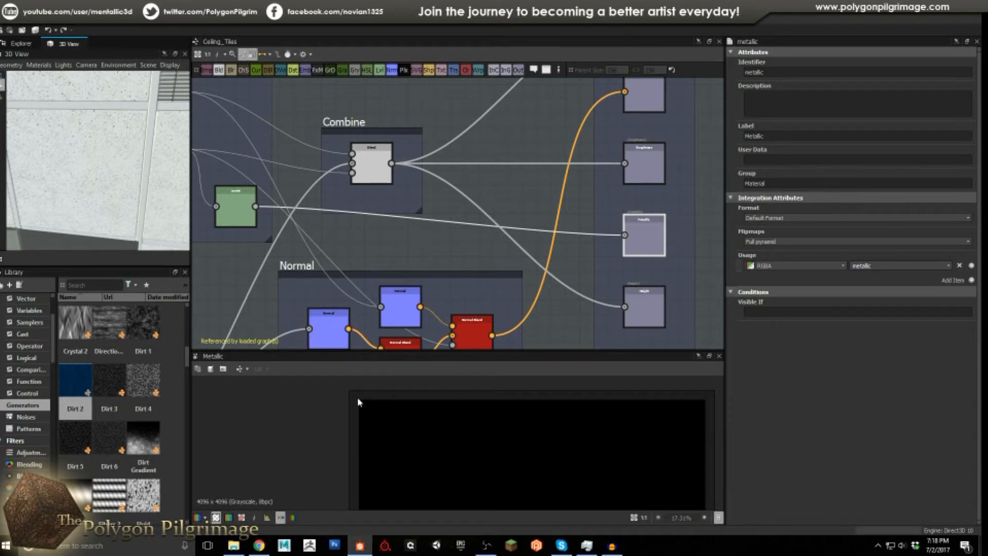
pyautogui.doubleClick(238, 214)
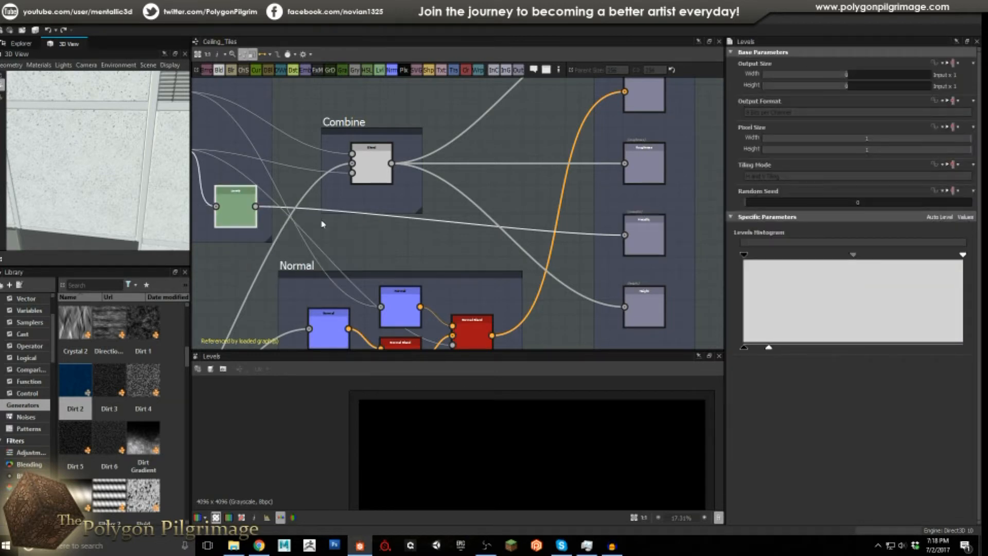
pyautogui.doubleClick(635, 232)
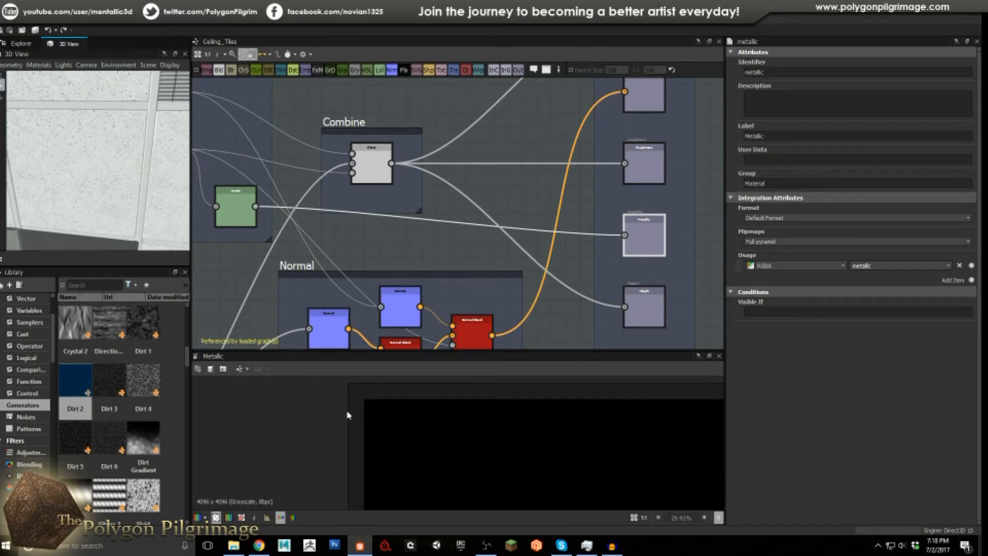
# Examine the cross bars of the ceiling up close in the 3D view
pyautogui.moveTo(155, 120); pyautogui.dragTo(153, 139)
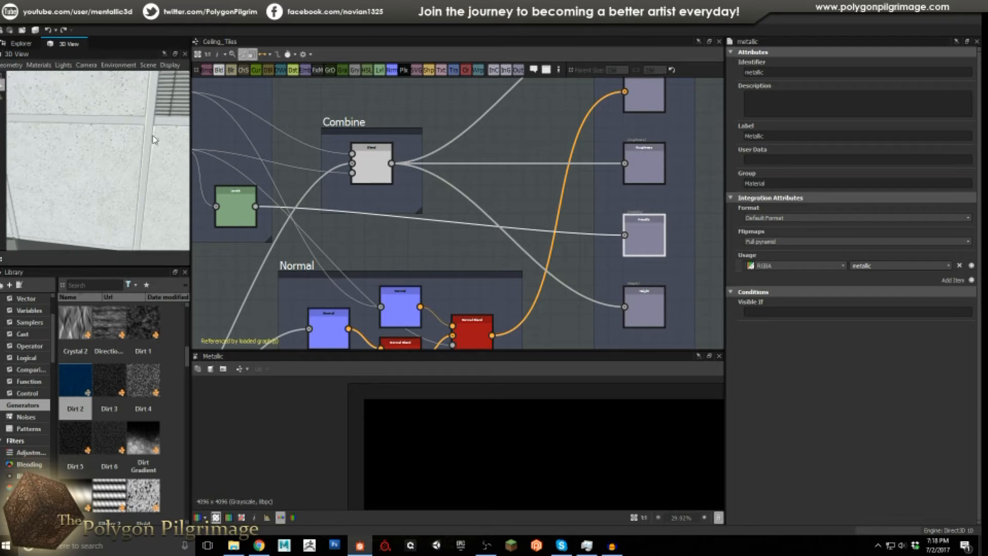
pyautogui.scroll(3, 153, 136)
pyautogui.moveTo(155, 137); pyautogui.dragTo(148, 144, button='middle')
pyautogui.moveTo(149, 147); pyautogui.dragTo(155, 130)
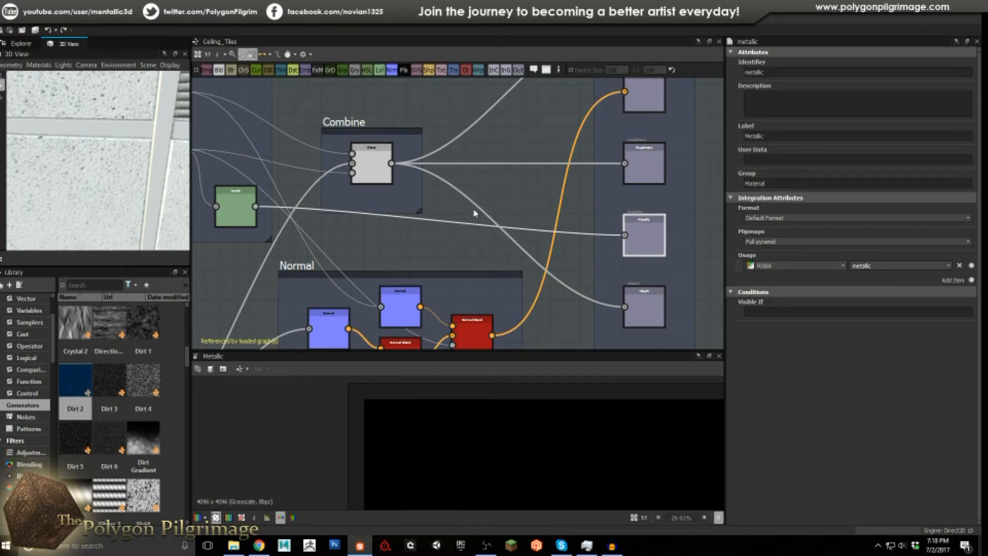
# Review the whole Ceiling_Tiles graph from its input frames to Outputs, along with the ceiling in the 3D view
pyautogui.scroll(-5, 475, 213)
pyautogui.moveTo(426, 212); pyautogui.dragTo(479, 185, button='middle')
pyautogui.scroll(-2, 159, 177)
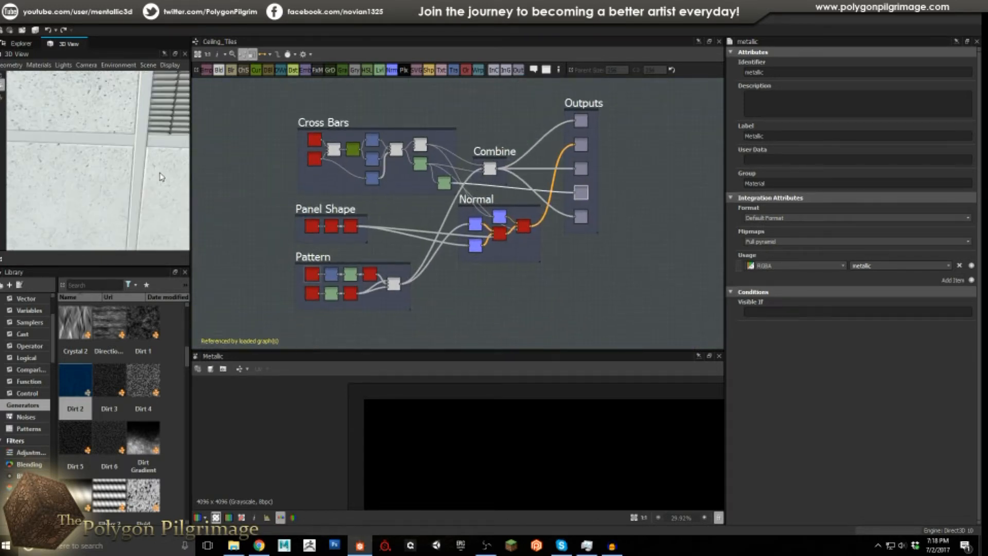
pyautogui.scroll(-3, 161, 177)
pyautogui.moveTo(143, 172)
pyautogui.mouseDown()
pyautogui.moveTo(110, 165)
pyautogui.moveTo(131, 161)
pyautogui.mouseUp()
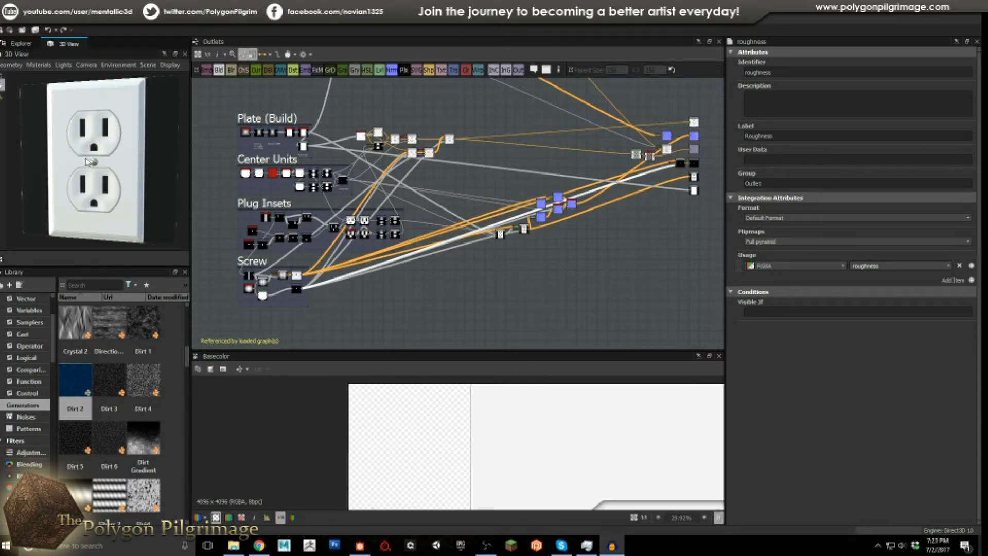
# Examine the outlet model and the Outlets graph's frames, focusing on the Plate (Build) and Center Units nodes
pyautogui.moveTo(91, 161); pyautogui.dragTo(112, 171)
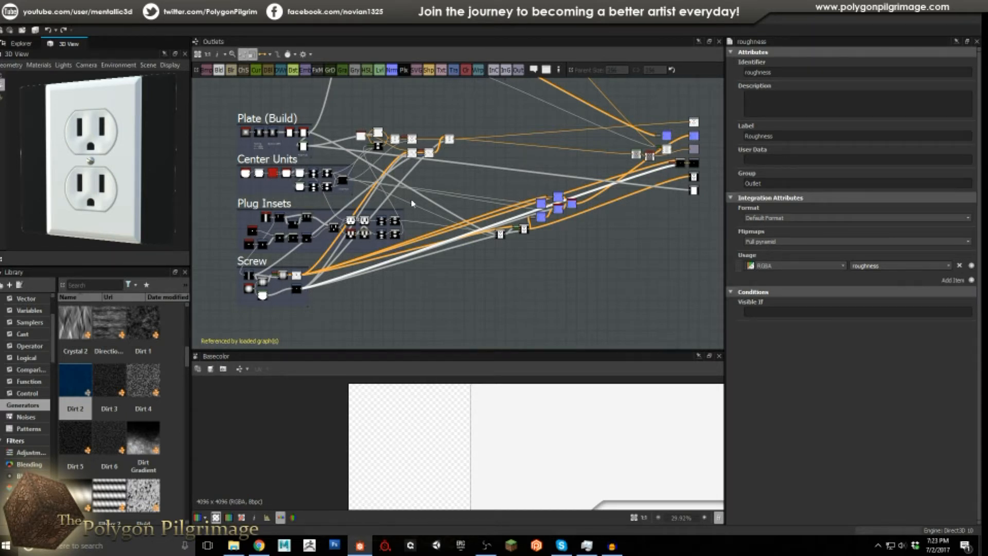
pyautogui.scroll(3, 342, 169)
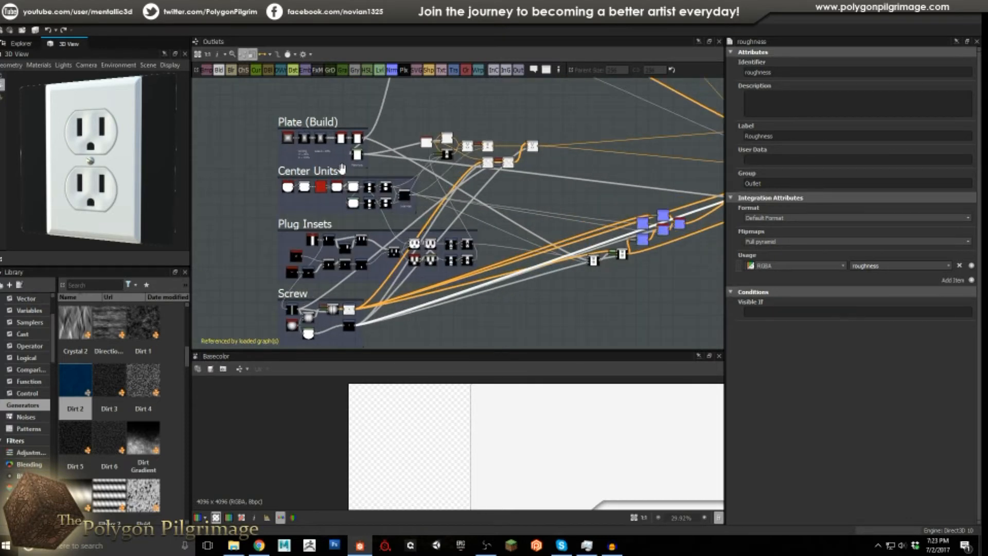
pyautogui.moveTo(342, 169); pyautogui.dragTo(377, 135, button='middle')
pyautogui.scroll(-1, 377, 135)
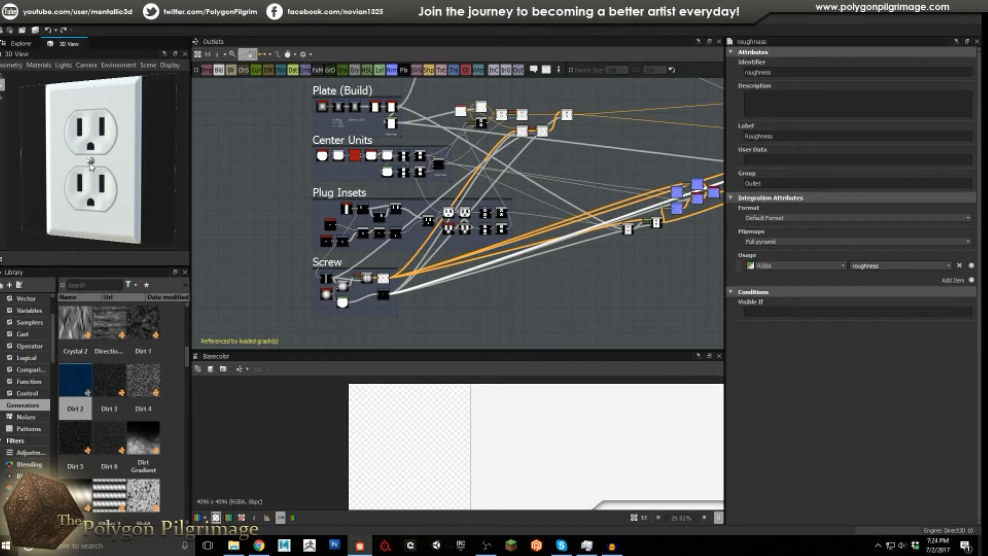
pyautogui.scroll(5, 373, 180)
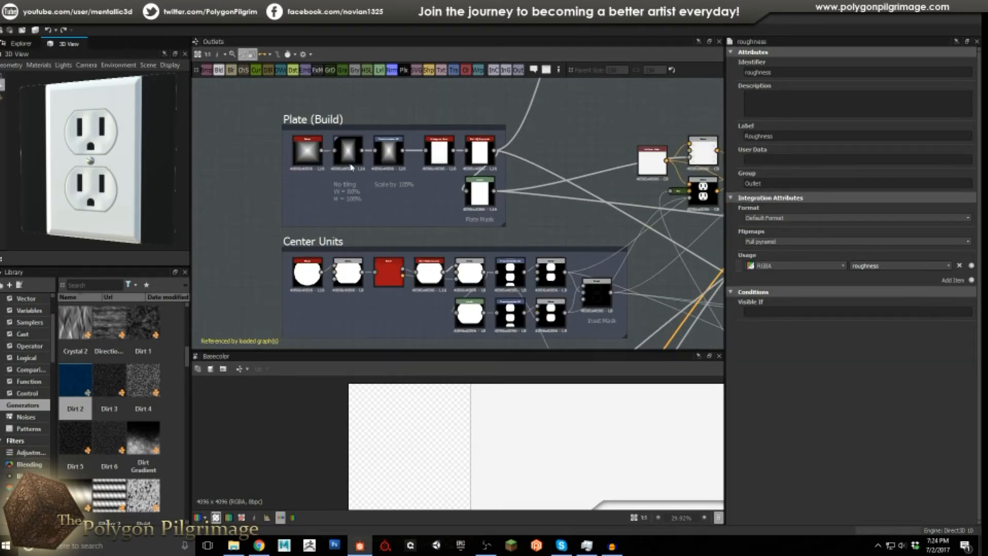
# Inspect the Pyramid Shape node and the two Transformation 2D nodes in the Plate (Build) frame, including their parameters
pyautogui.scroll(2, 368, 178)
pyautogui.click(269, 141)
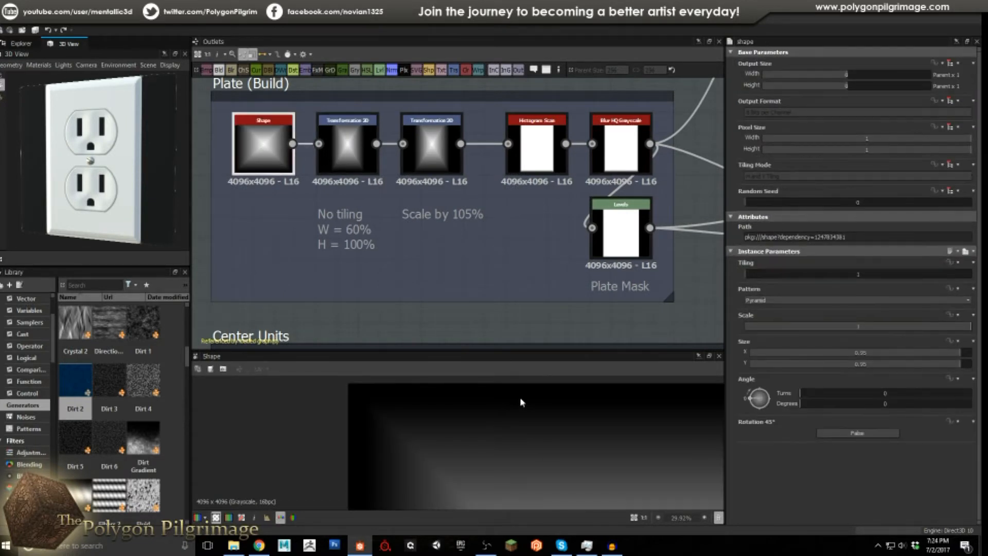
pyautogui.scroll(-6, 572, 425)
pyautogui.scroll(-2, 605, 456)
pyautogui.scroll(2, 506, 435)
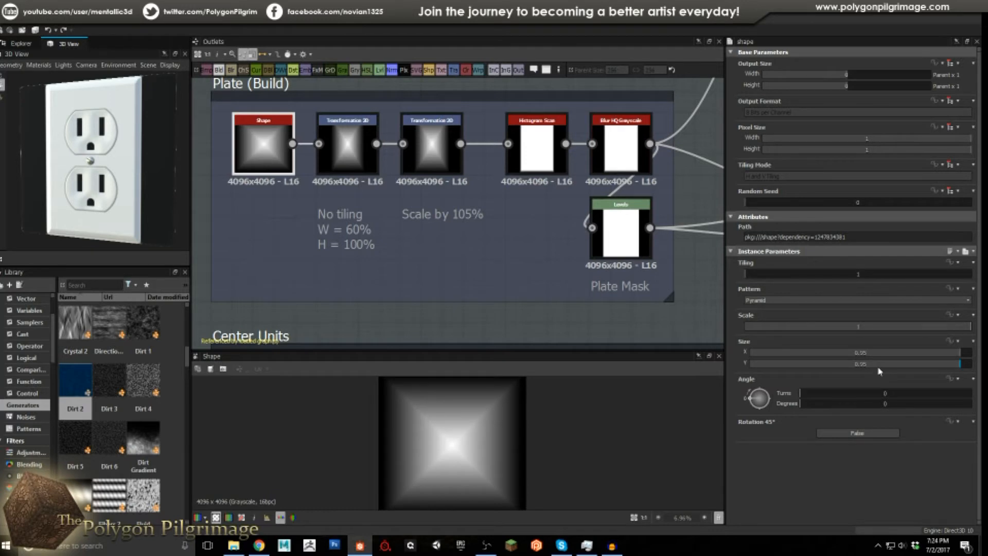
pyautogui.click(360, 147)
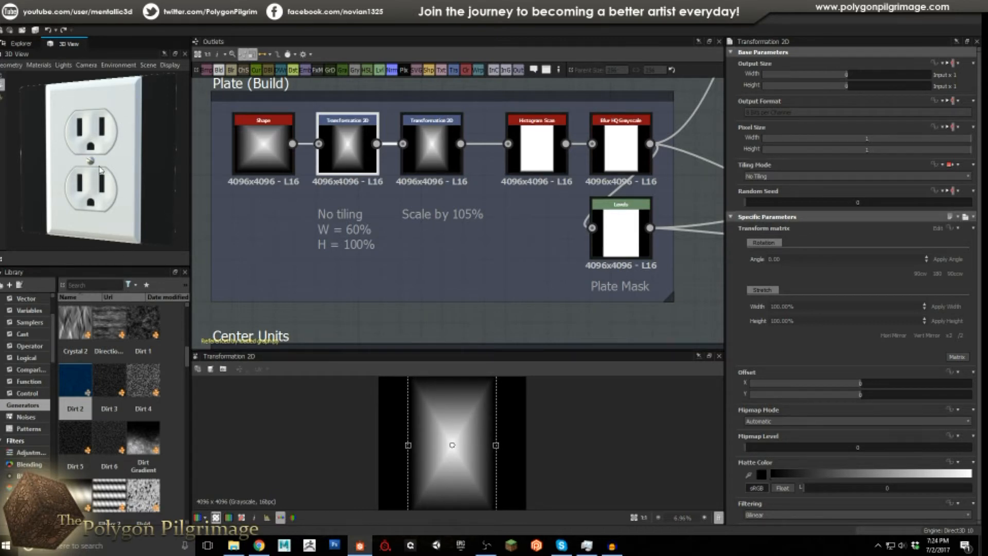
pyautogui.click(442, 153)
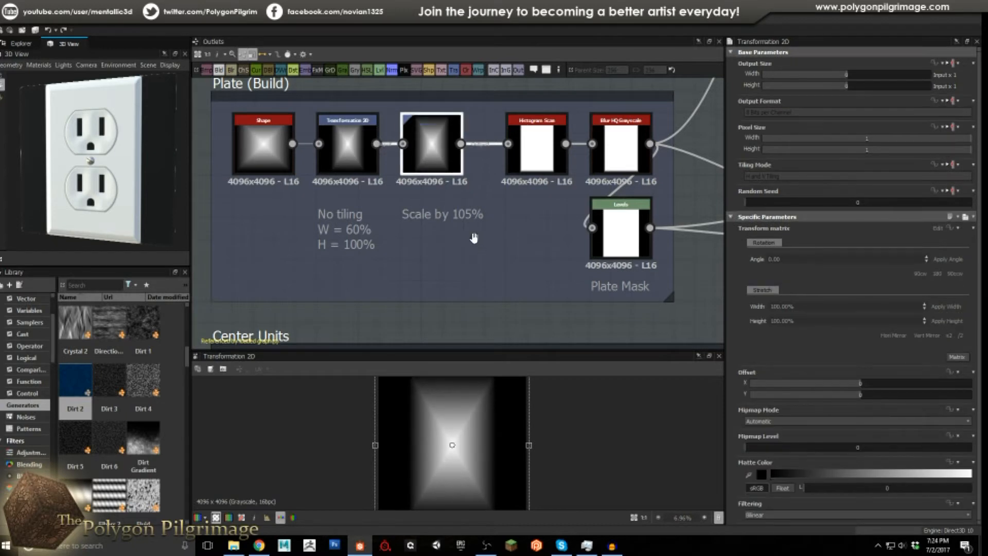
# Examine the Histogram Scan and Blur HQ Grayscale results of the plate, checking the edge falloff up close
pyautogui.click(536, 154)
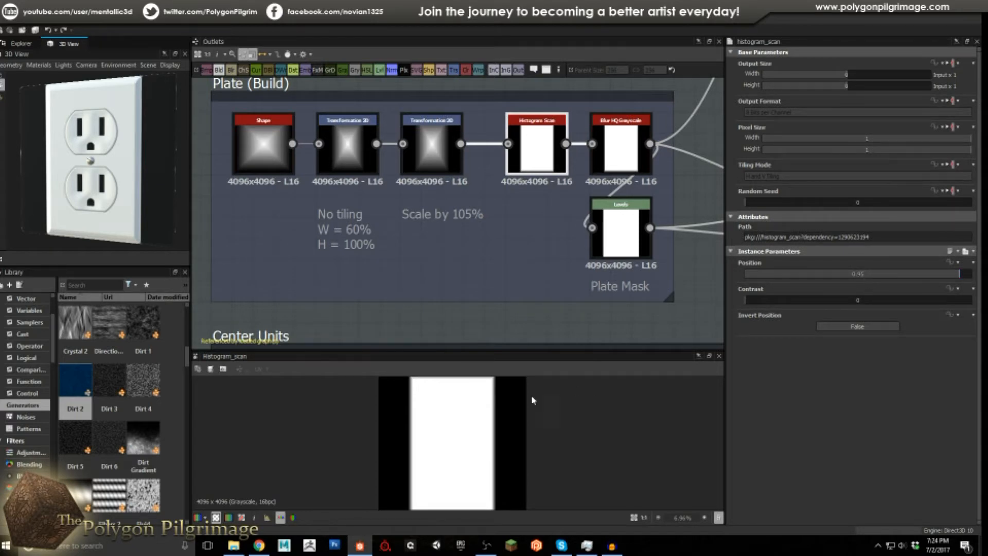
pyautogui.scroll(5, 493, 399)
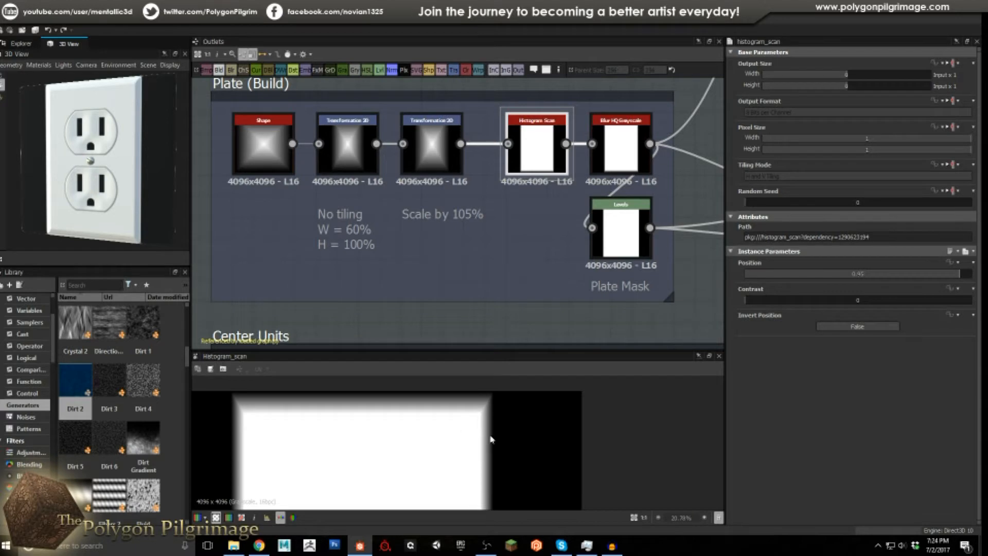
pyautogui.scroll(-2, 450, 430)
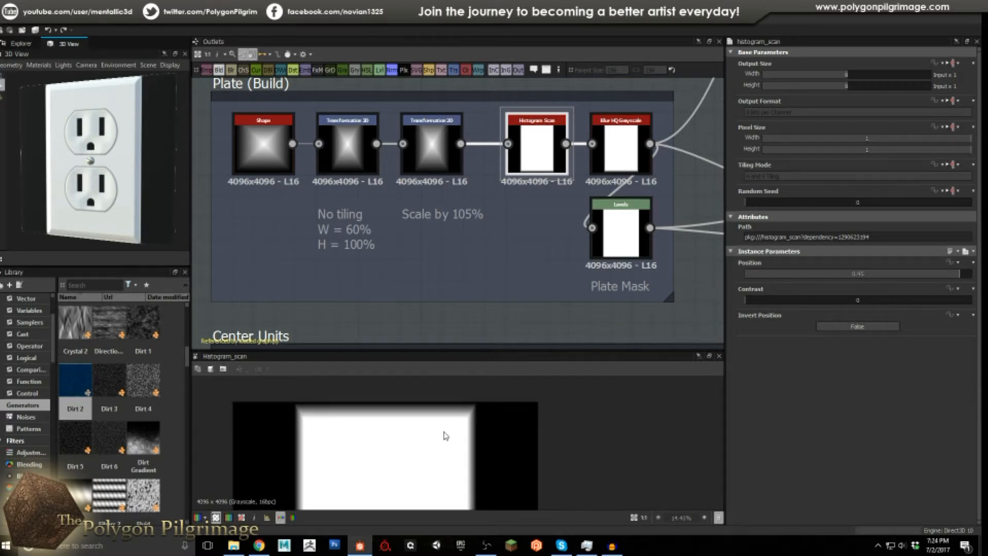
pyautogui.scroll(1, 452, 432)
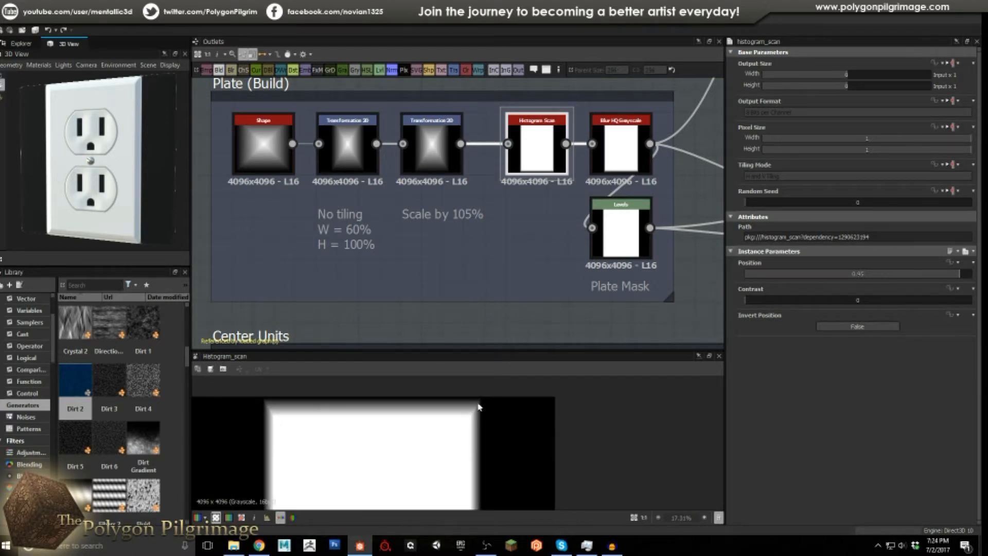
pyautogui.doubleClick(621, 149)
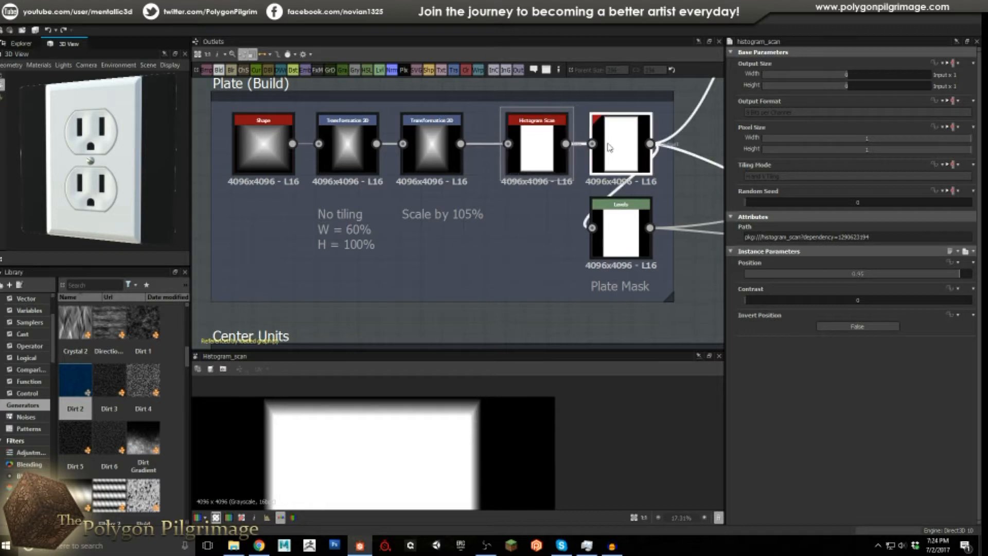
pyautogui.scroll(1, 478, 414)
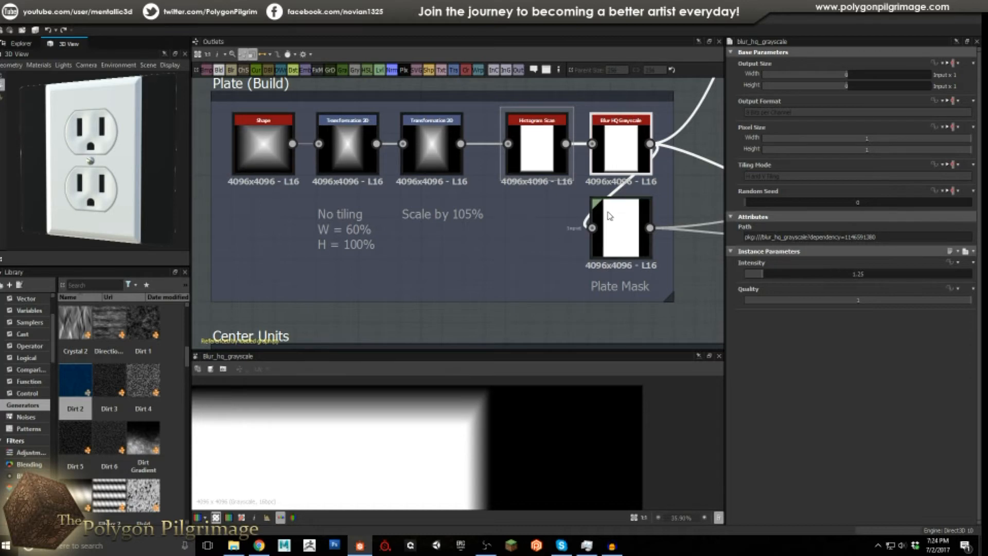
# Inspect the Levels node that produces the Plate Mask and view its whole output
pyautogui.moveTo(531, 236); pyautogui.dragTo(421, 231, button='middle')
pyautogui.click(506, 228)
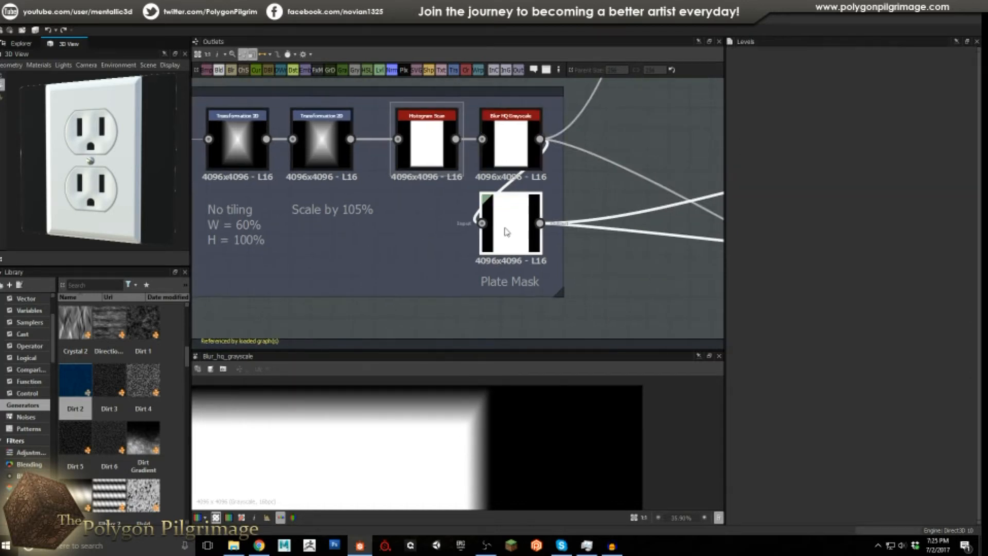
pyautogui.scroll(-5, 466, 428)
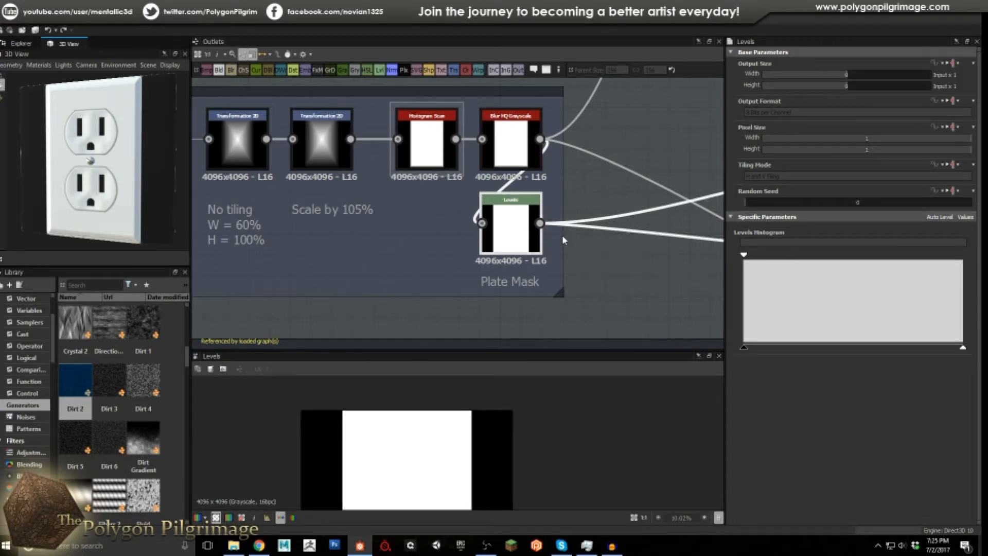
# Inspect the Disc Shape node at the start of the Center Units frame and the Blend node that crops it
pyautogui.scroll(-2, 502, 229)
pyautogui.scroll(-2, 500, 228)
pyautogui.moveTo(518, 230); pyautogui.dragTo(441, 192, button='middle')
pyautogui.moveTo(485, 216); pyautogui.dragTo(523, 182, button='middle')
pyautogui.moveTo(443, 232); pyautogui.dragTo(475, 219, button='middle')
pyautogui.scroll(5, 356, 229)
pyautogui.scroll(1, 356, 225)
pyautogui.click(355, 224)
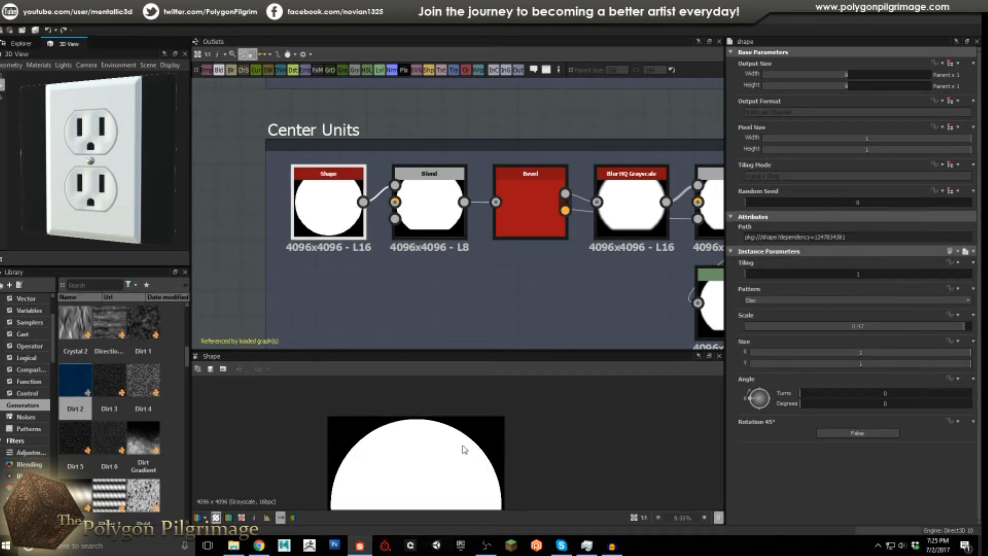
pyautogui.scroll(-2, 462, 455)
pyautogui.scroll(1, 476, 446)
pyautogui.scroll(-1, 480, 445)
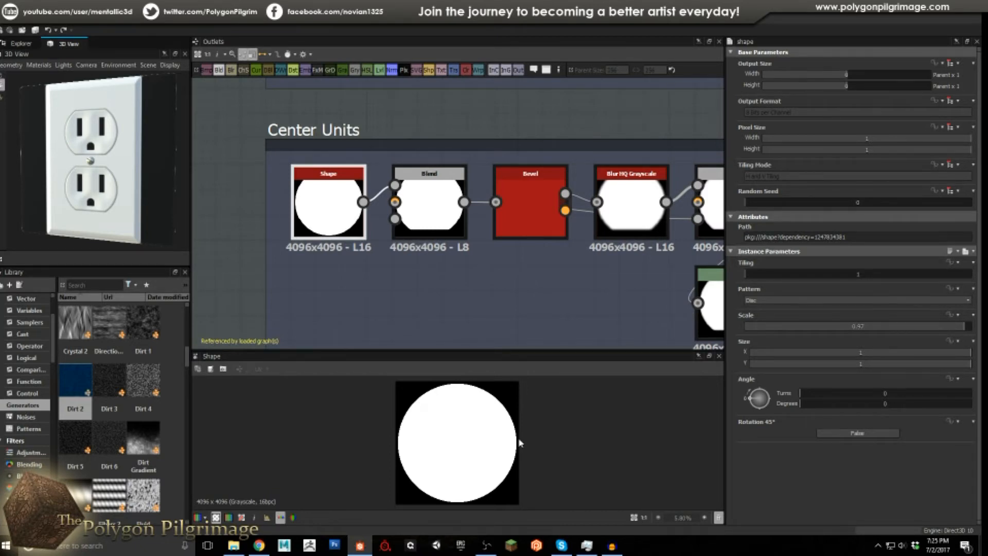
pyautogui.click(435, 206)
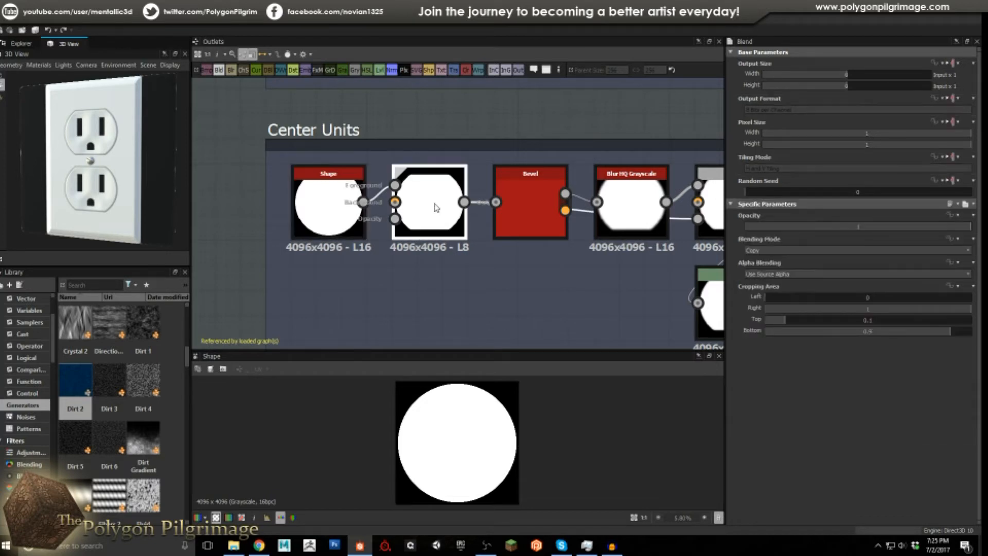
pyautogui.scroll(1, 398, 191)
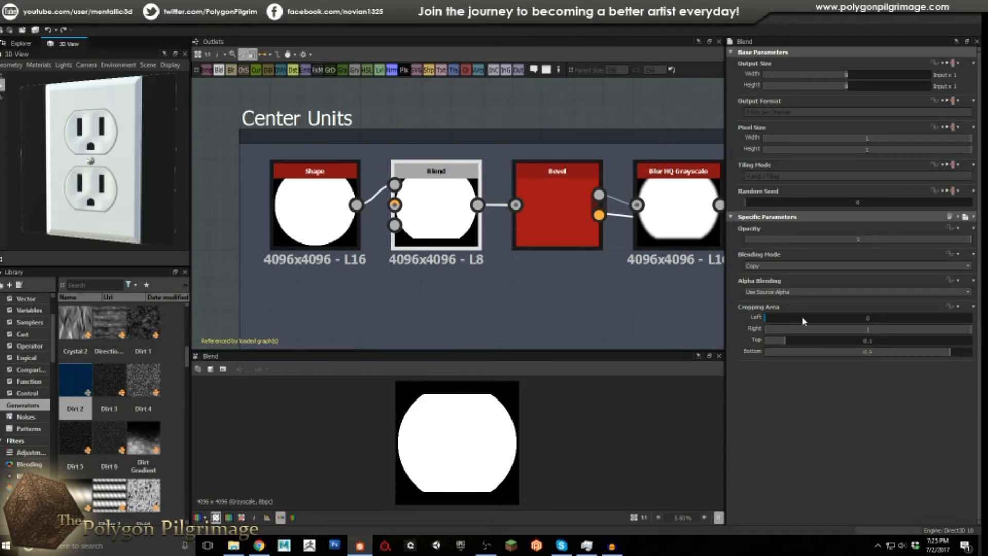
# Examine the Bevel node's settings and edge result, and compare them with the outlet up close in the 3D view
pyautogui.click(555, 233)
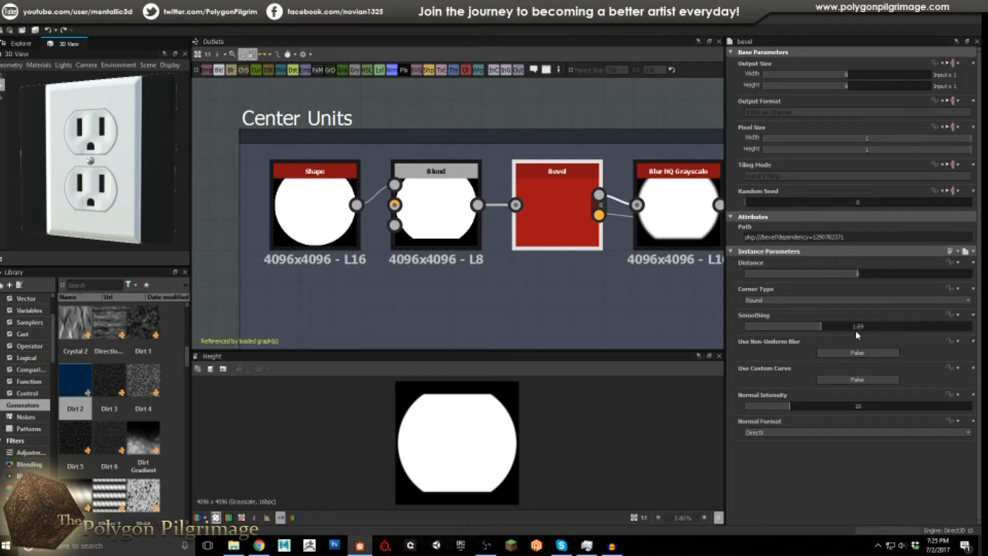
pyautogui.scroll(5, 493, 406)
pyautogui.scroll(3, 493, 406)
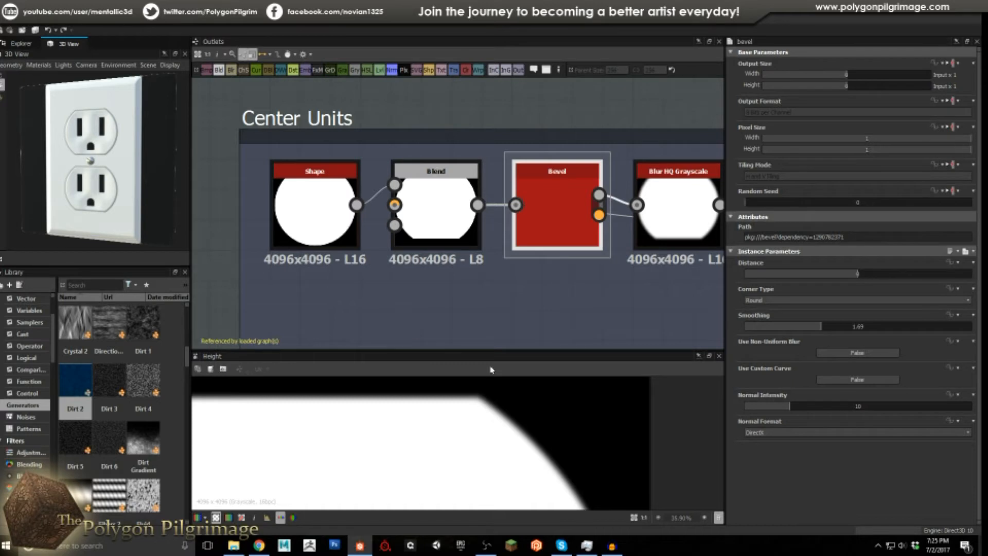
pyautogui.moveTo(107, 171); pyautogui.dragTo(104, 170)
pyautogui.scroll(5, 105, 165)
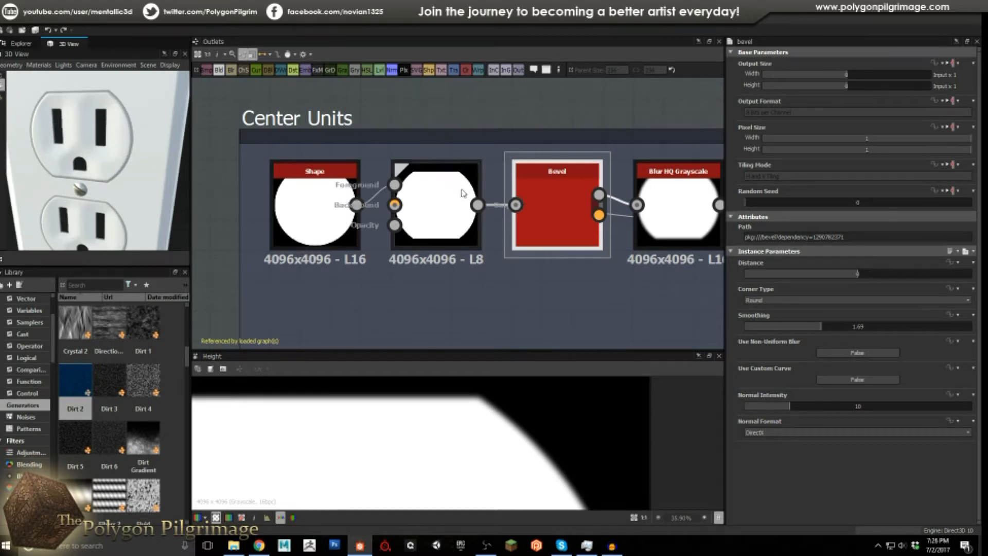
# Inspect the Blur HQ Grayscale node that follows the Bevel in Center Units, checking its blurred edge up close
pyautogui.moveTo(669, 211); pyautogui.dragTo(503, 216, button='middle')
pyautogui.click(524, 206)
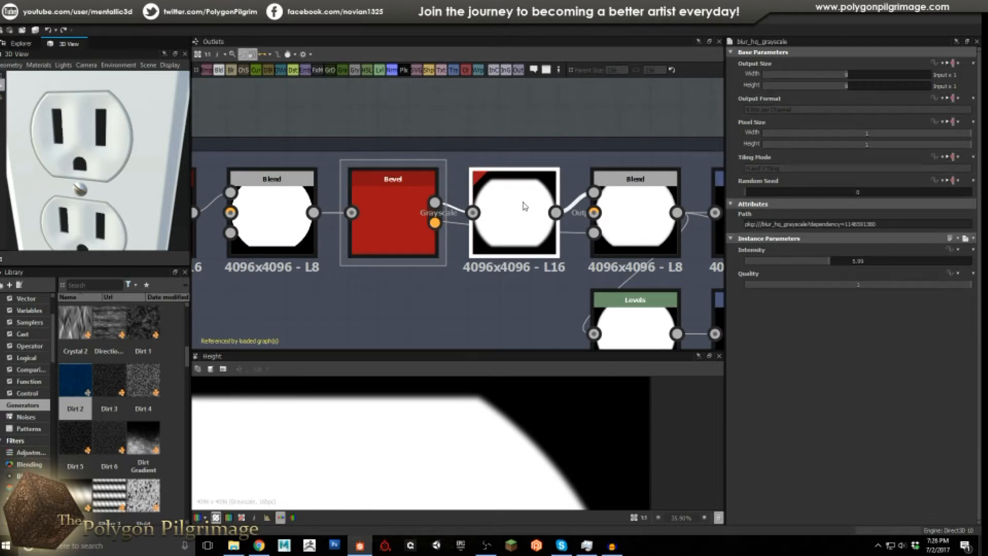
pyautogui.scroll(-5, 470, 415)
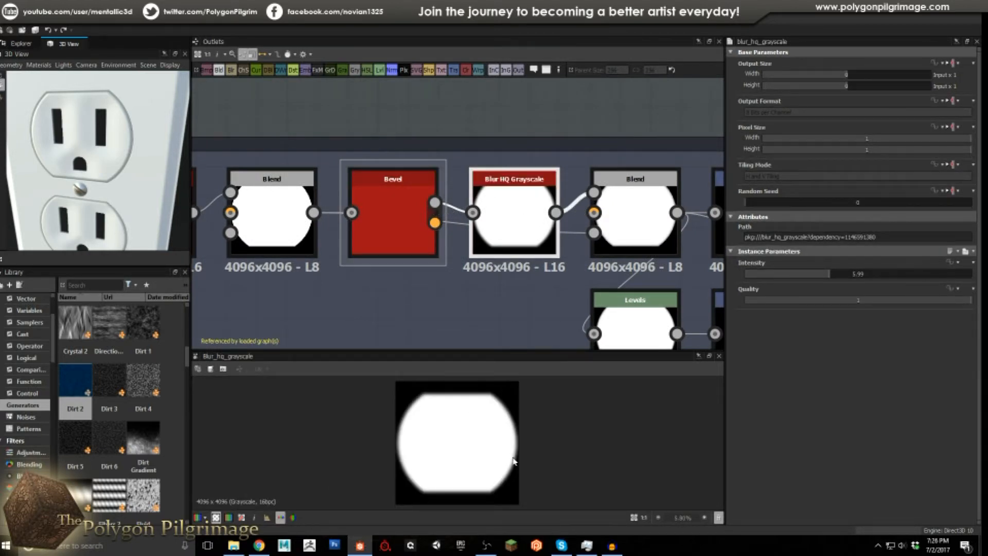
pyautogui.scroll(4, 517, 444)
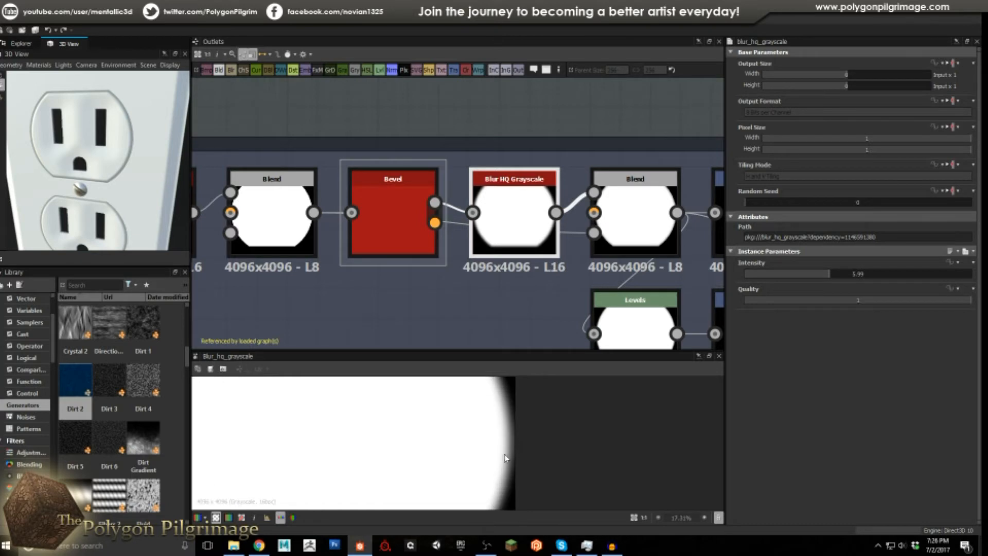
# Compare the Blend node after the blur with the earlier cropped Blend, examining the shading along the shape's edge
pyautogui.scroll(-2, 512, 180)
pyautogui.click(512, 180)
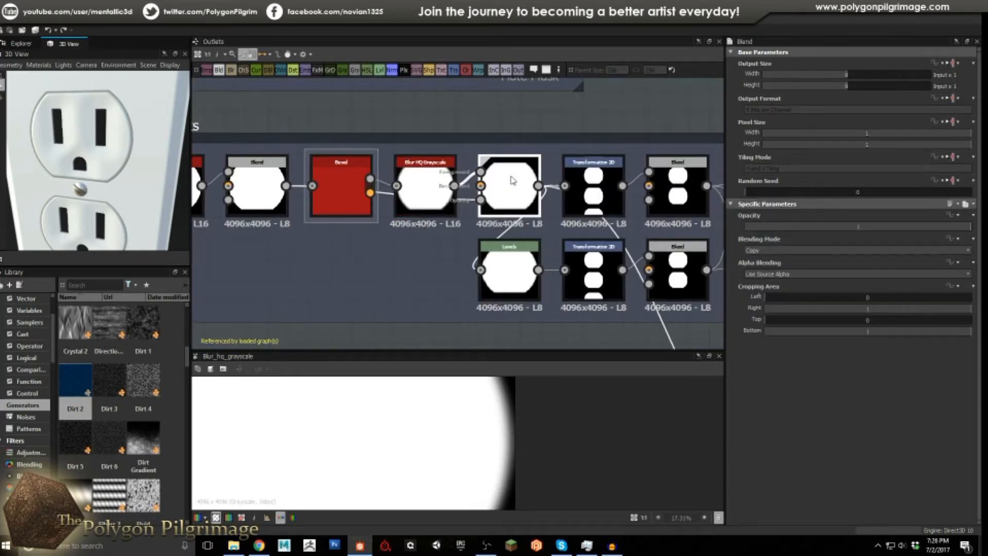
pyautogui.scroll(-4, 440, 434)
pyautogui.moveTo(513, 183)
pyautogui.mouseDown()
pyautogui.moveTo(514, 222)
pyautogui.moveTo(520, 186)
pyautogui.mouseUp()
pyautogui.click(249, 187)
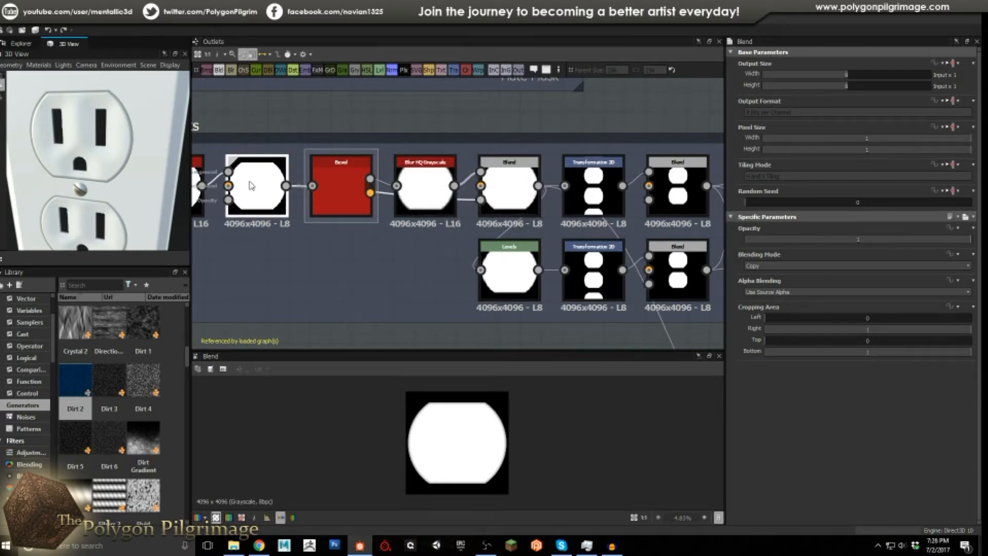
pyautogui.click(520, 184)
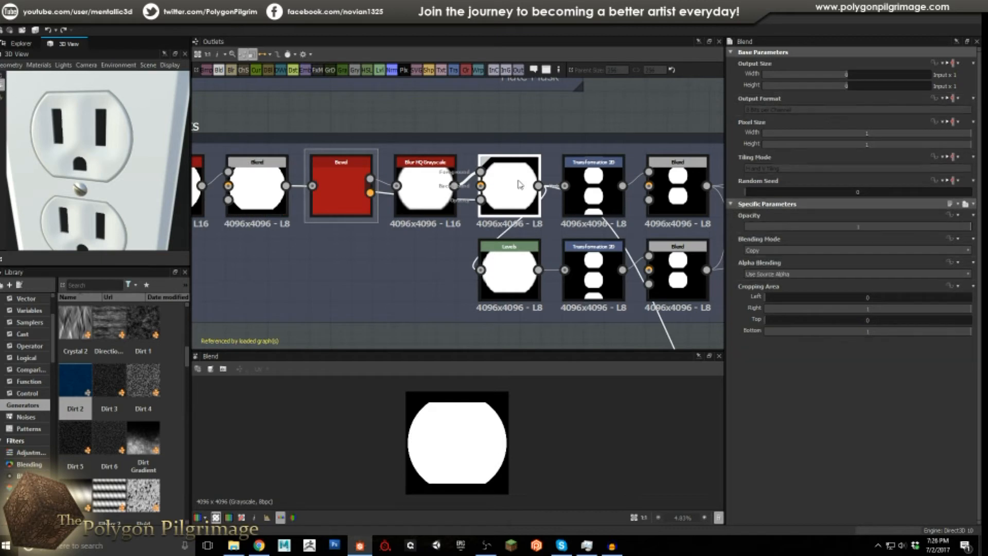
pyautogui.scroll(2, 472, 430)
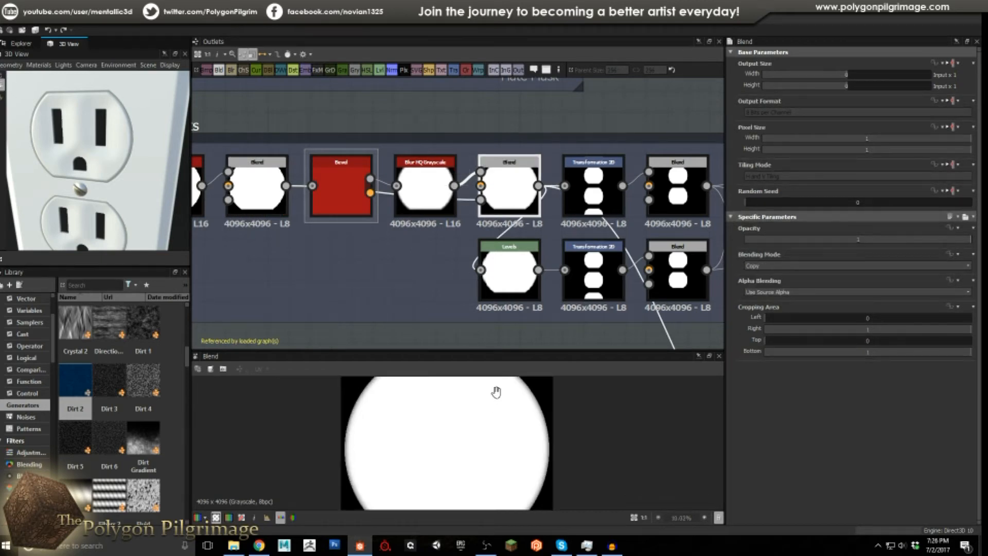
pyautogui.scroll(3, 491, 426)
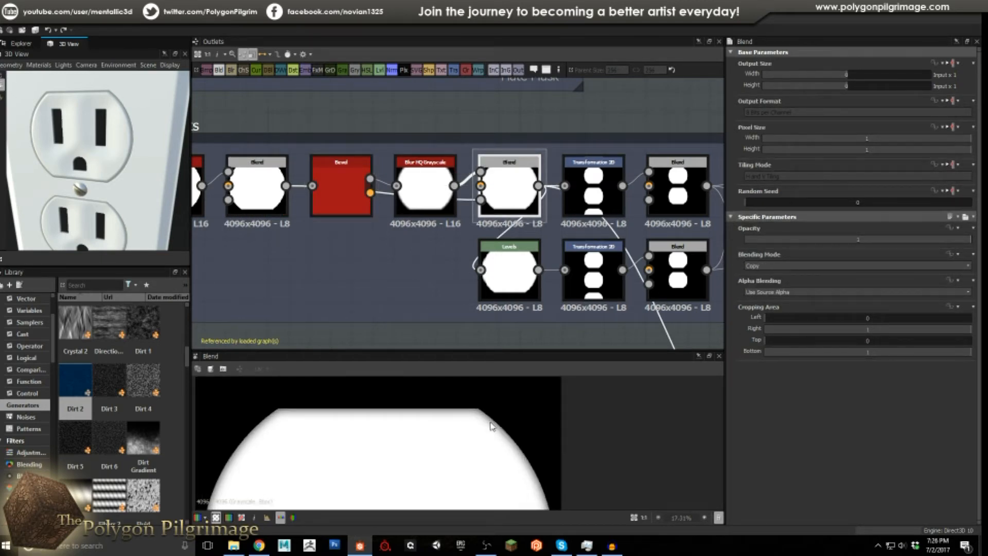
pyautogui.scroll(1, 484, 416)
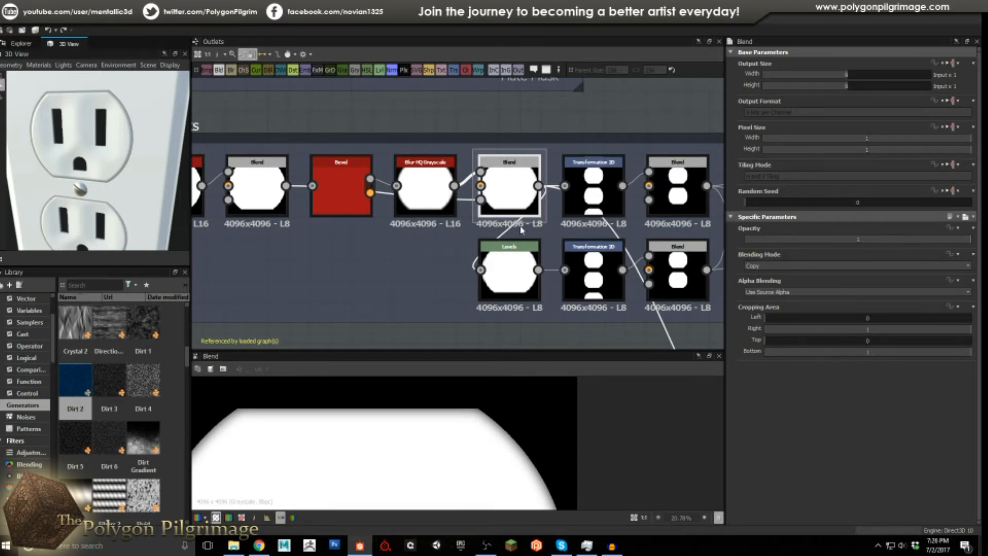
# Inspect the upper row's Transformation 2D node that tiles the shape vertically and the Blend node that crops it
pyautogui.moveTo(522, 221); pyautogui.dragTo(361, 228, button='middle')
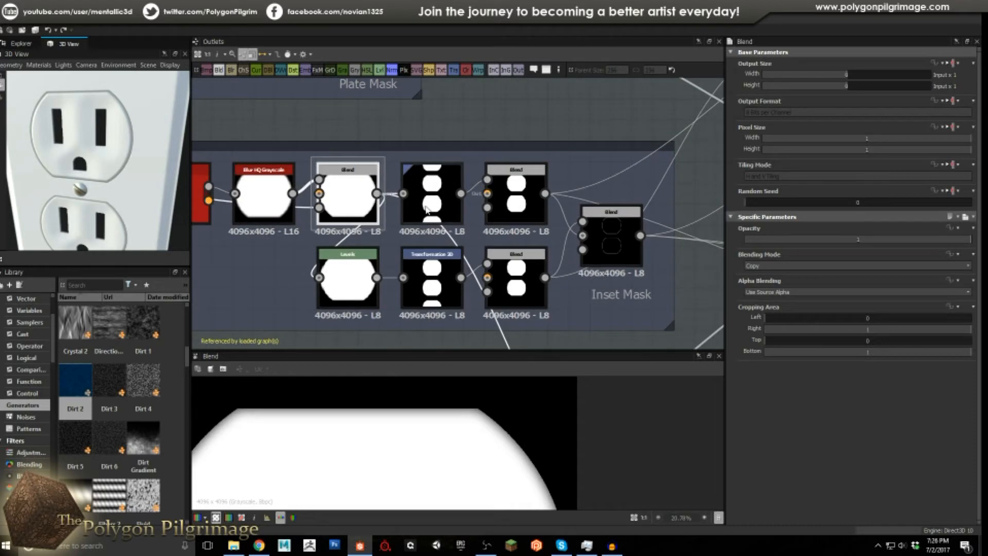
pyautogui.click(426, 208)
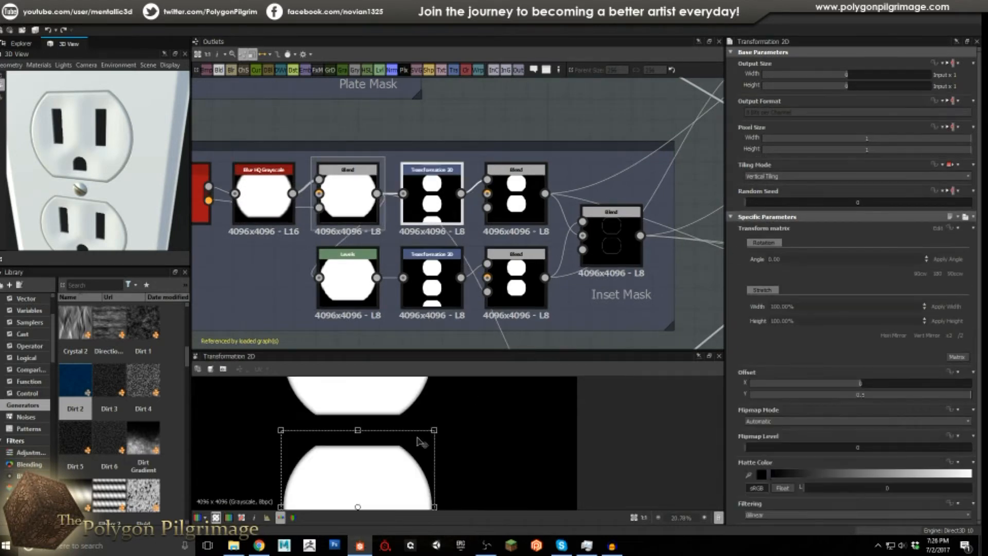
pyautogui.scroll(-5, 422, 442)
pyautogui.moveTo(329, 454); pyautogui.dragTo(402, 455, button='middle')
pyautogui.scroll(1, 466, 451)
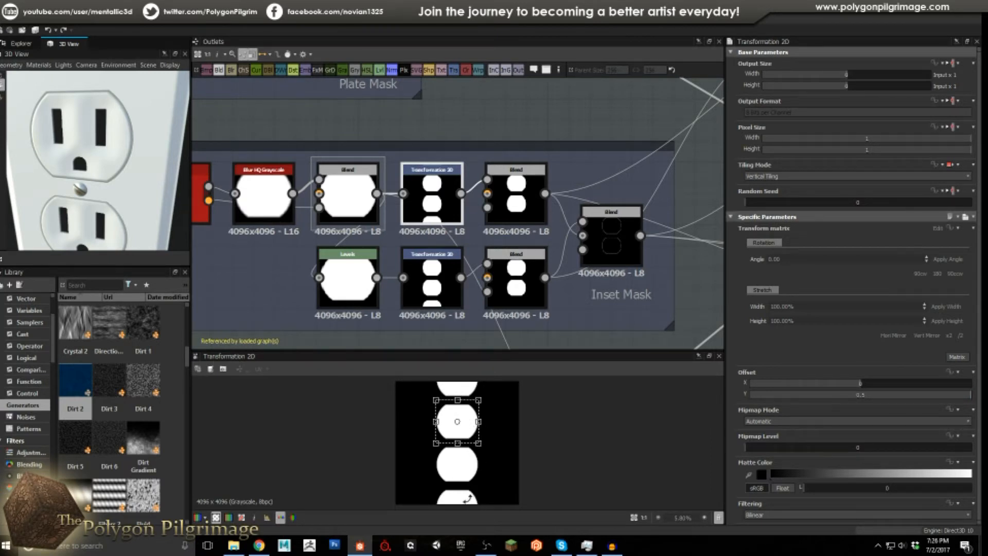
pyautogui.click(512, 201)
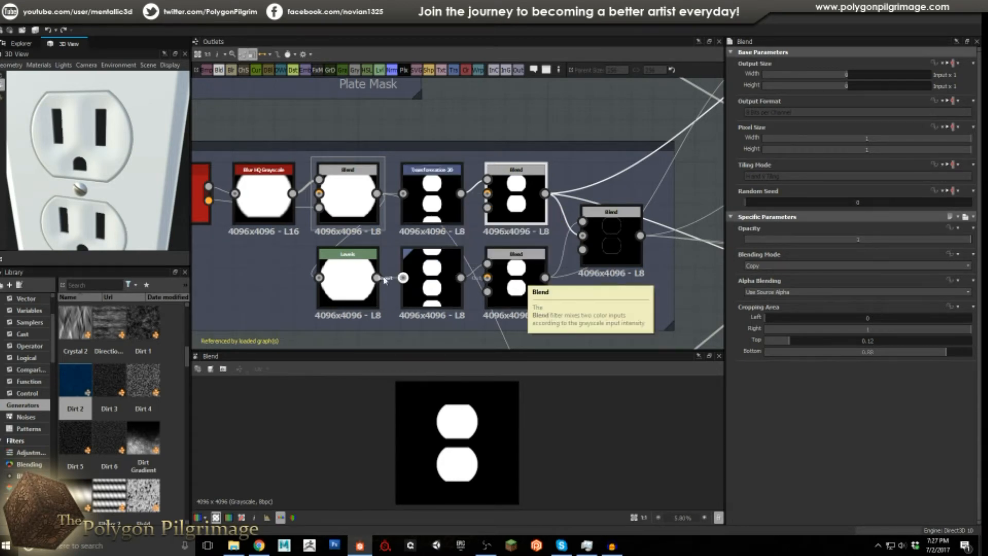
# Examine the lower row's Levels node and the Transformation 2D node it feeds on the way to the Inset Mask
pyautogui.click(342, 273)
pyautogui.scroll(2, 497, 419)
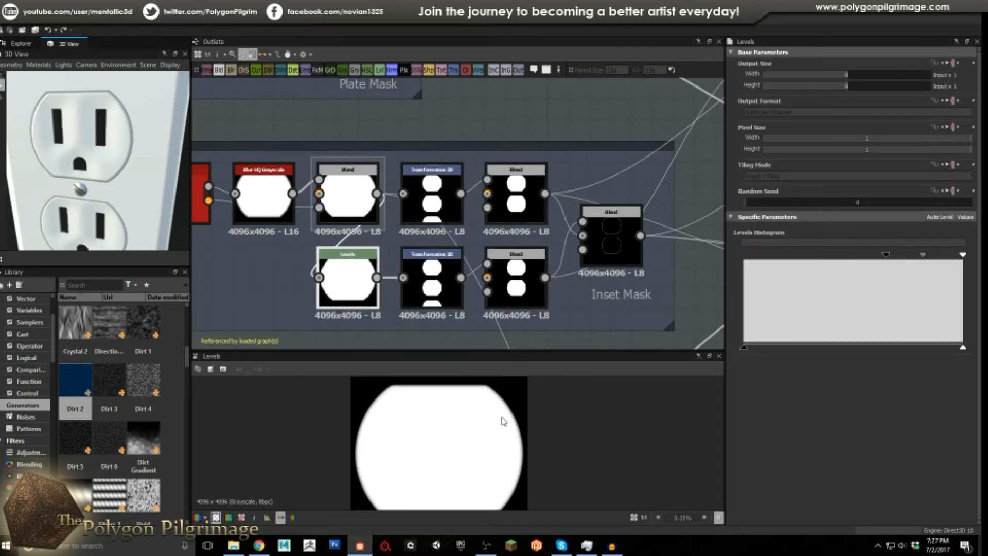
pyautogui.scroll(2, 489, 397)
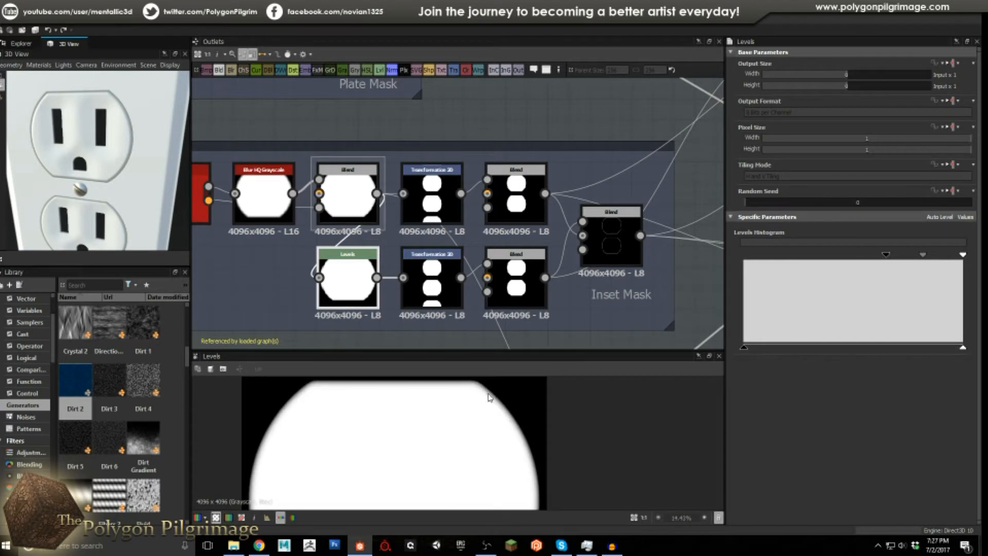
pyautogui.click(432, 273)
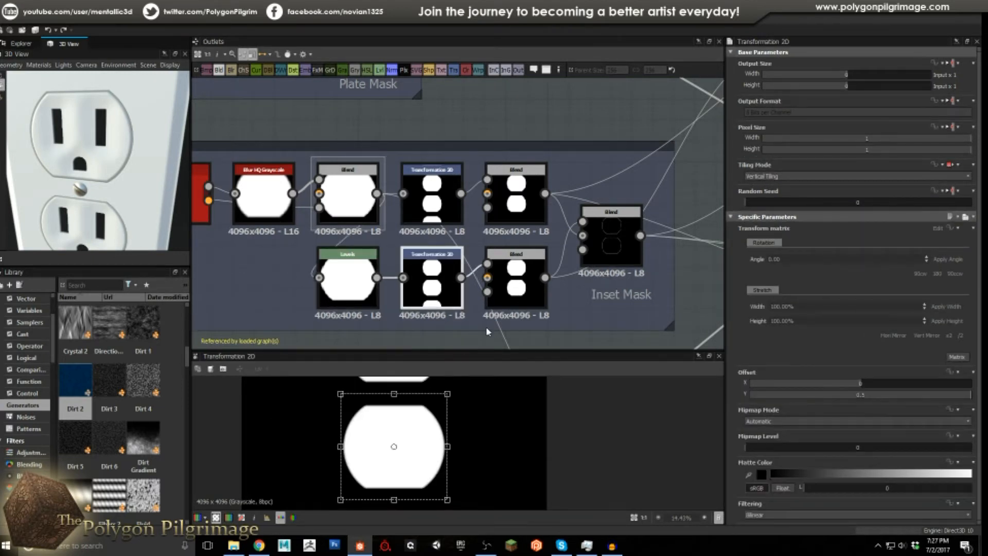
# Inspect the Inset Mask's Blend node, checking its thin outline up close against the outlet model
pyautogui.doubleClick(609, 231)
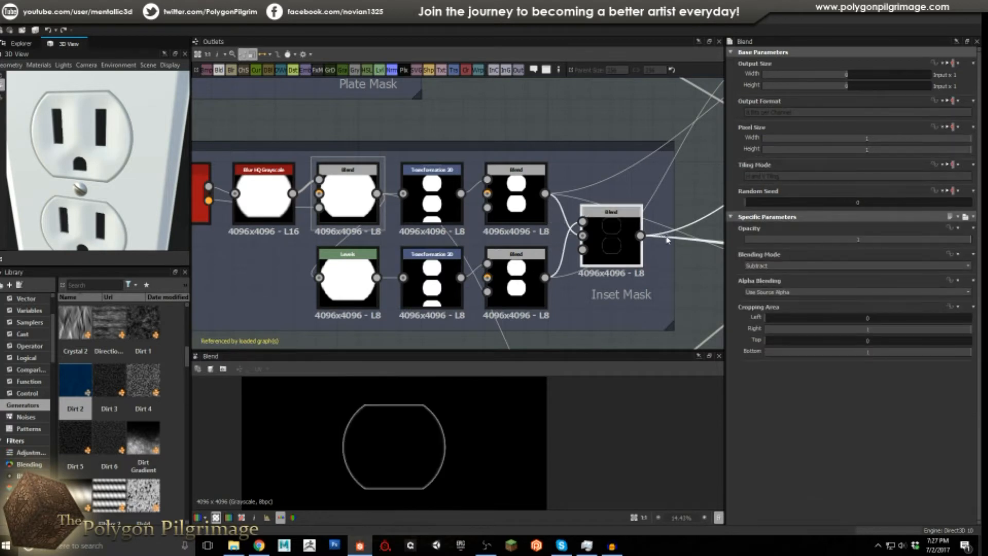
pyautogui.scroll(5, 425, 439)
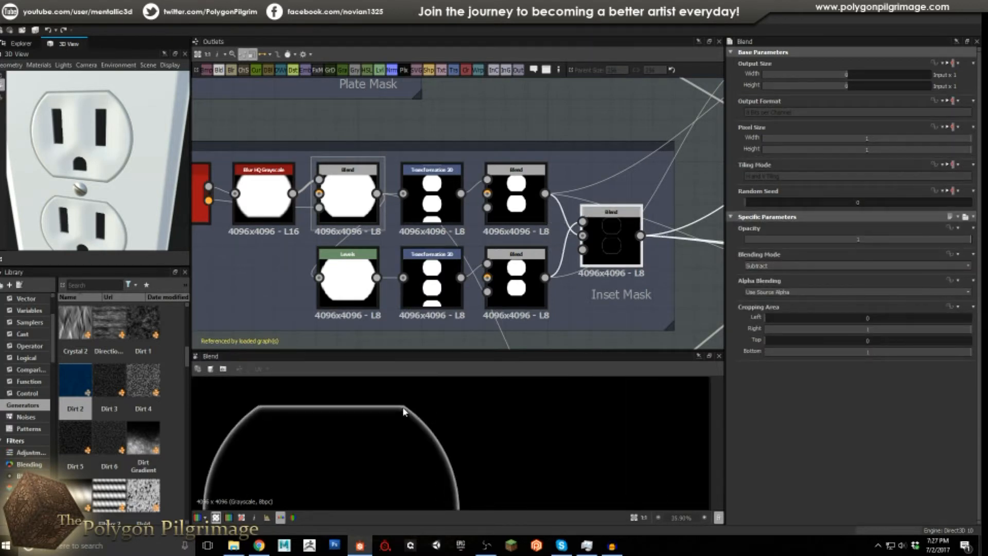
pyautogui.scroll(5, 431, 429)
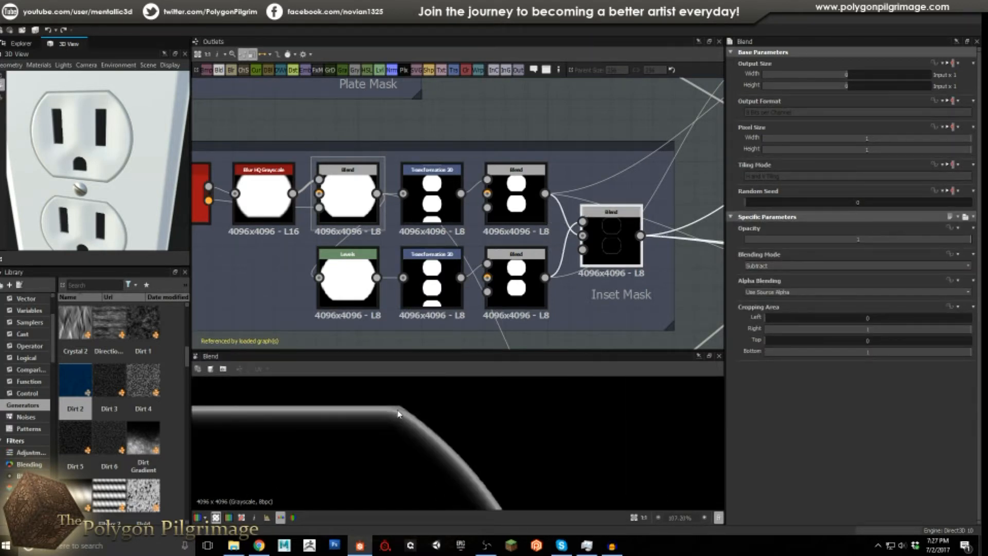
pyautogui.scroll(-3, 394, 424)
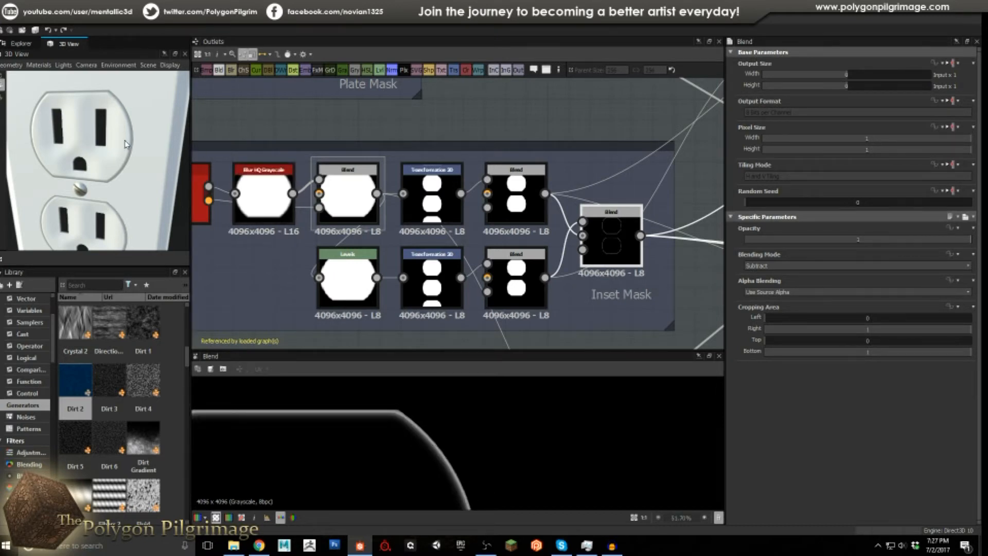
pyautogui.scroll(3, 136, 147)
# Trace where the Inset Mask's connections lead in the wider graph and look back over the Center Units frame
pyautogui.scroll(-5, 519, 194)
pyautogui.moveTo(543, 192); pyautogui.dragTo(269, 177, button='middle')
pyautogui.scroll(5, 269, 177)
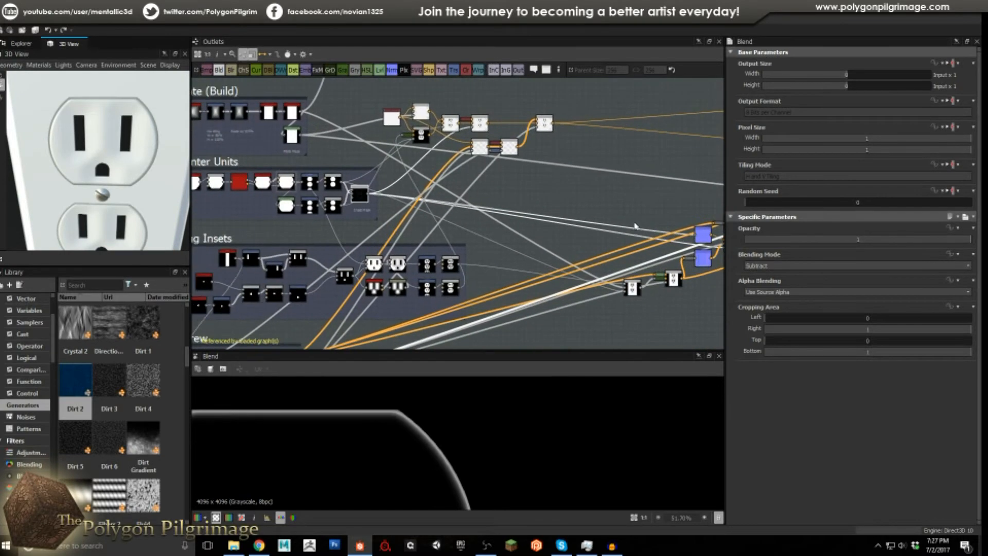
pyautogui.scroll(2, 427, 223)
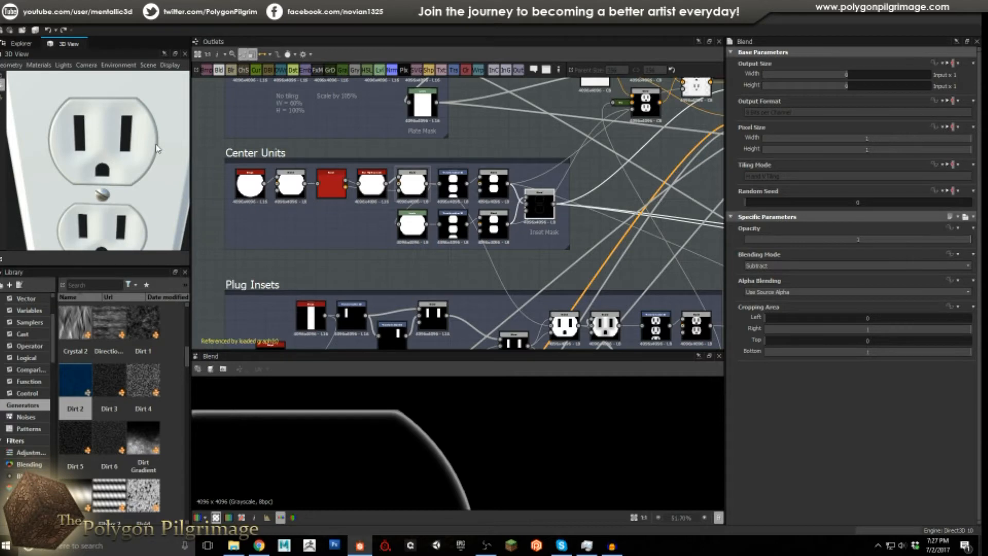
# Align the circle Shape node above the square Shape node in the Plug Insets frame and view the slots on the outlet model
pyautogui.moveTo(377, 232); pyautogui.dragTo(401, 171, button='middle')
pyautogui.moveTo(377, 270); pyautogui.dragTo(453, 229, button='middle')
pyautogui.scroll(-1, 380, 210)
pyautogui.scroll(1, 356, 204)
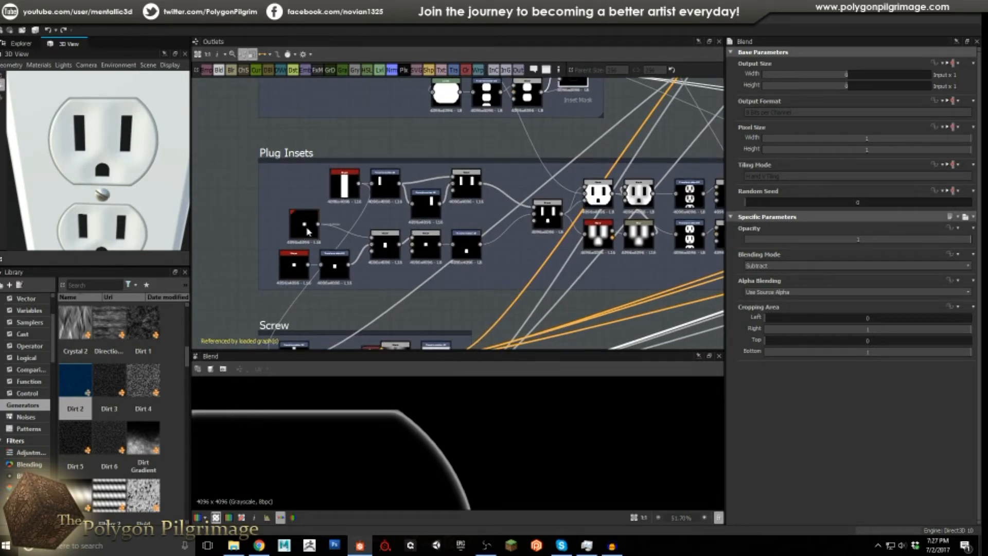
pyautogui.moveTo(308, 231); pyautogui.dragTo(303, 231)
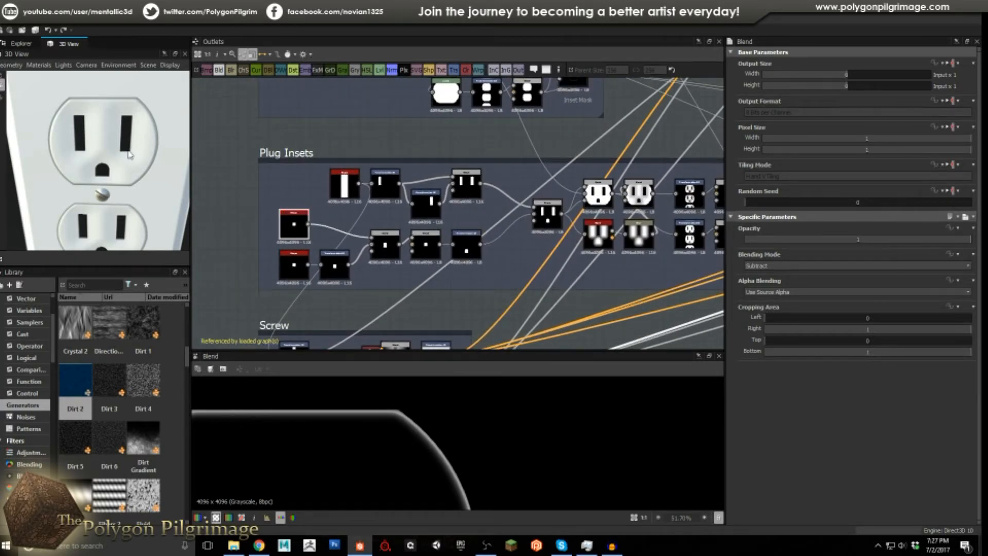
pyautogui.moveTo(128, 152); pyautogui.dragTo(99, 139, button='middle')
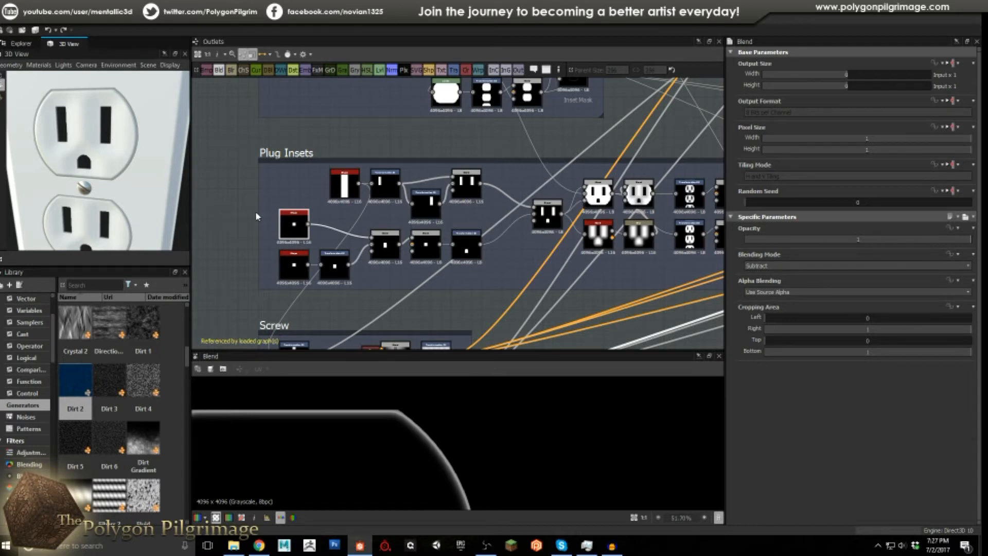
# Inspect the bar Shape, the two Transformation 2D nodes that place it, and the Blend combining both slots in Plug Insets
pyautogui.scroll(3, 309, 217)
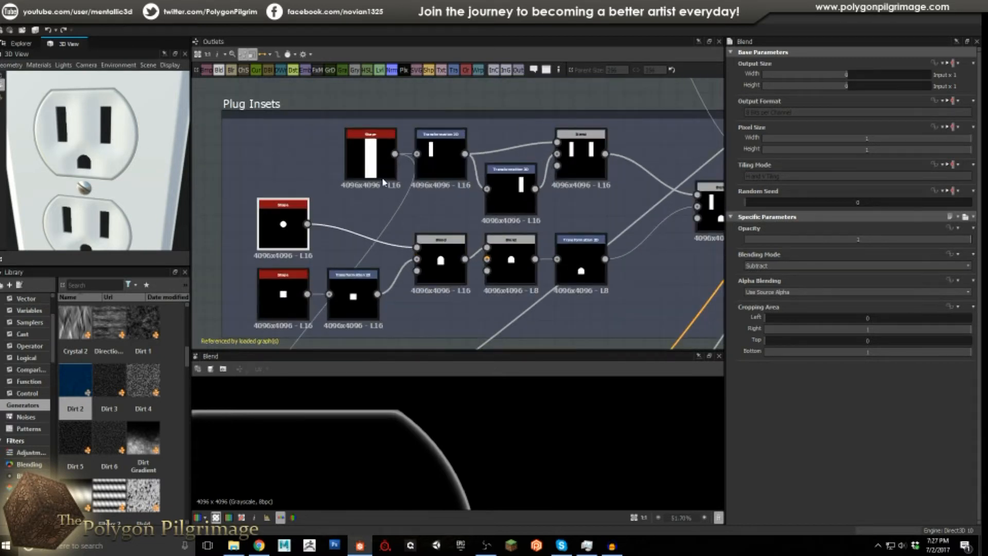
pyautogui.doubleClick(371, 157)
pyautogui.scroll(-5, 426, 417)
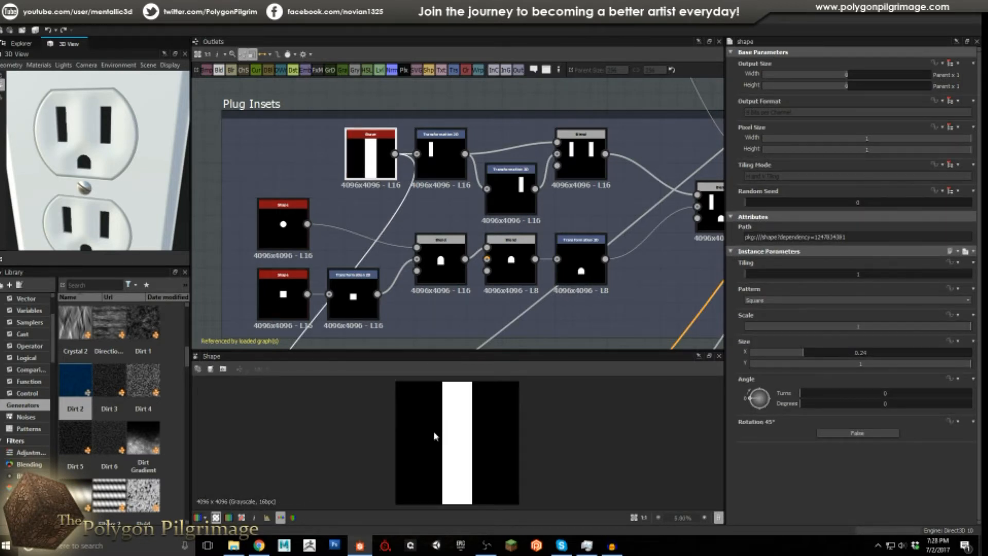
pyautogui.click(440, 154)
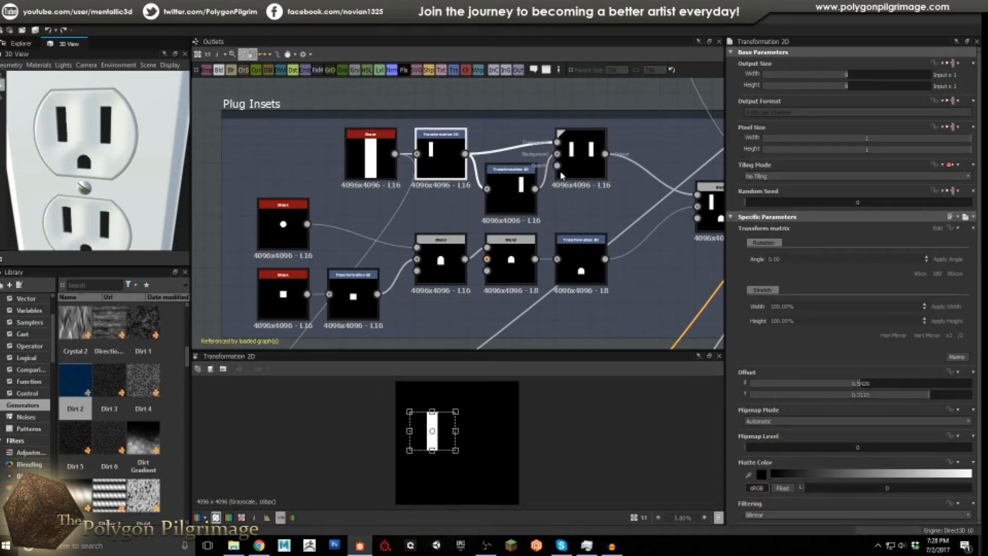
pyautogui.click(524, 201)
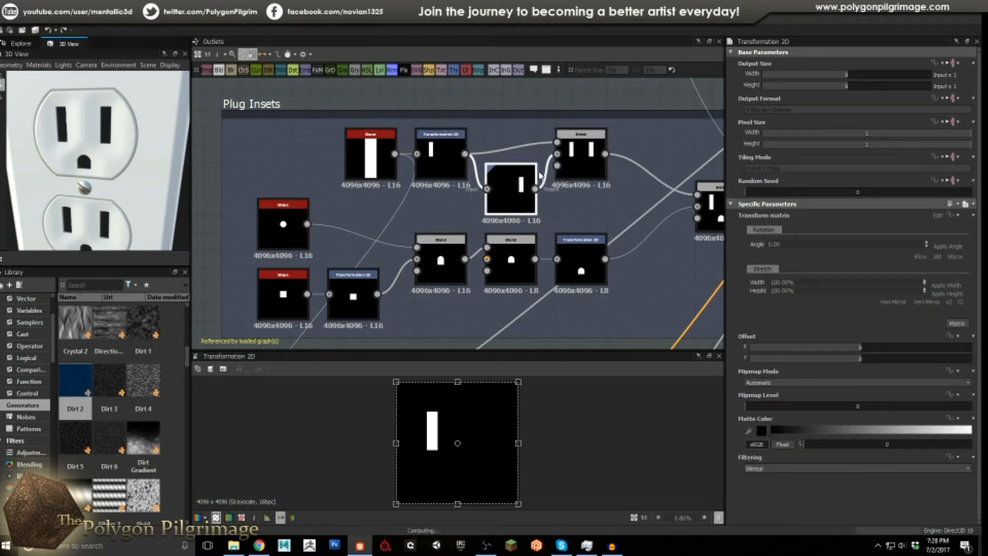
pyautogui.click(574, 152)
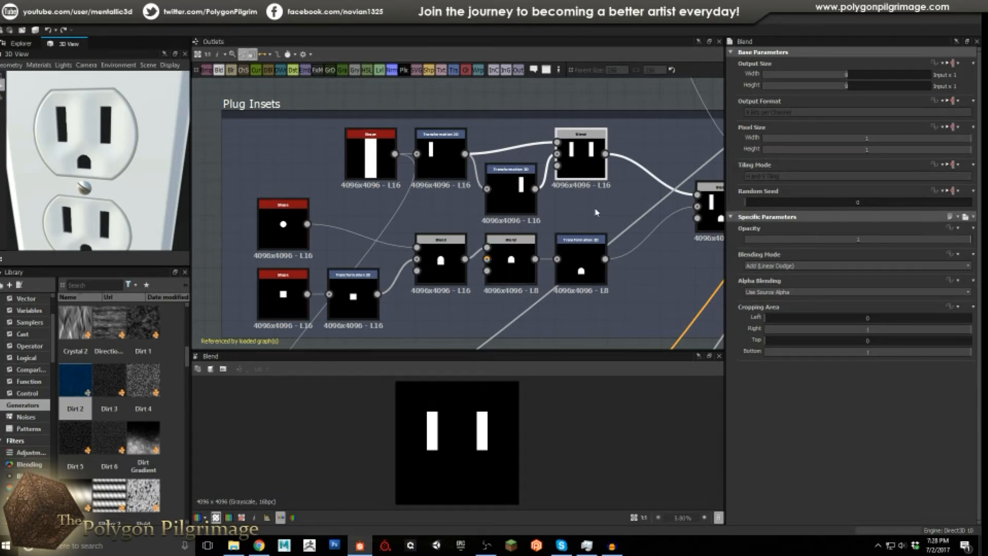
# Examine the Blend that forms the ground hole, together with its circle Shape, square Shape and Transformation 2D inputs
pyautogui.moveTo(596, 212); pyautogui.dragTo(535, 218, button='middle')
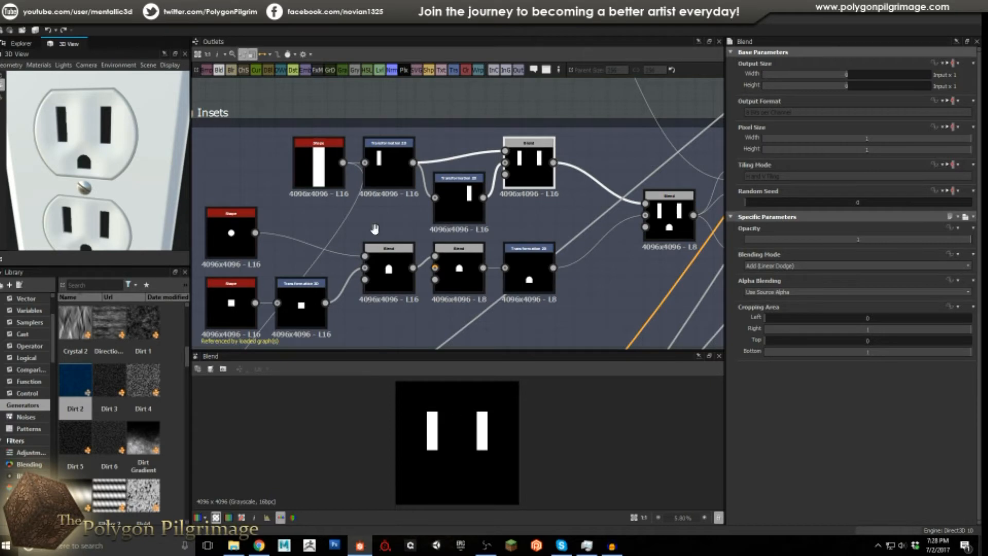
pyautogui.moveTo(373, 228); pyautogui.dragTo(422, 192, button='middle')
pyautogui.scroll(2, 329, 254)
pyautogui.click(459, 236)
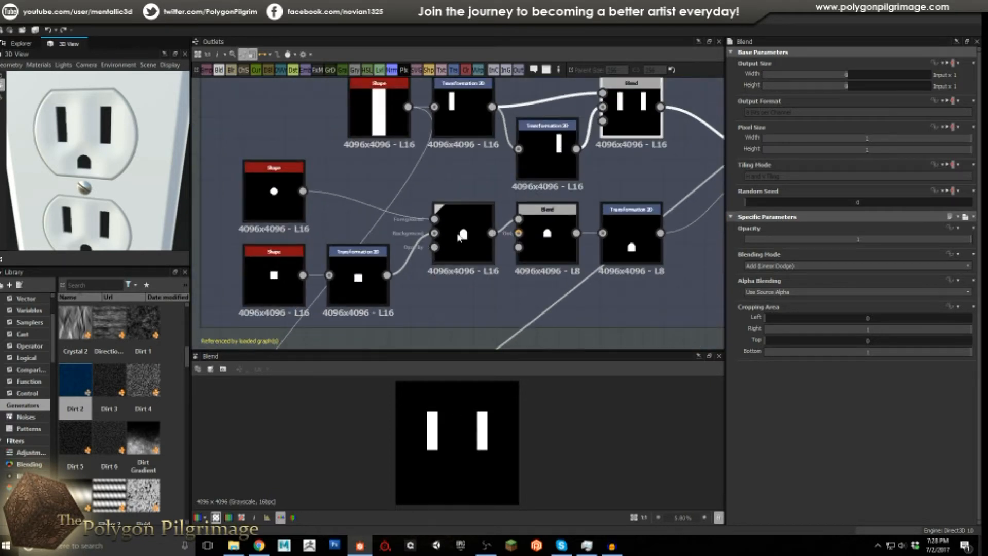
pyautogui.click(275, 201)
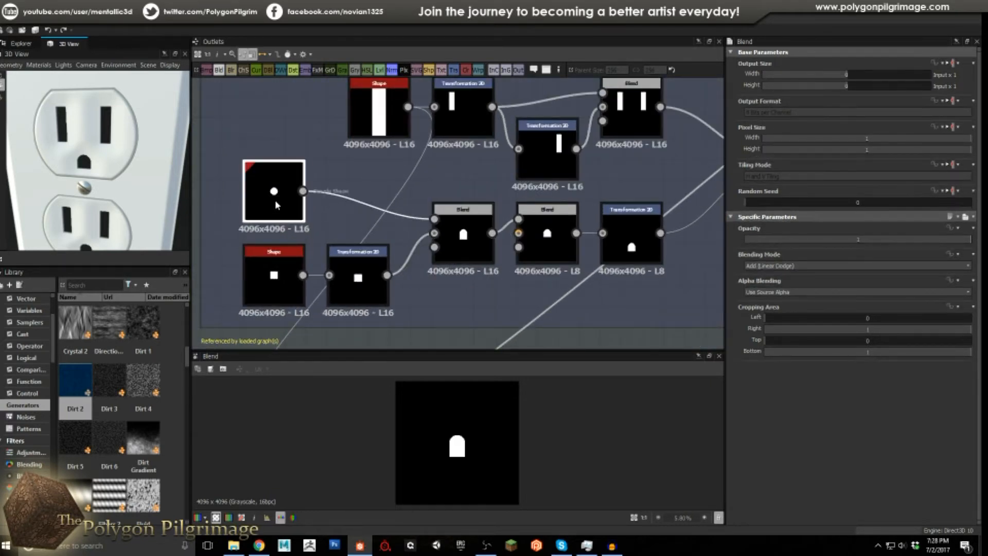
pyautogui.click(275, 272)
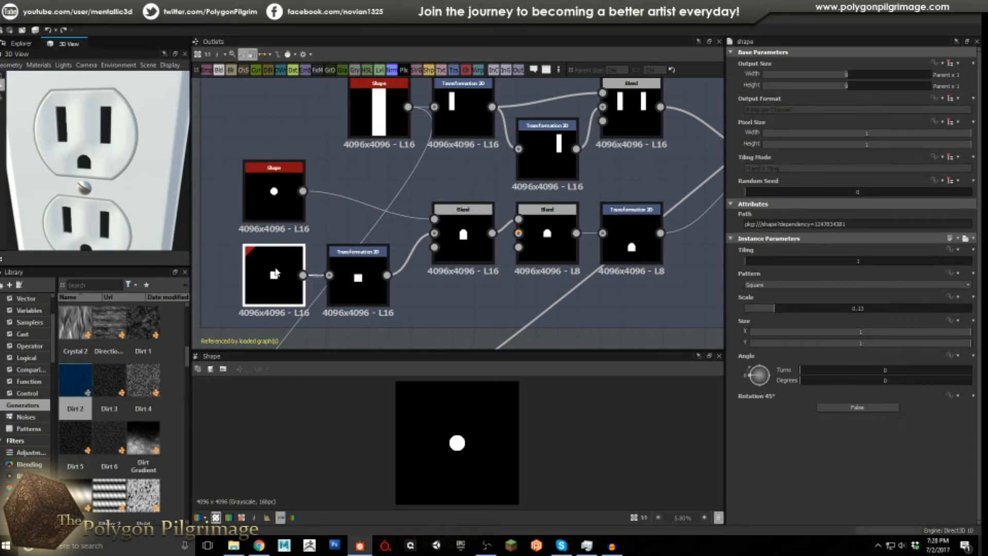
pyautogui.click(352, 276)
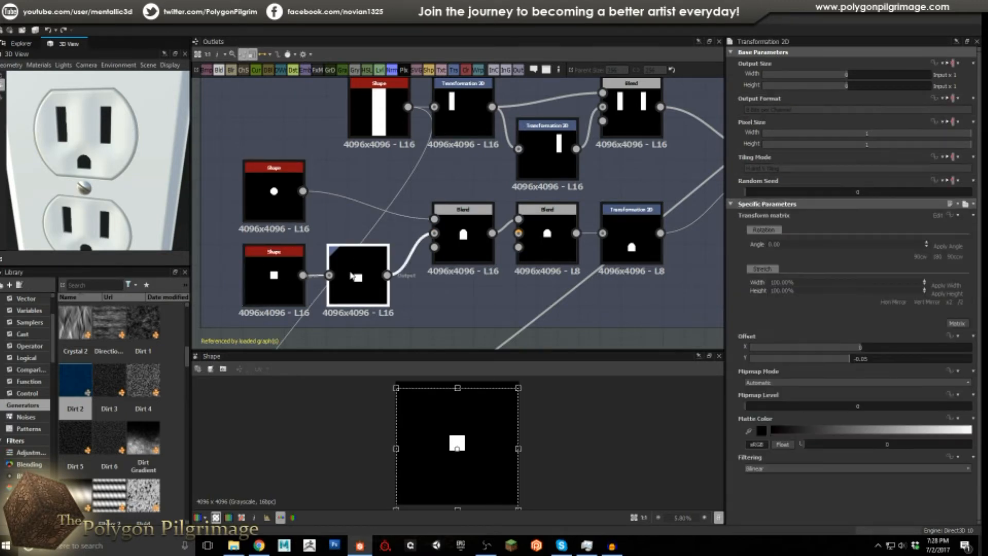
pyautogui.click(463, 239)
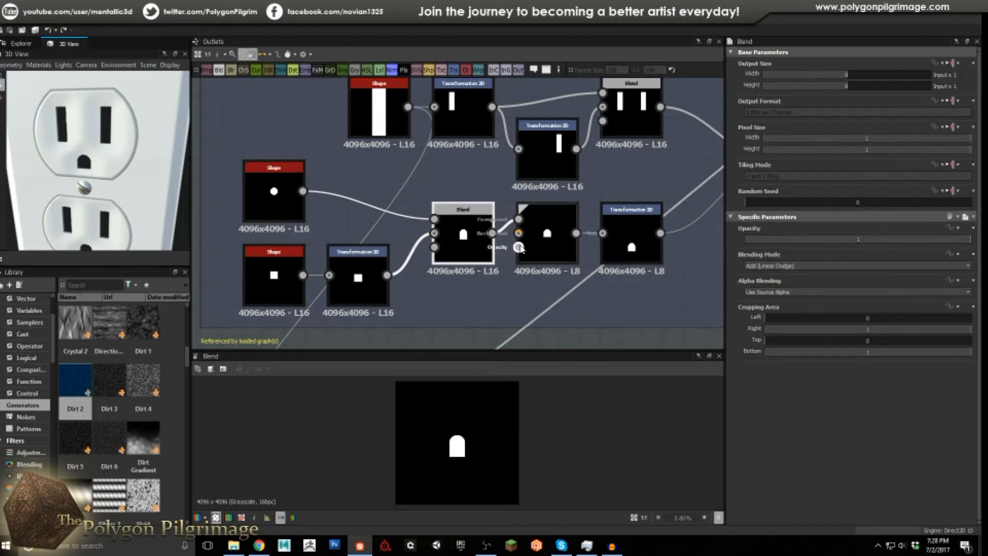
# Inspect the Blend node that crops the ground hole shape and the Transformation 2D node that shifts it down
pyautogui.scroll(1, 454, 459)
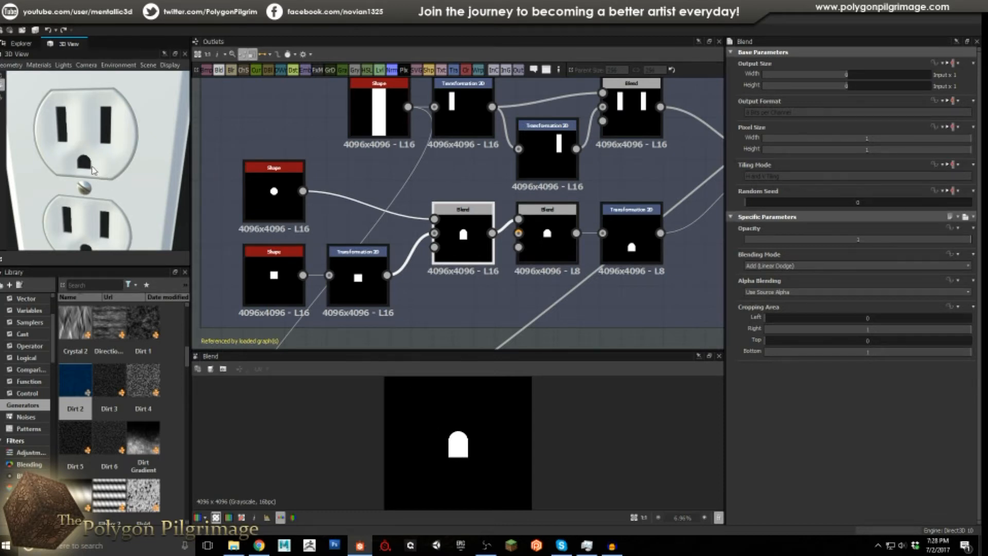
pyautogui.click(563, 217)
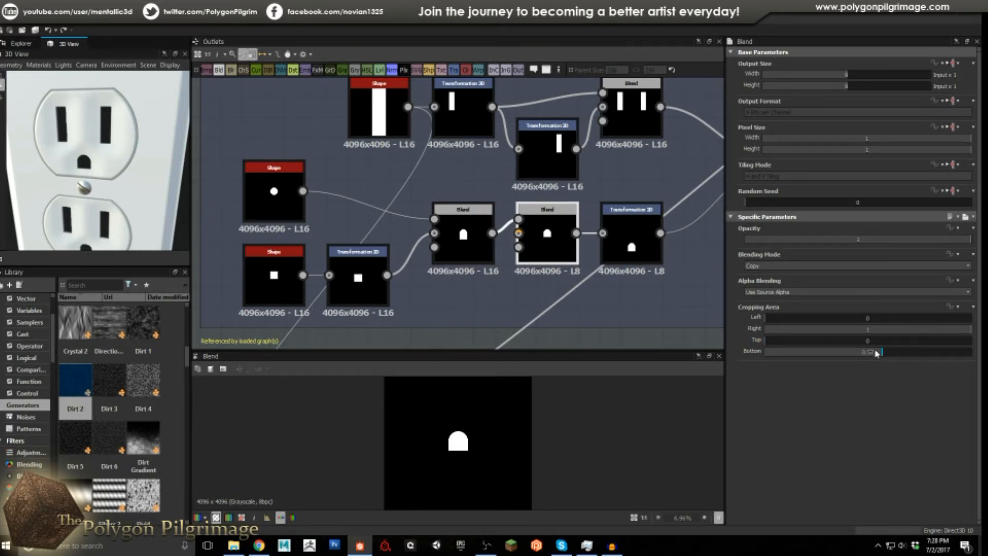
pyautogui.click(638, 232)
# Examine the Blend node that adds the ground hole to the two plug slots
pyautogui.moveTo(647, 180); pyautogui.dragTo(389, 216, button='middle')
pyautogui.scroll(-2, 530, 207)
pyautogui.scroll(1, 501, 207)
pyautogui.click(501, 207)
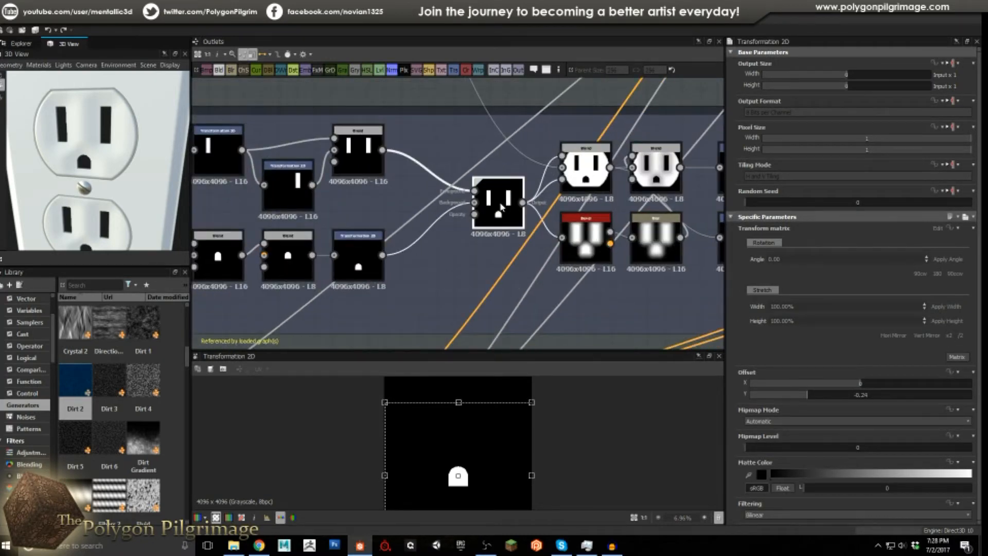
pyautogui.scroll(-2, 465, 421)
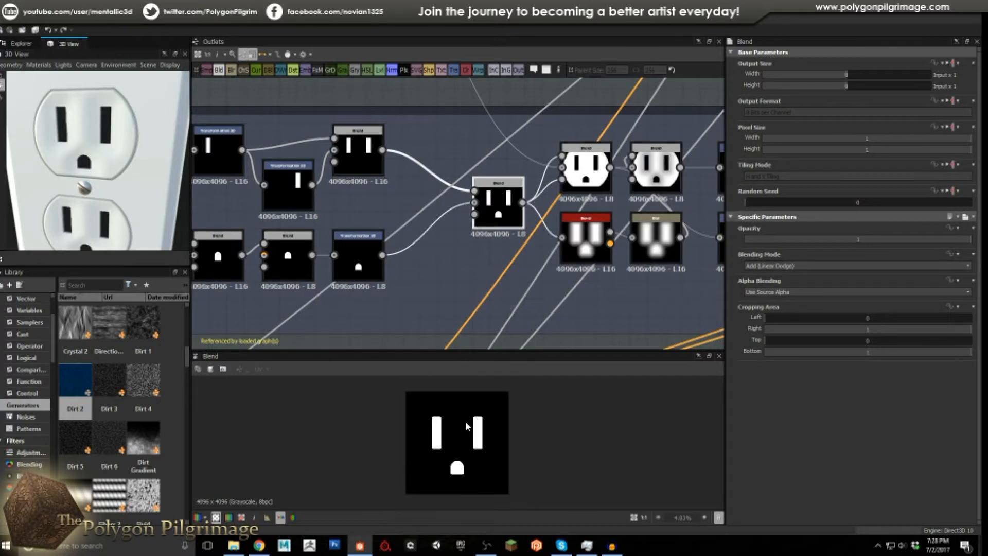
pyautogui.scroll(1, 465, 421)
# Inspect the Blend node that subtracts the plug holes from the center unit shape
pyautogui.moveTo(512, 261); pyautogui.dragTo(410, 286, button='middle')
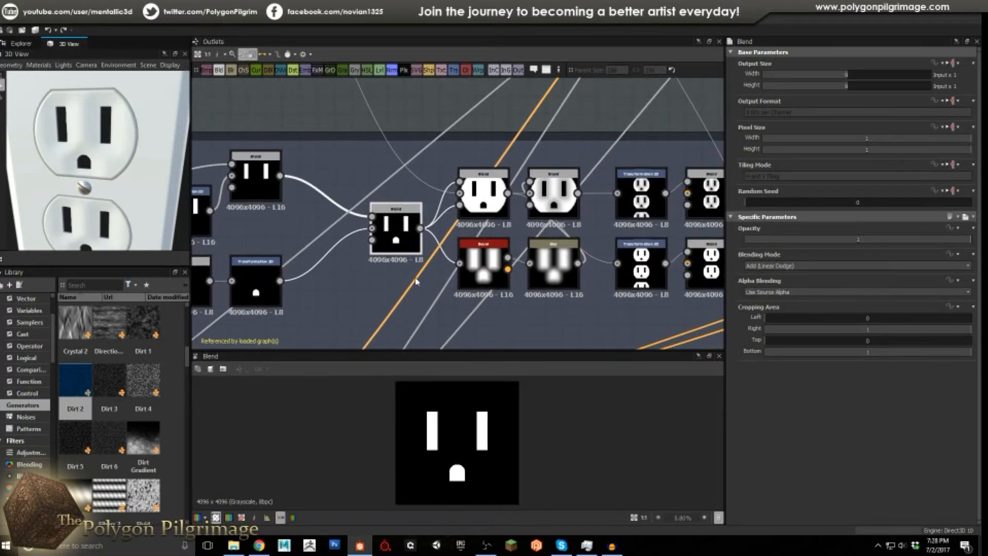
pyautogui.scroll(1, 501, 186)
pyautogui.scroll(-2, 486, 208)
pyautogui.moveTo(428, 173); pyautogui.dragTo(446, 205, button='middle')
pyautogui.doubleClick(502, 269)
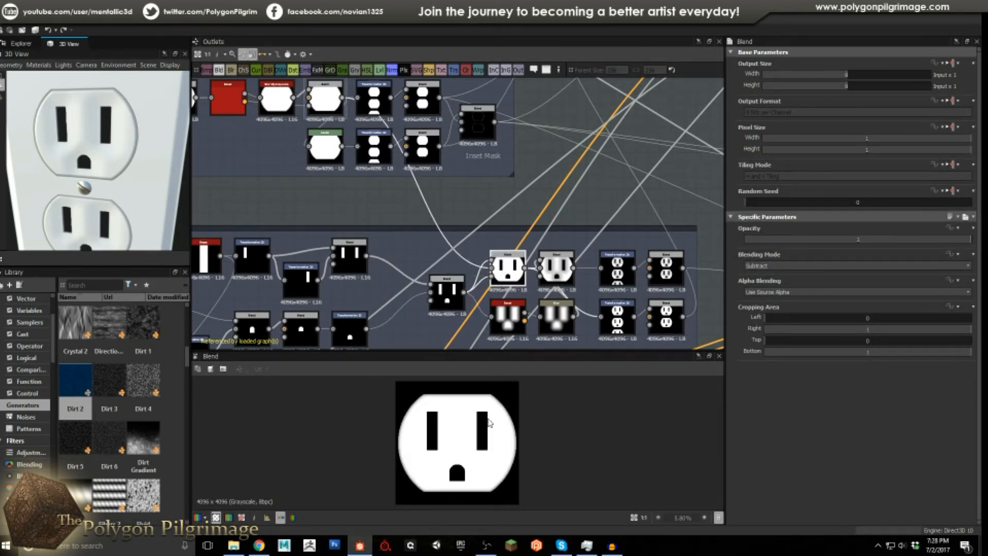
# Examine the Bevel node applied to the plug holes and the Blur node that softens its result
pyautogui.scroll(1, 489, 423)
pyautogui.moveTo(520, 288); pyautogui.dragTo(489, 230, button='middle')
pyautogui.scroll(1, 524, 226)
pyautogui.scroll(1, 460, 266)
pyautogui.doubleClick(474, 268)
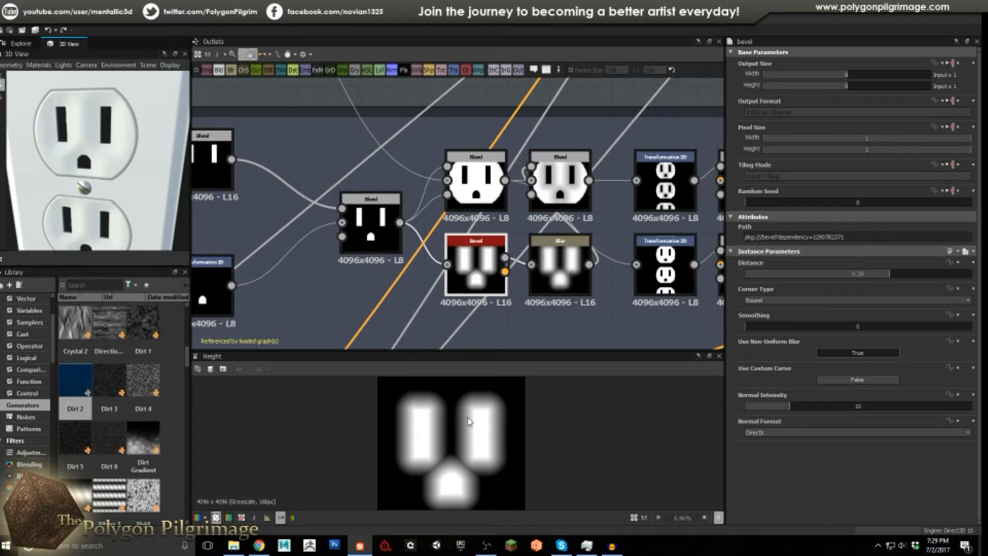
pyautogui.doubleClick(569, 274)
pyautogui.scroll(2, 491, 430)
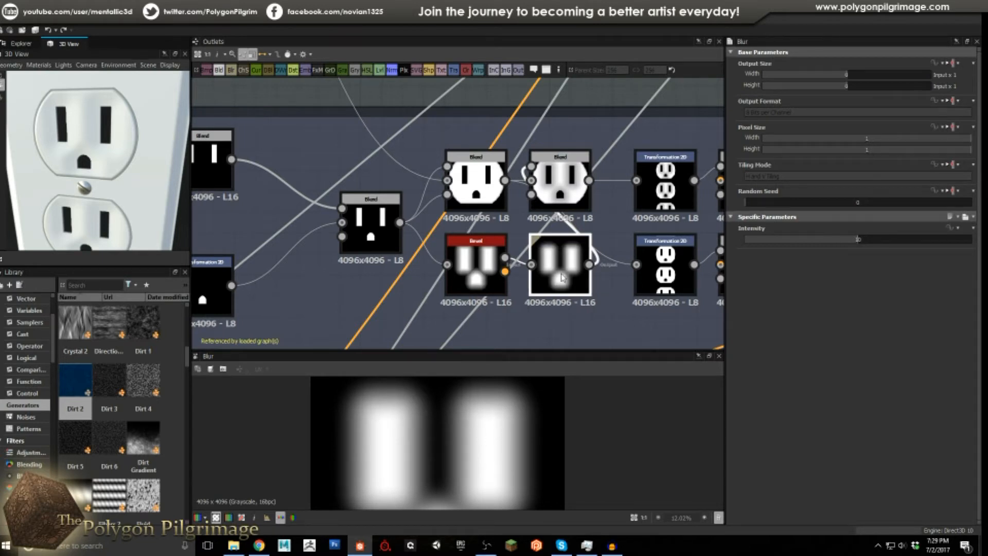
# Inspect the Blend node that subtracts the blurred bevel from the center unit, checking its opacity and the shading around the holes
pyautogui.doubleClick(552, 178)
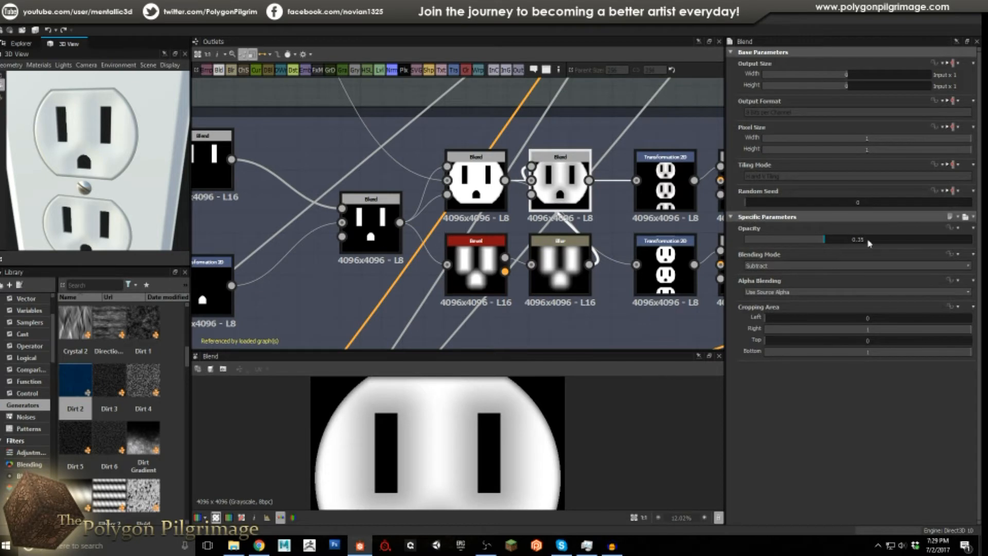
pyautogui.scroll(-3, 528, 415)
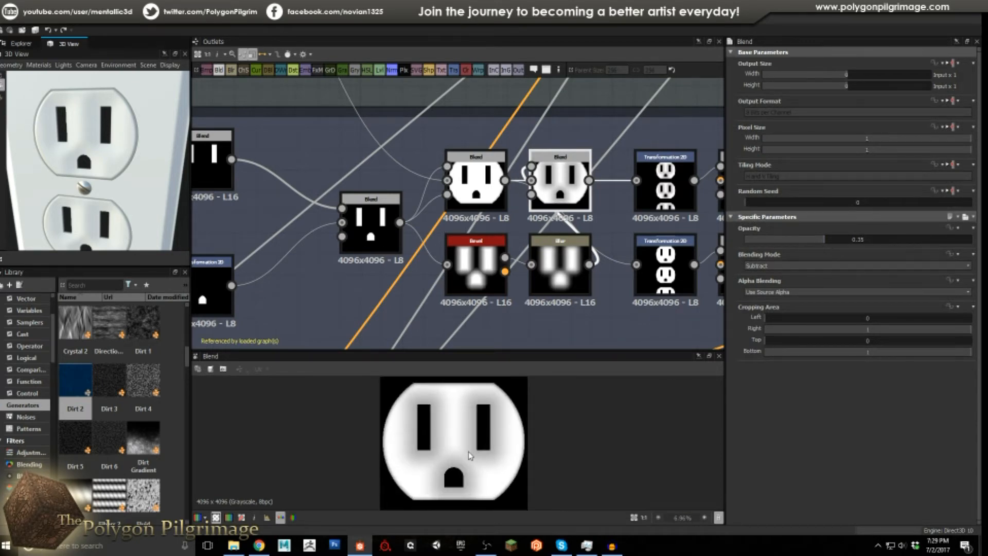
pyautogui.scroll(2, 468, 455)
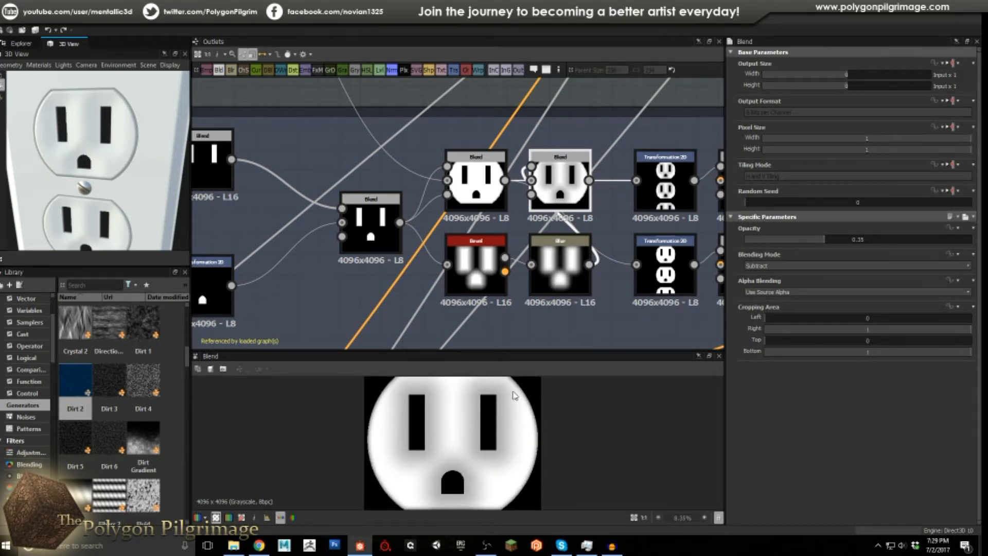
# Inspect the upper row's Transformation 2D node that tiles the socket vertically and the Blend node that crops it to two
pyautogui.moveTo(595, 224); pyautogui.dragTo(423, 222, button='middle')
pyautogui.doubleClick(502, 177)
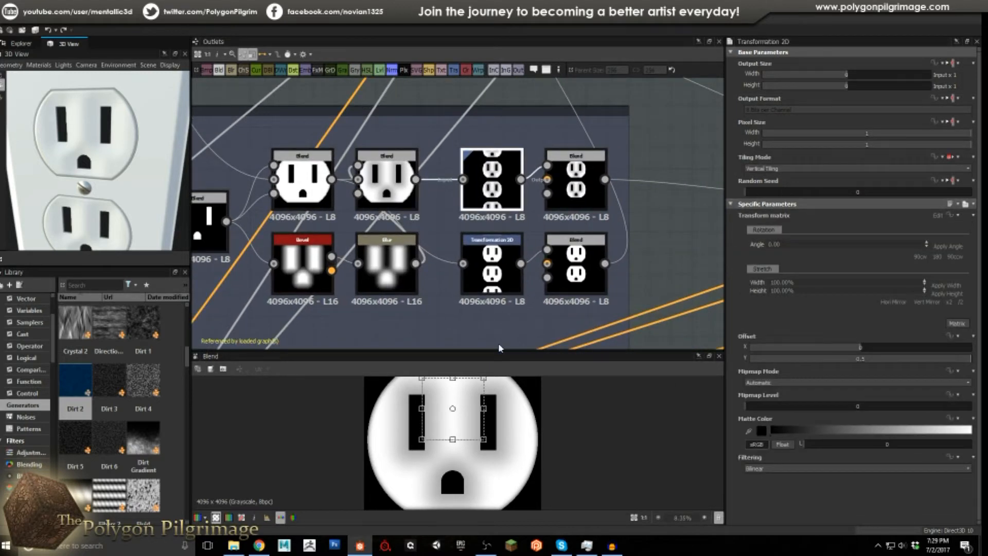
pyautogui.click(566, 171)
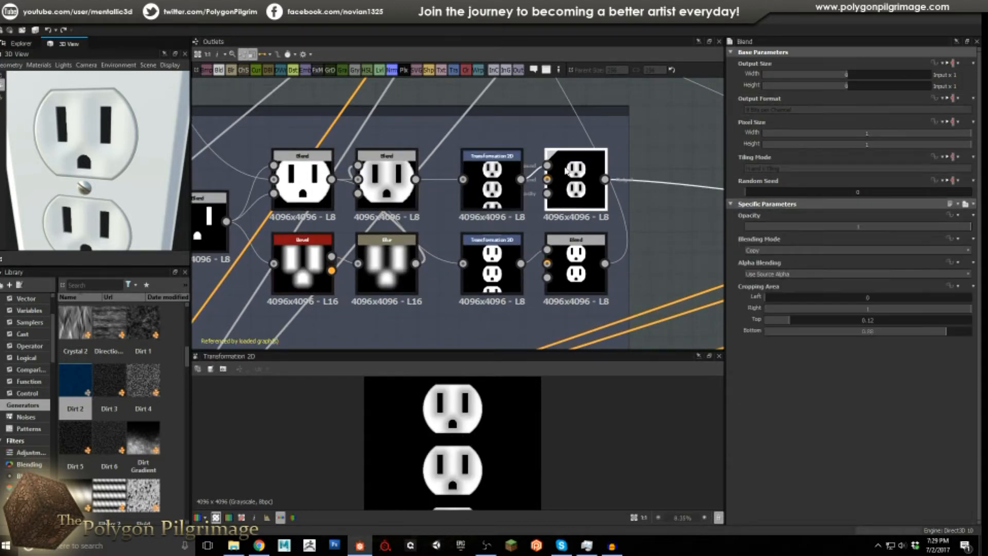
pyautogui.scroll(-4, 486, 419)
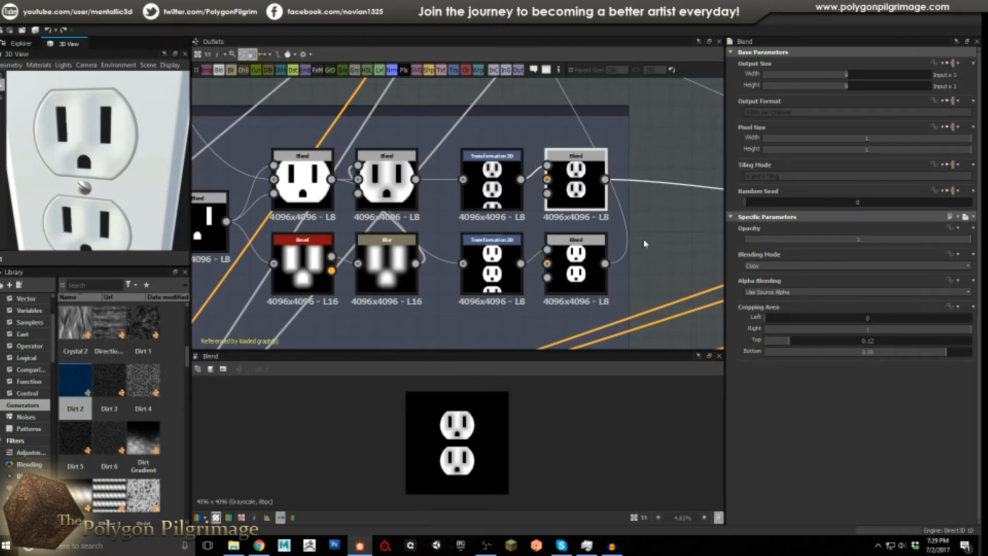
# Inspect the Screw frame's Transformation 2D node that stretches the bar into the vertical screw slot
pyautogui.scroll(-5, 641, 238)
pyautogui.moveTo(434, 243); pyautogui.dragTo(433, 211, button='middle')
pyautogui.scroll(3, 382, 256)
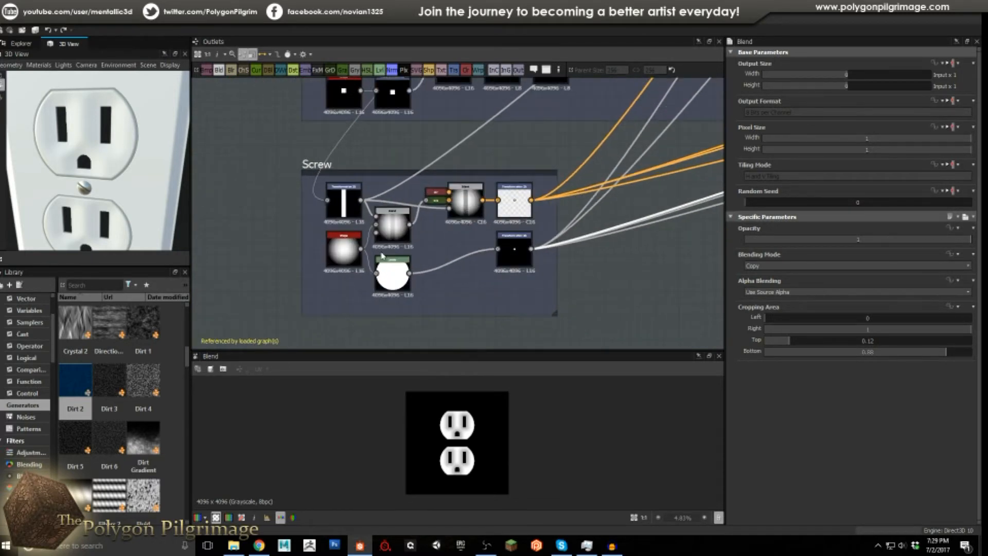
pyautogui.scroll(2, 382, 258)
pyautogui.scroll(1, 427, 226)
pyautogui.click(317, 188)
pyautogui.scroll(1, 316, 188)
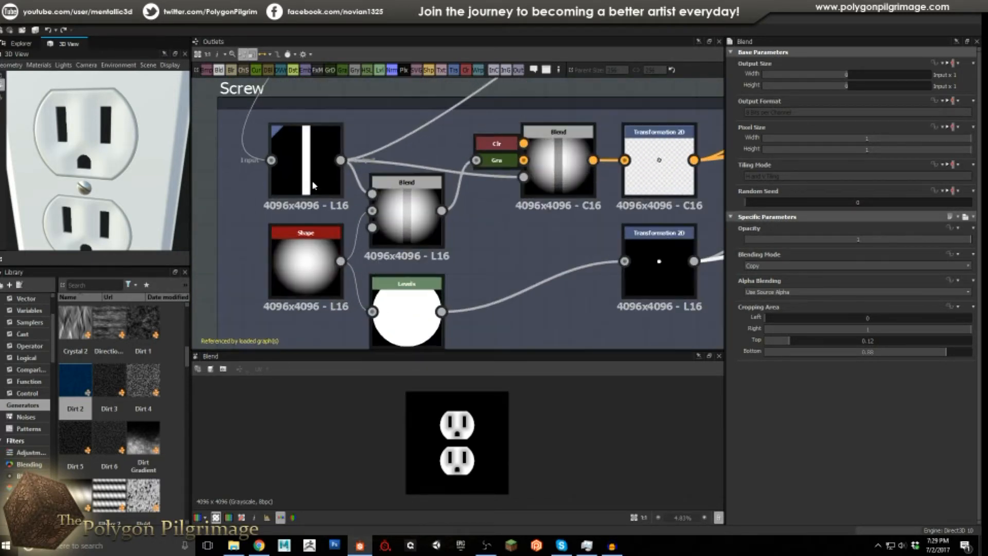
pyautogui.scroll(-2, 358, 229)
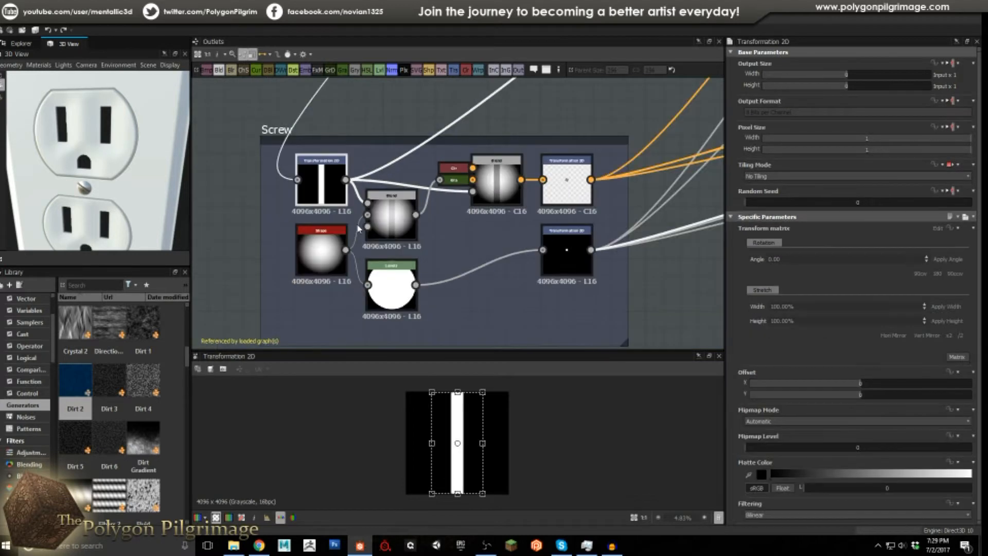
pyautogui.scroll(1, 471, 438)
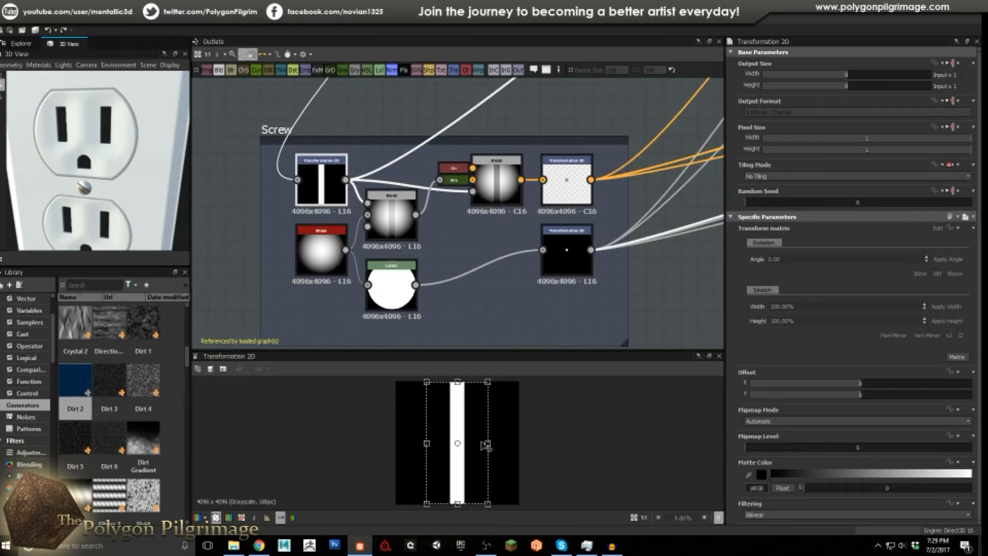
pyautogui.scroll(1, 288, 267)
# Examine the screw's Paraboloid Shape node, the Blend that subtracts the slot from it, and the Levels node that makes its mask
pyautogui.click(324, 247)
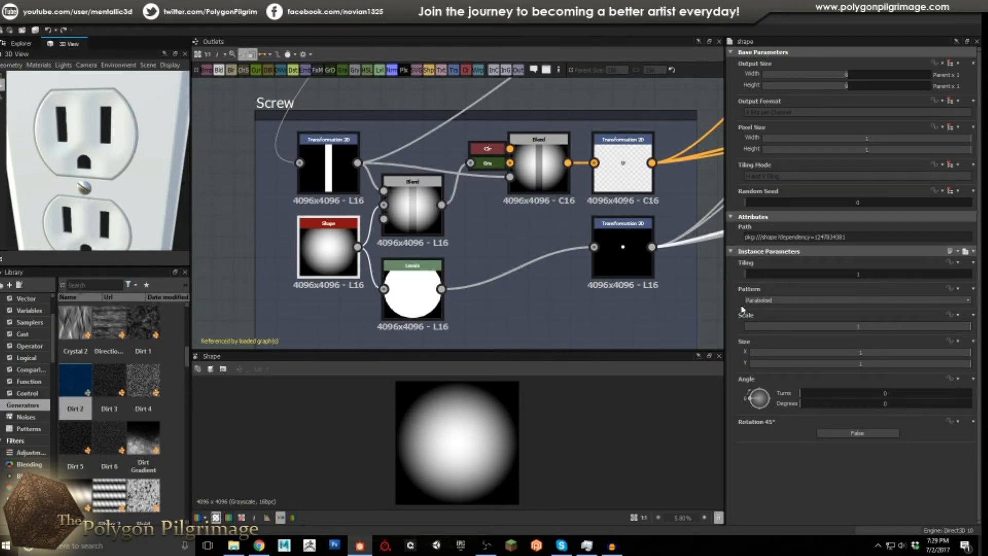
pyautogui.click(409, 193)
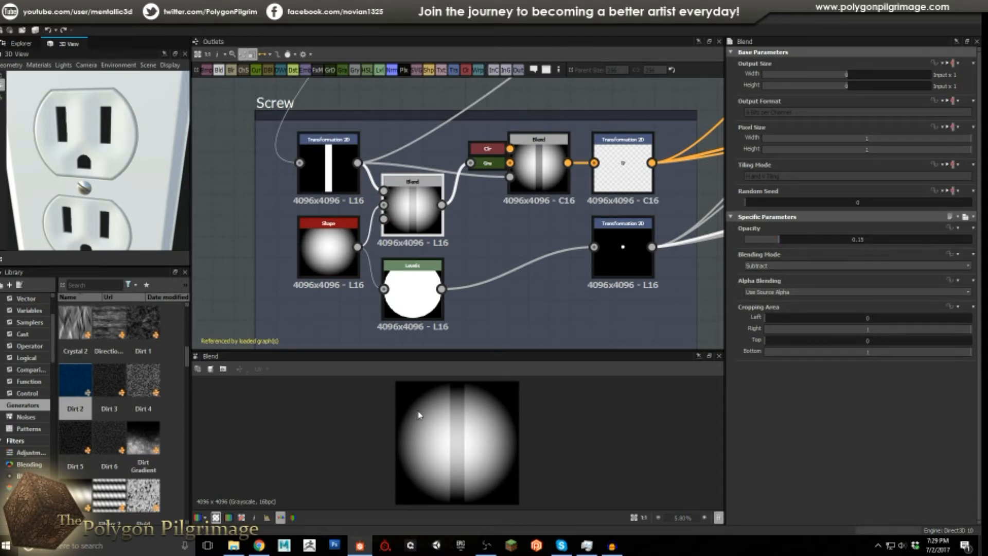
pyautogui.click(392, 305)
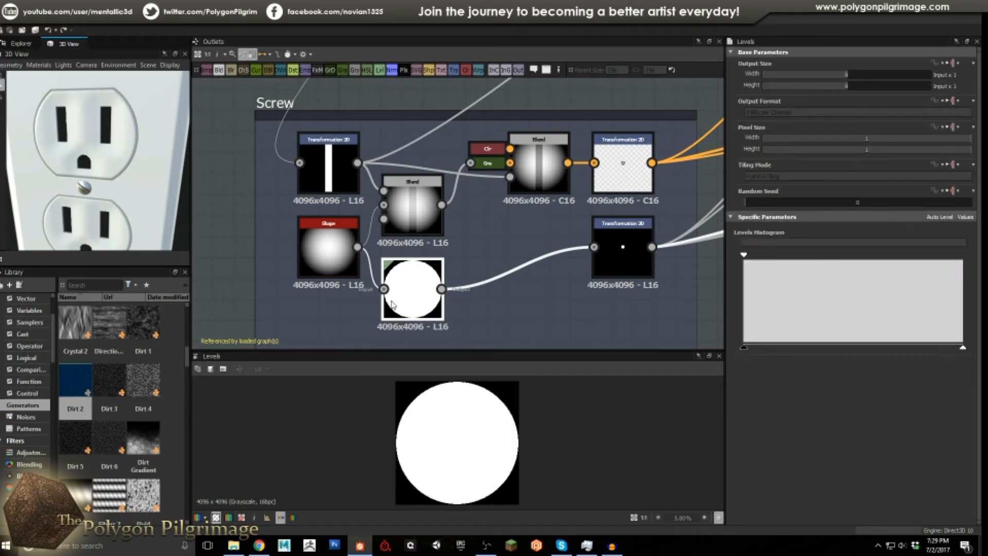
# Undock the black Uniform Color from the screw's color Blend and compare that Blend's darkened slot with the earlier Subtract Blend
pyautogui.moveTo(499, 234); pyautogui.dragTo(472, 277, button='middle')
pyautogui.click(514, 211)
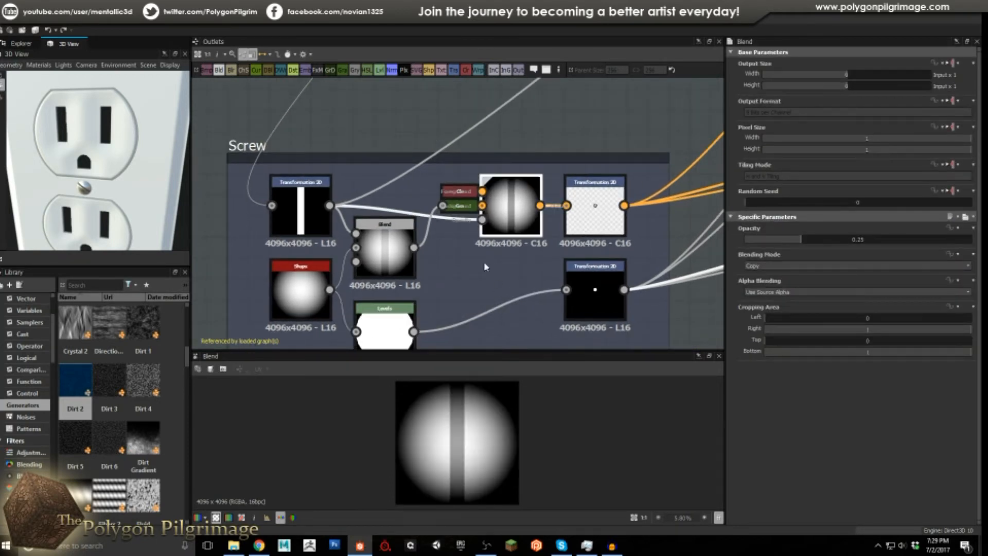
pyautogui.click(468, 192)
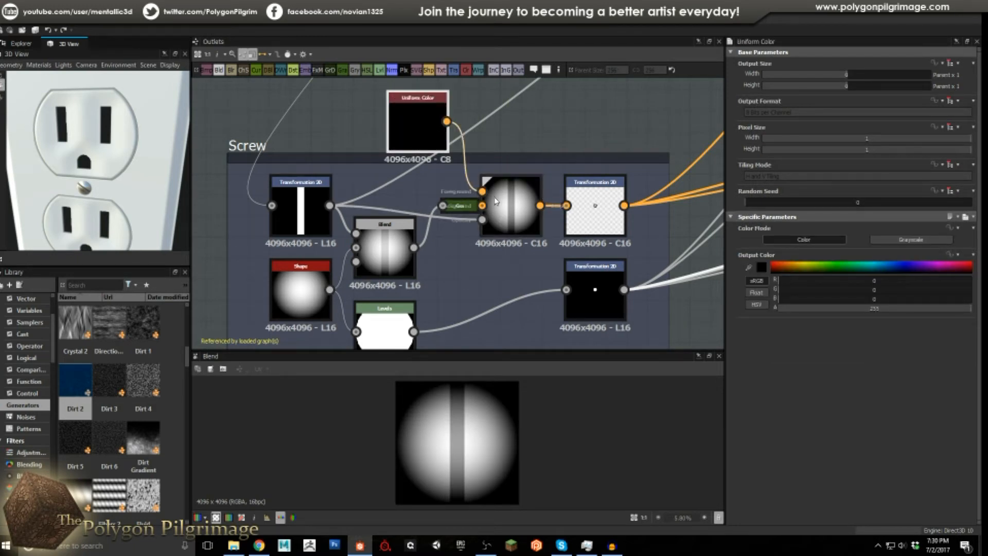
pyautogui.scroll(2, 509, 207)
pyautogui.click(510, 207)
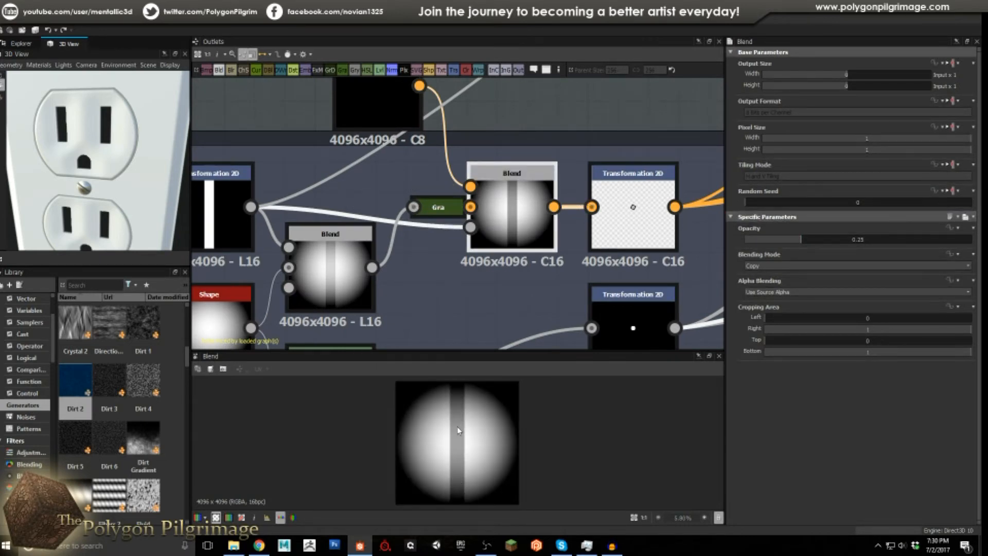
pyautogui.click(351, 277)
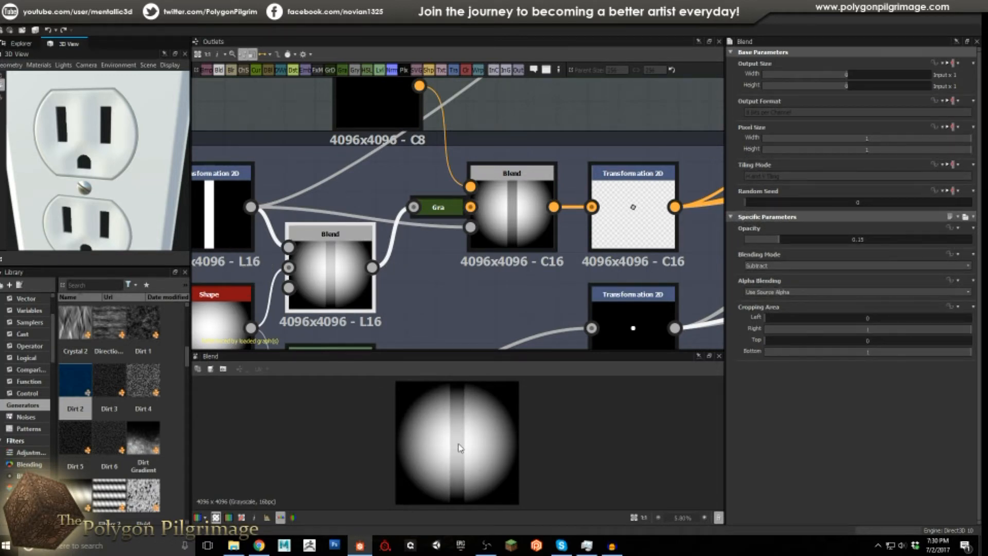
pyautogui.click(525, 244)
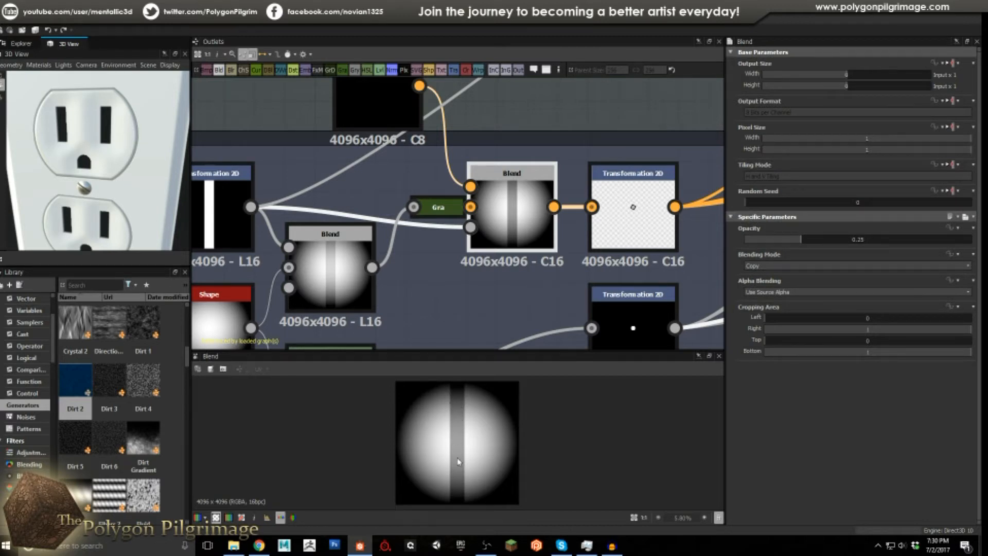
# Dock the black Uniform Color node back onto the screw's color Blend node
pyautogui.scroll(-1, 546, 250)
pyautogui.moveTo(546, 250); pyautogui.dragTo(481, 192, button='middle')
pyautogui.click(342, 126)
pyautogui.press('d')
pyautogui.scroll(-1, 482, 192)
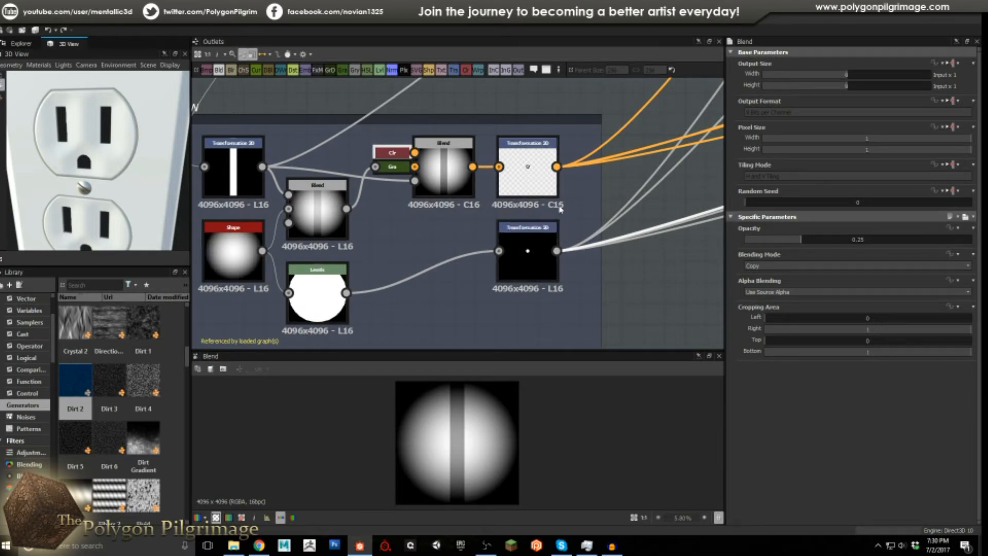
# Inspect the Transformation 2D node that shrinks and rotates the colored screw at the plate's center
pyautogui.click(536, 179)
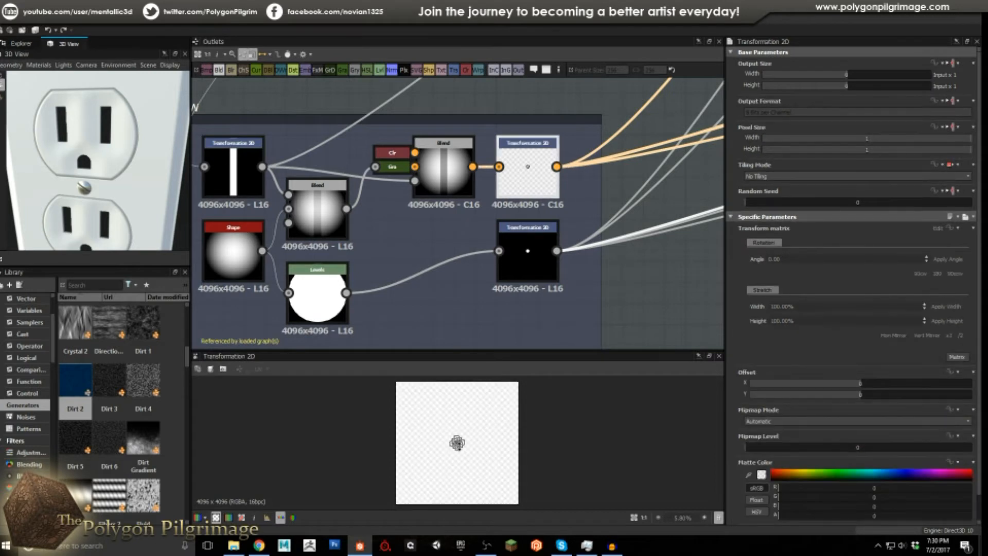
pyautogui.scroll(5, 457, 443)
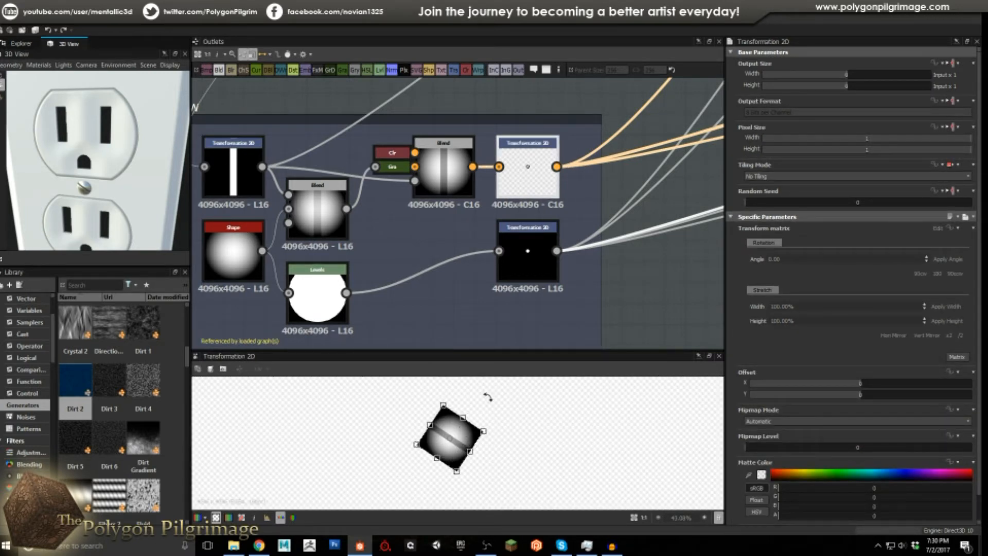
pyautogui.scroll(-4, 551, 205)
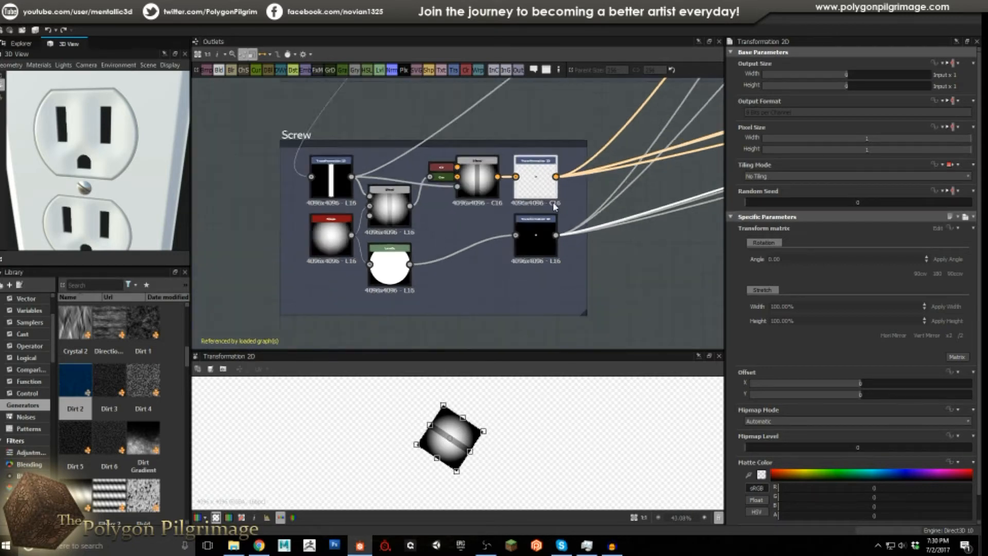
# Examine the base color section's Blend masked by the plate shape and the white Uniform Color node that feeds it
pyautogui.scroll(-4, 591, 186)
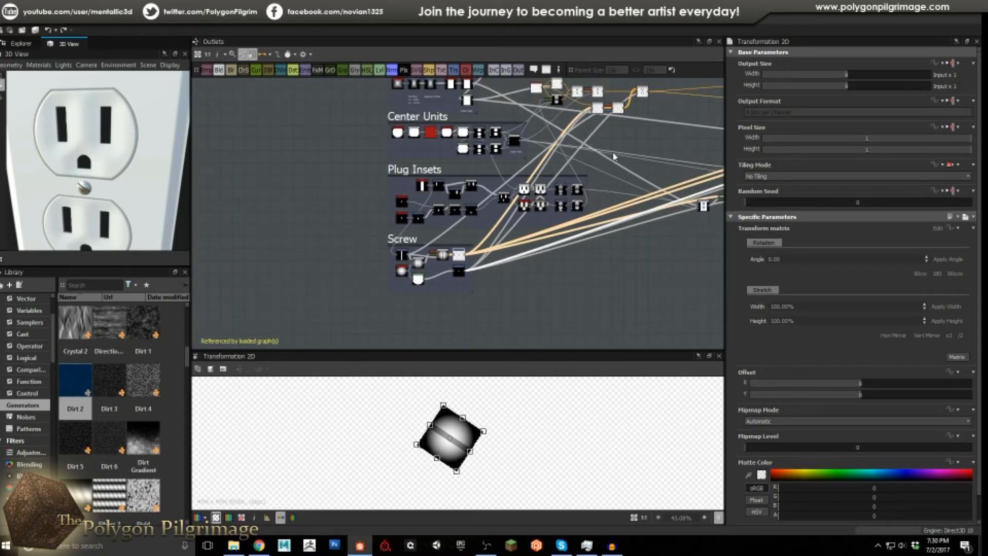
pyautogui.moveTo(546, 156); pyautogui.dragTo(547, 241, button='middle')
pyautogui.scroll(6, 538, 197)
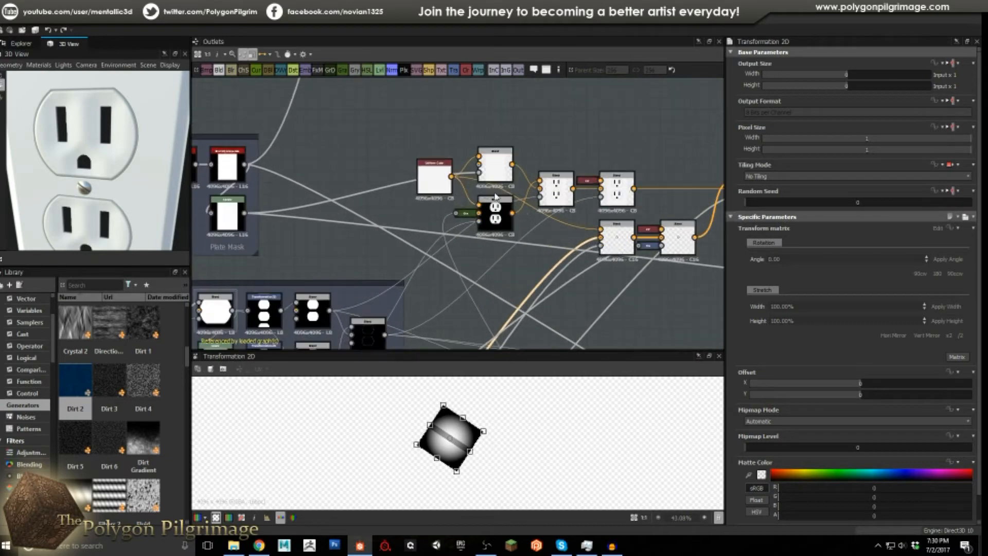
pyautogui.scroll(2, 523, 205)
pyautogui.click(461, 142)
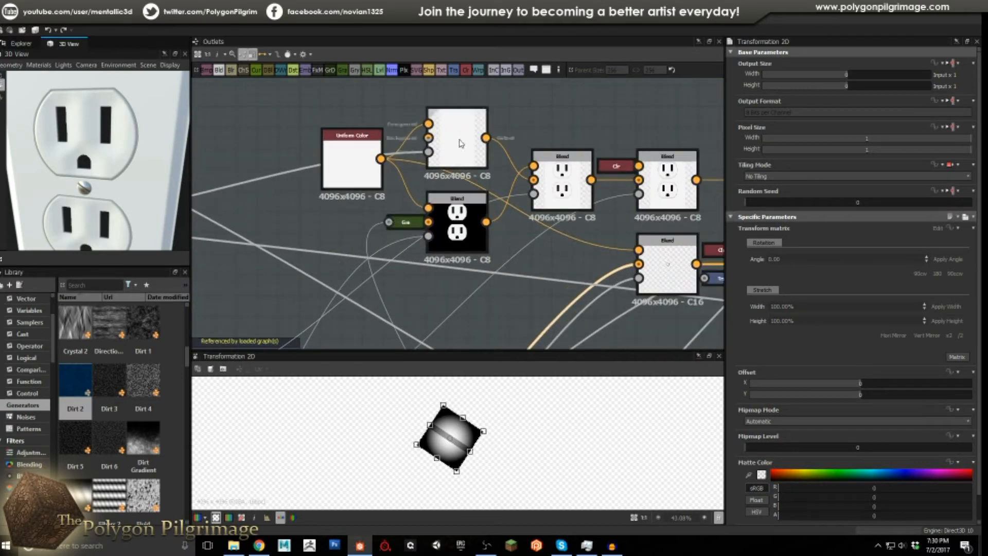
pyautogui.scroll(-5, 457, 424)
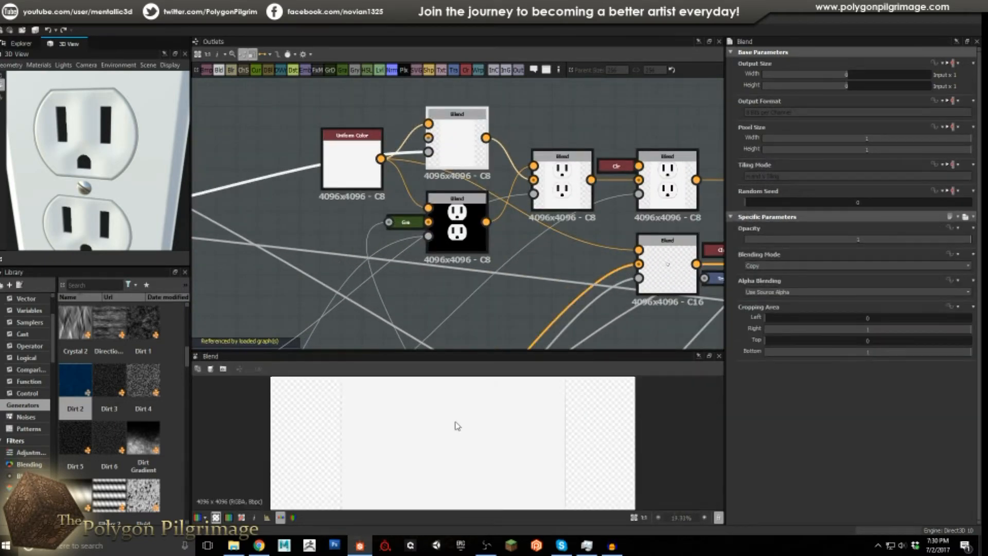
pyautogui.scroll(-2, 423, 243)
pyautogui.moveTo(319, 206); pyautogui.dragTo(212, 248, button='middle')
pyautogui.scroll(1, 394, 184)
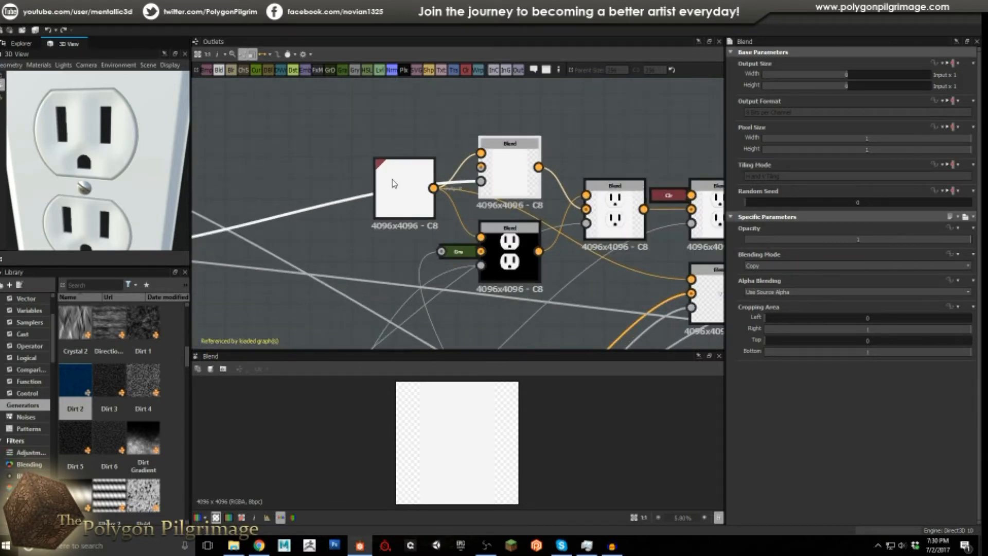
pyautogui.click(415, 194)
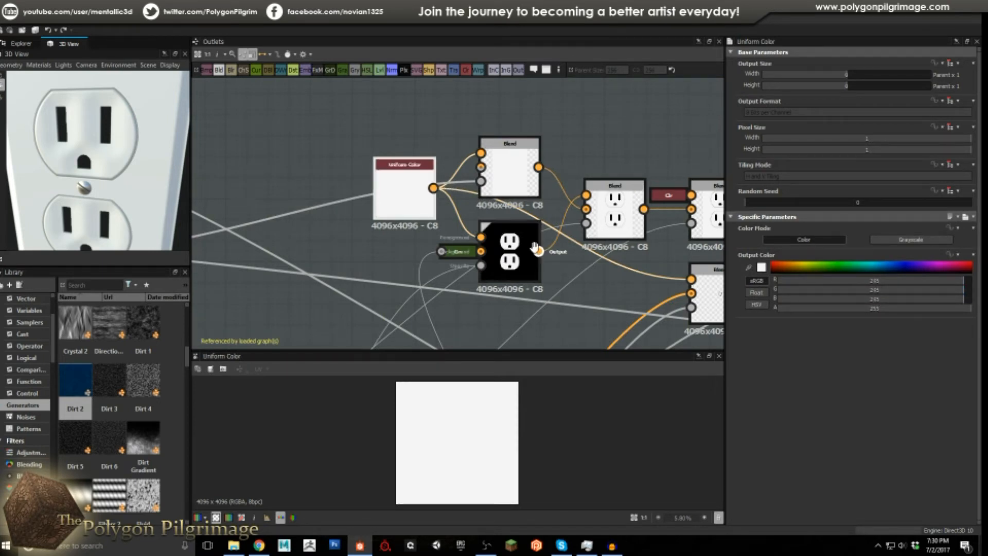
# Inspect the Multiply Blend that colors the two sockets and the Copy Blend that lays them over the white plate
pyautogui.scroll(1, 515, 247)
pyautogui.click(555, 203)
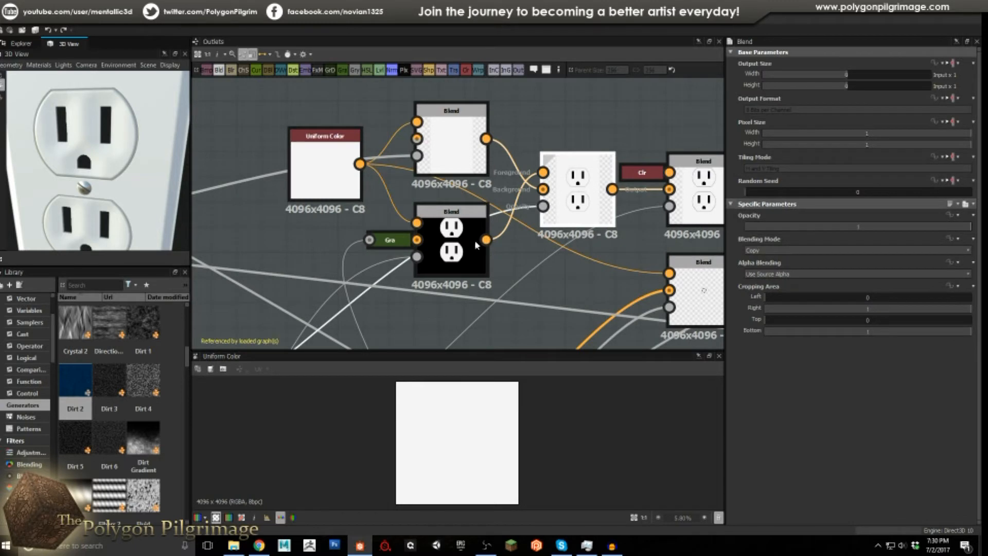
pyautogui.doubleClick(569, 197)
pyautogui.scroll(2, 461, 418)
pyautogui.doubleClick(452, 240)
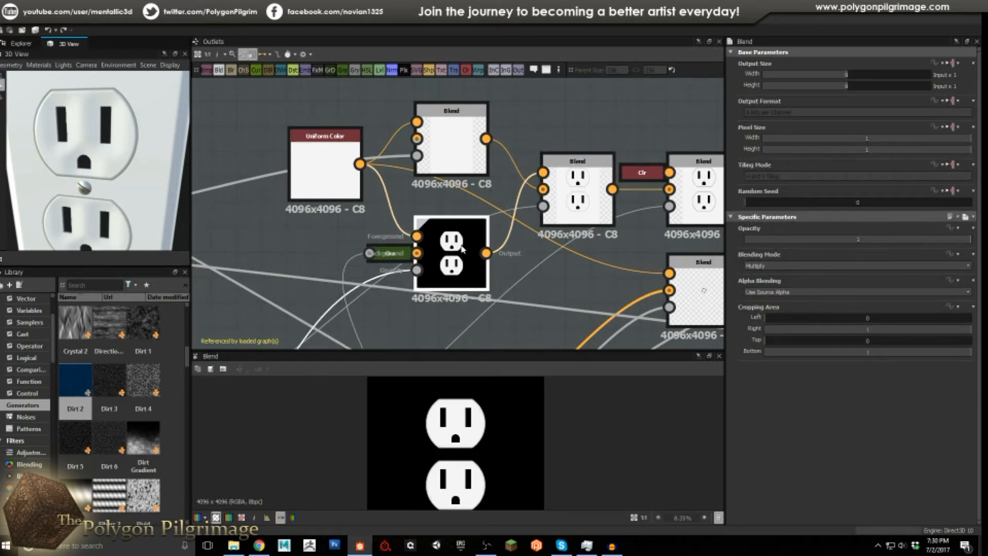
pyautogui.click(585, 192)
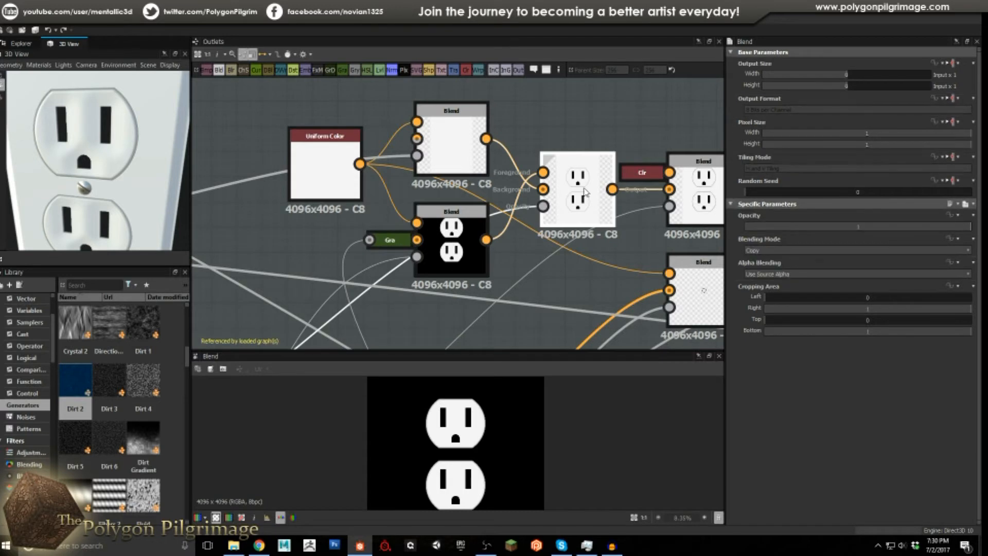
pyautogui.doubleClick(610, 200)
pyautogui.scroll(2, 458, 410)
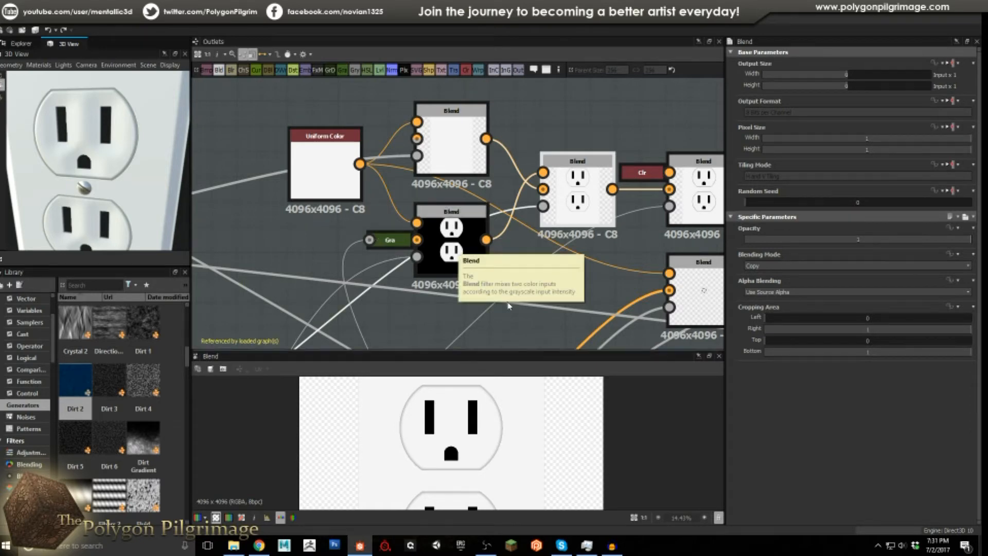
# Trace the opacity input of the last plate color Blend back to the Inset Mask node
pyautogui.scroll(-3, 512, 265)
pyautogui.moveTo(503, 260); pyautogui.dragTo(530, 181, button='middle')
pyautogui.scroll(-2, 530, 181)
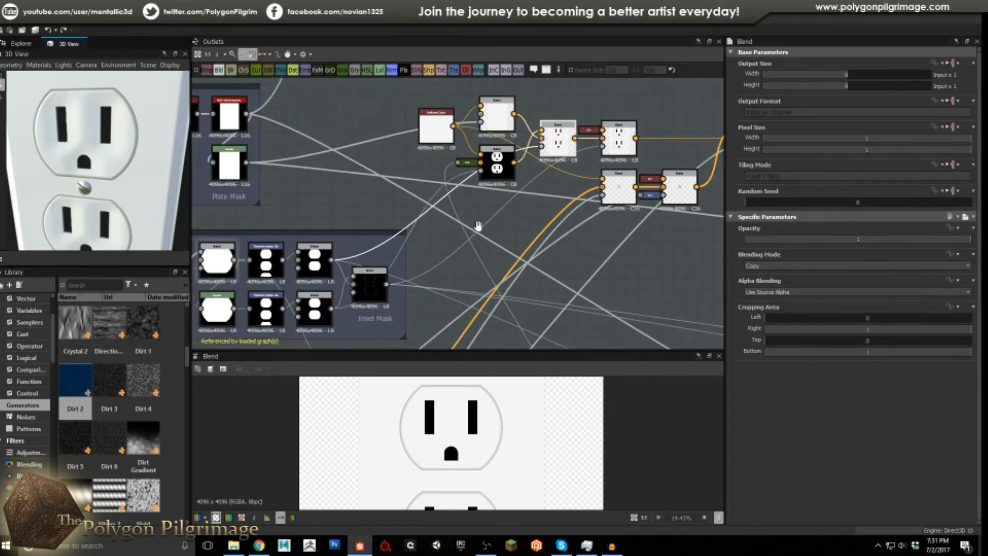
pyautogui.scroll(1, 546, 171)
pyautogui.moveTo(479, 227); pyautogui.dragTo(456, 262, button='middle')
pyautogui.click(418, 245)
pyautogui.scroll(3, 561, 186)
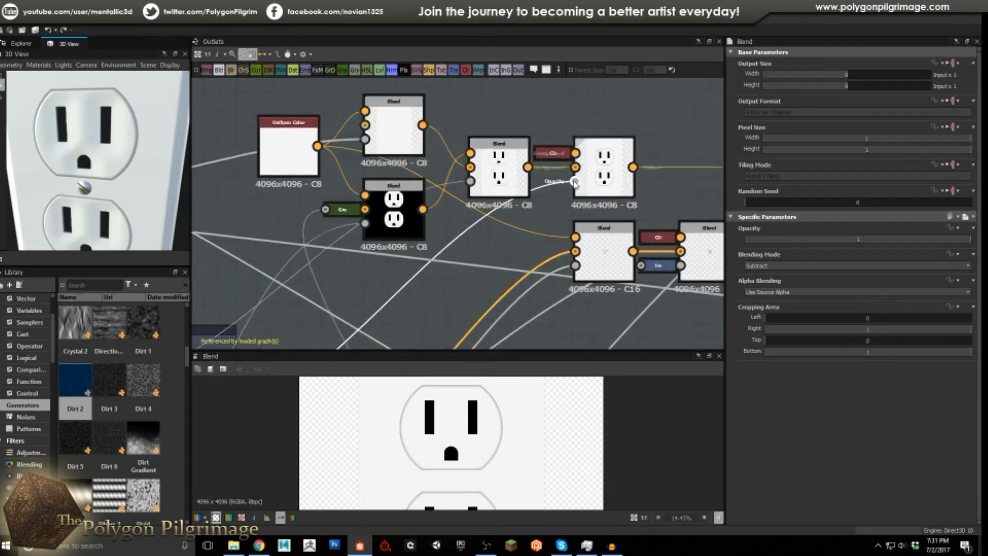
# Inspect the Blend node that darkens the inset outline around the sockets, comparing it with the preceding Blend
pyautogui.click(592, 165)
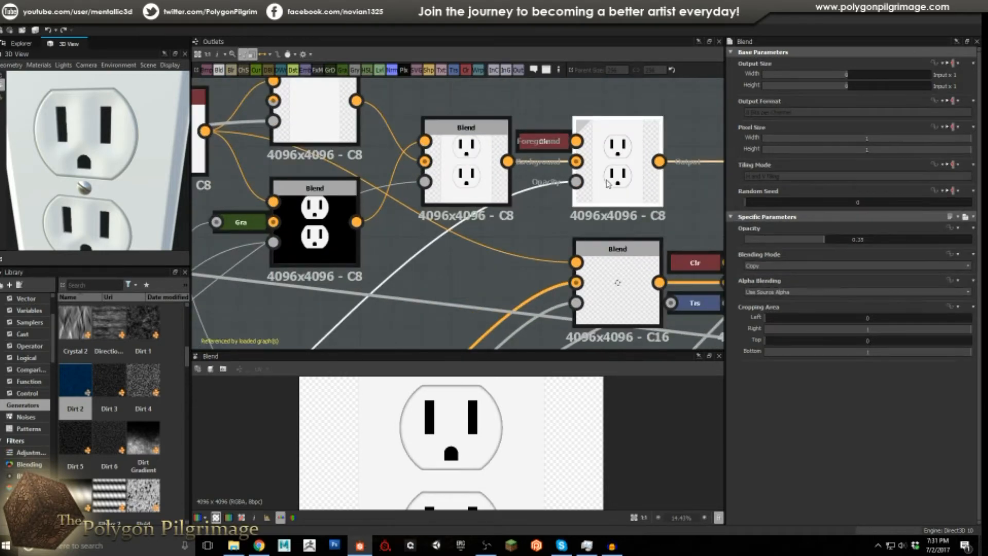
pyautogui.scroll(3, 478, 414)
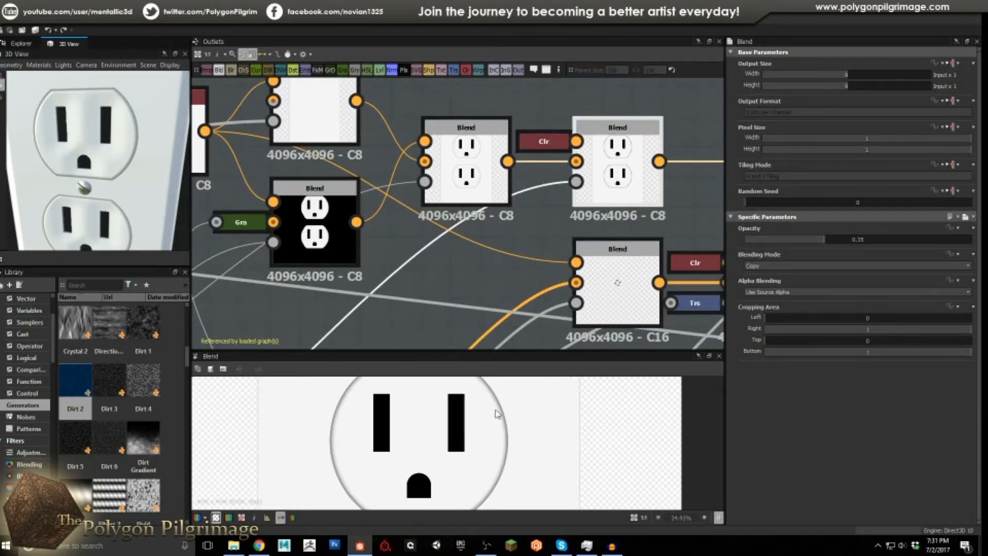
pyautogui.click(479, 185)
pyautogui.click(616, 192)
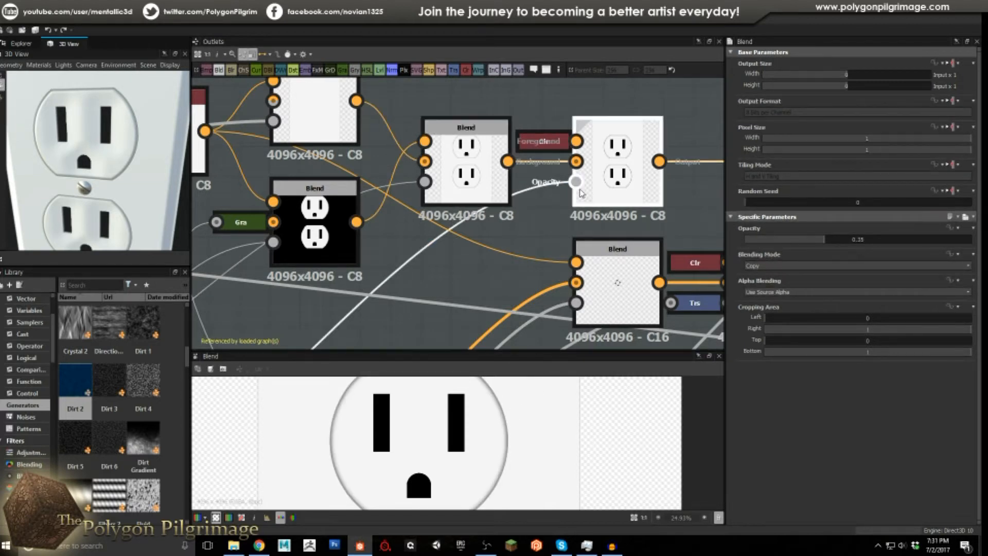
# Check the black Uniform Color docked to the inset-darkening Blend and review the shaded outline in that Blend's result
pyautogui.click(548, 144)
pyautogui.scroll(-1, 547, 195)
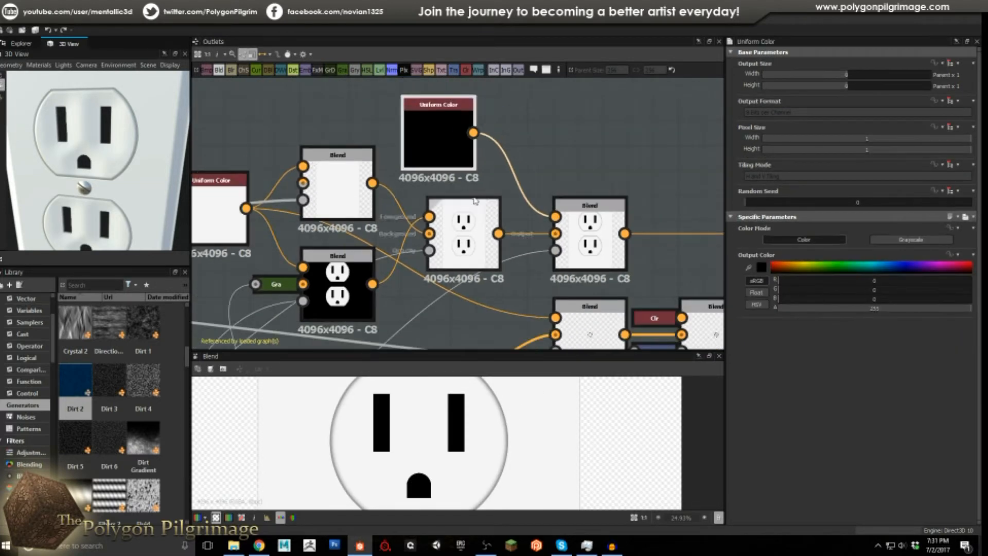
pyautogui.click(580, 238)
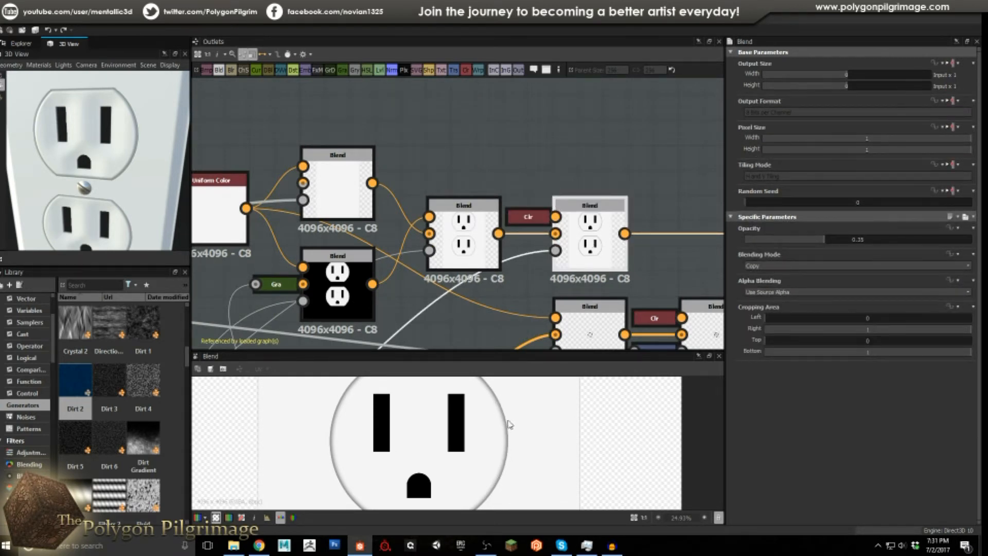
pyautogui.scroll(-4, 508, 421)
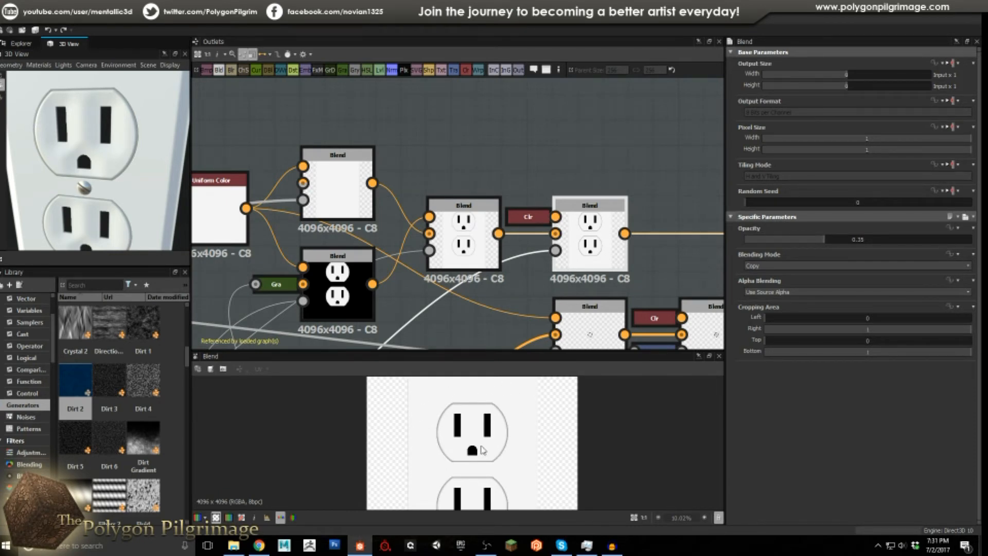
pyautogui.scroll(-3, 522, 277)
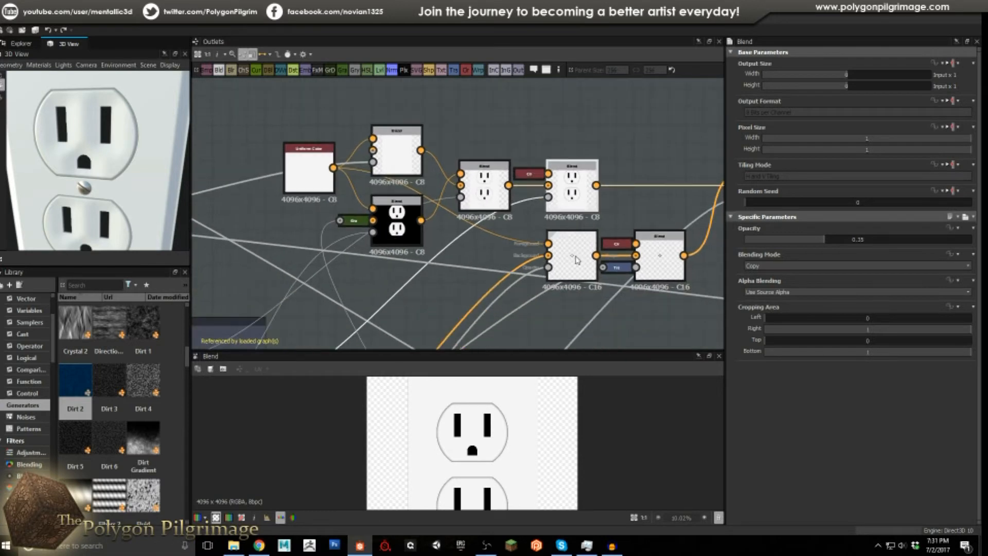
# Inspect the Screen Blend that colors the screw and the Copy Blend that follows it
pyautogui.moveTo(400, 209); pyautogui.dragTo(354, 180, button='middle')
pyautogui.doubleClick(530, 229)
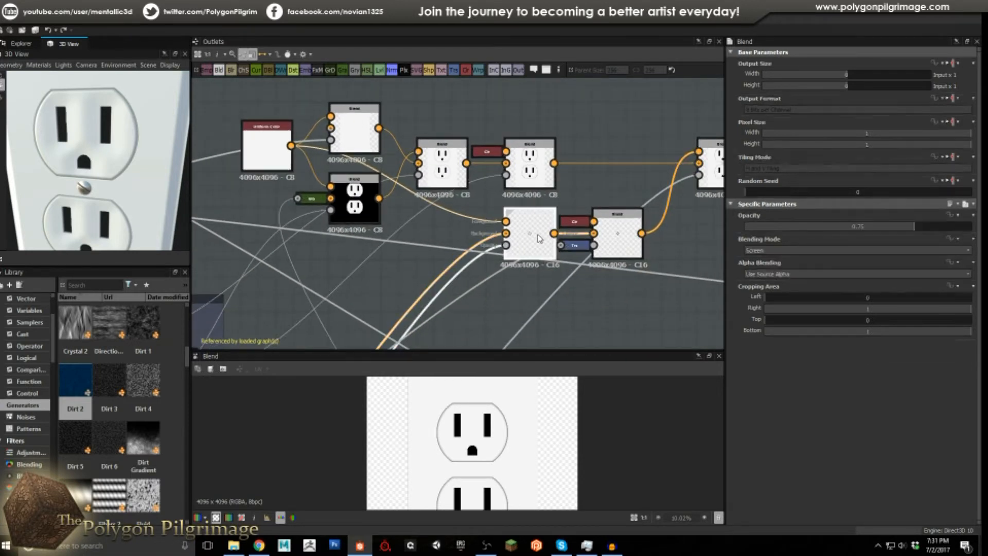
pyautogui.doubleClick(617, 234)
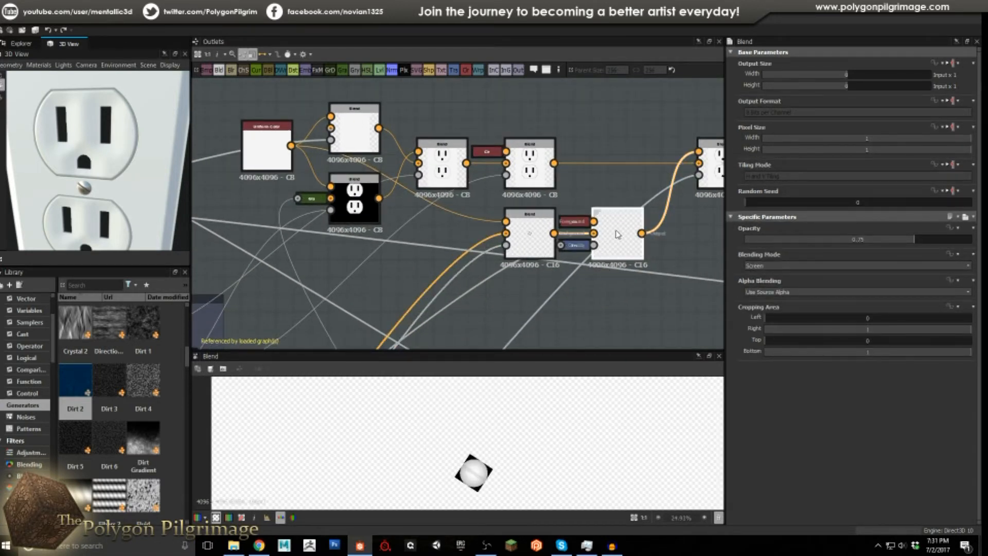
pyautogui.scroll(-1, 545, 257)
pyautogui.moveTo(669, 253); pyautogui.dragTo(538, 257, button='middle')
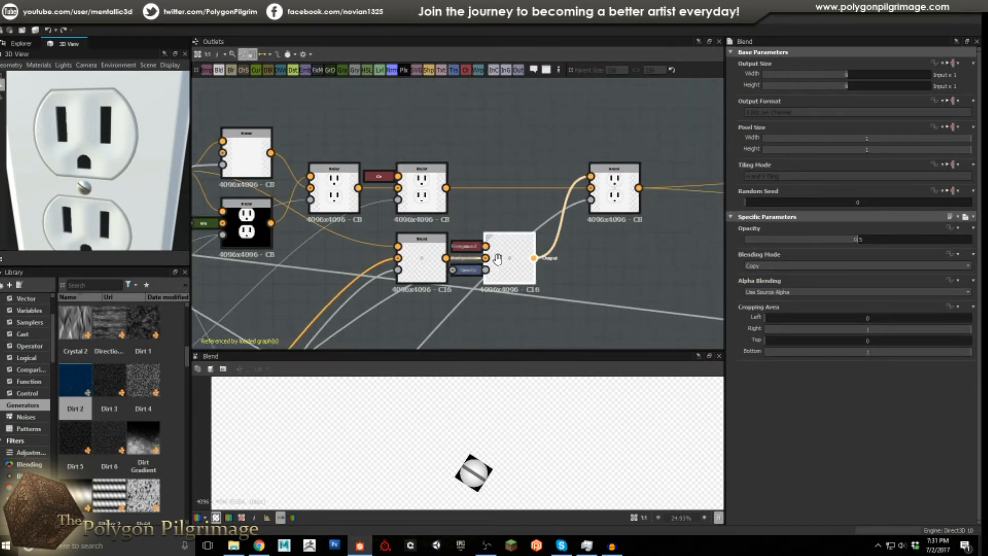
# Inspect the final base color Blend that lays the screw over the plate and review the complete outlet image
pyautogui.doubleClick(561, 203)
pyautogui.scroll(-3, 484, 457)
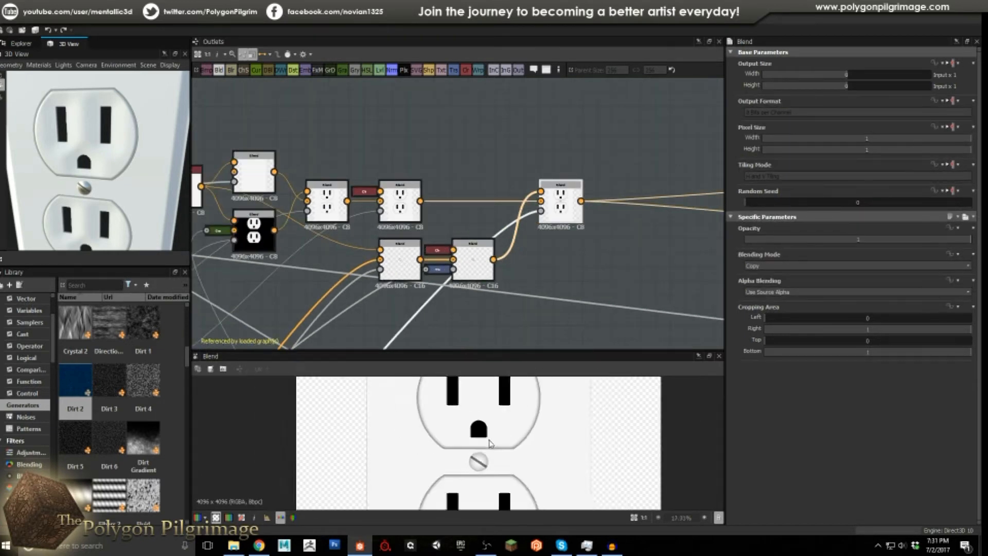
pyautogui.scroll(-3, 486, 455)
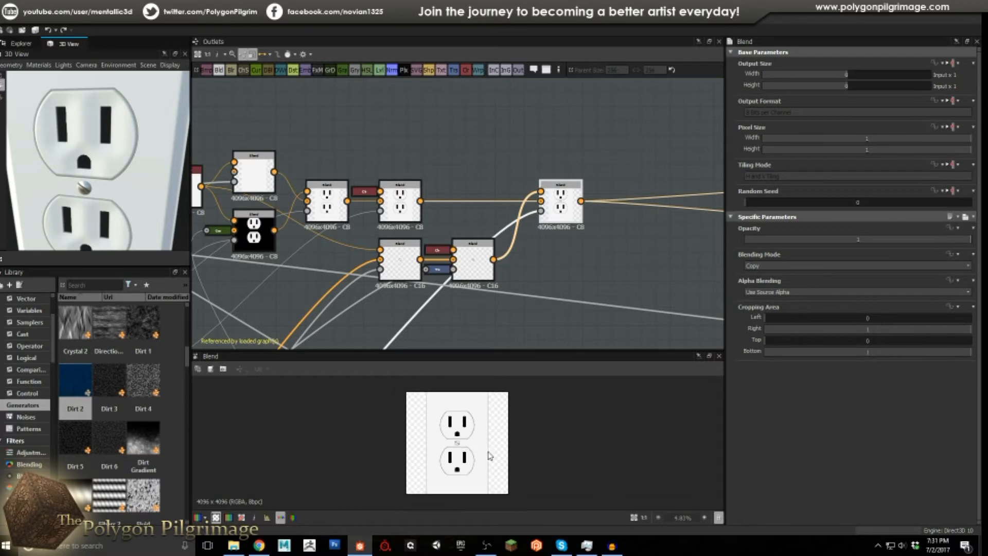
pyautogui.scroll(-3, 576, 232)
# Trace the connections from the final base color Blend to the output nodes and back to the build frames
pyautogui.moveTo(511, 229); pyautogui.dragTo(267, 227, button='middle')
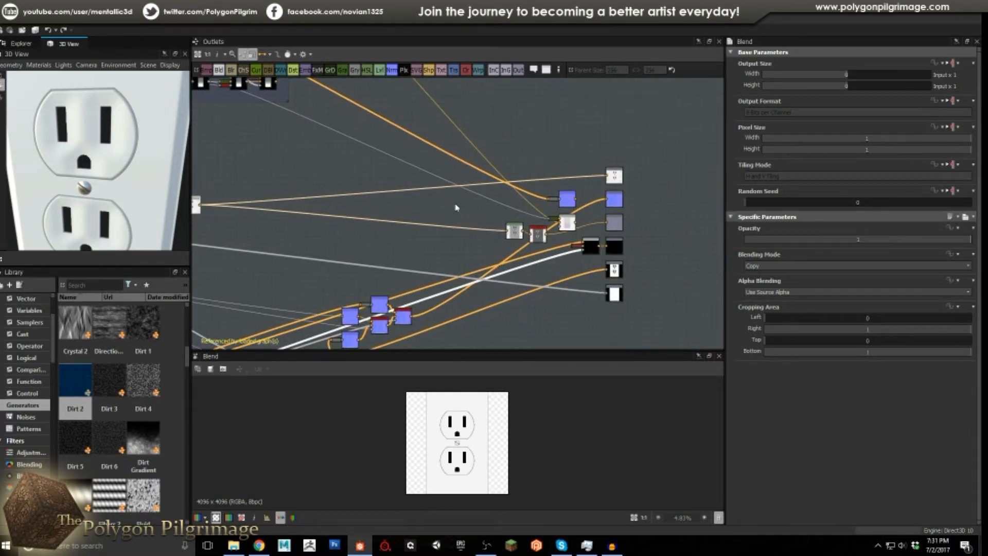
pyautogui.scroll(1, 572, 176)
pyautogui.moveTo(490, 195); pyautogui.dragTo(518, 197, button='middle')
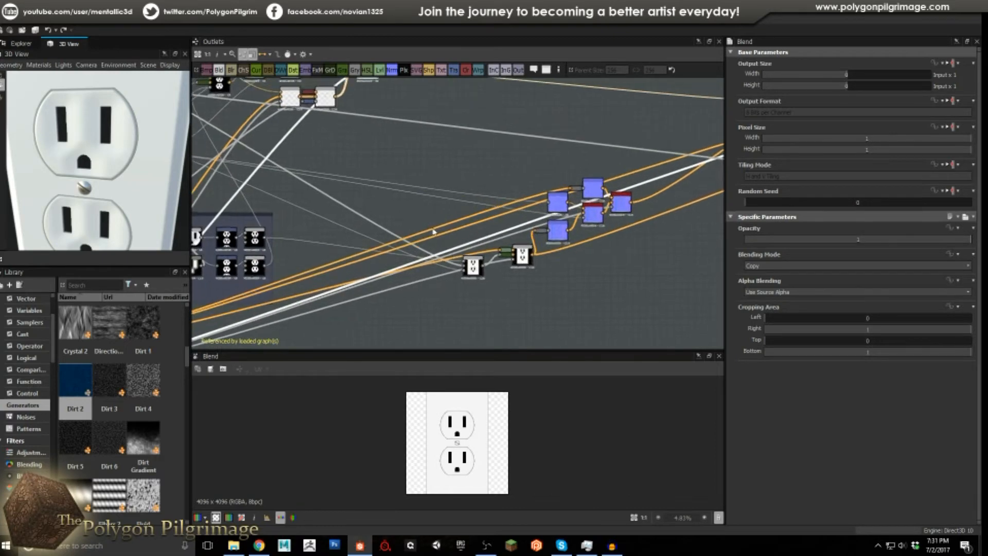
pyautogui.scroll(2, 547, 258)
pyautogui.scroll(2, 546, 266)
pyautogui.scroll(-3, 533, 266)
pyautogui.moveTo(355, 220); pyautogui.dragTo(530, 266, button='middle')
pyautogui.moveTo(443, 207); pyautogui.dragTo(608, 270, button='middle')
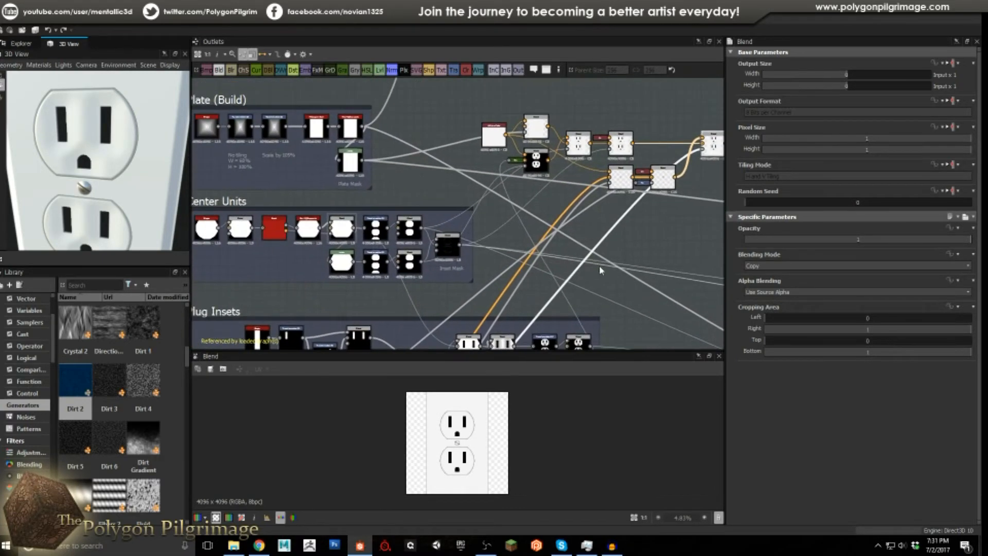
# Inspect the grayscale Blend that combines the plate, center units and plug insets into one height image
pyautogui.moveTo(346, 132); pyautogui.dragTo(408, 148, button='middle')
pyautogui.moveTo(593, 245); pyautogui.dragTo(395, 174, button='middle')
pyautogui.moveTo(599, 280); pyautogui.dragTo(480, 218, button='middle')
pyautogui.moveTo(554, 264); pyautogui.dragTo(440, 244, button='middle')
pyautogui.scroll(4, 440, 242)
pyautogui.doubleClick(515, 255)
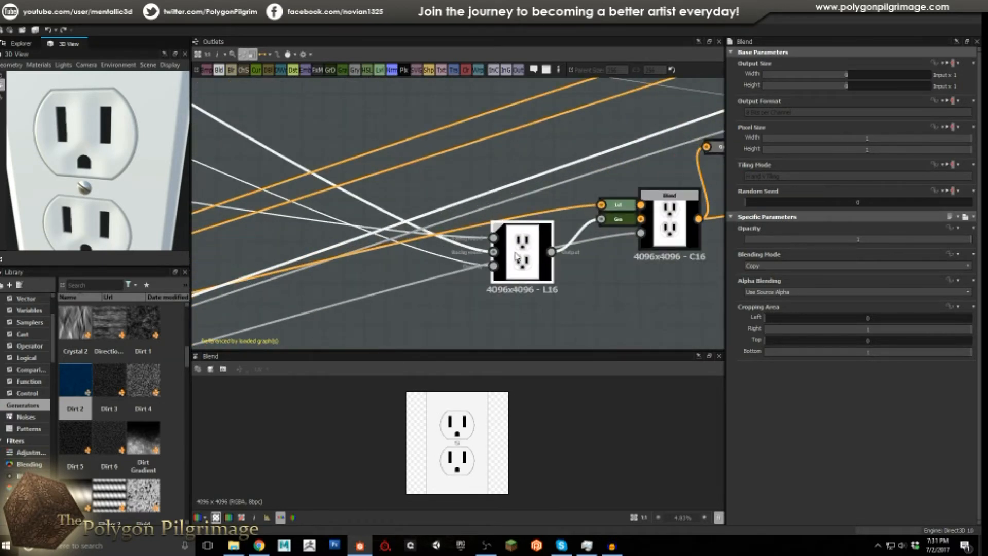
pyautogui.scroll(2, 470, 422)
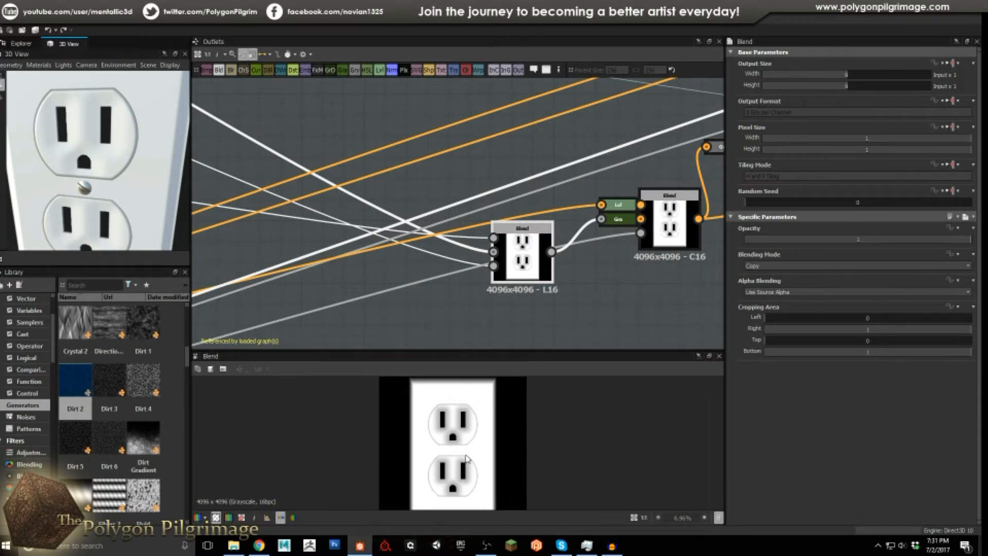
# Inspect the next Blend, which adds the screw to the outlet's height image, and examine the screw area closely
pyautogui.moveTo(649, 229); pyautogui.dragTo(540, 248, button='middle')
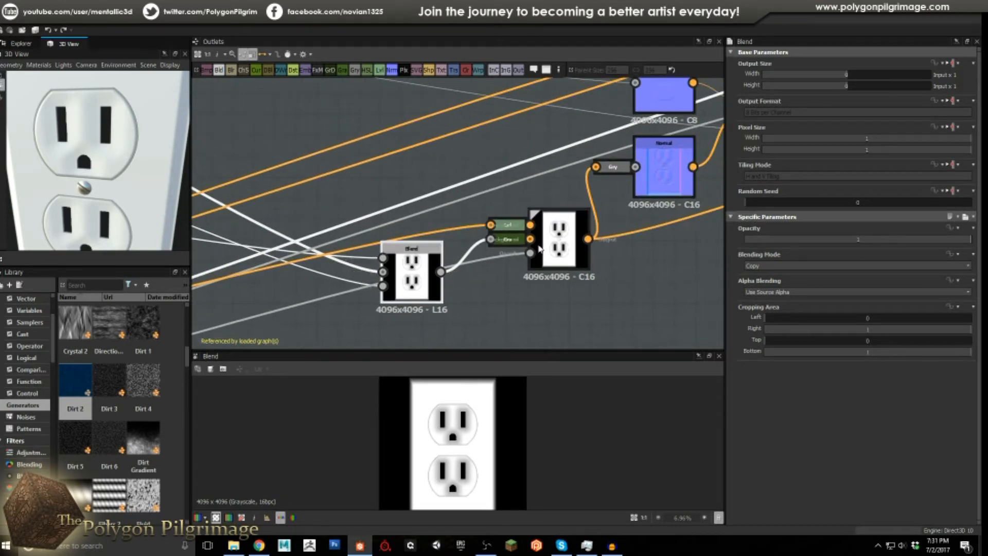
pyautogui.doubleClick(570, 241)
pyautogui.scroll(5, 448, 467)
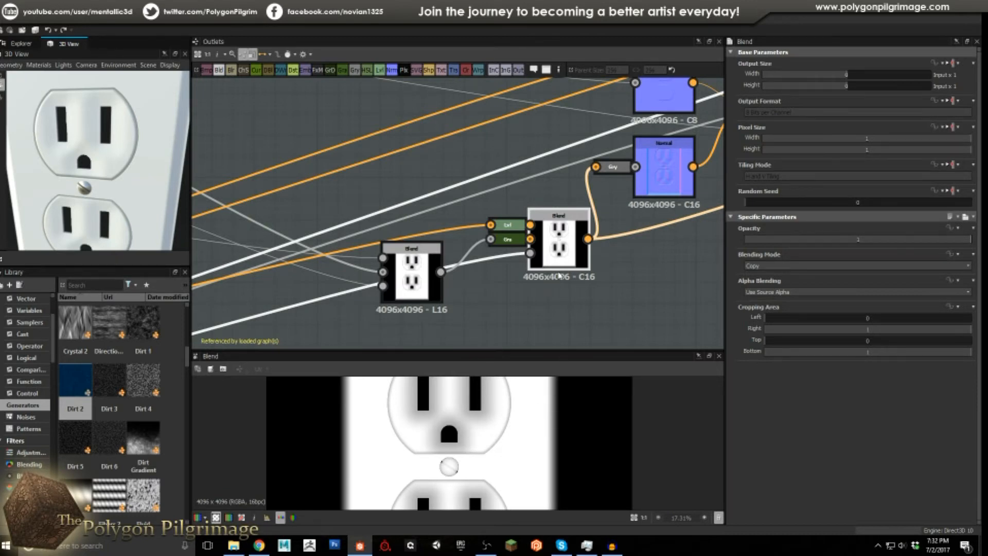
# Inspect the Normal node generated from the combined height Blend and review its normal map
pyautogui.moveTo(560, 276); pyautogui.dragTo(484, 328, button='middle')
pyautogui.click(586, 227)
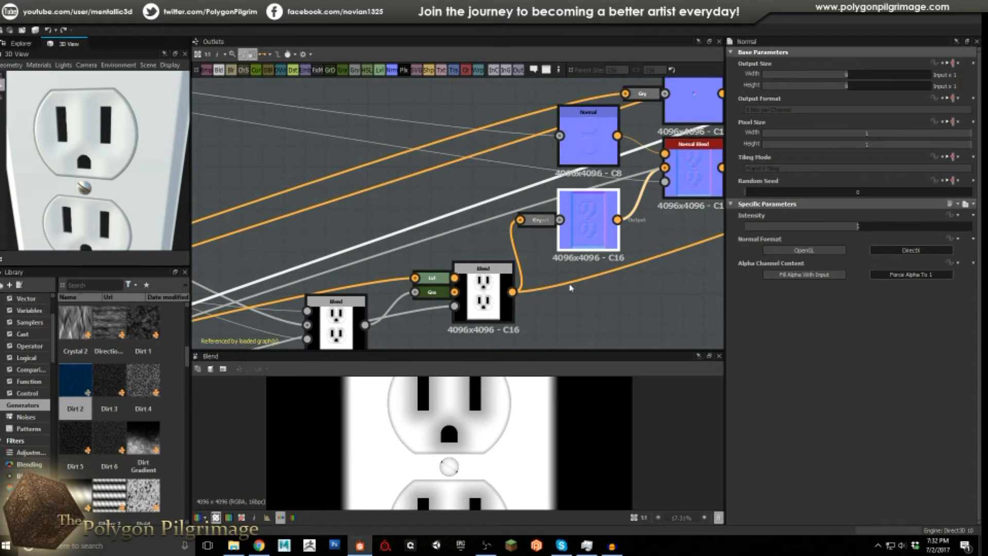
pyautogui.scroll(-3, 458, 433)
pyautogui.moveTo(585, 213); pyautogui.dragTo(493, 287, button='middle')
pyautogui.scroll(1, 515, 258)
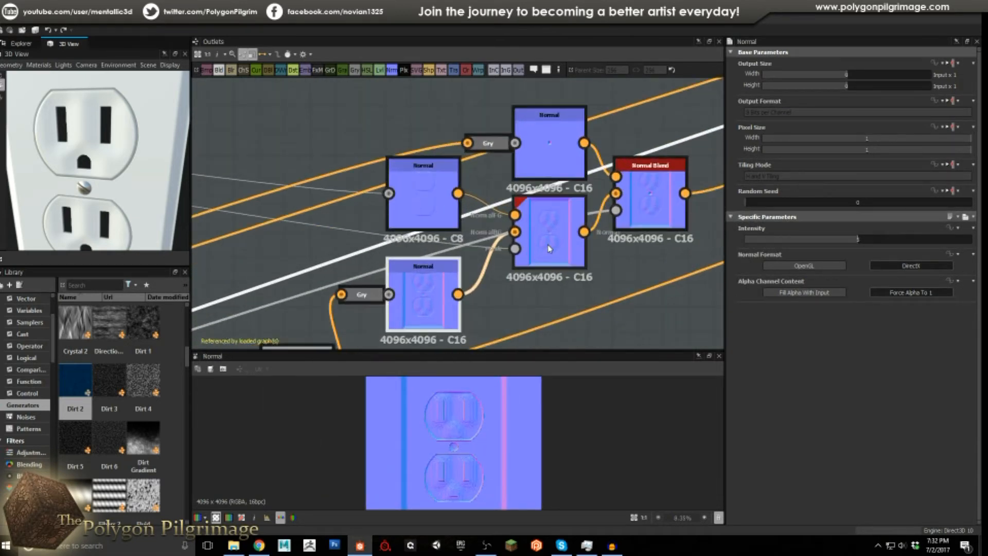
# Inspect the first Normal Blend and the Normal node that supplies it with the socket outlines
pyautogui.click(549, 249)
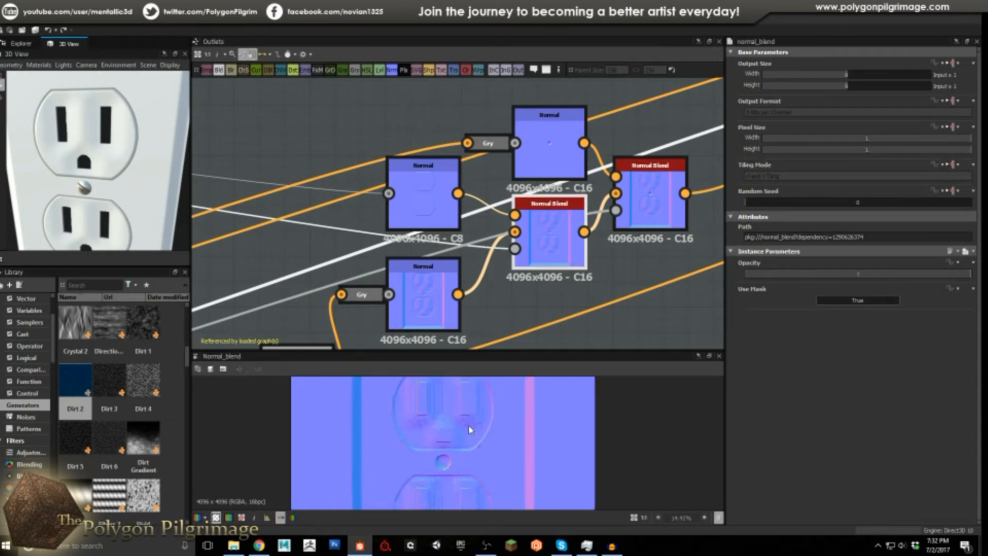
pyautogui.click(436, 202)
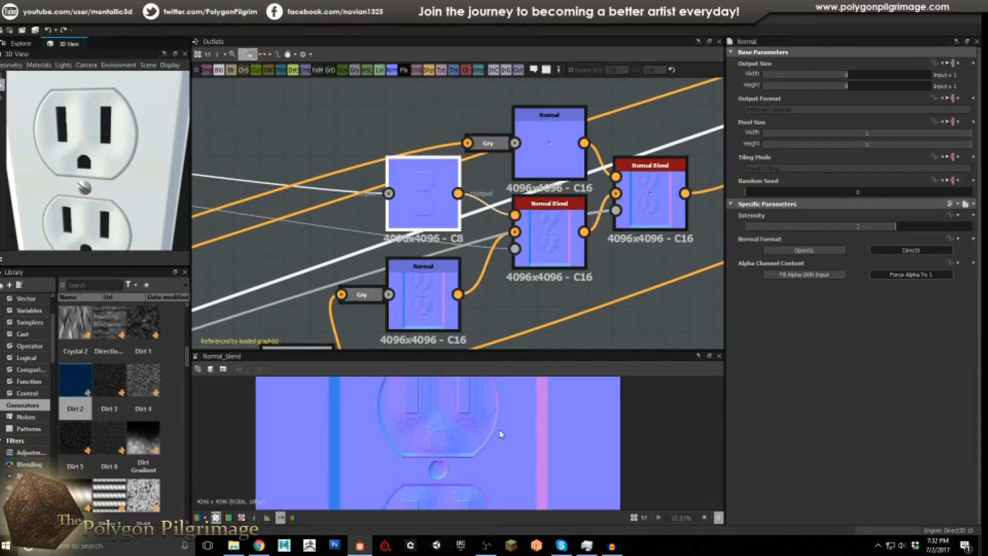
pyautogui.scroll(4, 499, 424)
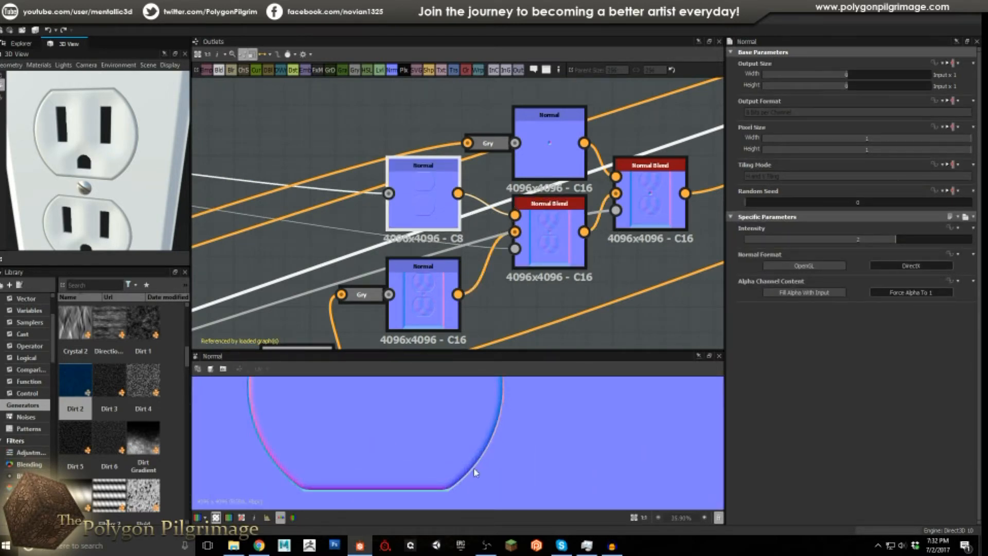
# Inspect the last Normal Blend, which adds the screw normal to the outlet's normal map
pyautogui.moveTo(535, 252); pyautogui.dragTo(415, 283, button='middle')
pyautogui.doubleClick(530, 231)
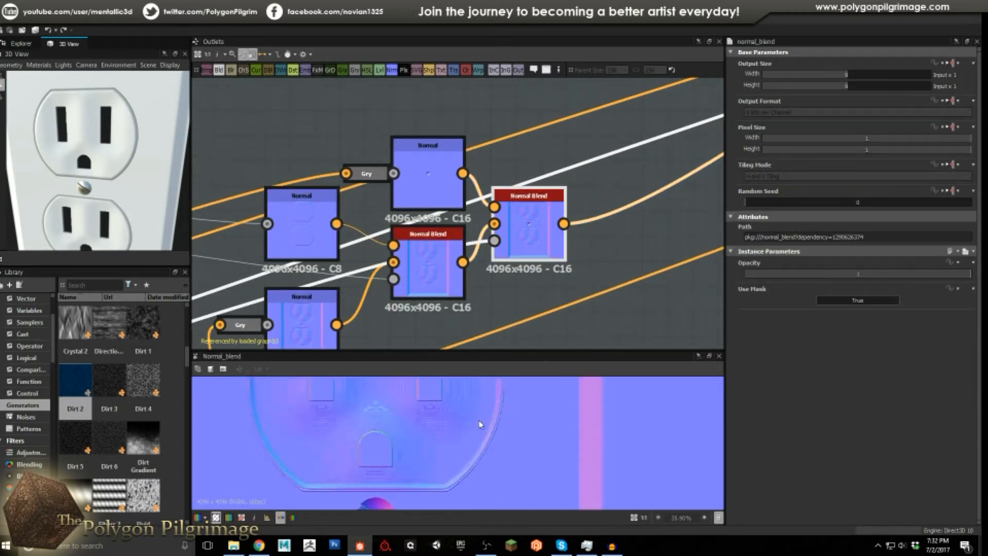
pyautogui.scroll(-5, 481, 424)
# Trace the last Normal Blend's result to the Normal output node and check that output's attributes
pyautogui.moveTo(322, 346); pyautogui.dragTo(403, 237, button='middle')
pyautogui.moveTo(550, 74); pyautogui.dragTo(461, 196, button='middle')
pyautogui.scroll(-6, 473, 208)
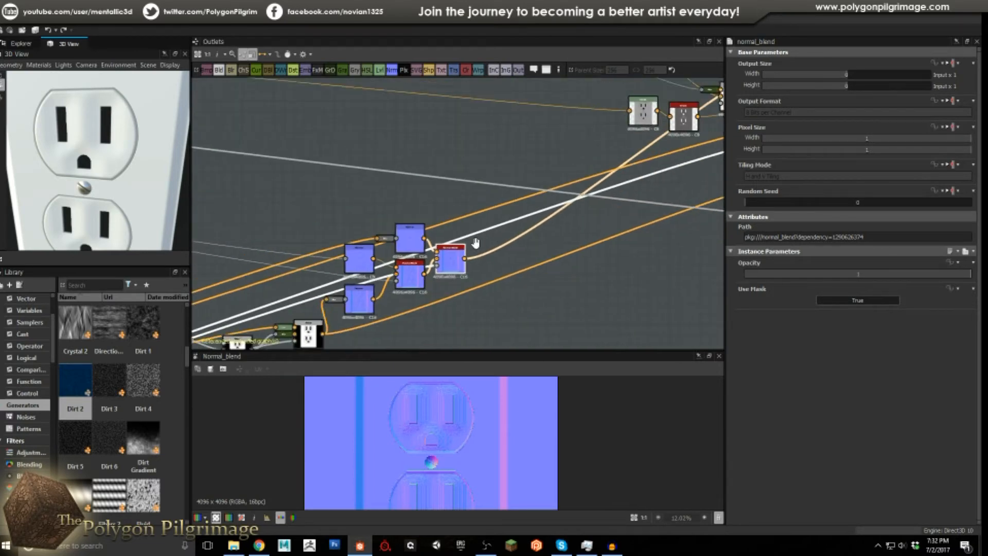
pyautogui.click(616, 165)
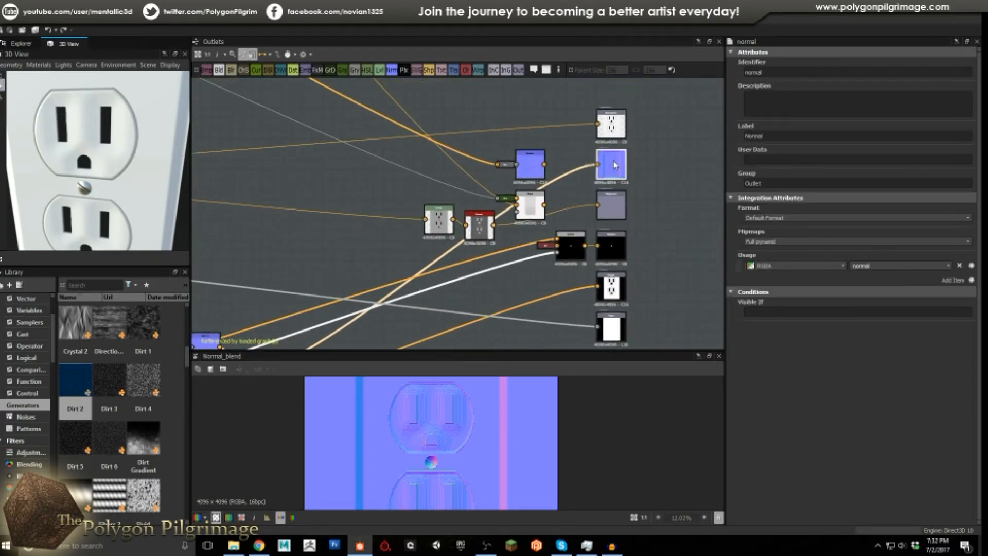
# Inspect the Levels node at the start of the roughness branch, including its histogram and grayed outlet result
pyautogui.moveTo(483, 253); pyautogui.dragTo(606, 251, button='middle')
pyautogui.scroll(-2, 615, 242)
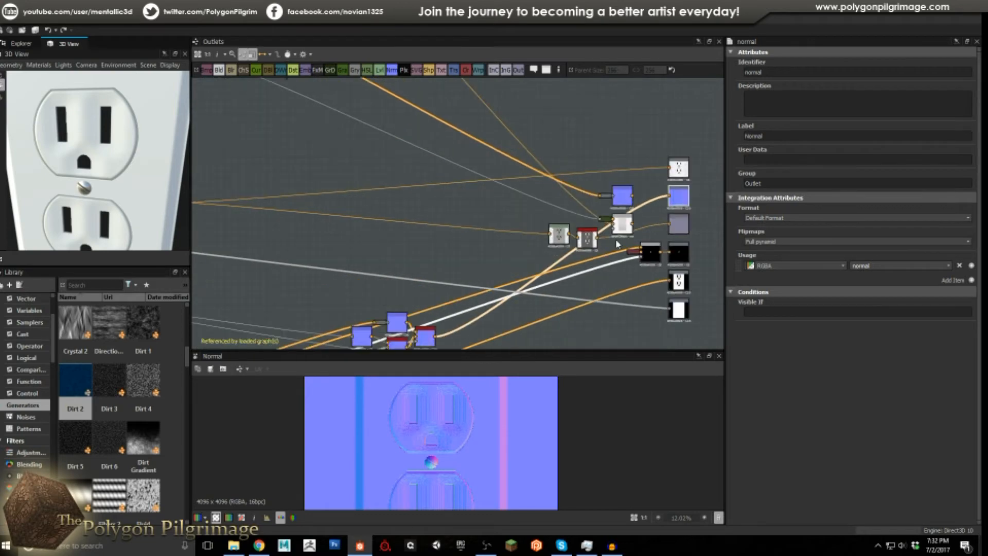
pyautogui.scroll(3, 647, 243)
pyautogui.scroll(2, 675, 223)
pyautogui.moveTo(675, 223); pyautogui.dragTo(629, 239, button='middle')
pyautogui.moveTo(460, 257); pyautogui.dragTo(556, 242, button='middle')
pyautogui.scroll(-1, 556, 242)
pyautogui.scroll(2, 526, 248)
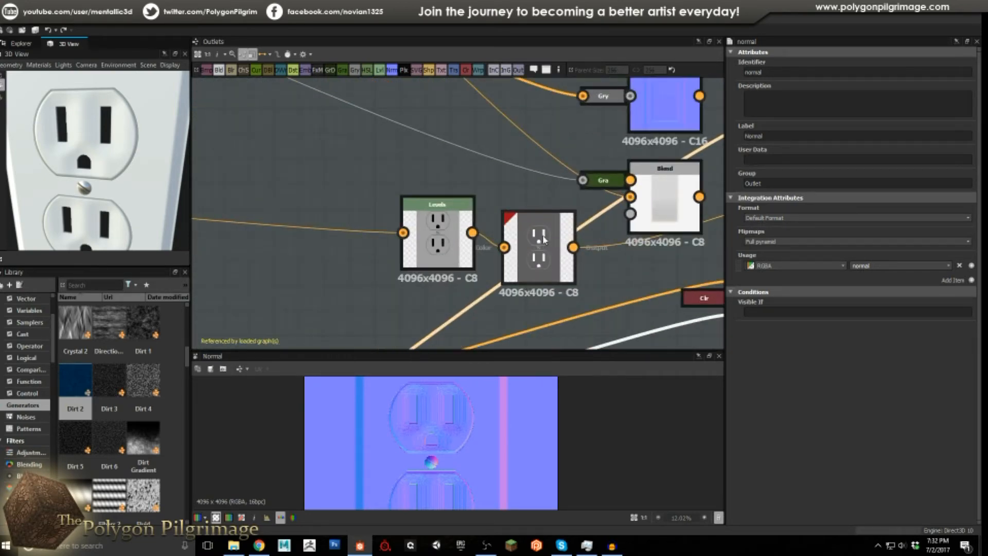
pyautogui.doubleClick(455, 230)
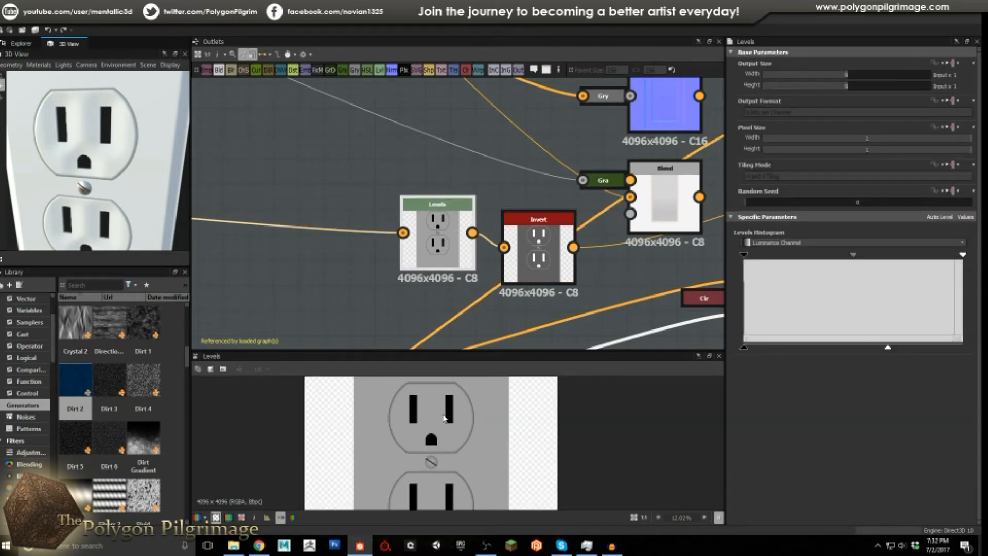
# Trace the Levels node's input back to the final base color Blend and return to the Levels node
pyautogui.scroll(-2, 552, 201)
pyautogui.scroll(-2, 468, 202)
pyautogui.moveTo(468, 203); pyautogui.dragTo(426, 223, button='middle')
pyautogui.scroll(1, 404, 191)
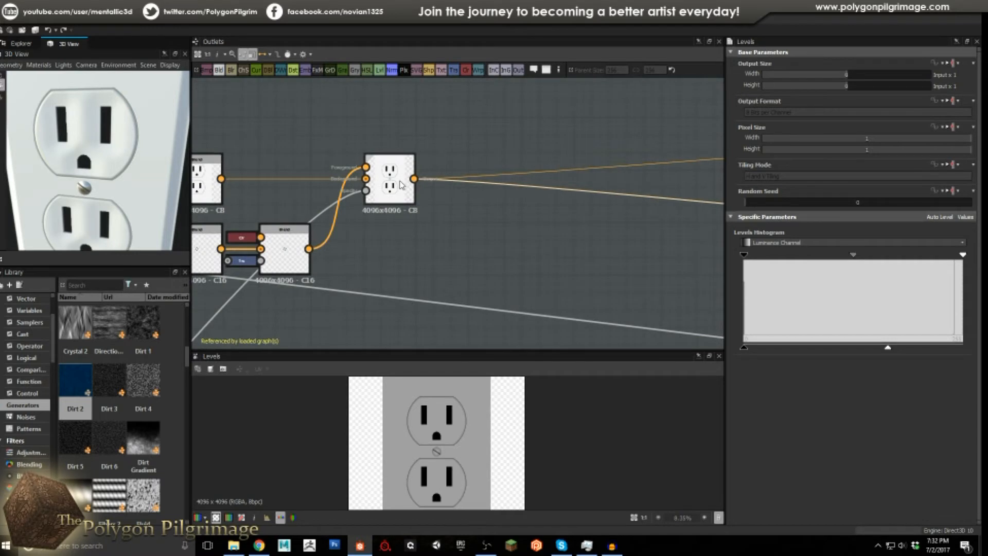
pyautogui.moveTo(522, 225); pyautogui.dragTo(425, 234, button='middle')
pyautogui.scroll(-5, 519, 245)
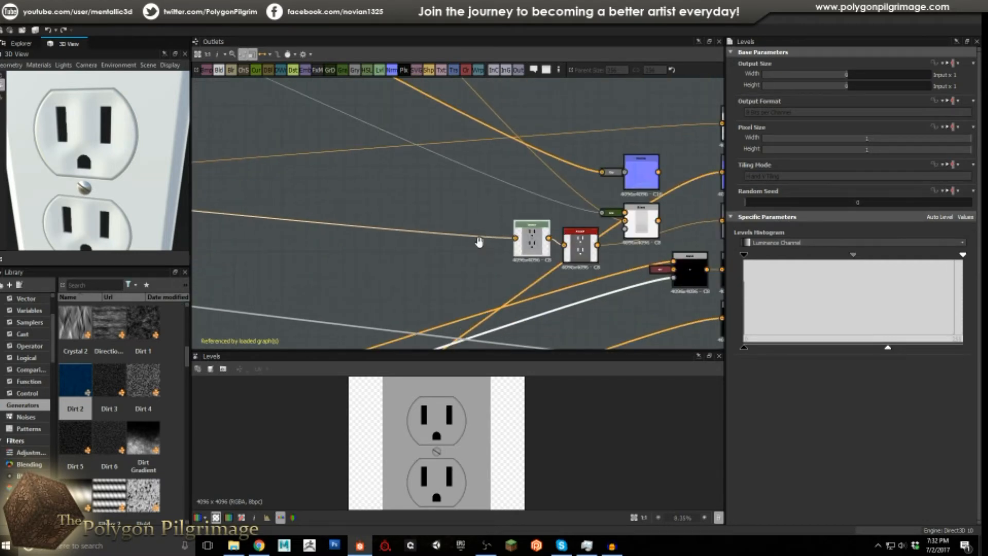
pyautogui.scroll(4, 499, 246)
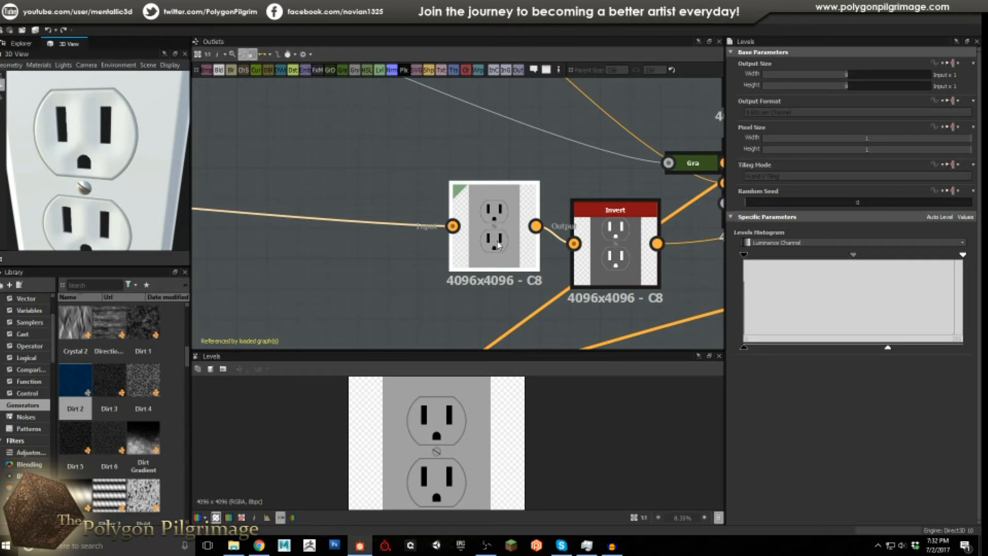
# Inspect the Invert node after the Levels and trace its result to the Roughness output
pyautogui.doubleClick(615, 247)
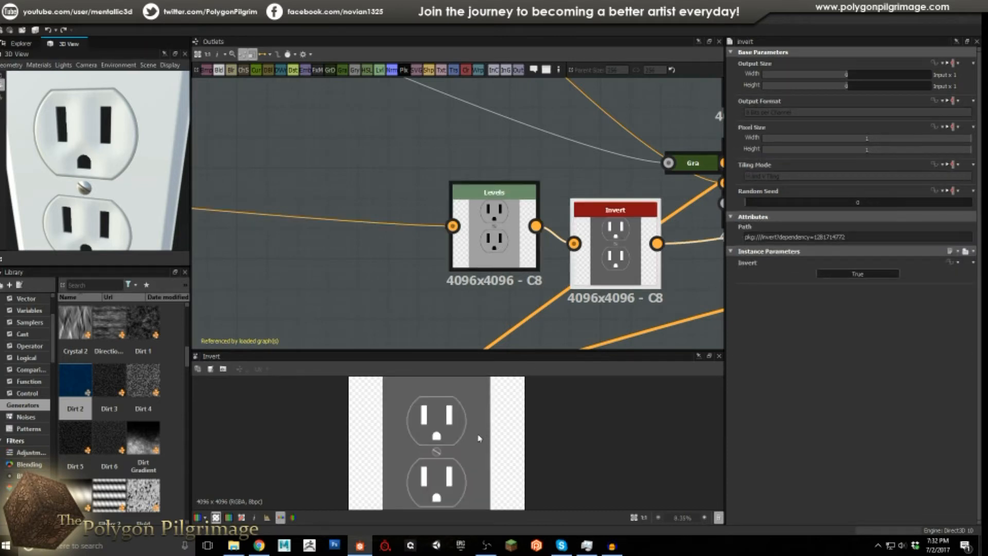
pyautogui.scroll(2, 444, 428)
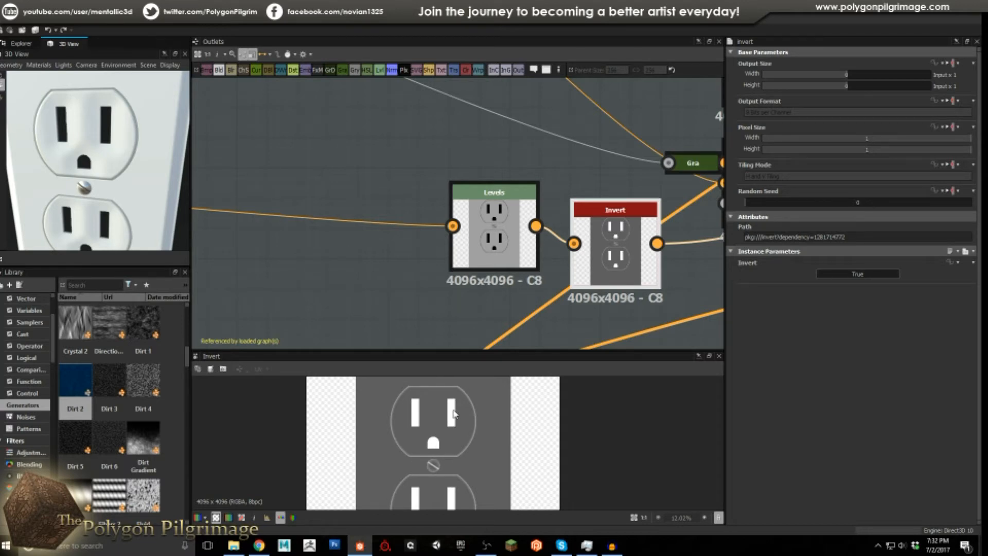
pyautogui.scroll(-2, 541, 255)
pyautogui.scroll(1, 479, 263)
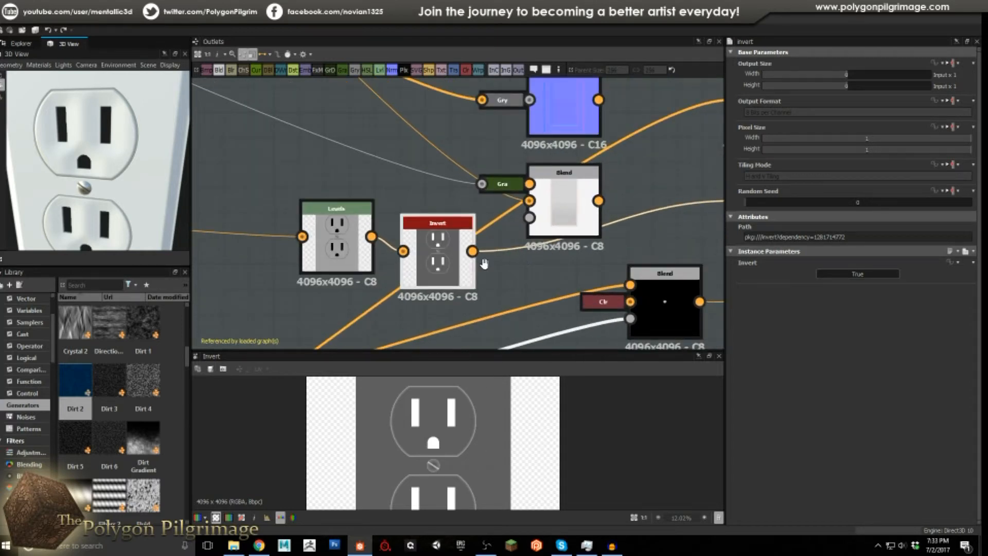
pyautogui.scroll(-2, 399, 270)
pyautogui.scroll(1, 527, 164)
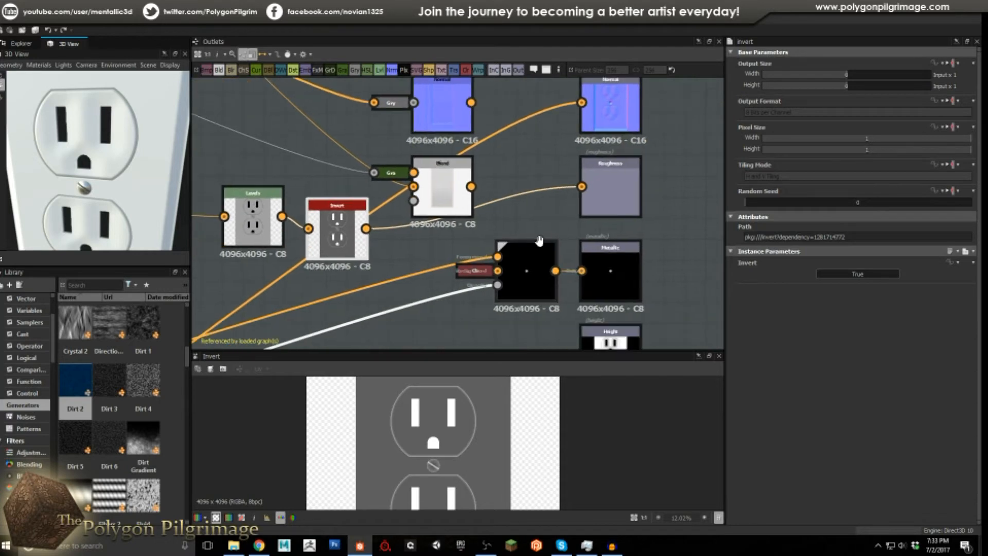
# Inspect the Blend that feeds the Metallic output and examine the isolated screw in its result
pyautogui.scroll(2, 611, 199)
pyautogui.scroll(1, 493, 198)
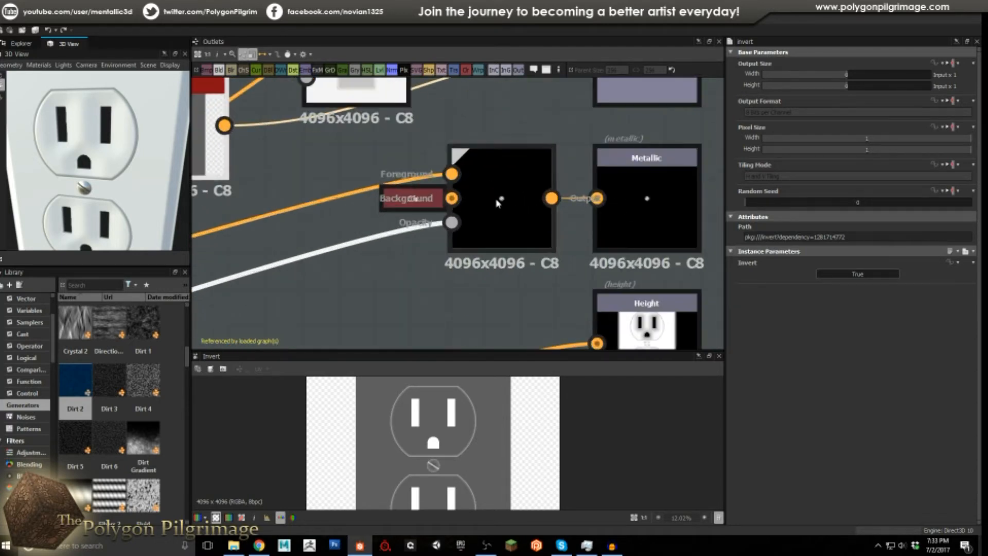
pyautogui.click(495, 206)
pyautogui.scroll(2, 434, 468)
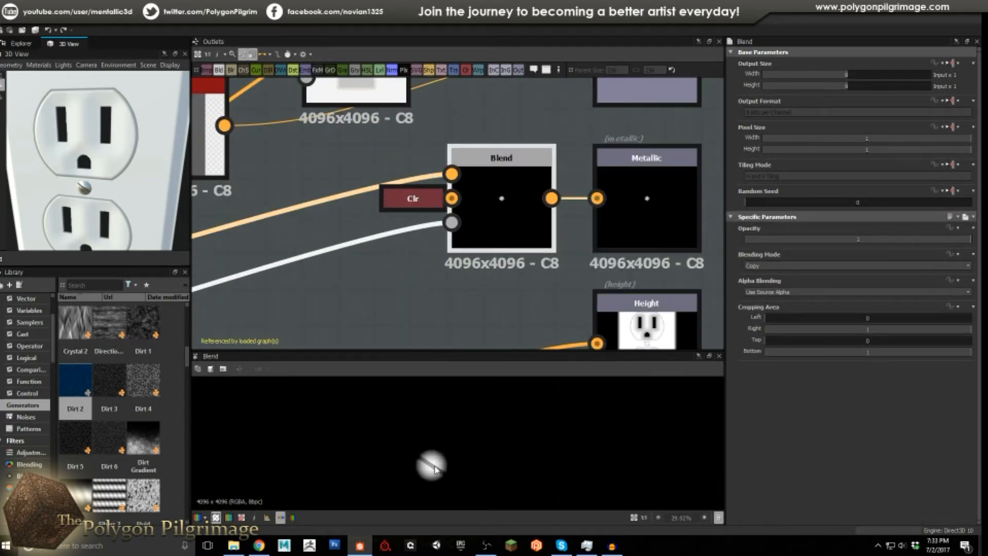
pyautogui.scroll(1, 435, 468)
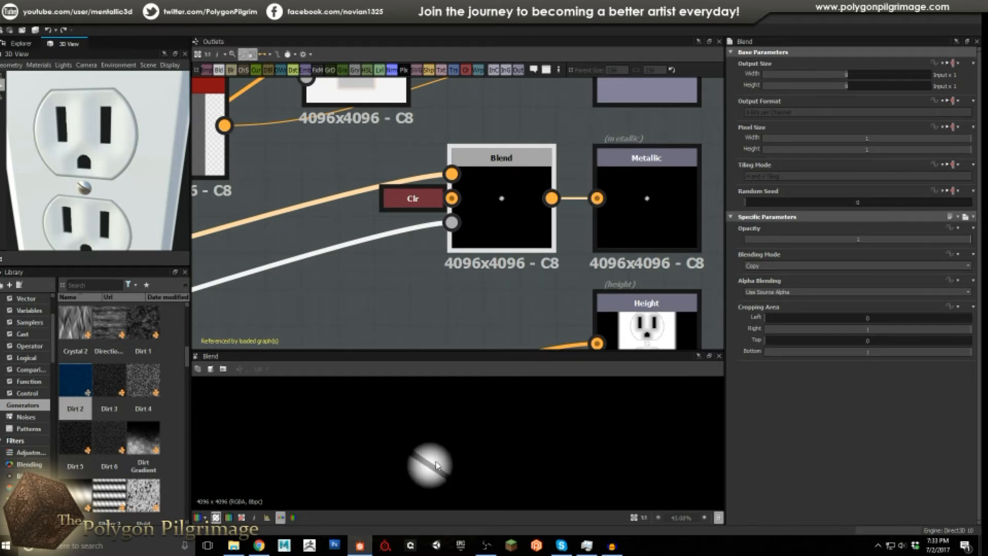
# Review the Height and Mask output nodes and their incoming connections
pyautogui.scroll(-2, 521, 205)
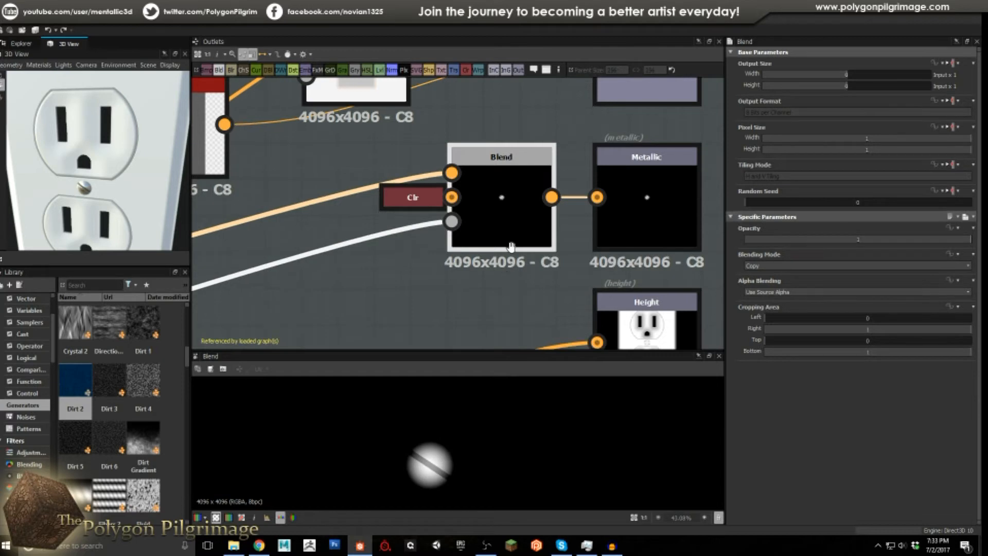
pyautogui.scroll(-1, 521, 205)
pyautogui.scroll(2, 517, 234)
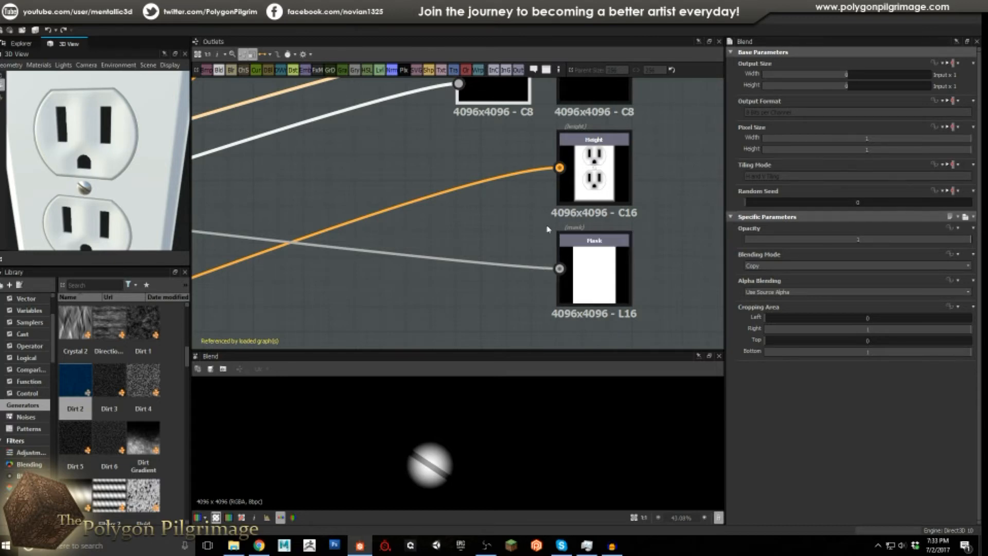
# Review the whole Outlets graph and examine the finished outlet plate in the 3D preview
pyautogui.scroll(-3, 560, 259)
pyautogui.moveTo(560, 258); pyautogui.dragTo(535, 175, button='middle')
pyautogui.scroll(-3, 160, 180)
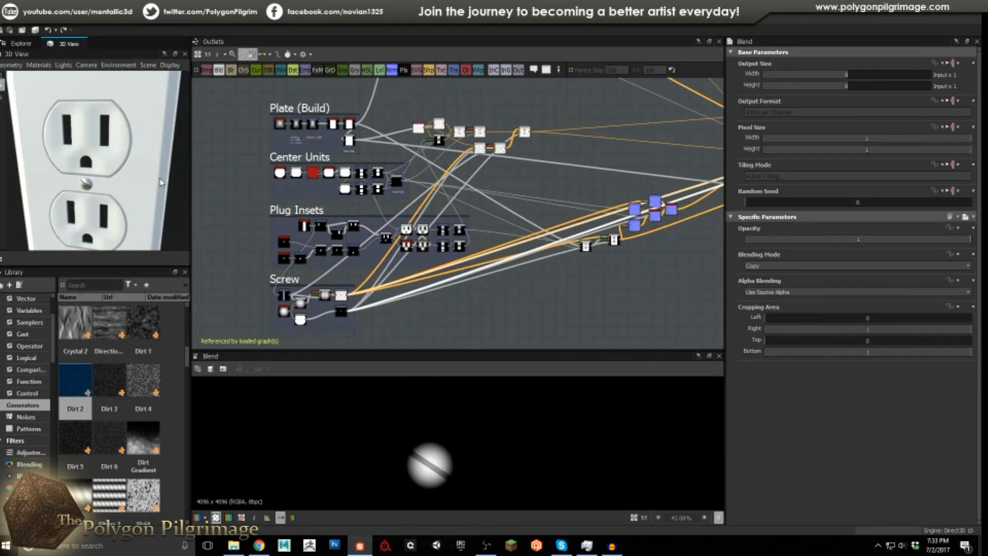
pyautogui.moveTo(130, 188); pyautogui.dragTo(133, 172)
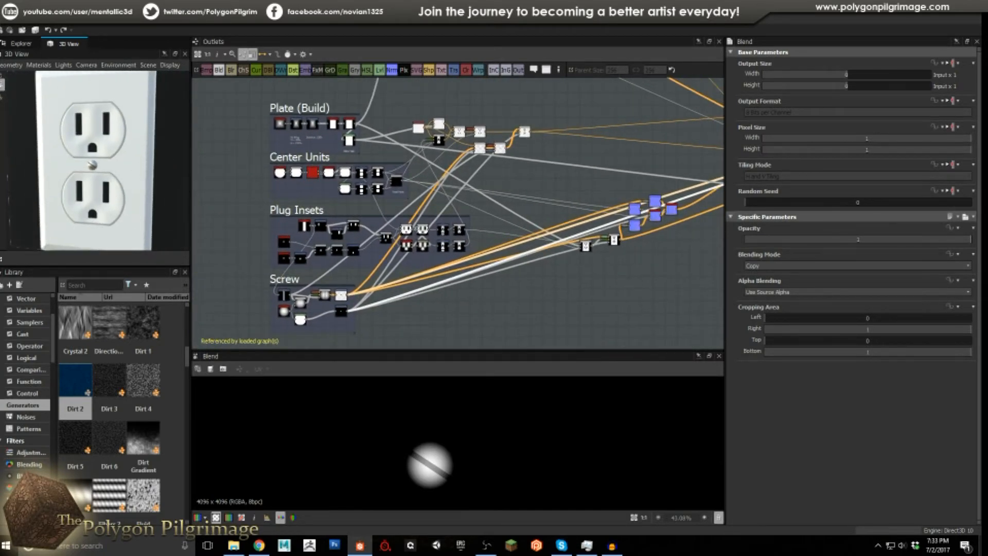
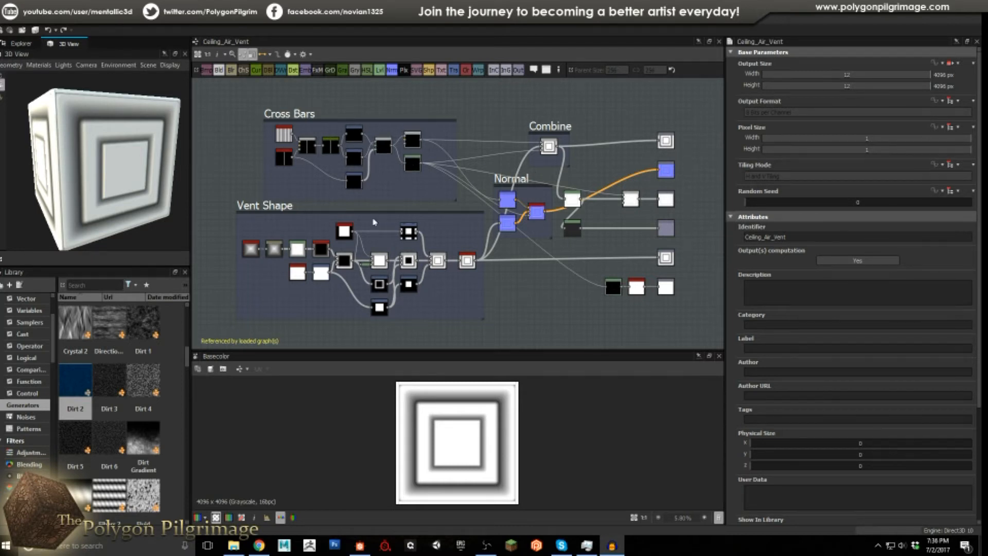
# Examine the Ceiling_Air_Vent material in the 3D preview and look over its Vent Shape node group
pyautogui.moveTo(135, 138); pyautogui.dragTo(185, 178)
pyautogui.moveTo(119, 185); pyautogui.dragTo(140, 191)
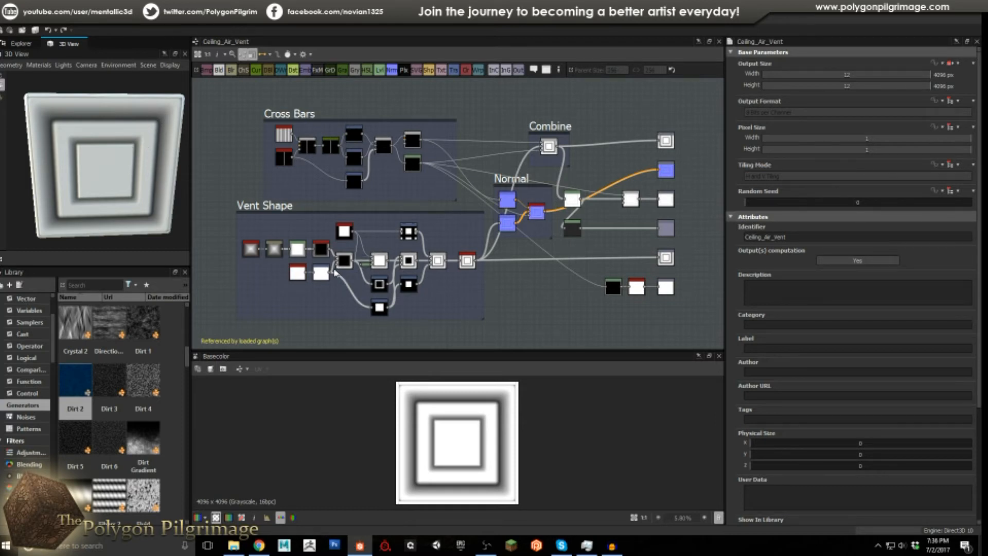
pyautogui.scroll(4, 437, 262)
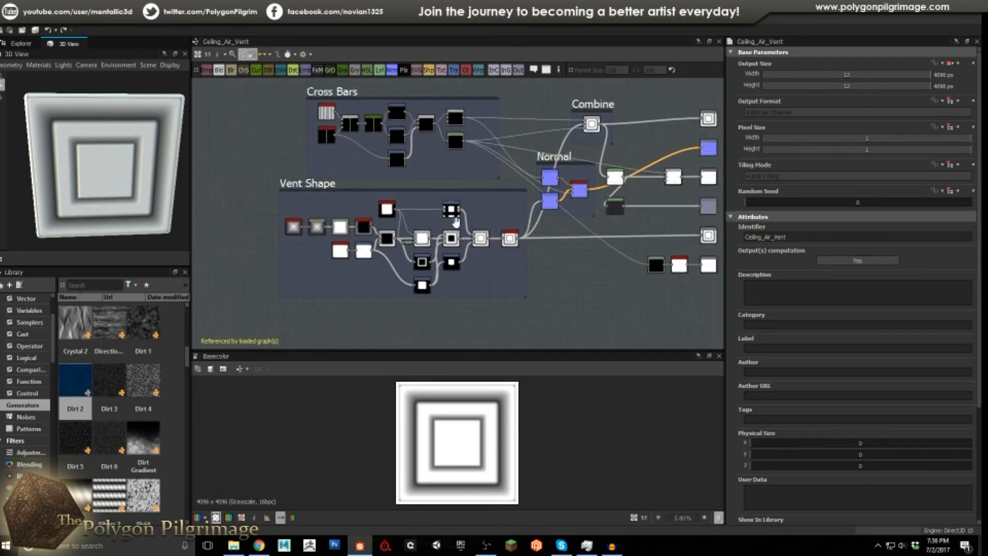
pyautogui.scroll(2, 443, 211)
# Inspect the Pyramid Shape, Blur, Levels and Invert Grayscale nodes that begin the Vent Shape group
pyautogui.click(224, 191)
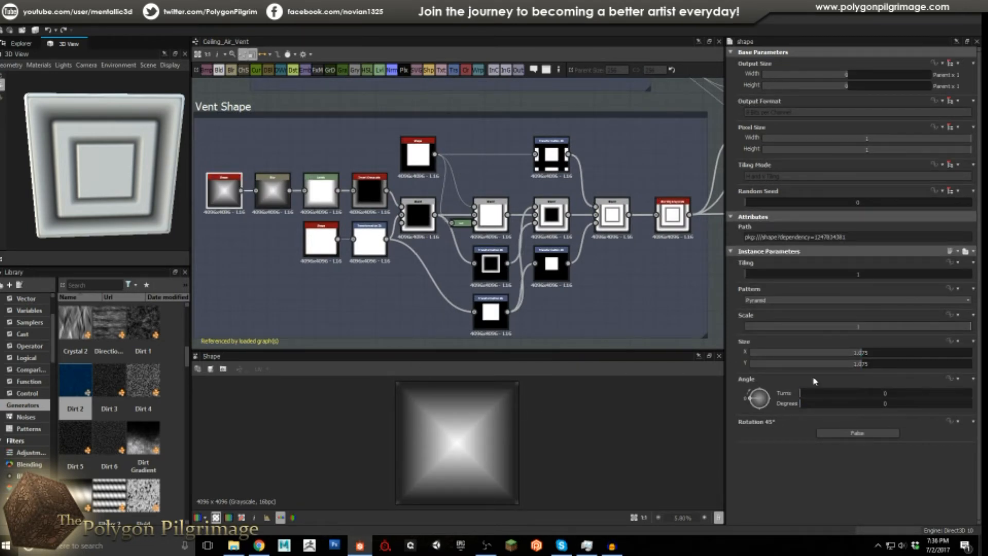
pyautogui.click(272, 191)
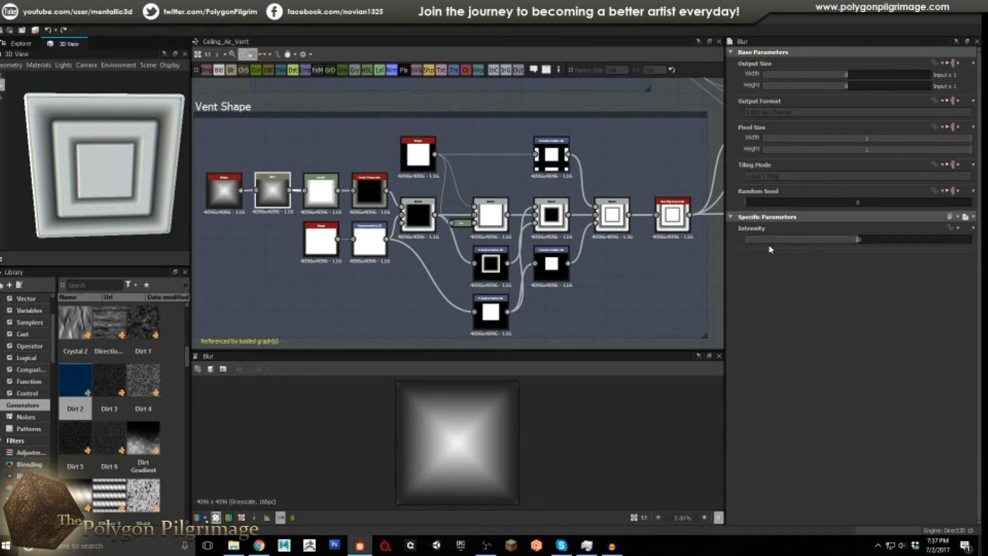
pyautogui.click(321, 190)
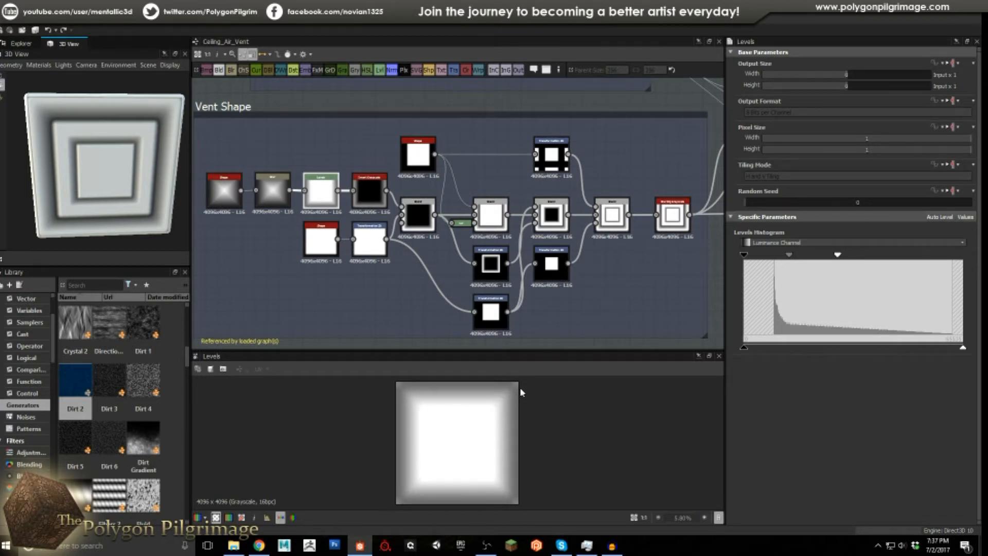
pyautogui.doubleClick(369, 200)
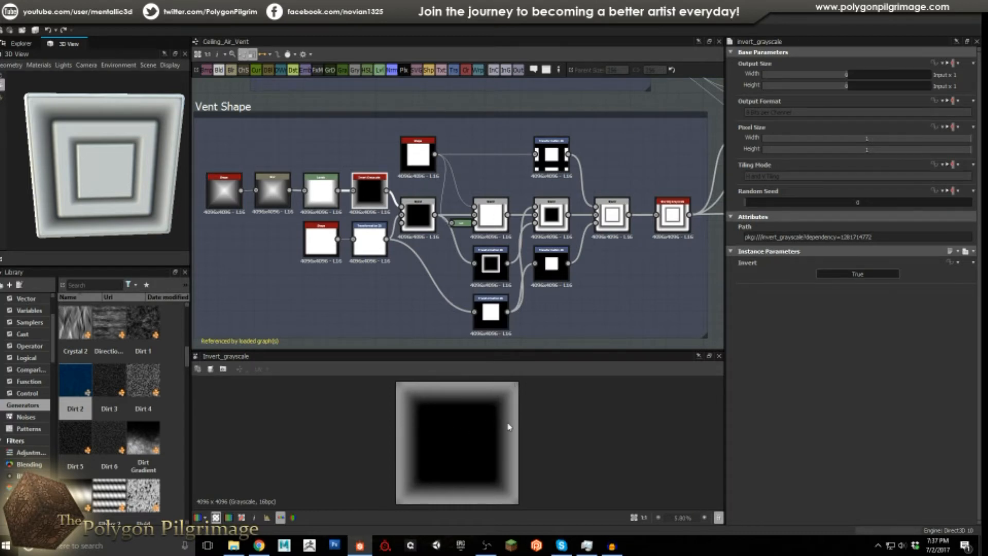
# Inspect the Add Sub Blend along with the Brick Shape and Transformation 2D nodes feeding it
pyautogui.click(423, 208)
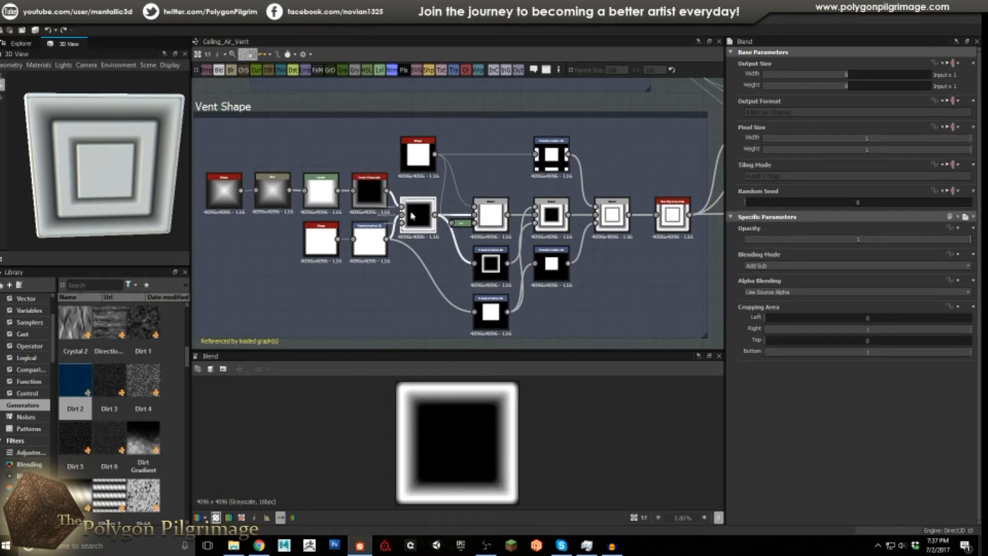
pyautogui.click(322, 237)
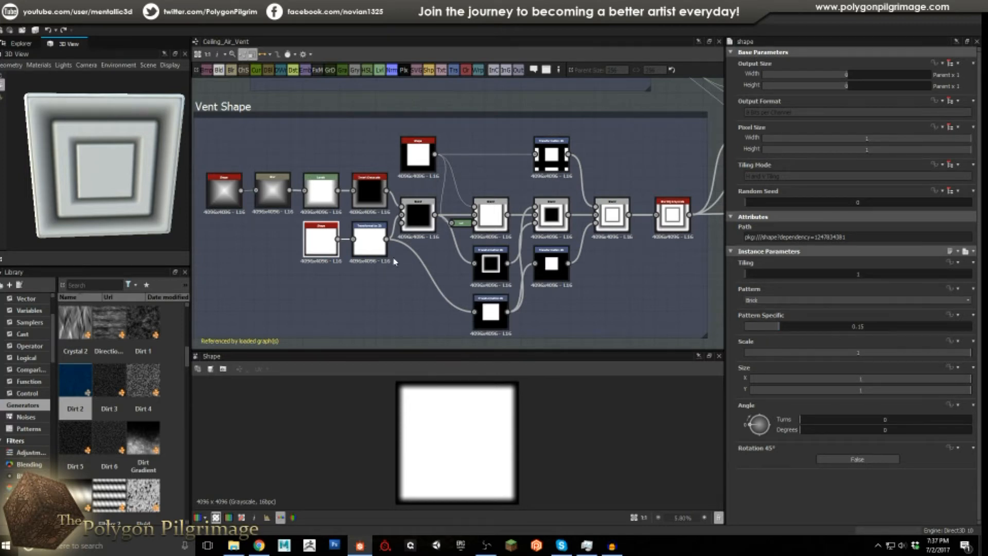
pyautogui.click(370, 240)
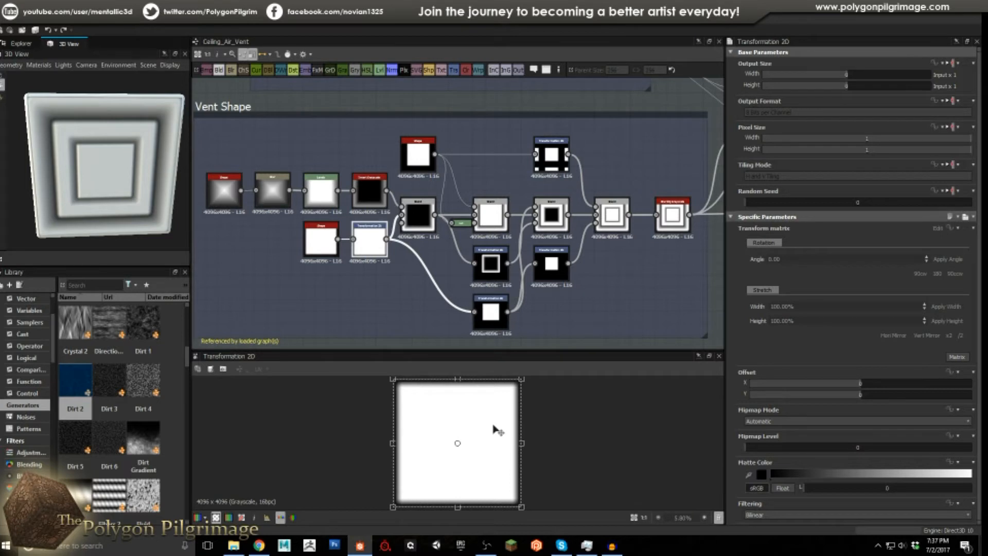
pyautogui.click(416, 215)
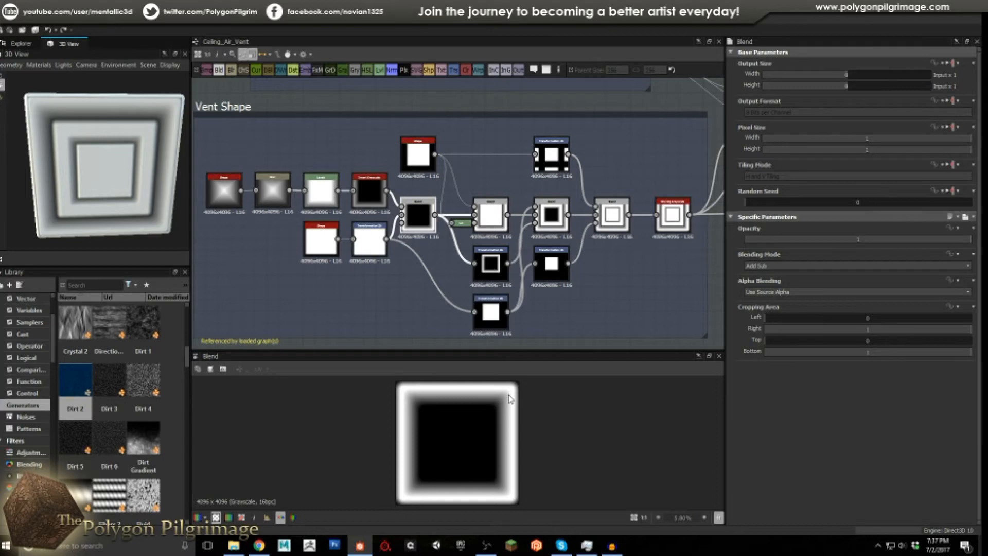
# Inspect the Copy Blend following the Add Sub Blend and trace its foreground to the upper Shape node
pyautogui.scroll(3, 482, 231)
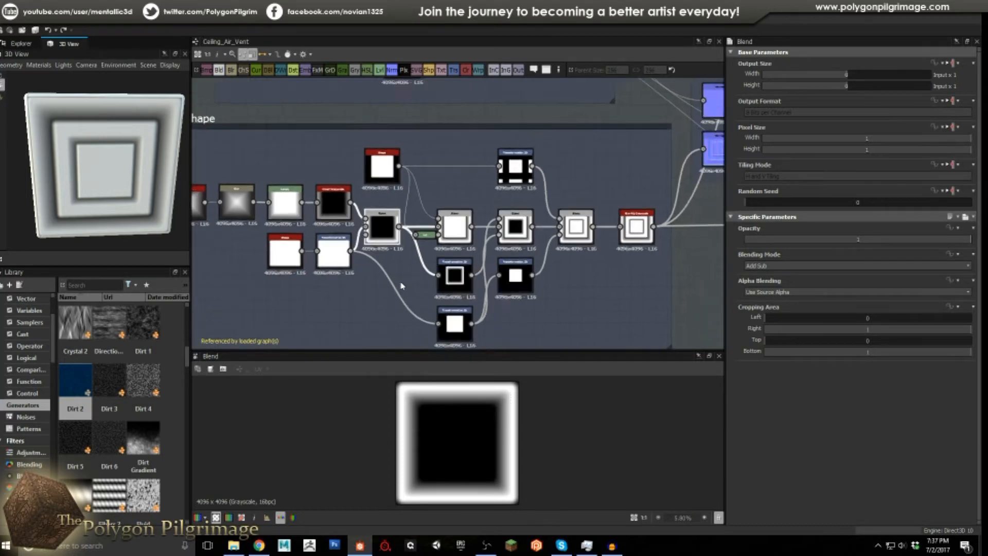
pyautogui.moveTo(446, 231); pyautogui.dragTo(426, 209, button='middle')
pyautogui.click(455, 196)
pyautogui.scroll(-2, 447, 243)
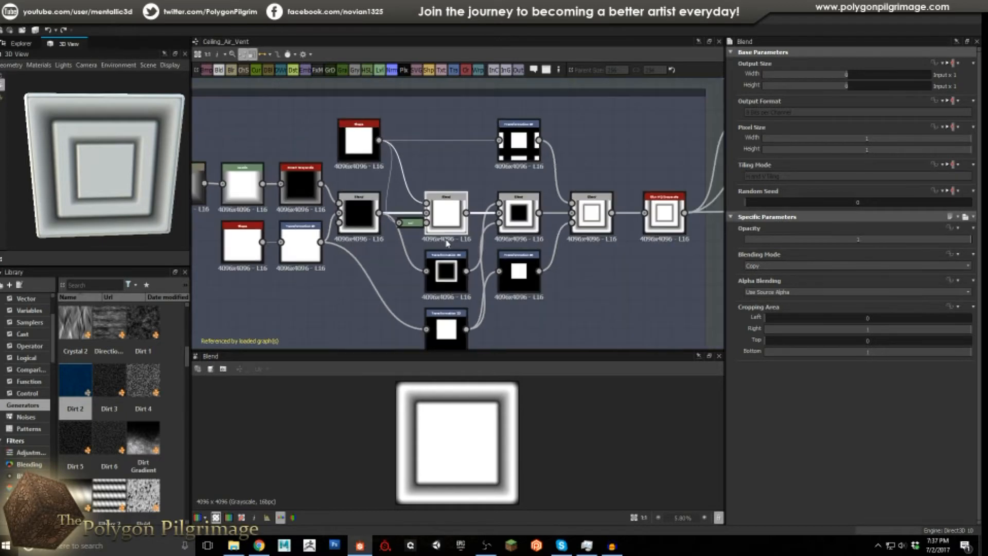
pyautogui.scroll(1, 447, 243)
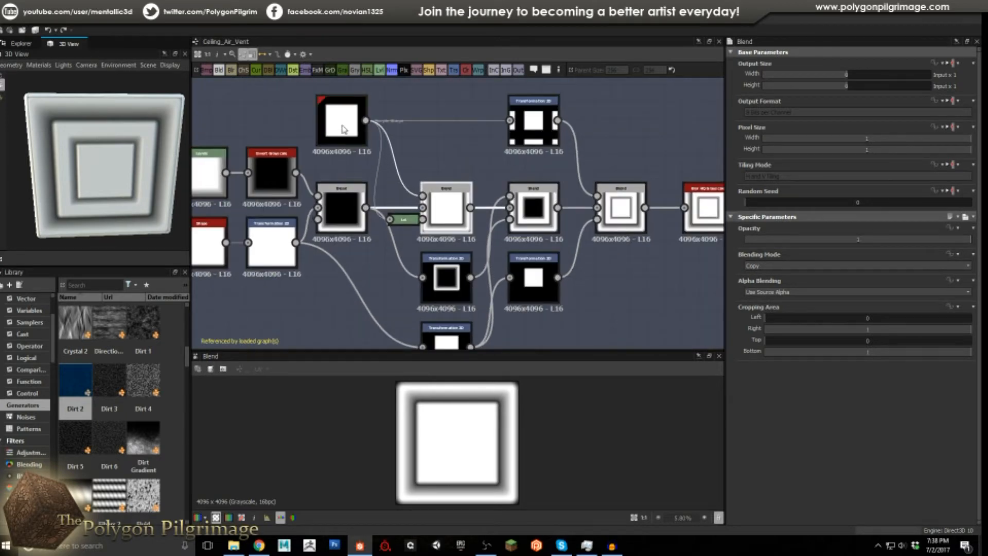
# Expand the docked Levels node to examine its mask edges and source Shape, and dock it back onto the Blend
pyautogui.click(405, 222)
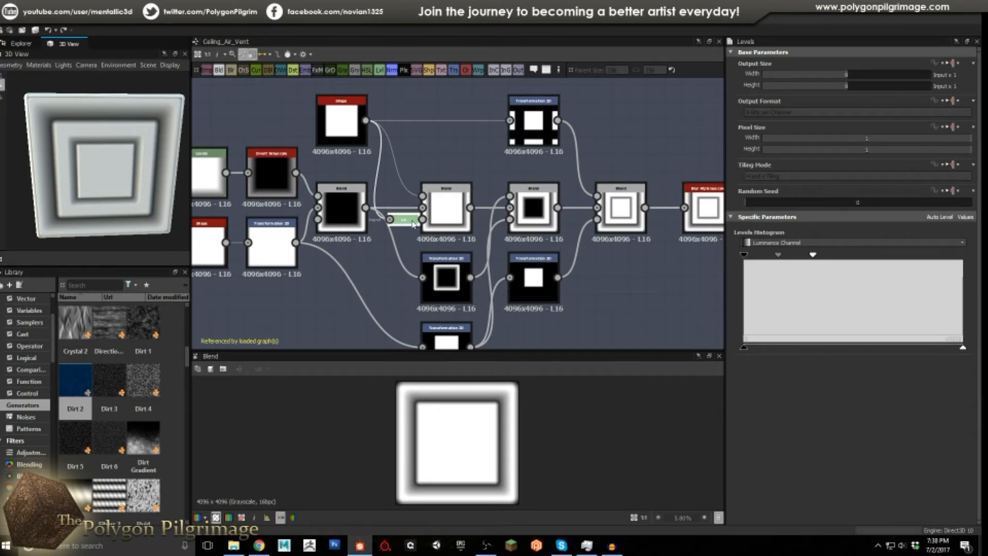
pyautogui.moveTo(413, 223); pyautogui.dragTo(391, 298)
pyautogui.doubleClick(391, 298)
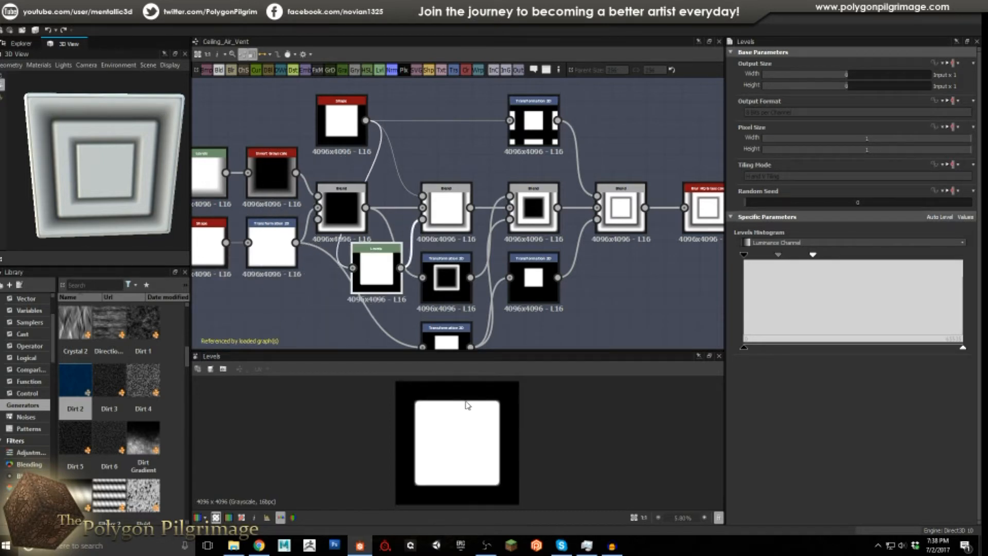
pyautogui.click(347, 125)
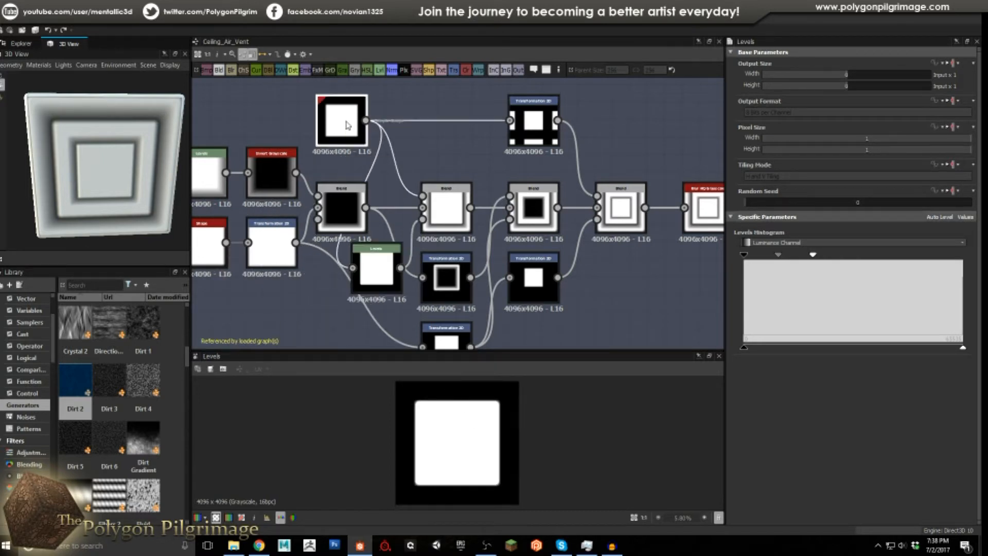
pyautogui.click(376, 265)
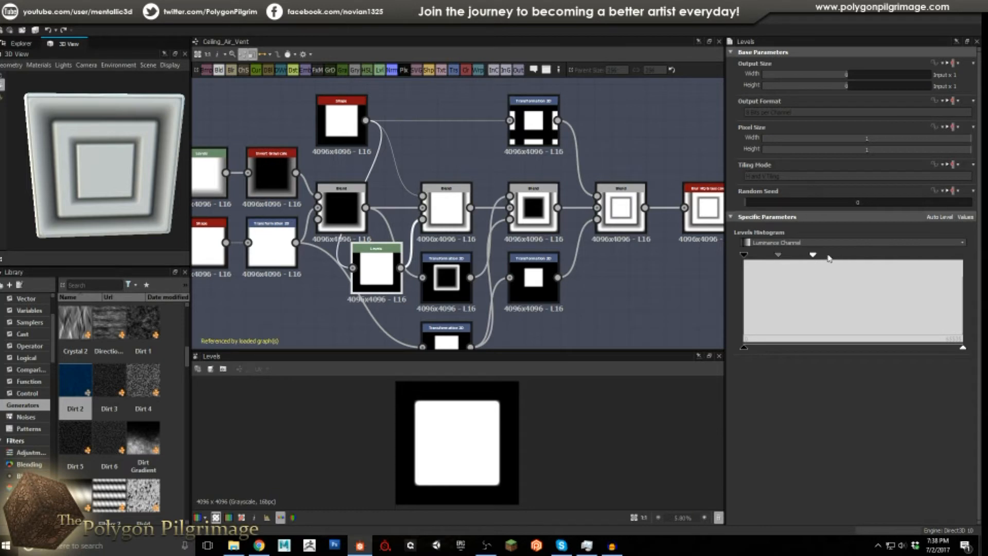
pyautogui.scroll(5, 502, 409)
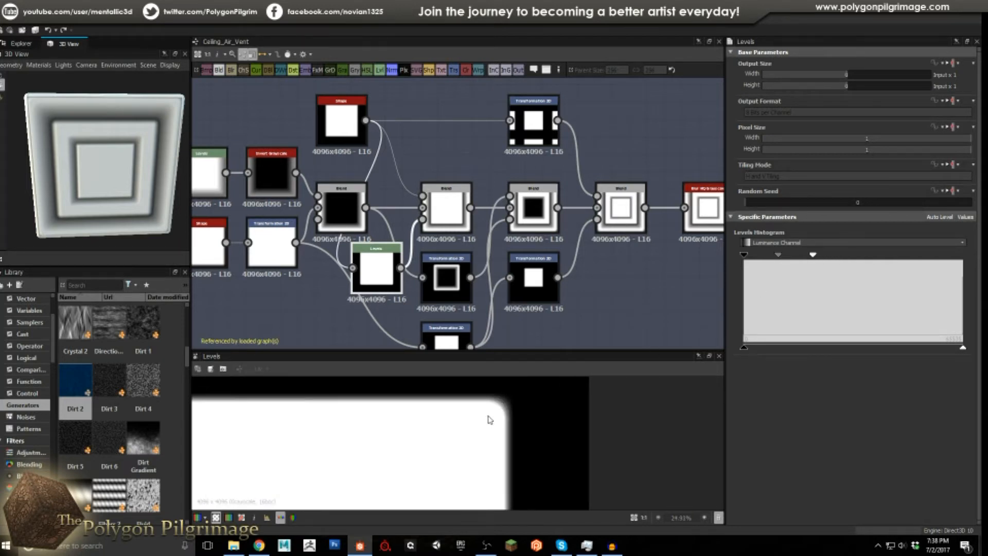
pyautogui.moveTo(384, 277); pyautogui.dragTo(410, 228)
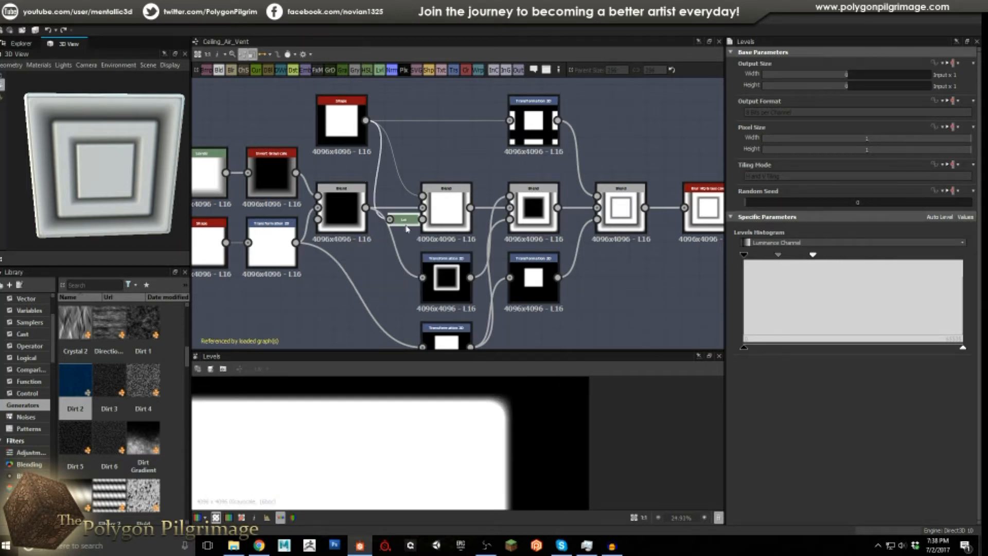
# Re-examine the result of the Blend masked by the docked Levels node
pyautogui.doubleClick(447, 198)
pyautogui.scroll(-5, 484, 427)
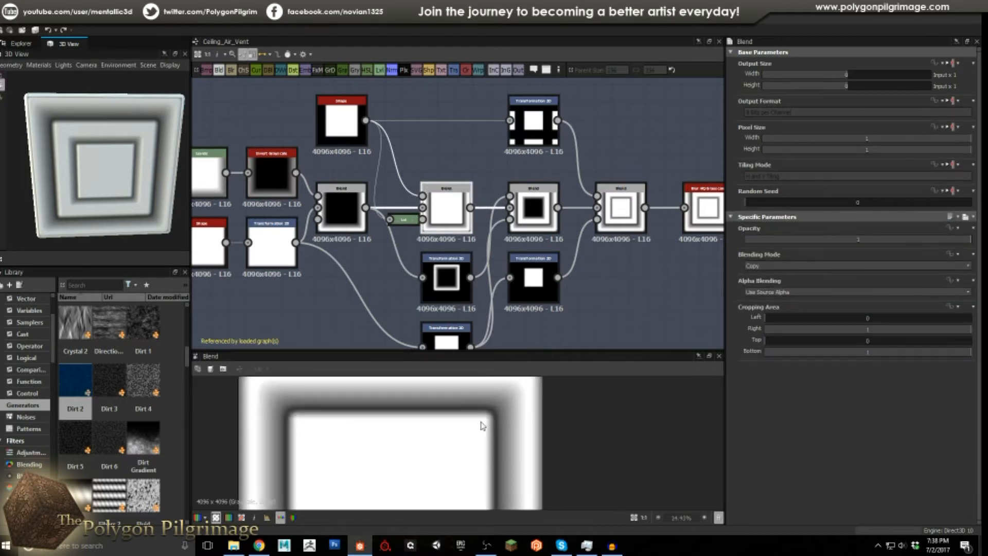
pyautogui.moveTo(461, 290); pyautogui.dragTo(459, 256, button='middle')
pyautogui.moveTo(574, 239); pyautogui.dragTo(534, 245, button='middle')
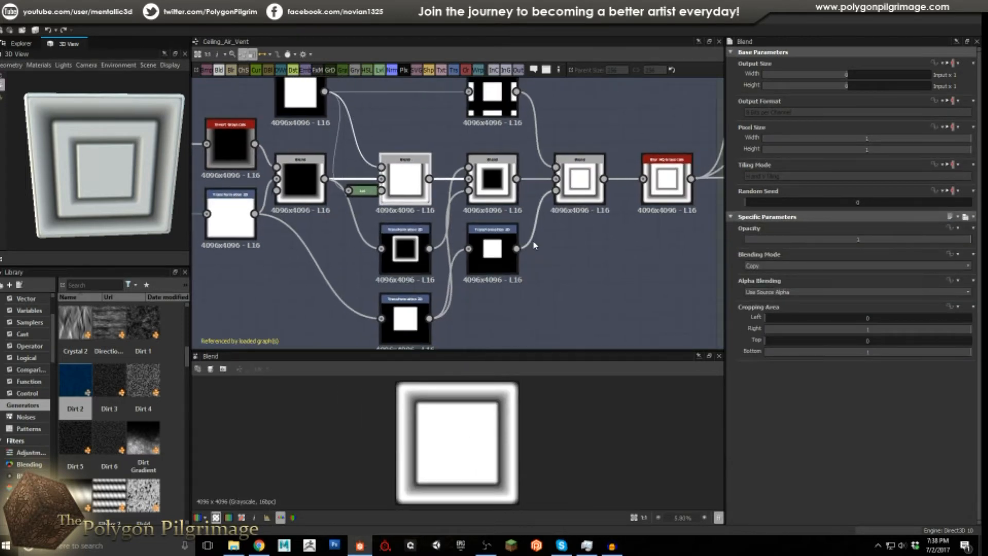
# Compare the second Copy Blend's nested frame result with the preceding Blend
pyautogui.doubleClick(498, 183)
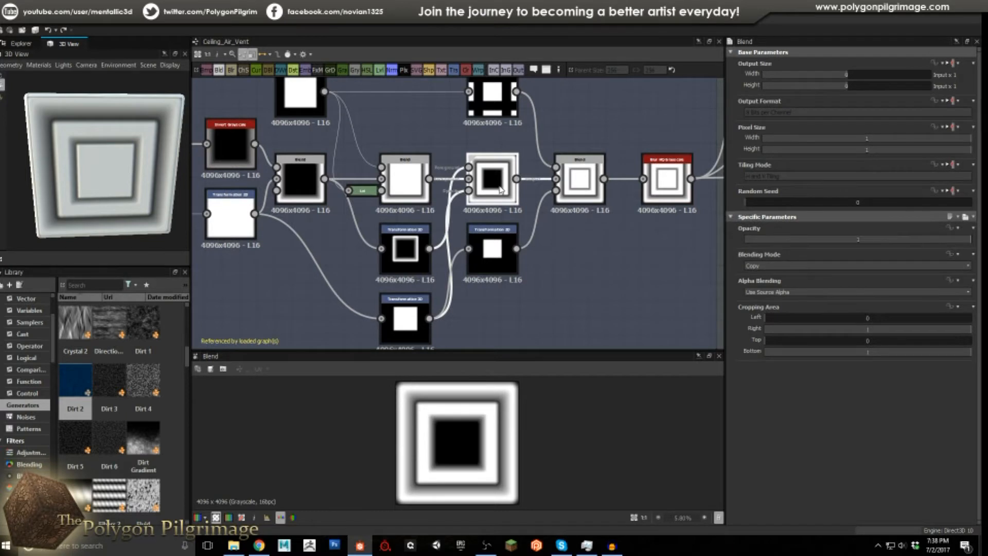
pyautogui.scroll(1, 497, 186)
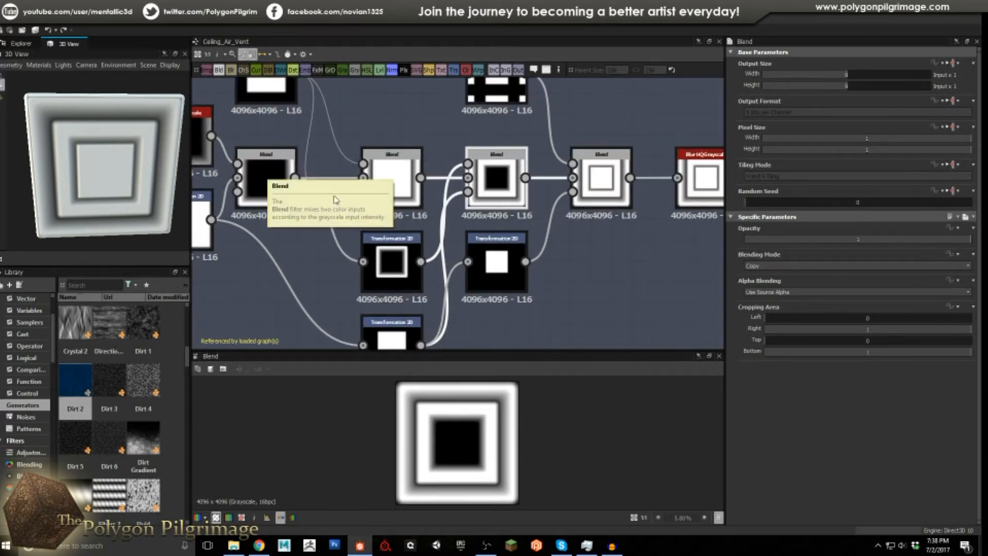
pyautogui.scroll(-1, 410, 241)
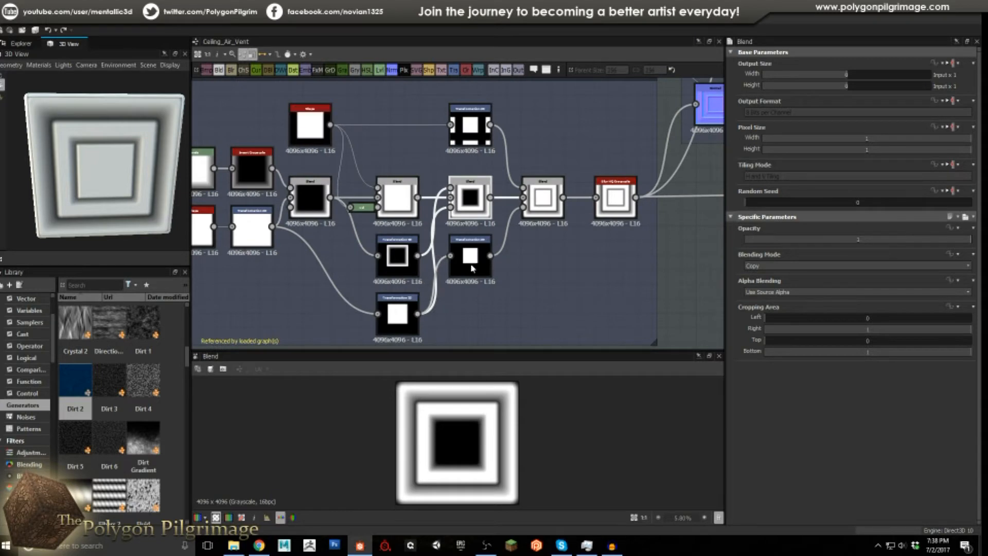
pyautogui.scroll(1, 451, 205)
pyautogui.click(373, 195)
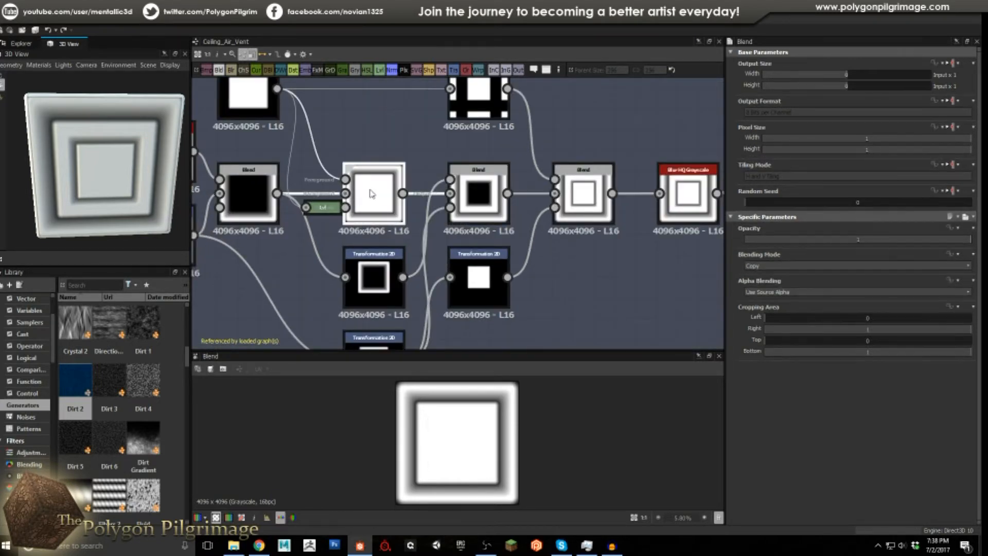
pyautogui.click(478, 195)
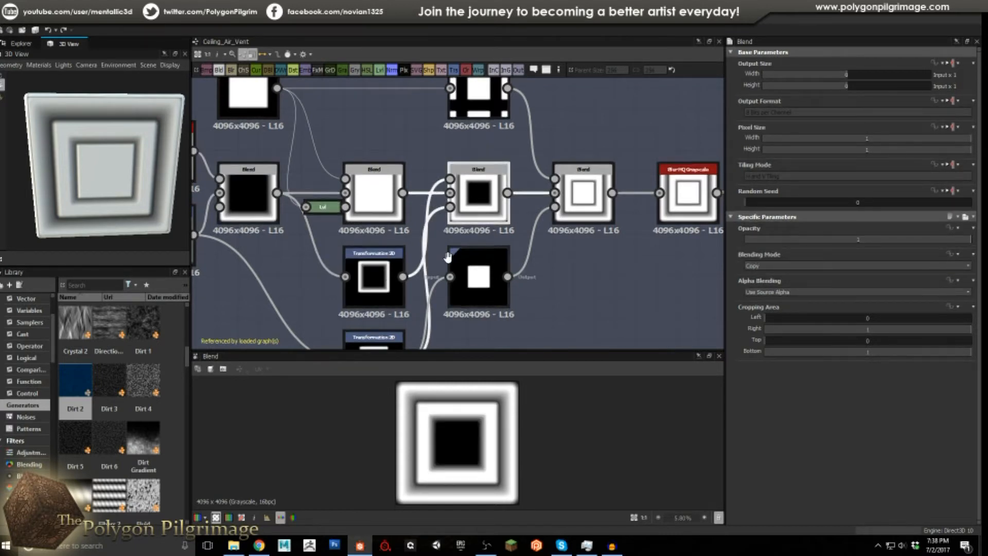
# Trace the second Copy Blend's mask through the lower Transformation 2D to its source and return to the Blend
pyautogui.press('f')
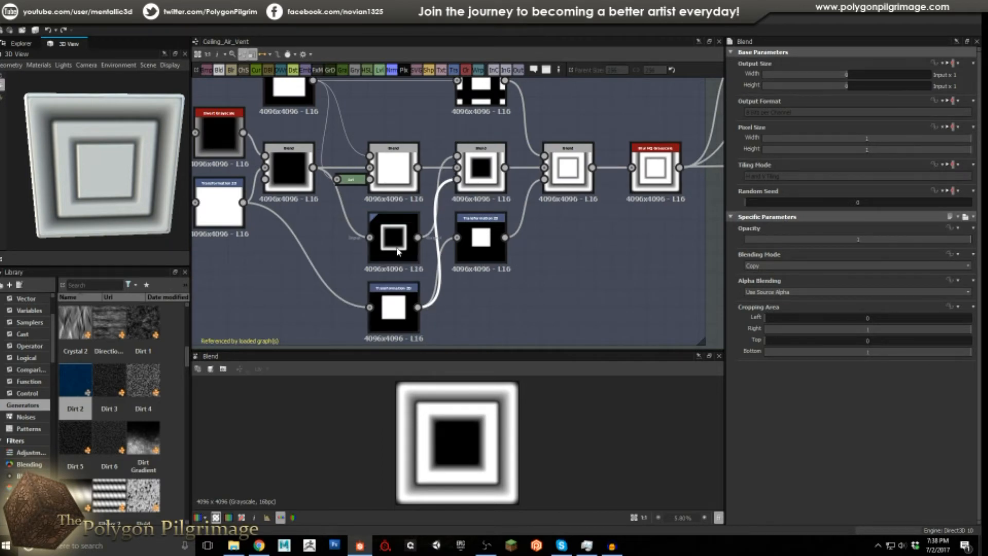
pyautogui.click(401, 311)
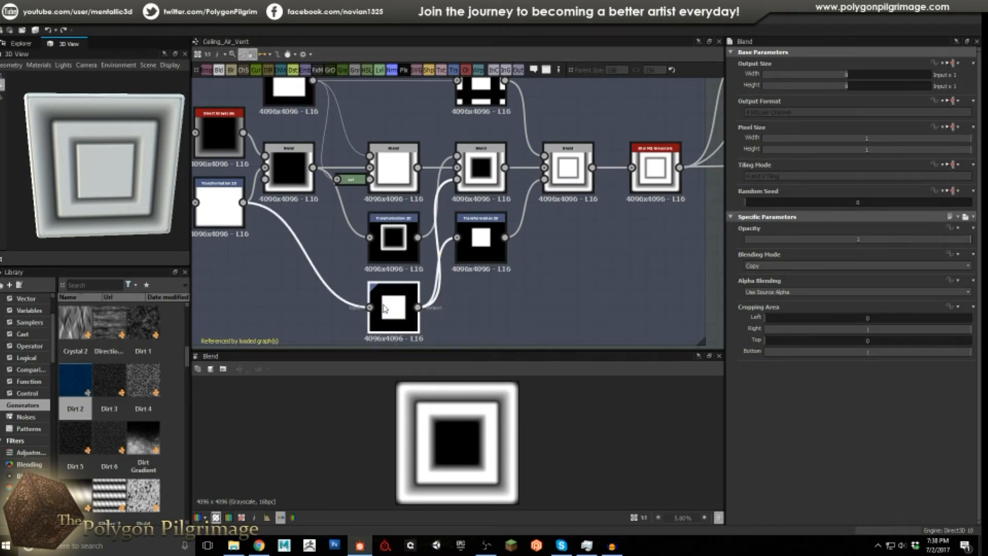
pyautogui.click(220, 205)
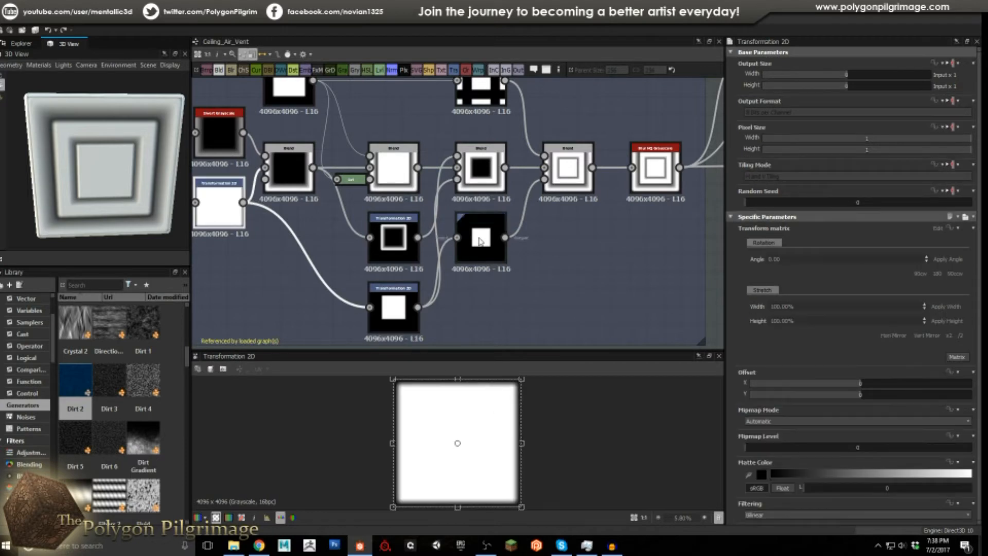
pyautogui.click(492, 183)
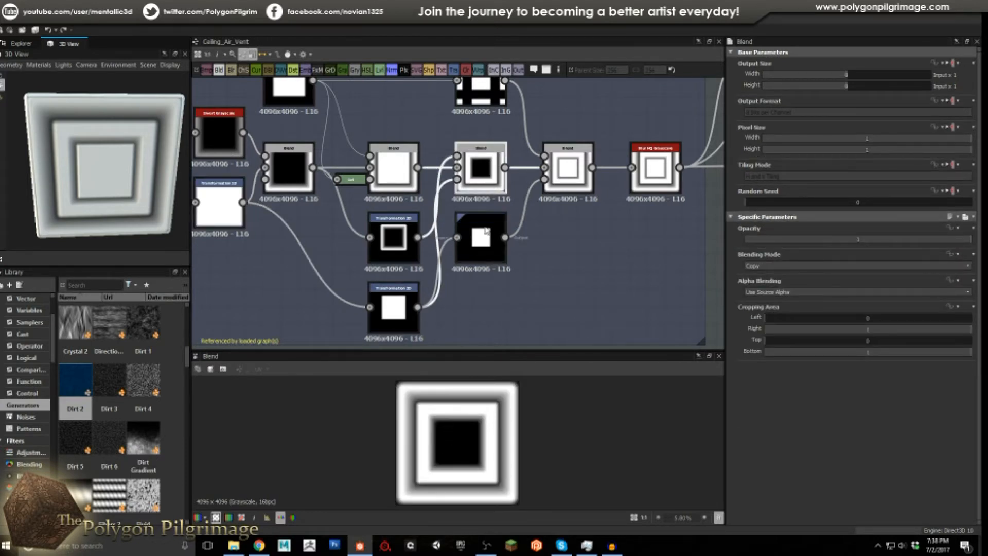
# Inspect the upper Shape node and the Transformation 2D that feeds the final Blend's foreground
pyautogui.moveTo(513, 155); pyautogui.dragTo(490, 194, button='middle')
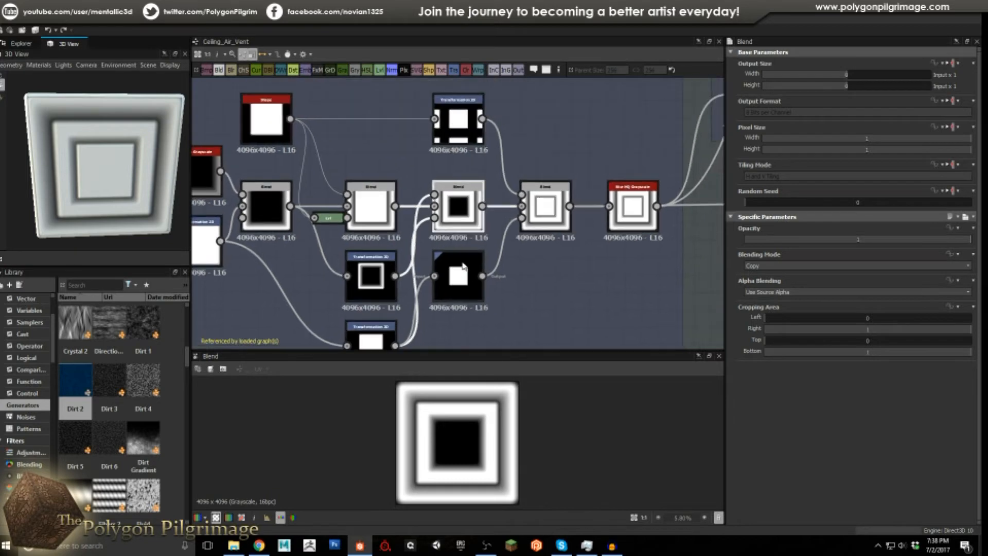
pyautogui.click(265, 121)
pyautogui.click(445, 131)
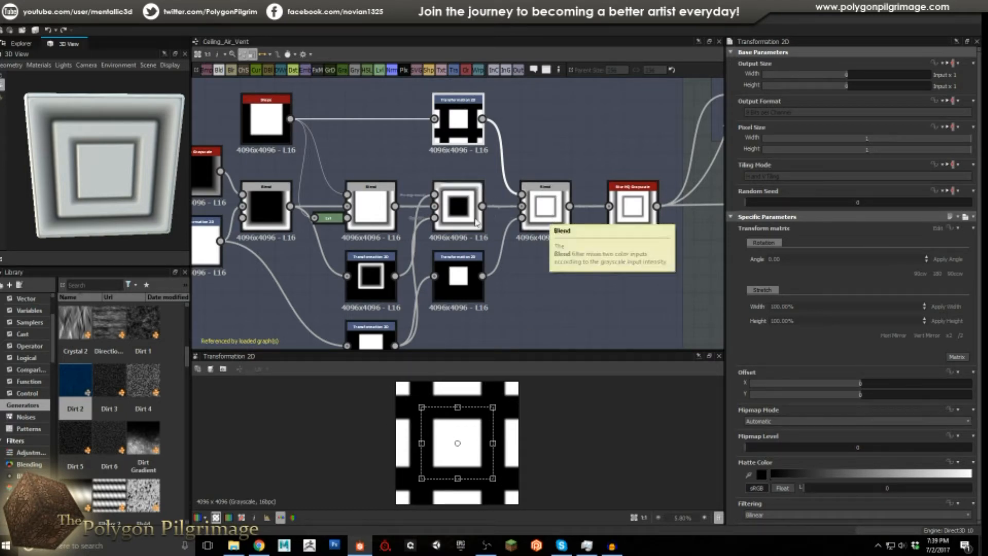
# Inspect the final Blend's result and the Transformation 2D masking it, and line that node up beneath the preceding Blend
pyautogui.doubleClick(546, 206)
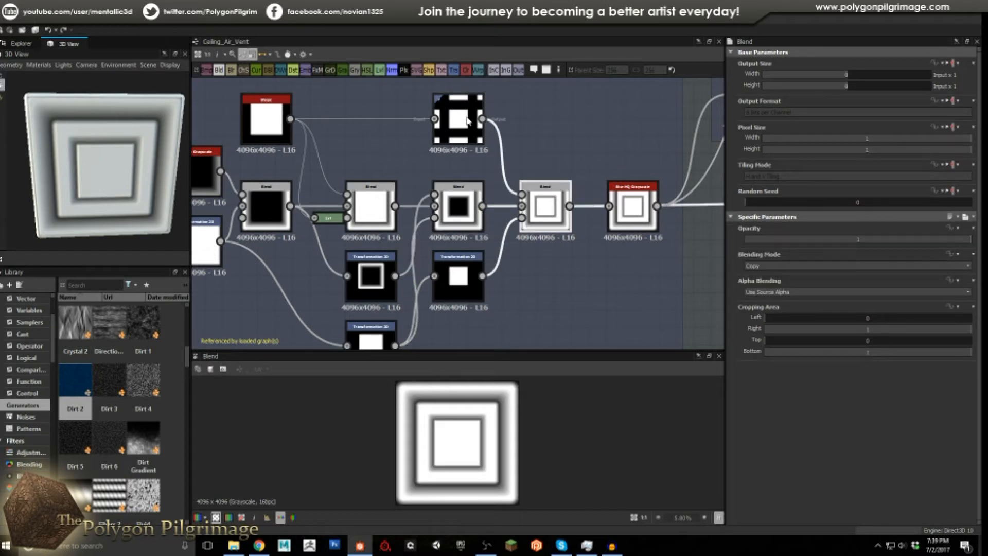
pyautogui.scroll(3, 479, 434)
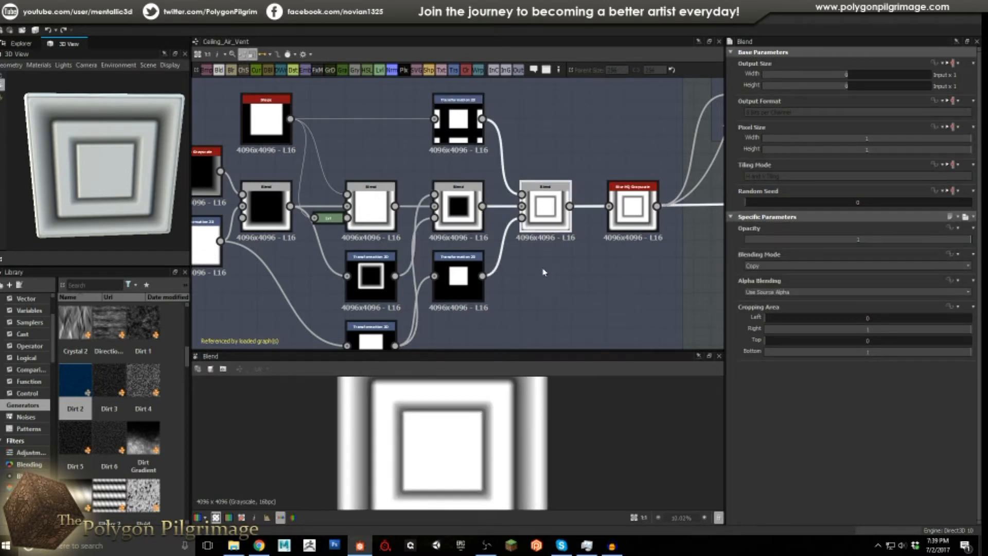
pyautogui.moveTo(490, 278); pyautogui.dragTo(496, 250, button='middle')
pyautogui.doubleClick(465, 248)
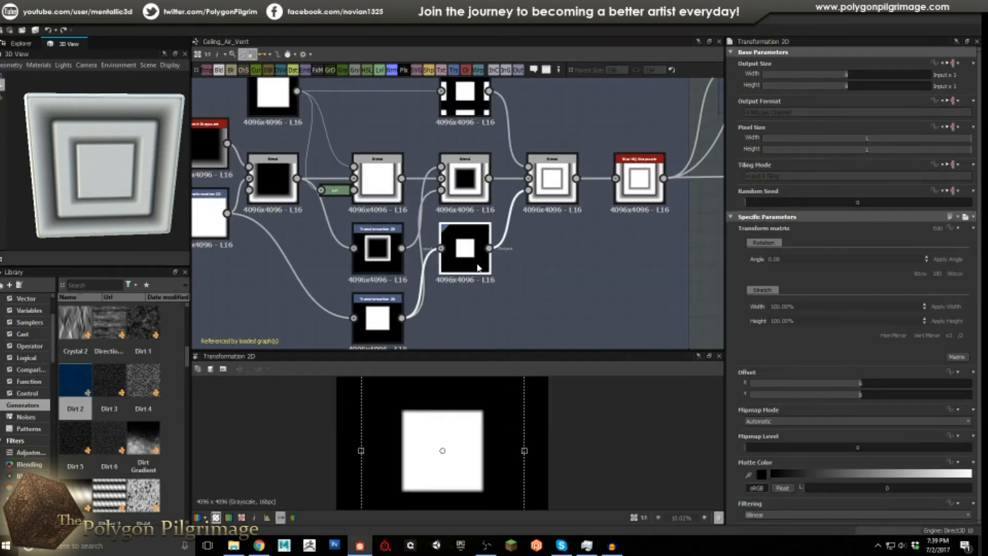
pyautogui.scroll(-2, 467, 281)
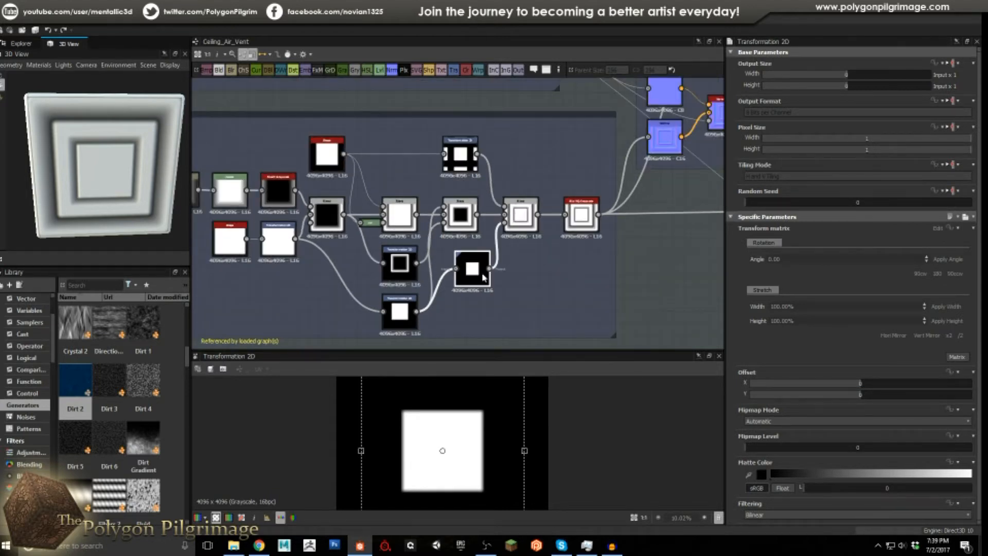
pyautogui.moveTo(471, 267); pyautogui.dragTo(471, 278)
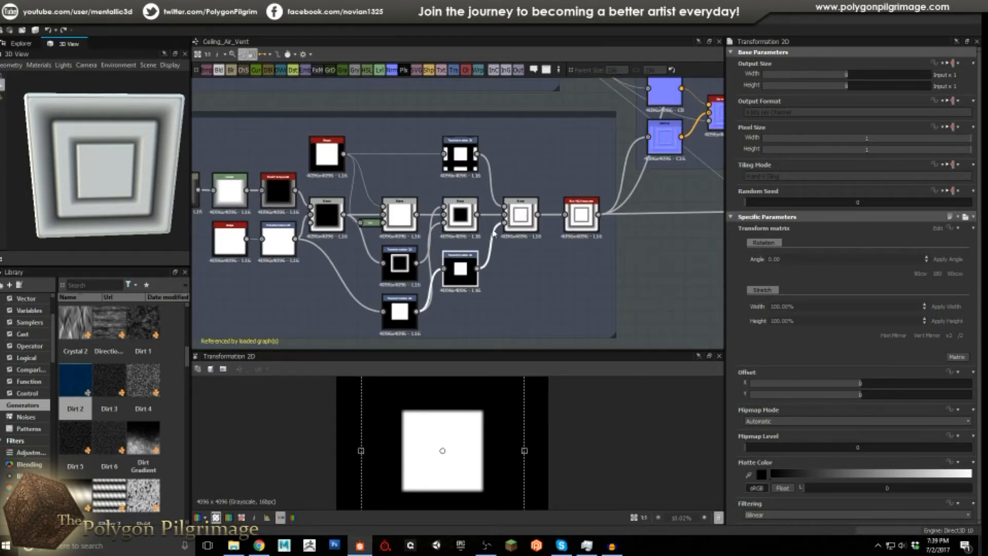
# Compare the final Blend's result with a close view of the Blur HQ Grayscale node that follows it
pyautogui.scroll(2, 510, 216)
pyautogui.click(528, 218)
pyautogui.doubleClick(528, 218)
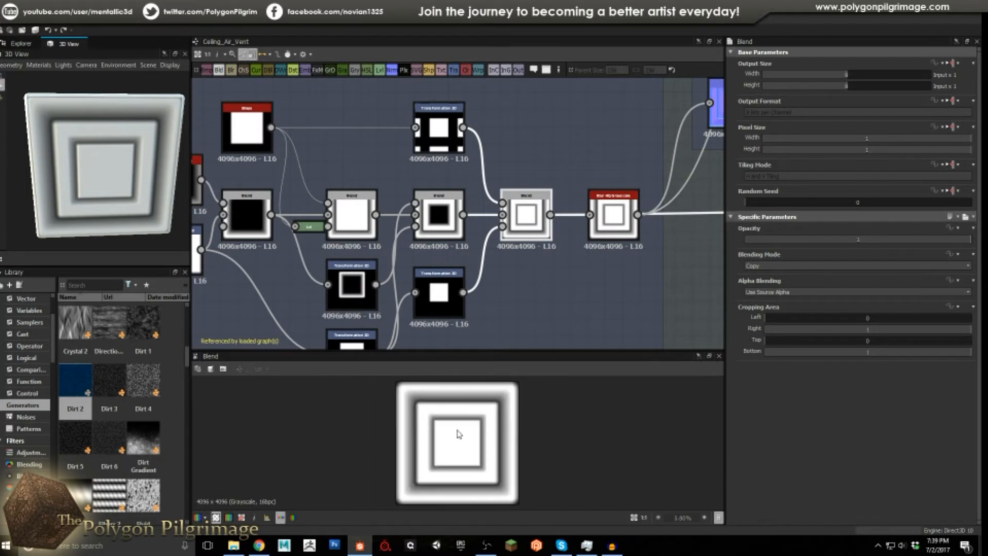
pyautogui.click(607, 216)
pyautogui.doubleClick(607, 217)
pyautogui.scroll(4, 435, 468)
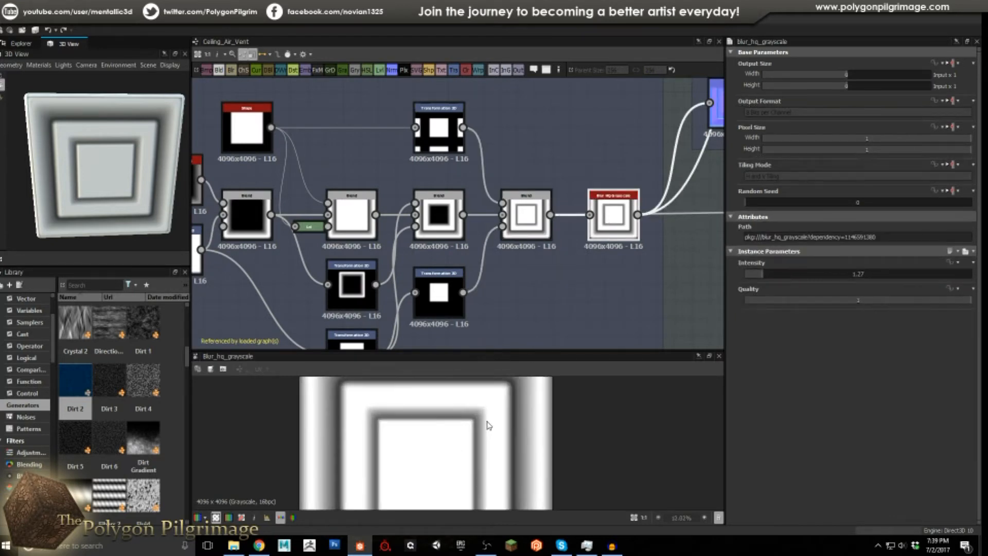
# Compare the final Blend node's output with the Blur HQ Grayscale result at the inner frame's corner
pyautogui.click(536, 225)
pyautogui.doubleClick(535, 225)
pyautogui.scroll(3, 453, 414)
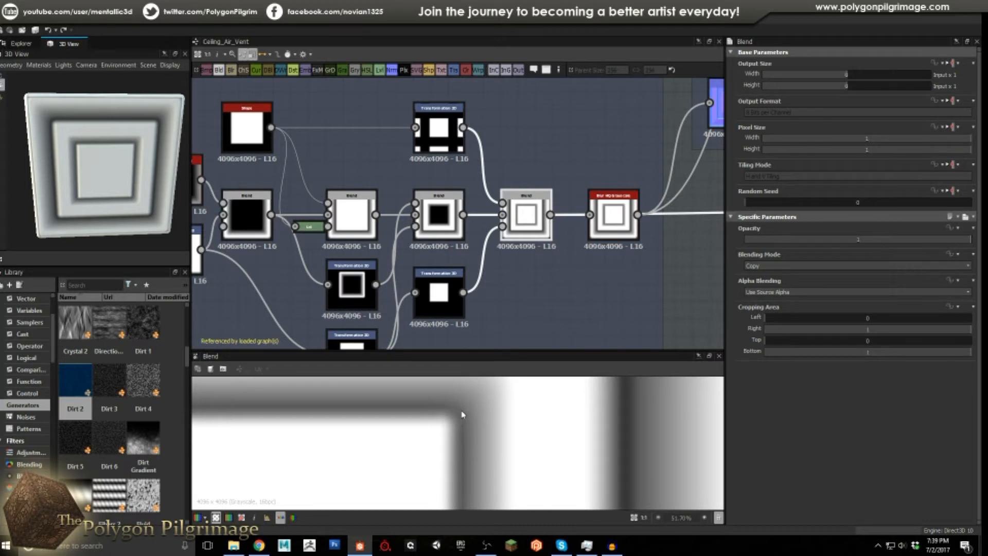
pyautogui.doubleClick(612, 216)
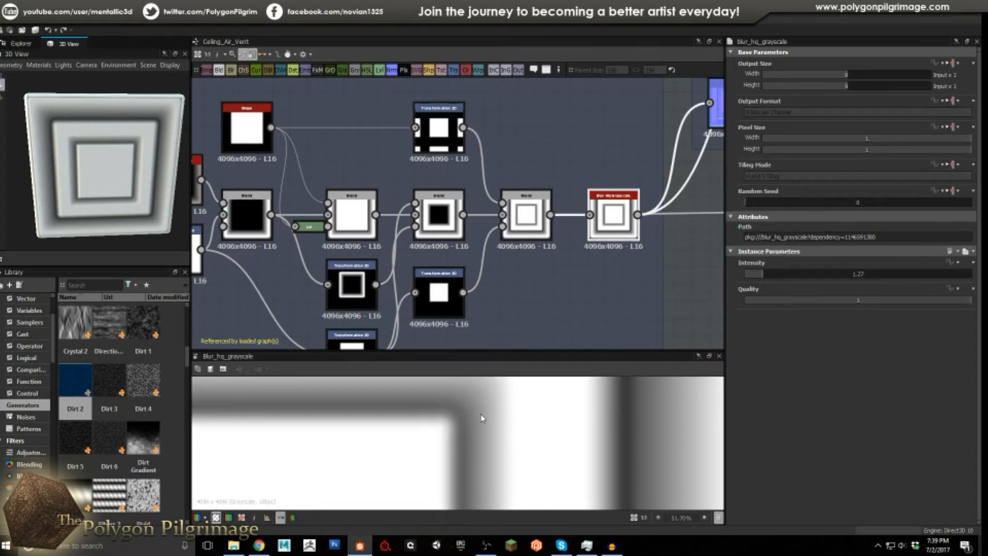
pyautogui.scroll(-12, 483, 417)
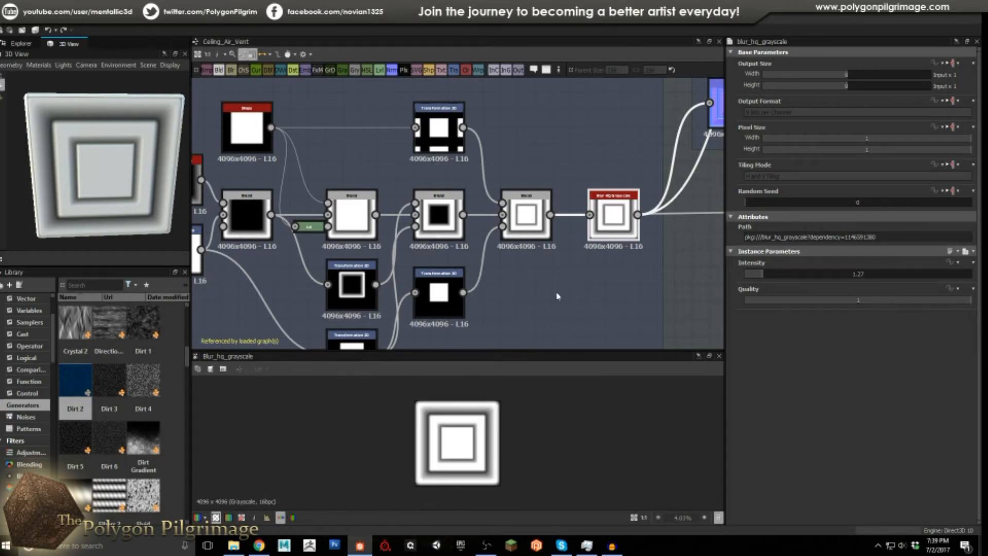
# Preview the Blend node inside the Combine frame of the ceiling air vent graph
pyautogui.scroll(-5, 532, 335)
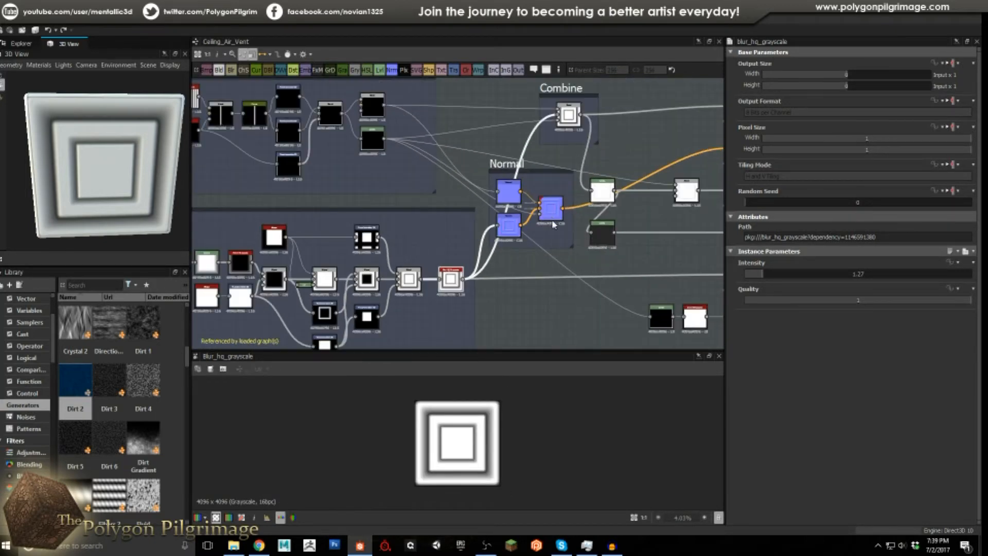
pyautogui.scroll(2, 550, 221)
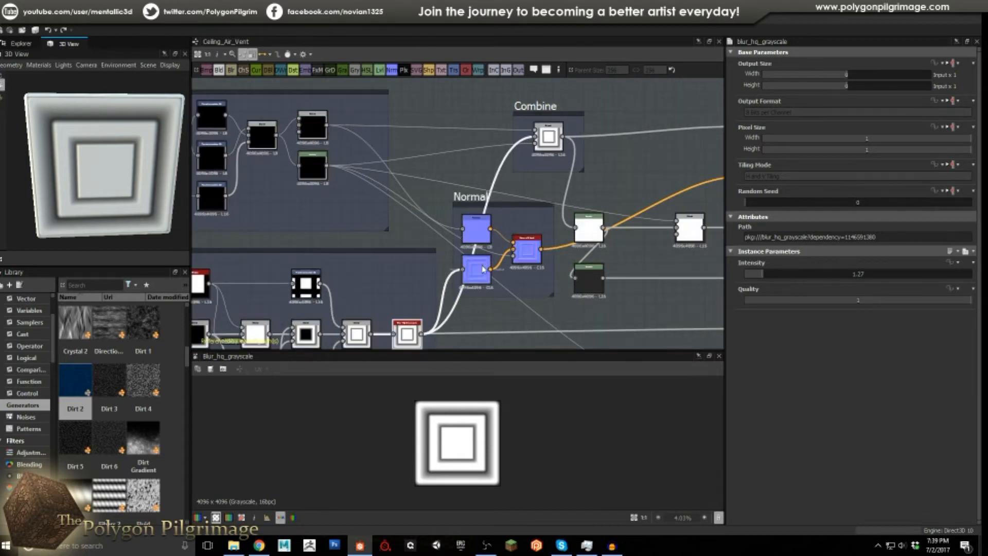
pyautogui.click(549, 138)
pyautogui.scroll(1, 514, 391)
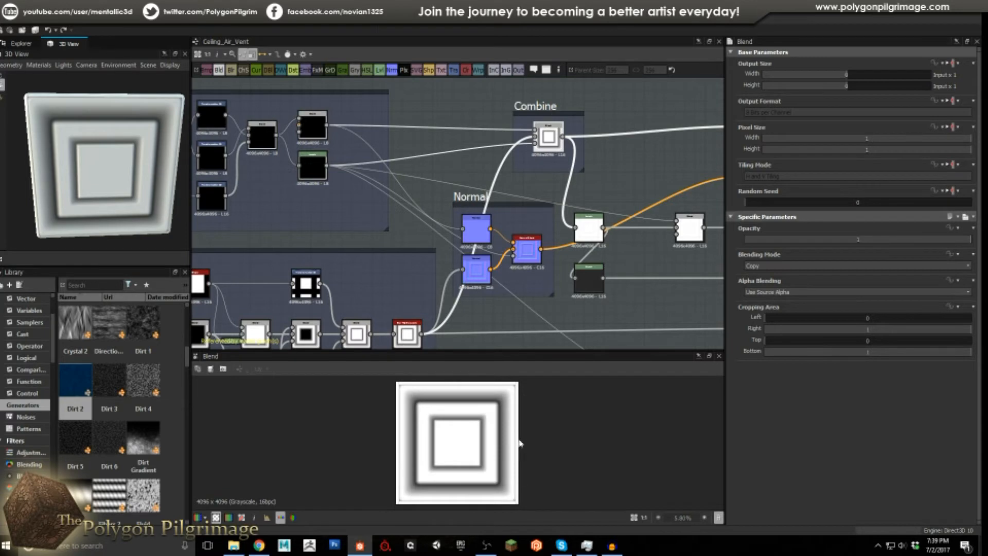
# Preview the vent shape's Normal node and the Normal Blend node in the Normal frame
pyautogui.scroll(2, 485, 262)
pyautogui.click(469, 275)
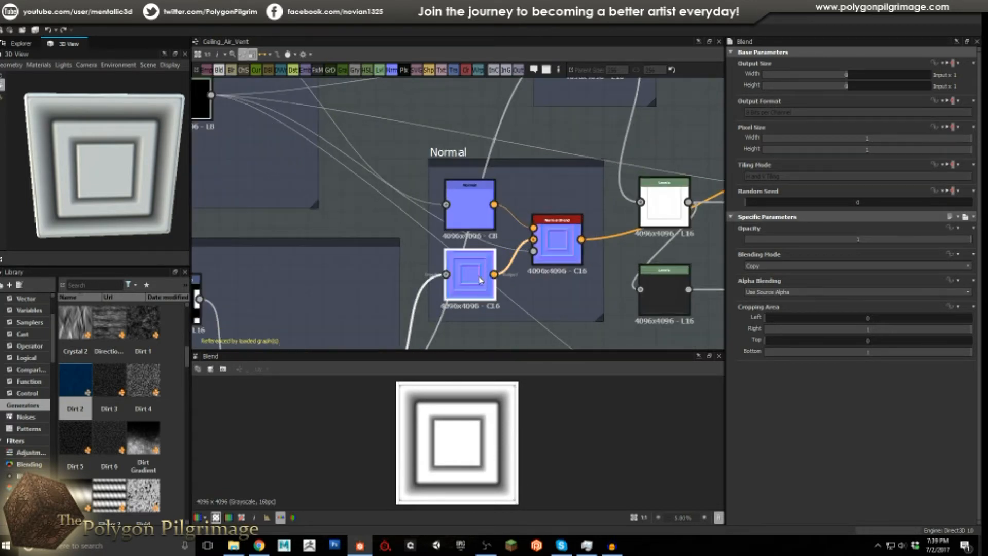
pyautogui.click(552, 248)
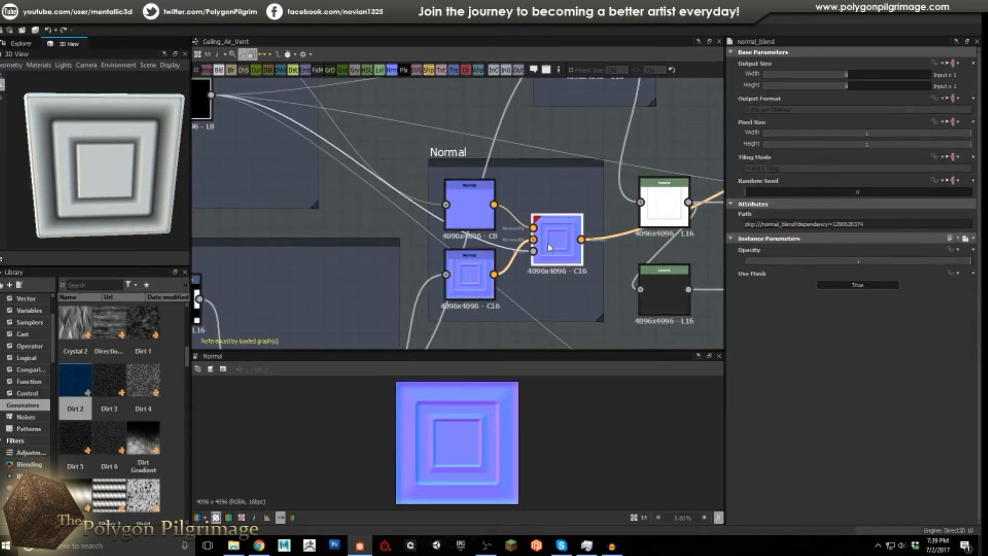
pyautogui.scroll(1, 508, 386)
pyautogui.scroll(-4, 516, 231)
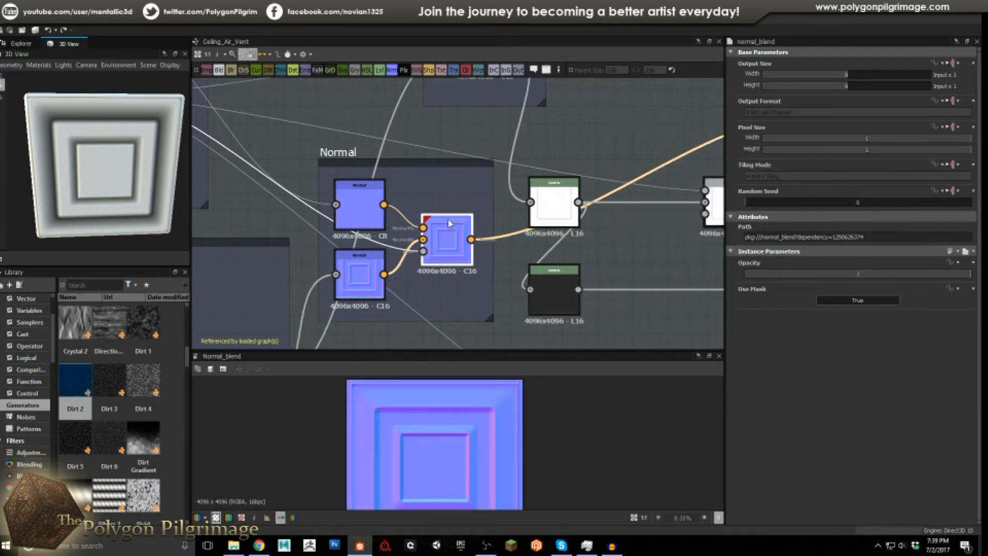
# Move the roughness Levels node next to the Blend node that feeds Roughness, and preview that Blend's output
pyautogui.scroll(3, 516, 231)
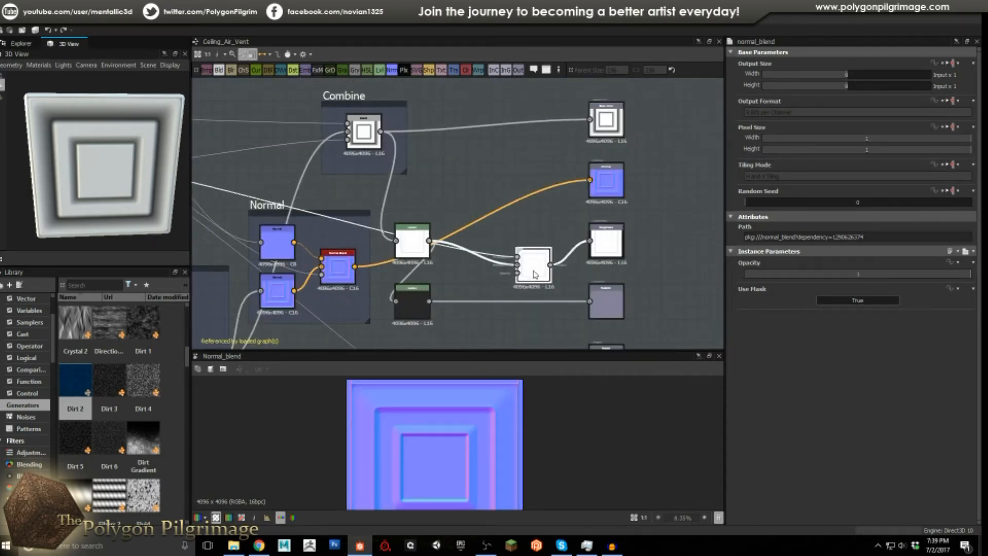
pyautogui.scroll(-2, 503, 247)
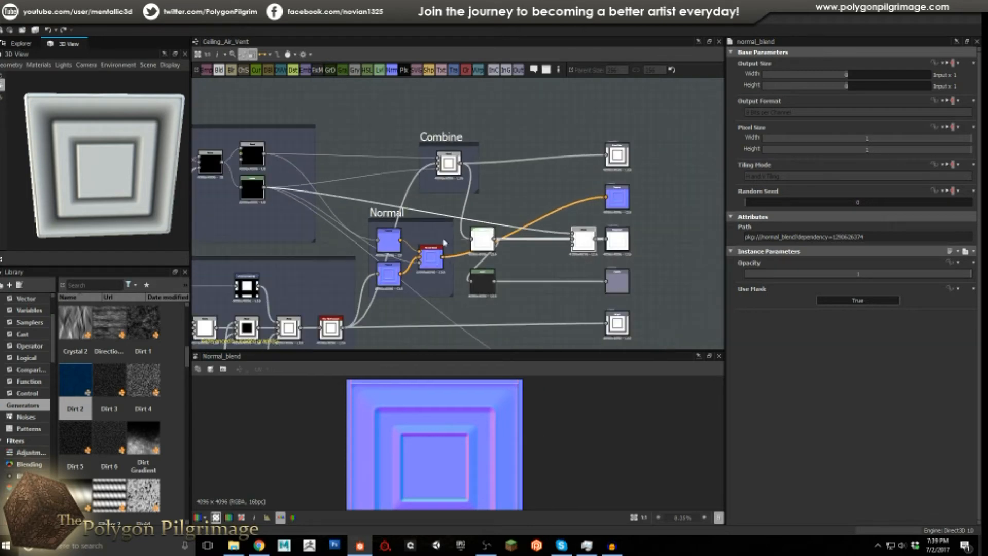
pyautogui.scroll(4, 579, 244)
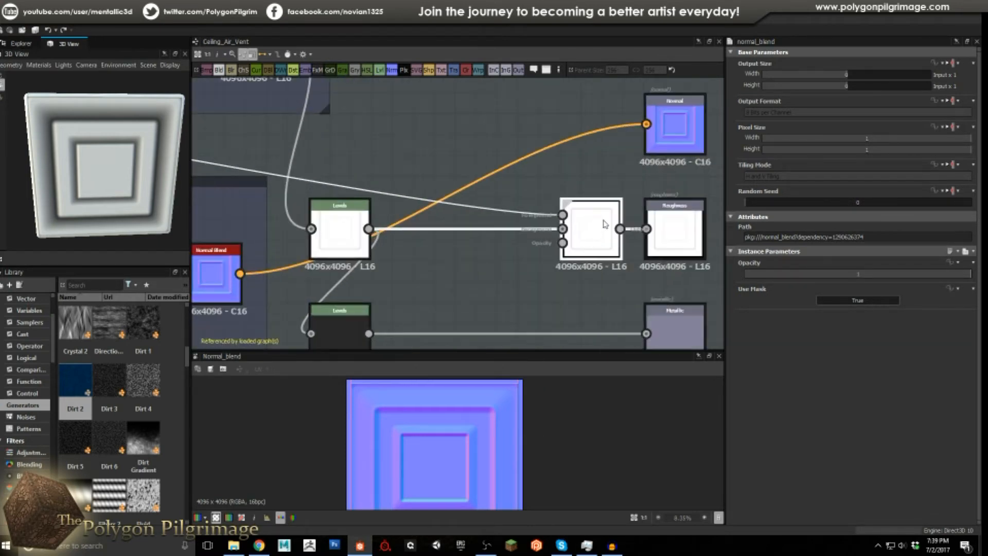
pyautogui.click(601, 227)
pyautogui.moveTo(357, 242); pyautogui.dragTo(506, 242)
pyautogui.click(592, 228)
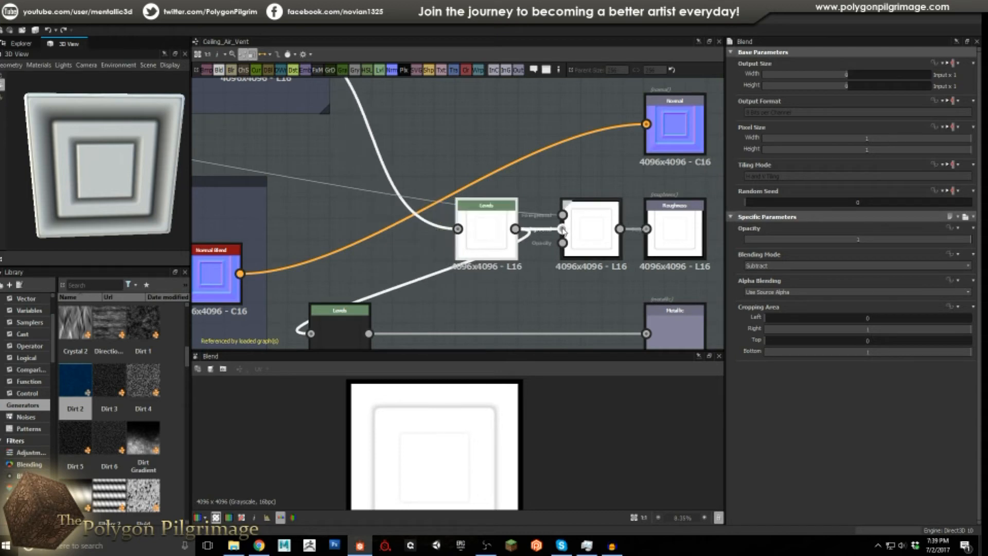
# Preview the Roughness output and check the vent material on the 3D model from a slightly different angle
pyautogui.click(677, 228)
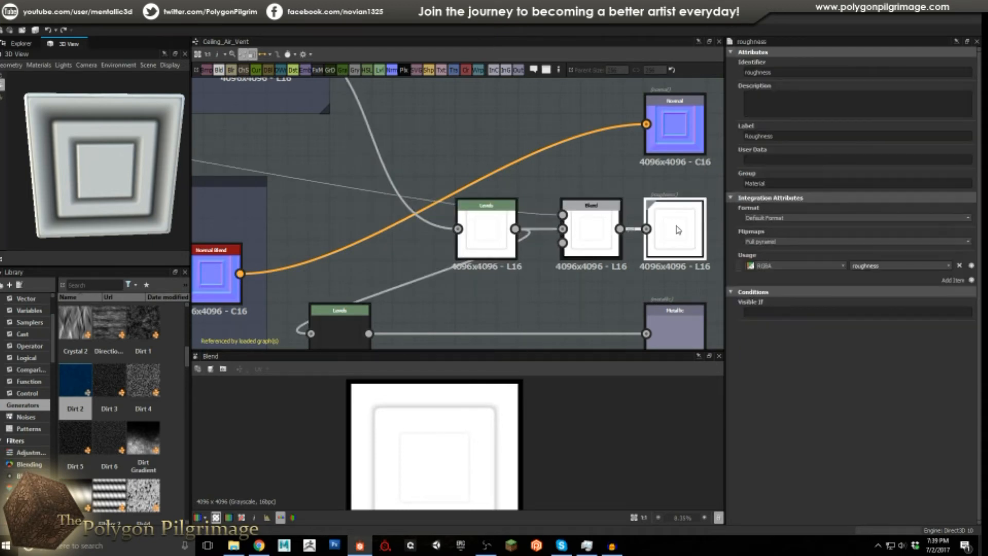
pyautogui.scroll(-1, 512, 412)
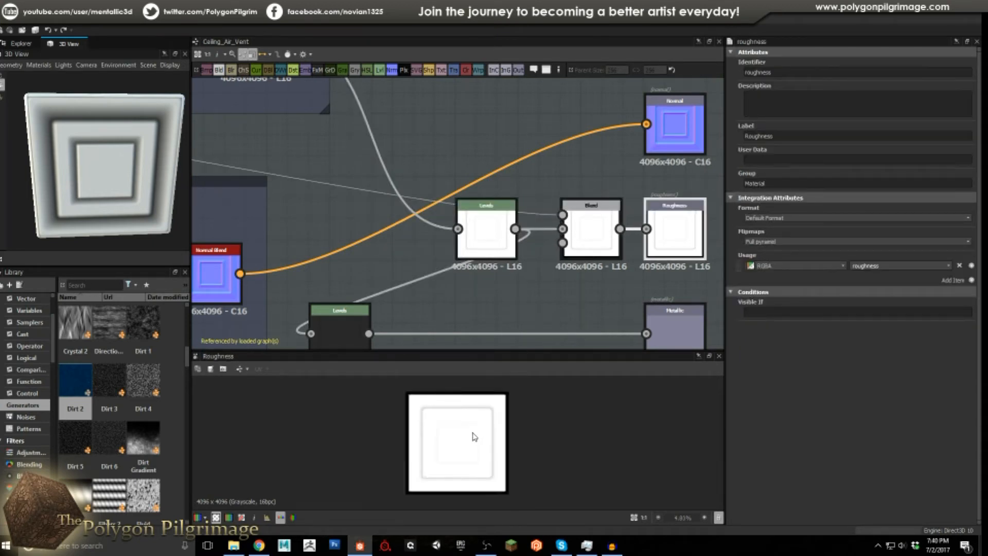
pyautogui.moveTo(153, 195); pyautogui.dragTo(138, 181)
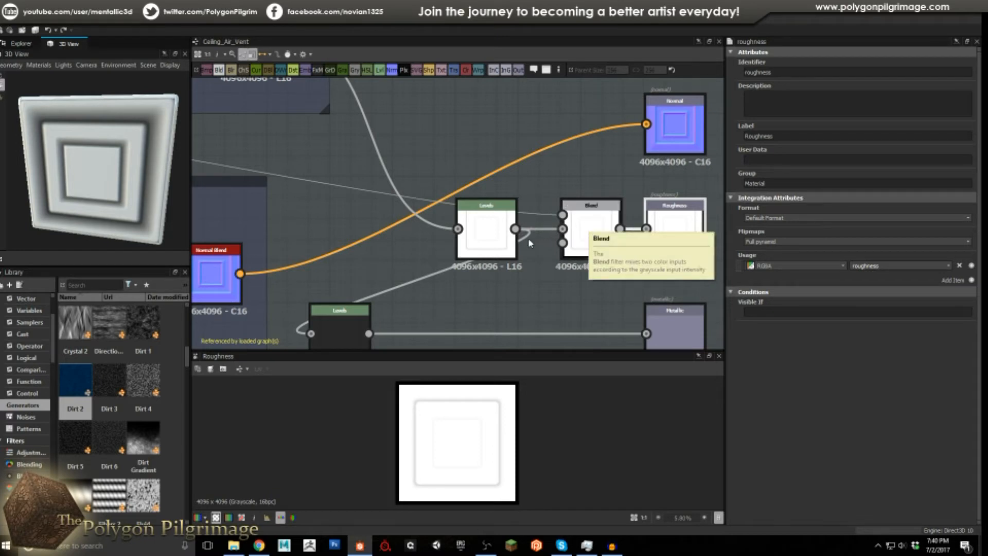
# Move the dark Levels node beside the Metallic output, directly beneath the roughness Blend, and preview its result
pyautogui.scroll(-3, 505, 232)
pyautogui.moveTo(421, 274); pyautogui.dragTo(428, 242, button='middle')
pyautogui.moveTo(429, 242); pyautogui.dragTo(572, 255)
pyautogui.scroll(3, 561, 254)
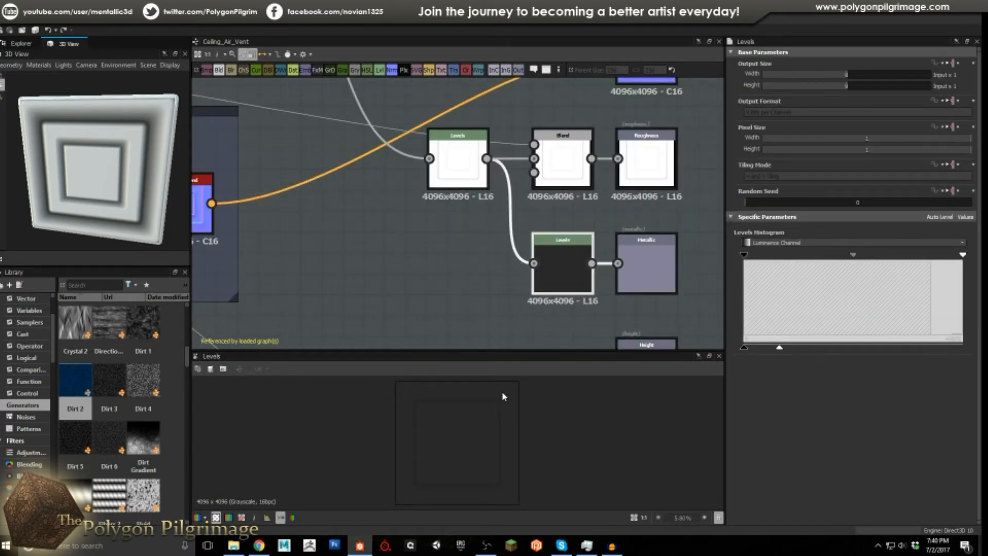
pyautogui.scroll(1, 491, 407)
pyautogui.scroll(2, 490, 407)
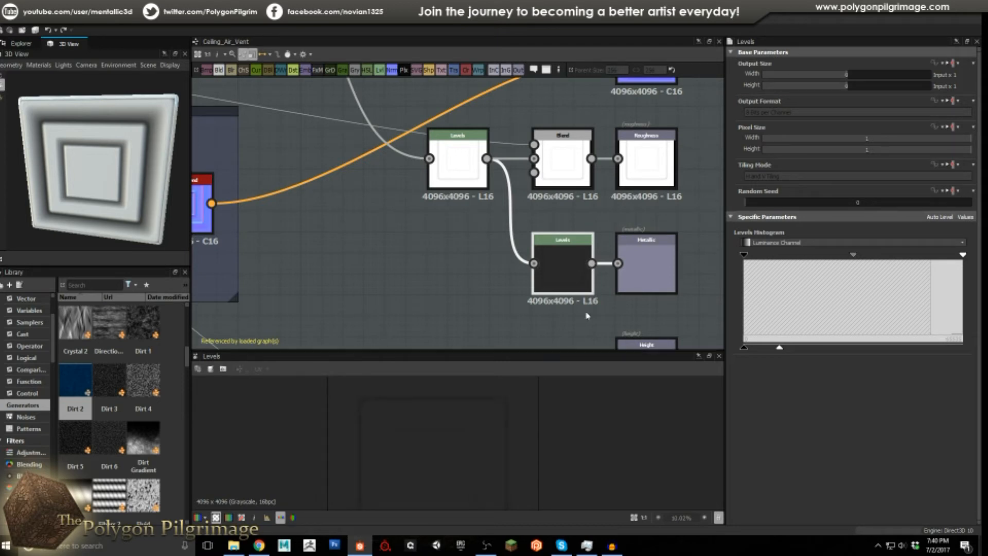
pyautogui.scroll(-3, 486, 236)
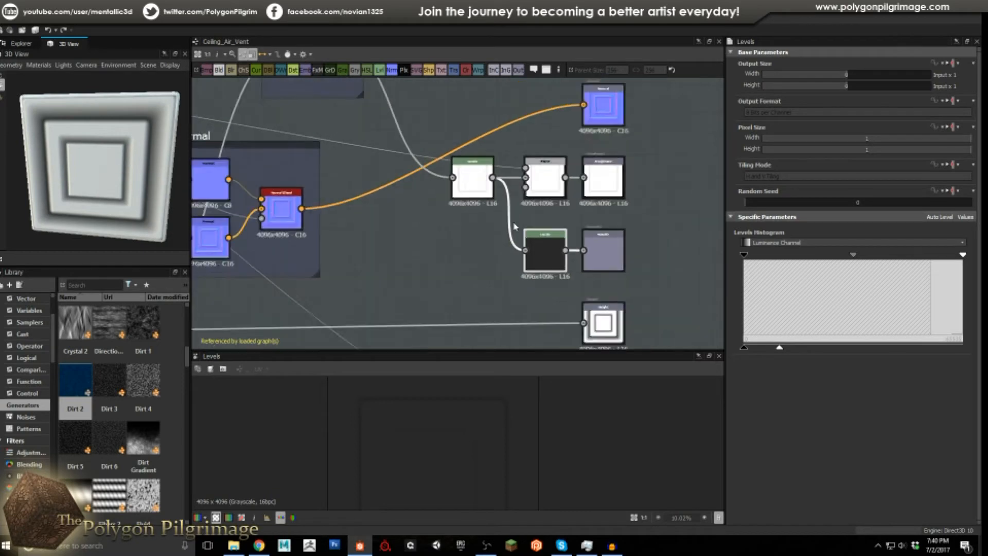
# Preview the vent shape's Blur HQ Grayscale node and the Height output it feeds
pyautogui.moveTo(486, 236); pyautogui.dragTo(556, 174, button='middle')
pyautogui.scroll(3, 570, 209)
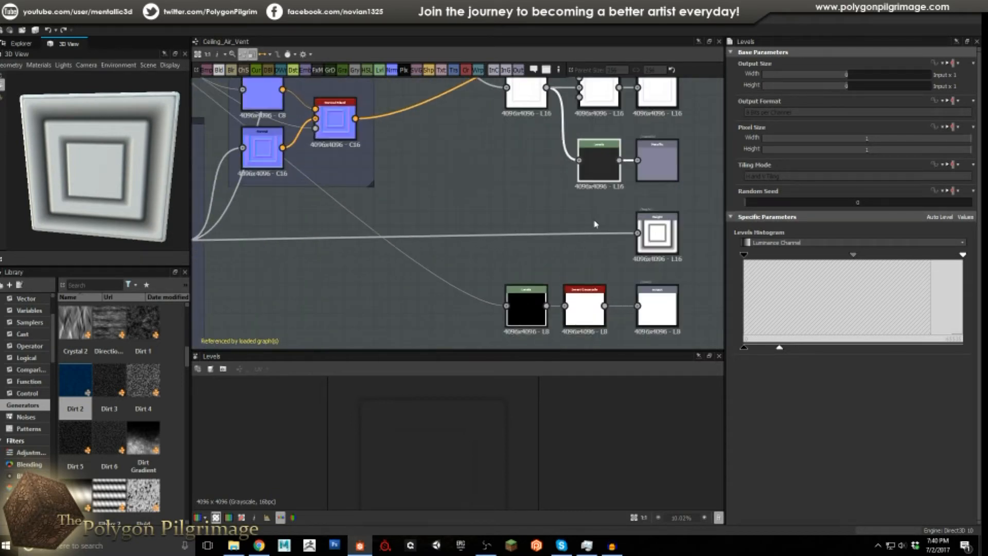
pyautogui.moveTo(570, 209); pyautogui.dragTo(644, 200, button='middle')
pyautogui.doubleClick(250, 235)
pyautogui.moveTo(543, 173); pyautogui.dragTo(373, 191, button='middle')
pyautogui.doubleClick(584, 244)
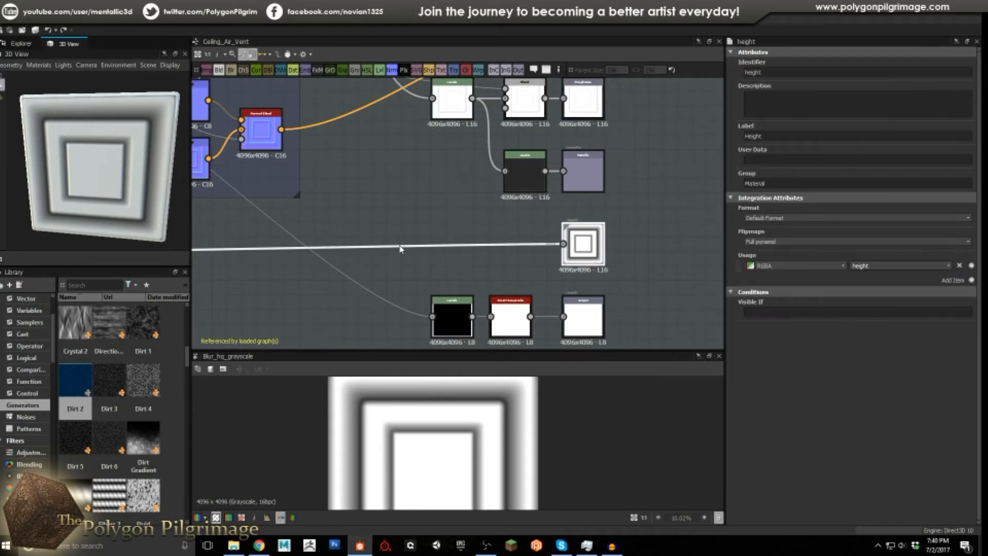
# Preview the Invert Grayscale node feeding the mask output and review the overall vent graph layout
pyautogui.moveTo(511, 295); pyautogui.dragTo(514, 263, button='middle')
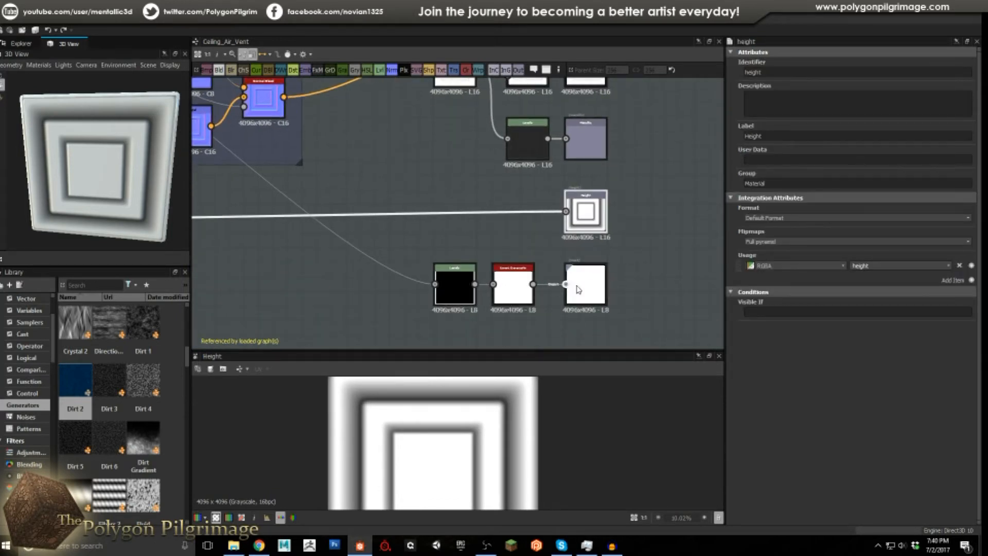
pyautogui.scroll(1, 473, 304)
pyautogui.scroll(1, 474, 303)
pyautogui.doubleClick(543, 280)
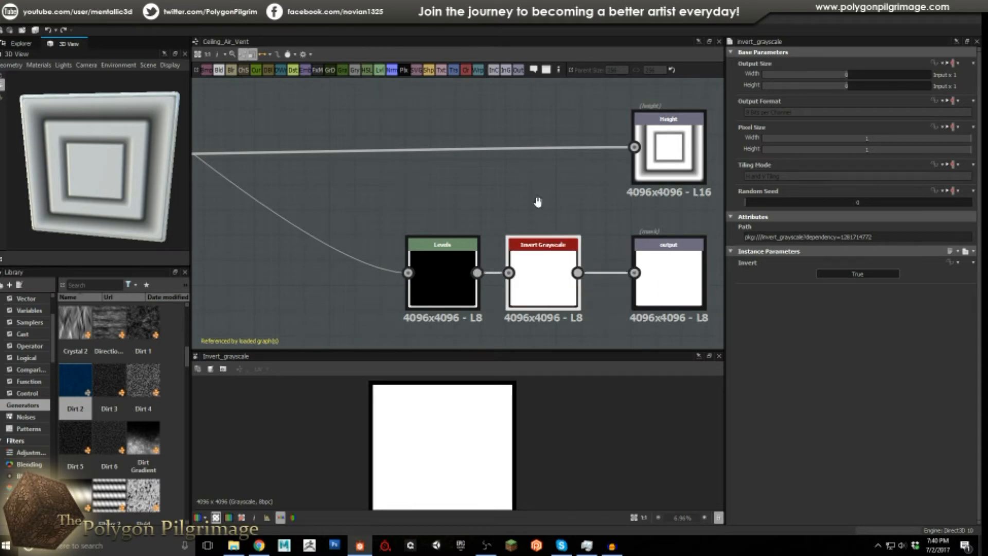
pyautogui.scroll(-3, 535, 236)
pyautogui.scroll(2, 519, 249)
pyautogui.scroll(-3, 490, 230)
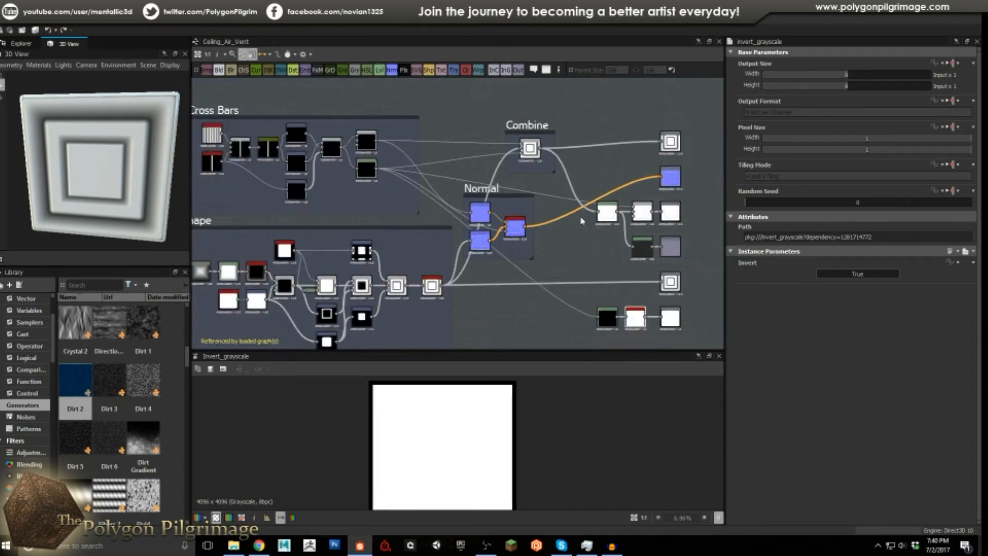
pyautogui.scroll(1, 532, 216)
# Examine the rocker light switch on the 3D model and preview the Gradient Linear 1 node that starts its build
pyautogui.moveTo(149, 167); pyautogui.dragTo(138, 167)
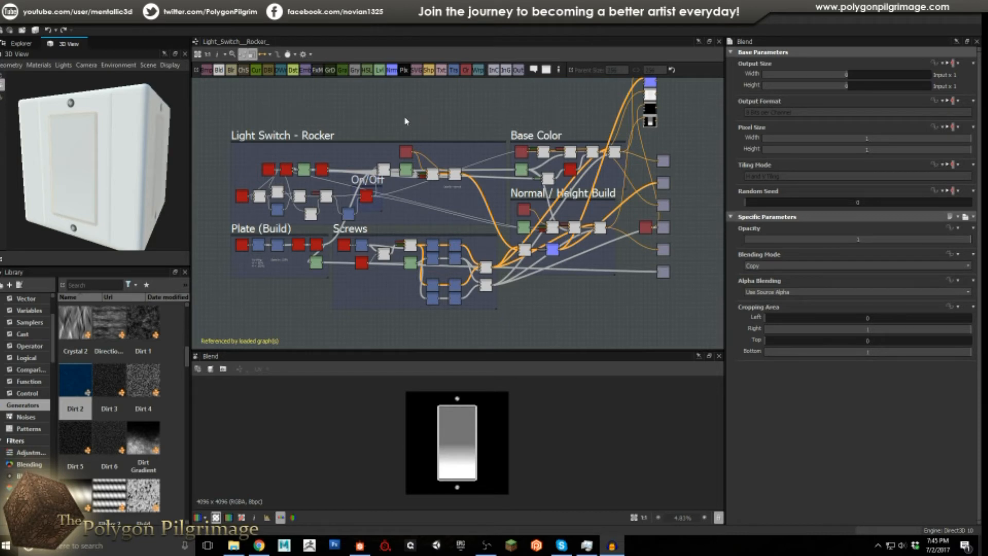
pyautogui.moveTo(103, 166)
pyautogui.mouseDown()
pyautogui.moveTo(114, 159)
pyautogui.moveTo(100, 175)
pyautogui.moveTo(109, 165)
pyautogui.mouseUp()
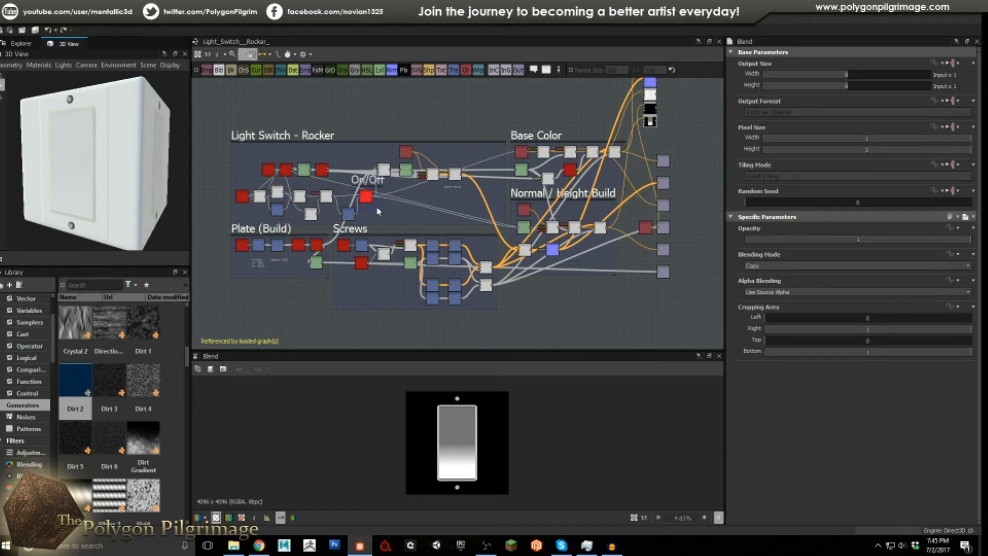
pyautogui.moveTo(301, 197); pyautogui.dragTo(356, 196, button='middle')
pyautogui.scroll(5, 357, 196)
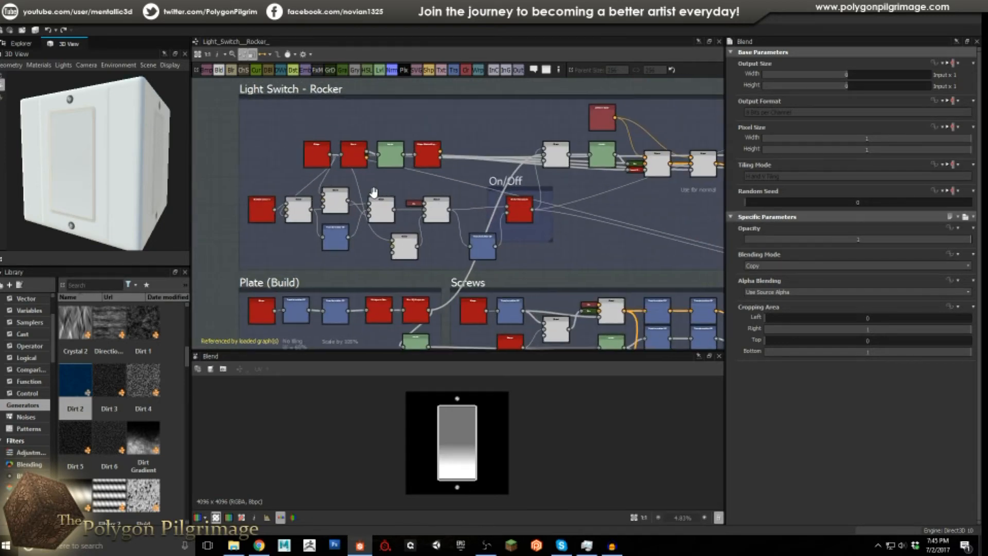
pyautogui.scroll(1, 329, 200)
pyautogui.click(236, 212)
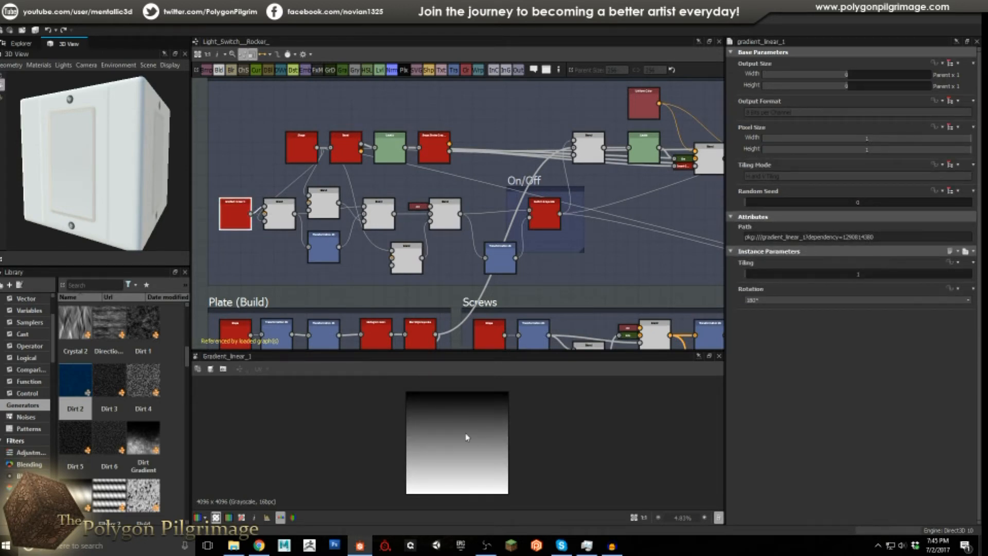
# Preview the Blend node after the linear gradient and the square Shape node that masks it
pyautogui.scroll(2, 272, 213)
pyautogui.click(282, 218)
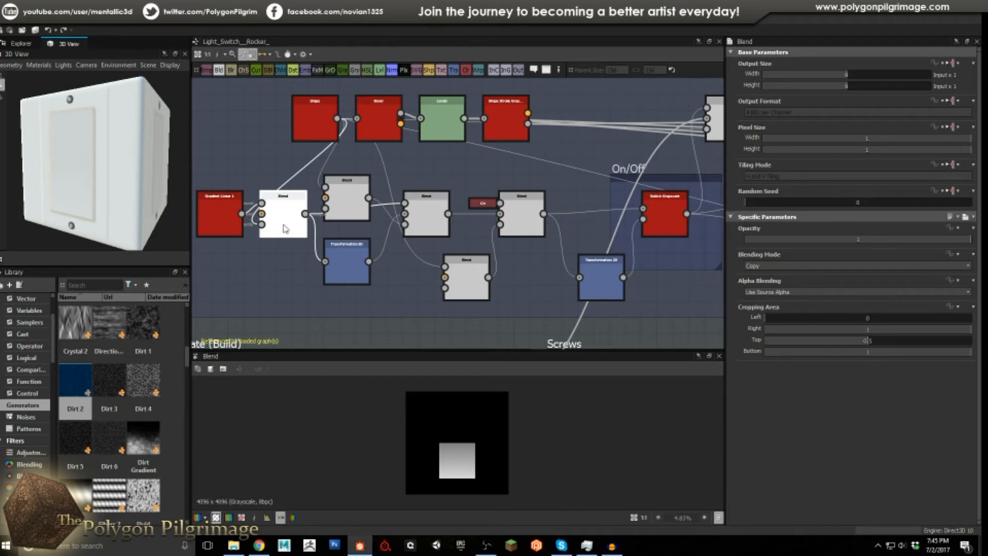
pyautogui.moveTo(284, 229); pyautogui.dragTo(292, 210, button='middle')
pyautogui.click(322, 103)
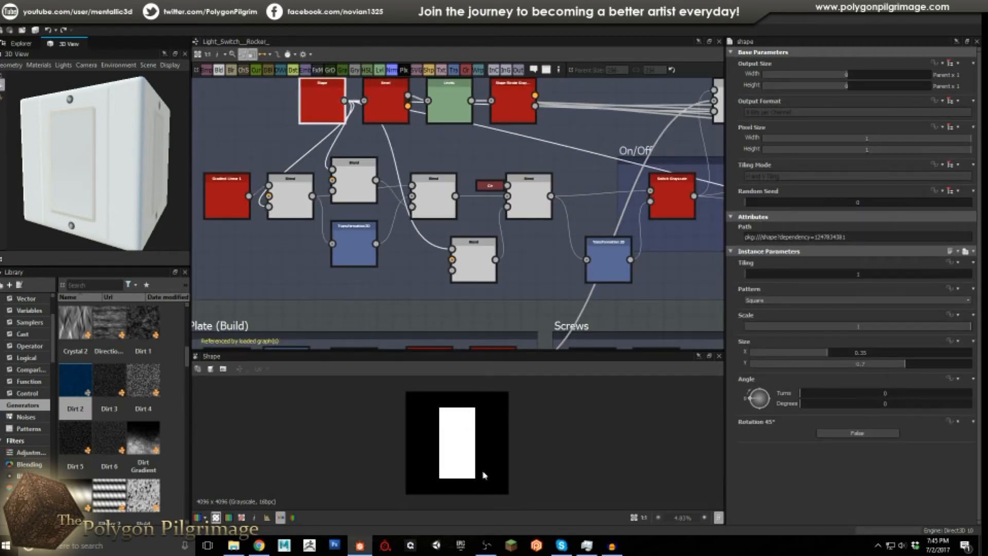
pyautogui.click(286, 194)
pyautogui.moveTo(320, 118); pyautogui.dragTo(300, 157, button='middle')
pyautogui.click(300, 157)
# Examine how the rocker shape passes through the Bevel, Levels and Shape Stroke Grayscale nodes
pyautogui.click(364, 139)
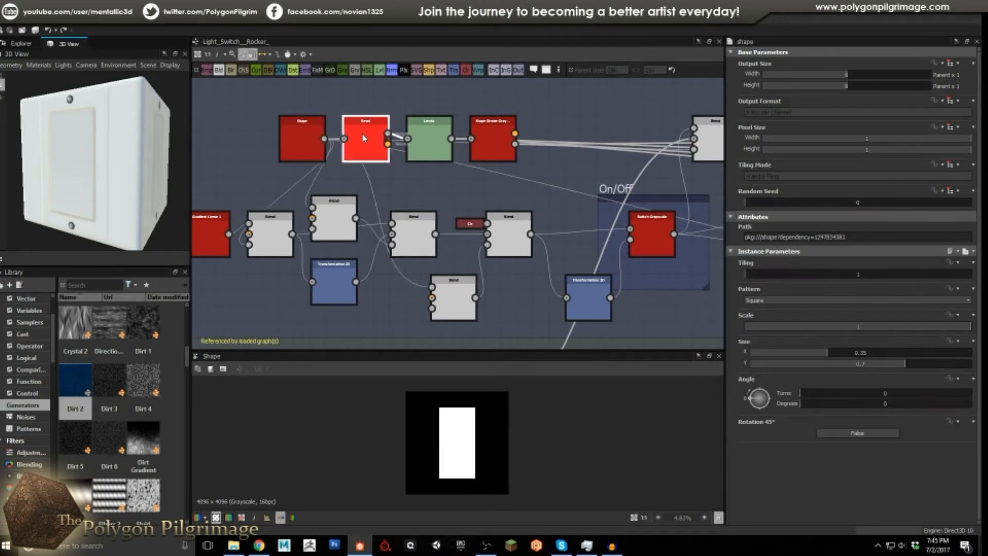
pyautogui.scroll(6, 474, 414)
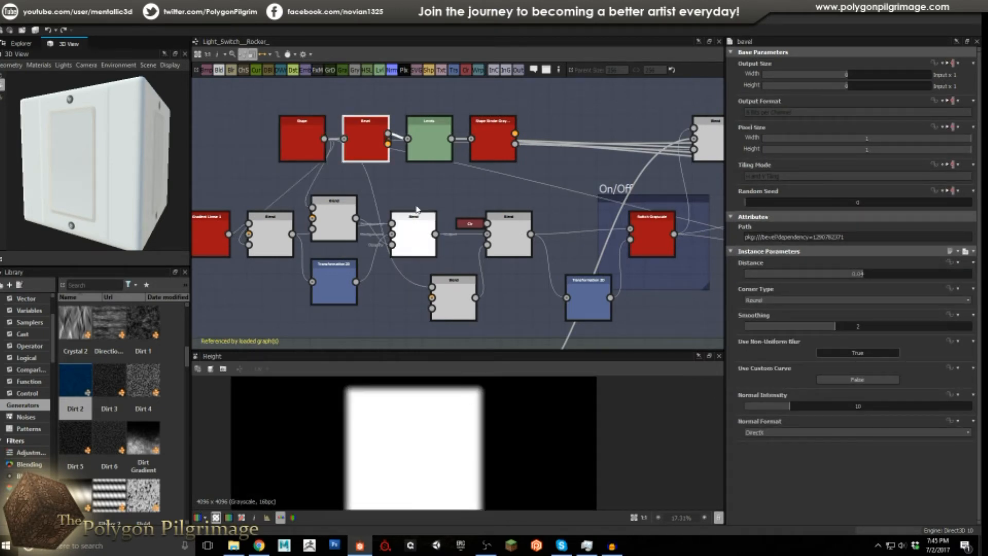
pyautogui.click(427, 138)
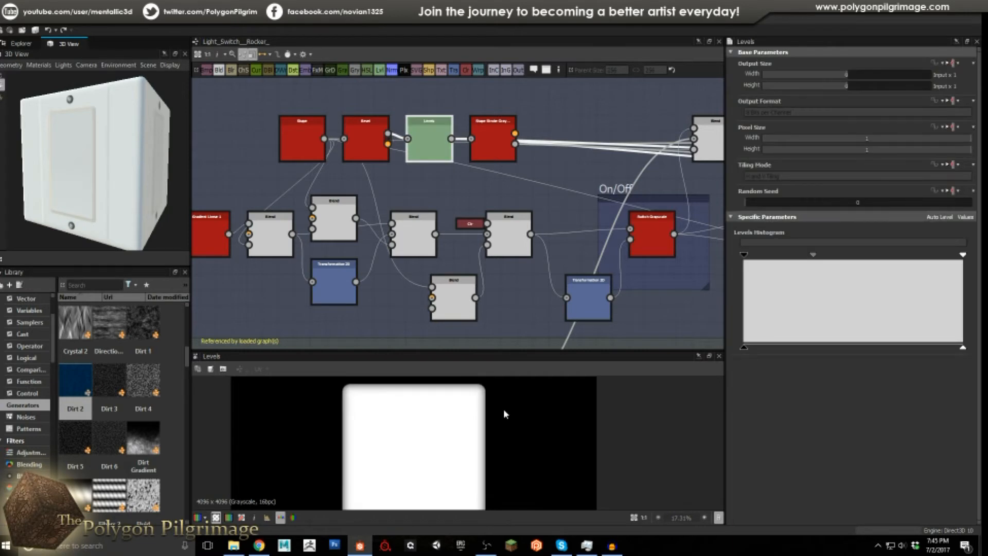
pyautogui.scroll(1, 488, 399)
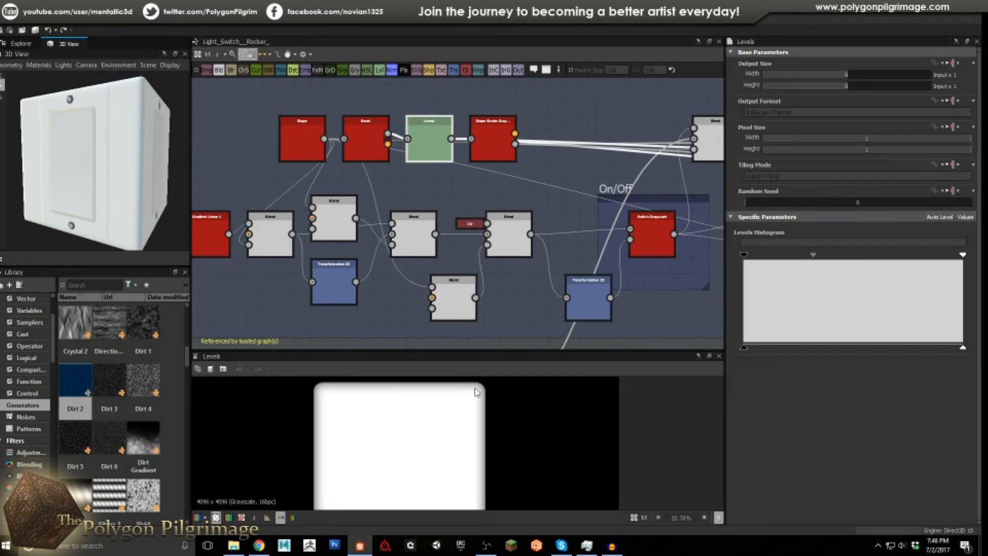
pyautogui.click(497, 149)
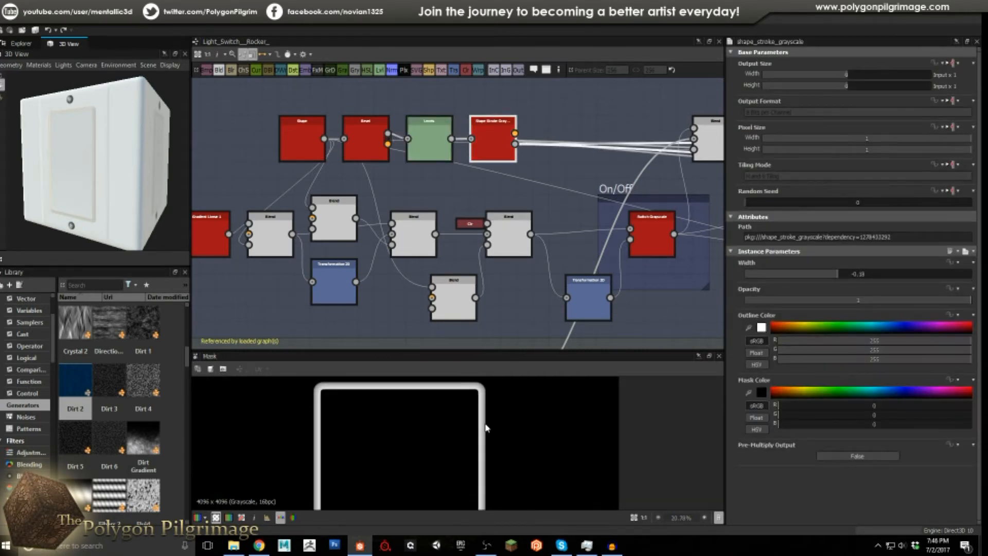
# Examine the Shape Stroke Grayscale outline mask up close and the matching rocker edge on the 3D model
pyautogui.scroll(-3, 461, 408)
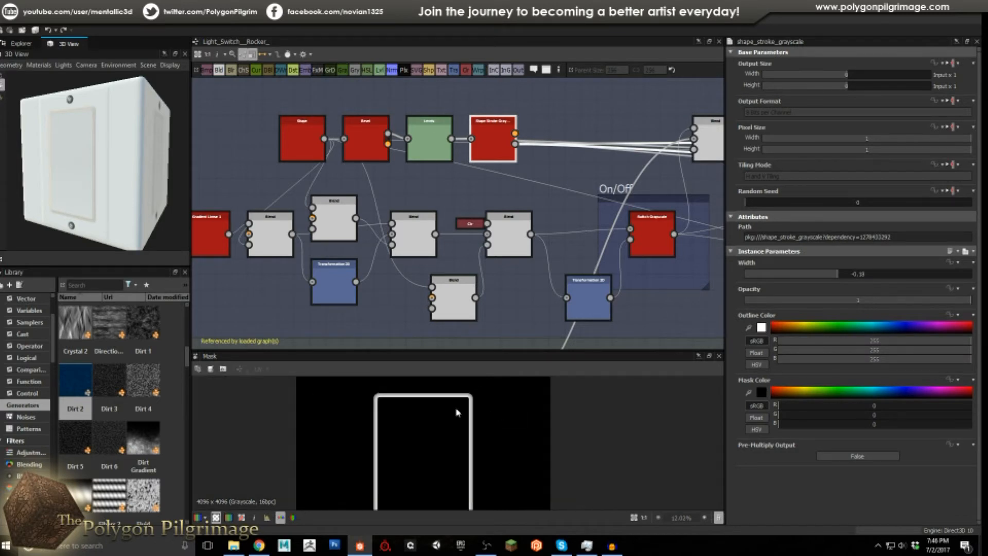
pyautogui.scroll(3, 461, 405)
pyautogui.scroll(2, 469, 406)
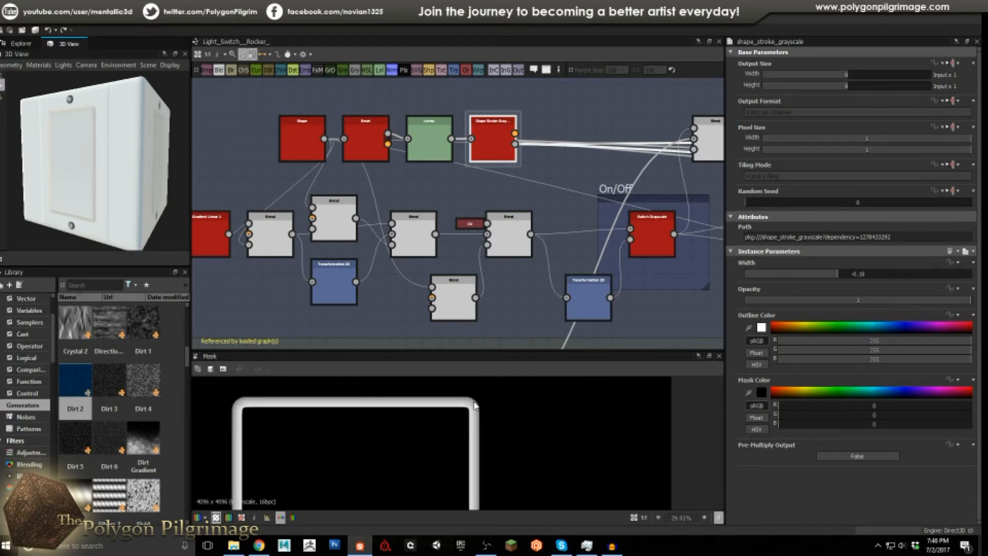
pyautogui.scroll(3, 494, 133)
pyautogui.scroll(-4, 494, 133)
pyautogui.scroll(-3, 474, 416)
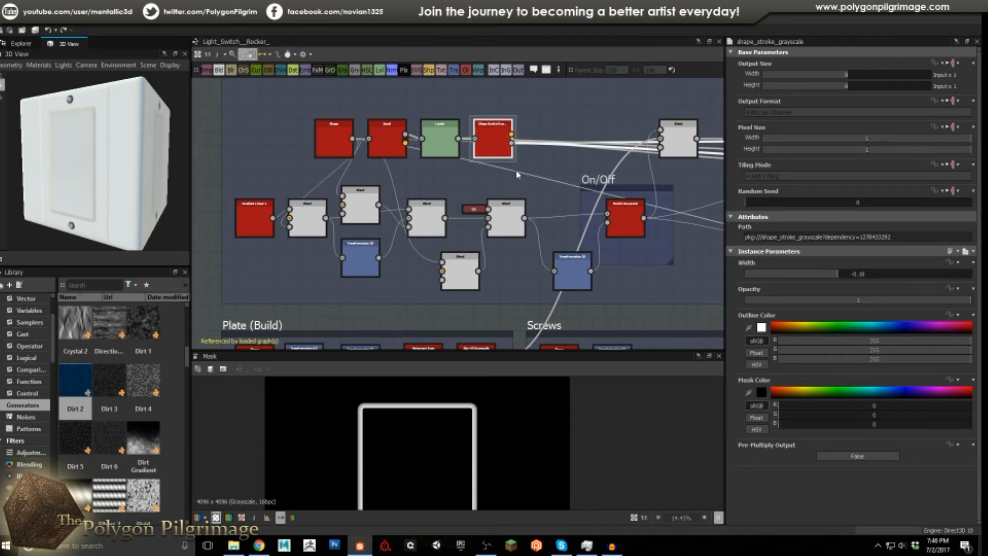
pyautogui.moveTo(116, 146); pyautogui.dragTo(95, 137)
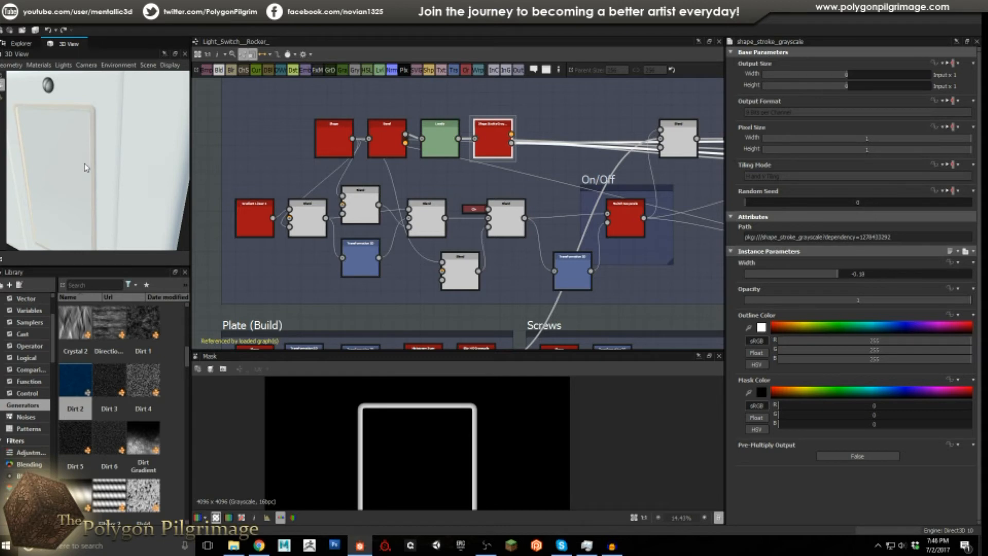
# Preview the upper cropped Blend node that acts as a mask and the Blend node after Gradient Linear 1
pyautogui.moveTo(466, 145); pyautogui.dragTo(474, 132, button='middle')
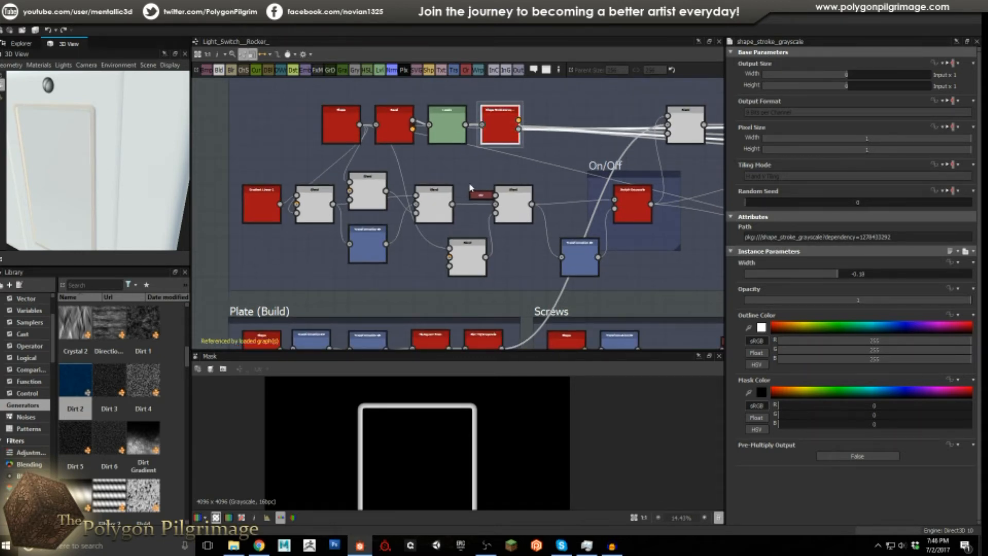
pyautogui.moveTo(366, 193); pyautogui.dragTo(376, 171, button='middle')
pyautogui.click(375, 172)
pyautogui.doubleClick(375, 172)
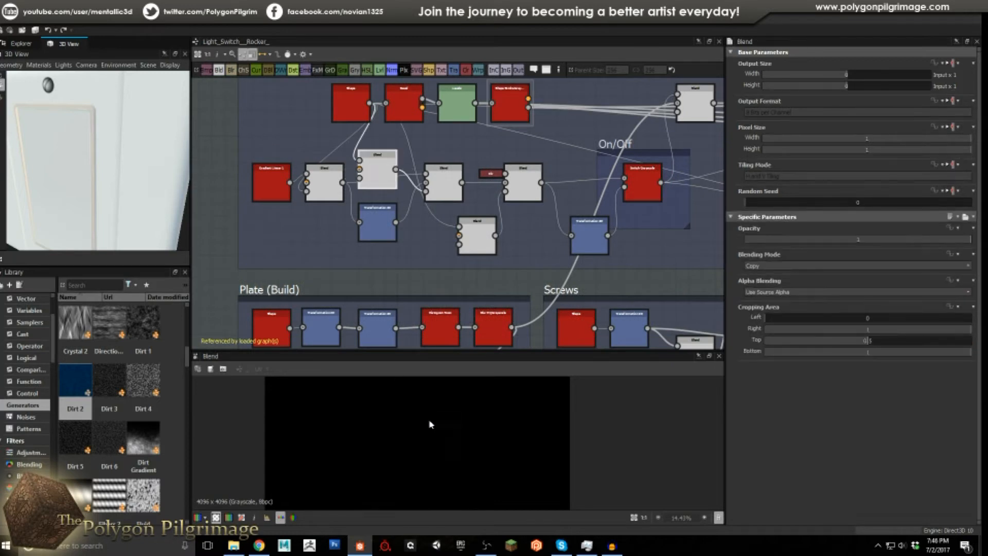
pyautogui.scroll(-5, 436, 433)
pyautogui.scroll(1, 443, 466)
pyautogui.doubleClick(330, 179)
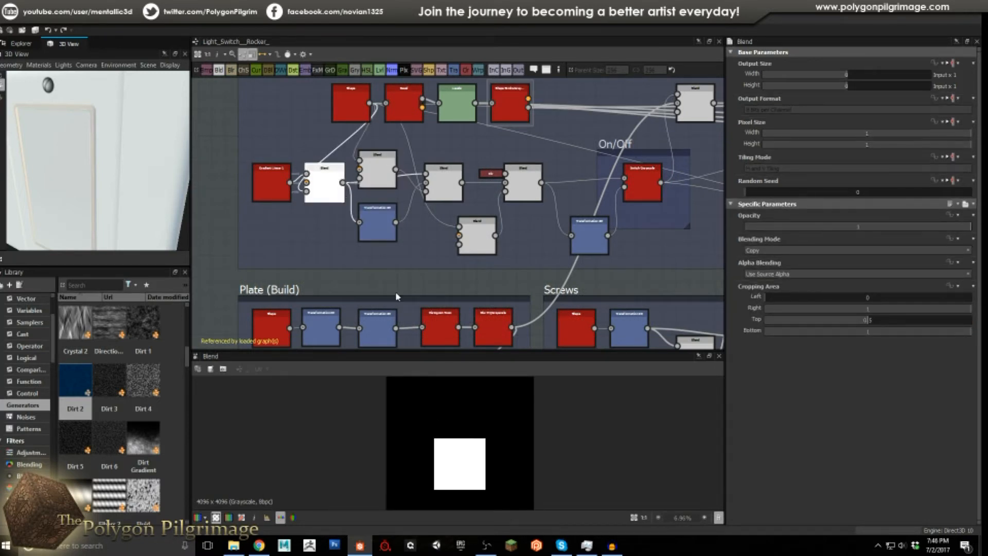
pyautogui.doubleClick(372, 169)
# Shift the upper mask Blend node slightly up from its neighbours and preview the Blend node that combines the gradient halves
pyautogui.moveTo(371, 169)
pyautogui.mouseDown()
pyautogui.moveTo(404, 140)
pyautogui.moveTo(375, 139)
pyautogui.moveTo(394, 155)
pyautogui.moveTo(381, 156)
pyautogui.mouseUp()
pyautogui.doubleClick(327, 188)
pyautogui.doubleClick(376, 158)
pyautogui.doubleClick(441, 189)
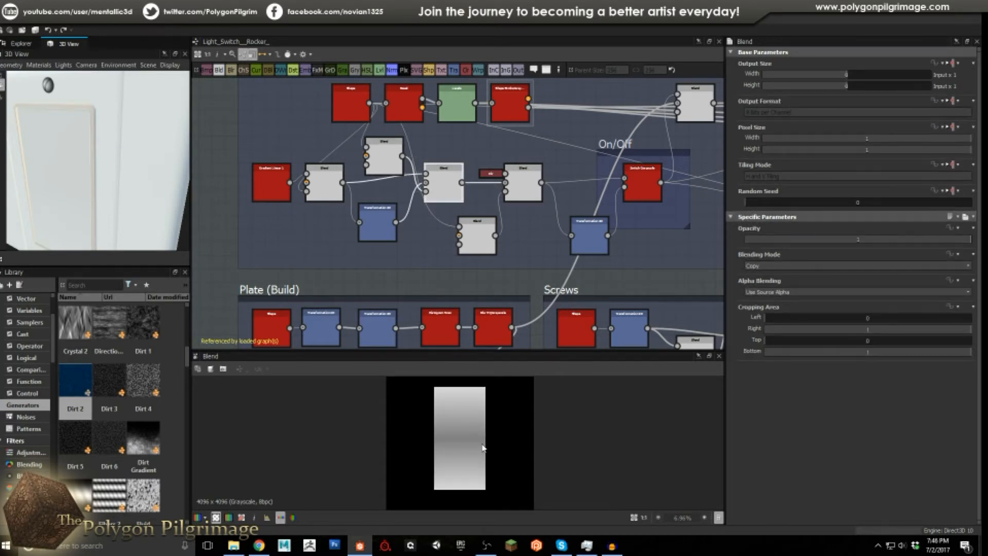
# Compare the cropped gradient Blend, its Transformation 2D copy, and the Blend node that merges them
pyautogui.scroll(1, 375, 206)
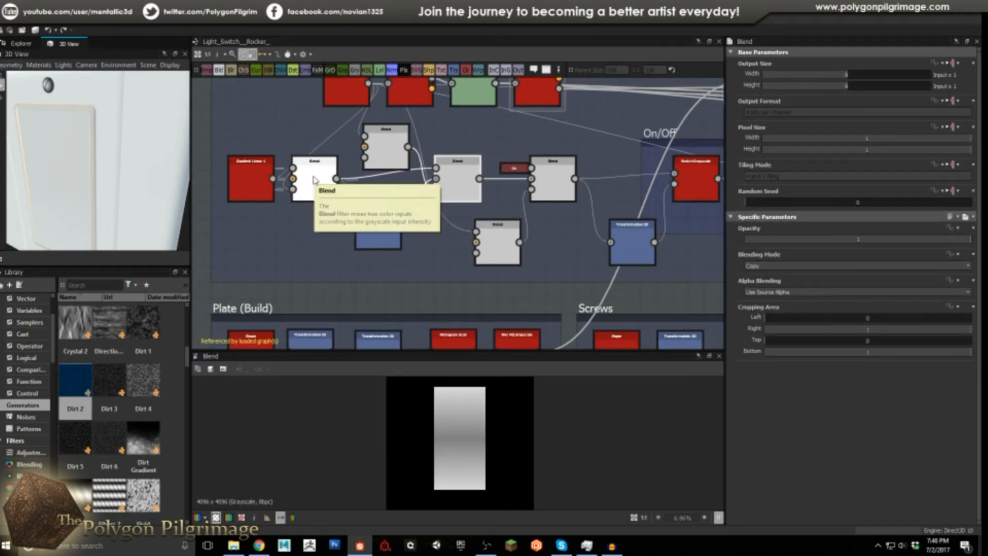
pyautogui.doubleClick(314, 180)
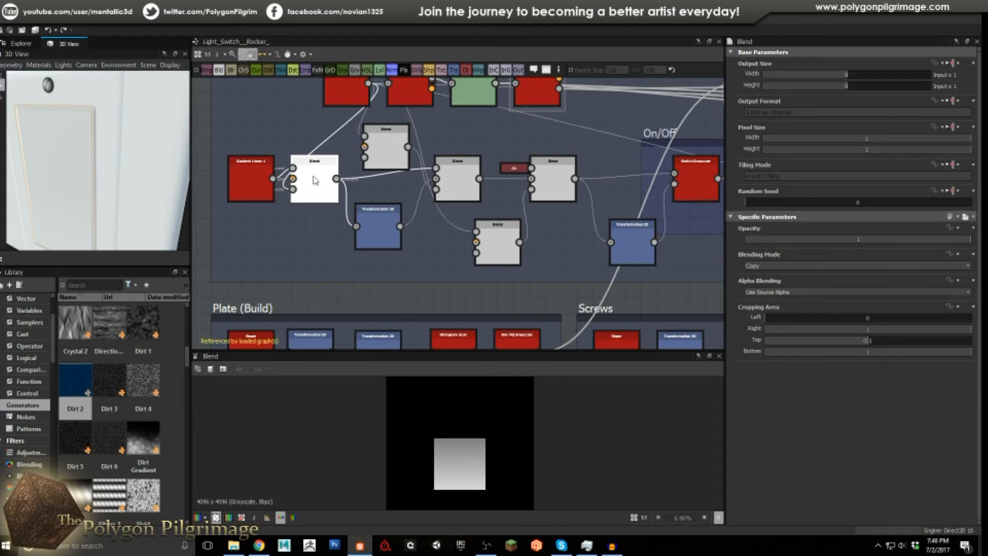
pyautogui.doubleClick(385, 226)
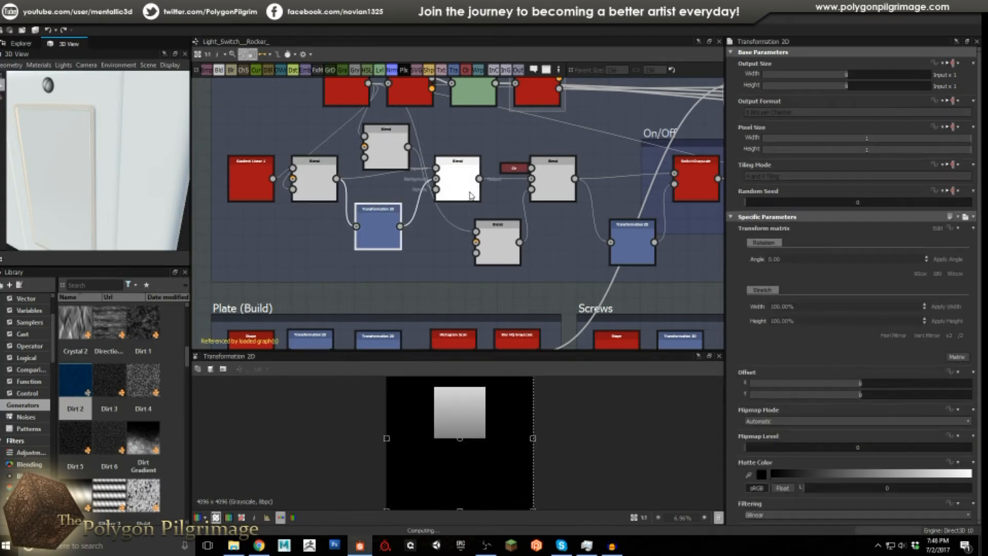
pyautogui.doubleClick(470, 195)
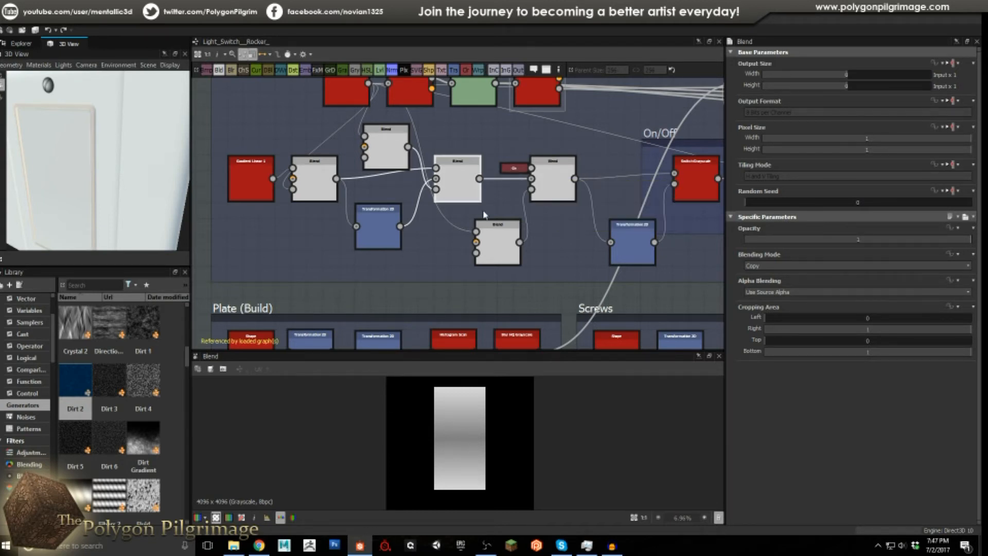
# Preview the Blend node before the On/Off frame and the lower cropped Blend node that masks it
pyautogui.click(546, 174)
pyautogui.scroll(2, 521, 180)
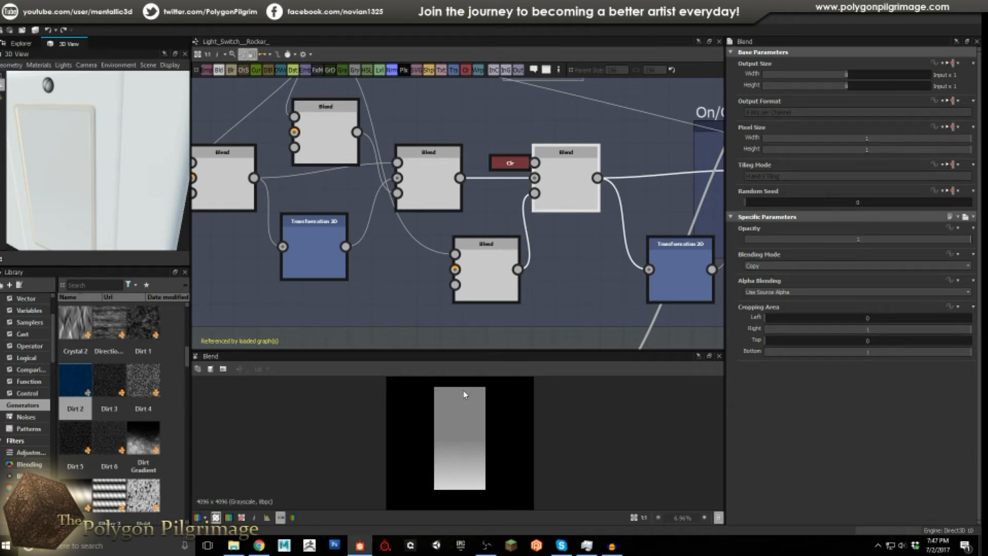
pyautogui.doubleClick(478, 273)
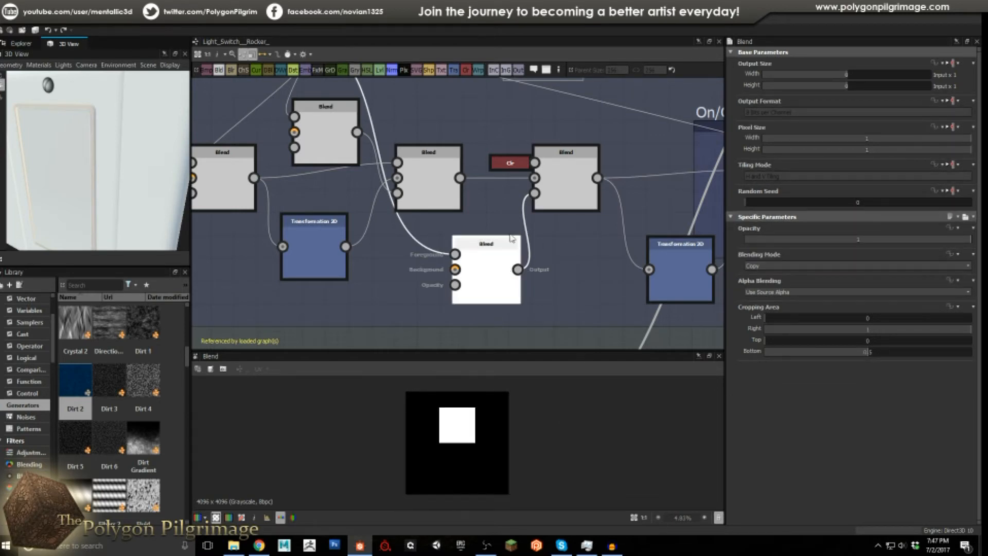
pyautogui.doubleClick(566, 191)
pyautogui.moveTo(561, 180); pyautogui.dragTo(456, 193, button='middle')
pyautogui.scroll(-2, 457, 193)
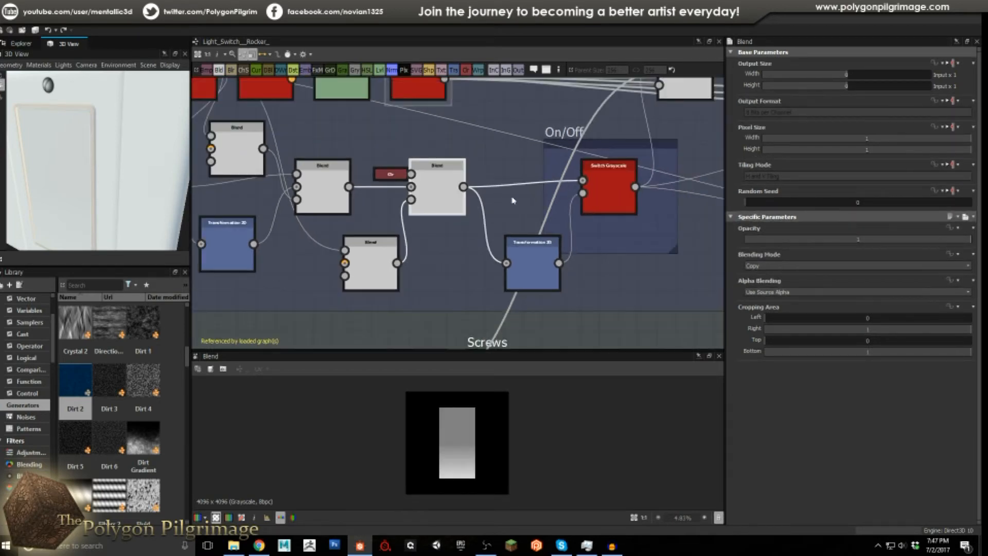
# Preview the Transformation 2D node before the On/Off frame and the Switch Grayscale node it feeds
pyautogui.moveTo(533, 249); pyautogui.dragTo(476, 273, button='middle')
pyautogui.click(476, 273)
pyautogui.doubleClick(476, 273)
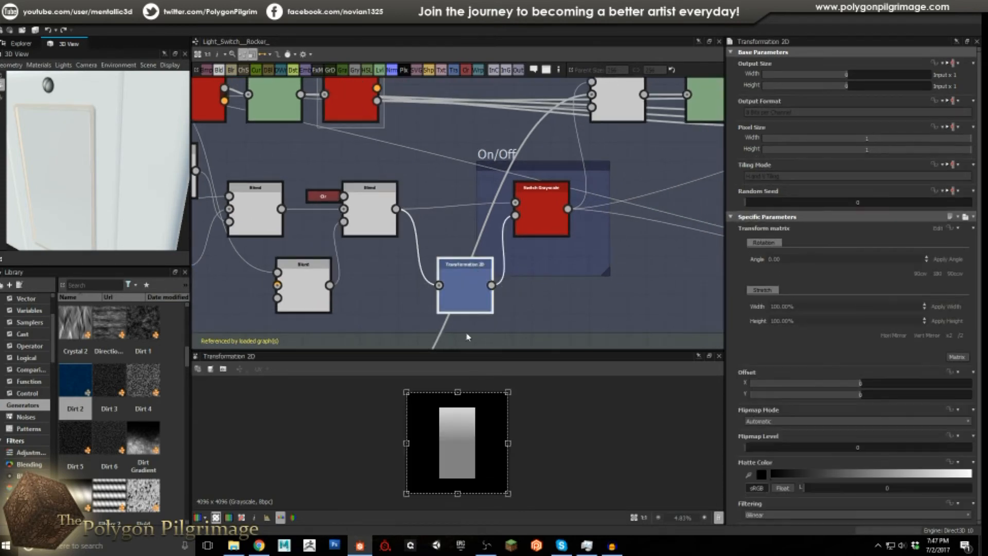
pyautogui.doubleClick(537, 224)
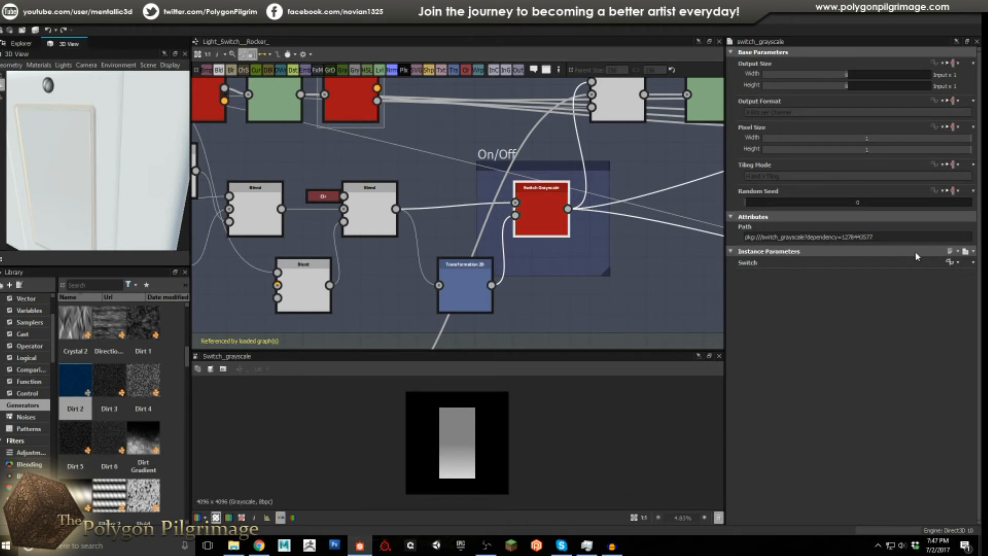
# Compare the Blend and Transformation 2D inputs of the Switch Grayscale node, returning to the switch's own output
pyautogui.scroll(1, 490, 235)
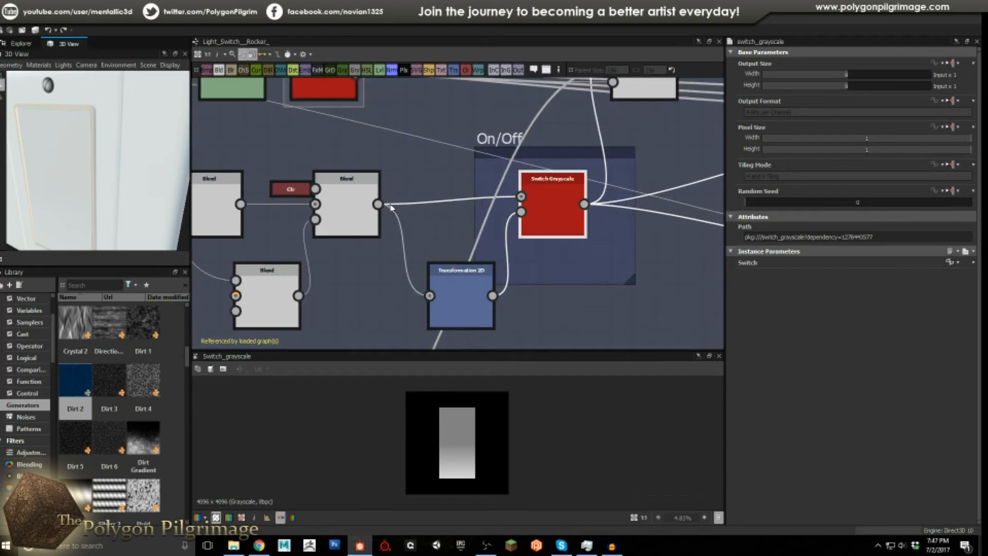
pyautogui.click(351, 203)
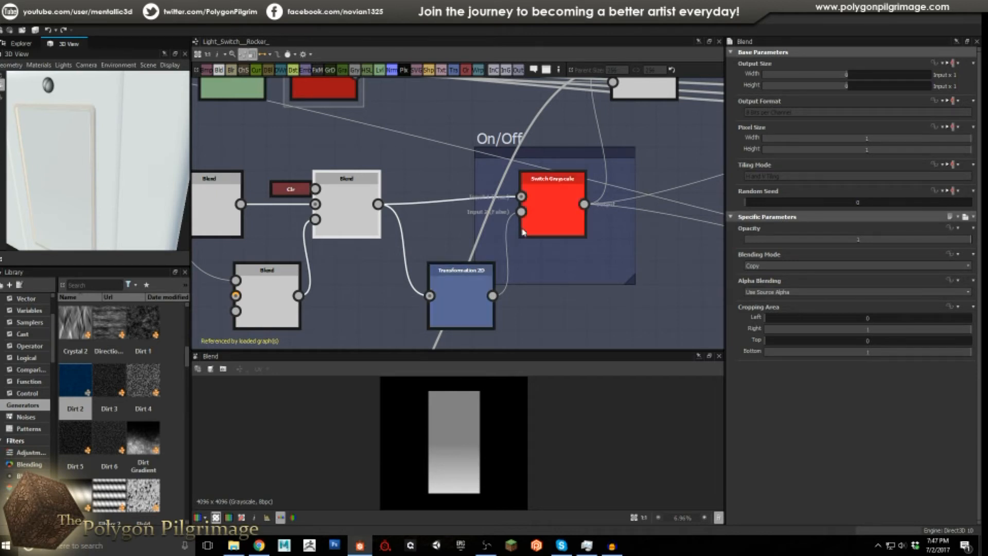
pyautogui.click(478, 305)
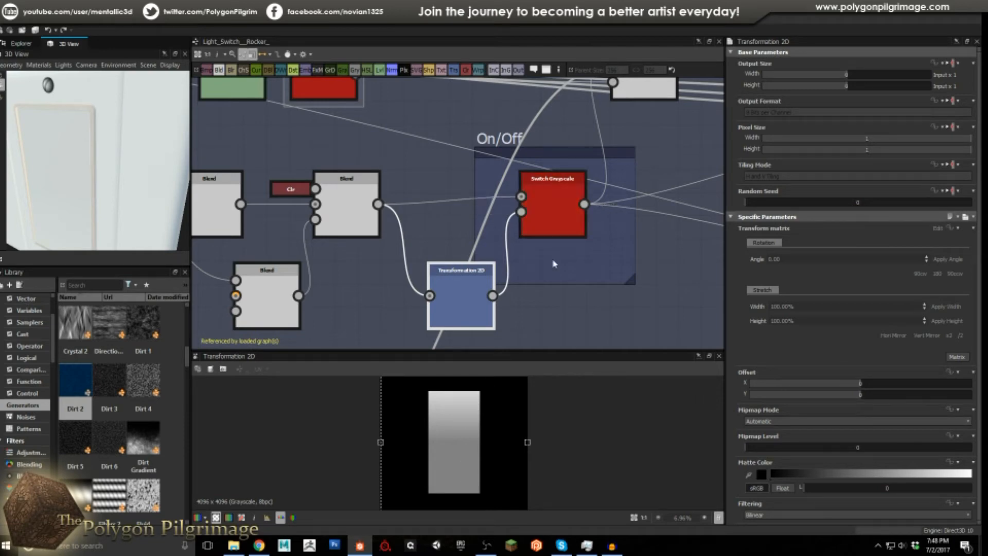
pyautogui.scroll(-3, 551, 232)
pyautogui.scroll(-2, 541, 222)
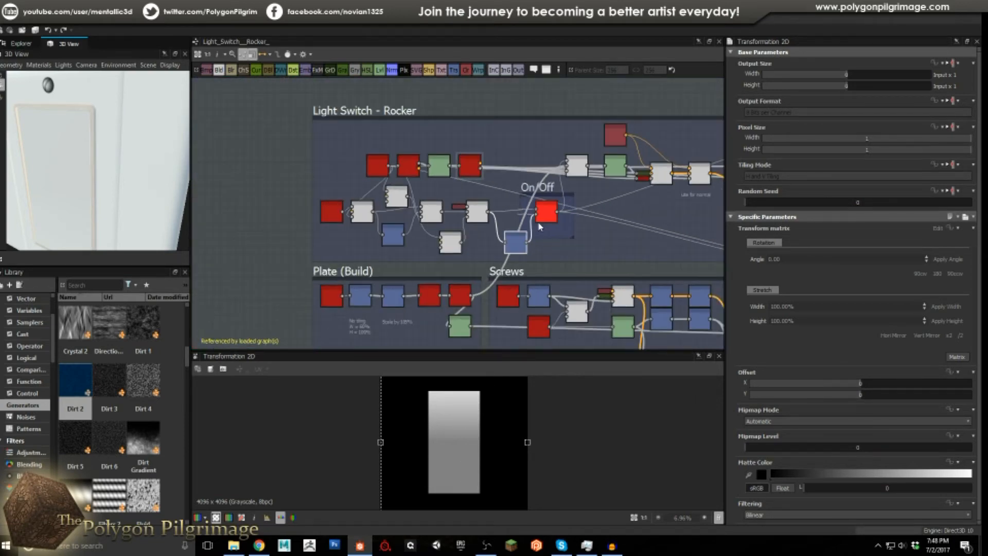
pyautogui.scroll(4, 545, 216)
pyautogui.click(545, 208)
# Inspect the rocker's tilt on the 3D model from several angles
pyautogui.scroll(-3, 91, 176)
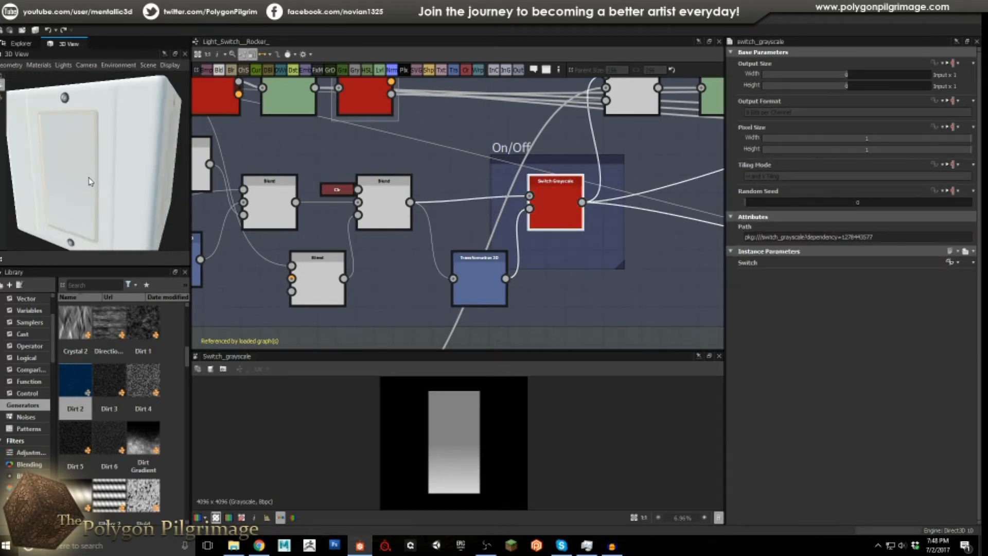
pyautogui.moveTo(91, 183); pyautogui.dragTo(77, 207)
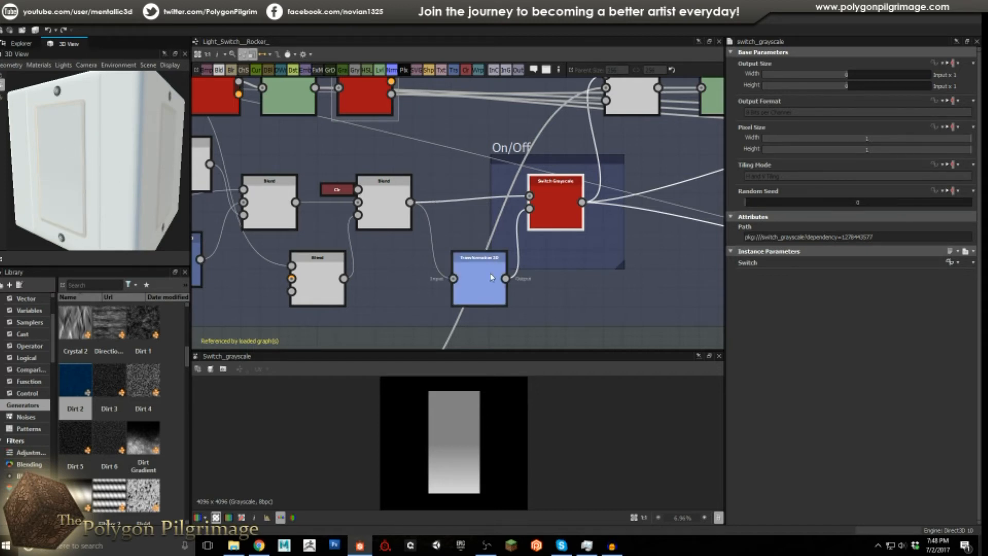
pyautogui.moveTo(124, 169)
pyautogui.mouseDown()
pyautogui.moveTo(133, 177)
pyautogui.moveTo(133, 168)
pyautogui.mouseUp()
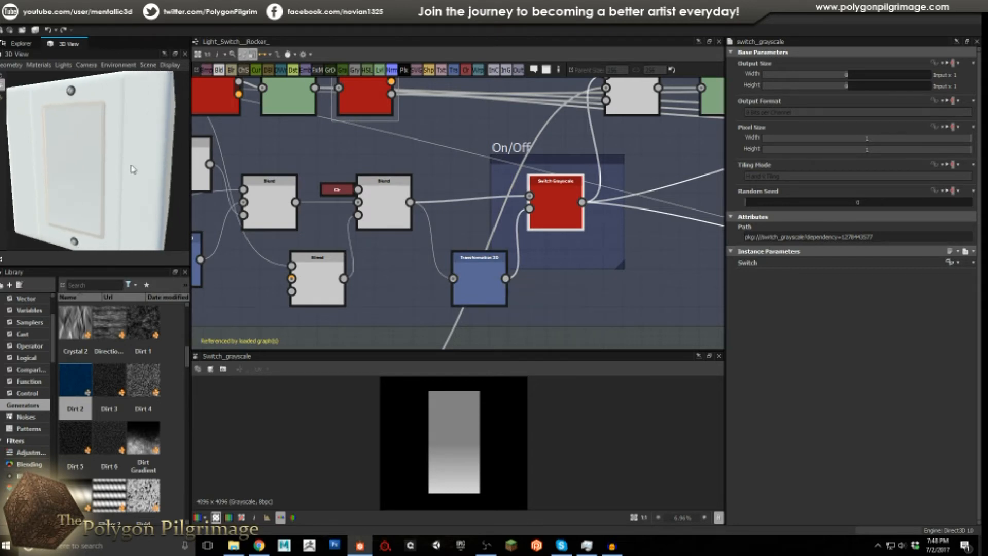
# Preview the Blend node that combines the Switch Grayscale output with the plate
pyautogui.moveTo(549, 175); pyautogui.dragTo(449, 254, button='middle')
pyautogui.scroll(-2, 529, 240)
pyautogui.scroll(3, 494, 194)
pyautogui.doubleClick(503, 194)
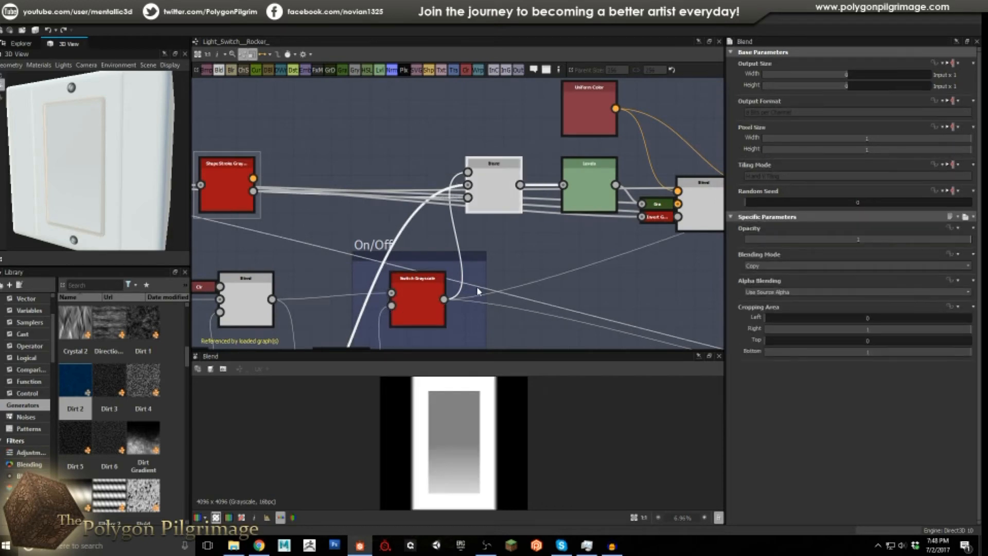
# Trace the combining Blend node's input back to the Plate (Build) frame and return to the Switch Grayscale node
pyautogui.moveTo(410, 181); pyautogui.dragTo(474, 139, button='middle')
pyautogui.scroll(-3, 474, 139)
pyautogui.moveTo(438, 234); pyautogui.dragTo(476, 152, button='middle')
pyautogui.scroll(2, 339, 227)
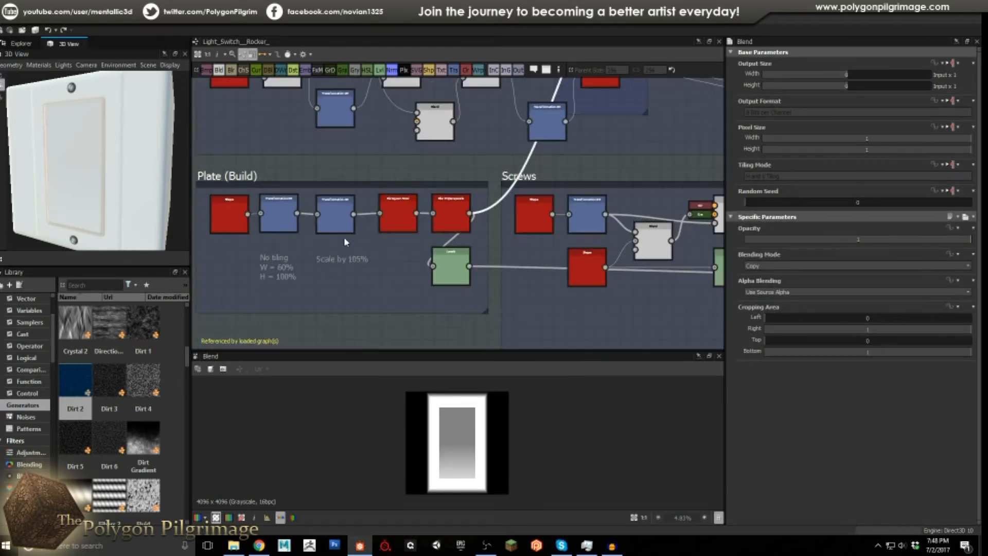
pyautogui.moveTo(466, 168); pyautogui.dragTo(410, 261, button='middle')
pyautogui.scroll(2, 506, 177)
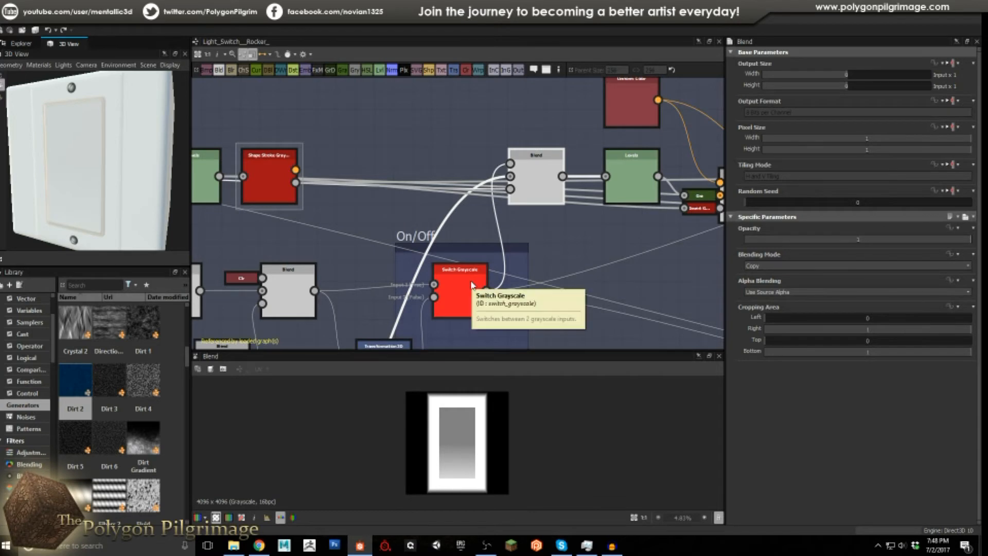
# Preview the Levels node after the combining Blend and examine the rocker gradient's contrast
pyautogui.moveTo(622, 190); pyautogui.dragTo(470, 232, button='middle')
pyautogui.click(488, 225)
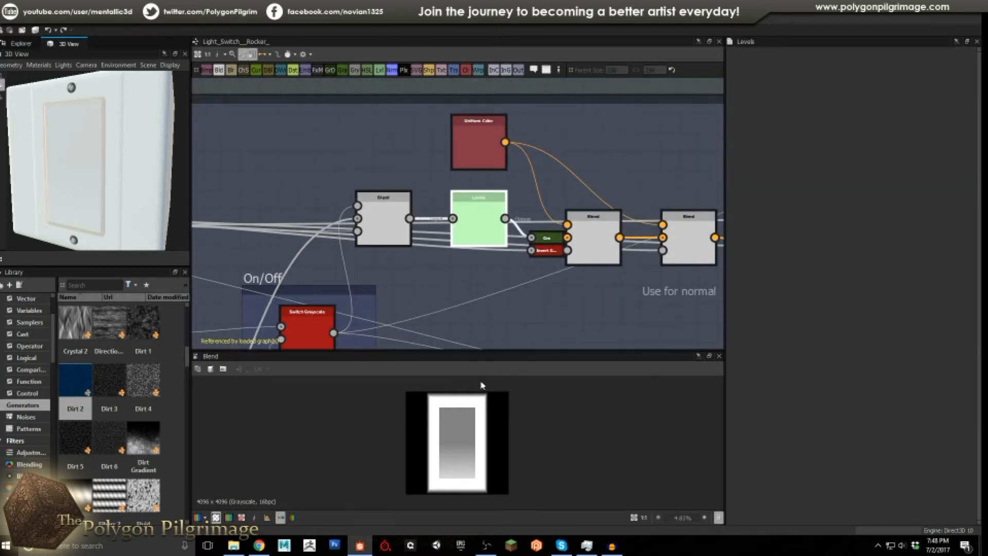
pyautogui.scroll(2, 474, 471)
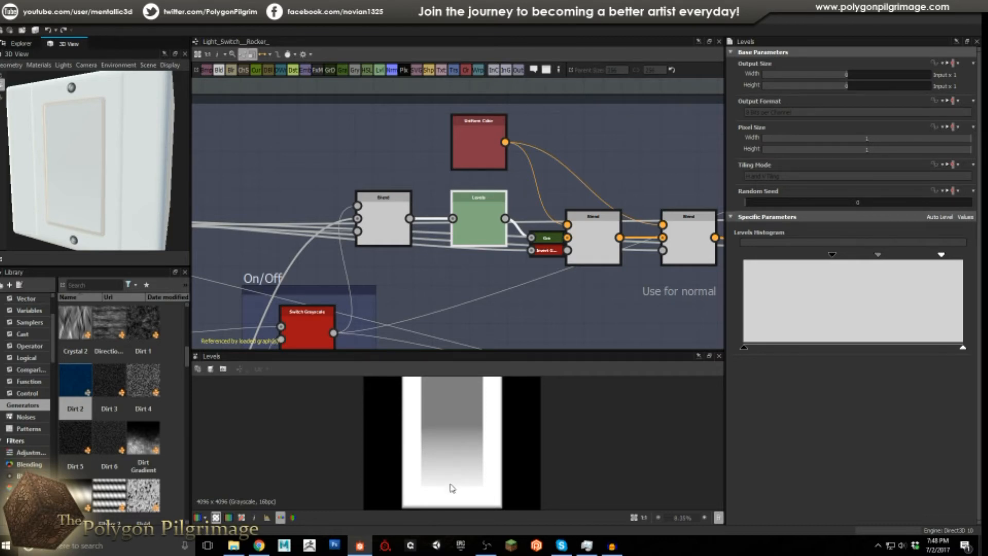
# Preview the Blend node that mixes in the Uniform Color and move it down, below the Levels node's row
pyautogui.click(592, 256)
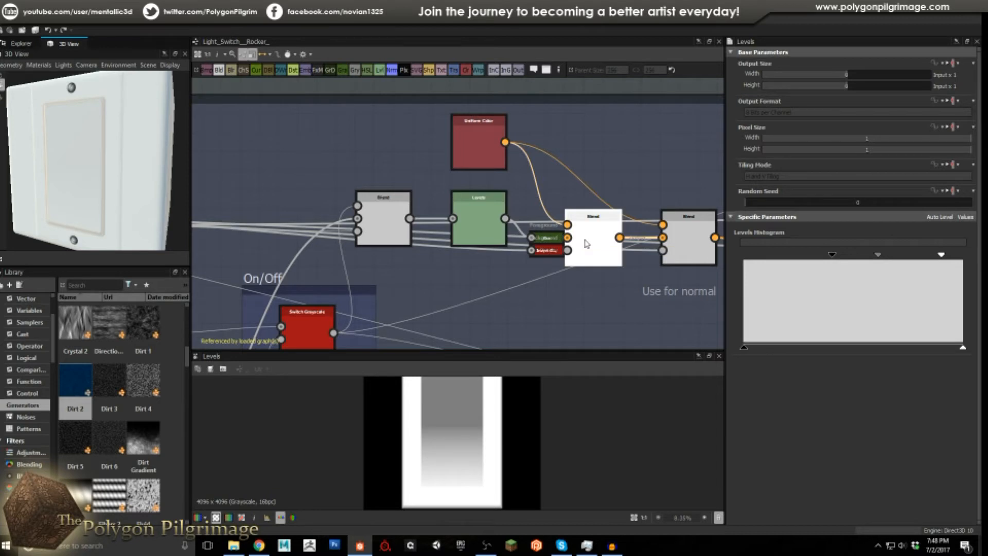
pyautogui.scroll(1, 486, 419)
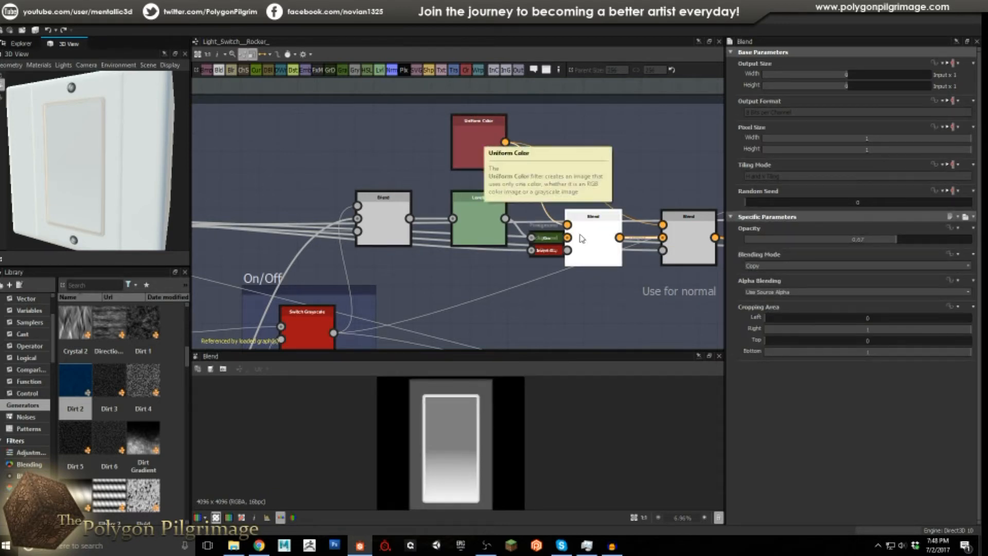
pyautogui.moveTo(590, 247); pyautogui.dragTo(600, 286)
pyautogui.moveTo(487, 260); pyautogui.dragTo(523, 263, button='middle')
pyautogui.scroll(-1, 507, 265)
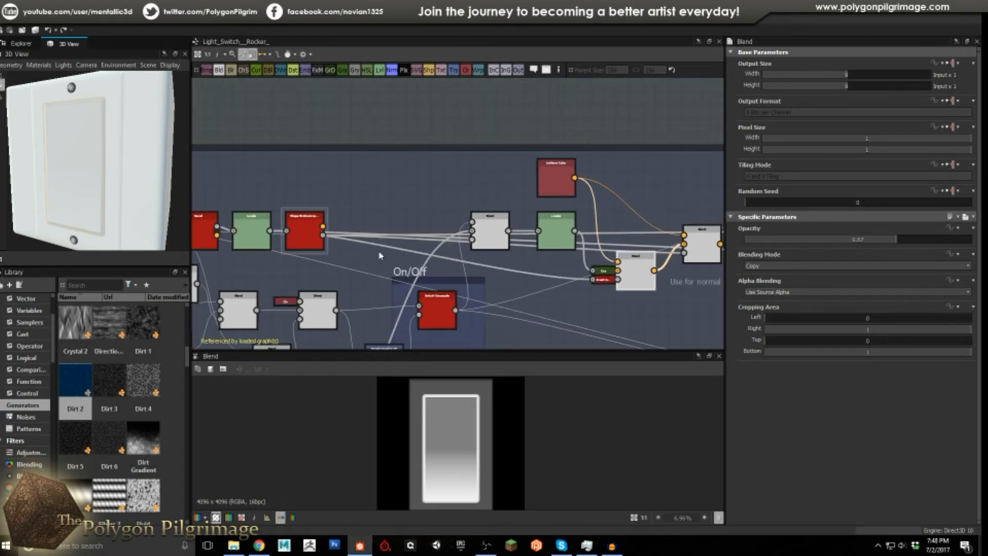
# Compare the Shape Stroke Grayscale outline mask with the Uniform Color Blend node that uses it
pyautogui.click(308, 232)
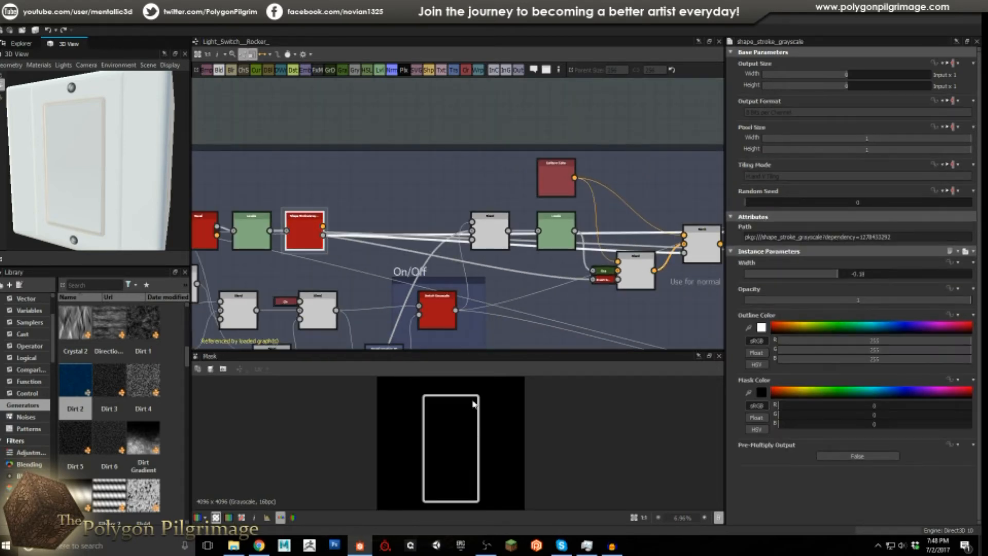
pyautogui.click(636, 267)
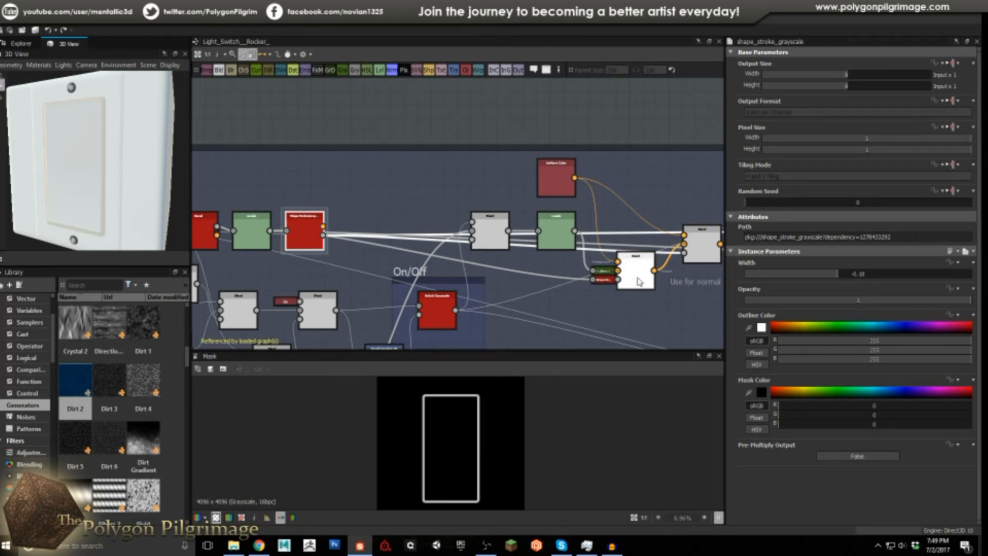
pyautogui.moveTo(625, 221); pyautogui.dragTo(554, 170, button='middle')
pyautogui.scroll(-2, 465, 421)
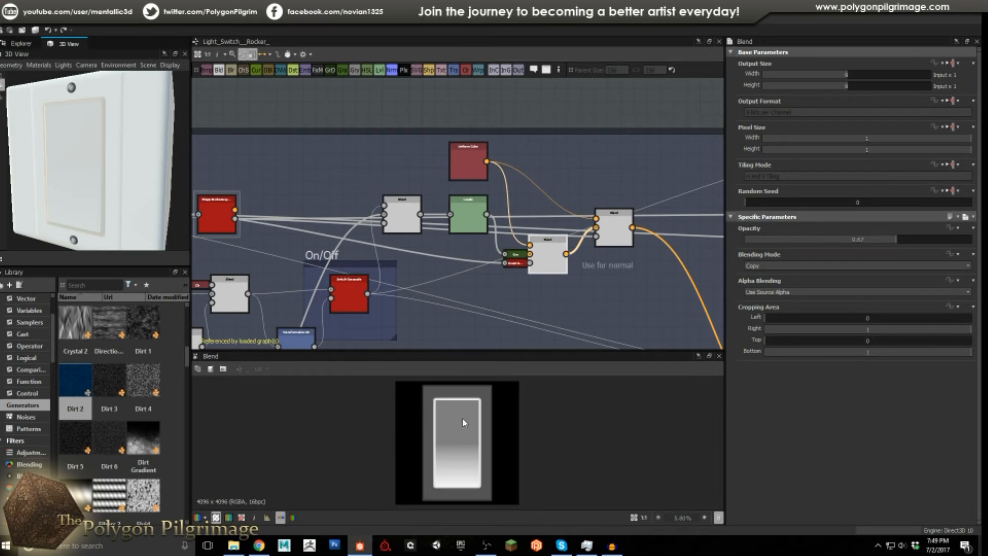
# Preview the Blend node above the "Use for normal" note and examine the rocker outline's border up close
pyautogui.scroll(2, 462, 421)
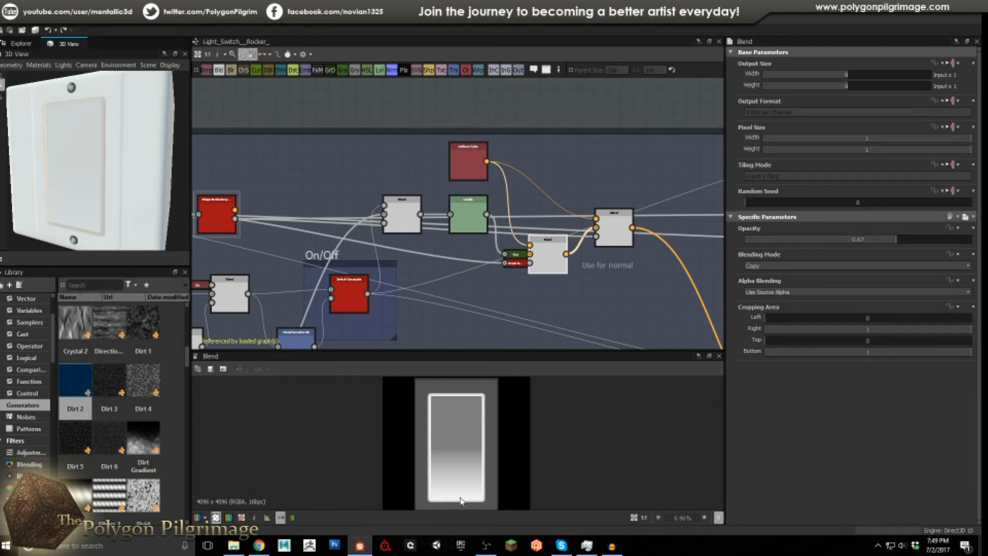
pyautogui.moveTo(625, 265); pyautogui.dragTo(499, 256, button='middle')
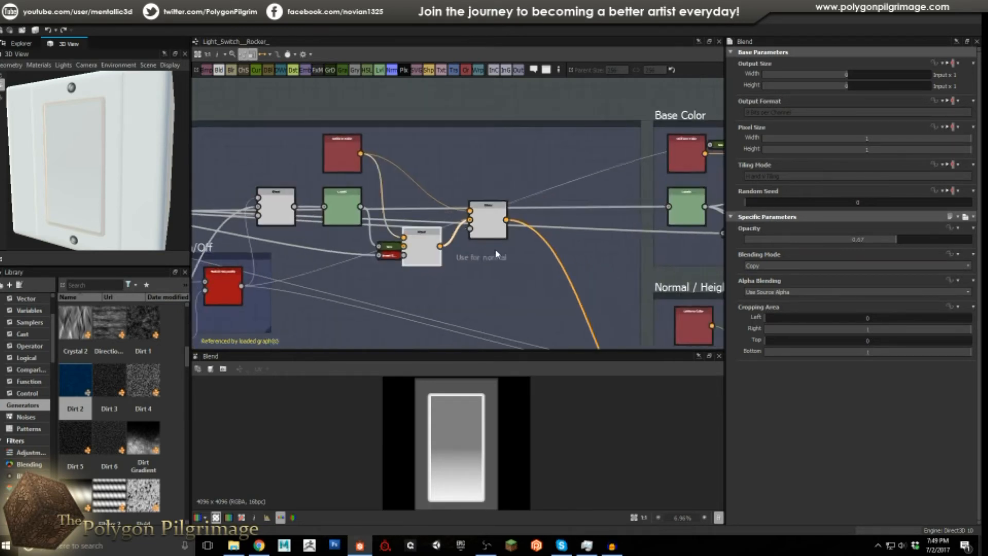
pyautogui.scroll(2, 499, 230)
pyautogui.click(495, 221)
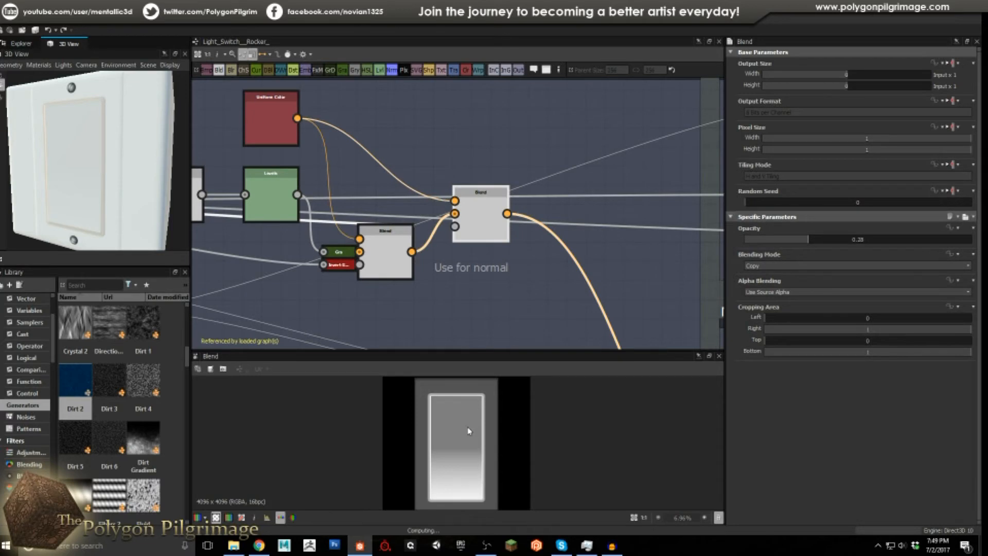
pyautogui.scroll(5, 478, 409)
pyautogui.scroll(1, 482, 404)
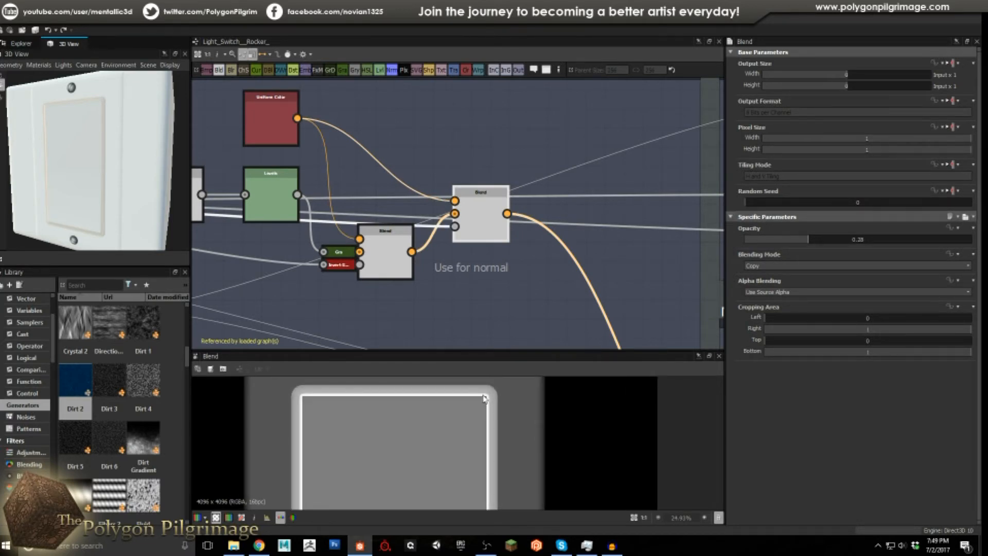
pyautogui.scroll(-6, 527, 275)
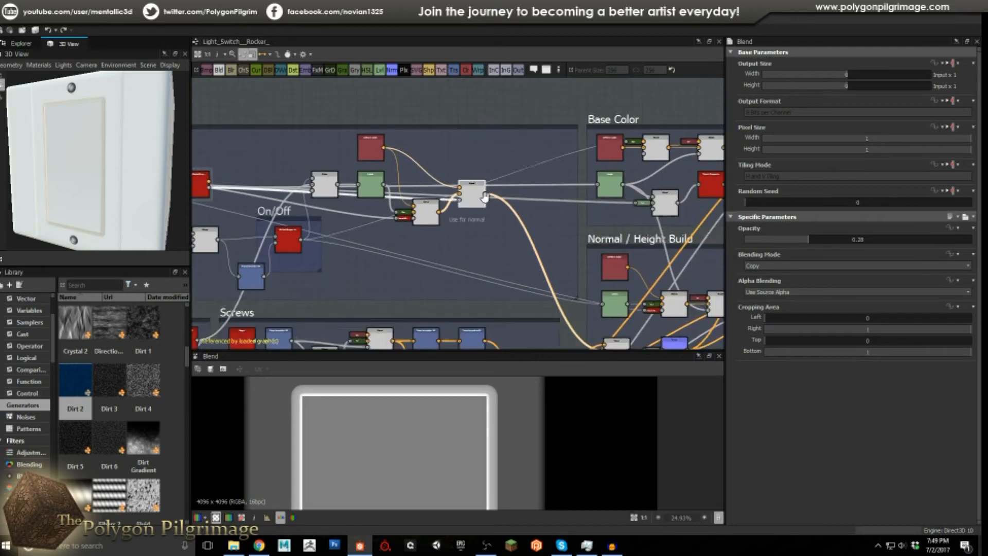
# Preview the Blend node in the Screws frame that subtracts the slot shape from the round screw head
pyautogui.moveTo(458, 178); pyautogui.dragTo(404, 133, button='middle')
pyautogui.moveTo(426, 169); pyautogui.dragTo(544, 107, button='middle')
pyautogui.scroll(2, 385, 191)
pyautogui.scroll(1, 385, 191)
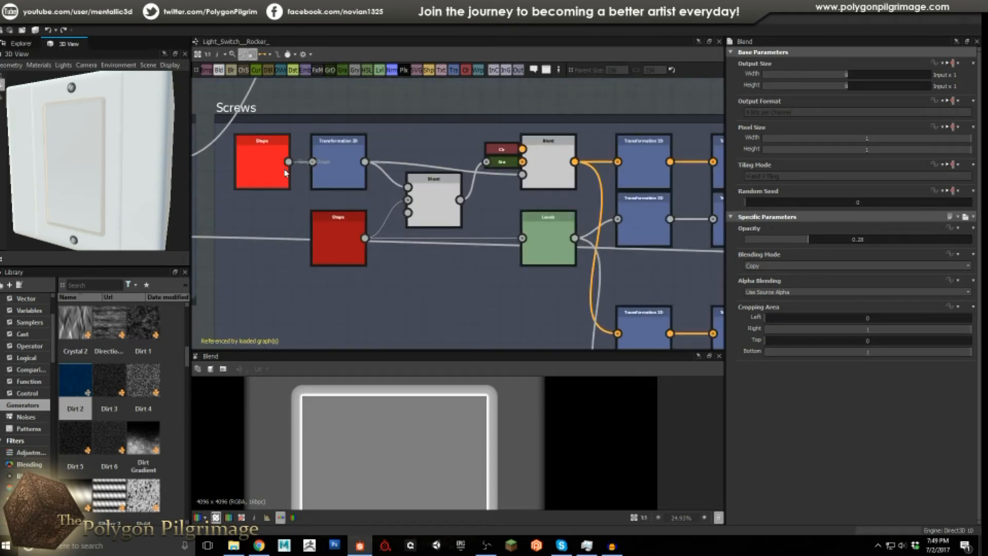
pyautogui.doubleClick(425, 210)
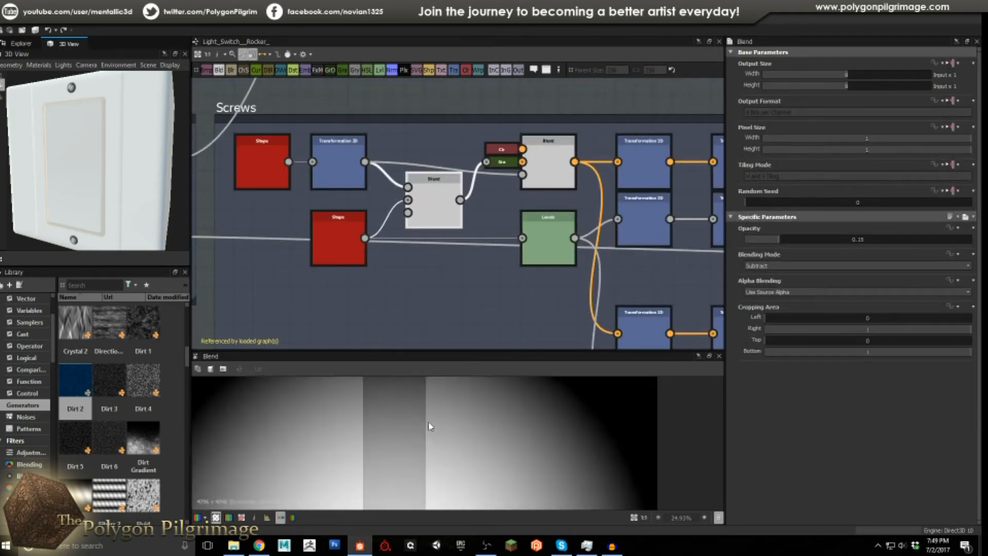
pyautogui.scroll(-5, 428, 427)
# Preview the second Transformation 2D node in the Screws frame's upper row to examine the screw's offset
pyautogui.moveTo(557, 242); pyautogui.dragTo(455, 254, button='middle')
pyautogui.click(541, 183)
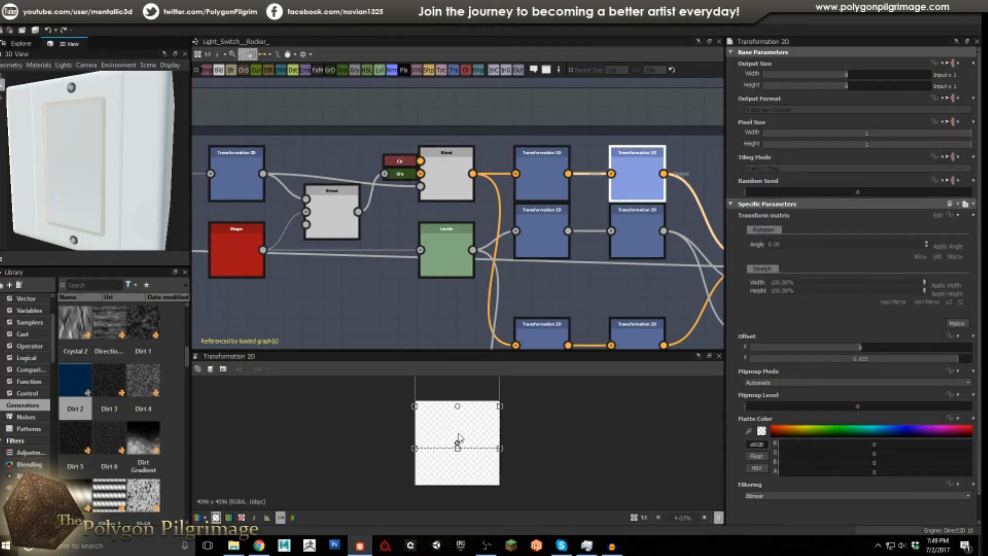
pyautogui.moveTo(552, 271); pyautogui.dragTo(537, 273, button='middle')
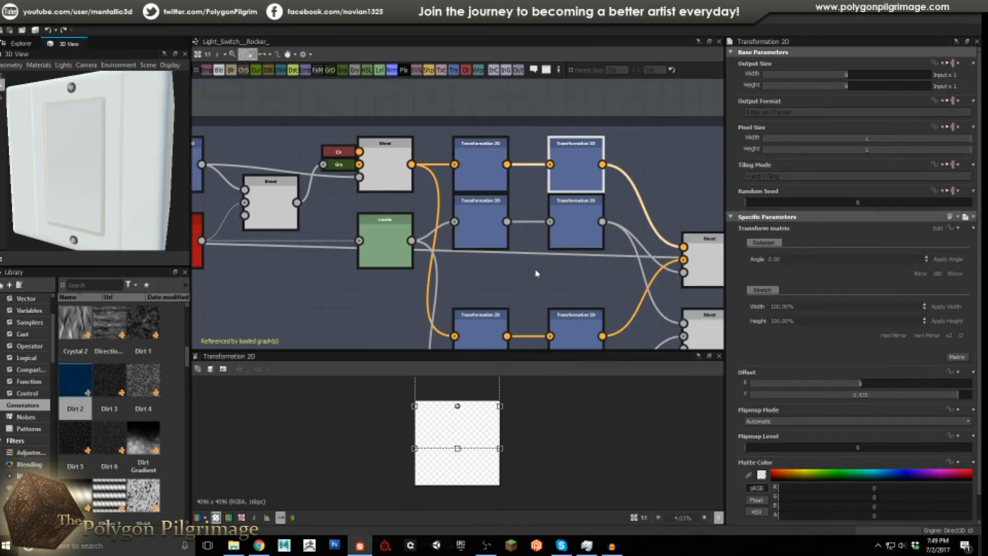
pyautogui.scroll(-3, 502, 216)
pyautogui.scroll(2, 505, 226)
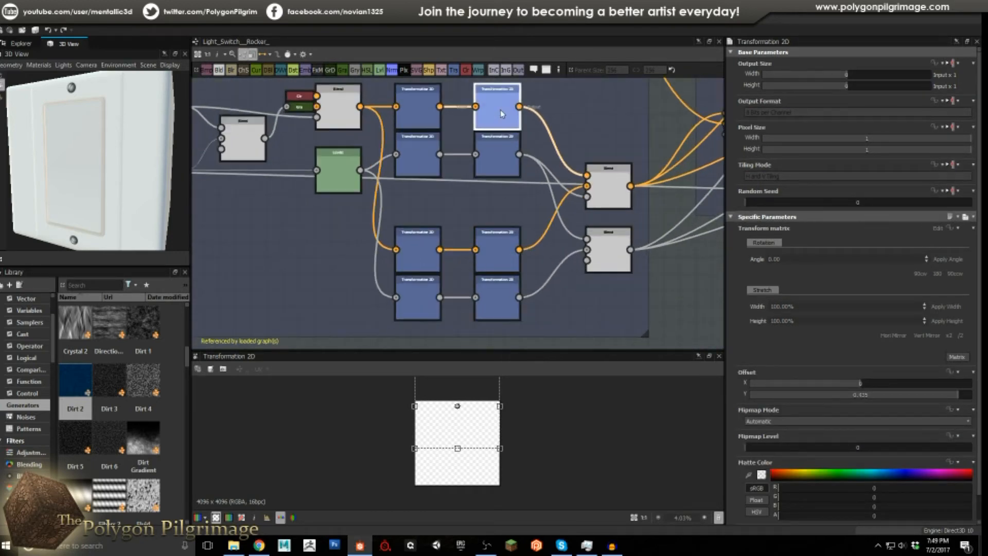
# Preview the two Blend nodes that combine the screws' color and mask, and compare them with the screws on the 3D model
pyautogui.click(611, 188)
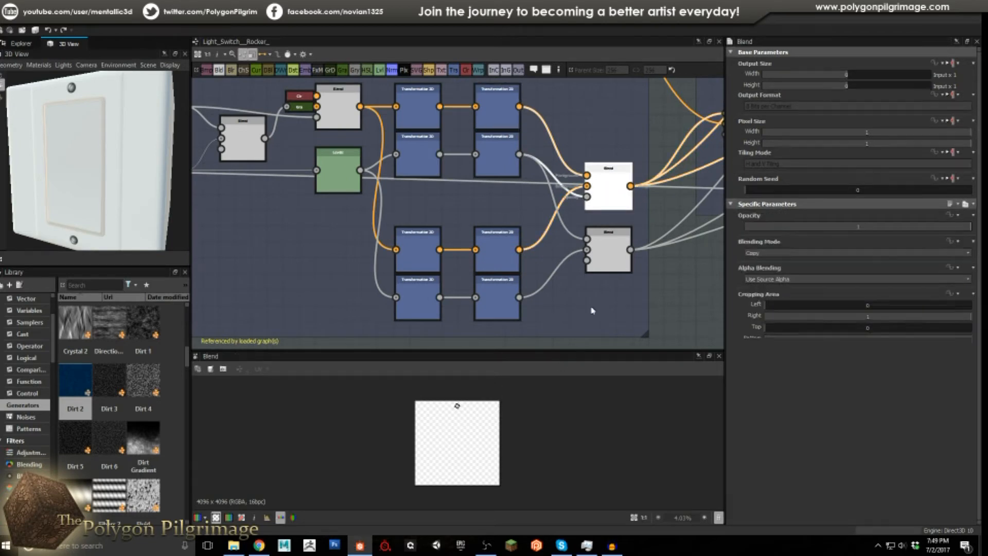
pyautogui.click(607, 260)
pyautogui.moveTo(86, 139); pyautogui.dragTo(104, 137)
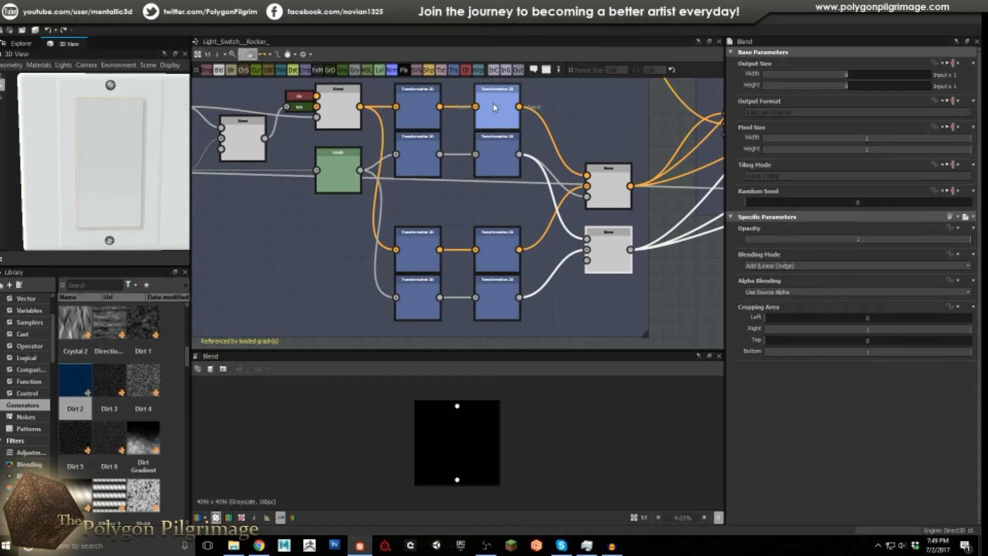
pyautogui.moveTo(133, 173); pyautogui.dragTo(112, 227)
pyautogui.moveTo(118, 161); pyautogui.dragTo(117, 145)
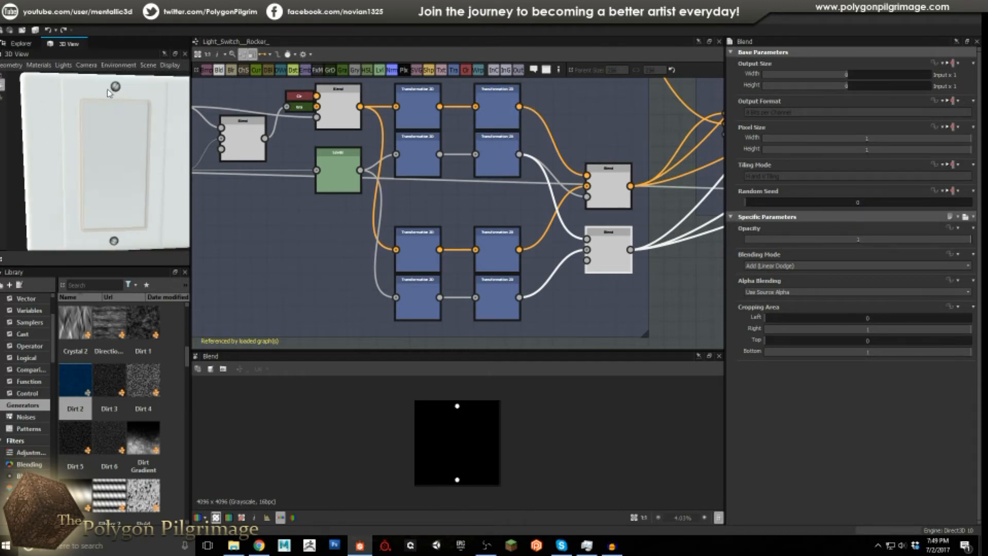
# Preview the Uniform Color node that starts the Base Color frame and examine its output color
pyautogui.moveTo(578, 152); pyautogui.dragTo(381, 230, button='middle')
pyautogui.scroll(-1, 465, 199)
pyautogui.moveTo(487, 183); pyautogui.dragTo(447, 228, button='middle')
pyautogui.scroll(-1, 499, 192)
pyautogui.moveTo(522, 128); pyautogui.dragTo(477, 231, button='middle')
pyautogui.scroll(2, 504, 194)
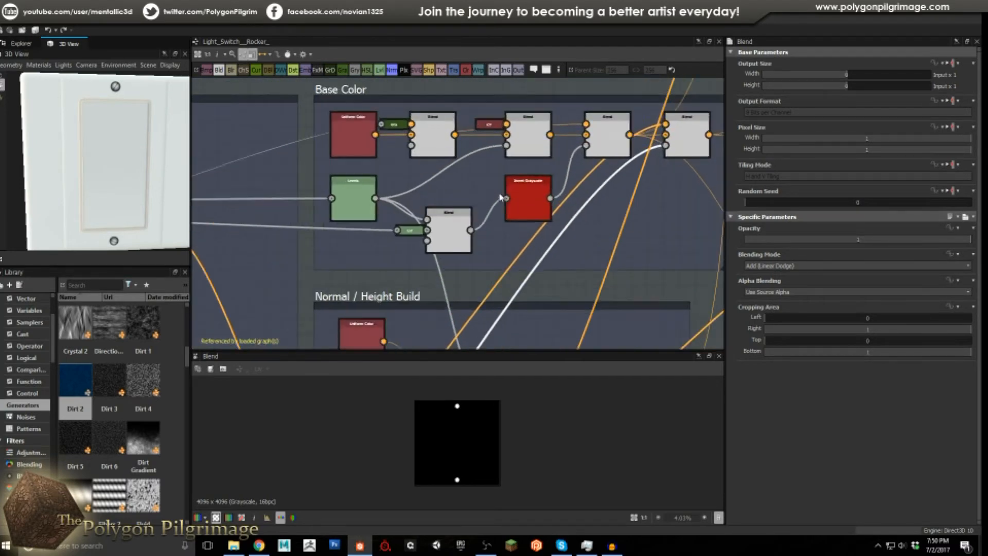
pyautogui.moveTo(501, 196); pyautogui.dragTo(467, 221, button='middle')
pyautogui.click(326, 168)
pyautogui.doubleClick(325, 167)
pyautogui.scroll(2, 468, 435)
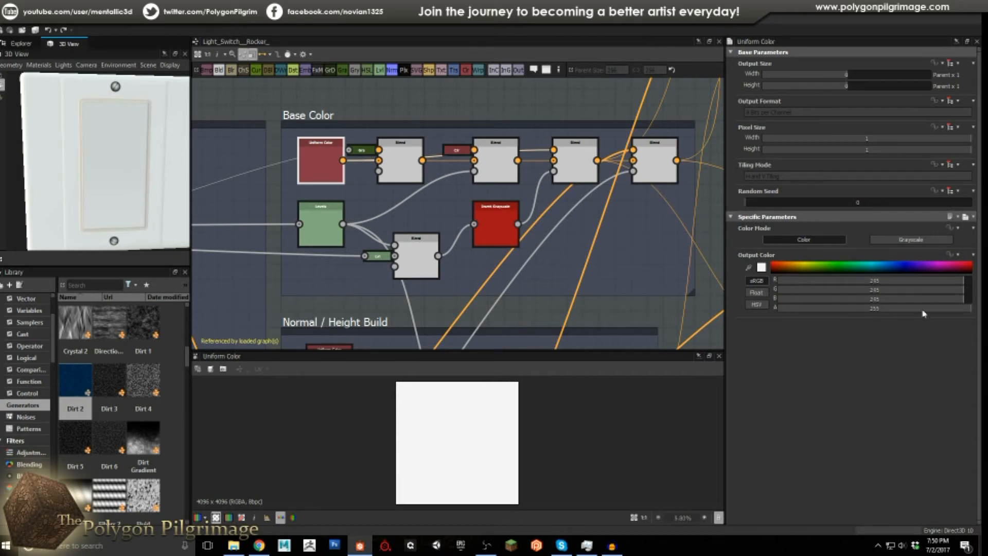
# Preview the first Blend node in the Base Color row and move it above the frame to expose its connections
pyautogui.click(398, 159)
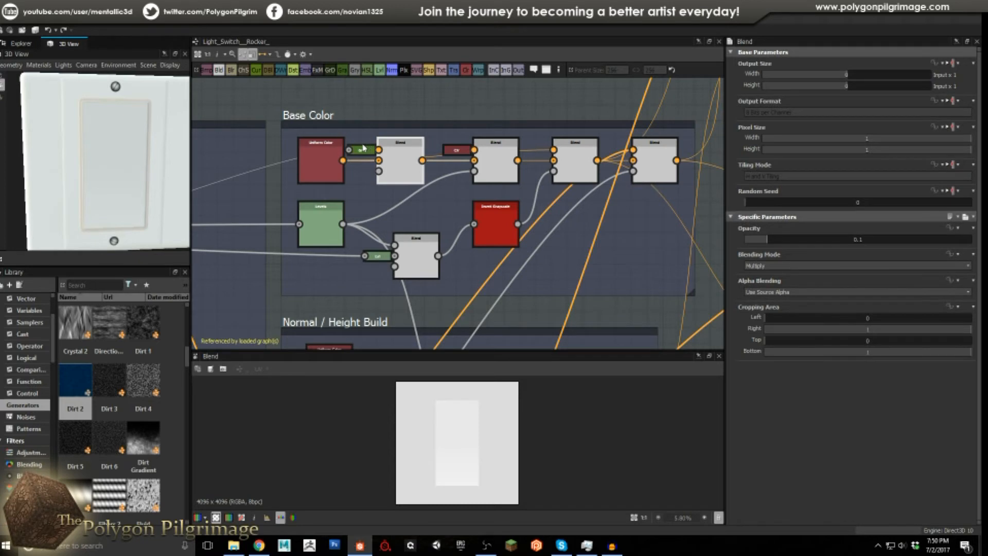
pyautogui.moveTo(414, 168); pyautogui.dragTo(507, 206, button='middle')
pyautogui.moveTo(507, 206); pyautogui.dragTo(507, 142)
pyautogui.click(434, 129)
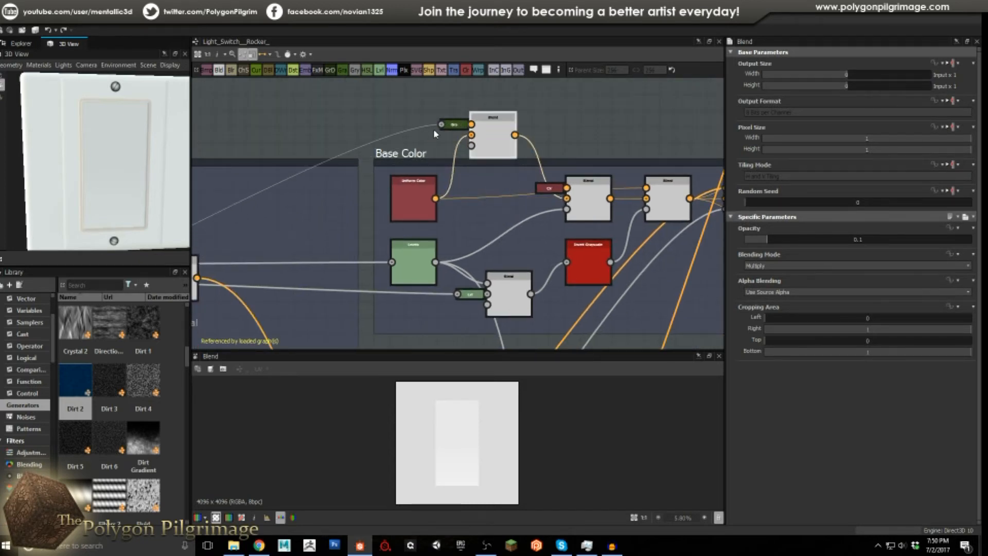
# Trace the first Base Color Blend node's foreground input back to the On/Off frame and return to the node
pyautogui.moveTo(442, 140); pyautogui.dragTo(510, 97, button='middle')
pyautogui.scroll(-1, 509, 101)
pyautogui.moveTo(283, 188); pyautogui.dragTo(472, 154, button='middle')
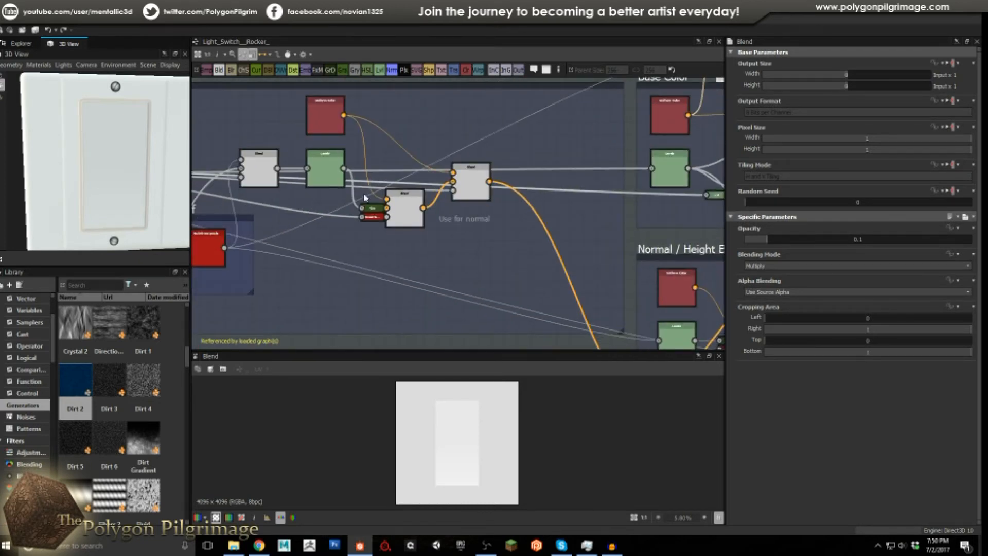
pyautogui.moveTo(263, 249); pyautogui.dragTo(379, 216, button='middle')
pyautogui.moveTo(644, 128); pyautogui.dragTo(454, 239, button='middle')
pyautogui.moveTo(536, 173); pyautogui.dragTo(361, 203, button='middle')
pyautogui.scroll(2, 484, 175)
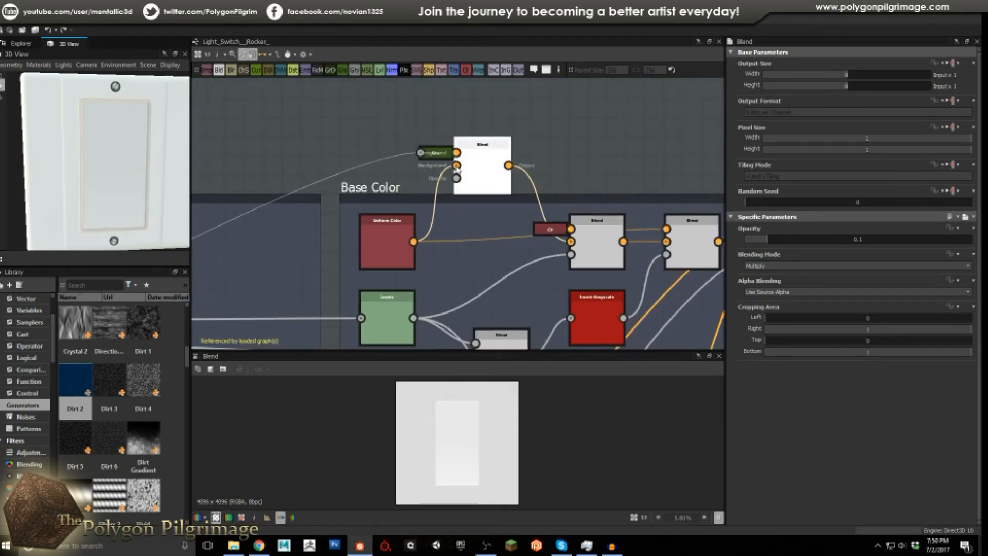
# Put the first Blend node back in the Base Color row, and move the second Blend above the frame and preview it
pyautogui.doubleClick(387, 241)
pyautogui.moveTo(485, 173); pyautogui.dragTo(484, 250)
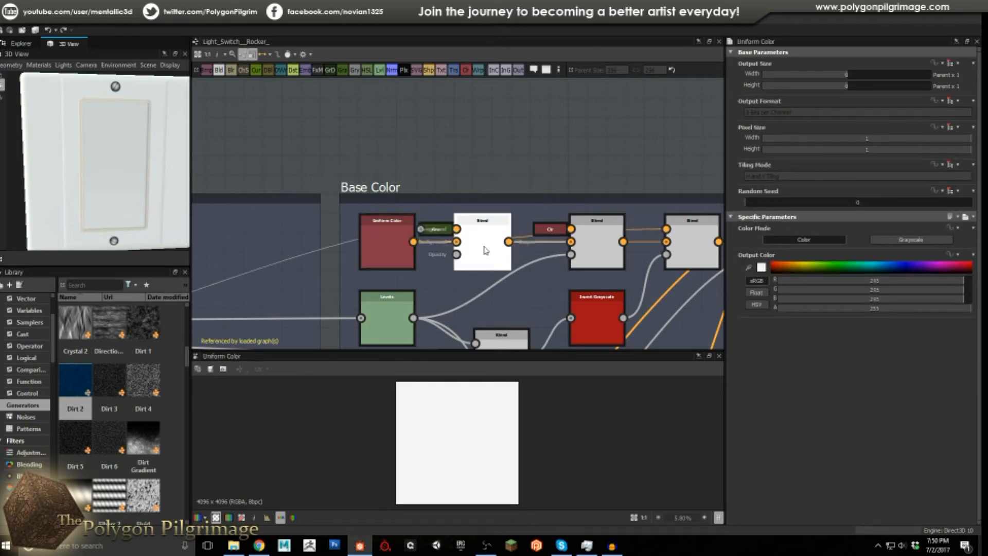
pyautogui.moveTo(484, 251); pyautogui.dragTo(406, 230, button='middle')
pyautogui.moveTo(409, 229); pyautogui.dragTo(526, 162)
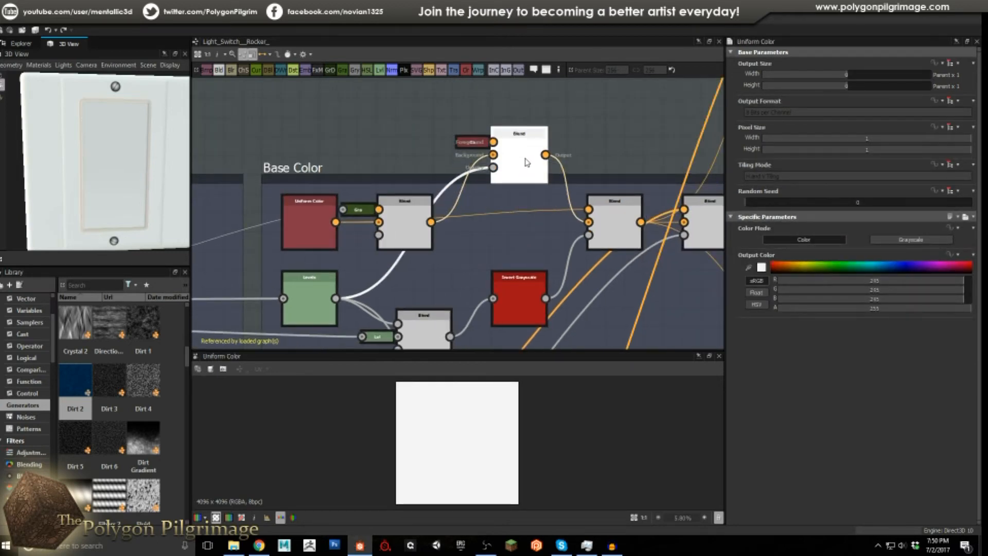
pyautogui.doubleClick(526, 162)
# Trace the second Blend node's mask source back into the rocker build and examine the tinted outline in its preview
pyautogui.moveTo(341, 328); pyautogui.dragTo(631, 196, button='middle')
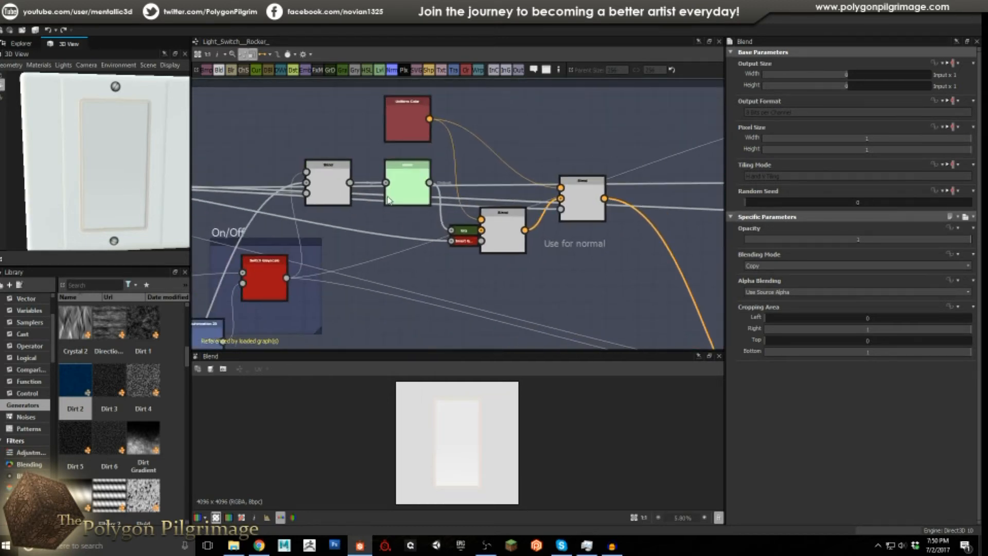
pyautogui.moveTo(342, 196); pyautogui.dragTo(504, 187, button='middle')
pyautogui.scroll(-2, 348, 194)
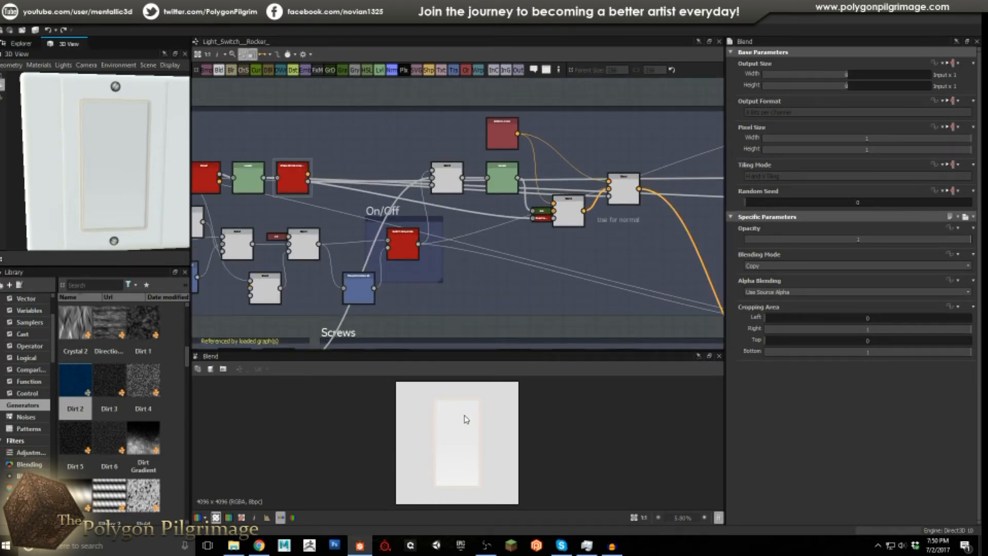
pyautogui.scroll(3, 478, 455)
pyautogui.scroll(-5, 485, 459)
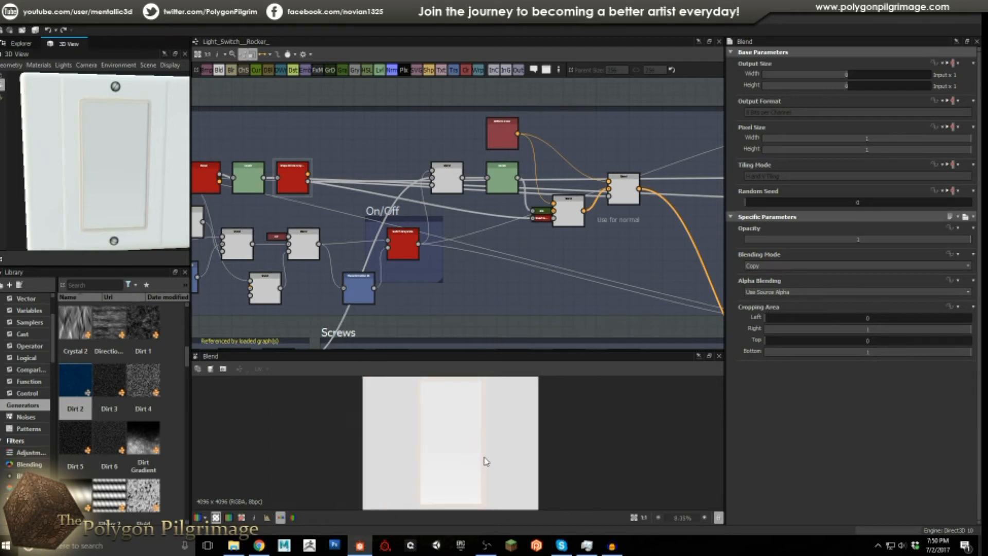
# Move the second Blend node back into its place in the Base Color row
pyautogui.moveTo(596, 175); pyautogui.dragTo(210, 257, button='middle')
pyautogui.scroll(2, 490, 221)
pyautogui.moveTo(542, 171); pyautogui.dragTo(471, 164, button='middle')
pyautogui.moveTo(471, 165); pyautogui.dragTo(479, 220)
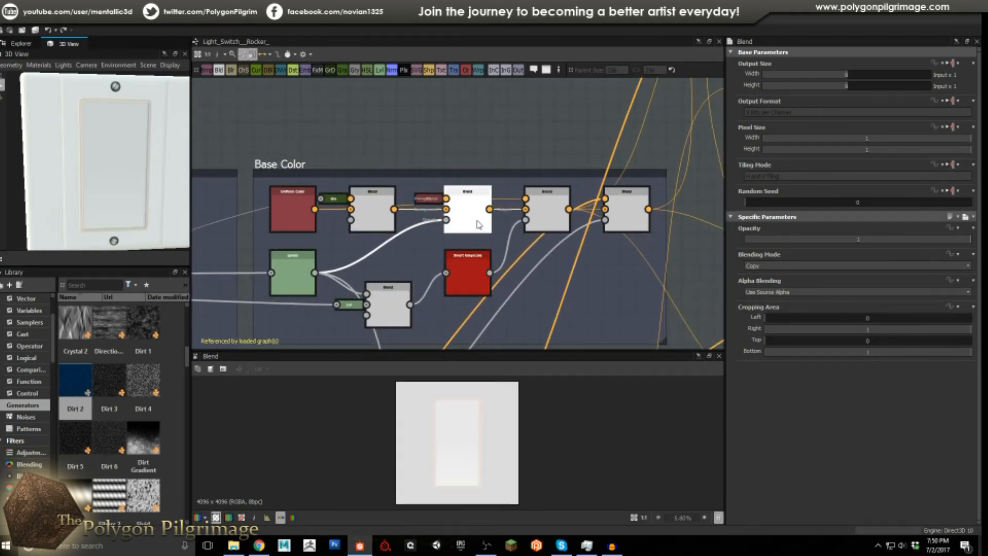
# Preview the third Base Color Blend node and the Invert Grayscale mask that drives its opacity
pyautogui.click(547, 214)
pyautogui.scroll(2, 489, 420)
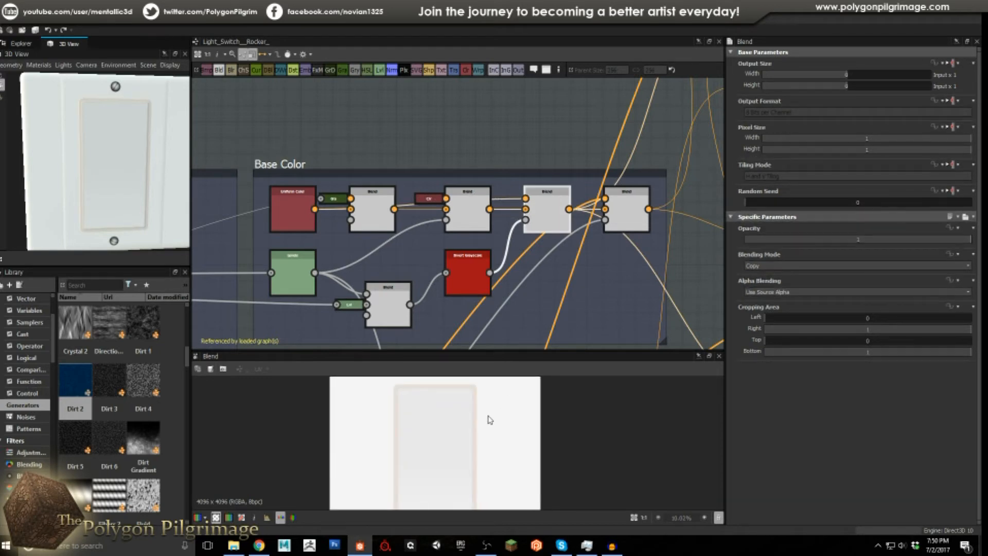
pyautogui.scroll(-1, 490, 420)
pyautogui.moveTo(477, 283); pyautogui.dragTo(517, 180, button='middle')
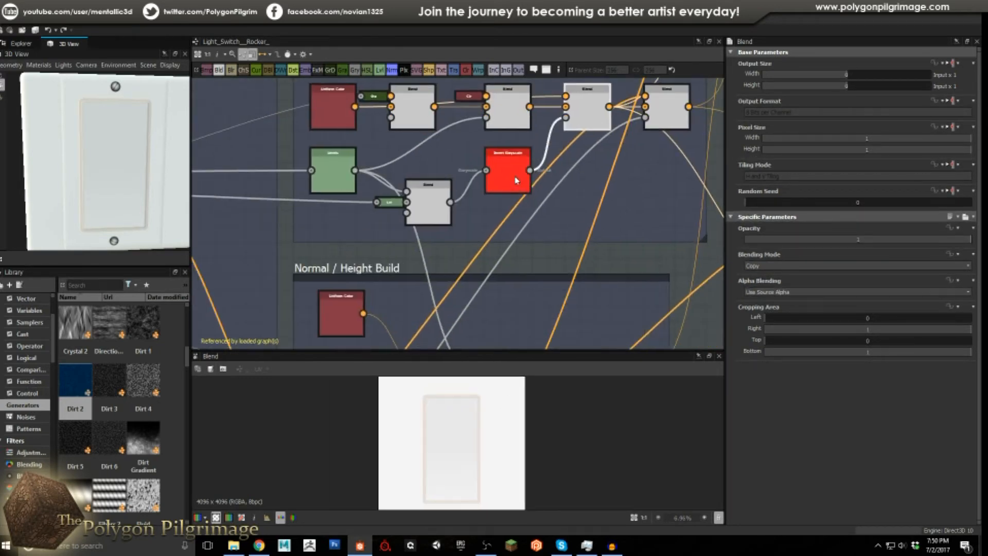
pyautogui.click(518, 180)
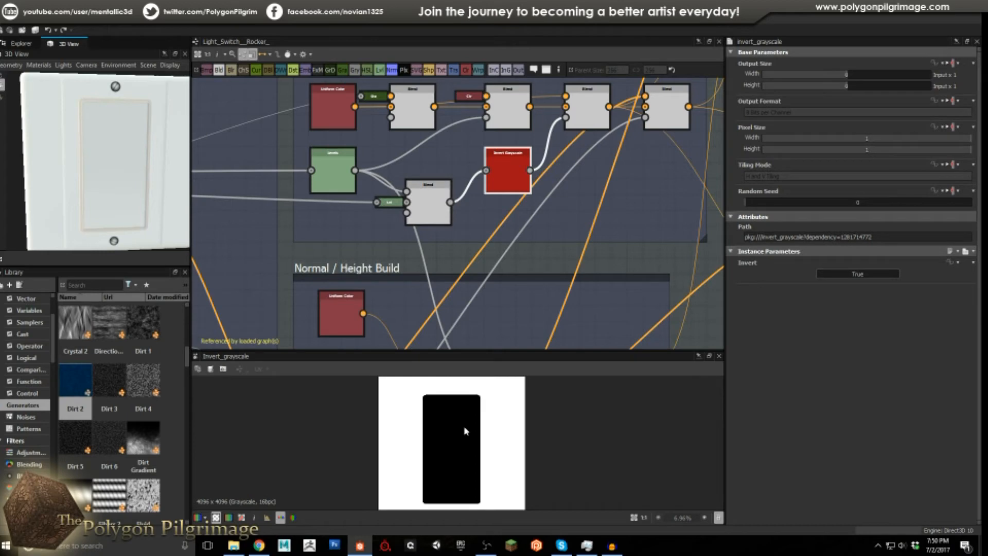
# Preview the last Blend node in the Base Color row and examine how the screws are added to the plate
pyautogui.moveTo(510, 170); pyautogui.dragTo(372, 255, button='middle')
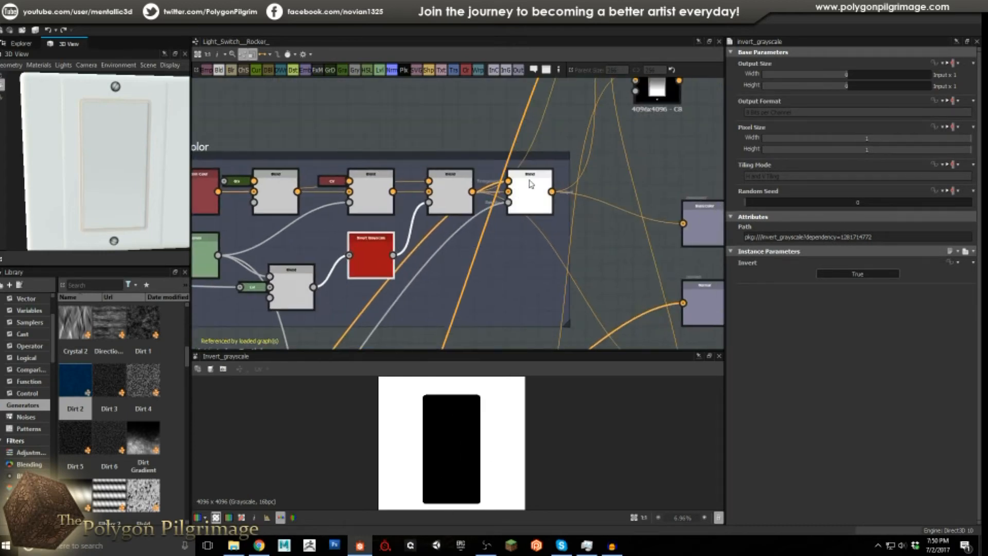
pyautogui.click(530, 190)
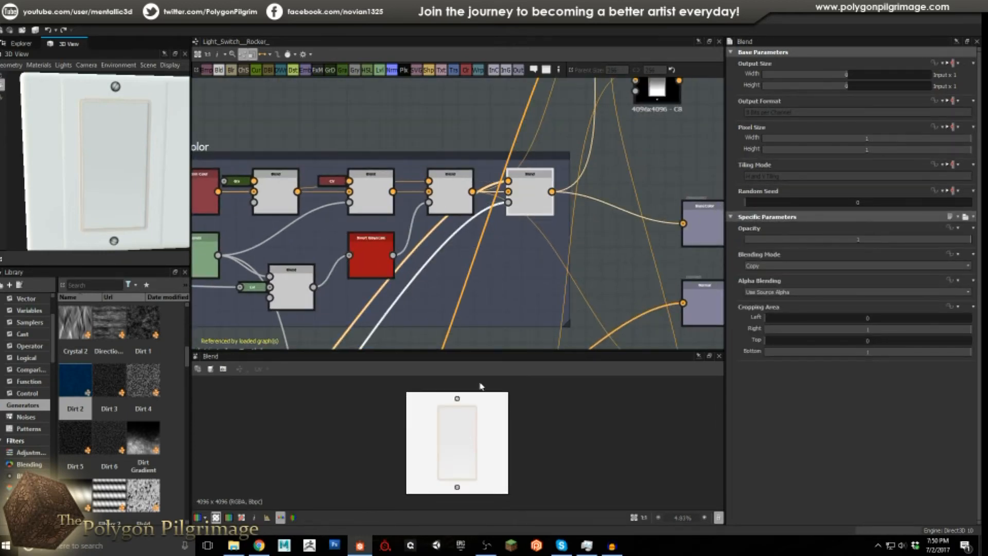
pyautogui.scroll(-5, 498, 241)
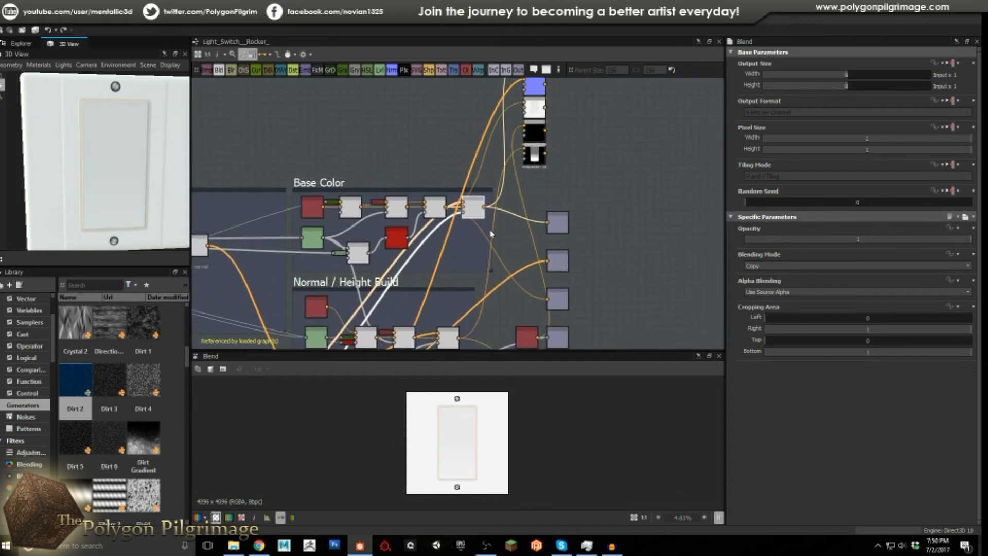
pyautogui.scroll(2, 492, 234)
pyautogui.scroll(-1, 471, 443)
pyautogui.scroll(2, 469, 449)
pyautogui.scroll(-3, 531, 201)
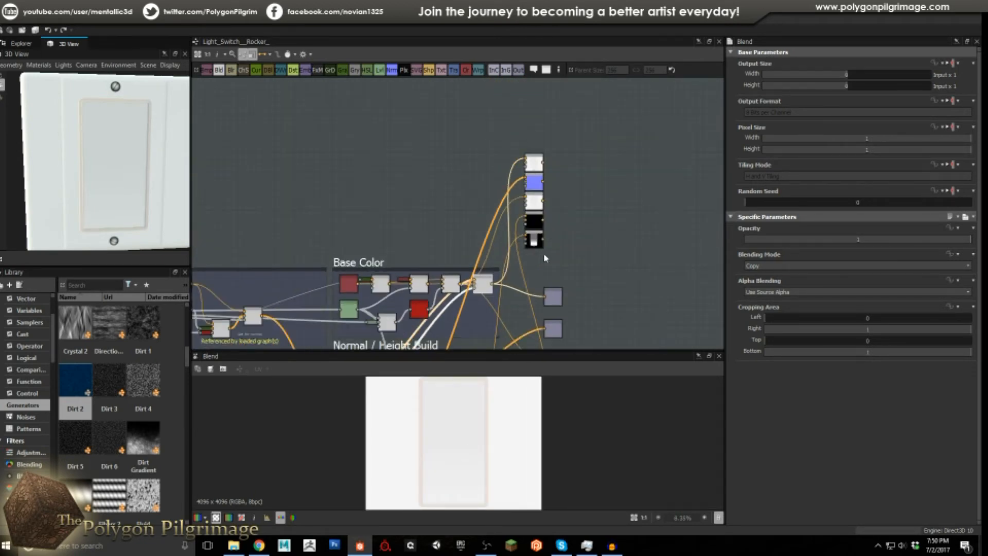
# Examine the stacked nodes above the Base Color frame that receive the material outputs, alongside the 3D switch model
pyautogui.moveTo(164, 140); pyautogui.dragTo(137, 137)
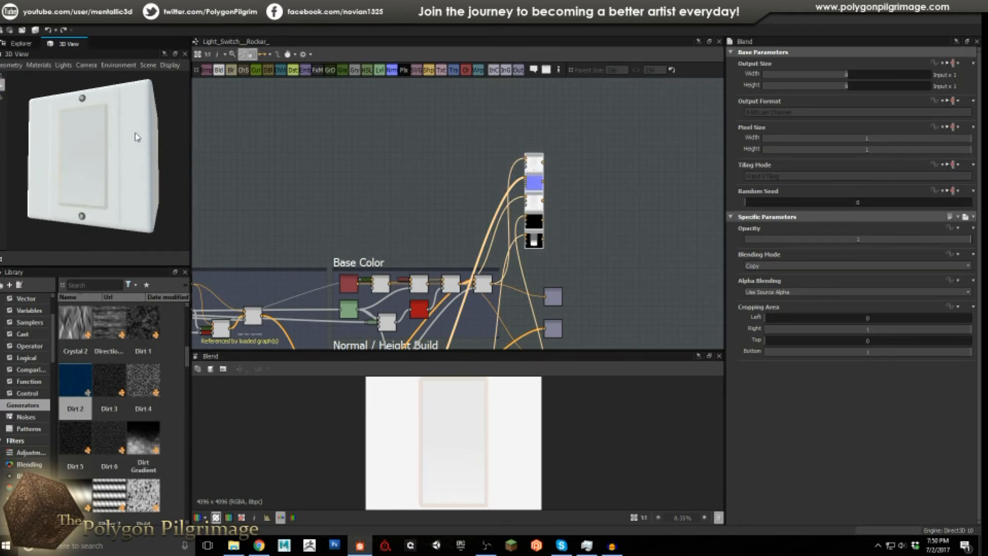
pyautogui.moveTo(538, 221); pyautogui.dragTo(552, 203, button='middle')
pyautogui.moveTo(108, 144); pyautogui.dragTo(132, 147)
pyautogui.scroll(2, 521, 228)
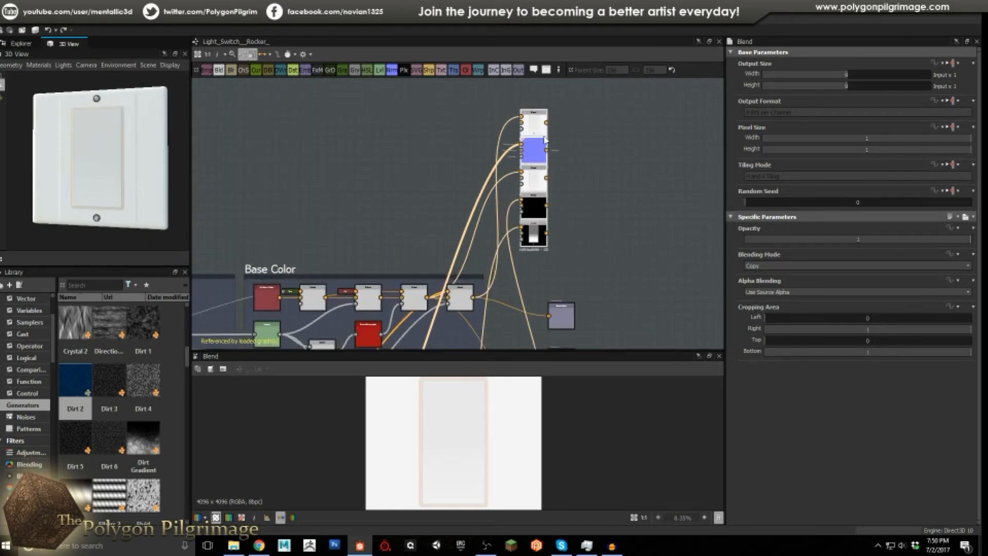
pyautogui.scroll(2, 543, 130)
pyautogui.scroll(-2, 555, 164)
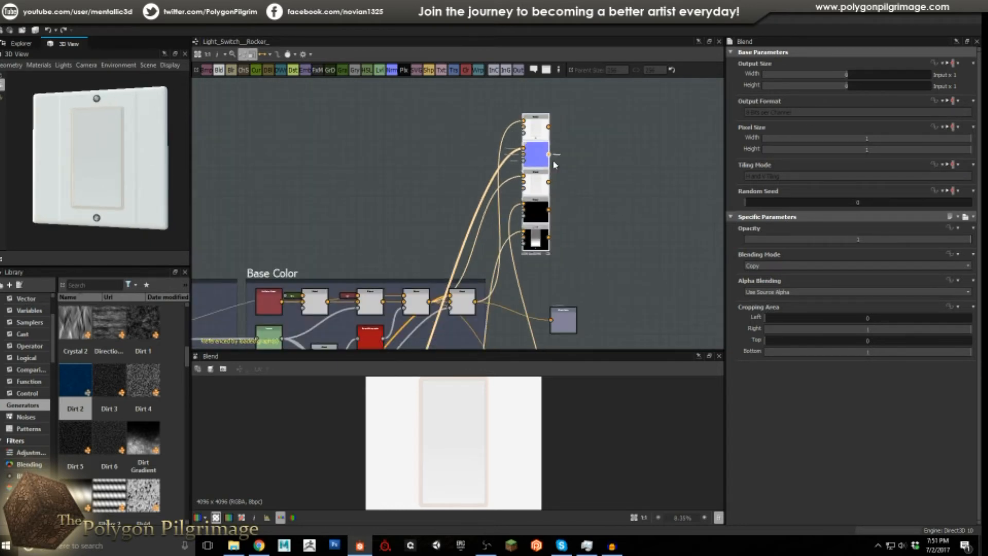
# Preview the Levels node in the Normal / Height Build frame and trace its input back to the On/Off frame
pyautogui.moveTo(579, 232); pyautogui.dragTo(649, 74, button='middle')
pyautogui.moveTo(503, 185); pyautogui.dragTo(583, 87, button='middle')
pyautogui.scroll(2, 387, 248)
pyautogui.doubleClick(403, 197)
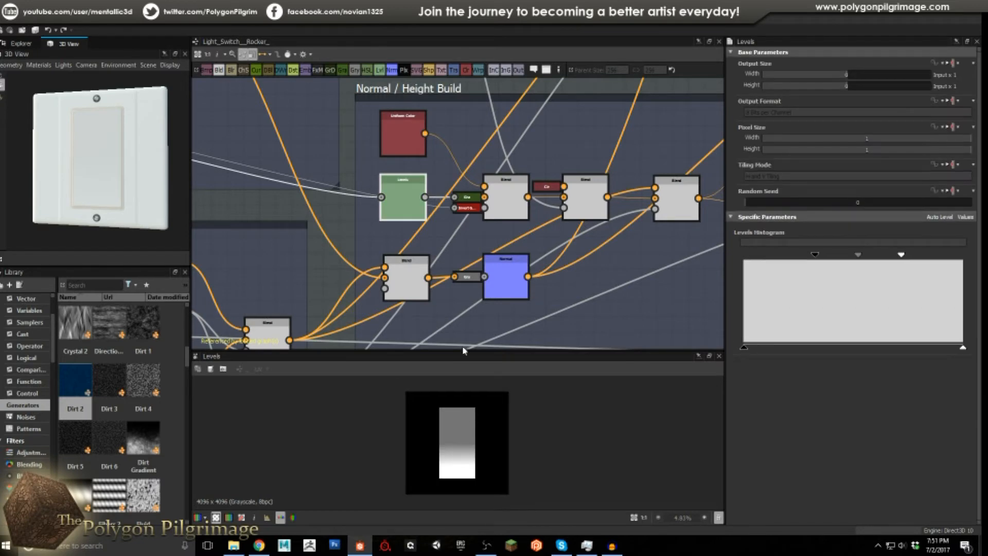
pyautogui.scroll(-3, 463, 345)
pyautogui.moveTo(266, 150); pyautogui.dragTo(387, 207, button='middle')
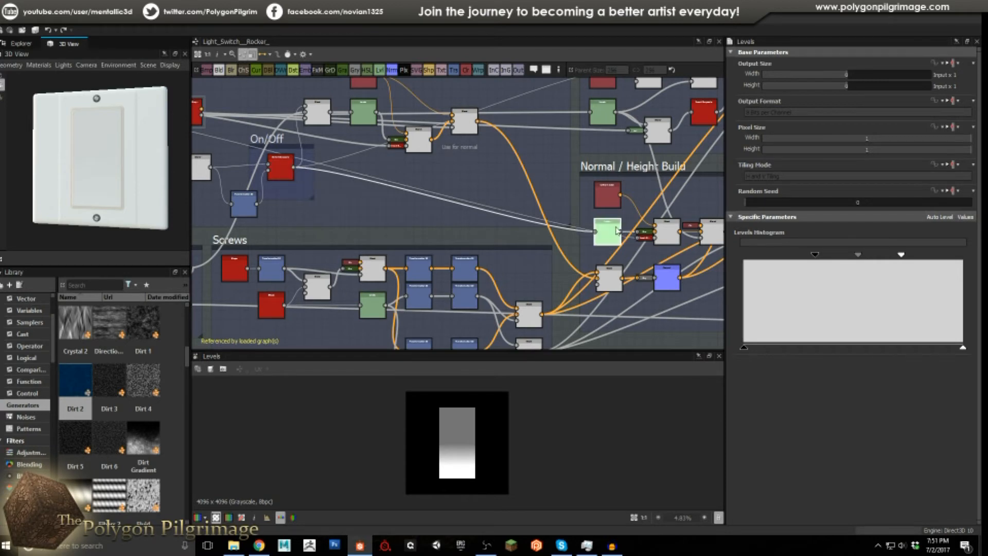
pyautogui.moveTo(555, 186); pyautogui.dragTo(475, 176, button='middle')
pyautogui.moveTo(545, 201); pyautogui.dragTo(508, 186, button='middle')
pyautogui.scroll(2, 508, 187)
pyautogui.moveTo(487, 230); pyautogui.dragTo(420, 217, button='middle')
pyautogui.scroll(1, 420, 217)
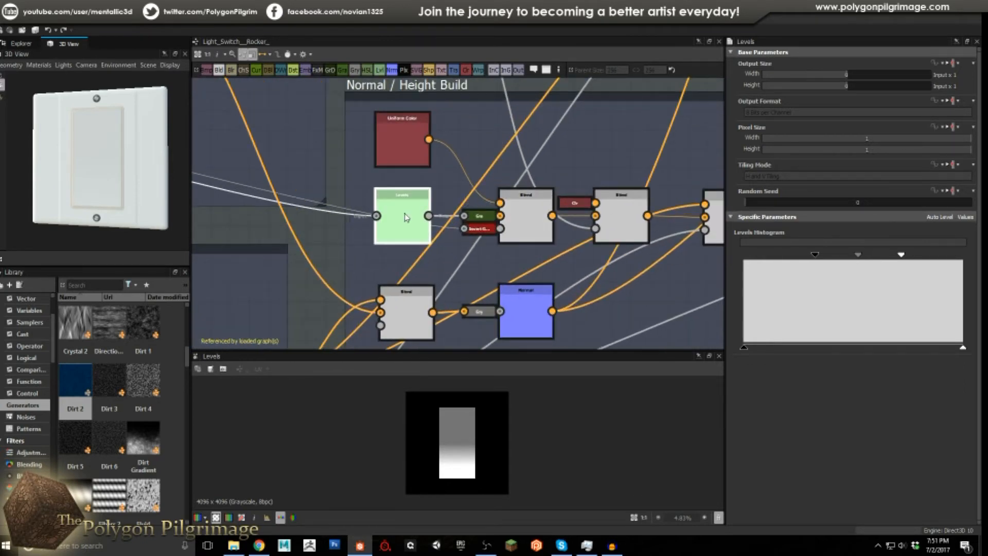
# Preview the three Blend nodes in the upper Normal / Height Build row in sequence to examine how the height map is built
pyautogui.click(526, 221)
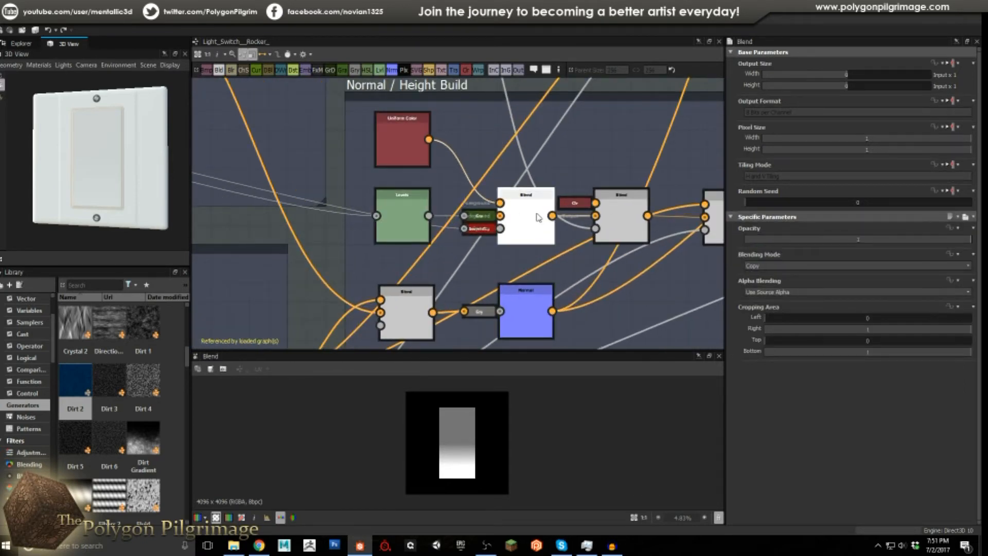
pyautogui.scroll(2, 526, 235)
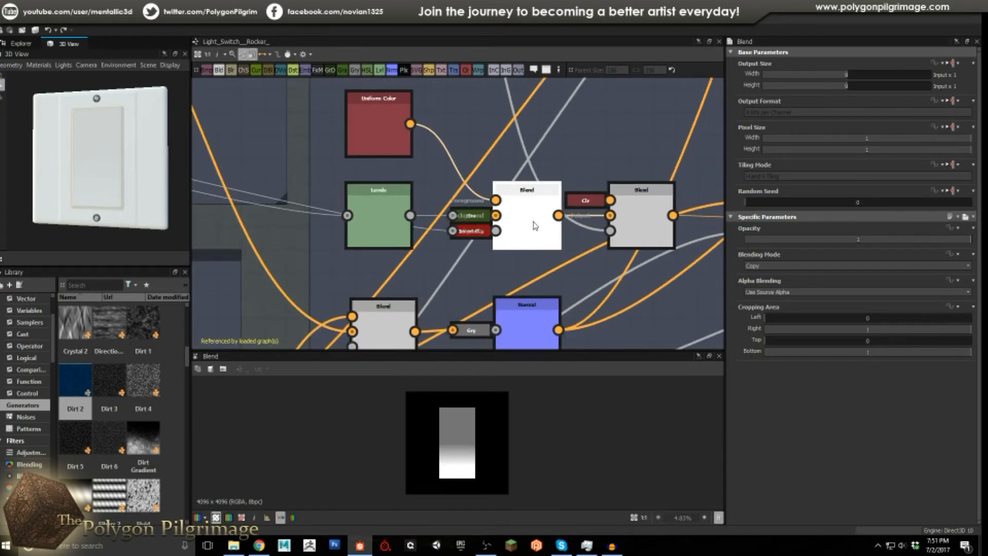
pyautogui.click(616, 241)
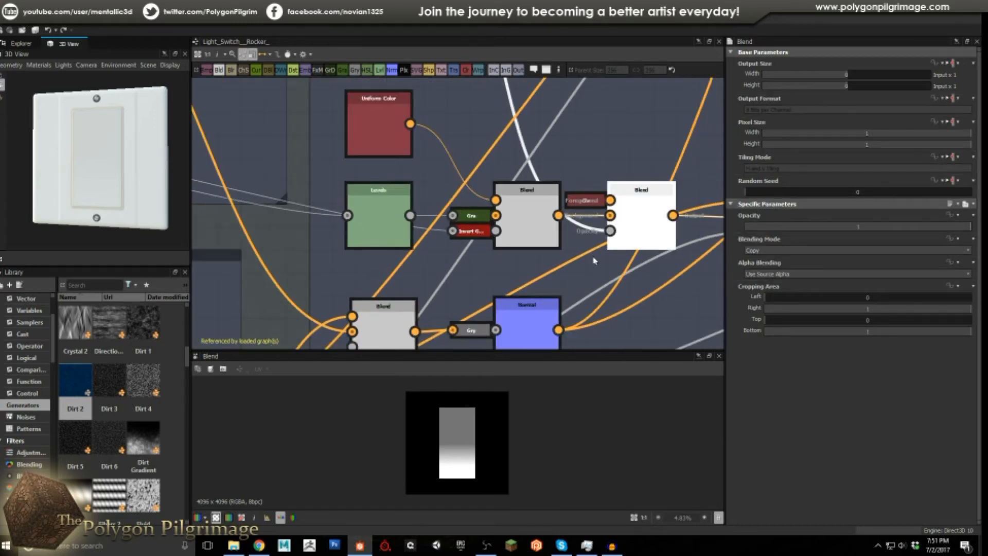
pyautogui.moveTo(583, 271); pyautogui.dragTo(499, 274, button='middle')
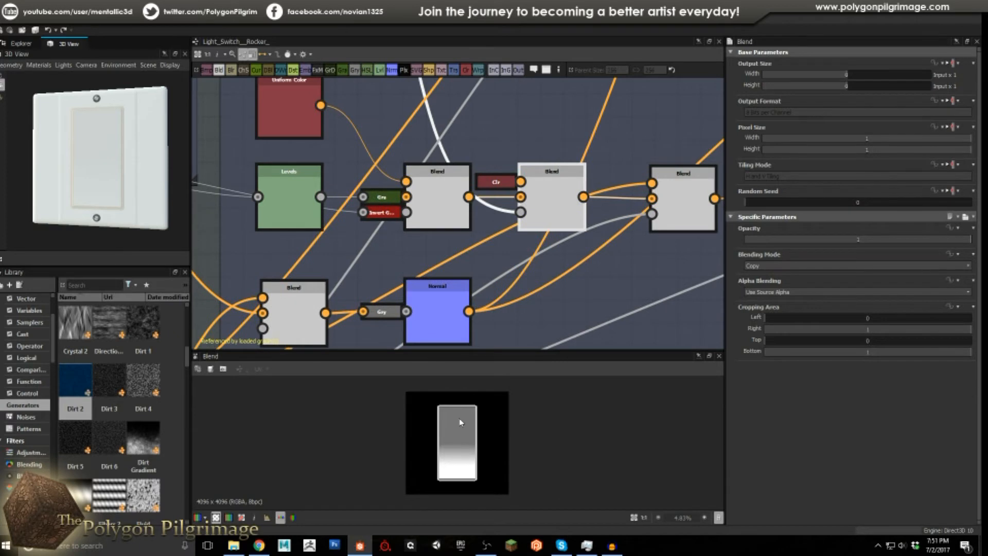
pyautogui.moveTo(572, 247); pyautogui.dragTo(507, 243, button='middle')
pyautogui.click(622, 200)
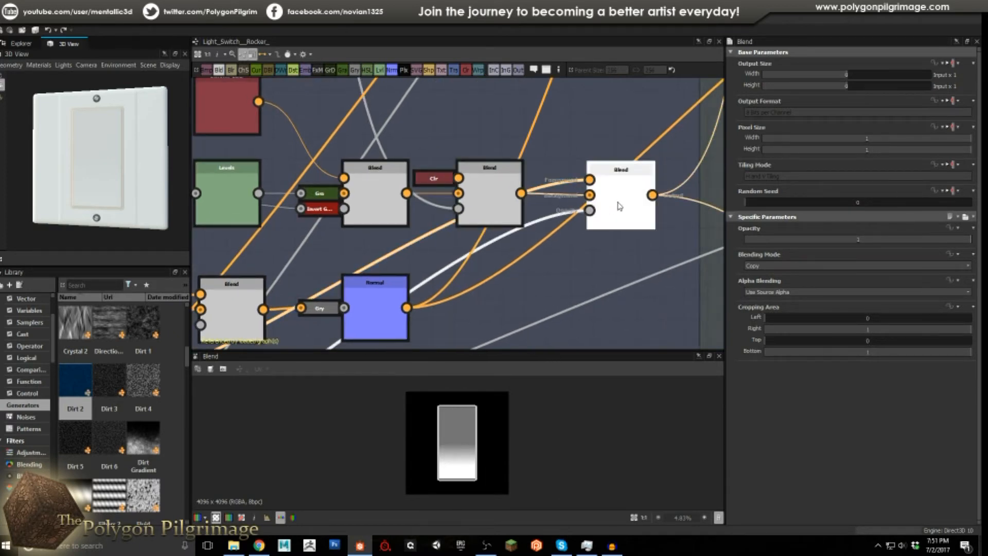
pyautogui.scroll(1, 460, 408)
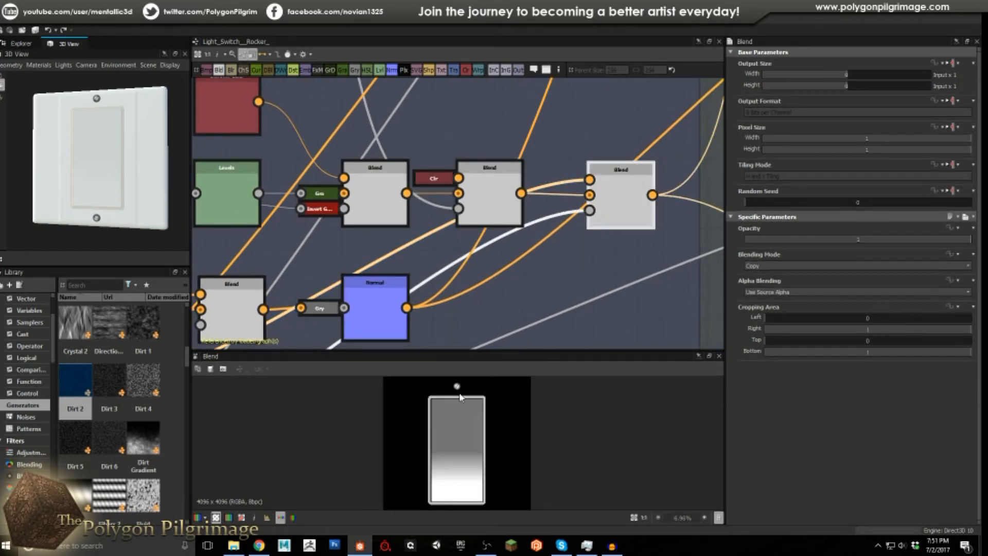
# Preview the lower Blend node feeding the Normal node and trace its input to the Blend marked "Use for normal"
pyautogui.scroll(-1, 461, 399)
pyautogui.moveTo(509, 230); pyautogui.dragTo(552, 148, button='middle')
pyautogui.scroll(-1, 552, 148)
pyautogui.moveTo(332, 230); pyautogui.dragTo(405, 232, button='middle')
pyautogui.click(405, 232)
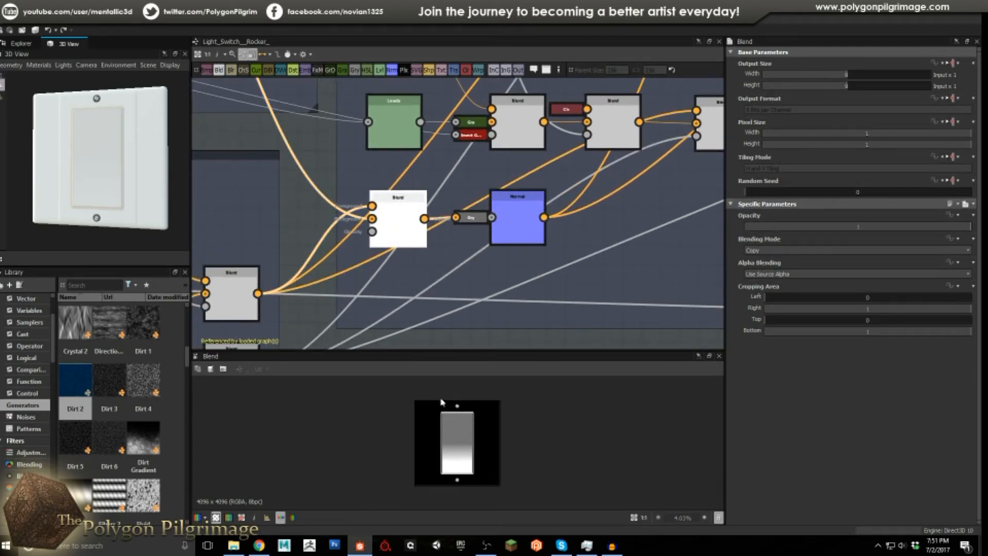
pyautogui.scroll(-2, 402, 249)
pyautogui.moveTo(308, 146); pyautogui.dragTo(331, 200, button='middle')
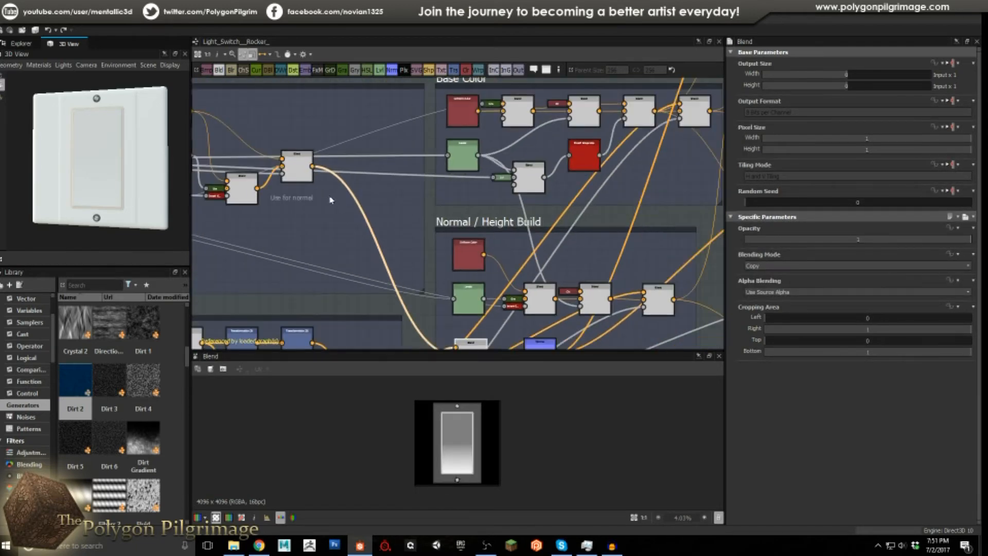
# Preview the Normal node in the Normal / Height Build frame and examine where its output goes
pyautogui.moveTo(443, 286); pyautogui.dragTo(407, 175, button='middle')
pyautogui.scroll(2, 414, 247)
pyautogui.click(487, 242)
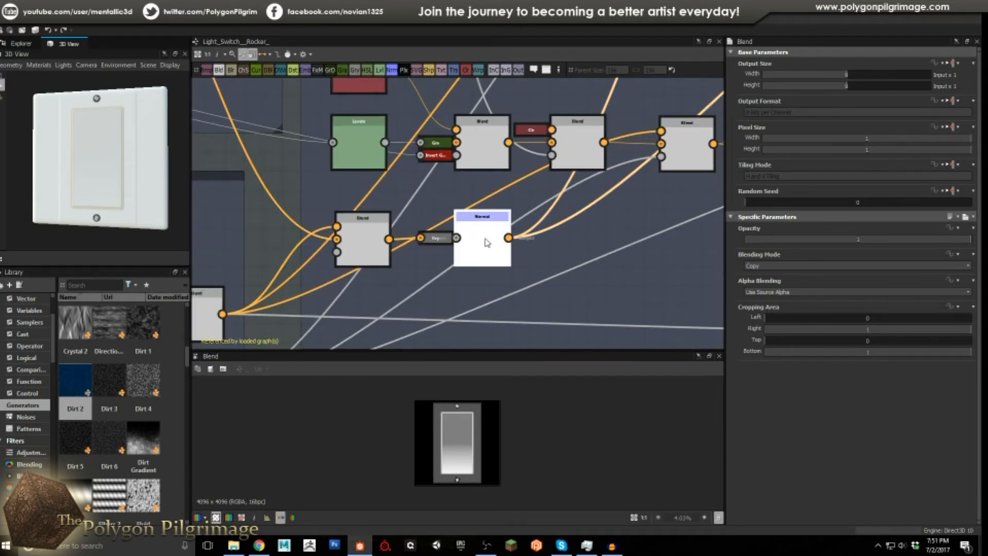
pyautogui.scroll(-3, 558, 249)
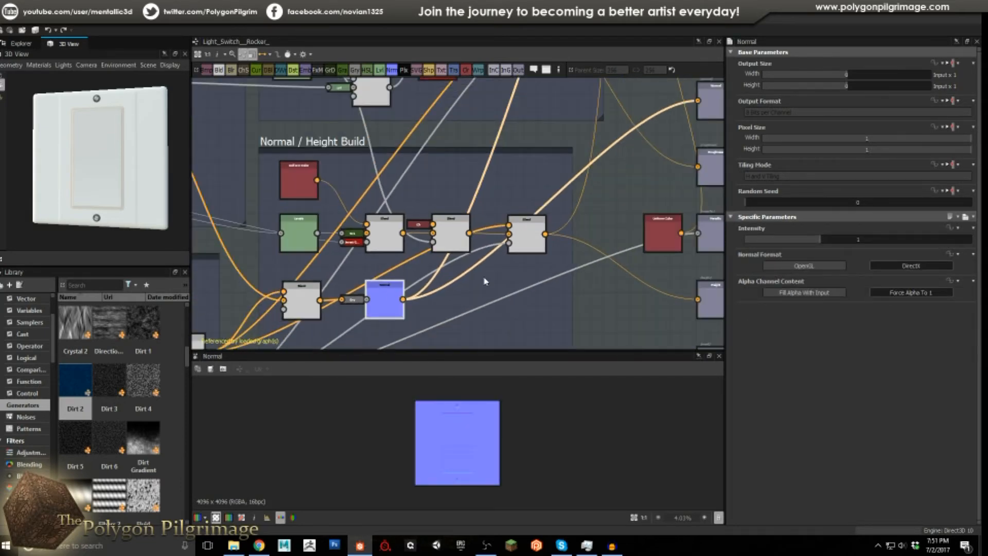
# Preview the last height Blend node, follow it to the Height output, and inspect the switch plate's relief on the 3D model
pyautogui.moveTo(507, 252); pyautogui.dragTo(499, 232, button='middle')
pyautogui.scroll(2, 497, 234)
pyautogui.scroll(2, 494, 236)
pyautogui.click(496, 231)
pyautogui.moveTo(534, 261); pyautogui.dragTo(400, 215, button='middle')
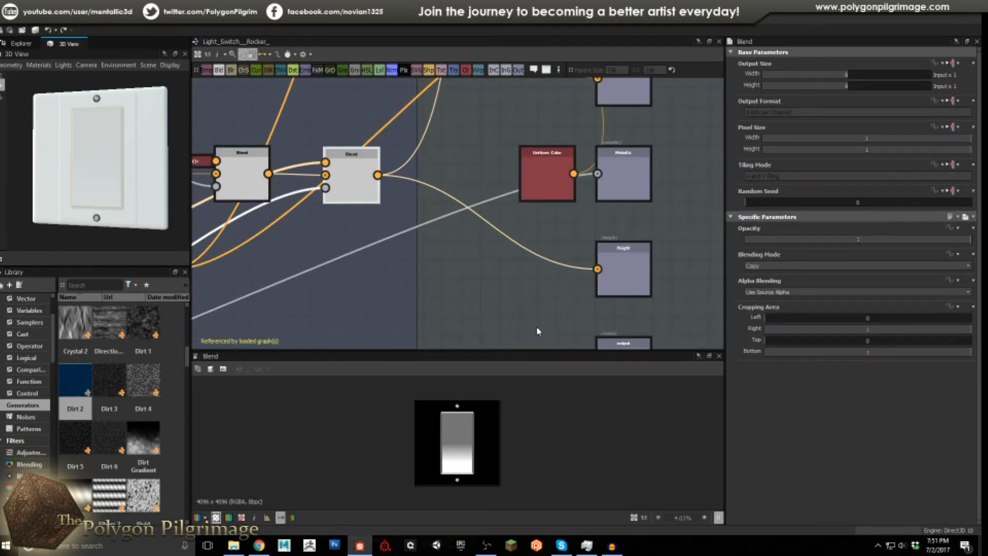
pyautogui.scroll(1, 489, 416)
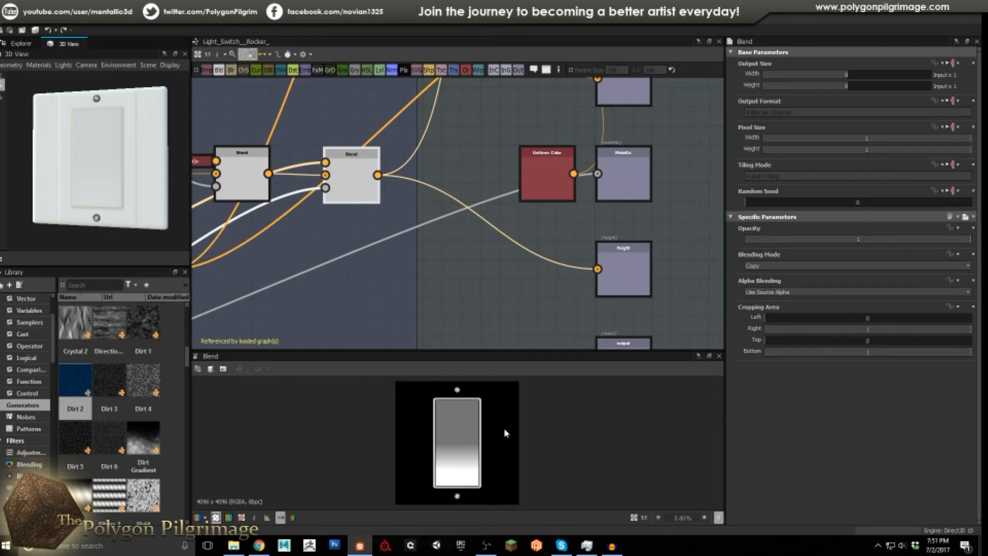
pyautogui.scroll(1, 469, 406)
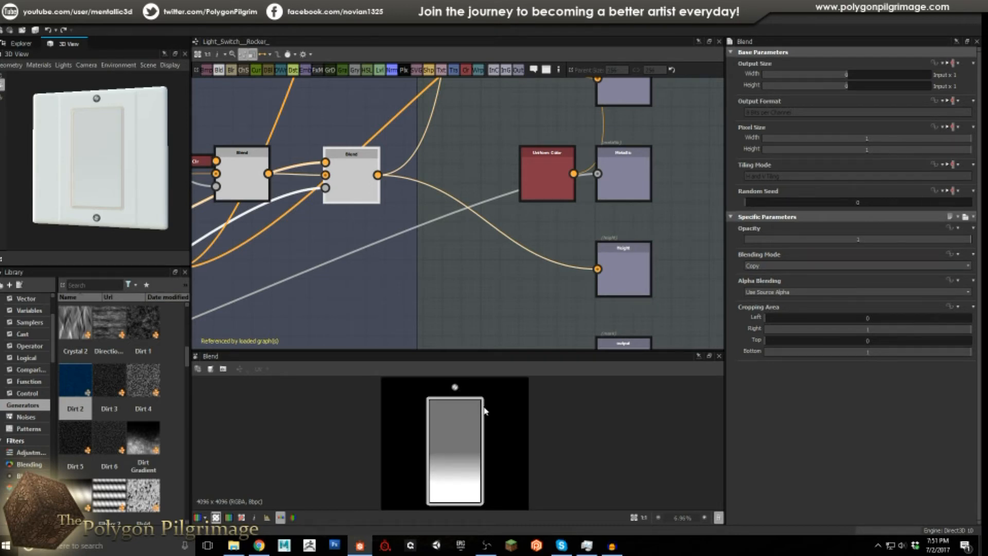
pyautogui.moveTo(82, 180); pyautogui.dragTo(70, 197)
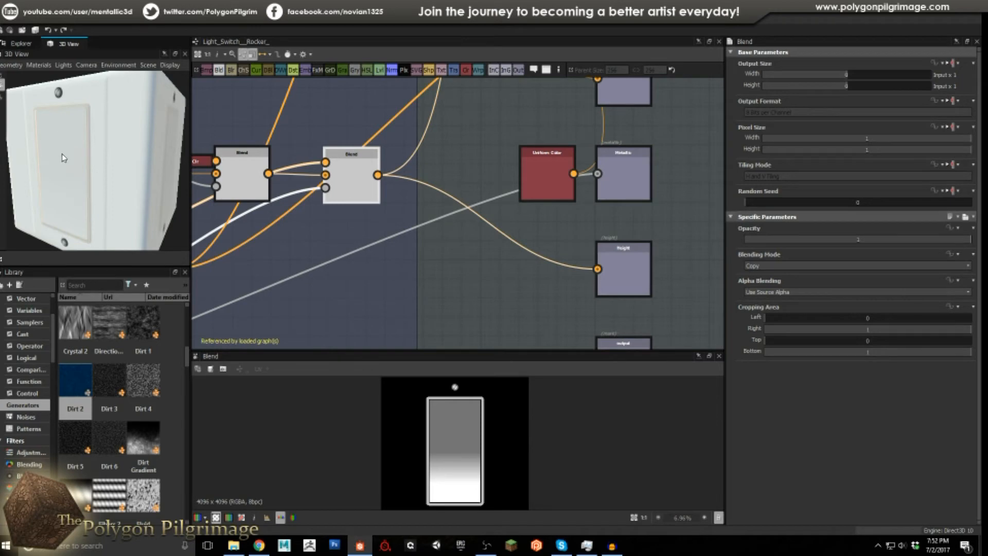
# Trace the graph back to the Levels node beside the Screws frame, preview its mask, and compare it with the 3D switch plate
pyautogui.scroll(-5, 484, 251)
pyautogui.scroll(2, 654, 211)
pyautogui.moveTo(666, 211); pyautogui.dragTo(522, 196, button='middle')
pyautogui.scroll(-3, 435, 220)
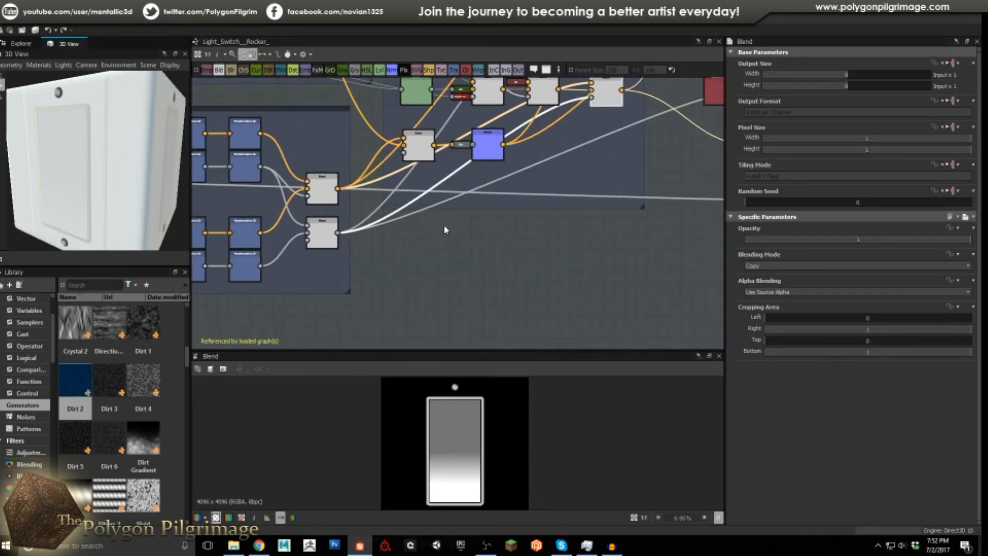
pyautogui.scroll(3, 341, 196)
pyautogui.moveTo(274, 198); pyautogui.dragTo(489, 215, button='middle')
pyautogui.scroll(-2, 391, 217)
pyautogui.moveTo(324, 218); pyautogui.dragTo(470, 221, button='middle')
pyautogui.scroll(1, 357, 217)
pyautogui.moveTo(283, 212); pyautogui.dragTo(405, 212, button='middle')
pyautogui.click(316, 201)
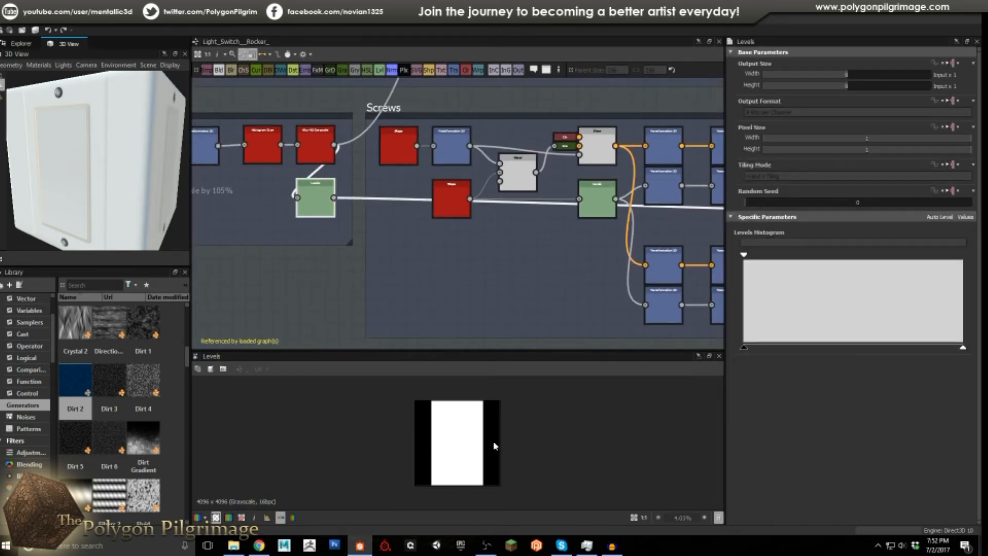
pyautogui.moveTo(183, 227); pyautogui.dragTo(136, 118)
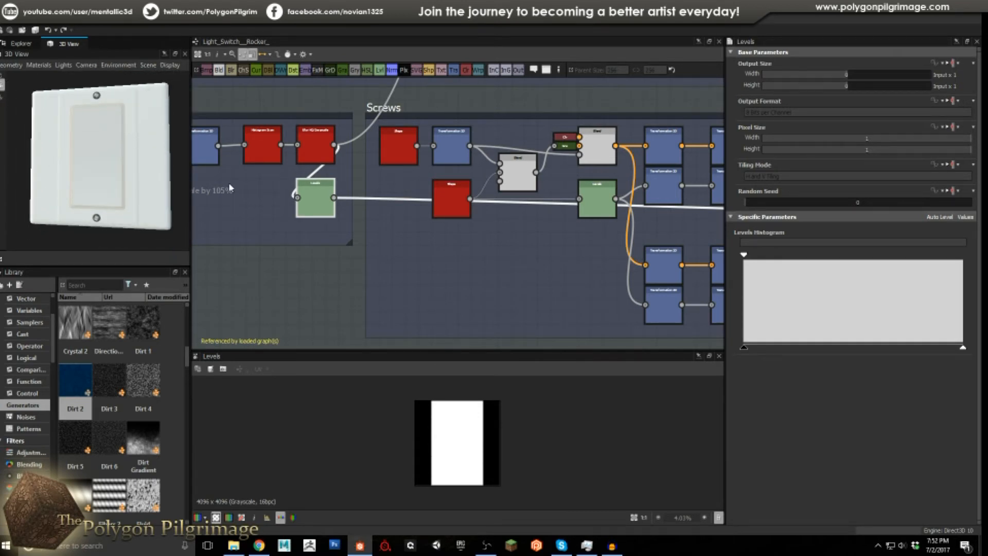
pyautogui.scroll(-5, 512, 241)
pyautogui.moveTo(551, 161); pyautogui.dragTo(432, 199, button='middle')
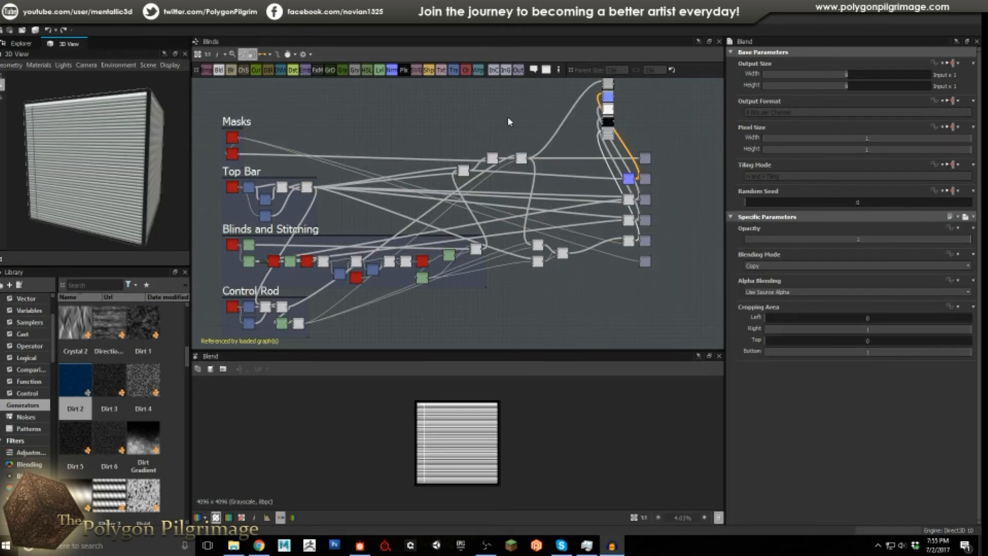
# In the Blinds graph, preview the Shape and Invert Grayscale nodes in the Masks frame and compare them with the 3D blinds
pyautogui.moveTo(114, 159)
pyautogui.mouseDown()
pyautogui.moveTo(143, 150)
pyautogui.moveTo(120, 162)
pyautogui.mouseUp()
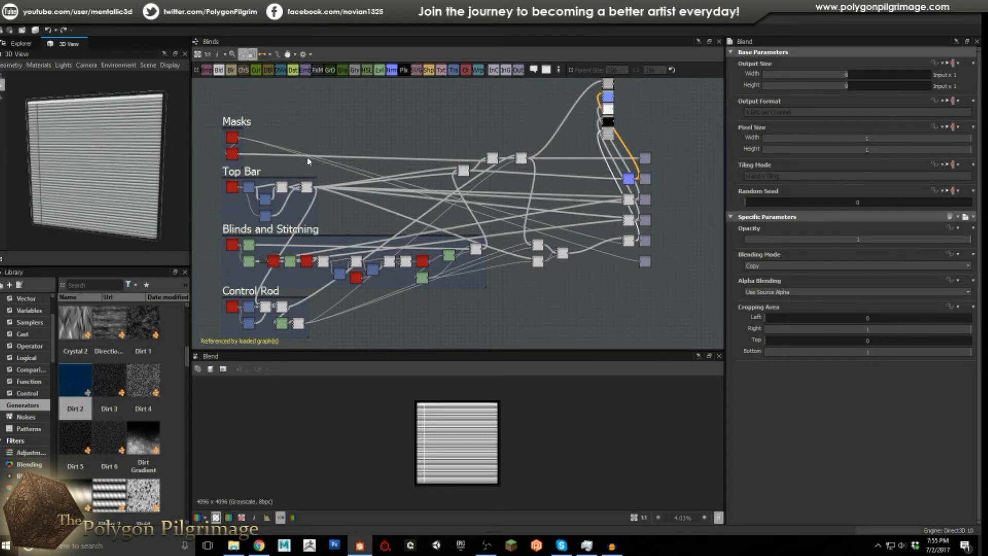
pyautogui.scroll(6, 292, 133)
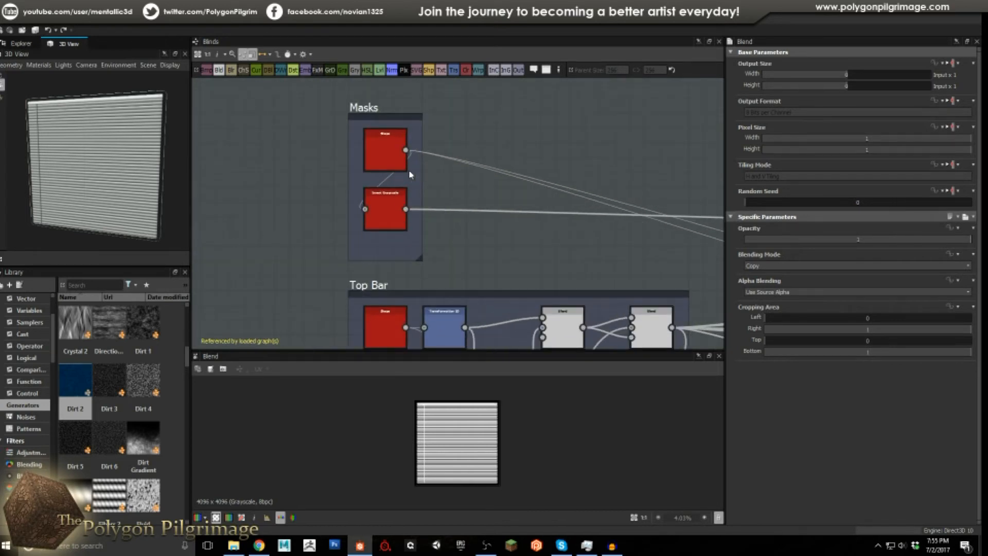
pyautogui.scroll(1, 399, 157)
pyautogui.click(375, 150)
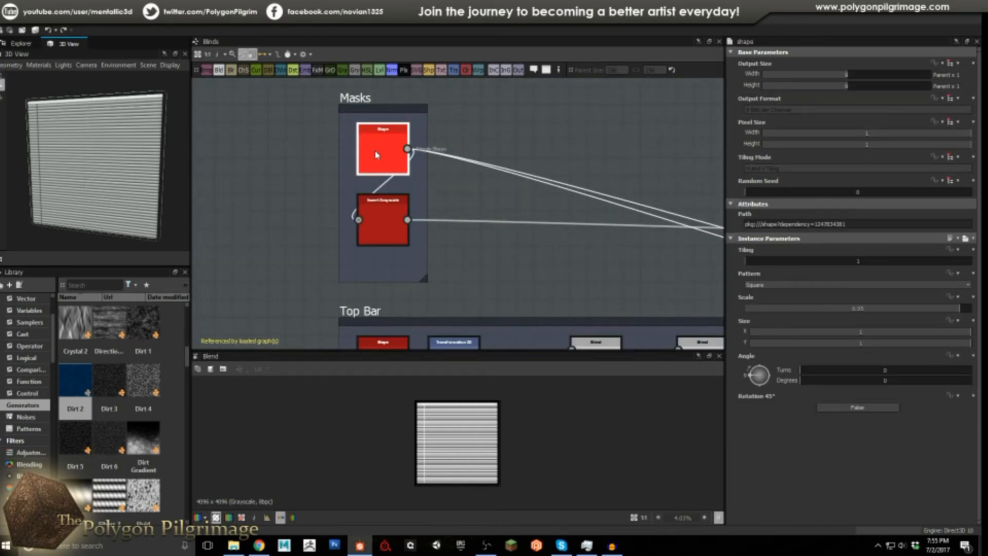
pyautogui.scroll(1, 466, 445)
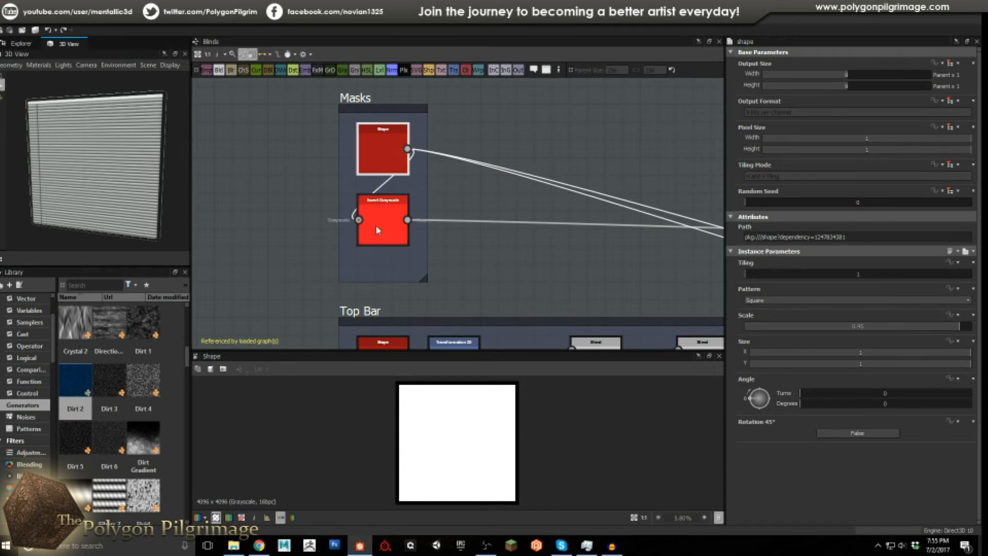
pyautogui.click(390, 223)
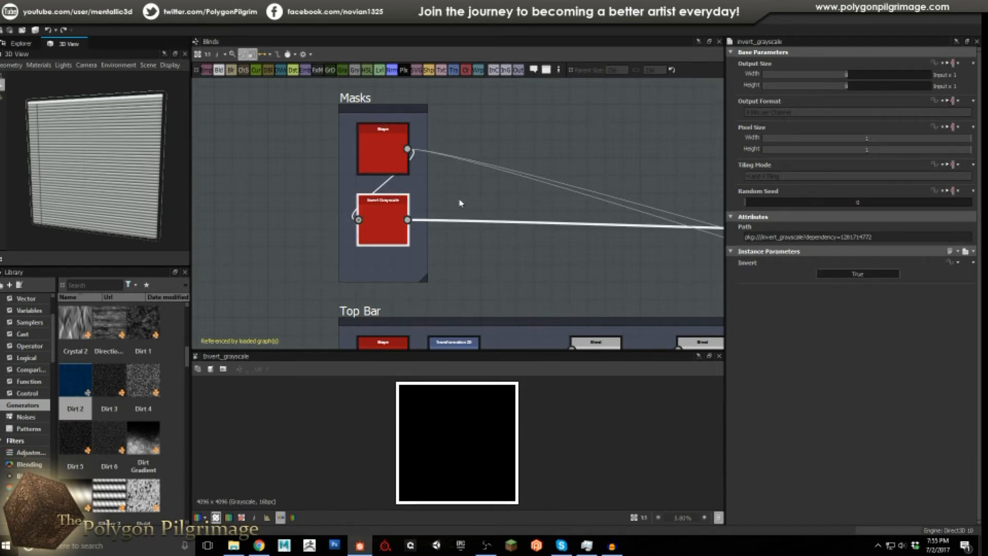
pyautogui.moveTo(129, 110); pyautogui.dragTo(145, 100)
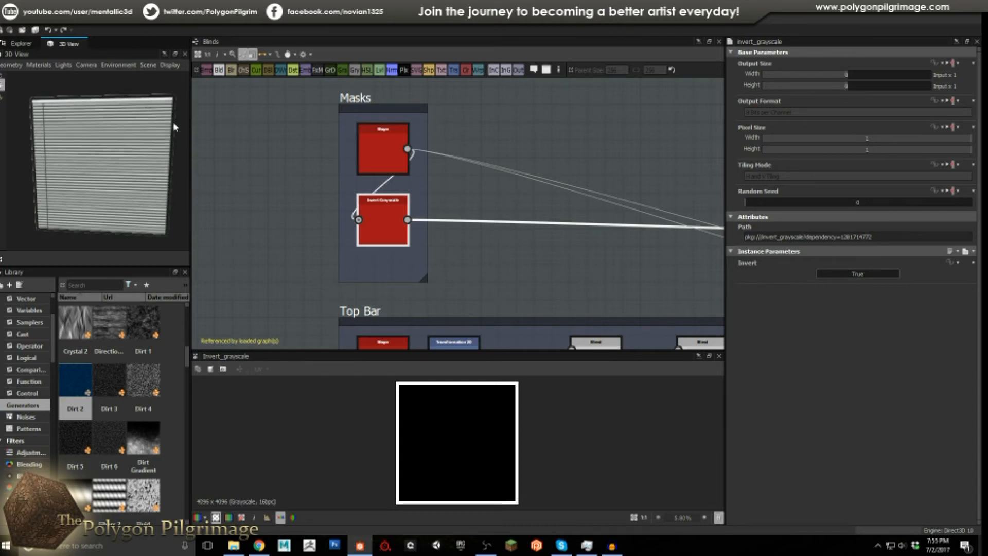
# Locate the Top Bar frame in the graph and examine the matching top bar and slats up close on the 3D blinds
pyautogui.scroll(-2, 419, 222)
pyautogui.moveTo(496, 319); pyautogui.dragTo(447, 185, button='middle')
pyautogui.scroll(1, 456, 219)
pyautogui.moveTo(107, 155); pyautogui.dragTo(112, 155)
pyautogui.scroll(5, 64, 139)
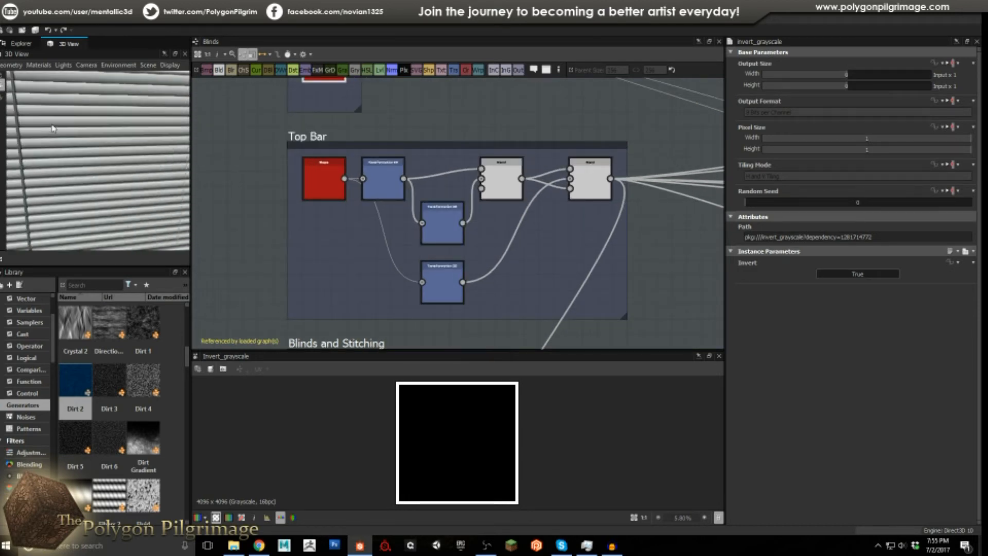
pyautogui.scroll(-3, 67, 141)
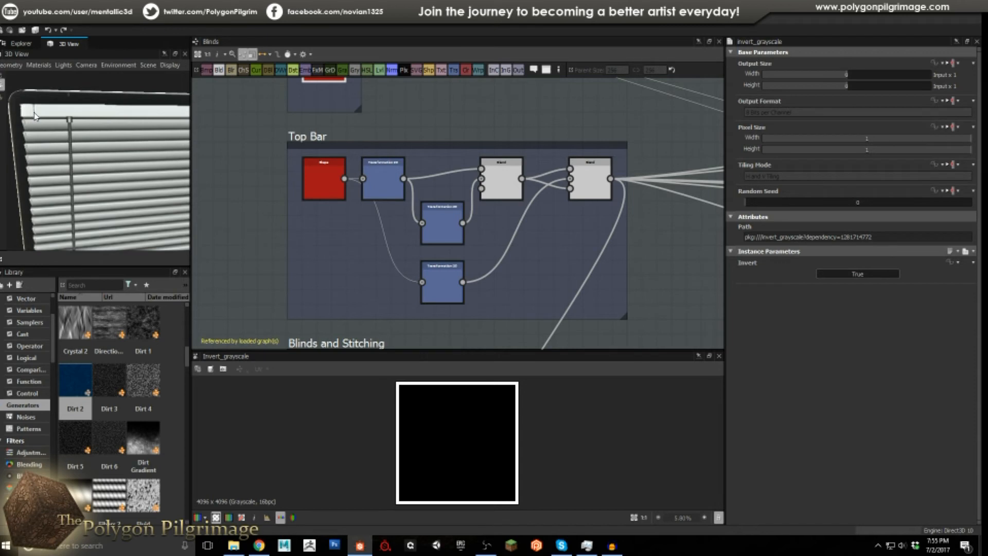
pyautogui.moveTo(135, 117); pyautogui.dragTo(116, 132)
# Preview the Top Bar's Shape, first Transformation 2D and first Blend nodes to examine how the corner squares are made
pyautogui.click(324, 178)
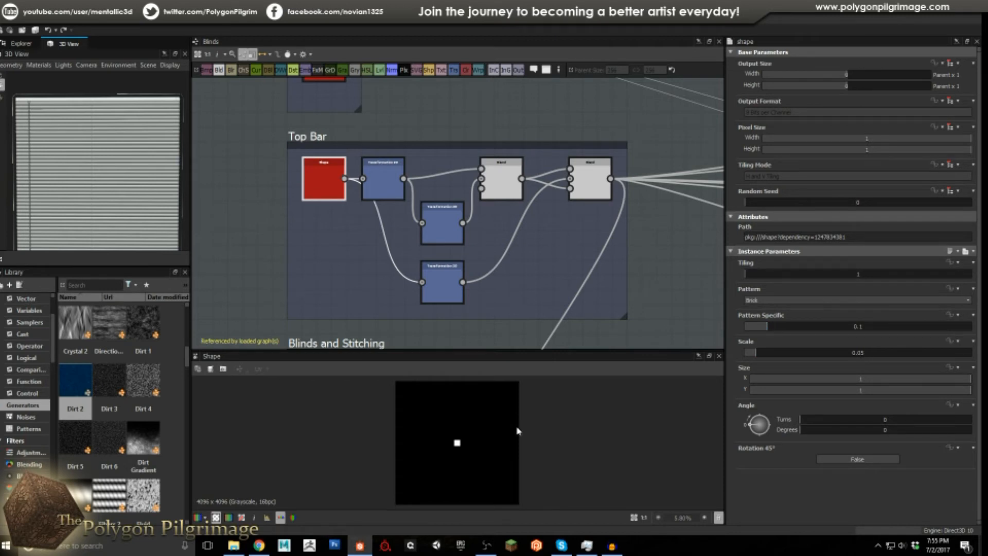
pyautogui.scroll(1, 517, 430)
pyautogui.click(381, 188)
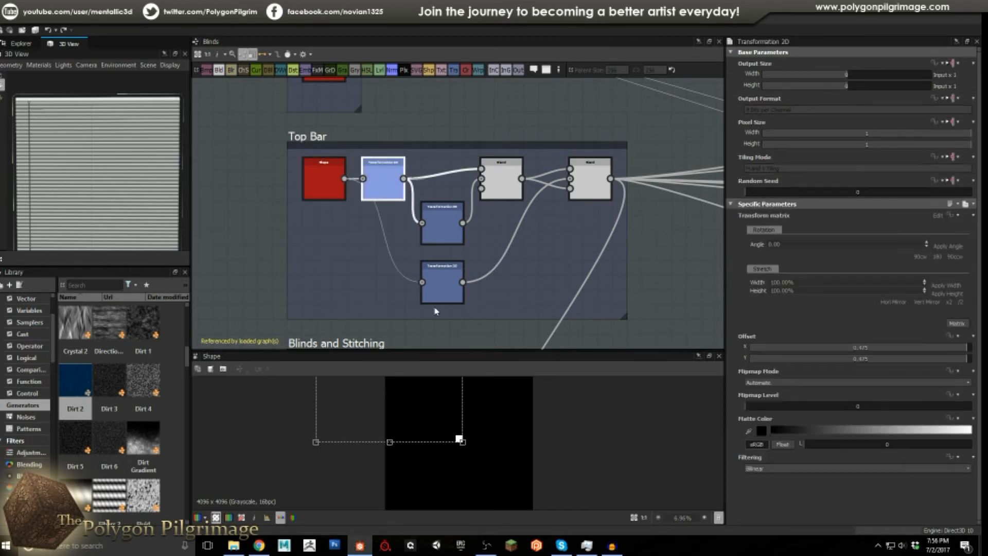
pyautogui.scroll(-2, 448, 408)
pyautogui.click(509, 181)
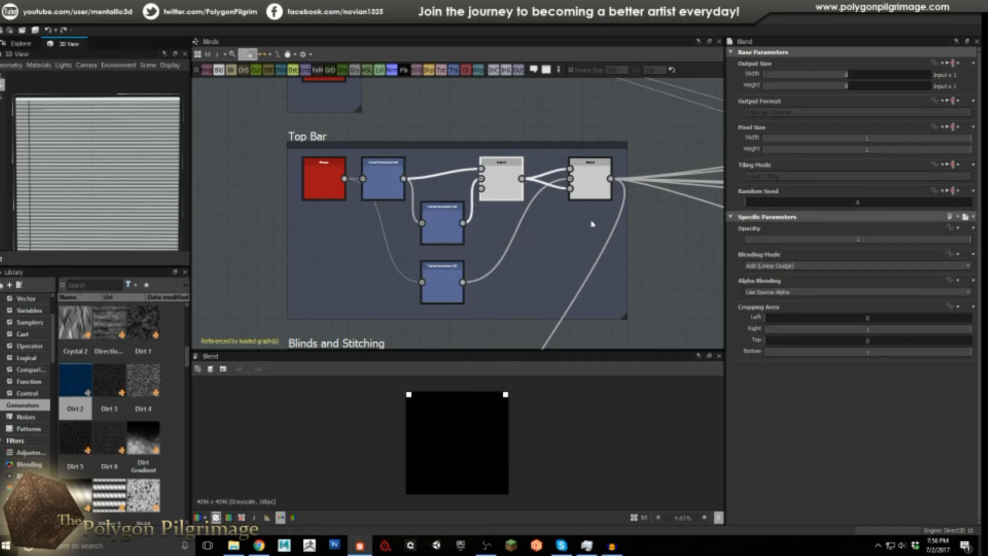
# Preview the lowest Transformation 2D node's horizontal strip up close, and the last Blend node in the Top Bar frame
pyautogui.click(453, 278)
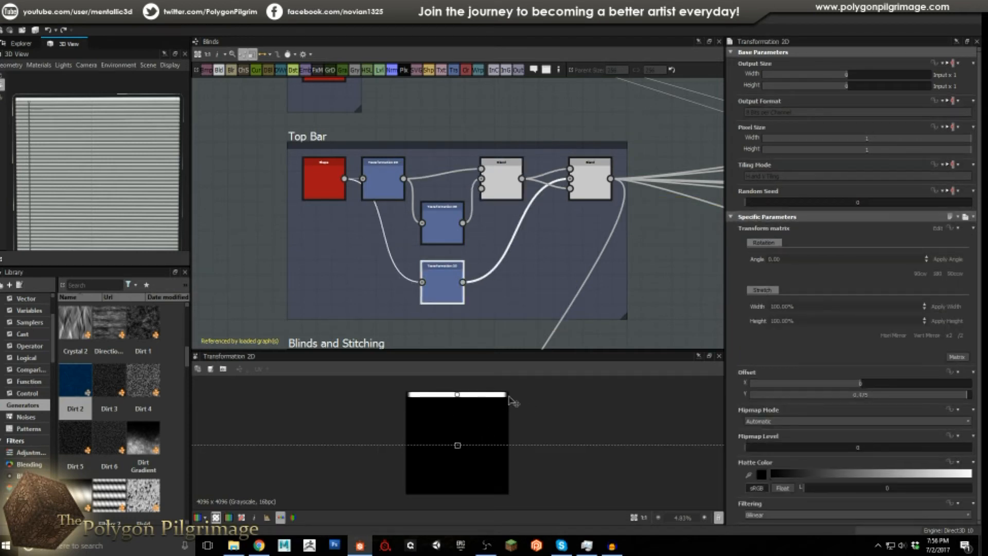
pyautogui.scroll(4, 515, 404)
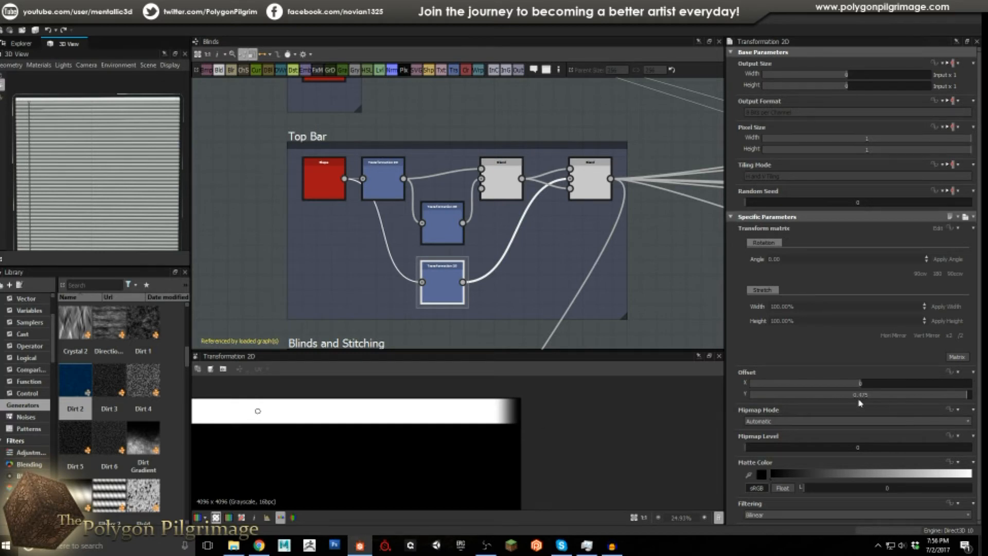
pyautogui.doubleClick(579, 196)
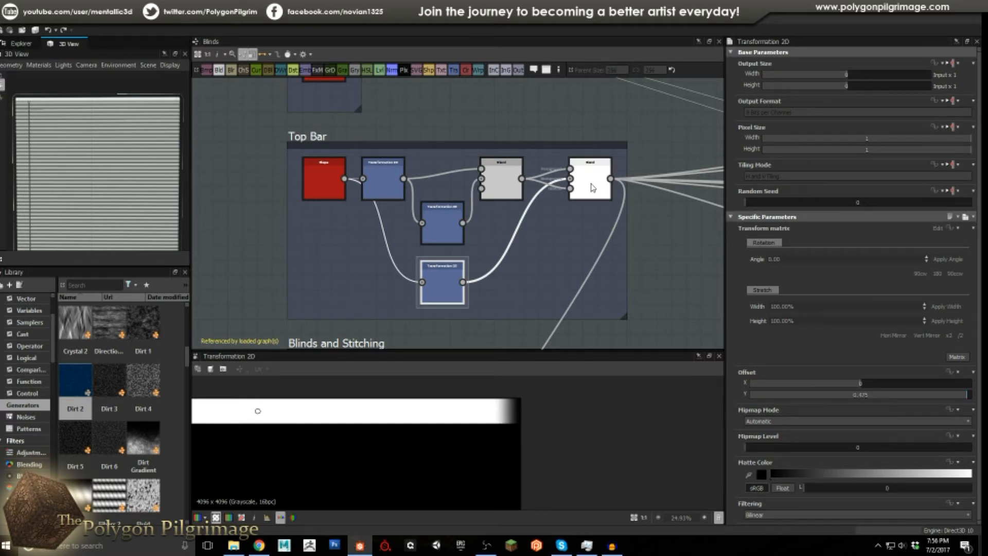
# Preview the last Blend node of the Top Bar frame up close and as a whole strip
pyautogui.scroll(2, 498, 409)
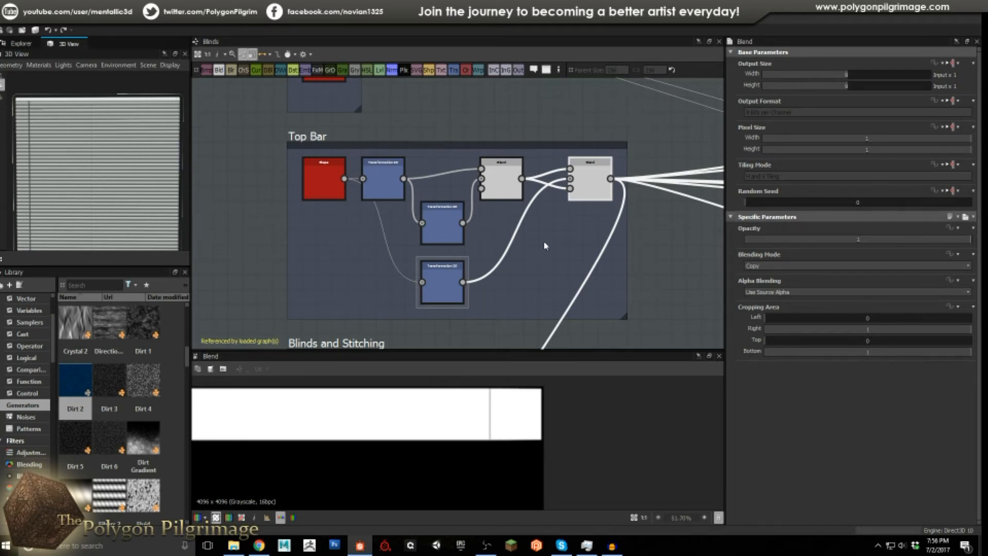
pyautogui.moveTo(546, 246); pyautogui.dragTo(524, 221, button='middle')
pyautogui.scroll(-5, 395, 412)
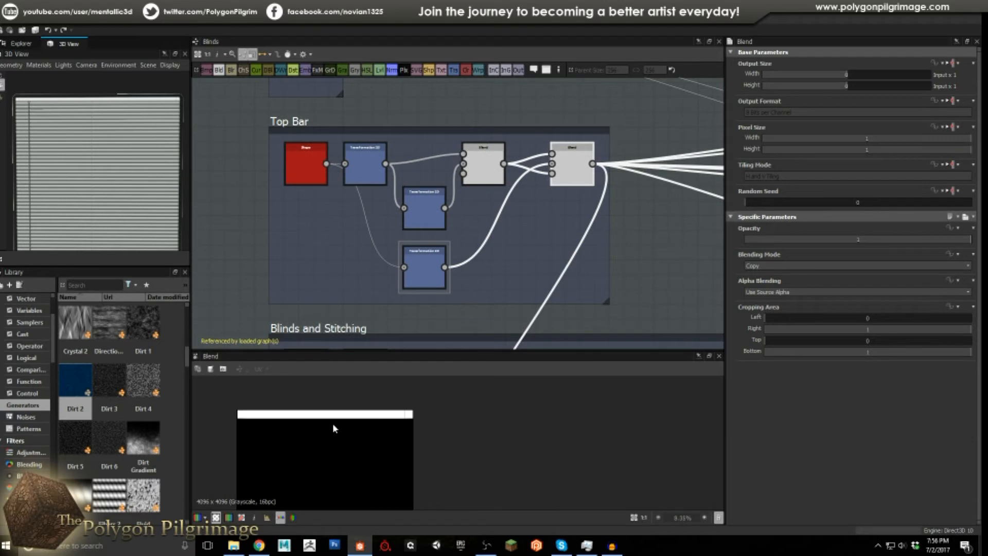
pyautogui.scroll(1, 333, 424)
pyautogui.scroll(-2, 494, 236)
# Locate the Blinds and Stitching frame in the graph and examine the slats and stitching up close on the 3D blinds
pyautogui.moveTo(584, 268); pyautogui.dragTo(480, 194, button='middle')
pyautogui.moveTo(125, 178); pyautogui.dragTo(48, 120)
pyautogui.scroll(3, 47, 127)
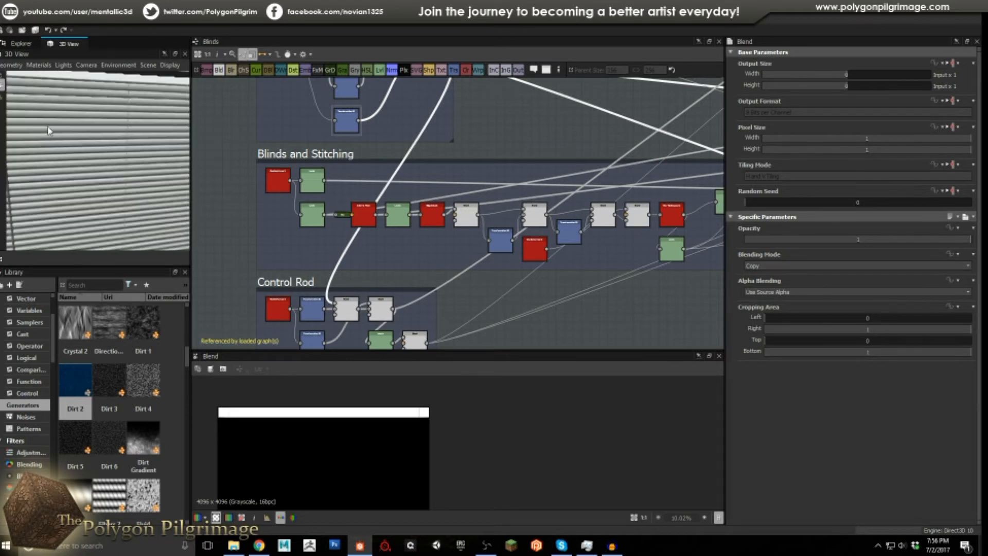
pyautogui.scroll(-3, 48, 131)
pyautogui.moveTo(104, 151); pyautogui.dragTo(77, 122)
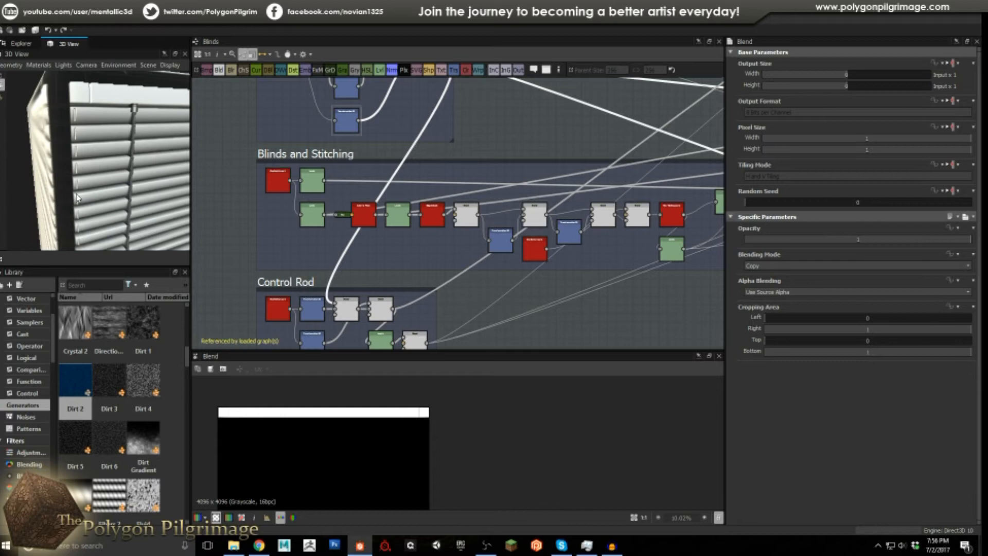
pyautogui.moveTo(85, 187); pyautogui.dragTo(123, 139)
pyautogui.scroll(-3, 131, 151)
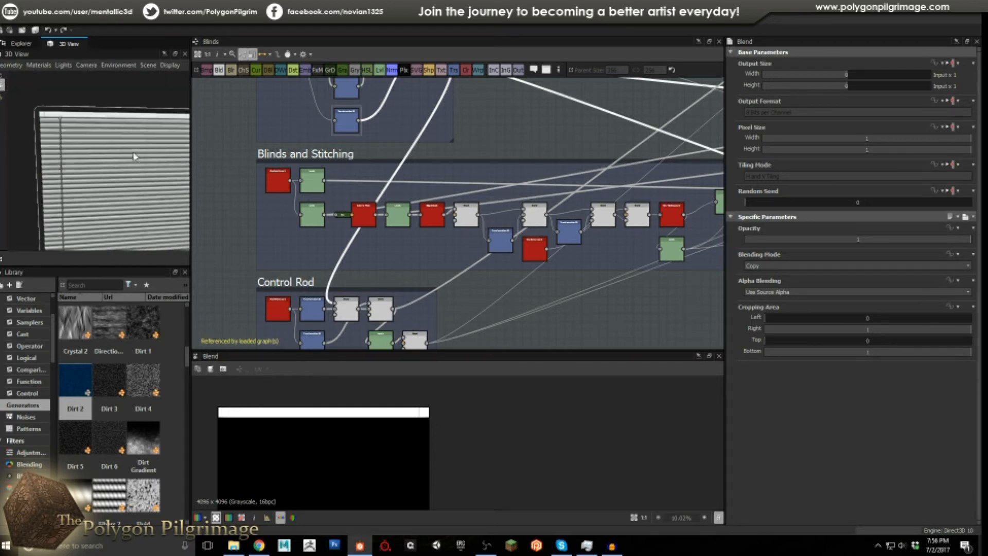
# Preview the Gradient Linear 1 node and the upper Levels node that form the slat gradients in the Blinds and Stitching frame
pyautogui.doubleClick(278, 180)
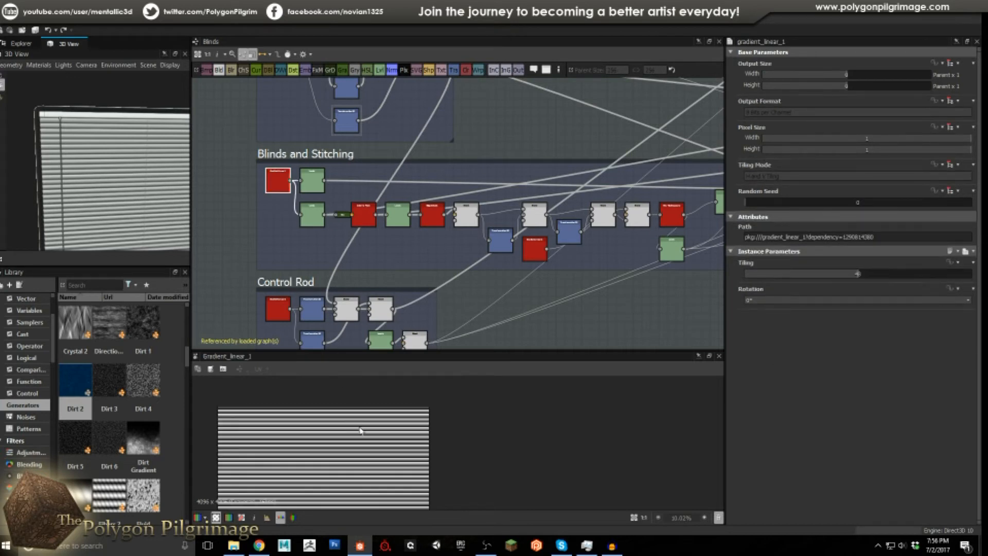
pyautogui.scroll(4, 362, 431)
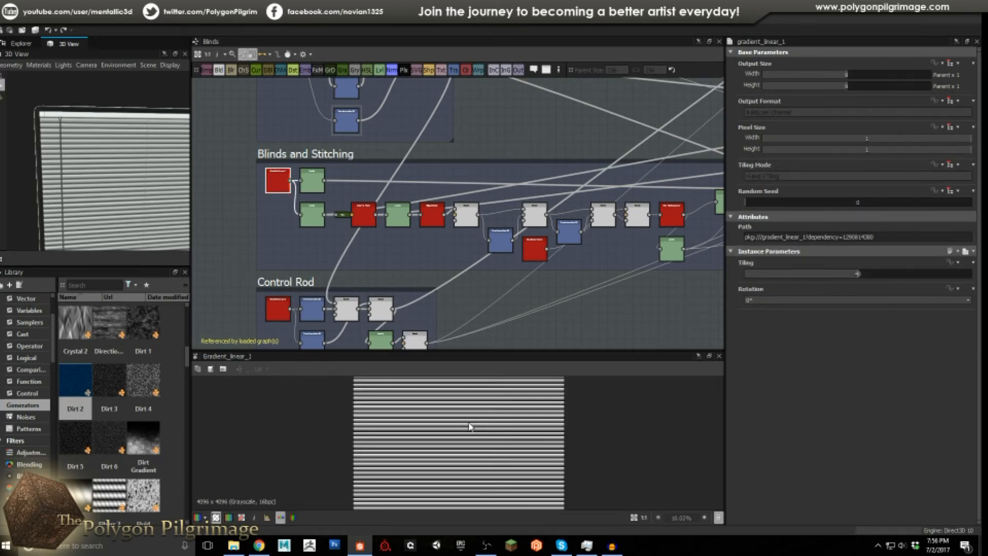
pyautogui.scroll(1, 470, 426)
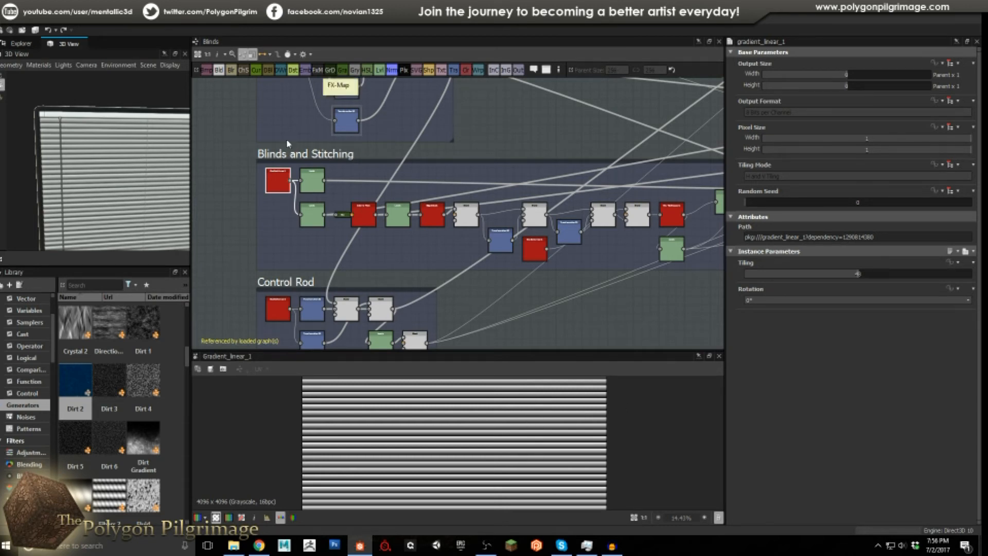
pyautogui.scroll(2, 306, 186)
pyautogui.click(314, 185)
pyautogui.scroll(3, 579, 423)
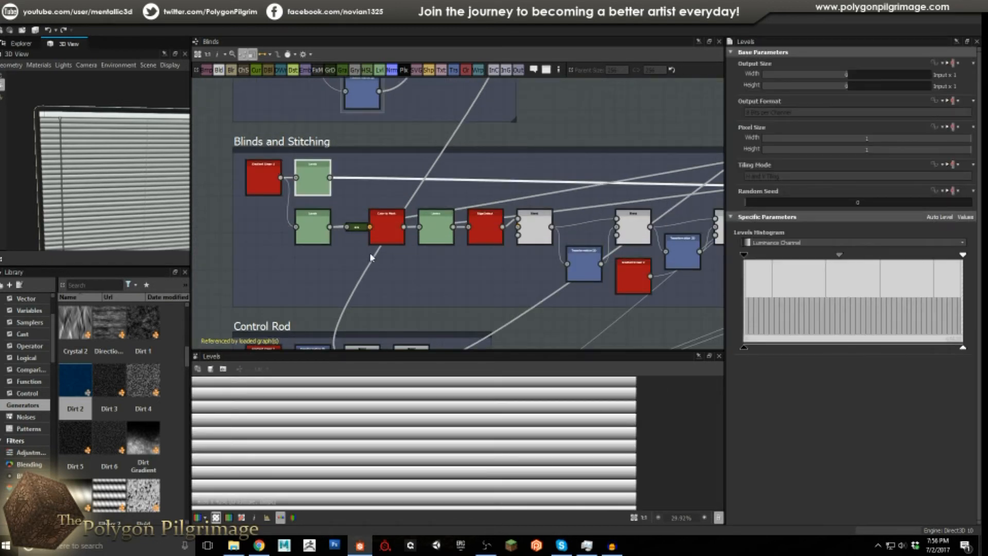
# Preview the lower Levels node and the Color to Mask node, examining the thin lines between slats up close
pyautogui.click(313, 226)
pyautogui.scroll(1, 571, 415)
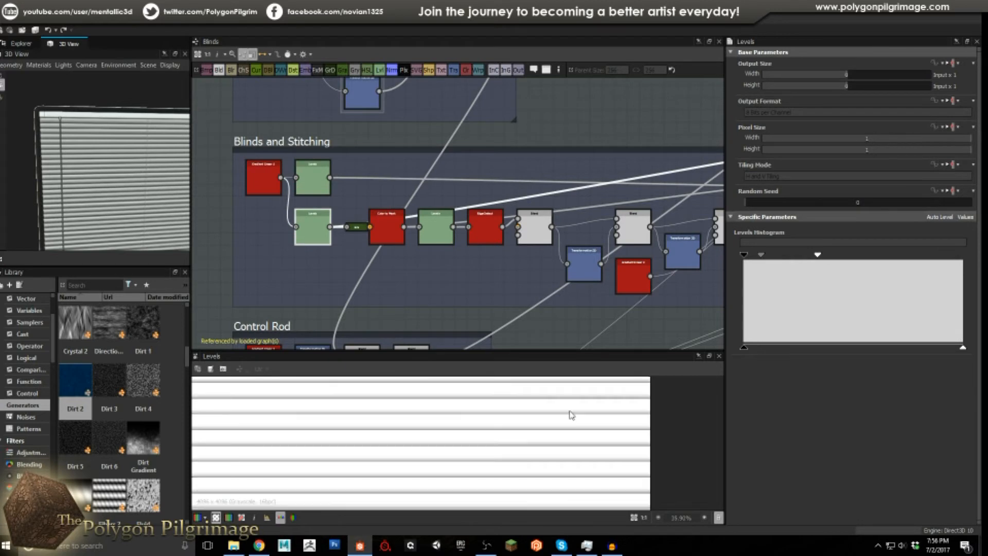
pyautogui.scroll(2, 390, 269)
pyautogui.click(383, 258)
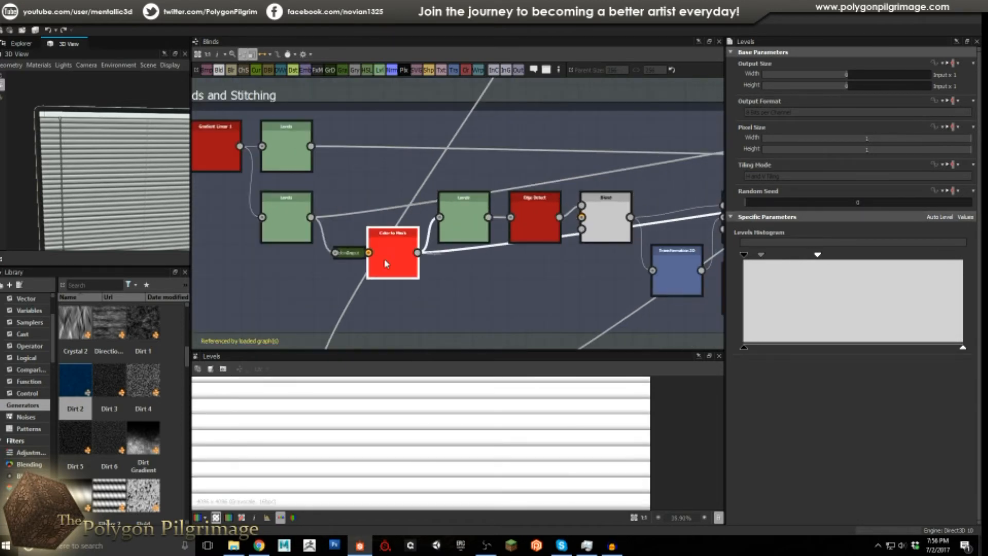
pyautogui.doubleClick(389, 244)
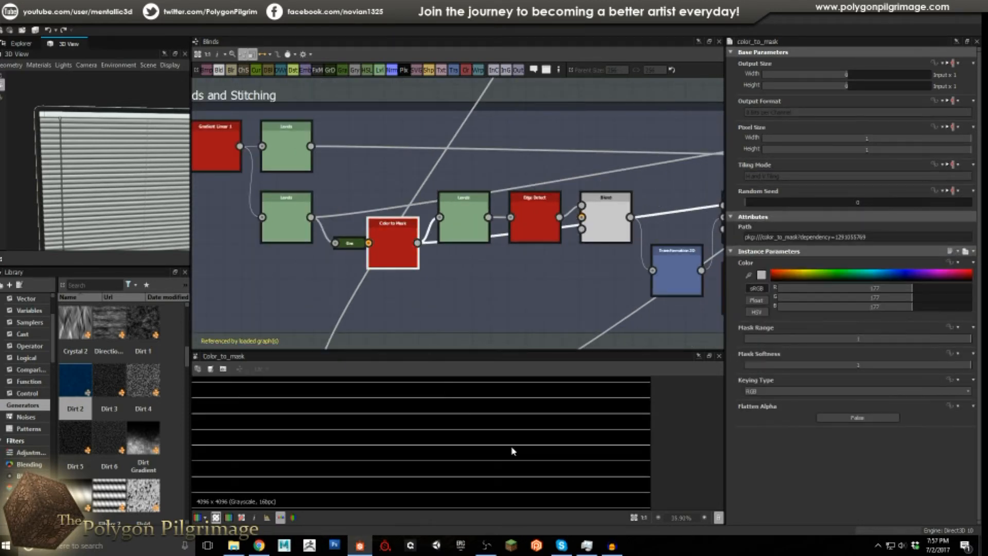
pyautogui.scroll(6, 647, 402)
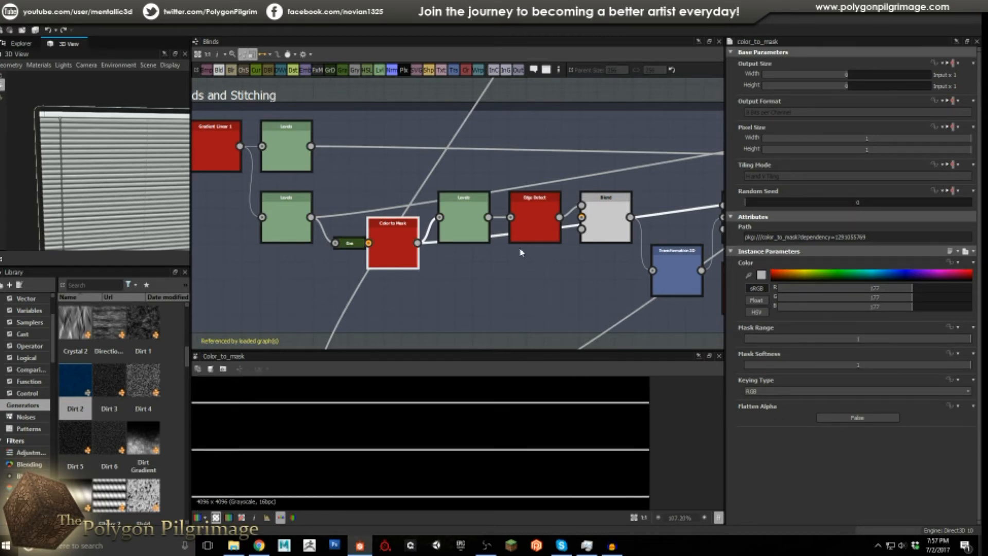
# Preview the Levels, Edge Detect and cropped Blend nodes after Color to Mask to examine how the vertical stitch dashes are made
pyautogui.doubleClick(463, 224)
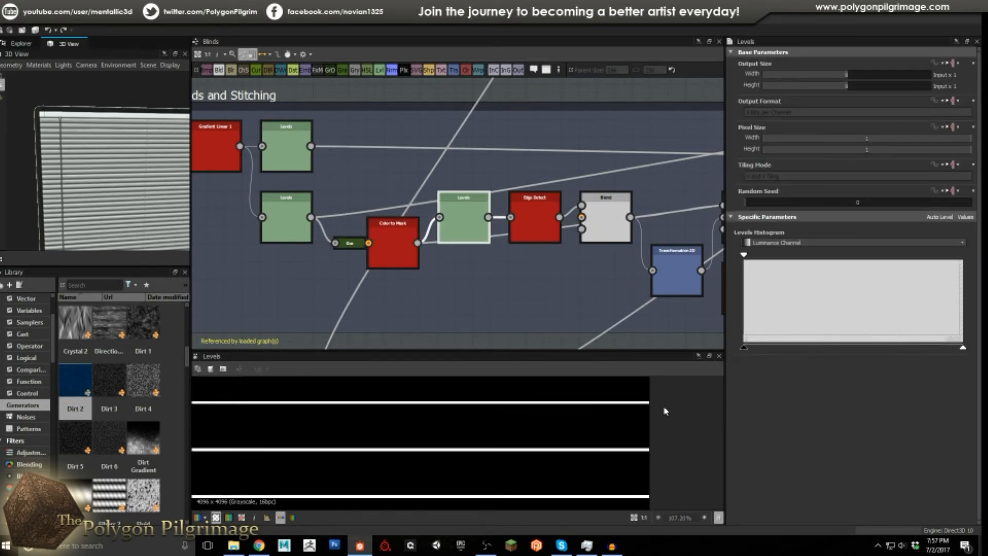
pyautogui.scroll(2, 664, 410)
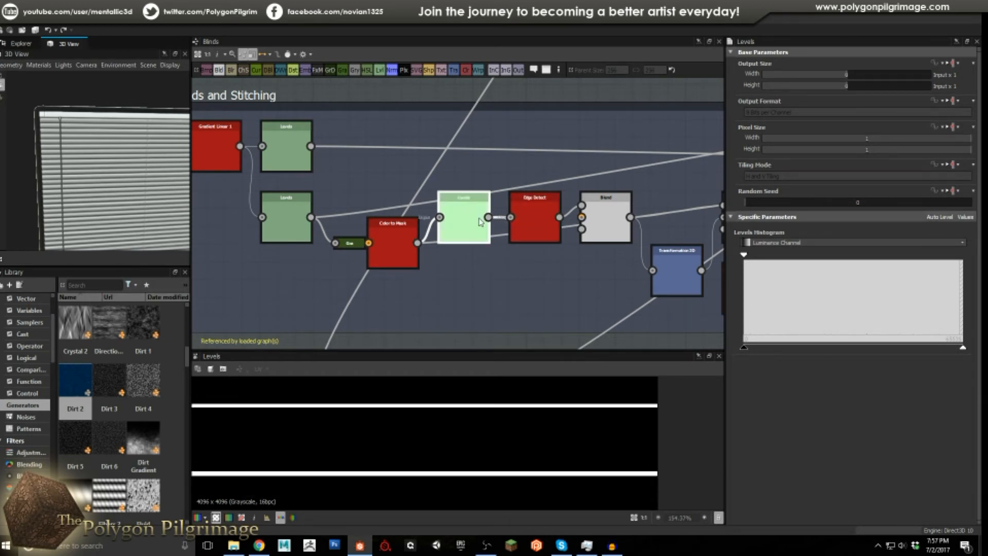
pyautogui.doubleClick(535, 221)
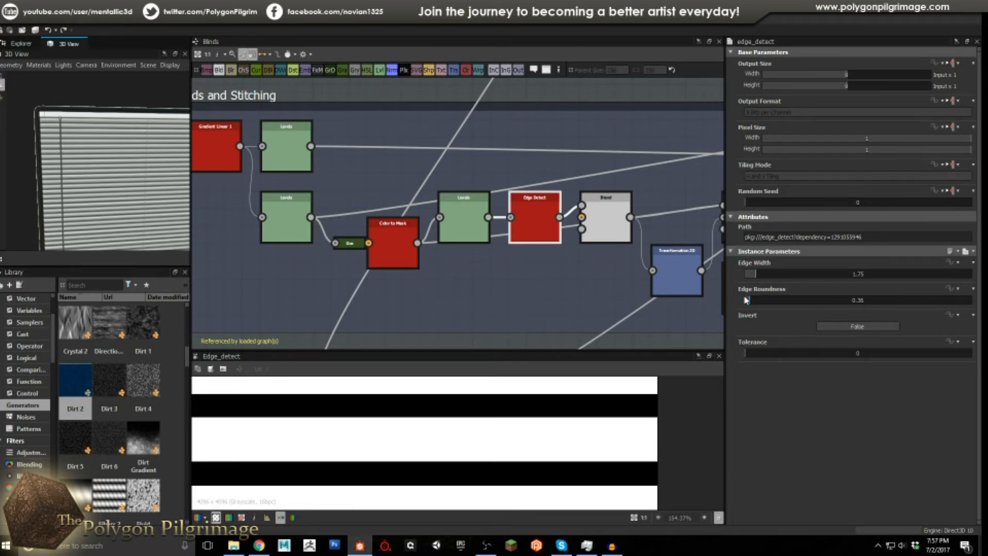
pyautogui.scroll(-5, 600, 430)
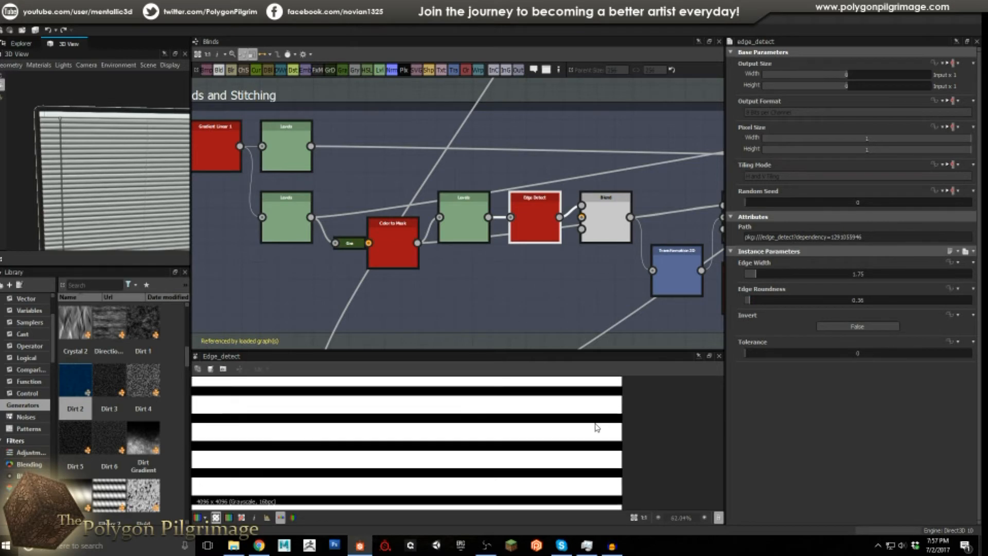
pyautogui.click(608, 223)
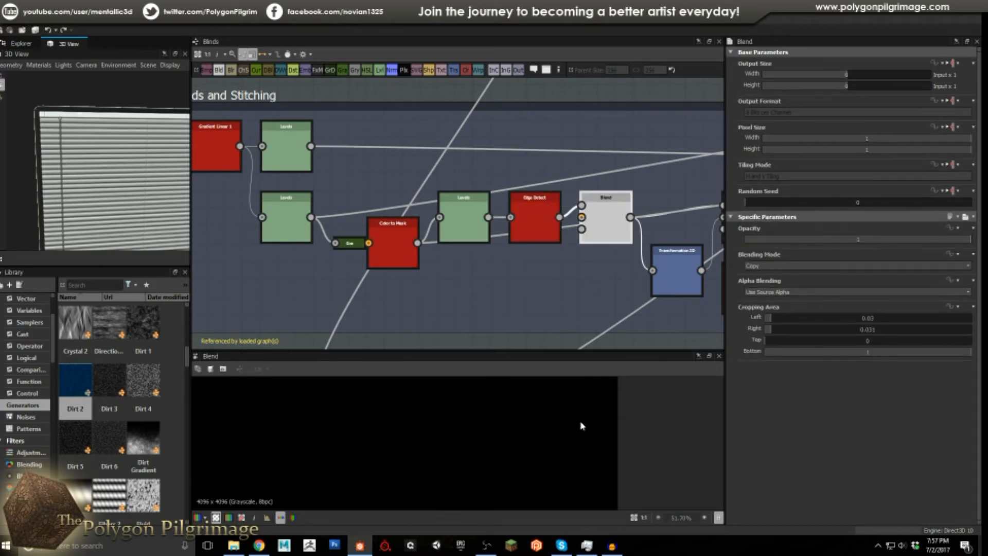
pyautogui.scroll(8, 368, 424)
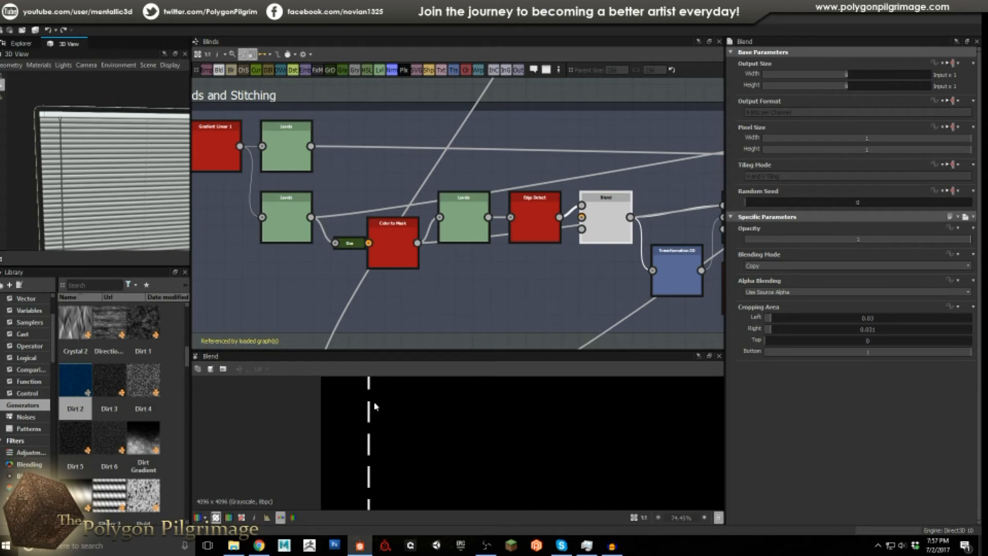
# Preview the first Transformation 2D node fed by the cropped Blend and examine its shifted stitch line
pyautogui.moveTo(603, 222); pyautogui.dragTo(420, 234, button='middle')
pyautogui.scroll(1, 498, 276)
pyautogui.doubleClick(499, 281)
pyautogui.scroll(-13, 554, 414)
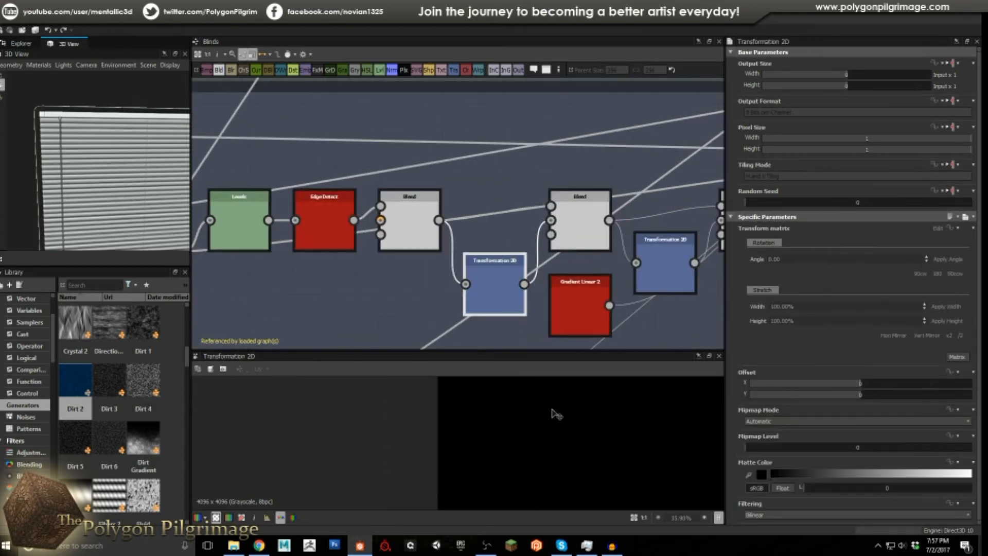
pyautogui.scroll(2, 703, 436)
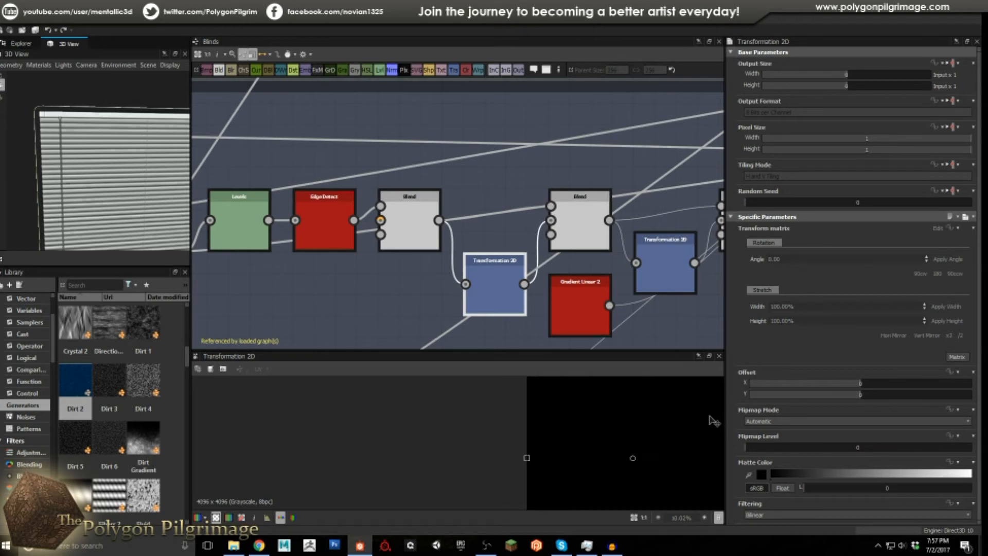
pyautogui.scroll(5, 551, 434)
# Preview the following Blend, the second Transformation 2D and the Add (Linear Dodge) Blend to examine how the stitch lines are repeated
pyautogui.click(586, 239)
pyautogui.moveTo(616, 247); pyautogui.dragTo(516, 224, button='middle')
pyautogui.click(514, 235)
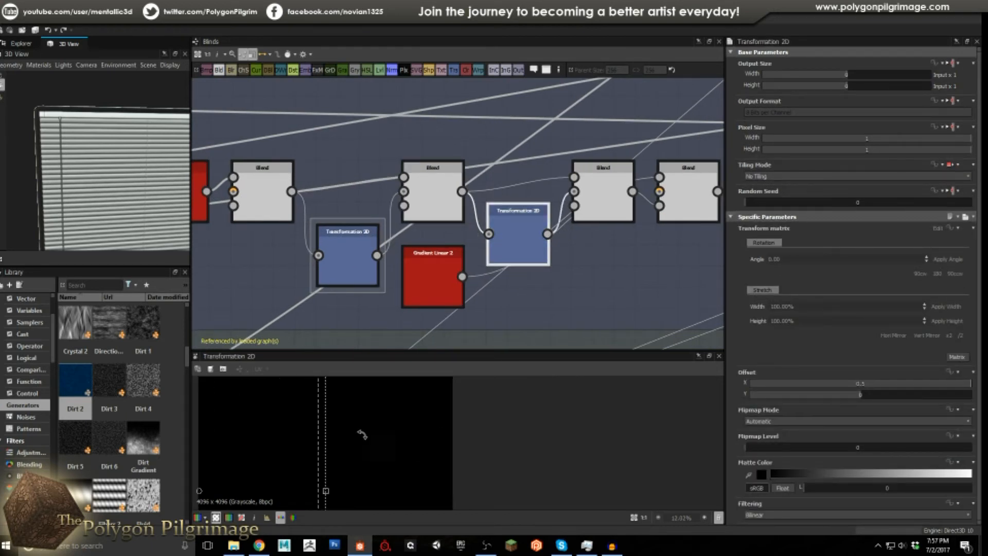
pyautogui.click(609, 213)
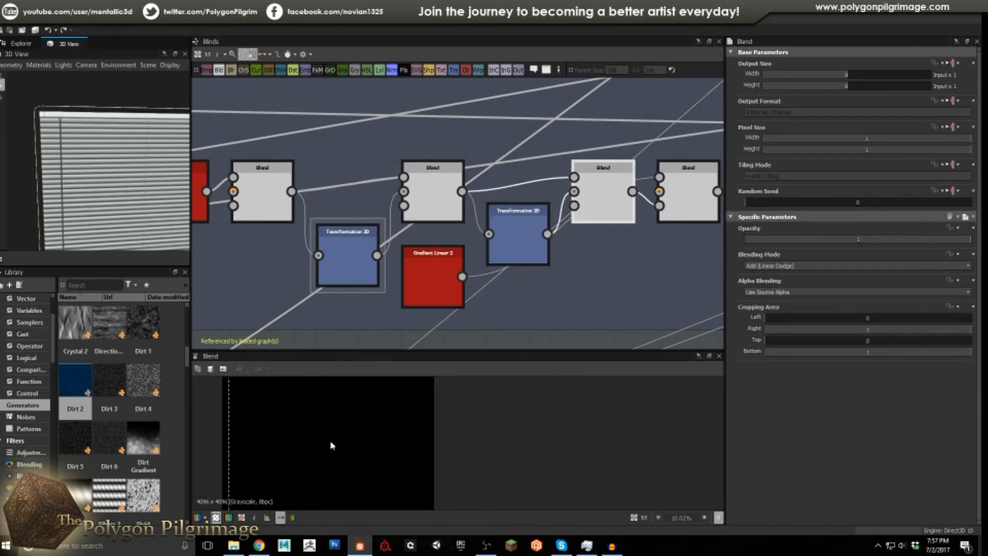
pyautogui.scroll(1, 314, 432)
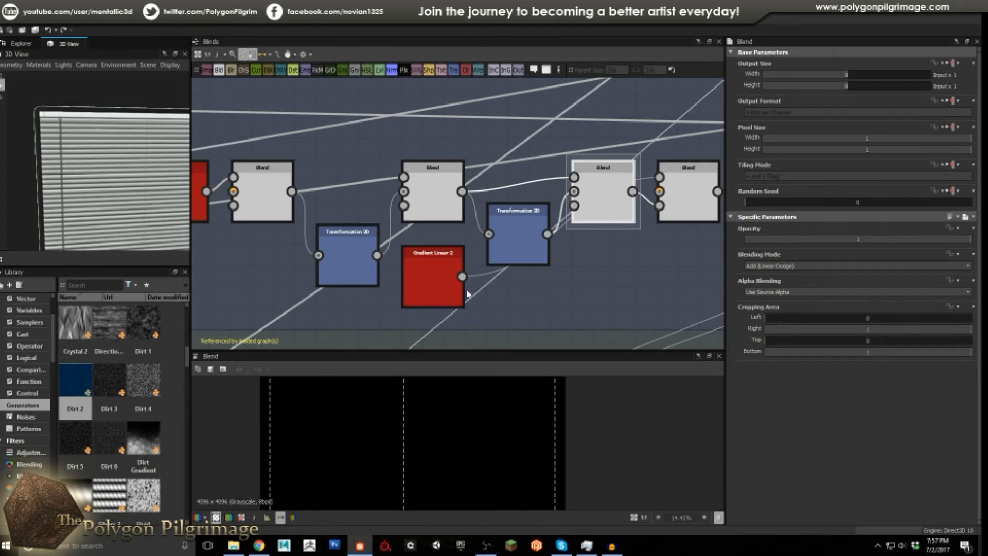
# Move the Gradient Linear 2 node directly beneath the Add (Linear Dodge) Blend node
pyautogui.moveTo(483, 296); pyautogui.dragTo(453, 282, button='middle')
pyautogui.moveTo(402, 268); pyautogui.dragTo(570, 266)
pyautogui.moveTo(600, 260); pyautogui.dragTo(517, 269, button='middle')
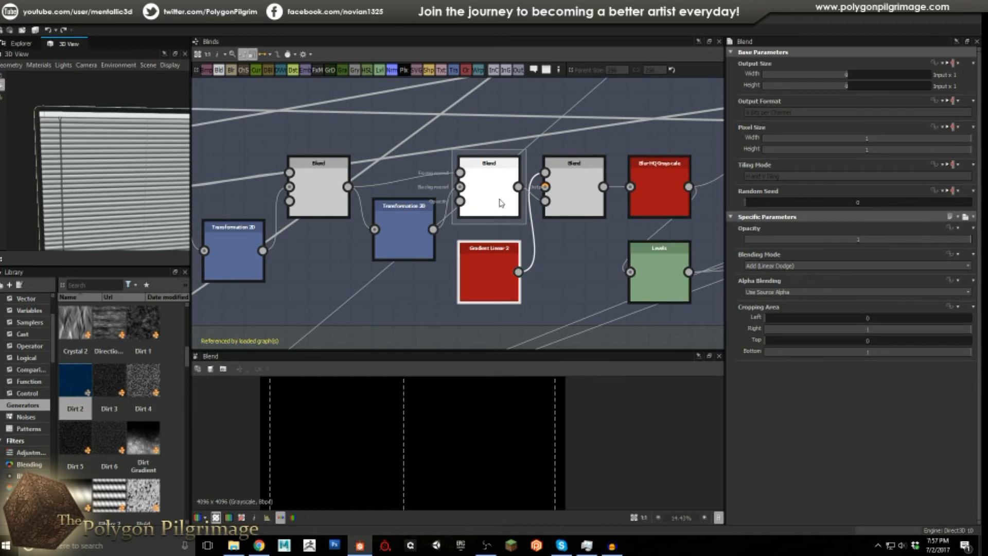
# Preview the Gradient Linear 2 node and the Max (Lighten) Blend it feeds, examining the shaded stitches up close
pyautogui.click(573, 194)
pyautogui.click(496, 290)
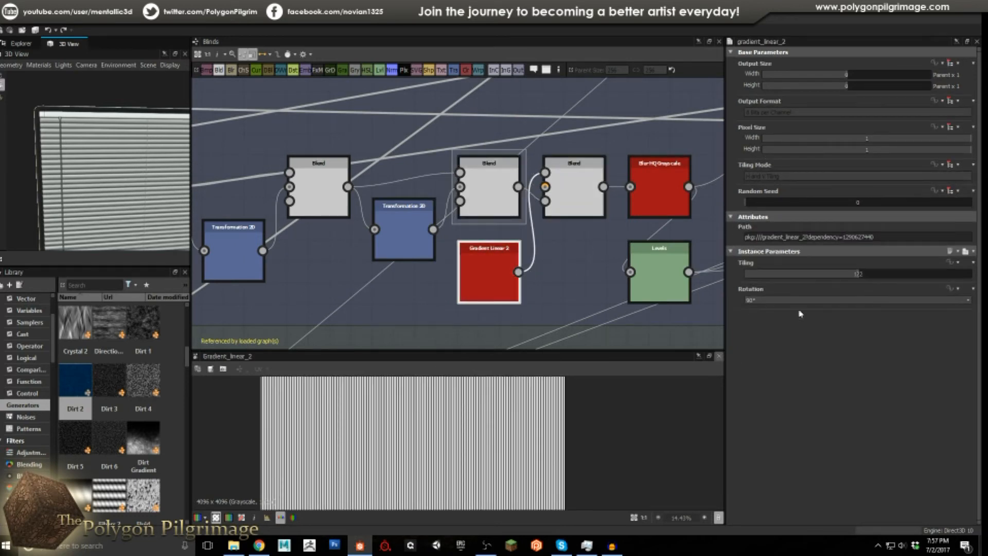
pyautogui.scroll(6, 535, 428)
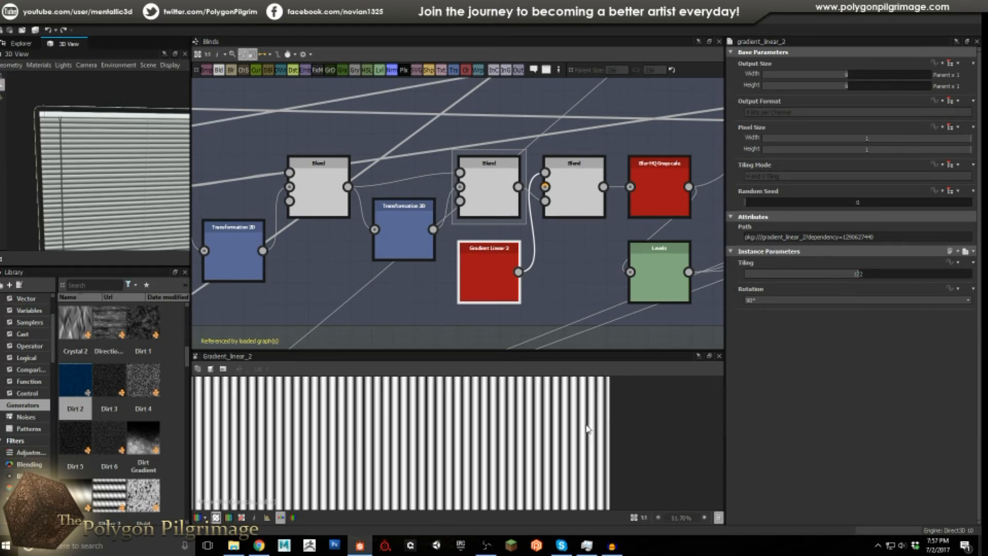
pyautogui.scroll(5, 604, 419)
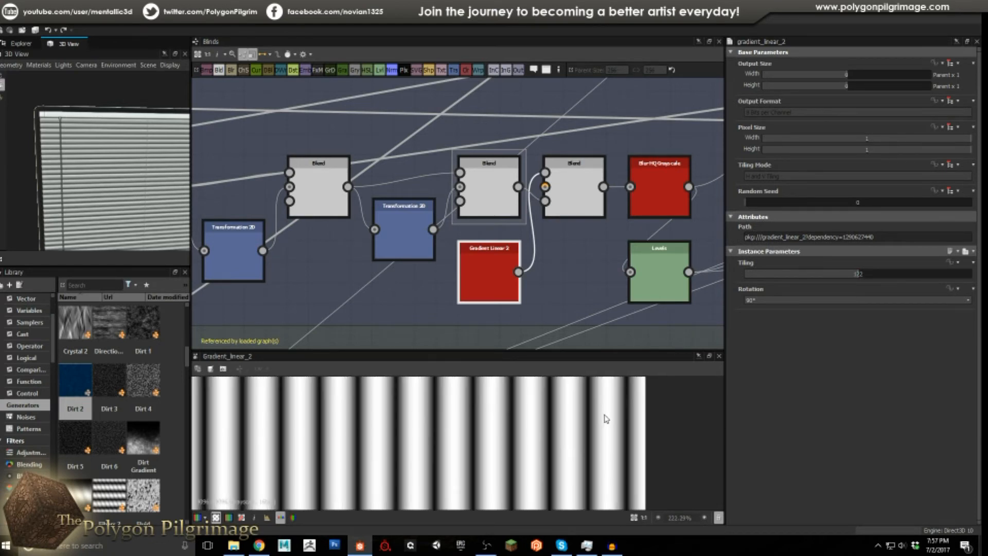
pyautogui.doubleClick(574, 192)
pyautogui.scroll(3, 505, 438)
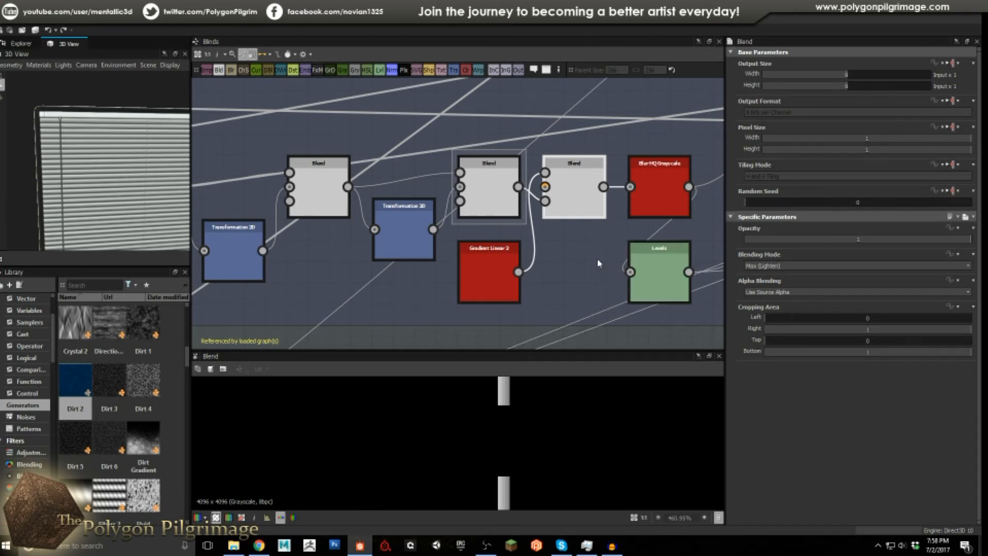
# Preview the Blur HQ Grayscale node and the two Levels nodes it feeds to examine the rounded stitch mask and shading
pyautogui.moveTo(599, 242); pyautogui.dragTo(517, 233, button='middle')
pyautogui.scroll(-1, 518, 233)
pyautogui.doubleClick(553, 193)
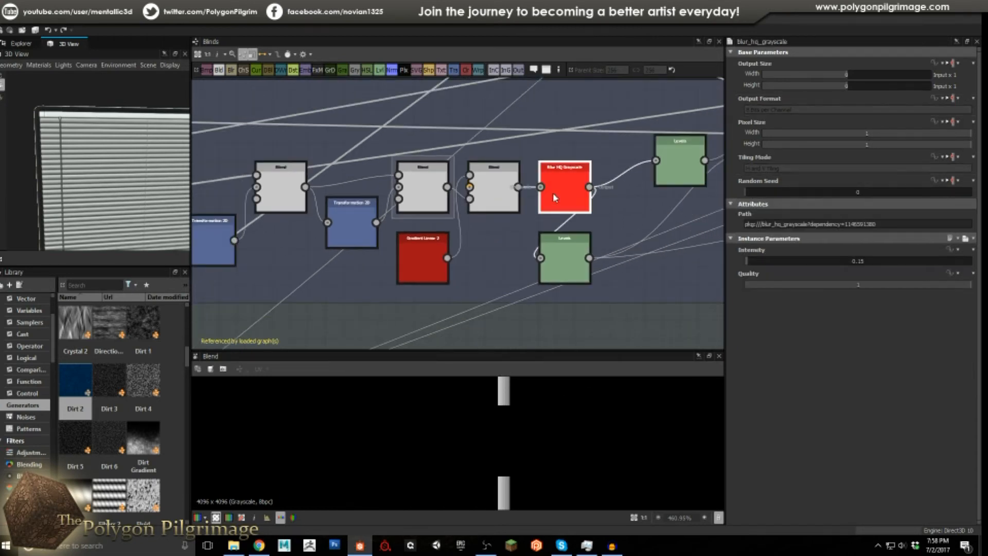
pyautogui.scroll(-1, 534, 425)
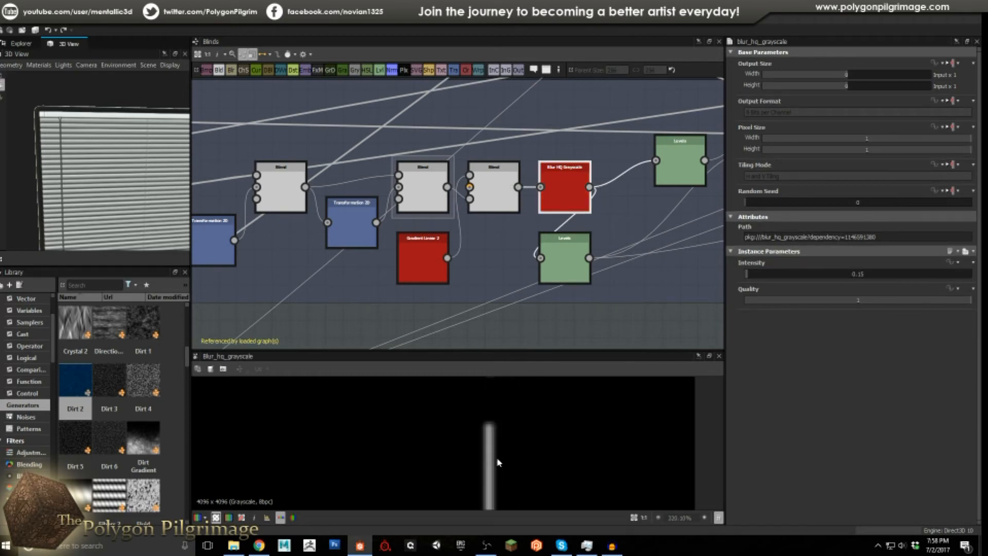
pyautogui.doubleClick(566, 260)
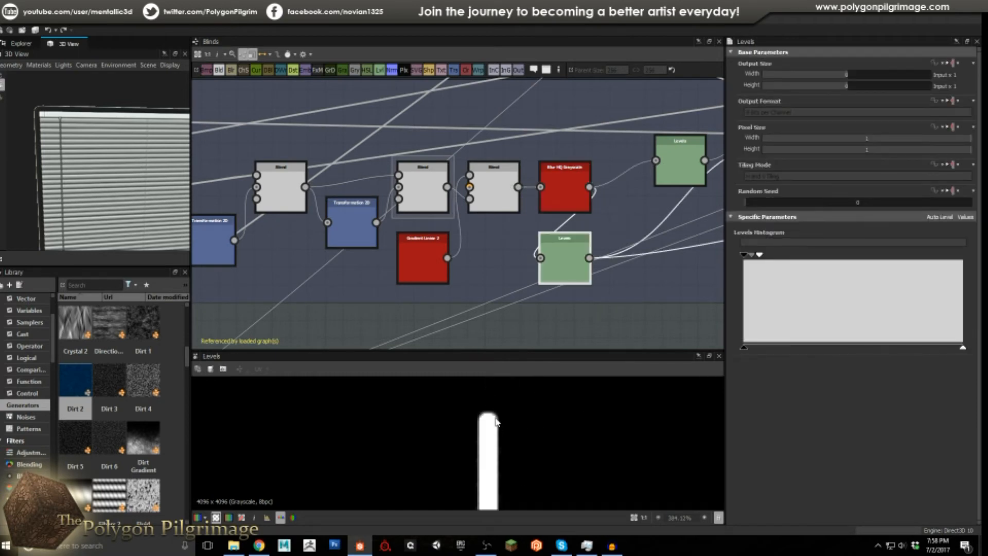
pyautogui.moveTo(610, 295); pyautogui.dragTo(461, 343, button='middle')
pyautogui.doubleClick(530, 206)
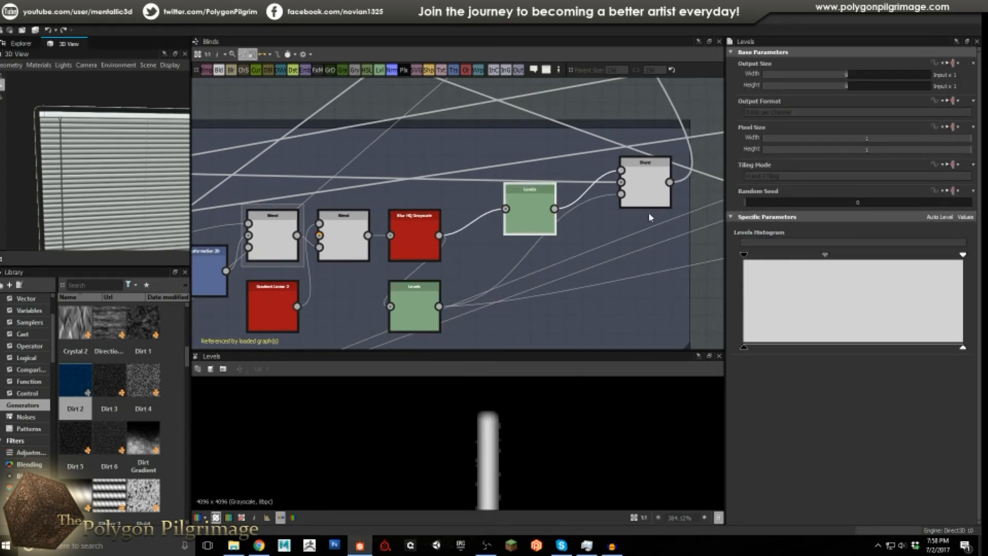
# Preview the final Blend node of the Blinds and Stitching frame and examine the stitches over the slats
pyautogui.doubleClick(641, 186)
pyautogui.scroll(-7, 489, 442)
pyautogui.scroll(2, 489, 443)
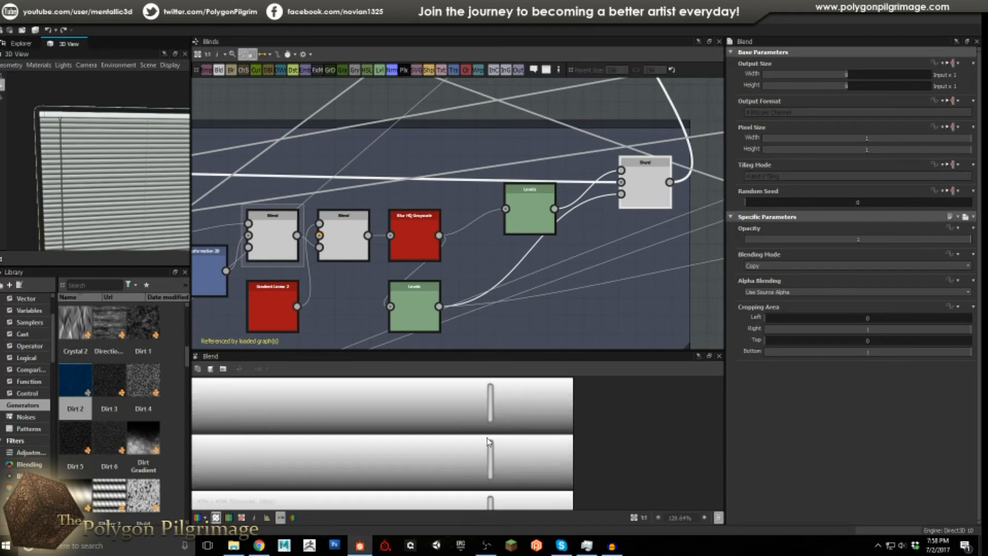
pyautogui.scroll(-2, 487, 434)
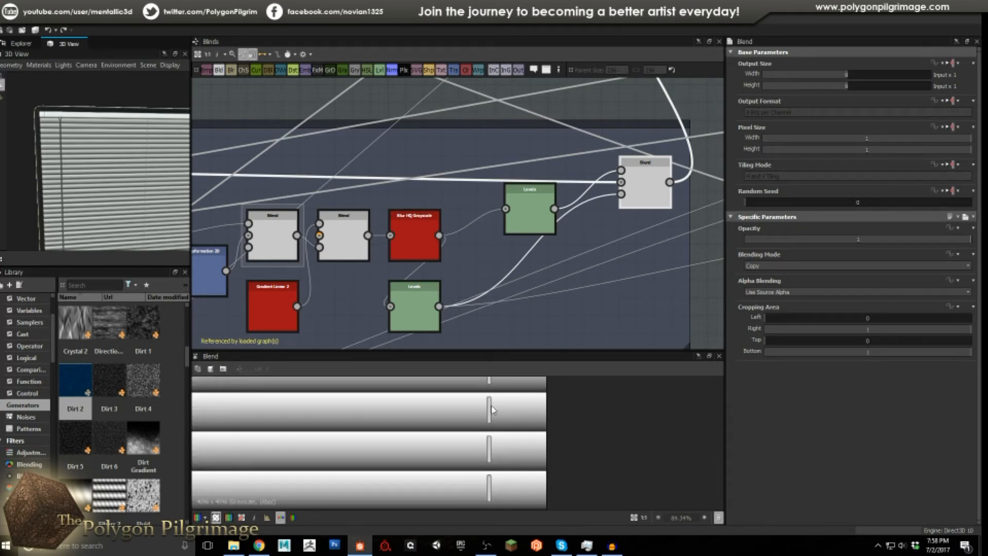
# Preview the Control Rod frame's Gradient Linear 2 and upper Transformation 2D nodes, examining the narrow rod gradient up close
pyautogui.scroll(-6, 595, 249)
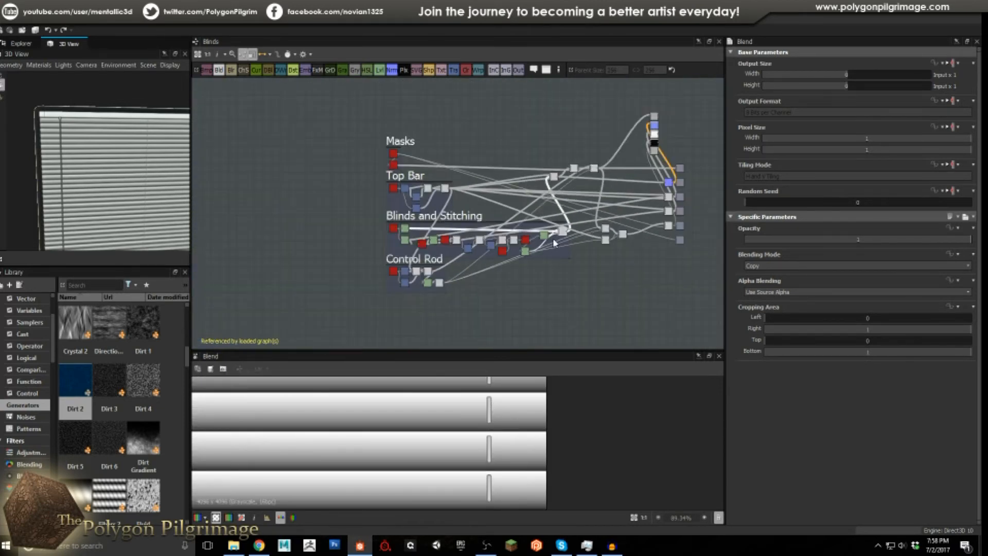
pyautogui.scroll(2, 526, 219)
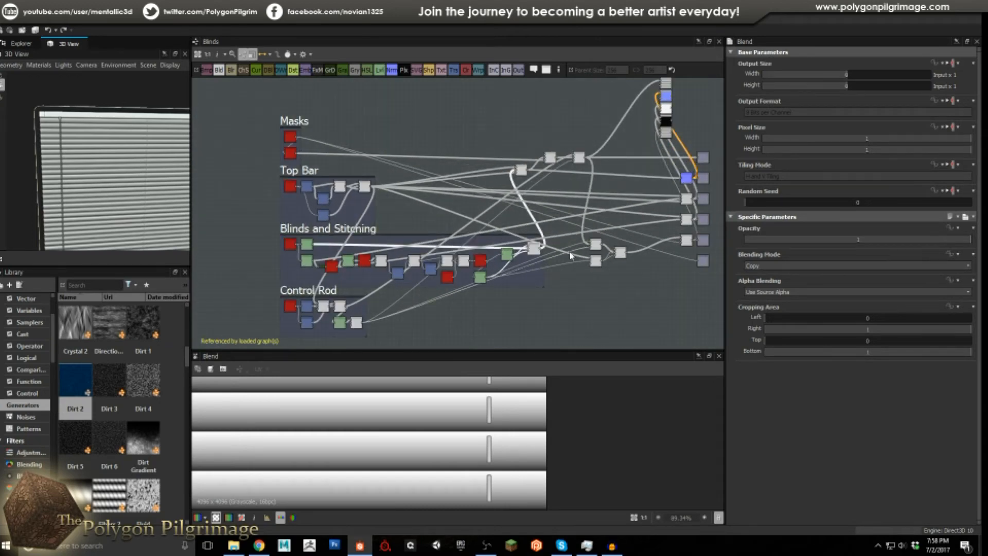
pyautogui.scroll(5, 334, 211)
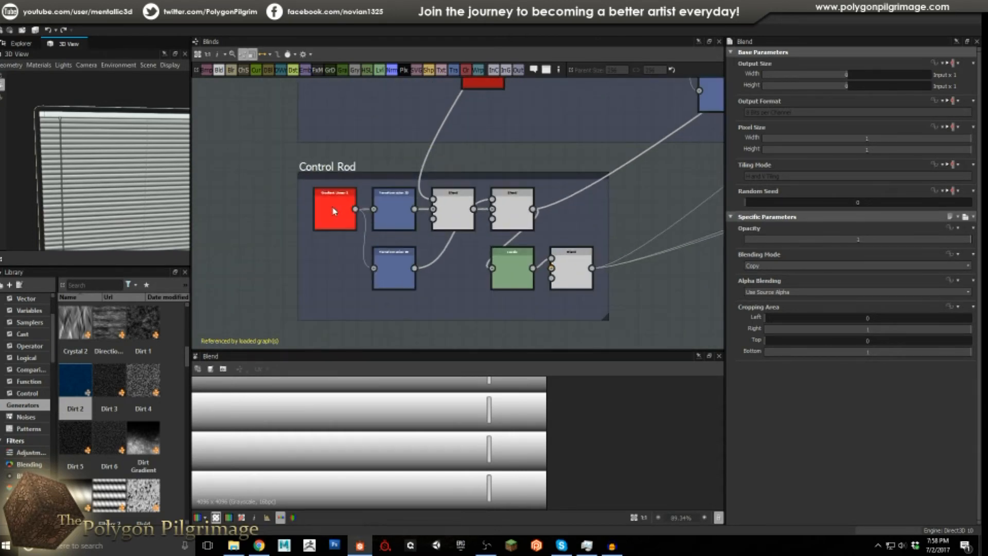
pyautogui.click(334, 211)
pyautogui.scroll(-4, 360, 428)
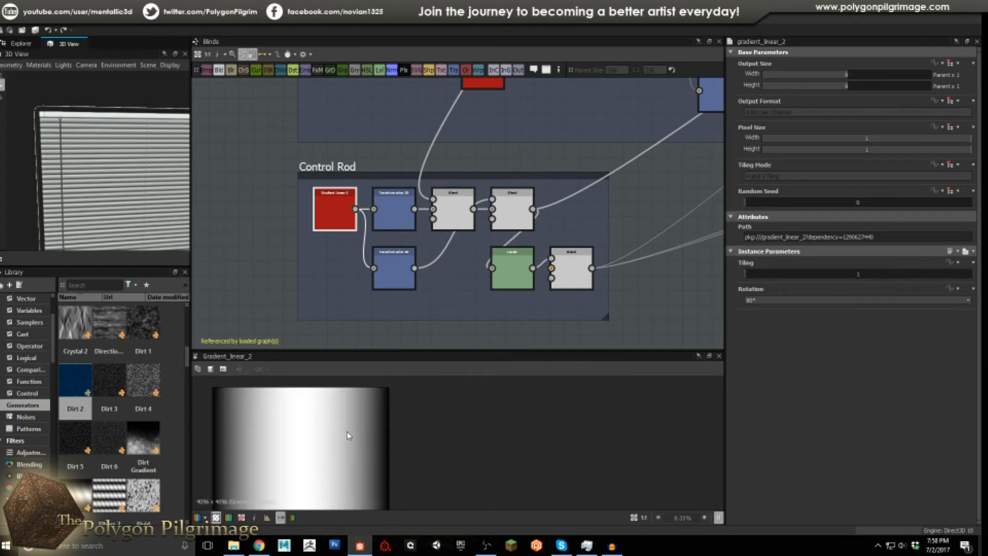
pyautogui.scroll(-2, 451, 439)
pyautogui.click(401, 209)
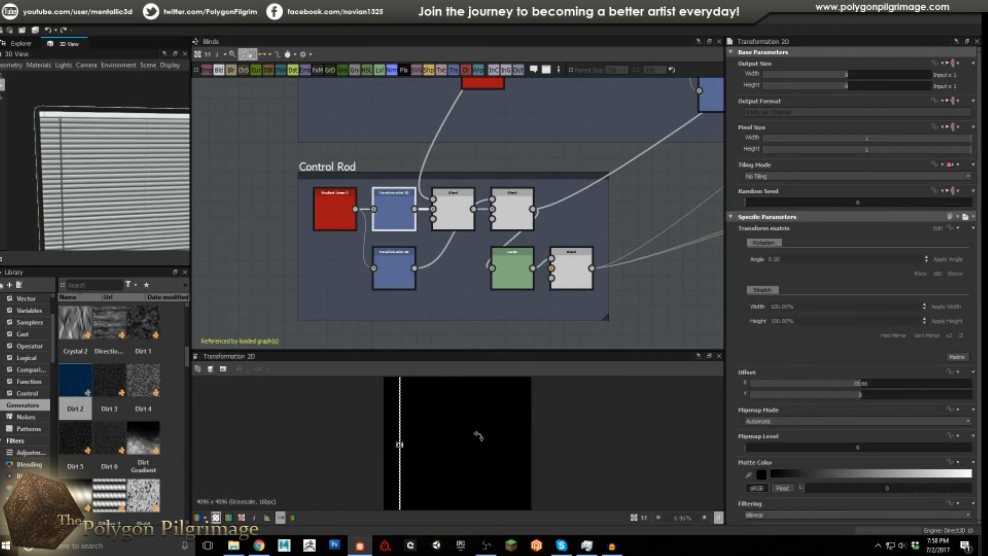
pyautogui.scroll(15, 400, 442)
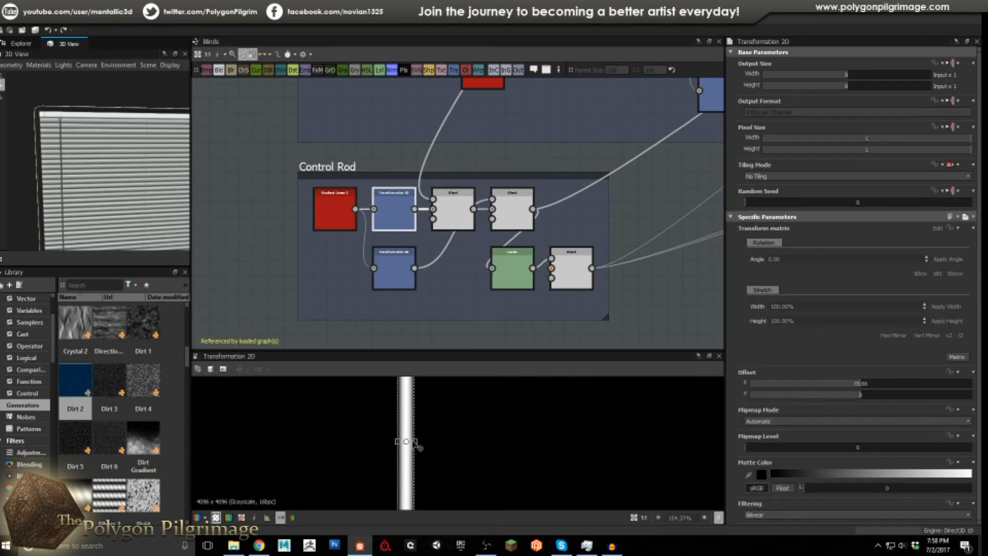
# Preview the Subtract Blend in the Control Rod frame and trace its foreground input back to the Top Bar frame
pyautogui.click(466, 219)
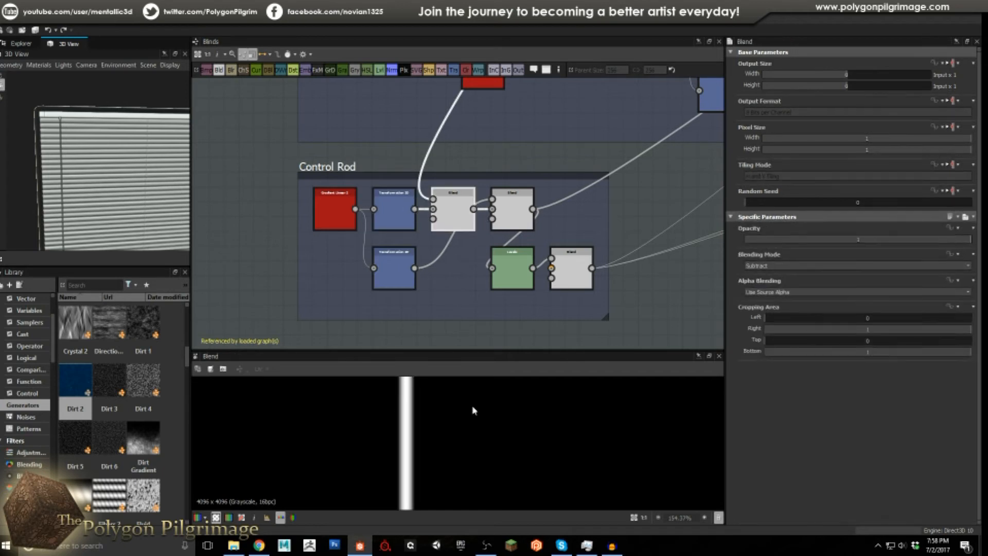
pyautogui.scroll(-10, 451, 425)
pyautogui.scroll(-5, 451, 425)
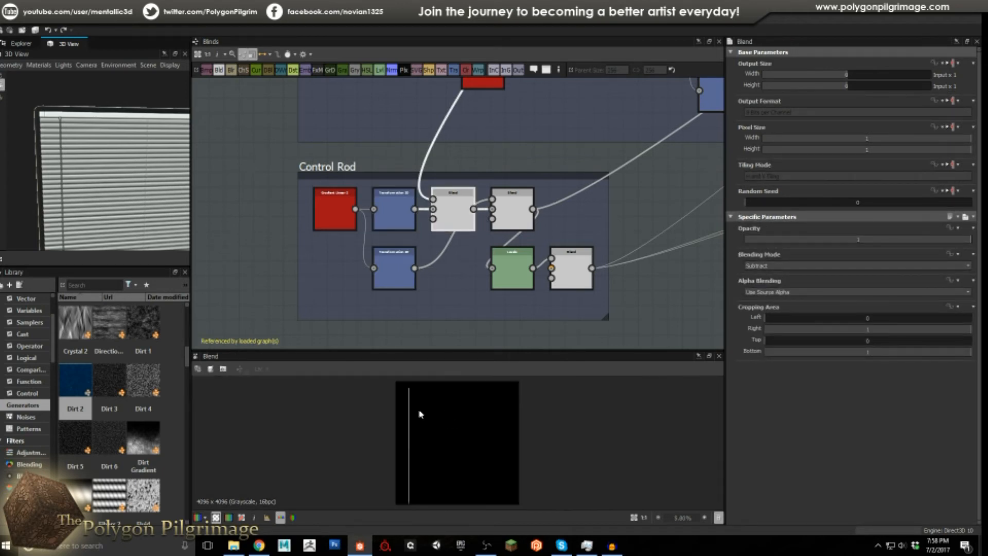
pyautogui.scroll(10, 447, 199)
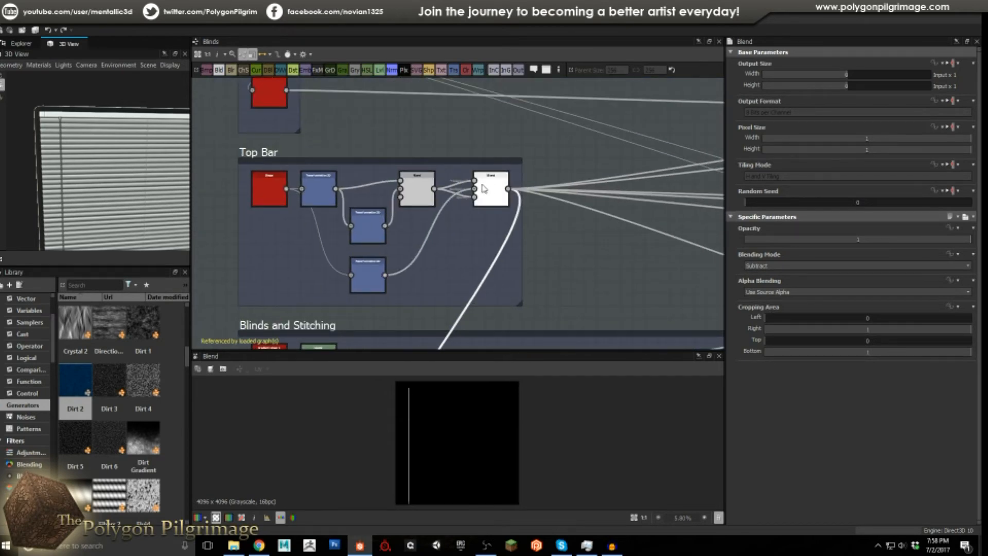
pyautogui.moveTo(483, 228); pyautogui.dragTo(517, 128, button='middle')
pyautogui.scroll(-2, 474, 238)
pyautogui.moveTo(450, 258); pyautogui.dragTo(433, 295, button='middle')
pyautogui.scroll(1, 451, 198)
pyautogui.scroll(3, 455, 206)
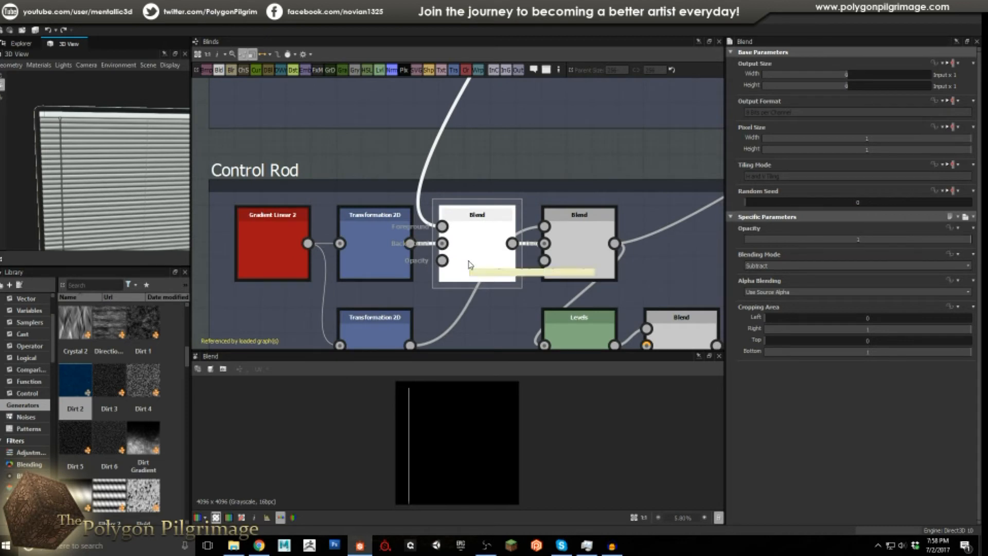
pyautogui.moveTo(464, 258); pyautogui.dragTo(466, 228, button='middle')
# Preview the second Control Rod Blend and the lower Transformation 2D feeding it to examine the cap on the rod
pyautogui.click(573, 220)
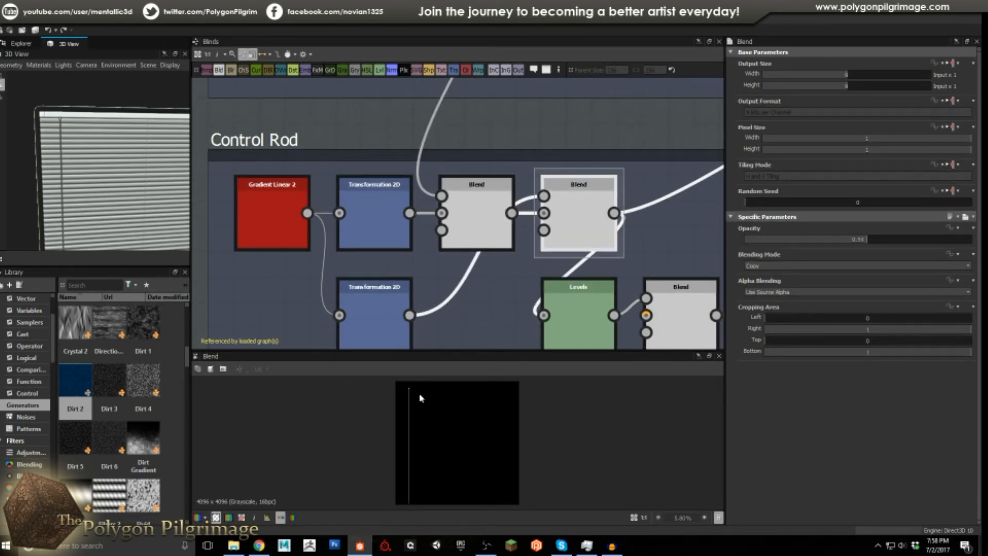
pyautogui.scroll(5, 401, 394)
pyautogui.scroll(4, 446, 427)
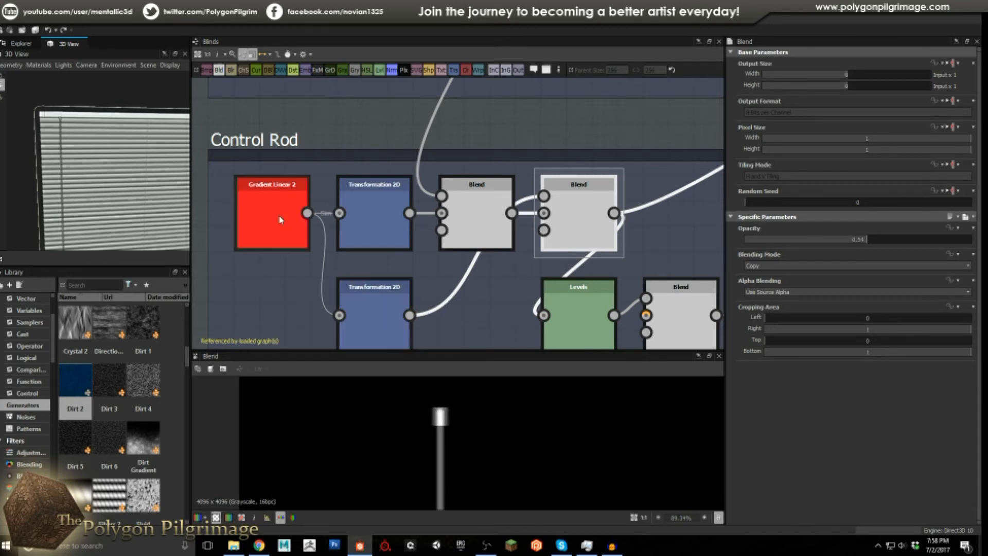
pyautogui.click(296, 219)
pyautogui.click(374, 297)
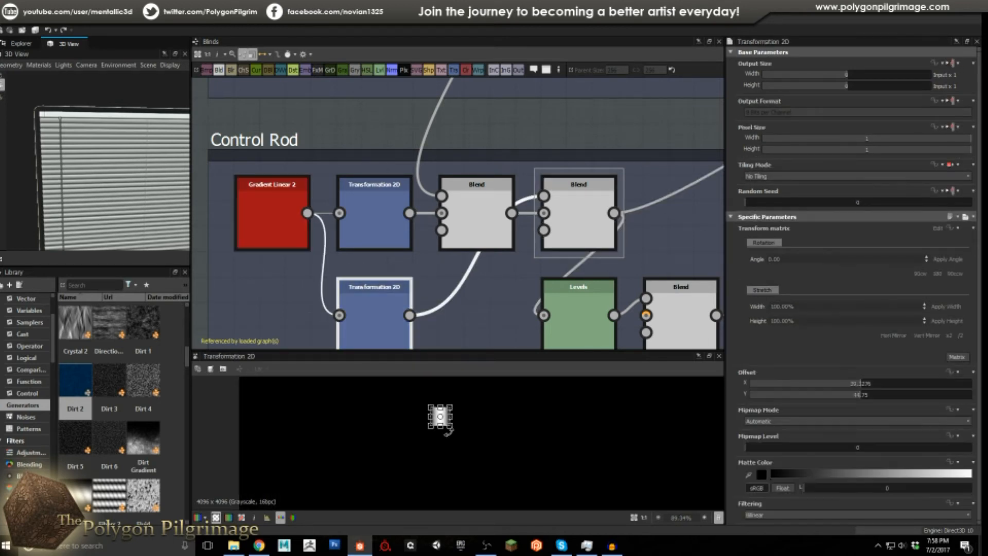
pyautogui.click(577, 233)
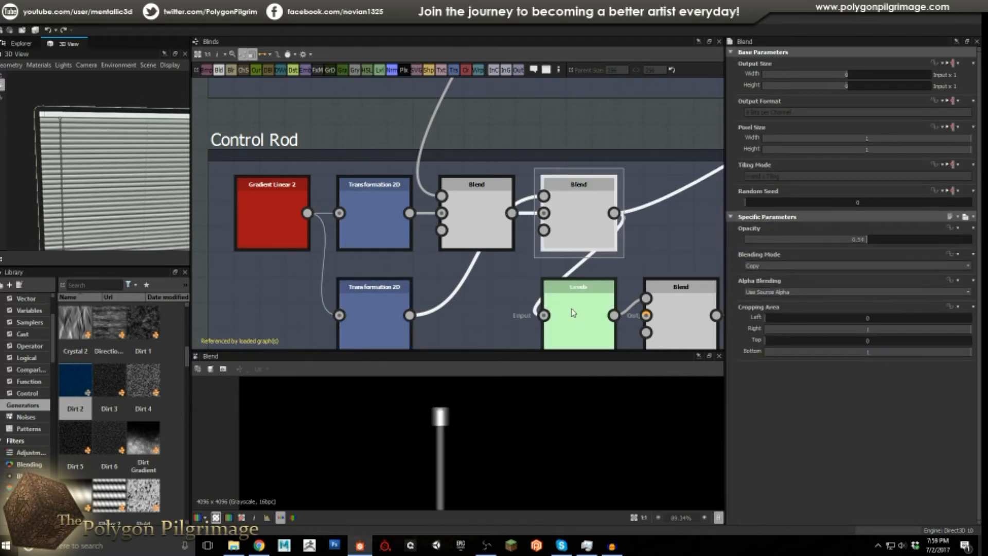
# Preview the Control Rod's Levels node and final Blend, examining the rod mask and its top cropping setting
pyautogui.moveTo(577, 233); pyautogui.dragTo(535, 204, button='middle')
pyautogui.moveTo(534, 278); pyautogui.dragTo(406, 292, button='middle')
pyautogui.click(406, 292)
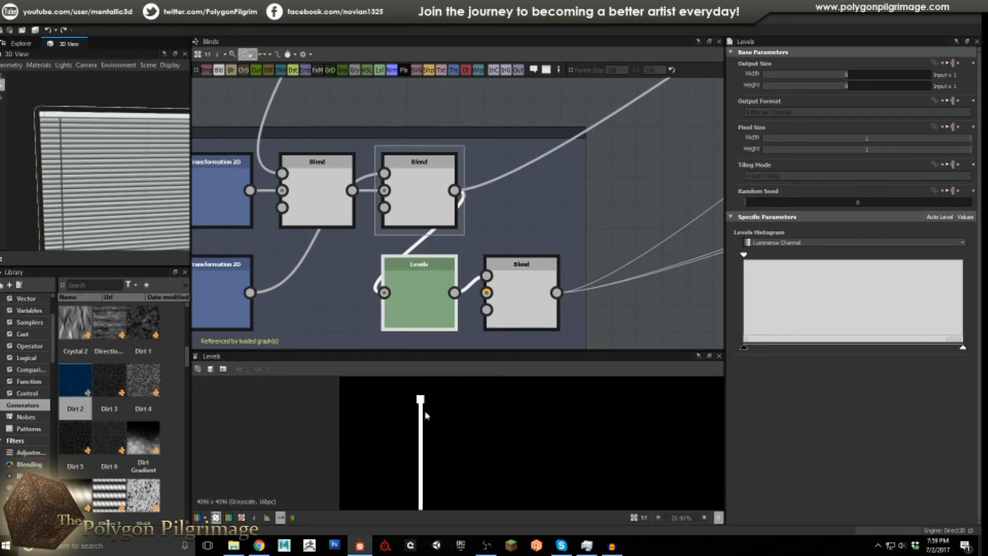
pyautogui.click(507, 312)
pyautogui.moveTo(522, 267); pyautogui.dragTo(452, 243, button='middle')
pyautogui.scroll(-5, 452, 244)
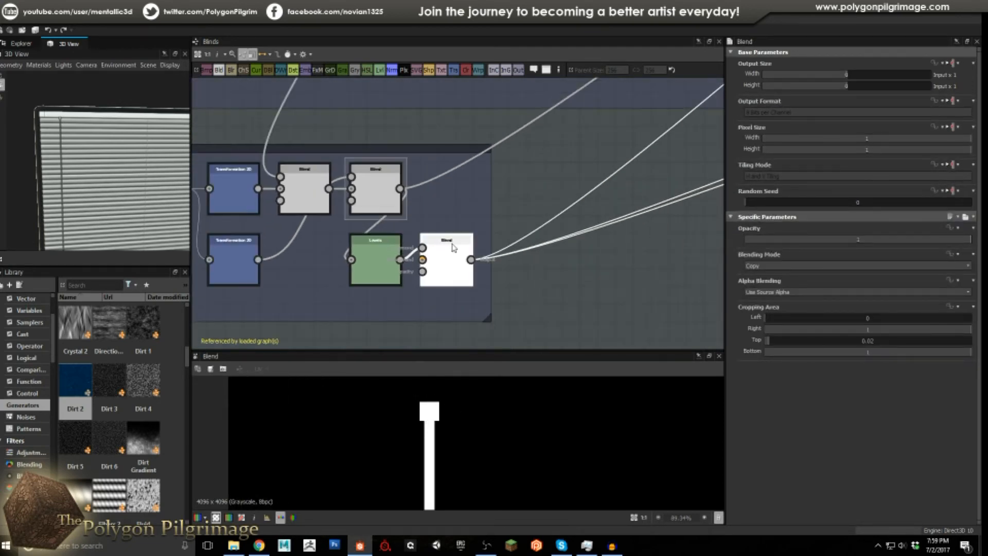
pyautogui.scroll(-5, 476, 442)
pyautogui.scroll(-5, 475, 443)
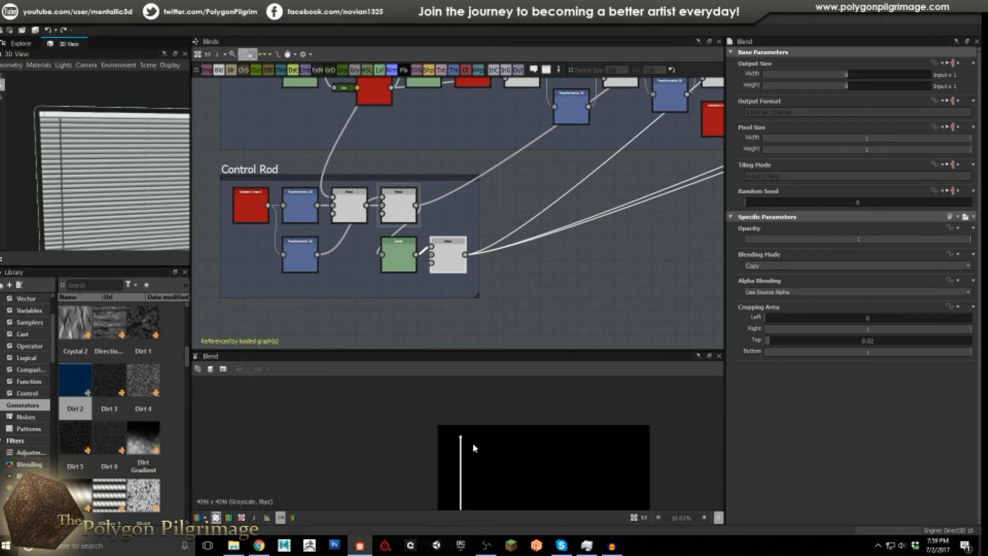
pyautogui.scroll(4, 418, 501)
pyautogui.scroll(-4, 417, 504)
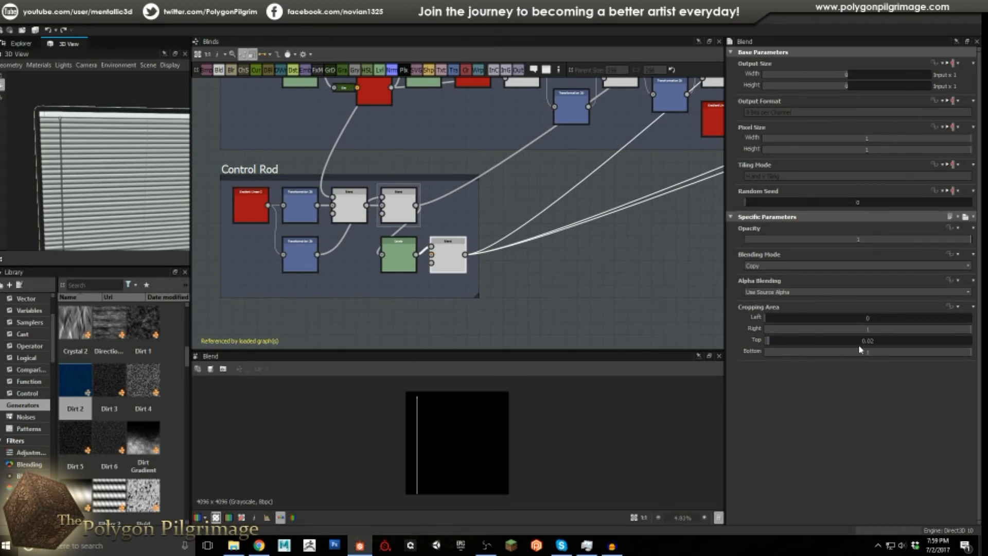
pyautogui.scroll(4, 430, 407)
pyautogui.click(459, 249)
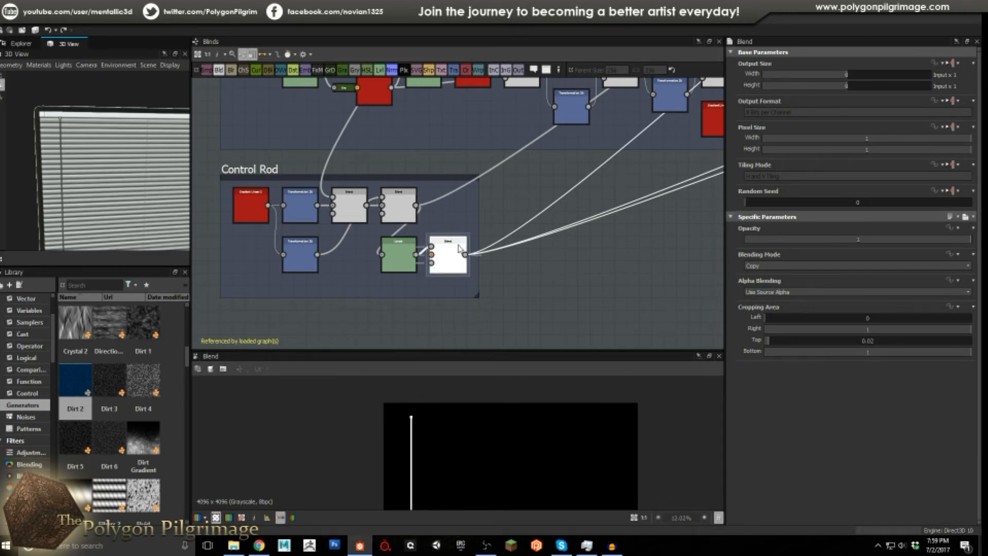
# Nudge the Blend combining the top bar and blinds slightly upward, and preview it alongside the Top Bar's final Blend
pyautogui.scroll(-2, 439, 252)
pyautogui.moveTo(660, 139); pyautogui.dragTo(543, 178, button='middle')
pyautogui.scroll(-2, 543, 178)
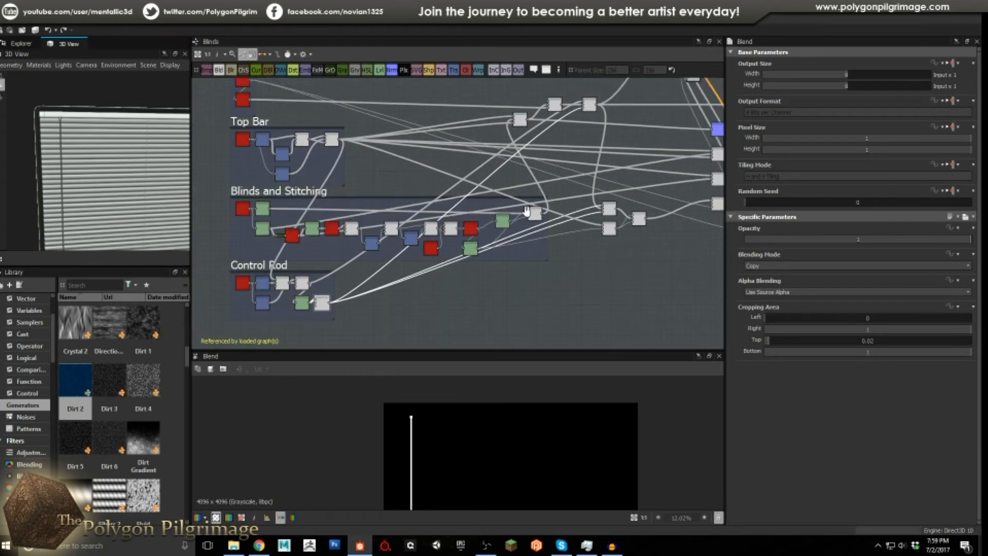
pyautogui.scroll(3, 489, 149)
pyautogui.click(489, 148)
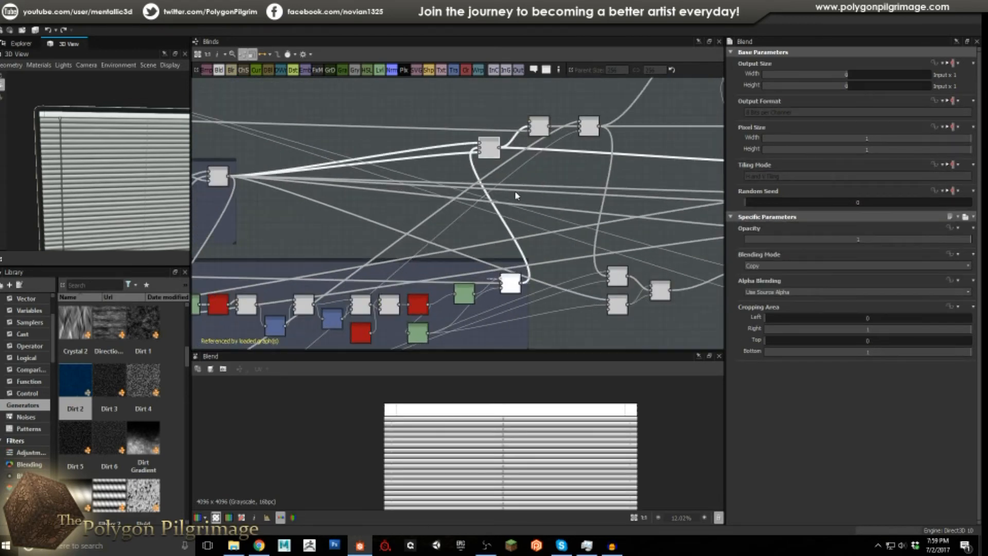
pyautogui.moveTo(491, 146); pyautogui.dragTo(612, 160, button='middle')
pyautogui.moveTo(613, 160); pyautogui.dragTo(606, 145)
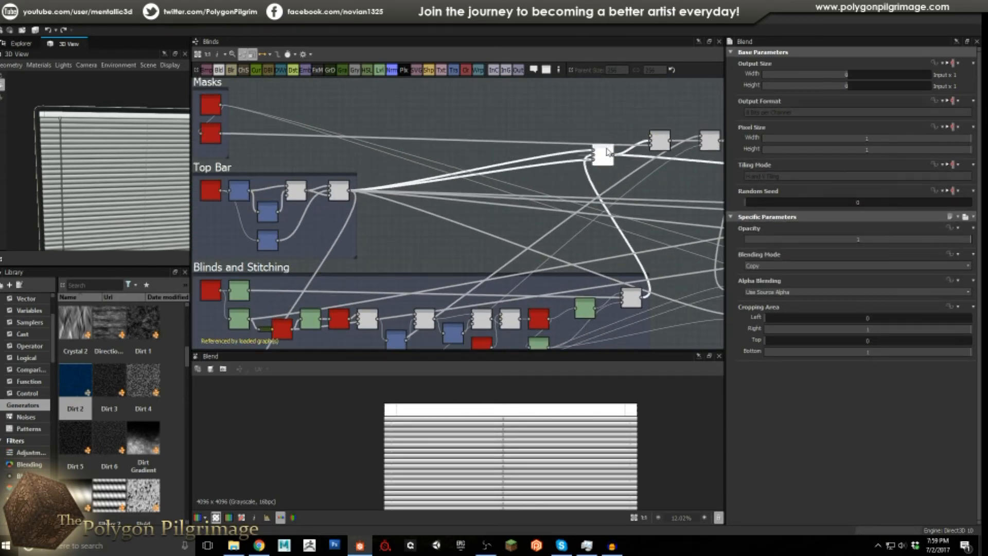
pyautogui.click(339, 191)
pyautogui.click(604, 149)
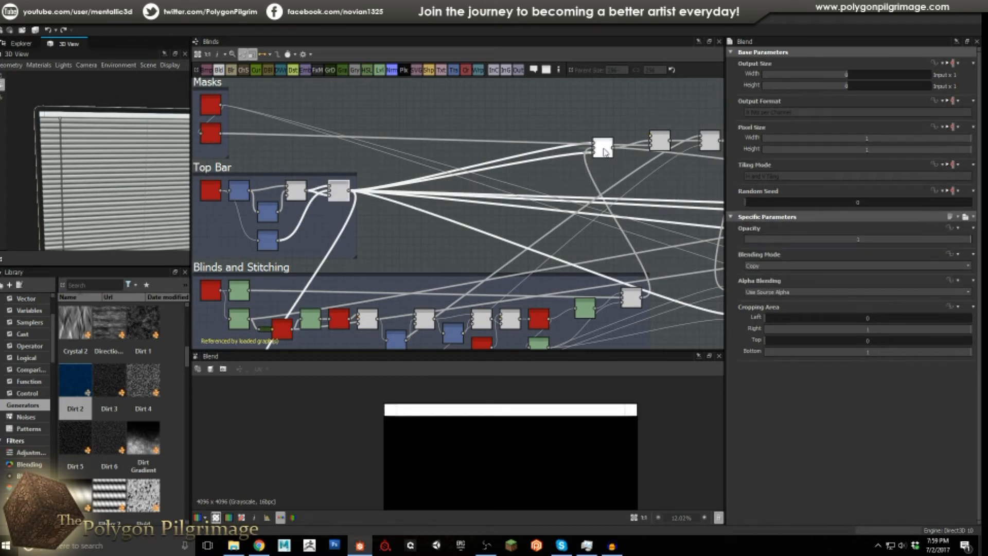
# Preview the Blinds and Stitching frame's final Blend and the combined top bar Blend it feeds, examining the upper edge
pyautogui.scroll(1, 584, 167)
pyautogui.moveTo(613, 235); pyautogui.dragTo(593, 181, button='middle')
pyautogui.click(625, 284)
pyautogui.scroll(2, 556, 183)
pyautogui.click(575, 160)
pyautogui.scroll(2, 499, 417)
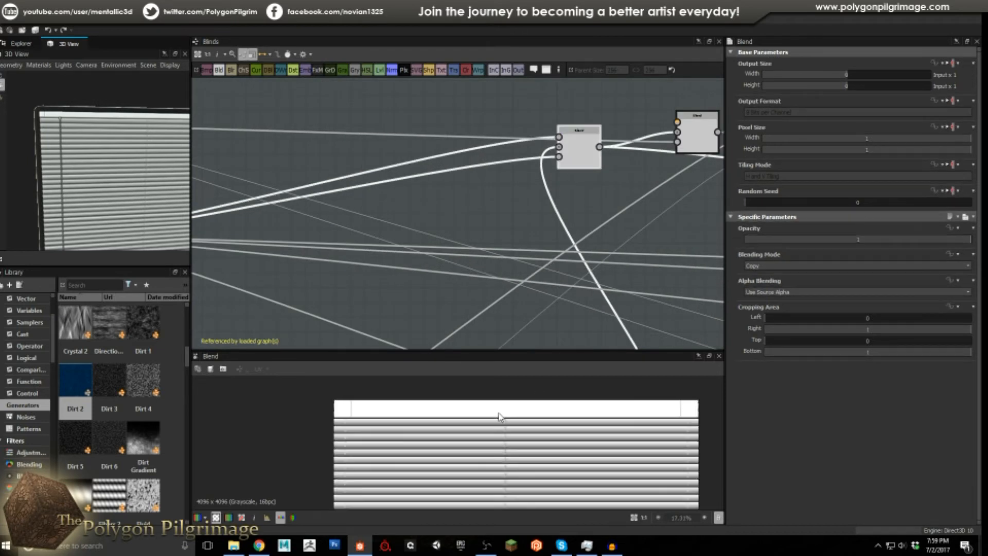
# Move the Blend driven by the lower Masks node above its neighbouring Blends and preview the masked border around the blinds
pyautogui.moveTo(605, 217); pyautogui.dragTo(460, 231, button='middle')
pyautogui.scroll(-1, 461, 231)
pyautogui.moveTo(546, 157); pyautogui.dragTo(535, 124)
pyautogui.click(478, 211)
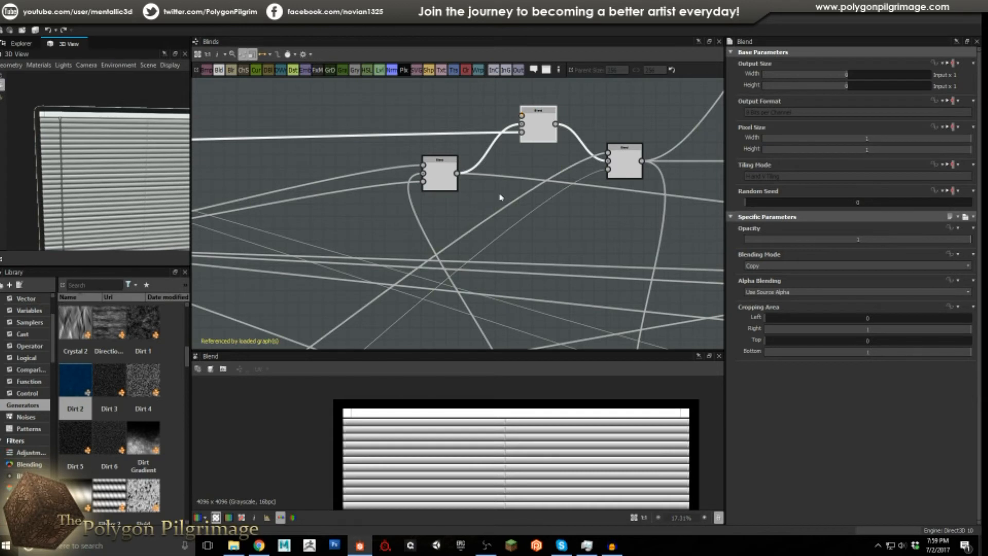
pyautogui.moveTo(500, 197); pyautogui.dragTo(541, 207, button='middle')
pyautogui.scroll(-4, 456, 194)
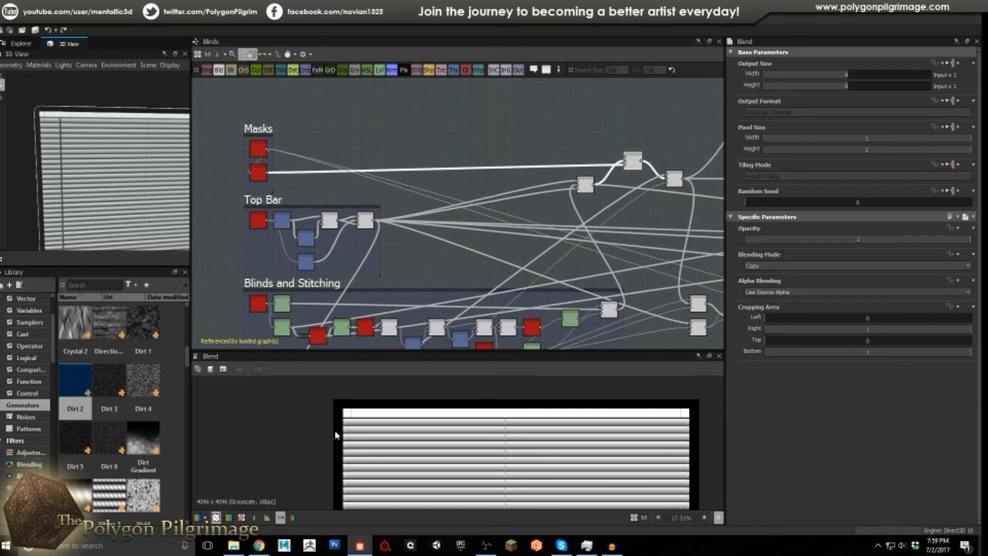
# Nudge the Blend that adds the control rod slightly upward and preview it, tracing its inputs back to the Control Rod frame
pyautogui.moveTo(558, 248); pyautogui.dragTo(425, 270, button='middle')
pyautogui.scroll(1, 425, 269)
pyautogui.moveTo(569, 188); pyautogui.dragTo(568, 178)
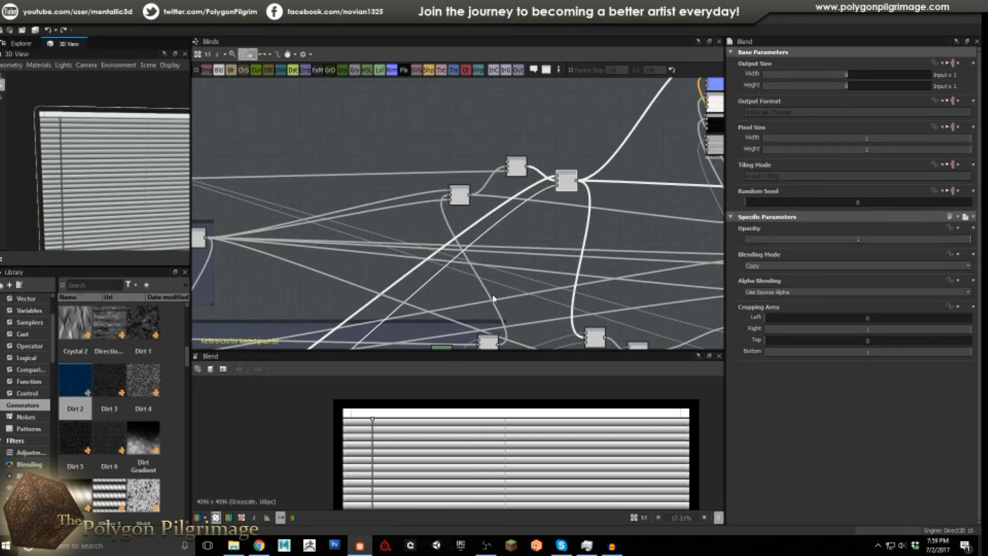
pyautogui.moveTo(473, 224); pyautogui.dragTo(539, 143, button='middle')
pyautogui.moveTo(368, 257); pyautogui.dragTo(459, 187, button='middle')
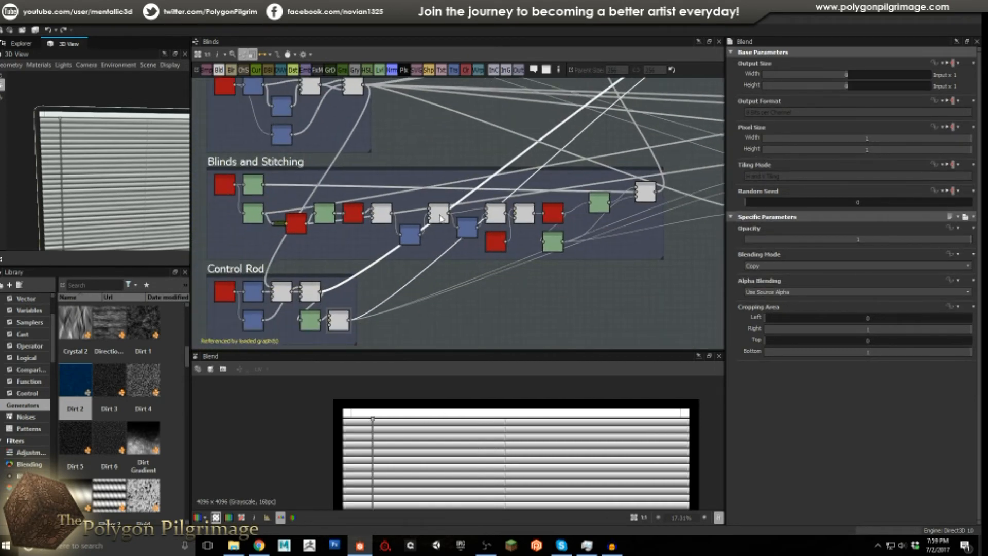
pyautogui.moveTo(355, 282); pyautogui.dragTo(427, 222, button='middle')
pyautogui.moveTo(576, 205)
pyautogui.mouseDown(button='middle')
pyautogui.moveTo(437, 230)
pyautogui.moveTo(523, 209)
pyautogui.moveTo(521, 174)
pyautogui.moveTo(482, 179)
pyautogui.mouseUp(button='middle')
# Move the three Blend nodes that build the height up toward the output nodes, and preview the upper one up close
pyautogui.moveTo(503, 314); pyautogui.dragTo(504, 164)
pyautogui.scroll(2, 504, 164)
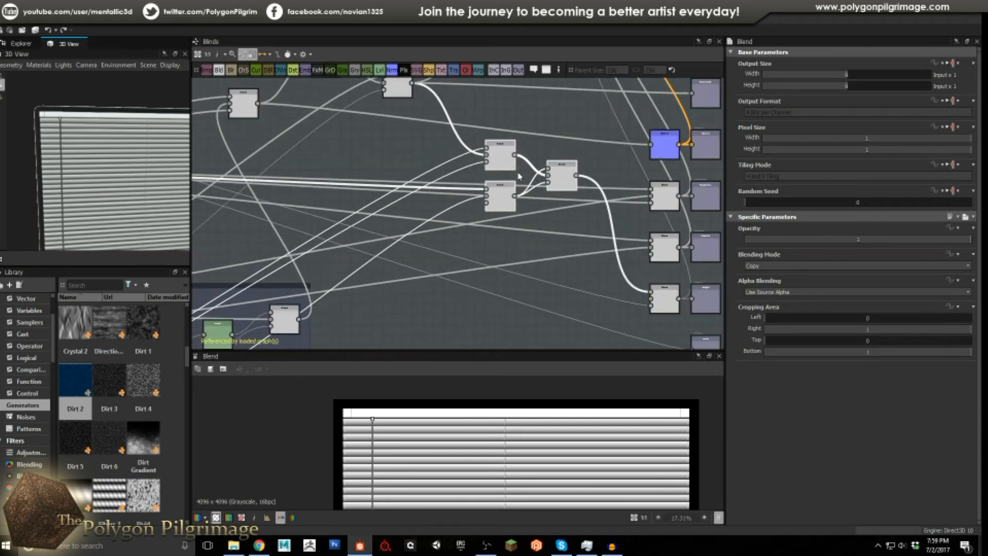
pyautogui.click(493, 206)
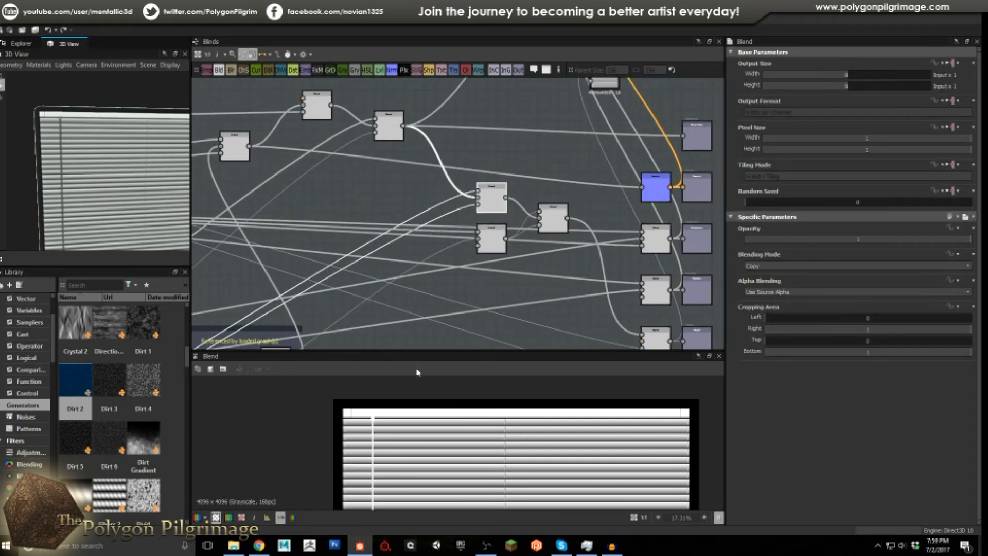
pyautogui.scroll(2, 489, 198)
pyautogui.scroll(2, 376, 421)
pyautogui.scroll(3, 376, 421)
pyautogui.scroll(-4, 376, 421)
# Preview the Soft Light Blend that combines the two height Blends, examining the control rod over the slats up close
pyautogui.click(578, 229)
pyautogui.scroll(-2, 437, 448)
pyautogui.scroll(-3, 502, 273)
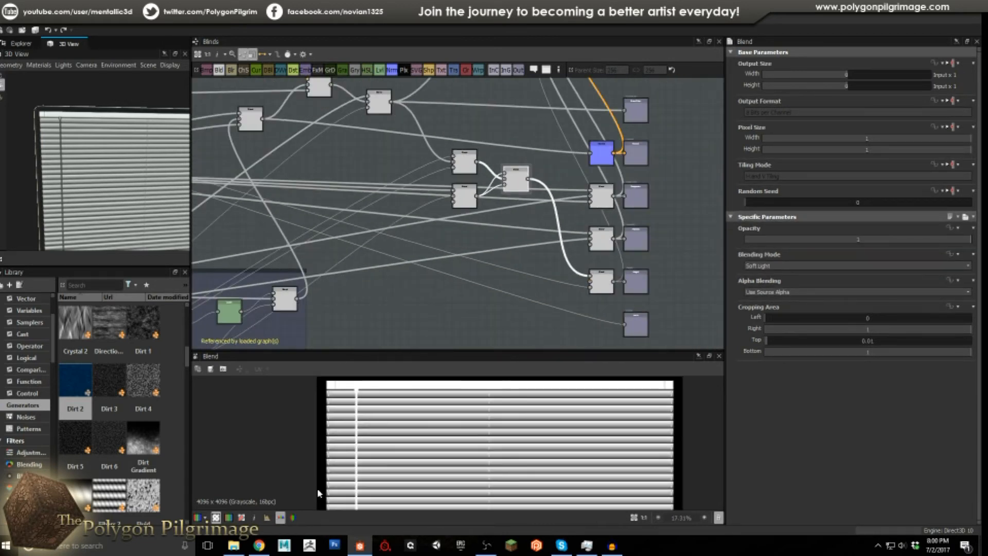
pyautogui.scroll(5, 363, 388)
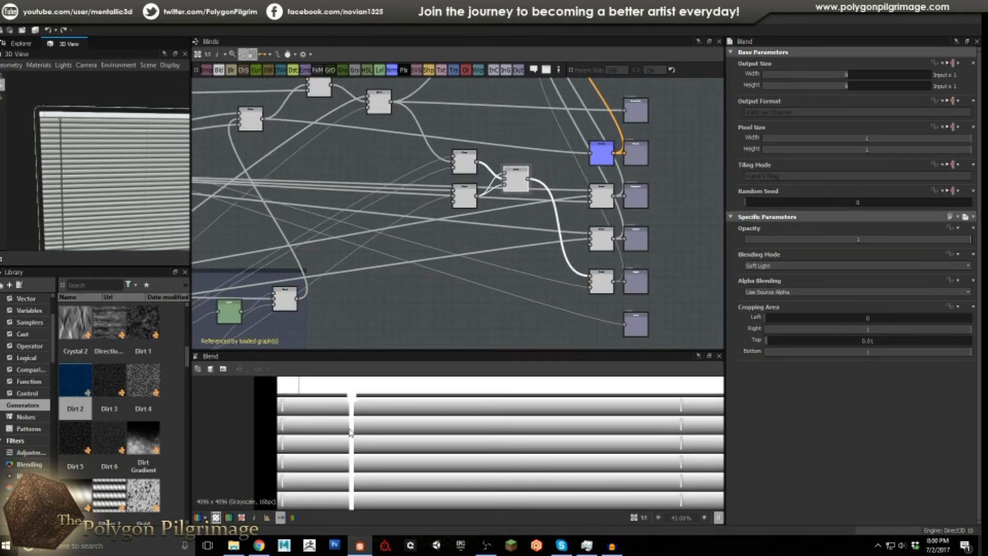
# Preview the final Blend feeding the Height output and examine the control rod's upper end up close on the 3D model
pyautogui.scroll(3, 601, 282)
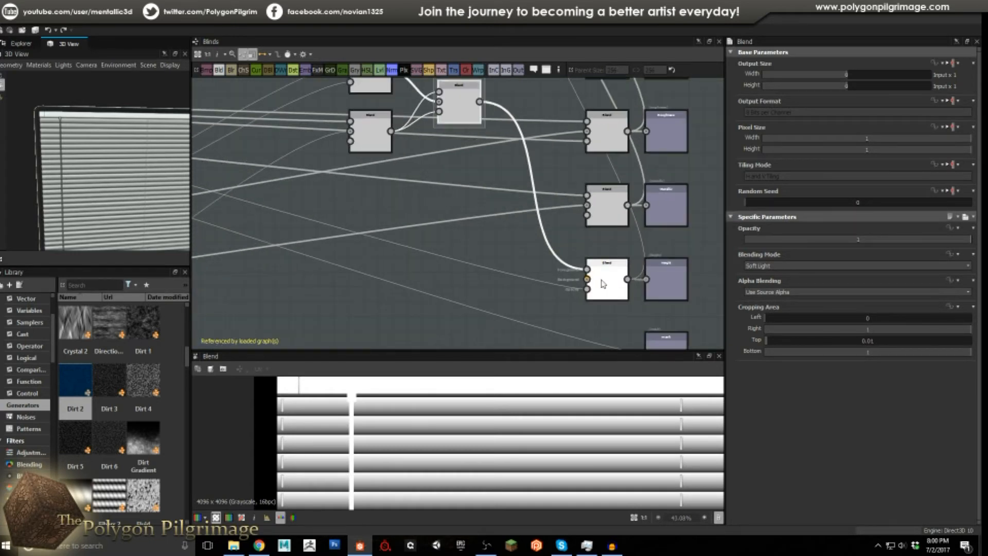
pyautogui.click(600, 283)
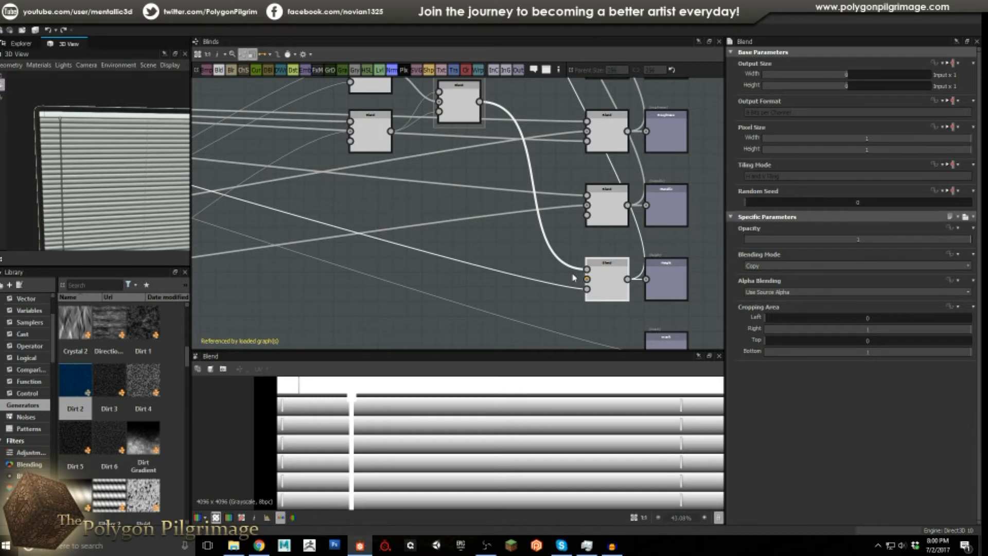
pyautogui.moveTo(98, 174); pyautogui.dragTo(116, 124)
pyautogui.scroll(3, 105, 167)
pyautogui.scroll(-1, 107, 163)
pyautogui.scroll(2, 115, 148)
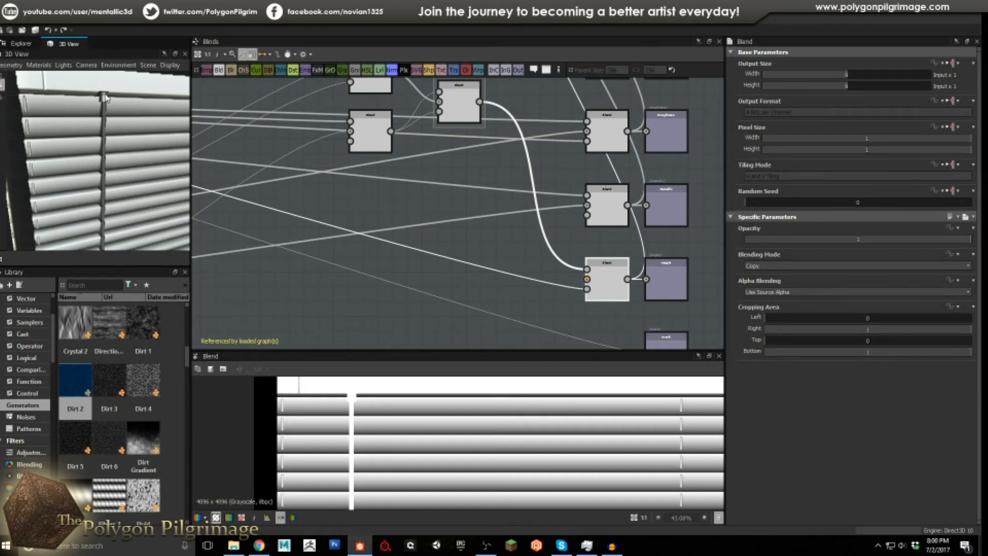
# Preview the Mask output of the blinds graph
pyautogui.scroll(-4, 439, 205)
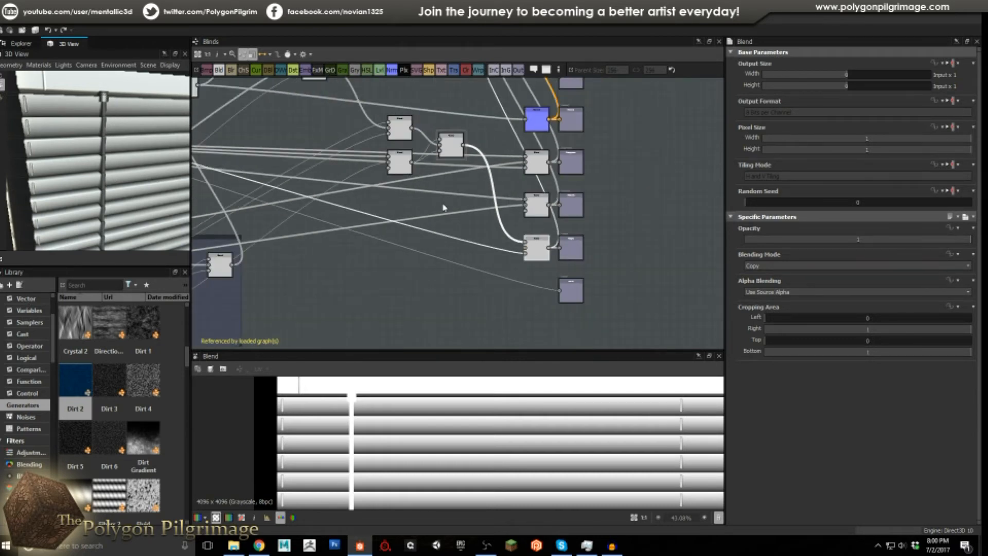
pyautogui.moveTo(451, 204); pyautogui.dragTo(513, 248, button='middle')
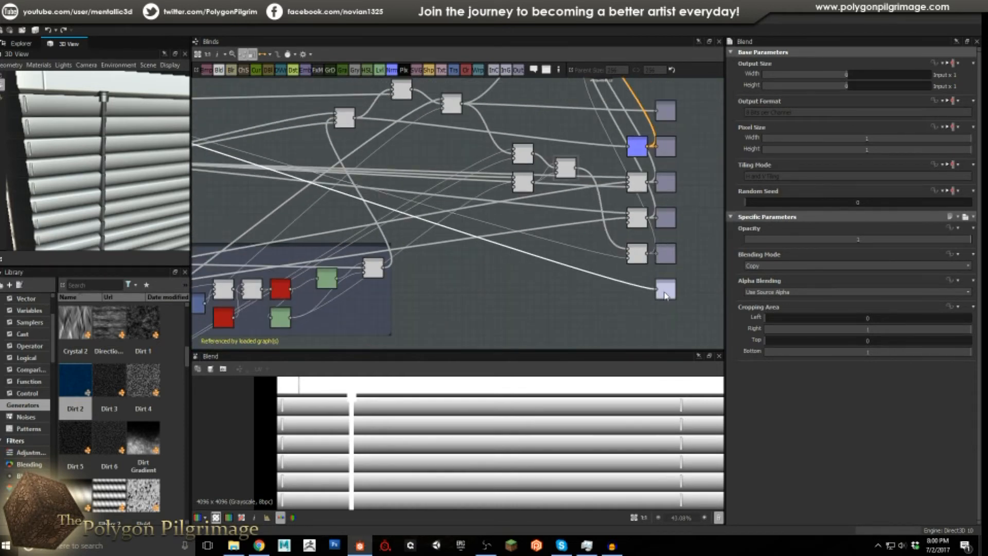
pyautogui.doubleClick(665, 293)
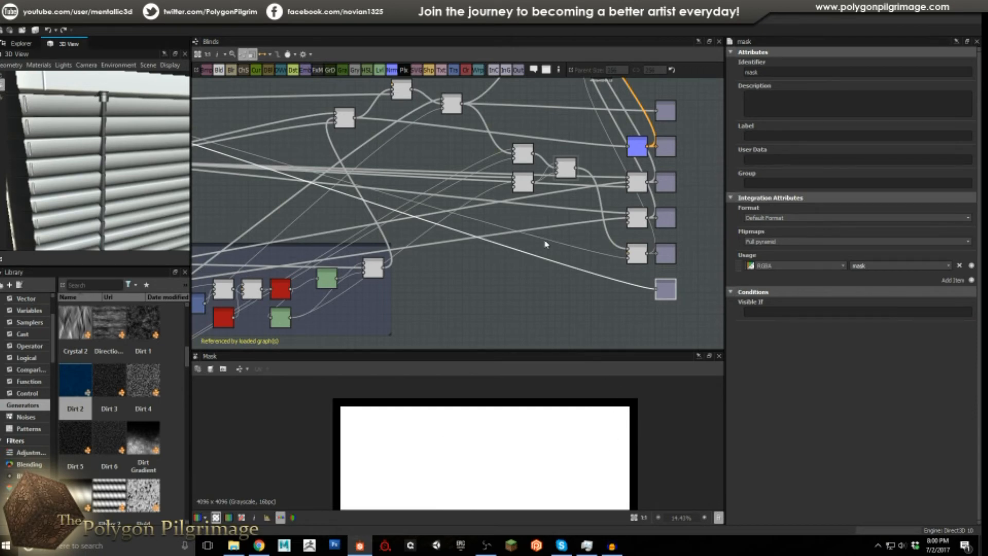
# Preview the Normal node and the Blend that feeds it
pyautogui.scroll(3, 550, 216)
pyautogui.click(579, 195)
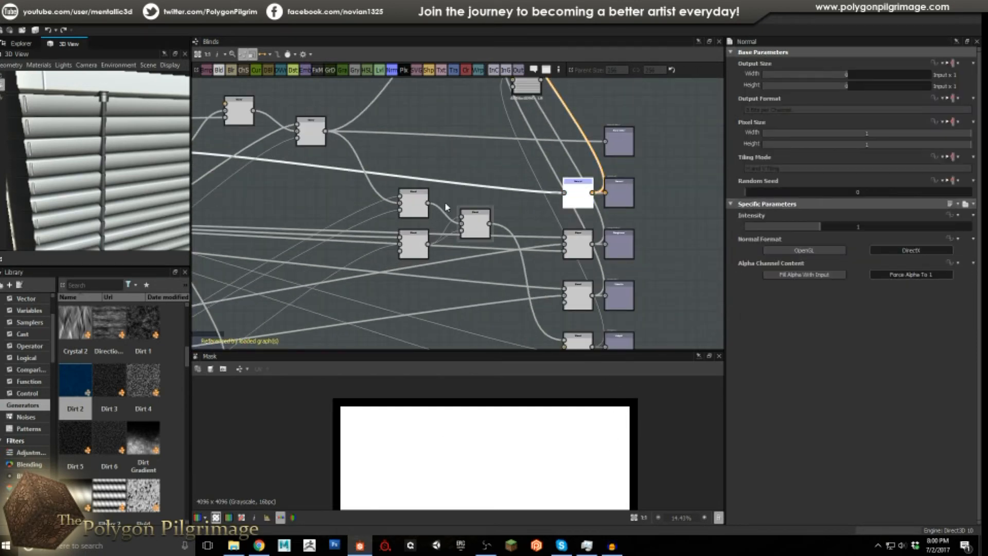
pyautogui.scroll(-2, 515, 204)
pyautogui.moveTo(345, 202); pyautogui.dragTo(455, 202, button='middle')
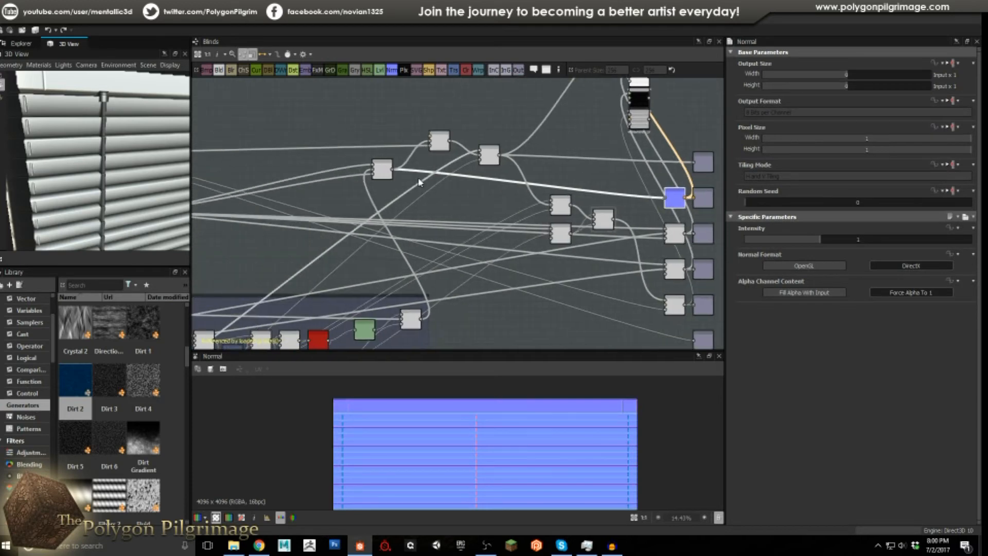
pyautogui.scroll(2, 420, 182)
pyautogui.doubleClick(364, 168)
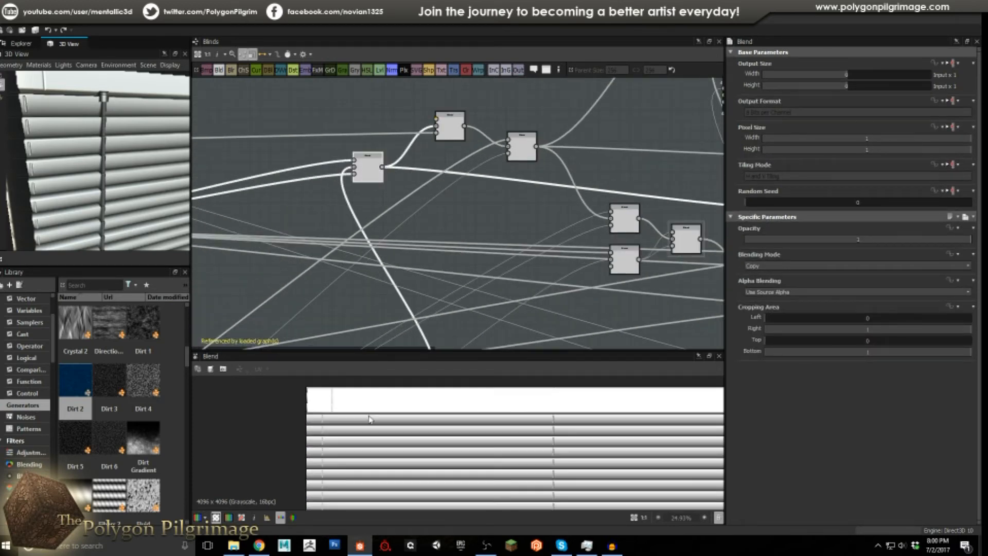
# Preview the Blend that adds the control rod over the slats and connect its output to the Normal node
pyautogui.scroll(-2, 523, 217)
pyautogui.scroll(1, 527, 199)
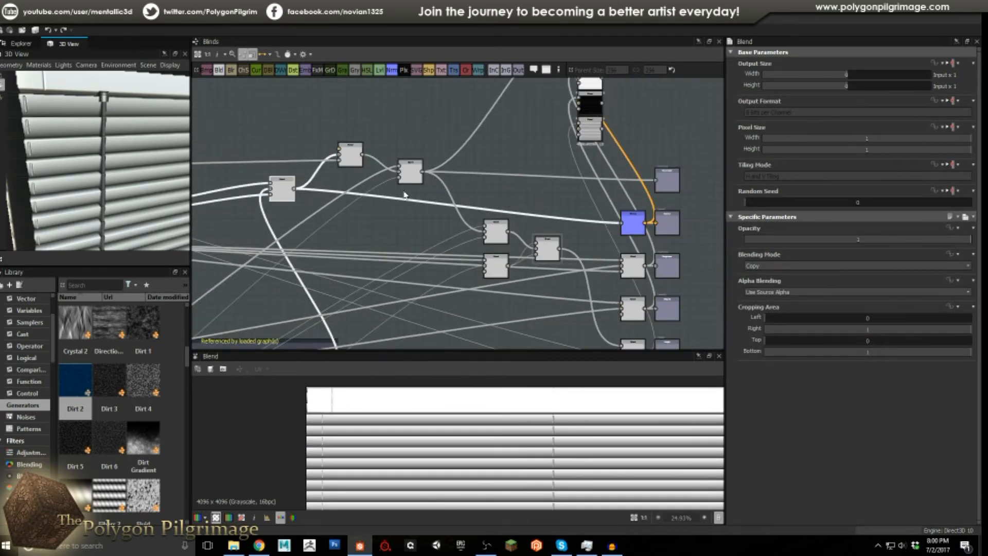
pyautogui.doubleClick(410, 170)
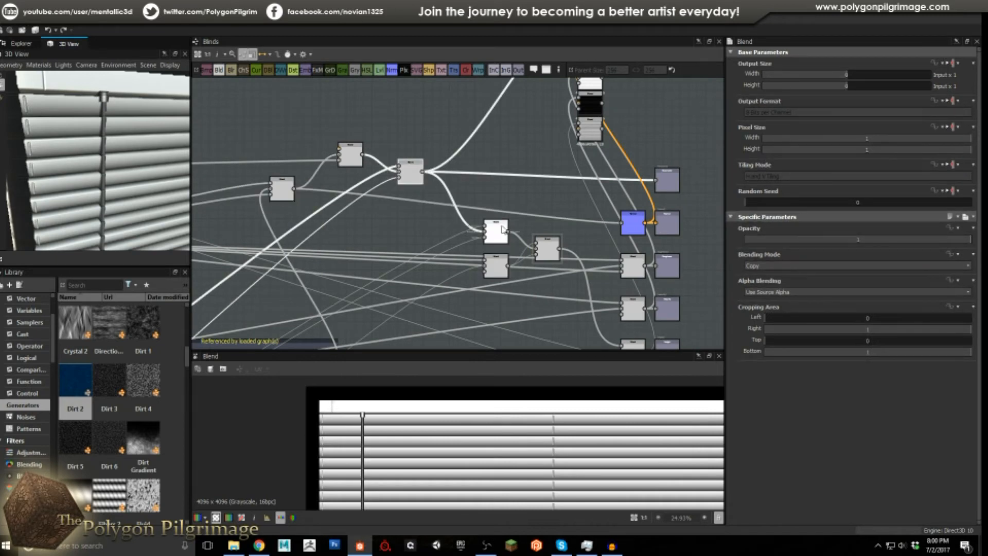
pyautogui.click(410, 170)
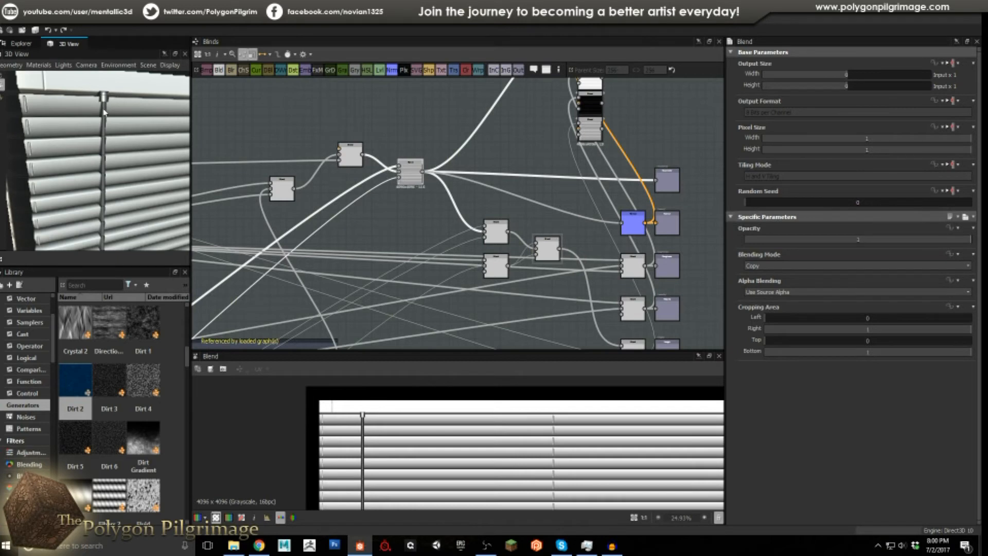
# Preview the Base Color output and inspect the Roughness output's attributes
pyautogui.moveTo(564, 204); pyautogui.dragTo(499, 206, button='middle')
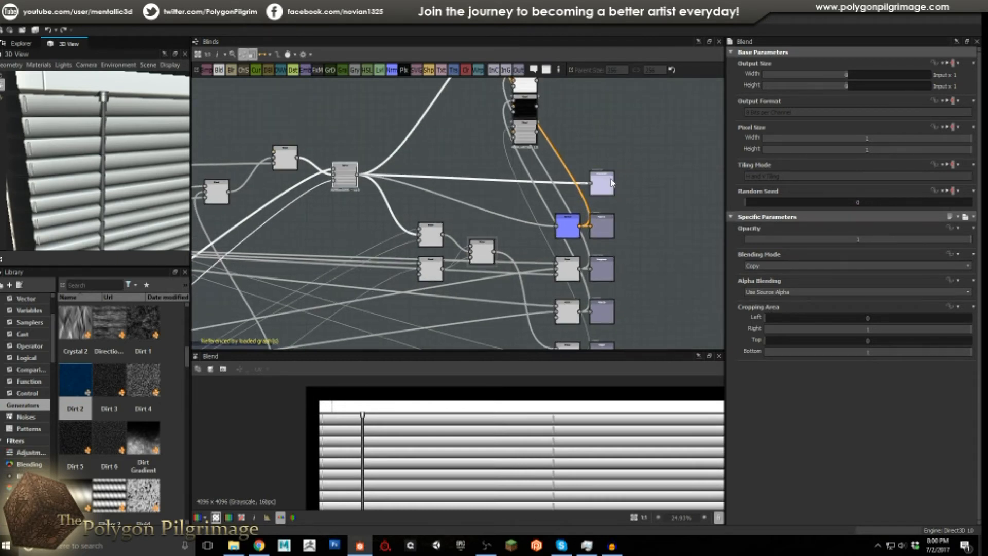
pyautogui.doubleClick(602, 183)
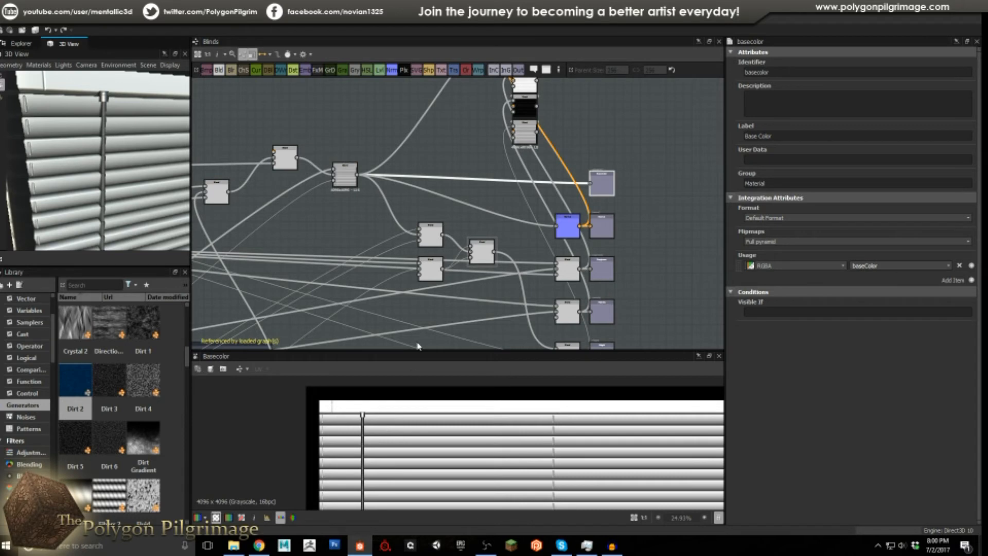
pyautogui.scroll(5, 600, 283)
pyautogui.click(589, 269)
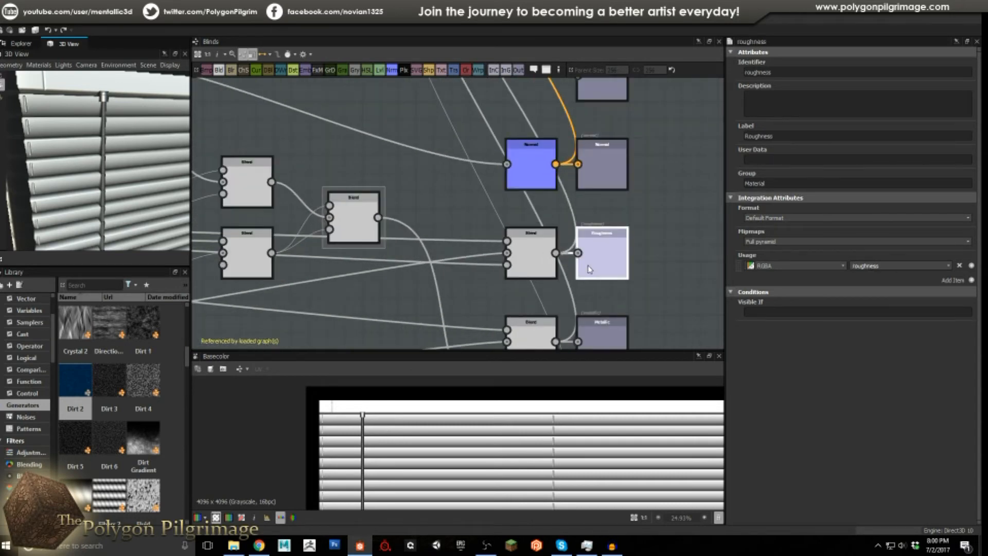
# Preview the Blend feeding the Roughness output and move it away from the output to expose its connections
pyautogui.click(531, 270)
pyautogui.moveTo(533, 266); pyautogui.dragTo(464, 267)
pyautogui.click(463, 267)
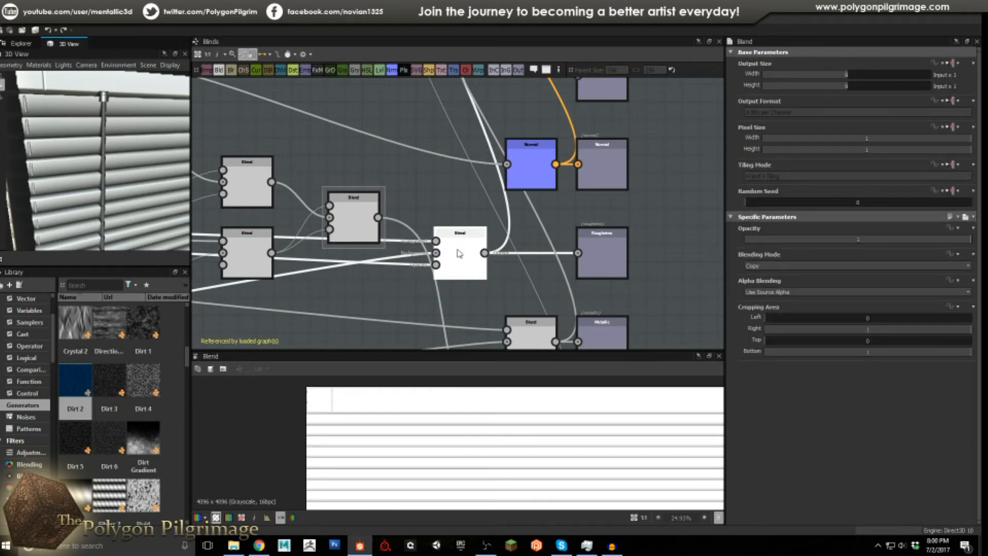
pyautogui.scroll(-5, 457, 252)
pyautogui.moveTo(448, 255); pyautogui.dragTo(483, 230, button='middle')
pyautogui.moveTo(496, 186); pyautogui.dragTo(497, 157, button='middle')
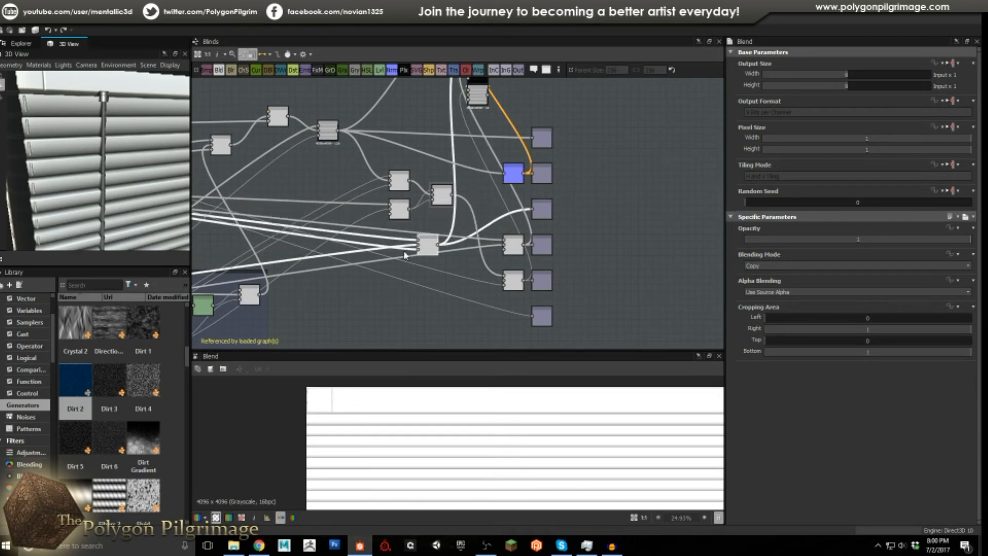
# Trace the roughness Blend's inputs back to the Top Bar frame and preview that frame's last Blend
pyautogui.scroll(5, 341, 230)
pyautogui.moveTo(340, 230); pyautogui.dragTo(375, 244, button='middle')
pyautogui.click(277, 194)
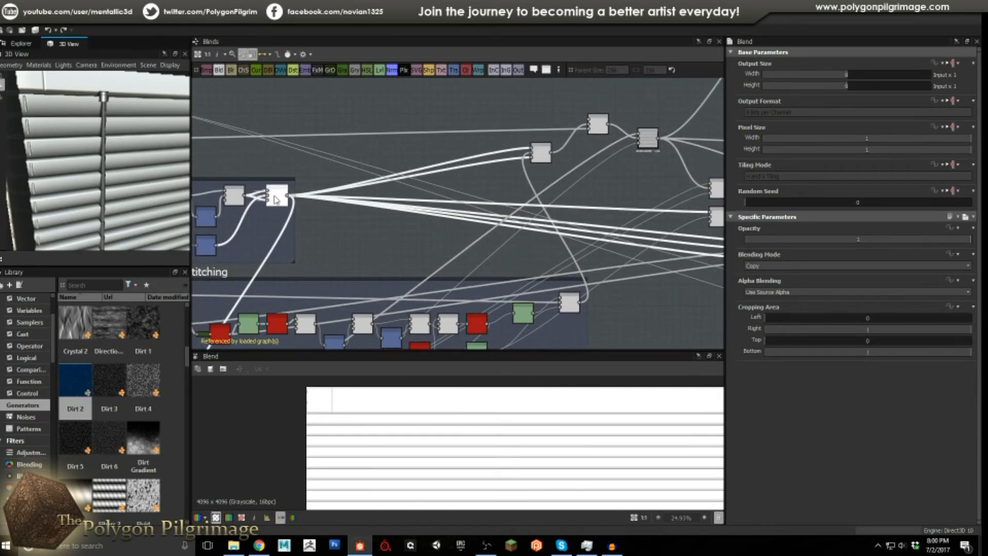
# Trace the roughness Blend's other input back to the Blinds and Stitching frame and preview its lower Levels node
pyautogui.moveTo(514, 234); pyautogui.dragTo(298, 230, button='middle')
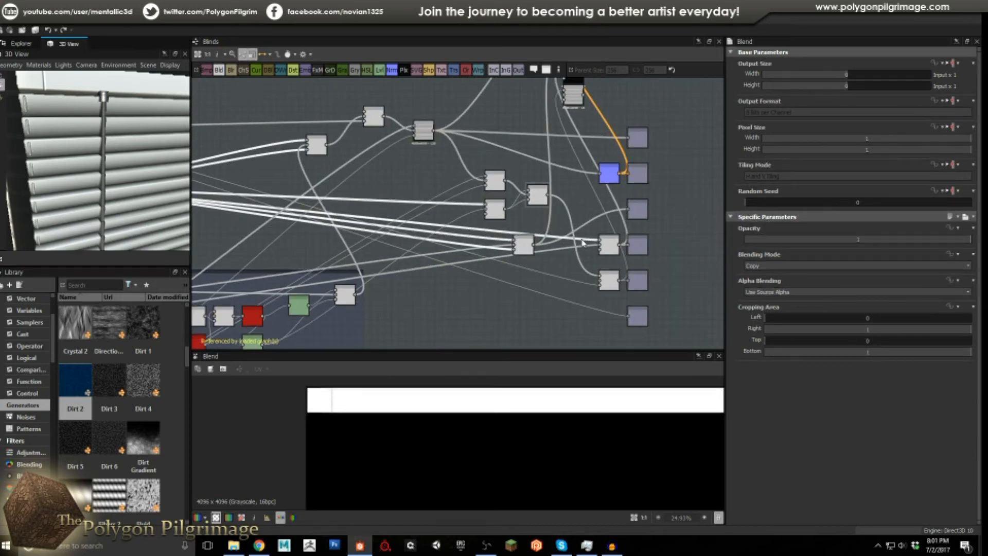
pyautogui.scroll(2, 535, 246)
pyautogui.scroll(1, 537, 247)
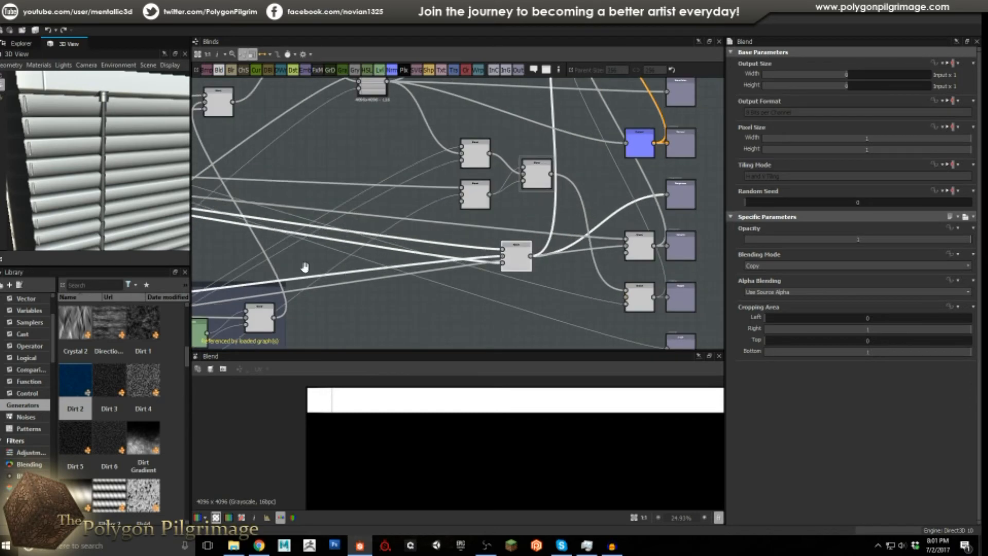
pyautogui.scroll(-5, 515, 255)
pyautogui.scroll(5, 369, 254)
pyautogui.scroll(3, 367, 251)
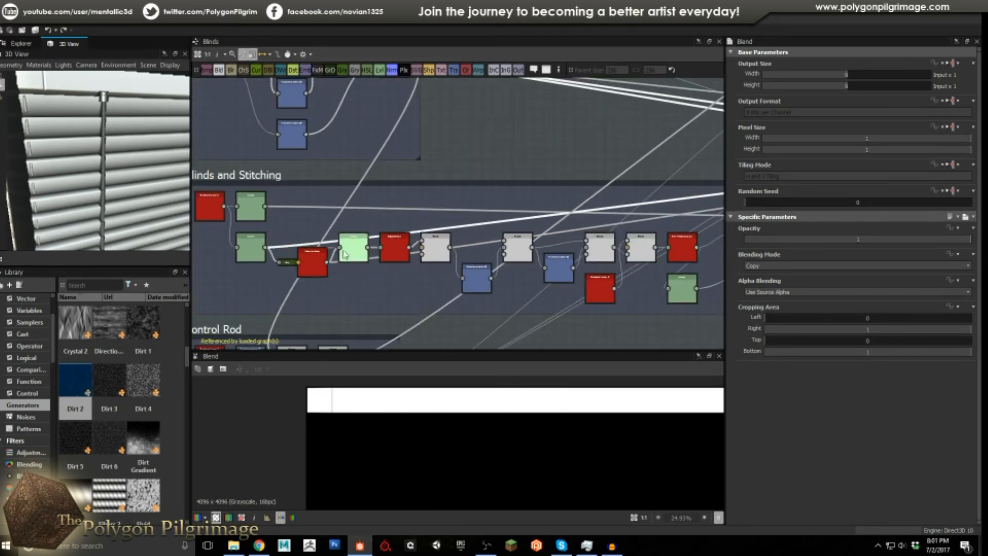
pyautogui.doubleClick(260, 254)
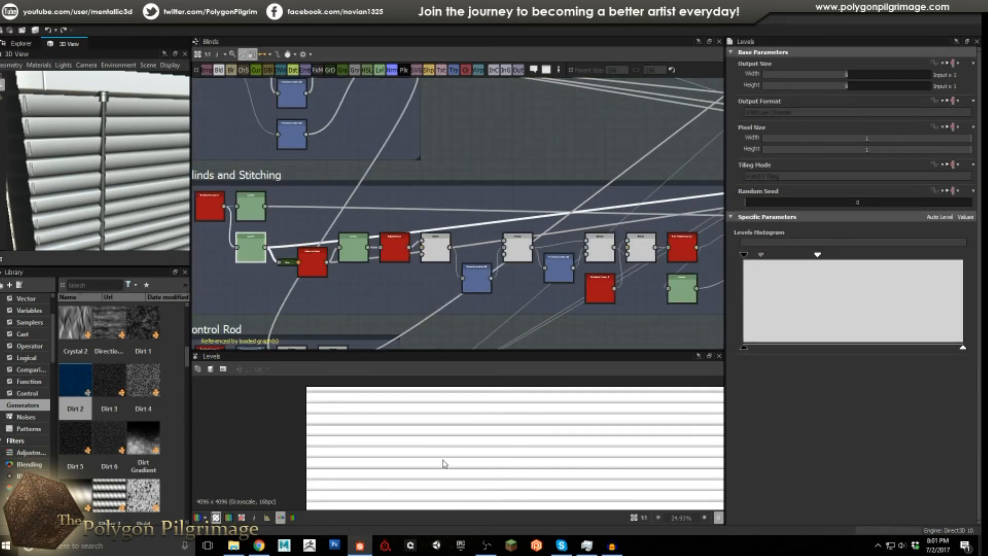
# Preview the roughness Blend again and move it back up beside the Roughness output
pyautogui.scroll(-4, 461, 268)
pyautogui.scroll(5, 530, 220)
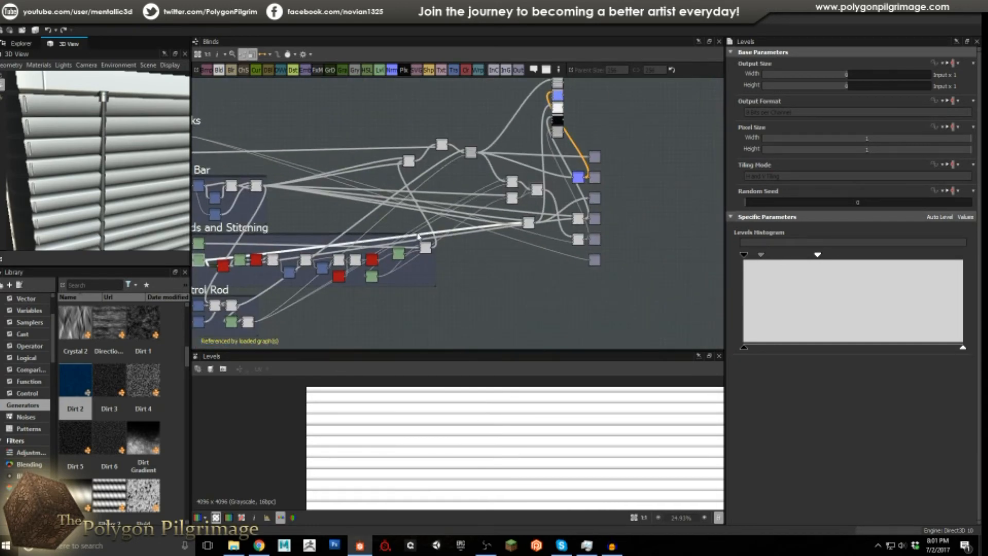
pyautogui.click(550, 235)
pyautogui.scroll(2, 566, 244)
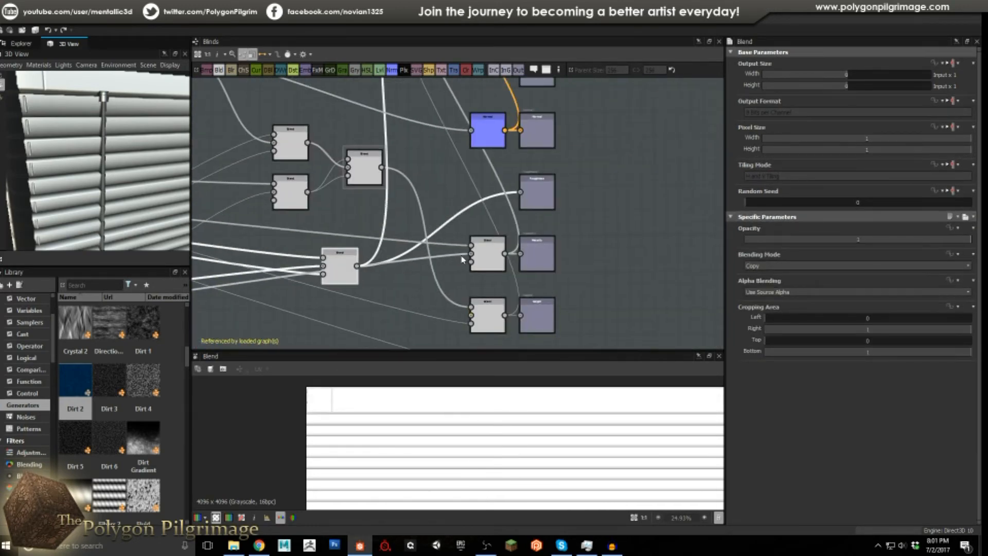
pyautogui.scroll(2, 483, 257)
pyautogui.moveTo(276, 268); pyautogui.dragTo(437, 163)
# Preview the Subtract Blend feeding the Metallic output, shift it slightly away from the output and examine its lines up close
pyautogui.click(476, 258)
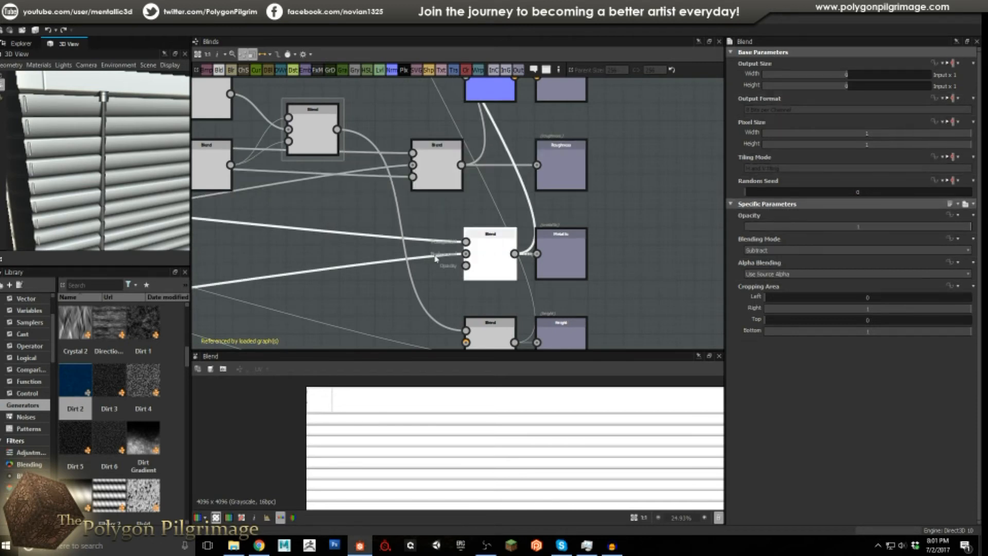
pyautogui.moveTo(418, 243); pyautogui.dragTo(446, 213, button='middle')
pyautogui.moveTo(520, 229); pyautogui.dragTo(477, 229)
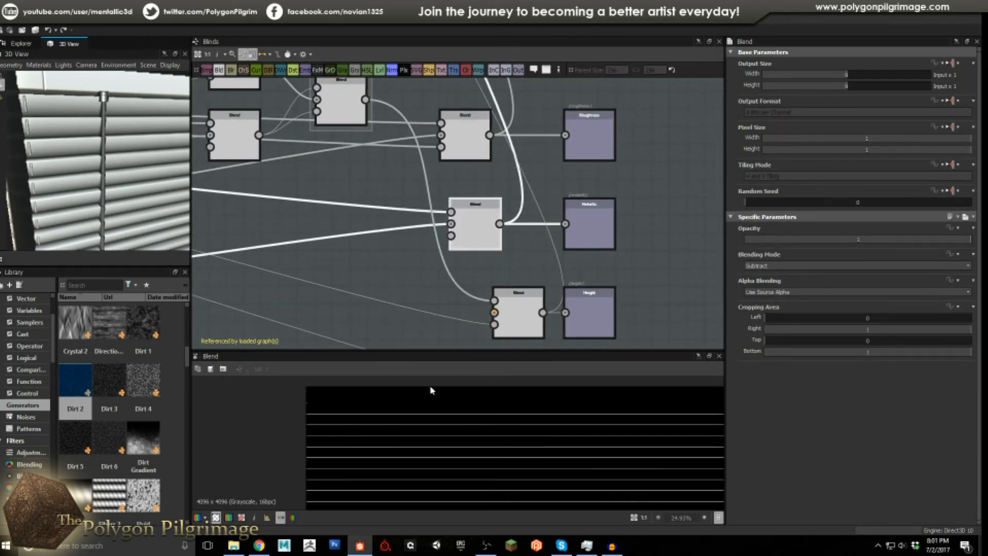
pyautogui.scroll(-3, 405, 425)
pyautogui.scroll(4, 396, 425)
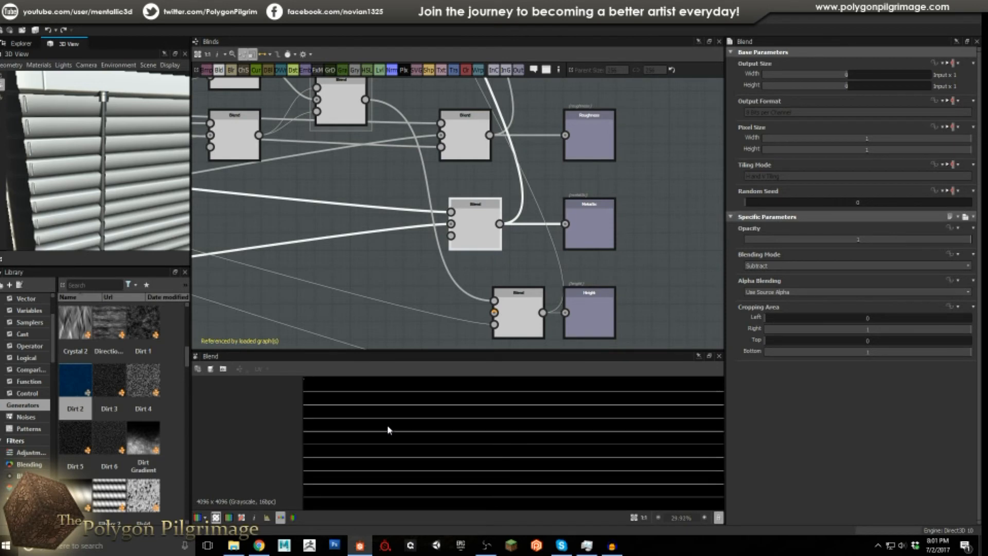
pyautogui.scroll(2, 362, 417)
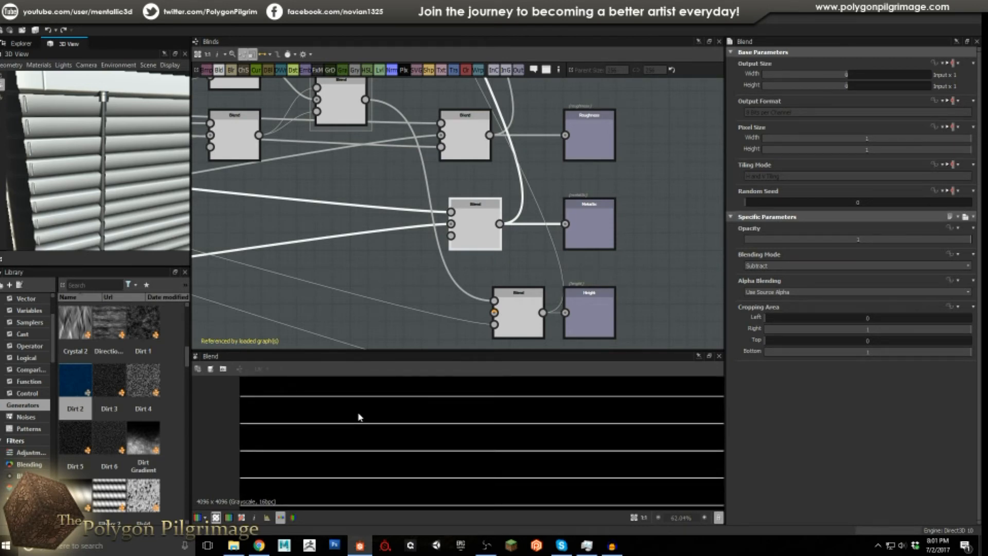
pyautogui.scroll(-3, 346, 408)
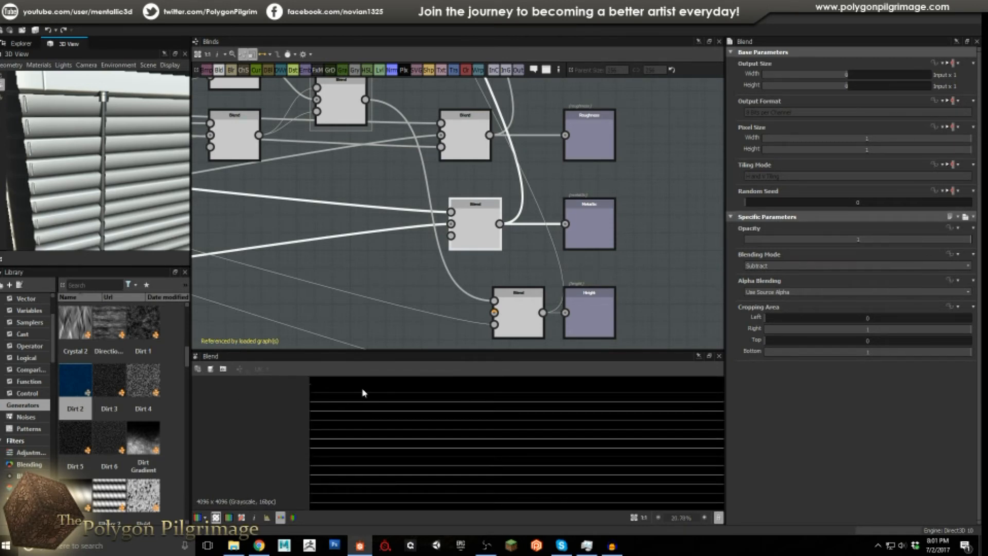
# Trace the metallic Blend's upper input back to the Top Bar frame and preview that frame's final Blend
pyautogui.scroll(-4, 472, 229)
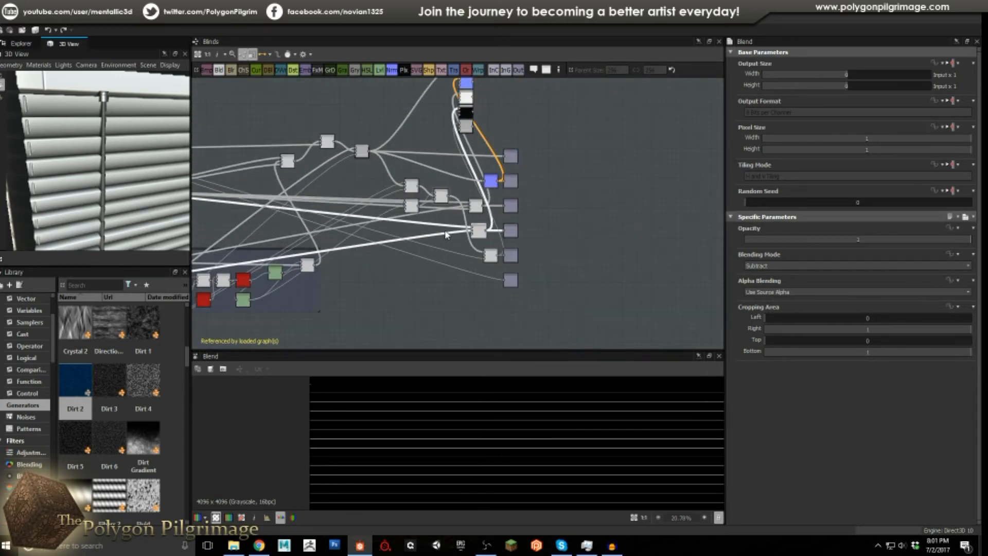
pyautogui.moveTo(395, 242); pyautogui.dragTo(429, 248, button='middle')
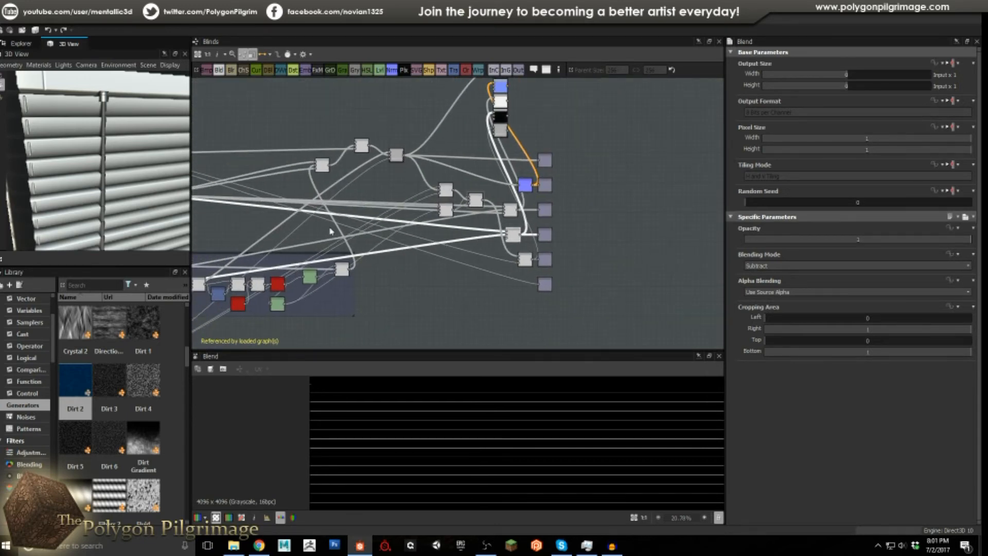
pyautogui.moveTo(331, 232); pyautogui.dragTo(376, 232, button='middle')
pyautogui.scroll(3, 309, 218)
pyautogui.click(288, 208)
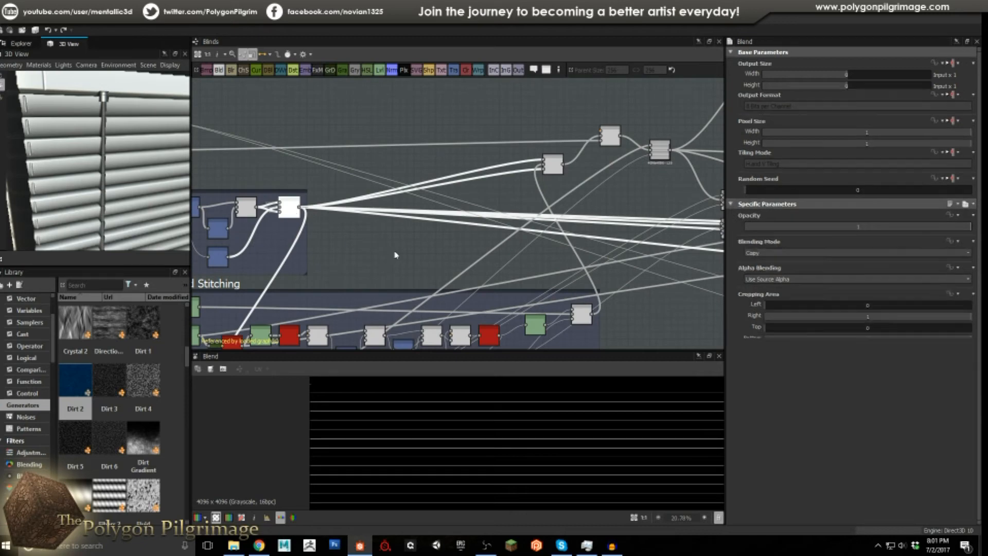
pyautogui.moveTo(514, 249); pyautogui.dragTo(310, 233, button='middle')
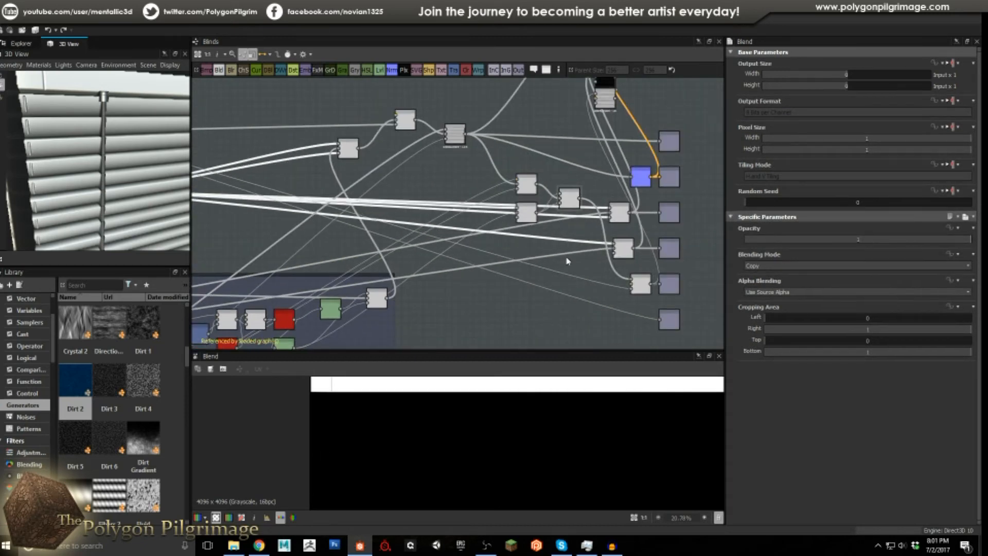
# Trace the metallic Blend's lower input to the Color to Mask node in Blinds and Stitching and examine its mask up close
pyautogui.moveTo(402, 295); pyautogui.dragTo(522, 257, button='middle')
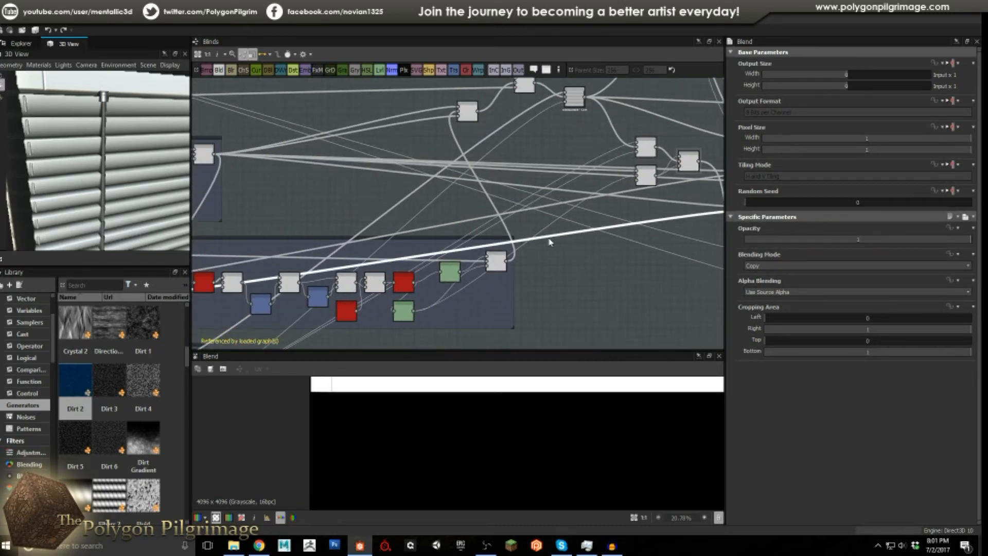
pyautogui.scroll(5, 412, 267)
pyautogui.click(323, 272)
pyautogui.scroll(2, 340, 432)
pyautogui.scroll(2, 327, 437)
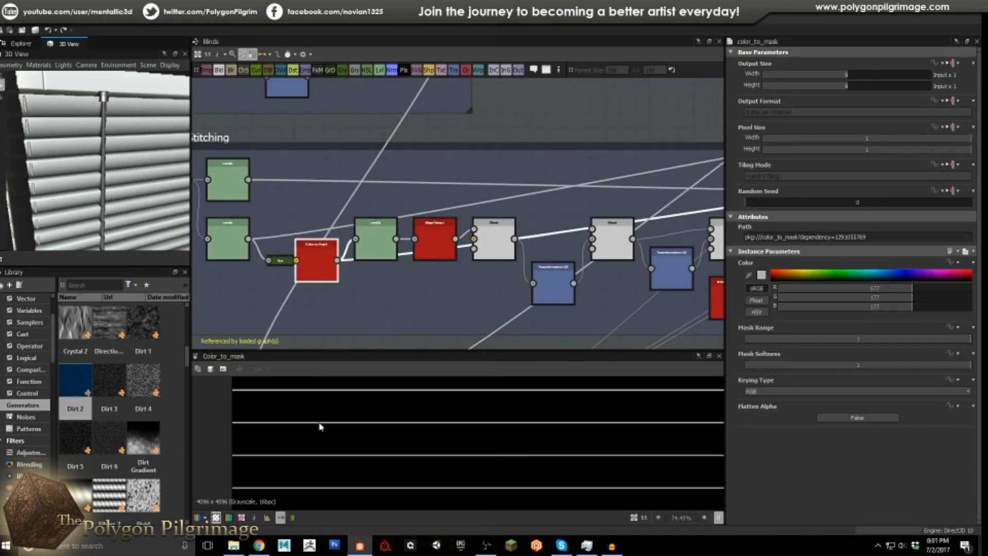
pyautogui.scroll(-5, 333, 427)
pyautogui.scroll(-5, 359, 262)
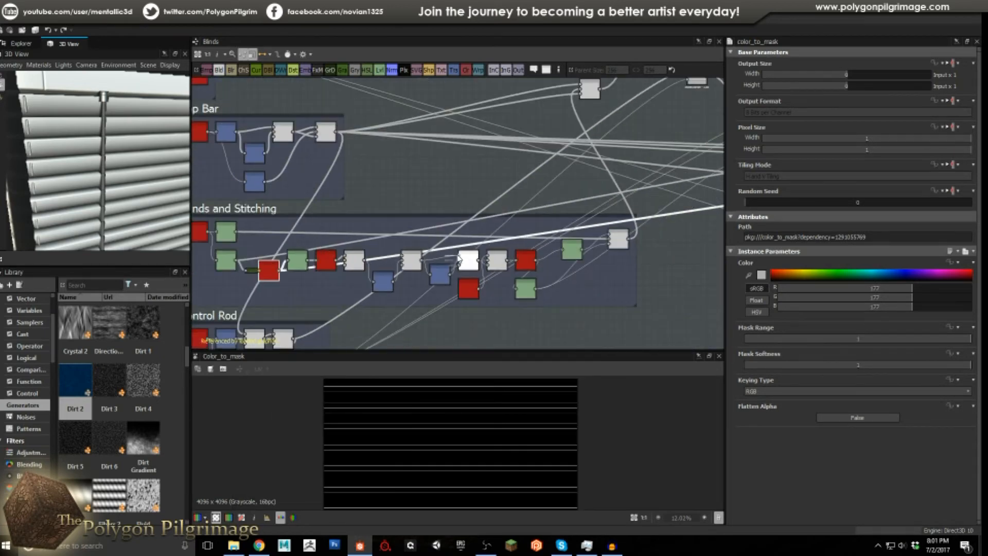
# Inspect the Metallic output's attributes and preview the Blend feeding the Height output
pyautogui.scroll(5, 583, 232)
pyautogui.click(620, 240)
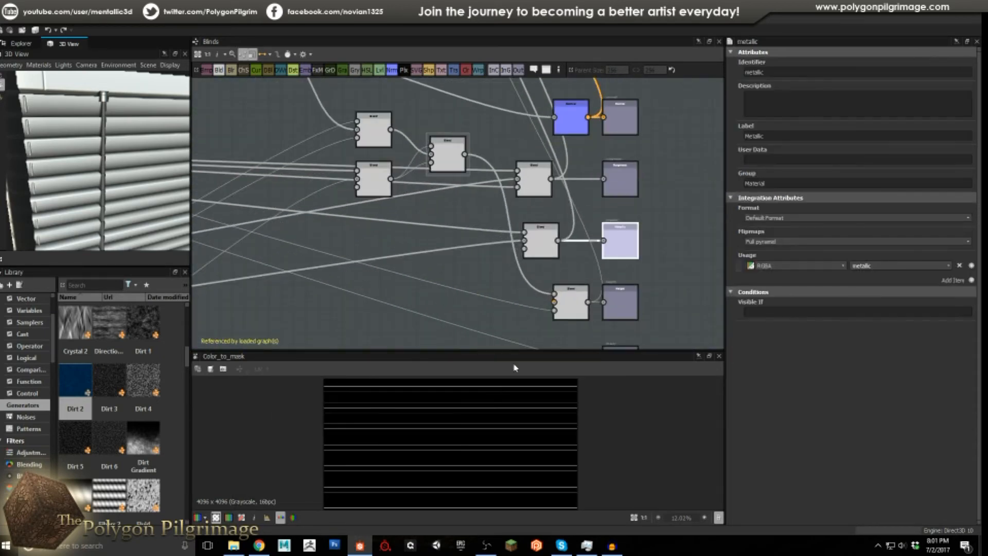
pyautogui.click(580, 306)
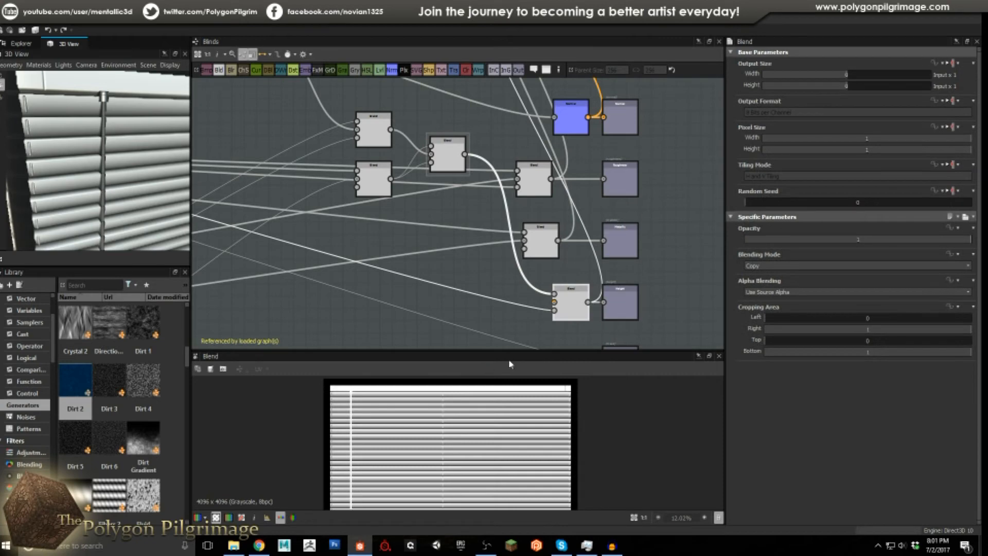
# Look over the whole blinds graph and examine the blinds material on the 3D model from farther out and other angles
pyautogui.scroll(-8, 489, 212)
pyautogui.moveTo(492, 244); pyautogui.dragTo(527, 229, button='middle')
pyautogui.moveTo(113, 187); pyautogui.dragTo(128, 178)
pyautogui.scroll(-5, 127, 177)
pyautogui.moveTo(103, 163); pyautogui.dragTo(155, 177)
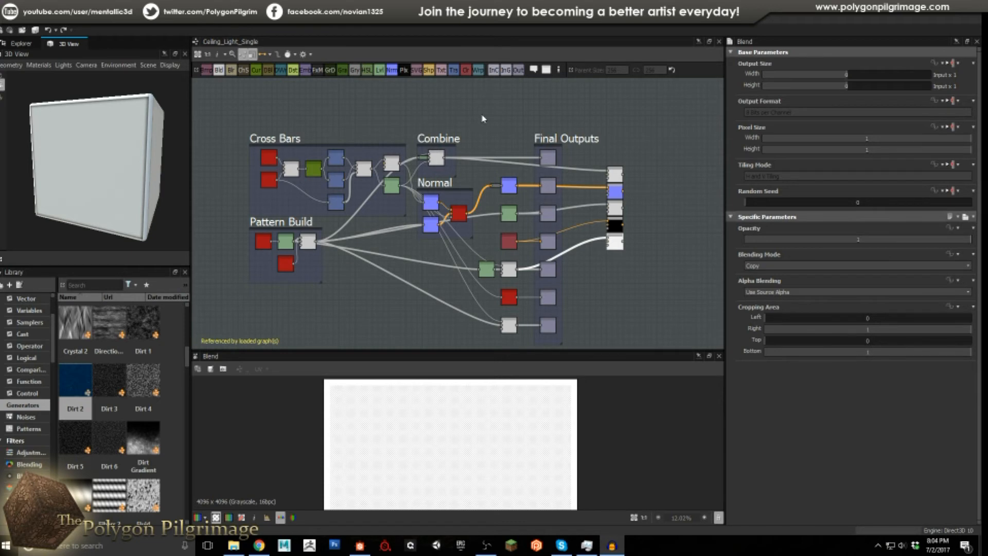
# Preview the Gaussian 1 node in the ceiling light graph's Pattern Build frame and examine its dot pattern up close
pyautogui.moveTo(483, 141); pyautogui.dragTo(528, 108, button='middle')
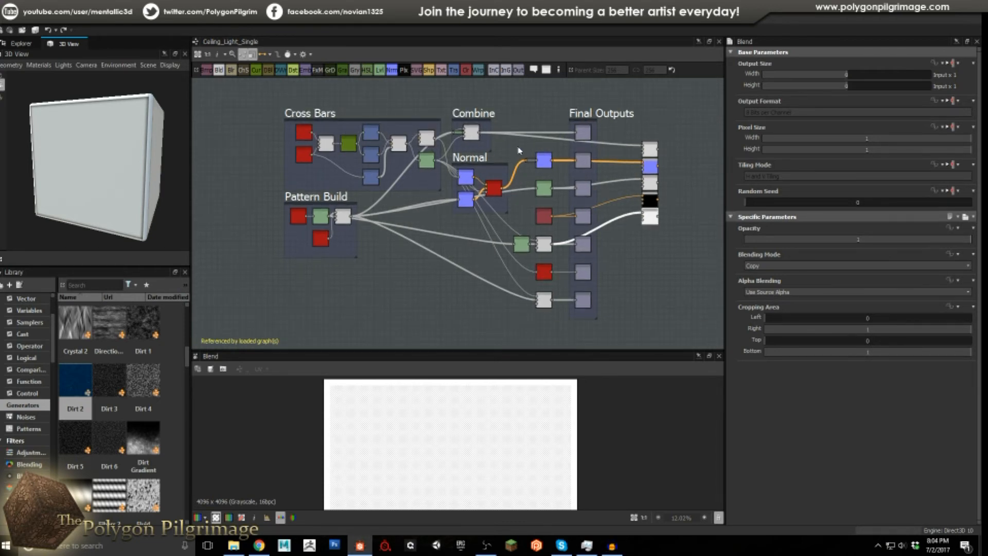
pyautogui.scroll(5, 428, 216)
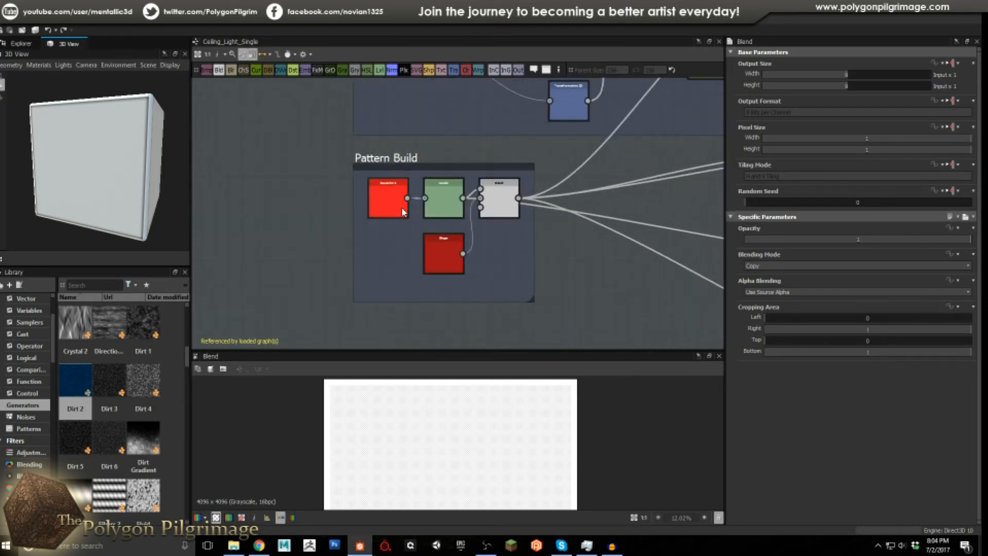
pyautogui.click(387, 195)
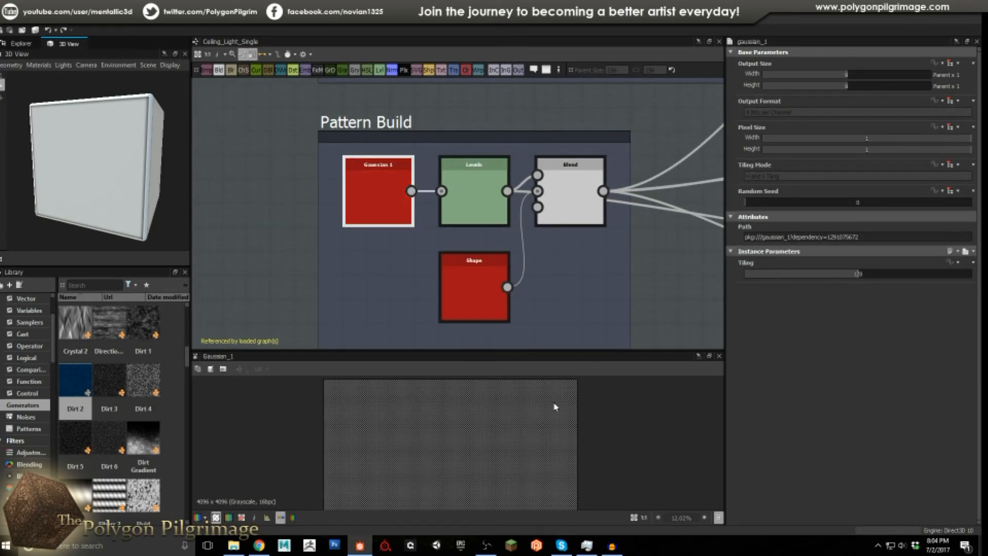
pyautogui.scroll(5, 526, 420)
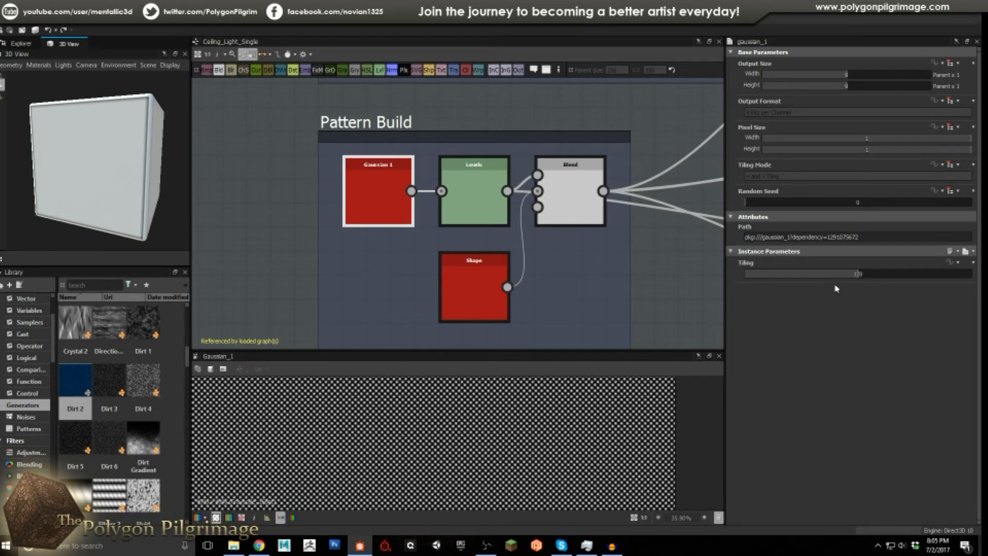
pyautogui.scroll(3, 503, 432)
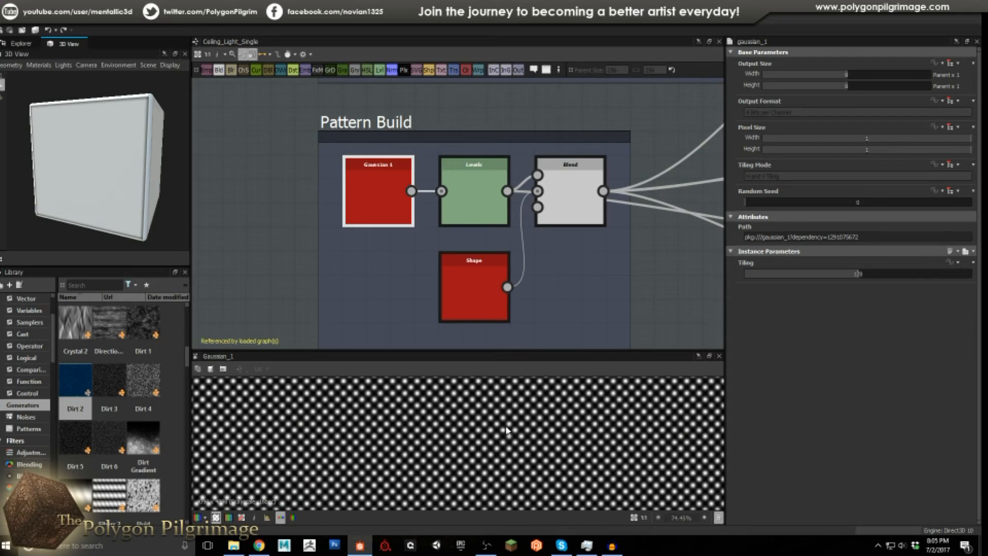
# Preview the Levels node in Pattern Build and examine how it changes the Gaussian pattern
pyautogui.click(478, 206)
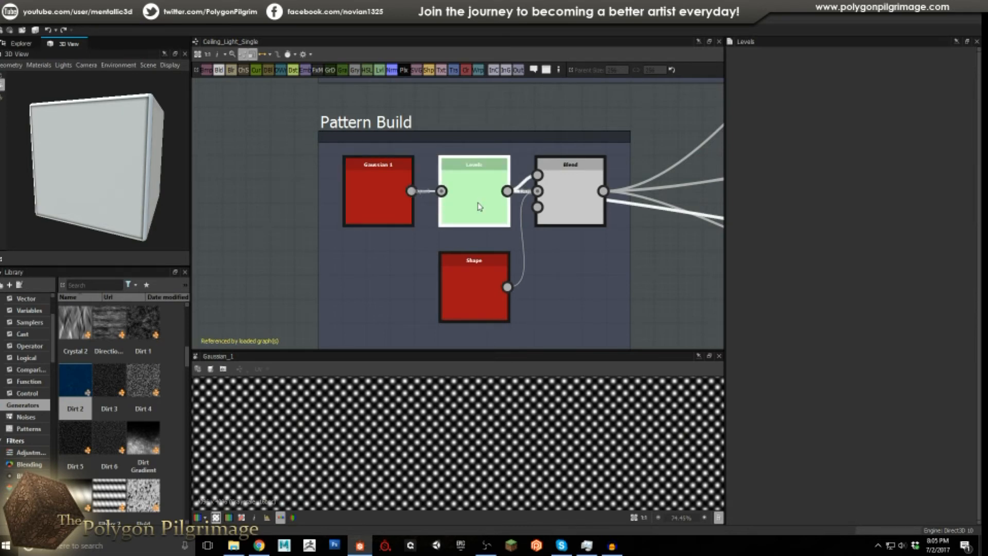
pyautogui.scroll(4, 517, 412)
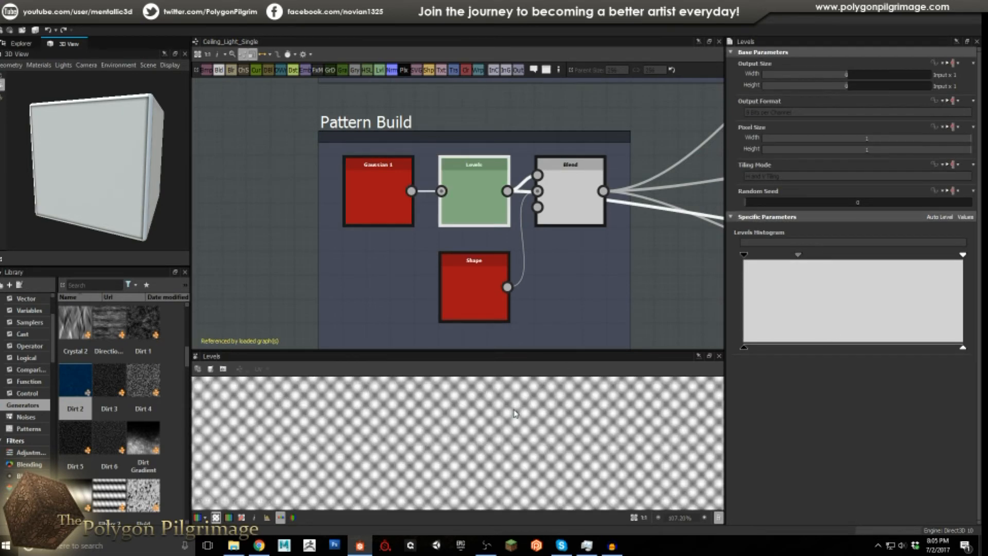
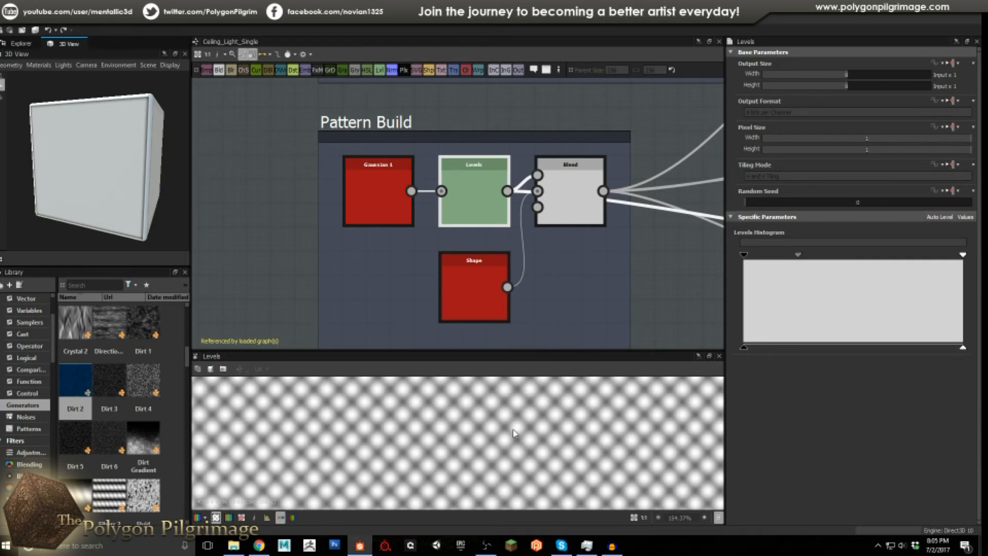
pyautogui.scroll(-2, 502, 434)
# Inspect the Pattern Build Blend's settings, preview the Shape node feeding it and examine the shape's soft edges
pyautogui.click(569, 203)
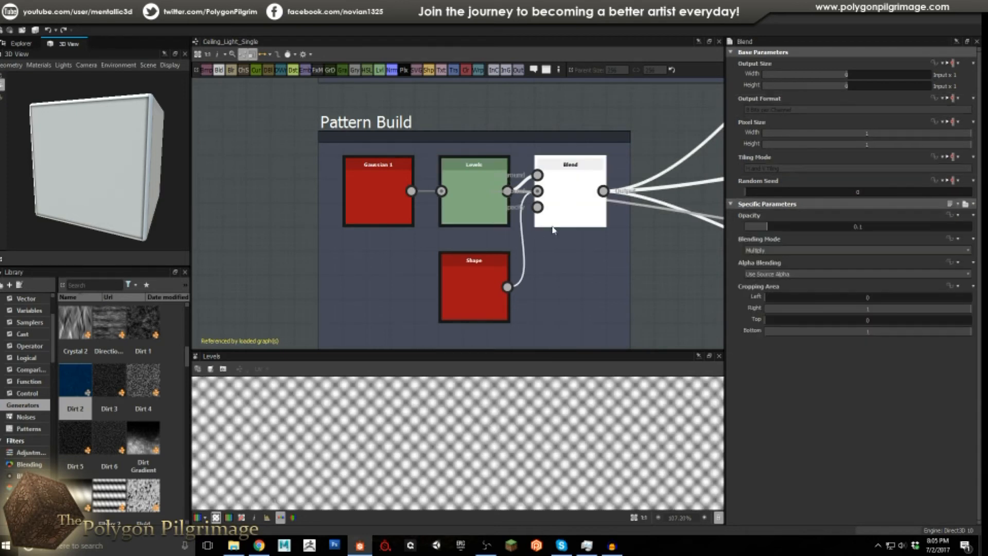
pyautogui.click(471, 304)
pyautogui.scroll(-15, 499, 428)
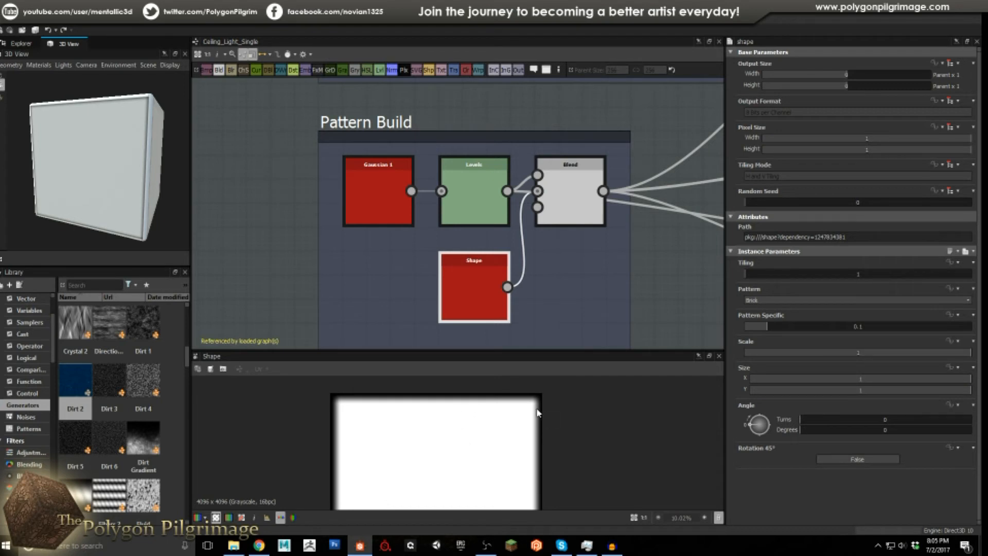
pyautogui.scroll(3, 535, 408)
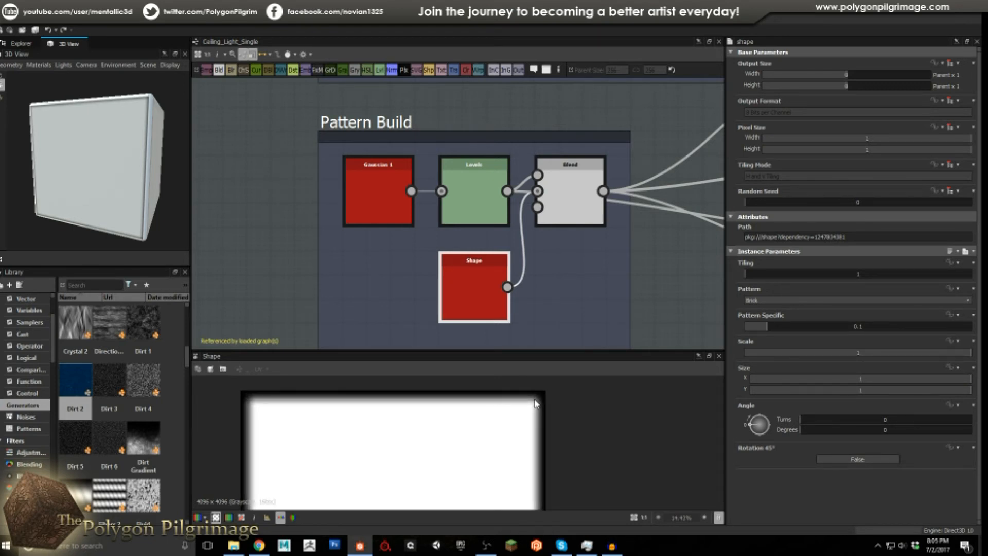
# Preview the Pattern Build Blend and examine its faint pattern and darkened border at several magnifications
pyautogui.click(564, 216)
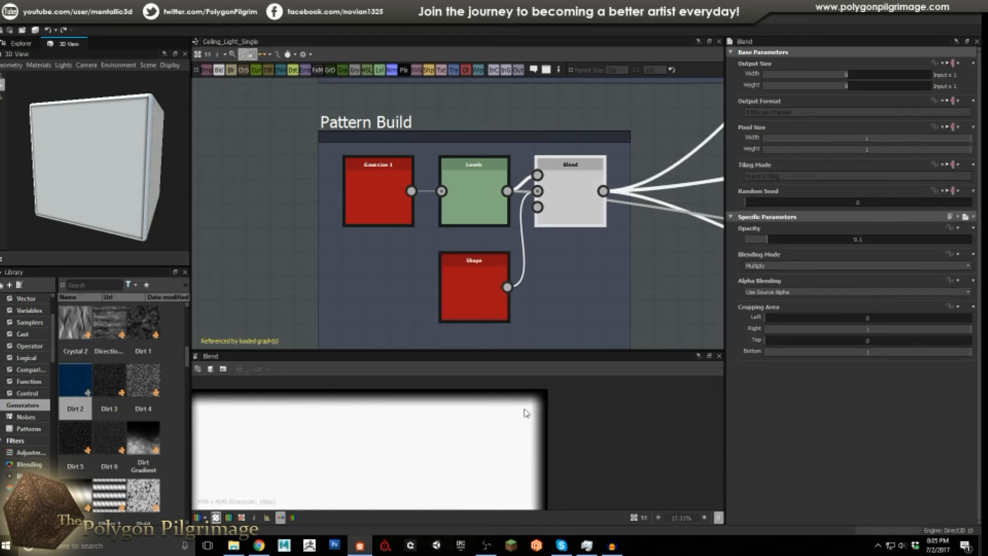
pyautogui.scroll(3, 542, 404)
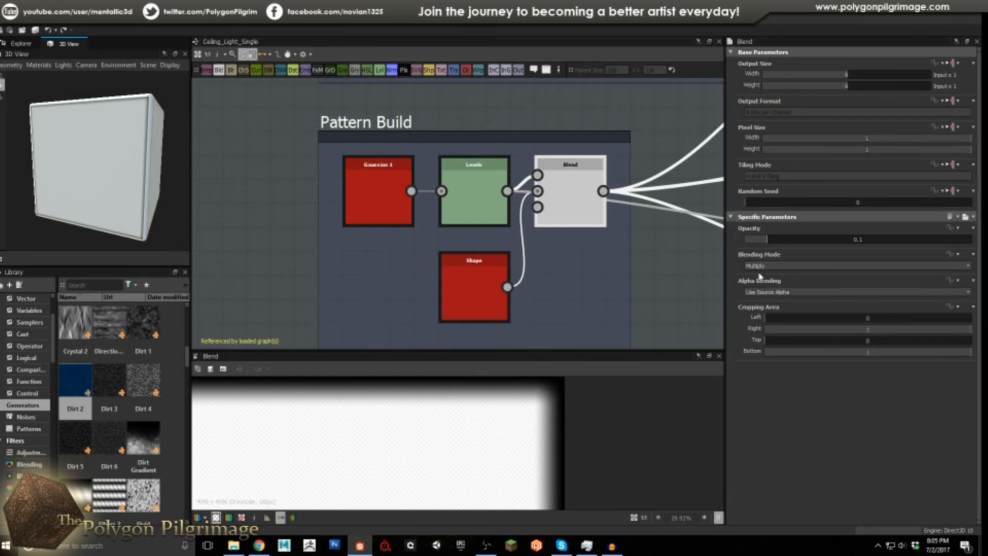
pyautogui.scroll(8, 466, 438)
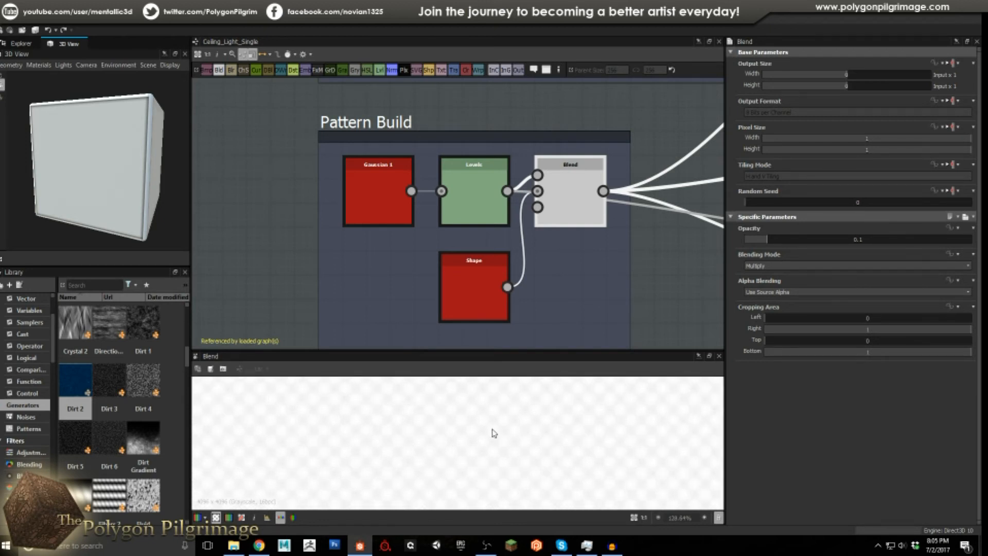
pyautogui.scroll(-2, 493, 432)
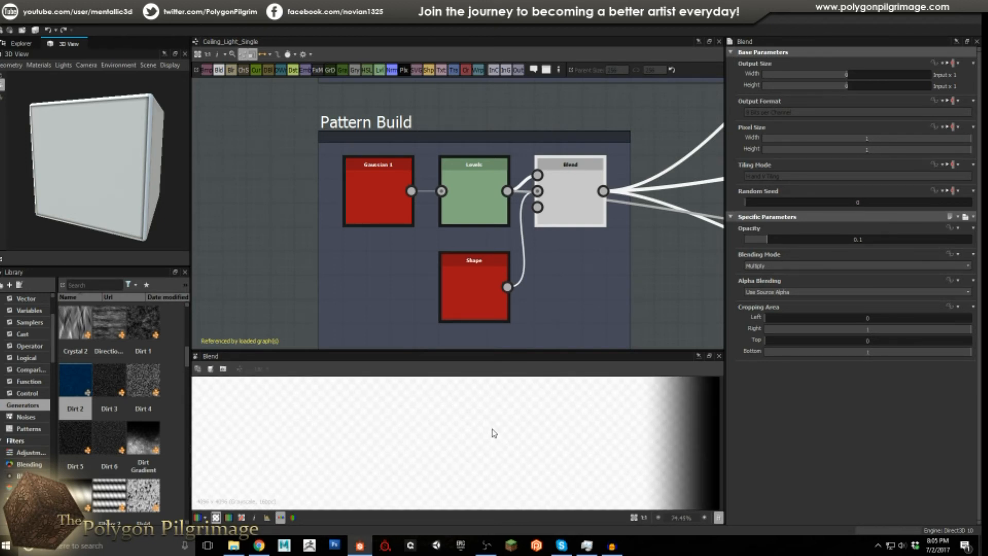
pyautogui.scroll(-10, 494, 427)
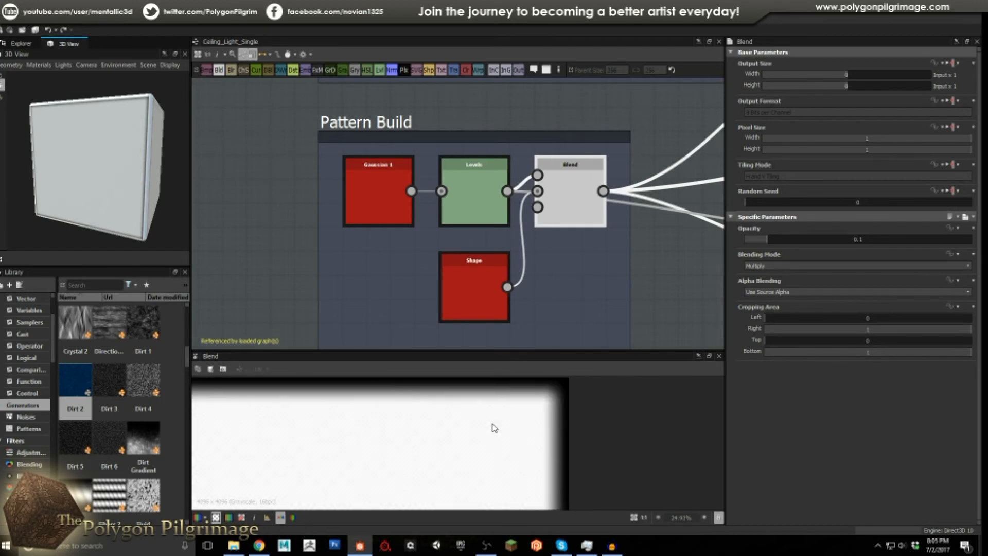
pyautogui.scroll(4, 439, 450)
pyautogui.scroll(2, 439, 450)
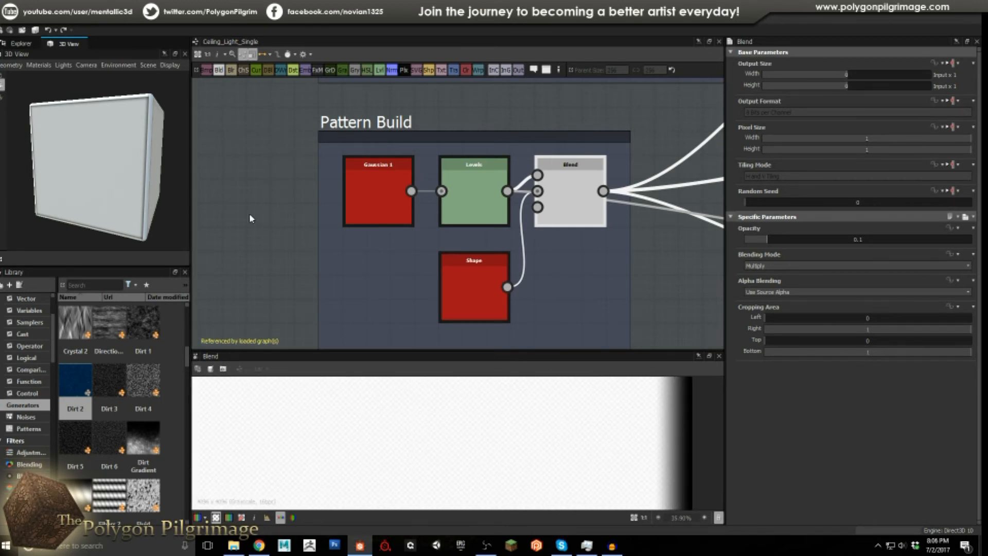
# Examine the ceiling light's fine surface pattern and frame up close on the 3D cube, then return to the full model
pyautogui.scroll(6, 142, 135)
pyautogui.scroll(-2, 139, 141)
pyautogui.scroll(3, 129, 147)
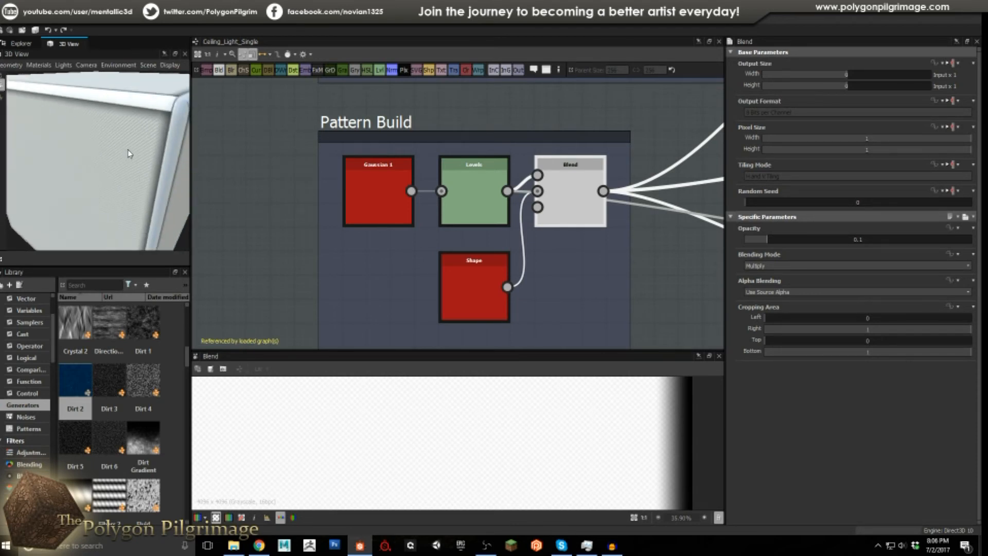
pyautogui.scroll(-4, 149, 149)
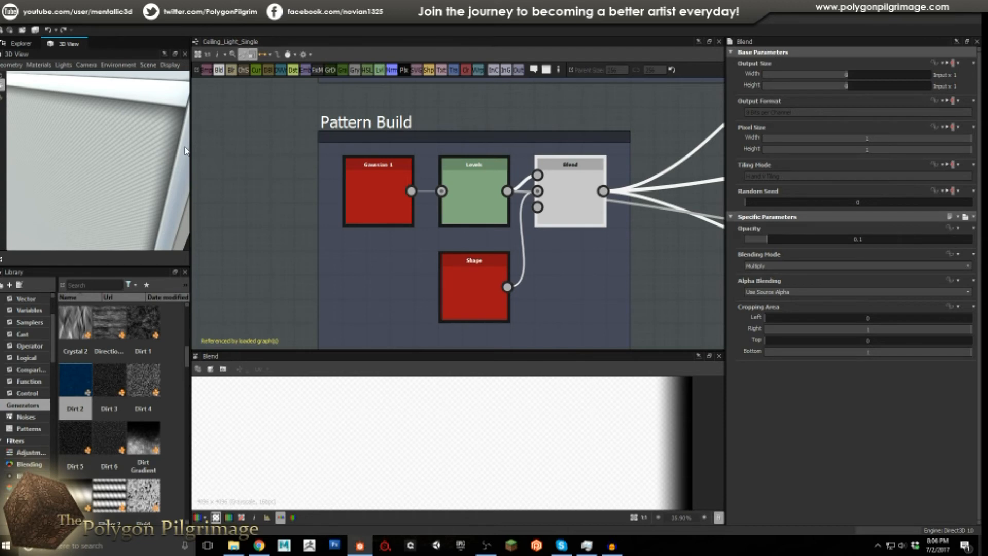
pyautogui.scroll(-5, 114, 151)
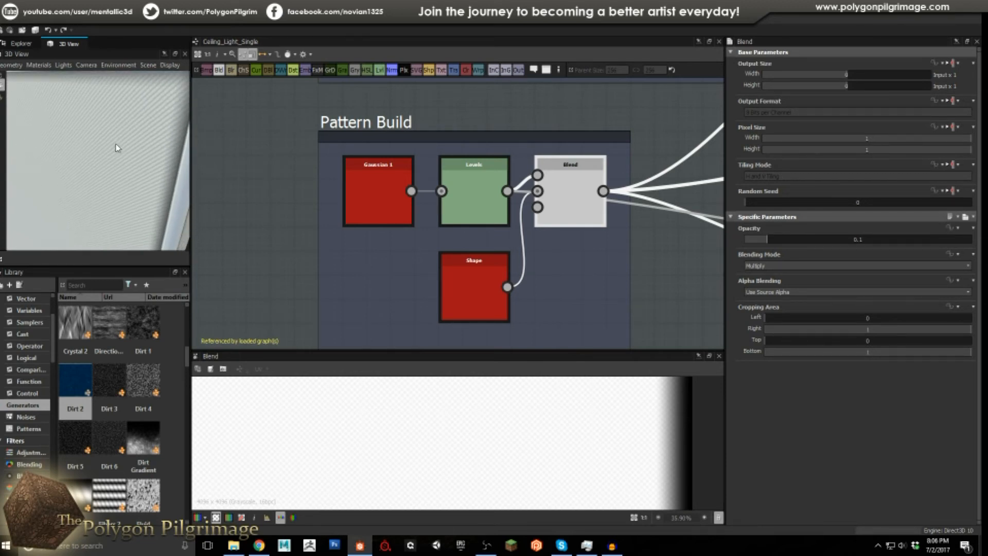
pyautogui.scroll(-8, 518, 206)
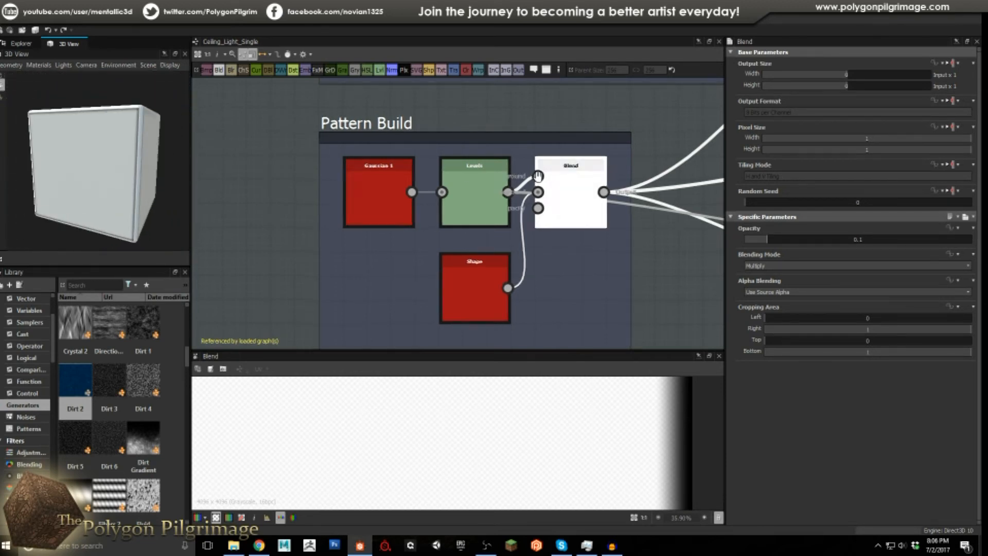
# Preview the Blend in the Combine frame and examine where the cross bars meet the patterned panel
pyautogui.scroll(6, 518, 207)
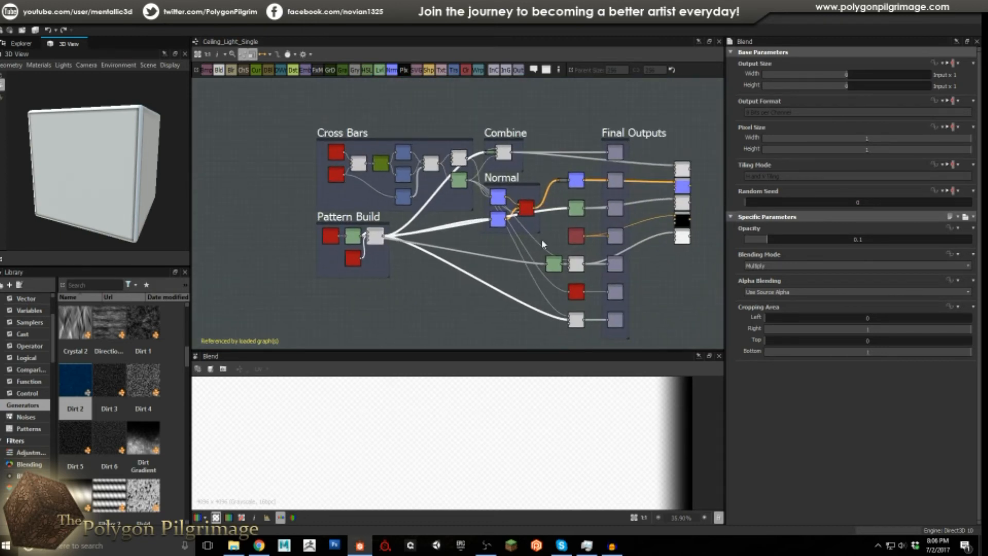
pyautogui.doubleClick(496, 151)
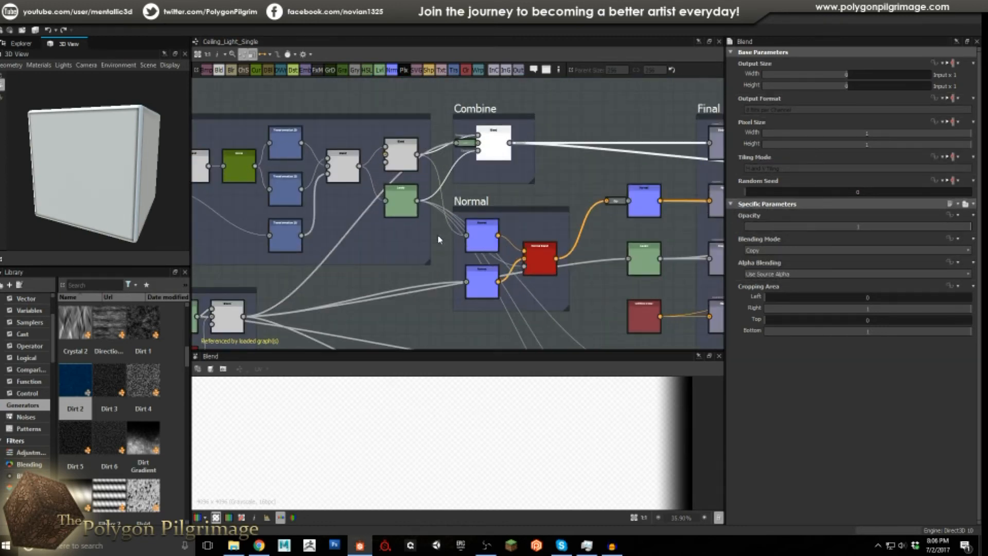
pyautogui.scroll(-4, 622, 441)
pyautogui.scroll(5, 632, 410)
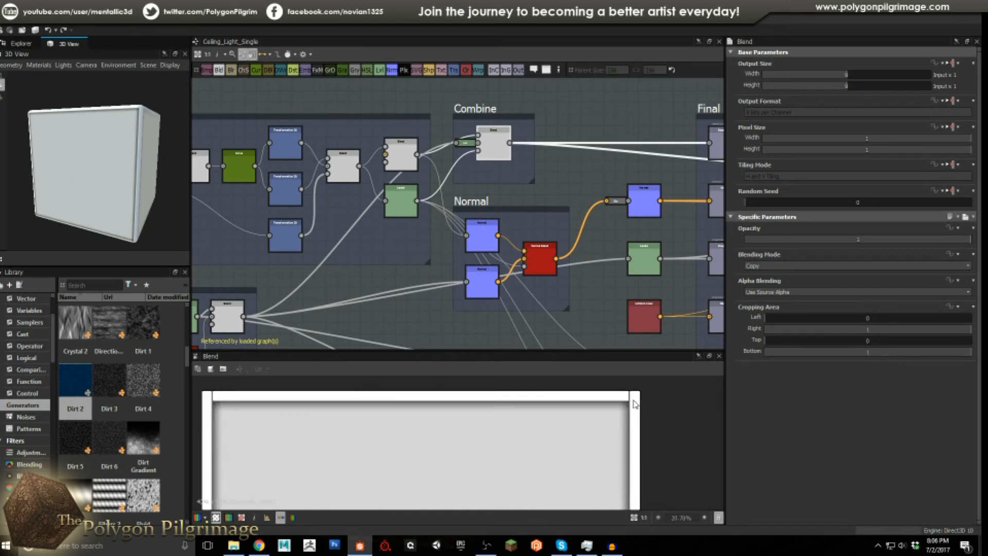
pyautogui.scroll(2, 495, 247)
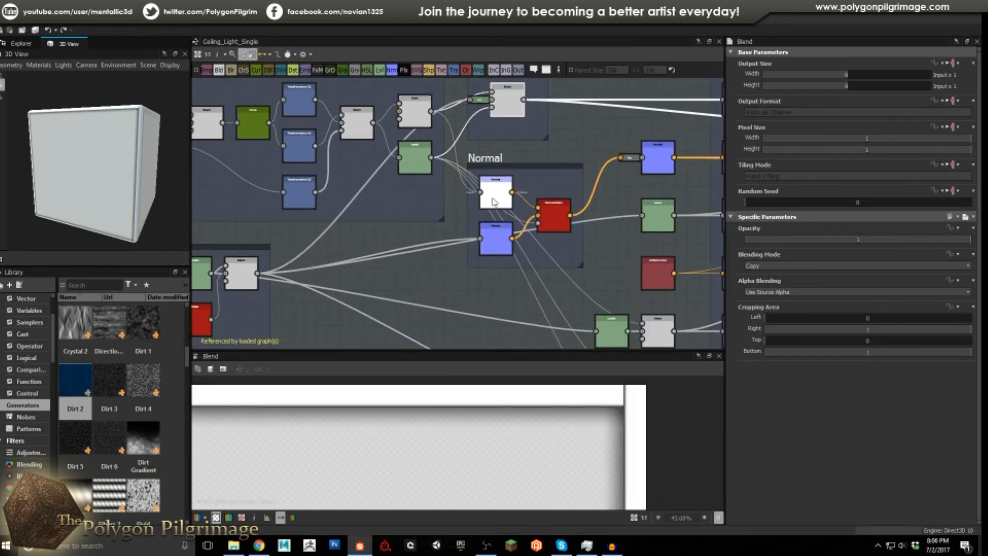
# Preview both Normal nodes in the Normal frame and the Normal Blend that merges them
pyautogui.doubleClick(493, 191)
pyautogui.click(505, 266)
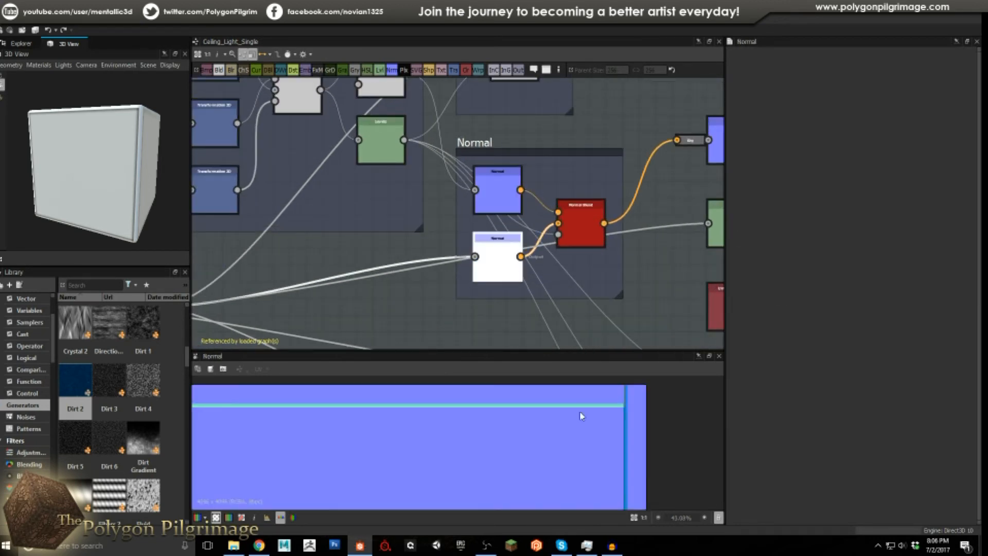
pyautogui.doubleClick(579, 228)
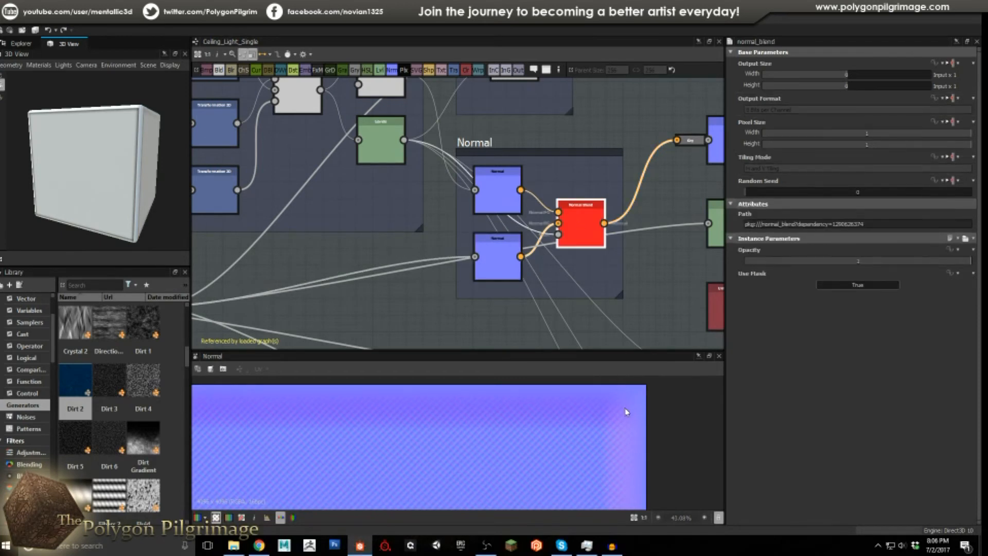
pyautogui.scroll(-2, 576, 227)
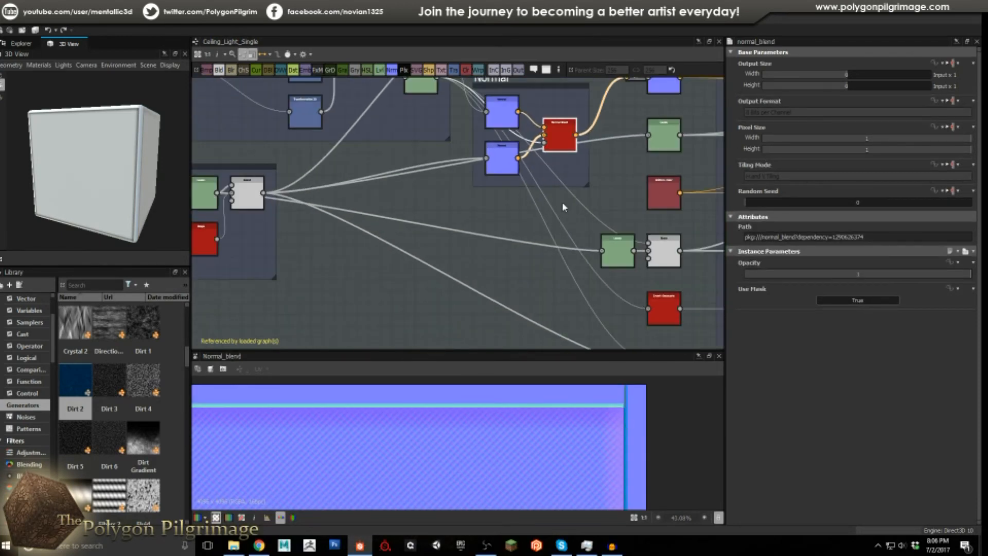
# Preview the Levels node feeding the Roughness output and trace its input back to the Pattern Build Blend
pyautogui.moveTo(512, 220); pyautogui.dragTo(405, 293, button='middle')
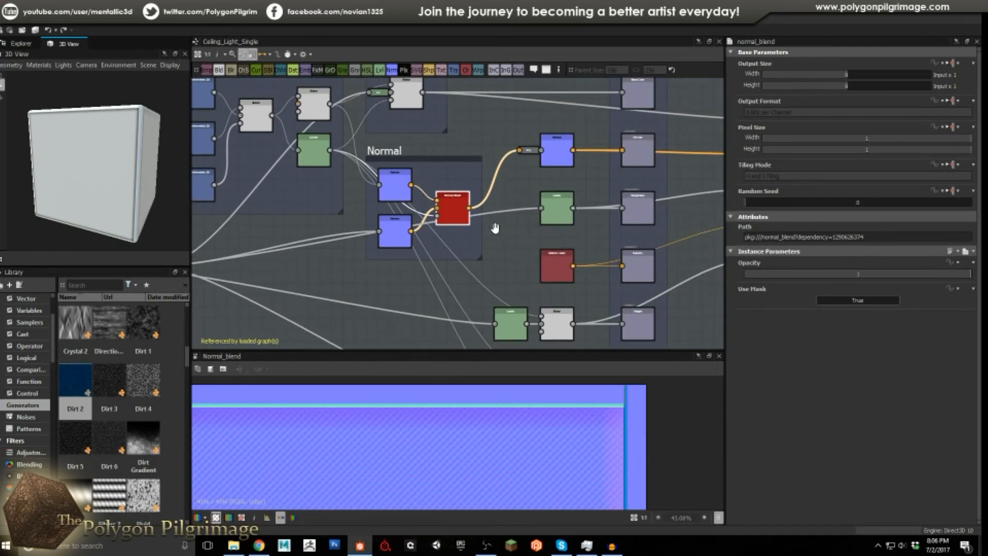
pyautogui.click(557, 215)
pyautogui.moveTo(328, 274); pyautogui.dragTo(485, 187, button='middle')
pyautogui.scroll(-1, 485, 188)
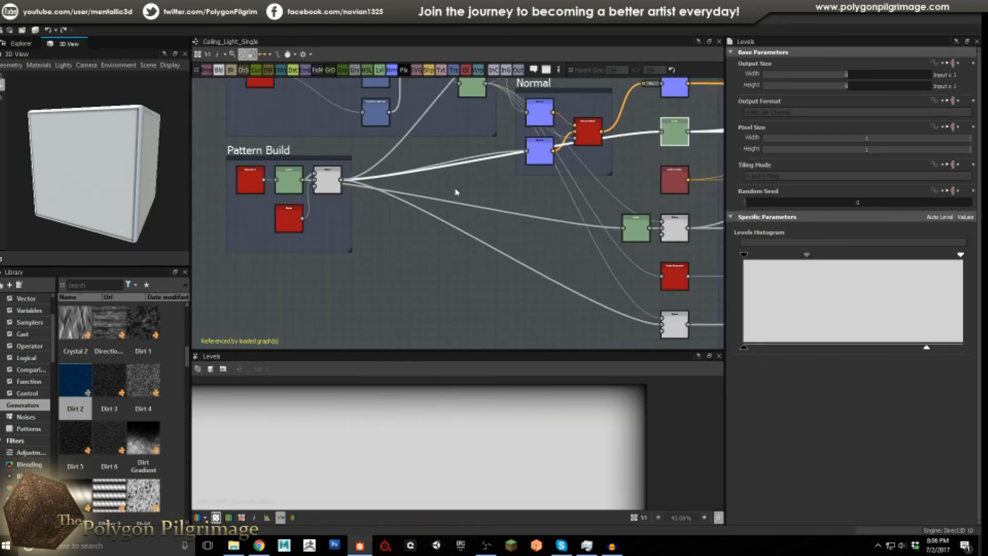
pyautogui.doubleClick(334, 185)
# Return to the Levels node feeding Roughness and examine its edge shading at several magnifications
pyautogui.moveTo(598, 188); pyautogui.dragTo(470, 228, button='middle')
pyautogui.doubleClick(545, 170)
pyautogui.scroll(3, 610, 179)
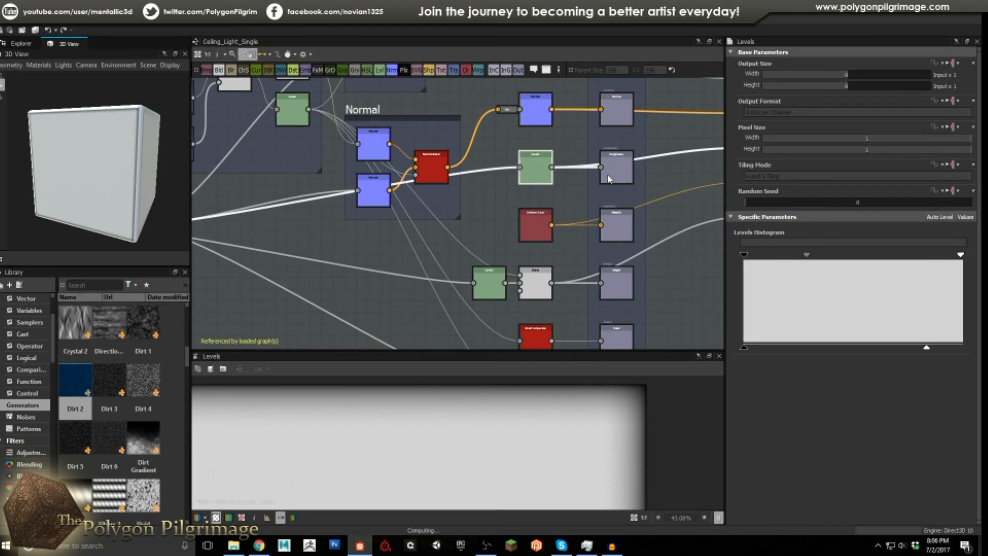
pyautogui.scroll(-3, 528, 430)
pyautogui.scroll(4, 536, 442)
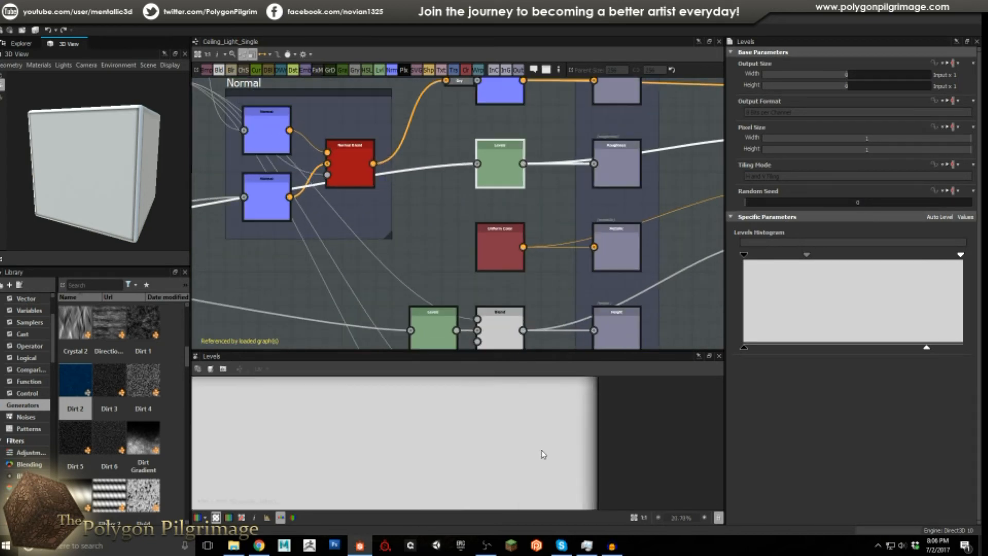
pyautogui.scroll(-2, 577, 394)
pyautogui.scroll(3, 579, 397)
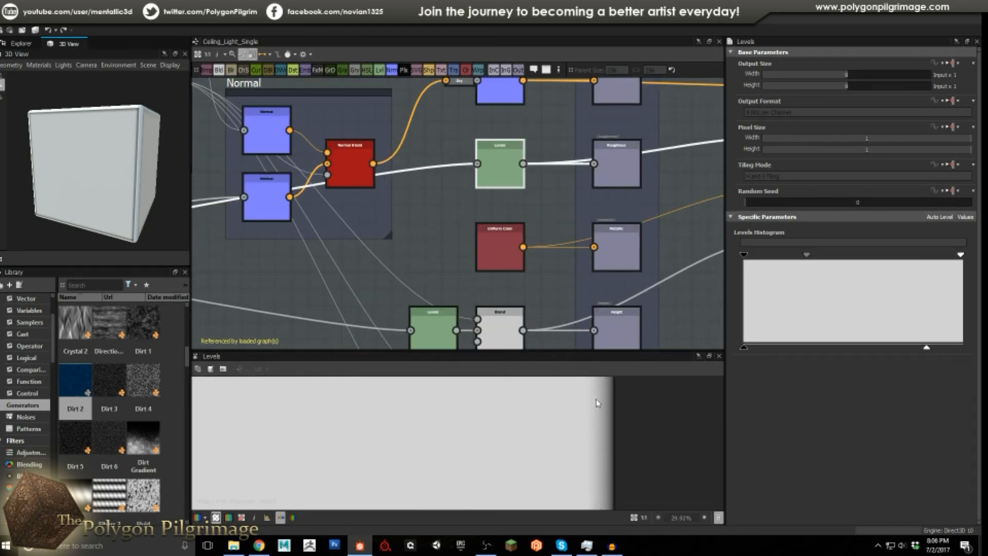
# Preview the Uniform Color node feeding the Metallic output and inspect its color settings
pyautogui.moveTo(545, 247); pyautogui.dragTo(561, 209, button='middle')
pyautogui.doubleClick(530, 208)
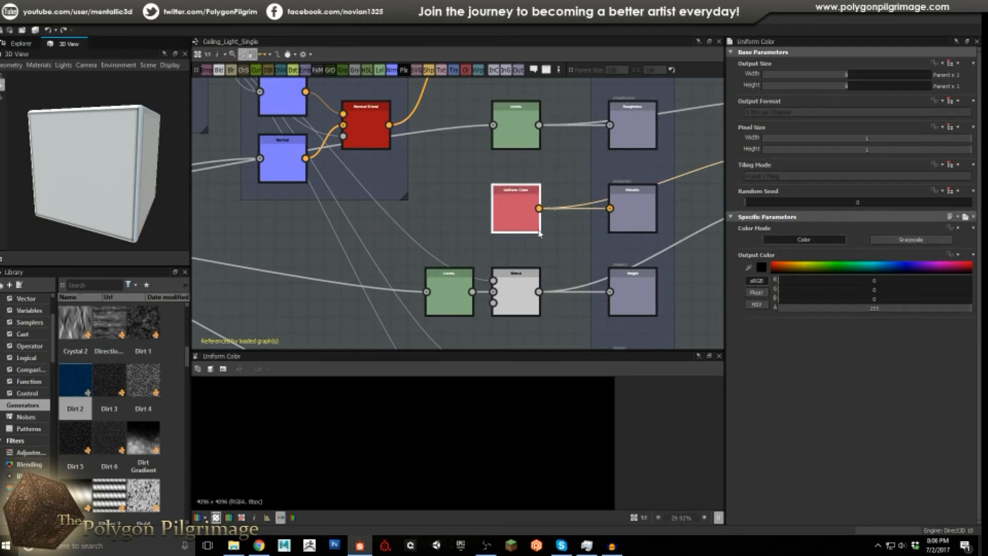
# Preview the Levels node that feeds the Blend before the Height output and follow its connections
pyautogui.scroll(-2, 599, 247)
pyautogui.doubleClick(483, 240)
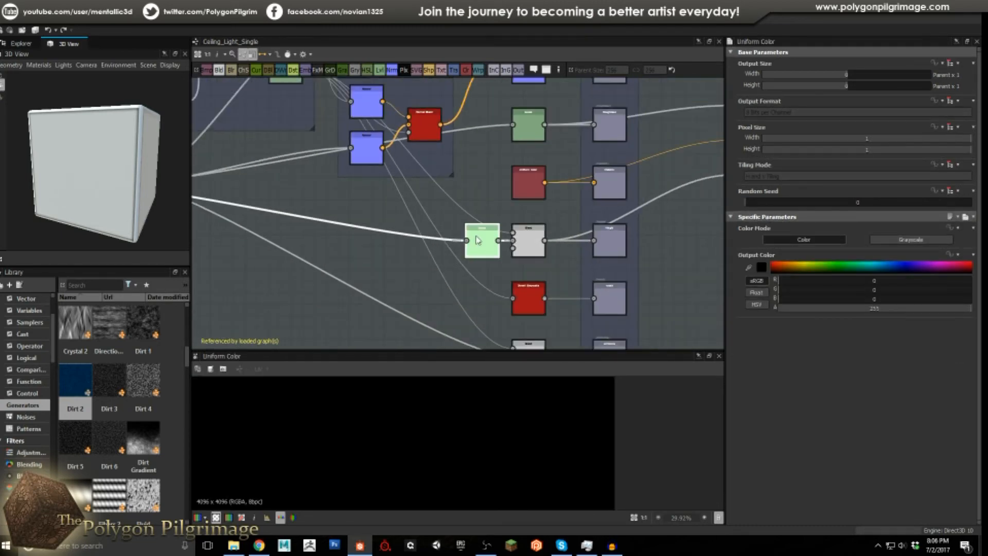
pyautogui.scroll(-3, 496, 396)
pyautogui.scroll(1, 489, 416)
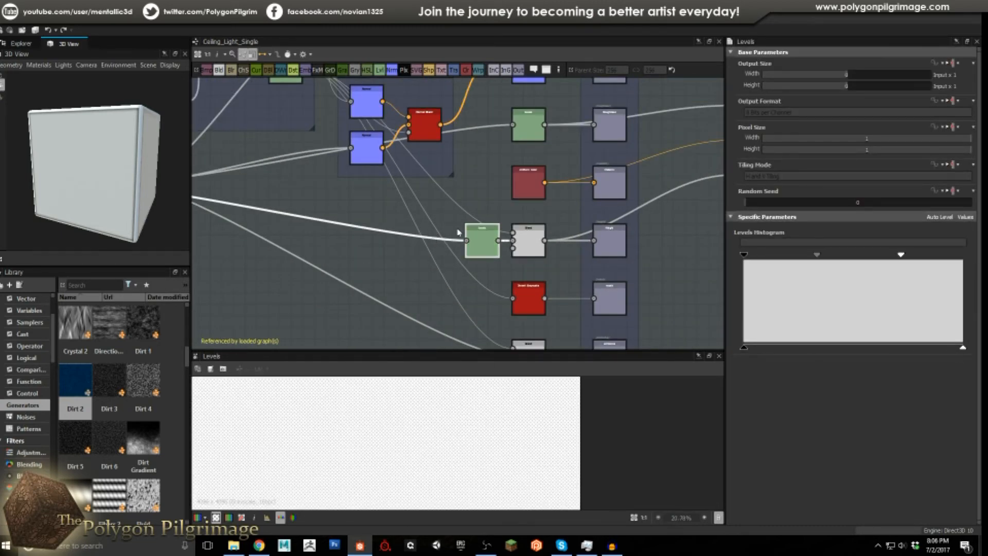
pyautogui.moveTo(460, 232); pyautogui.dragTo(568, 238, button='middle')
pyautogui.scroll(3, 568, 238)
pyautogui.scroll(-3, 561, 258)
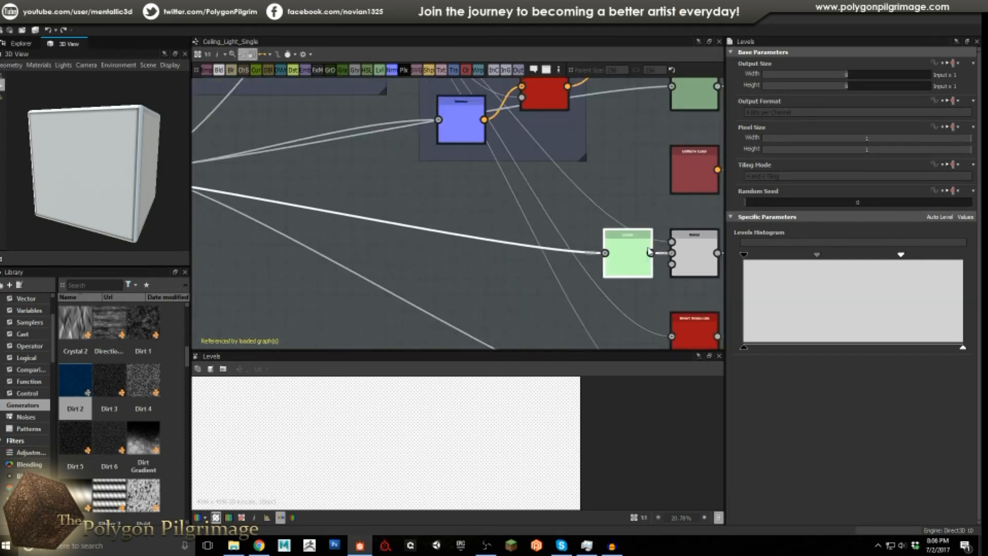
# Preview the Blend feeding Height and the Height output itself, examining the dotted pattern near the panel's edge up close
pyautogui.scroll(-1, 558, 265)
pyautogui.doubleClick(601, 267)
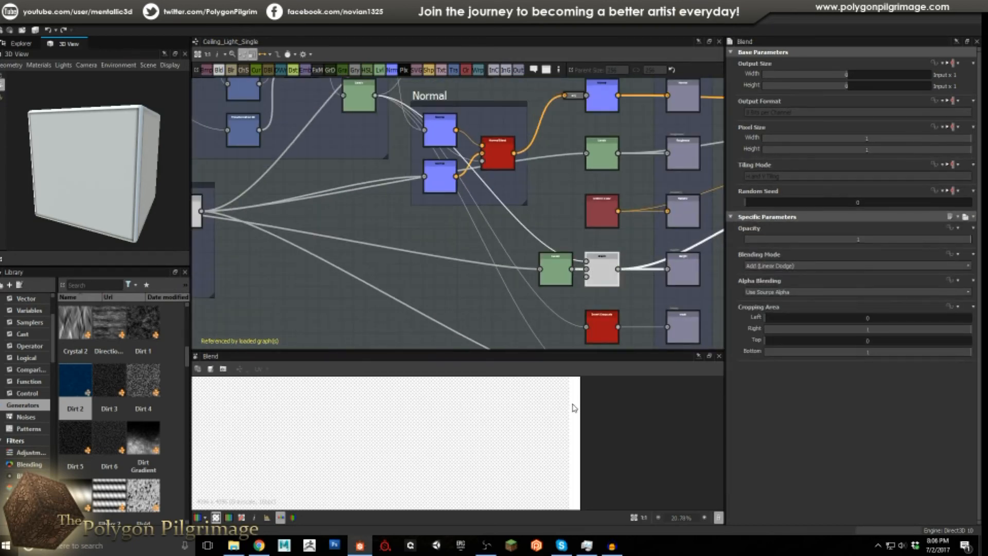
pyautogui.scroll(6, 577, 404)
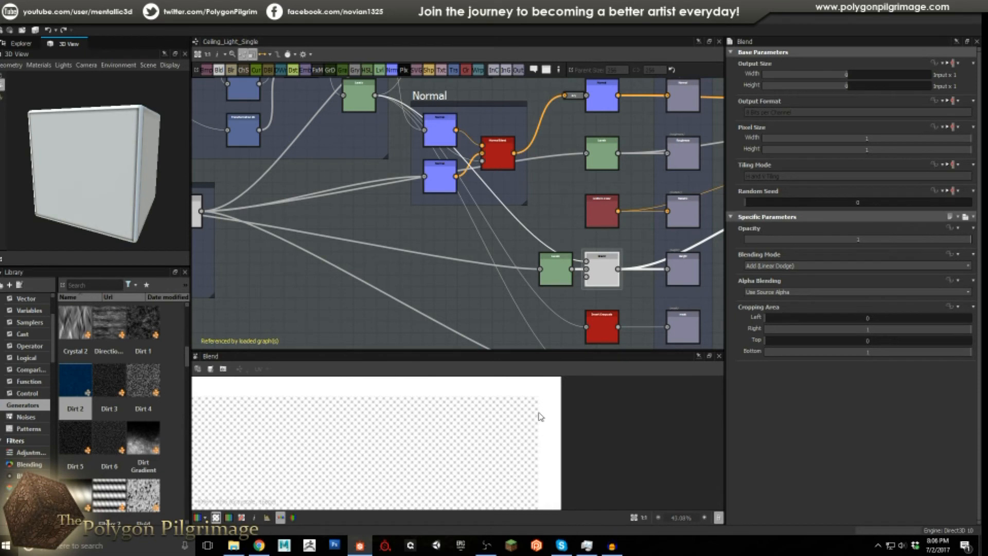
pyautogui.doubleClick(690, 280)
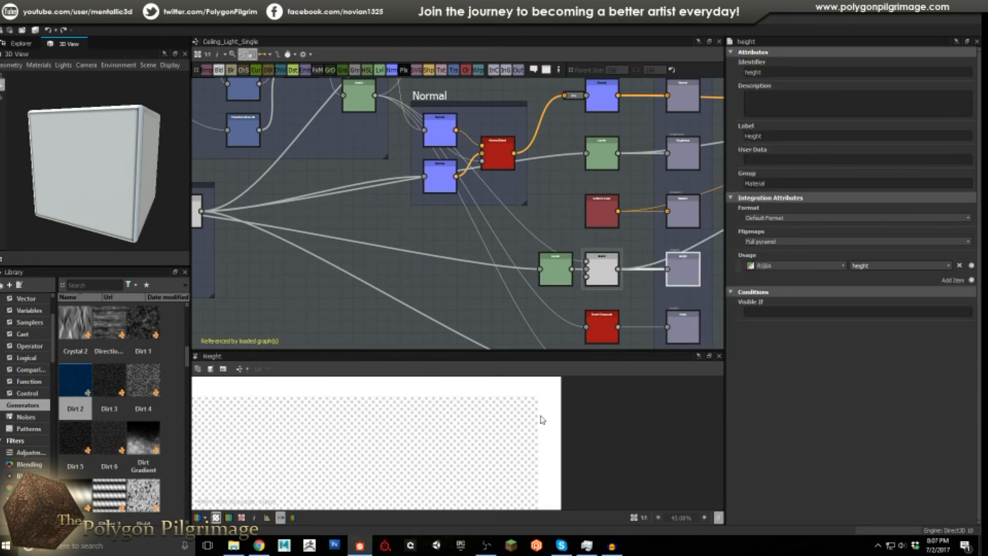
pyautogui.scroll(3, 542, 419)
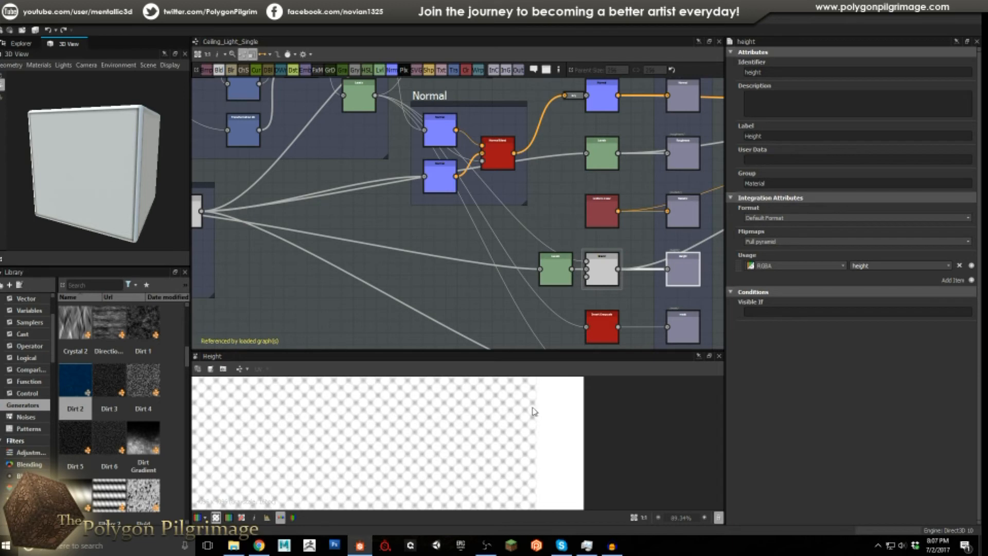
# Examine the height output's preview and the Invert Grayscale node that feeds the mask output
pyautogui.scroll(3, 516, 413)
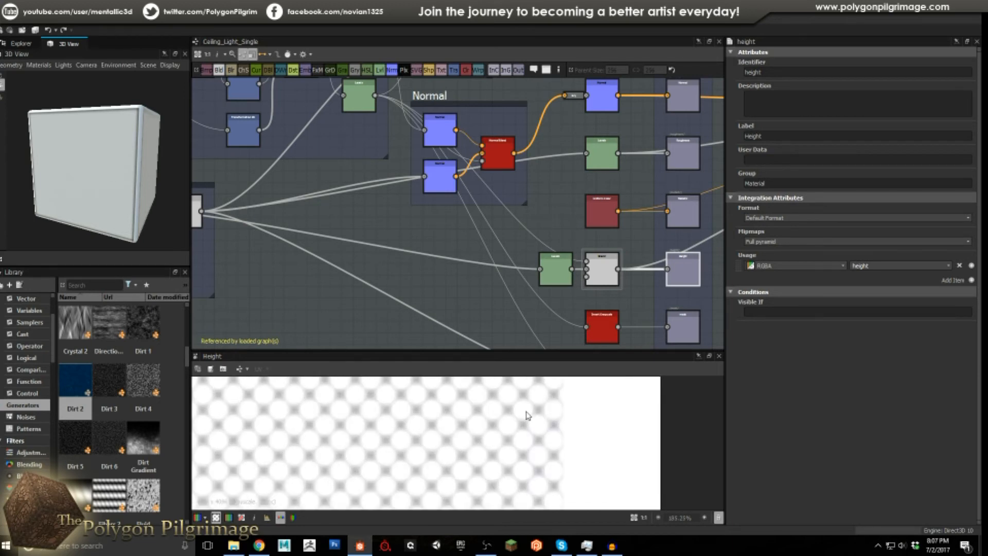
pyautogui.moveTo(559, 274); pyautogui.dragTo(544, 188, button='middle')
pyautogui.moveTo(595, 250); pyautogui.dragTo(547, 237, button='middle')
pyautogui.scroll(1, 540, 238)
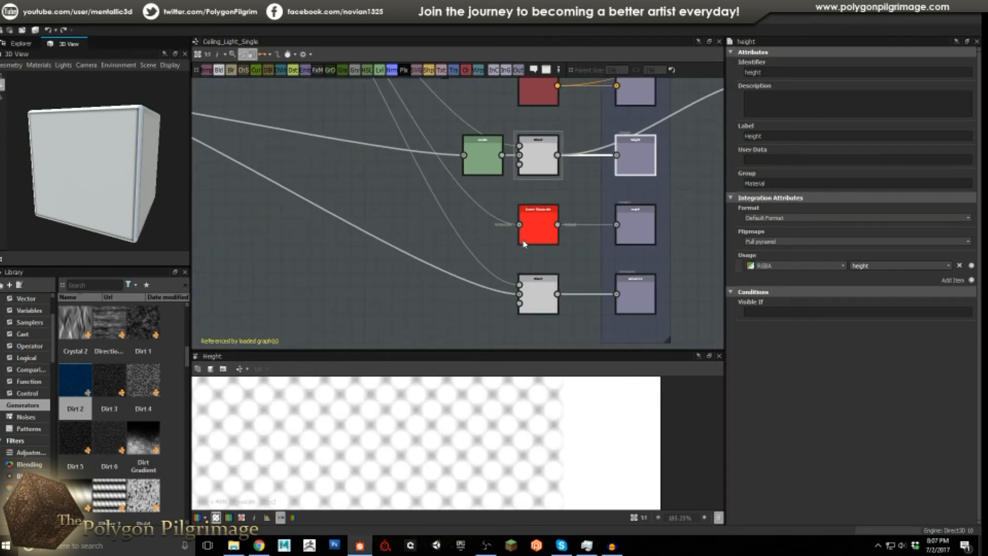
pyautogui.click(534, 238)
pyautogui.scroll(-3, 534, 234)
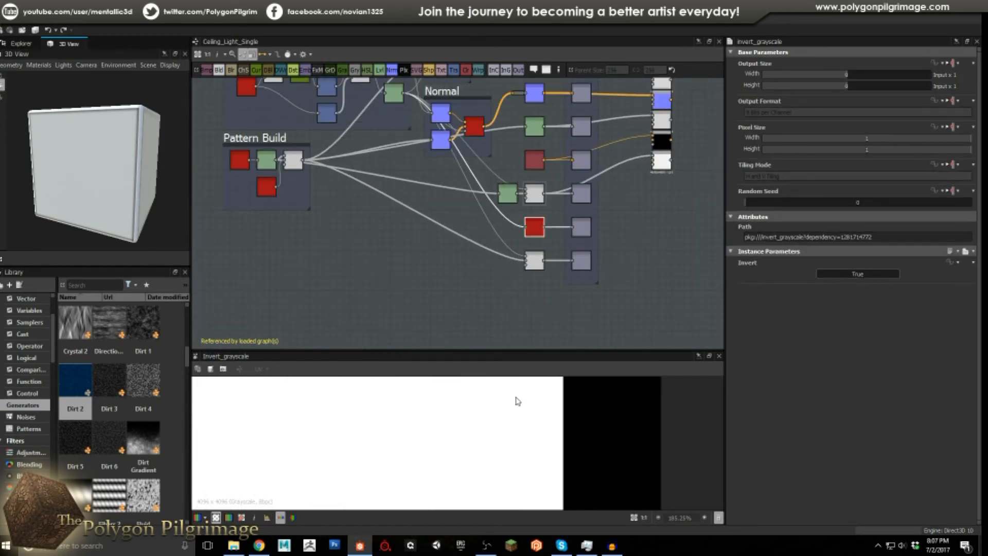
pyautogui.scroll(-1, 509, 420)
pyautogui.scroll(3, 587, 227)
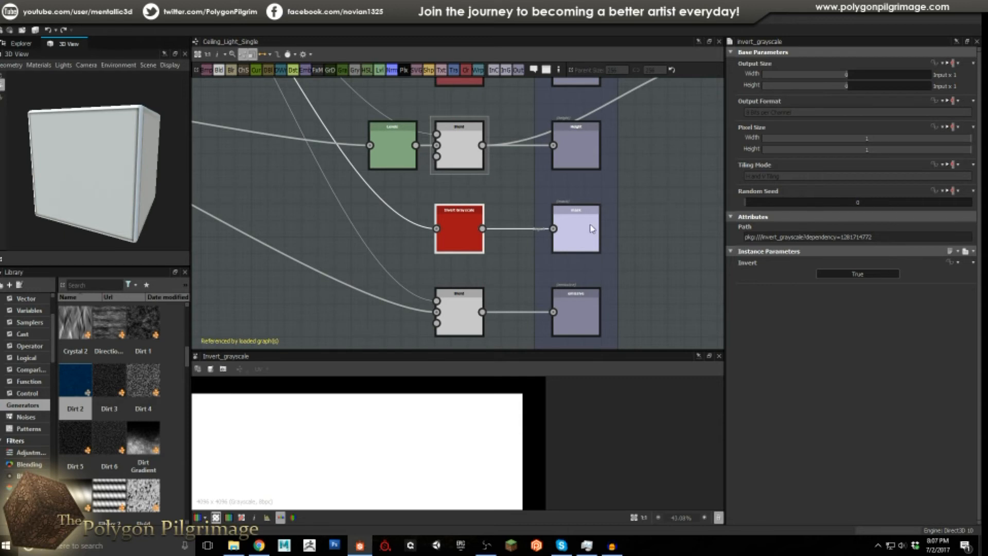
pyautogui.scroll(-2, 509, 261)
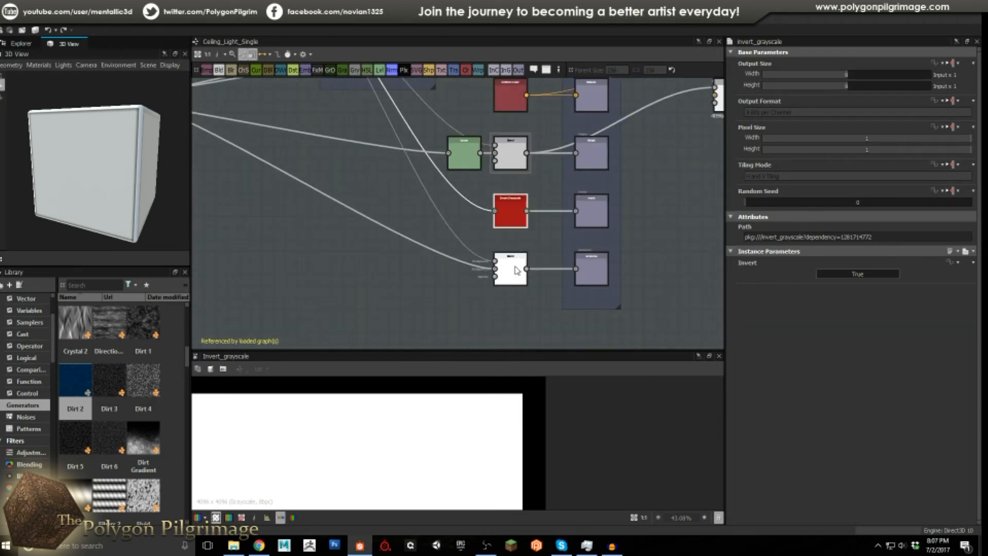
# Examine the Blend node feeding the emissive output and look closely at the corner of the 3D cube
pyautogui.doubleClick(517, 271)
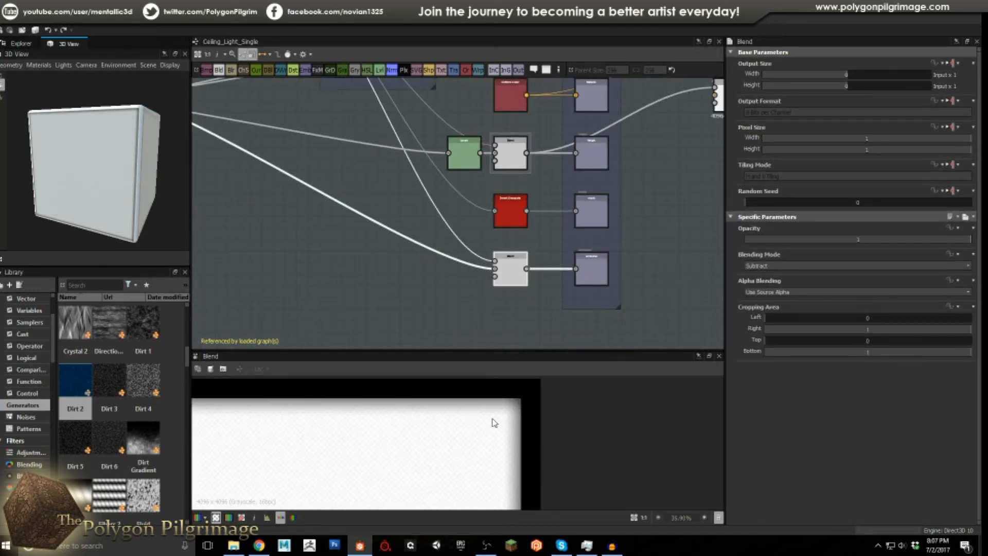
pyautogui.scroll(3, 533, 271)
pyautogui.scroll(5, 110, 152)
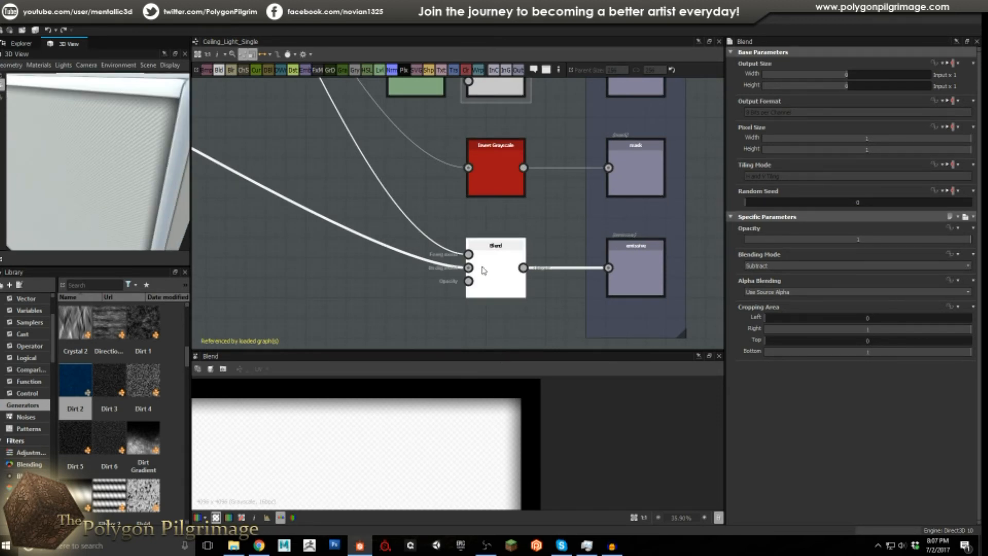
pyautogui.scroll(-5, 443, 234)
pyautogui.scroll(5, 349, 200)
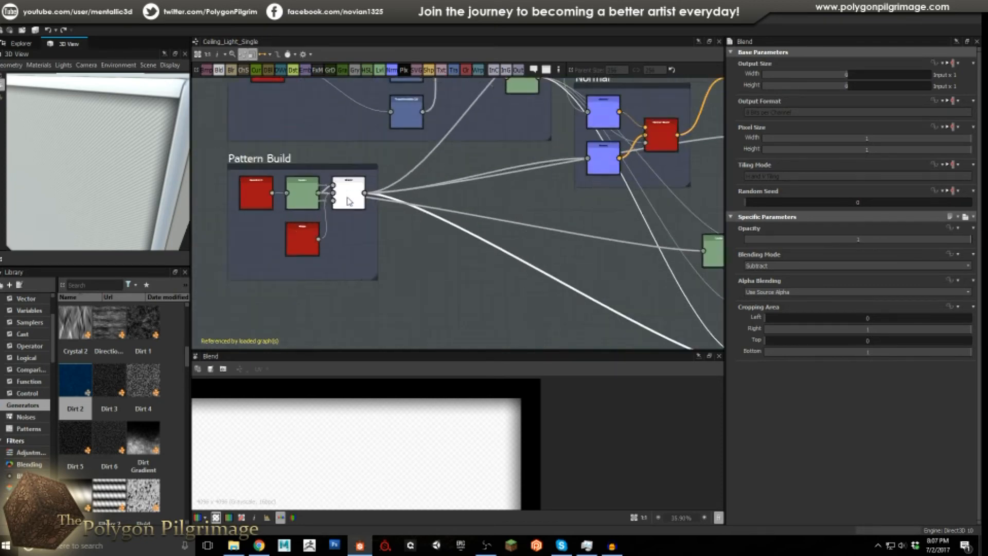
# Preview the two sources of the emissive blend: the Pattern Build group's Blend and the bars' Levels node
pyautogui.doubleClick(348, 199)
pyautogui.moveTo(559, 276); pyautogui.dragTo(354, 205, button='middle')
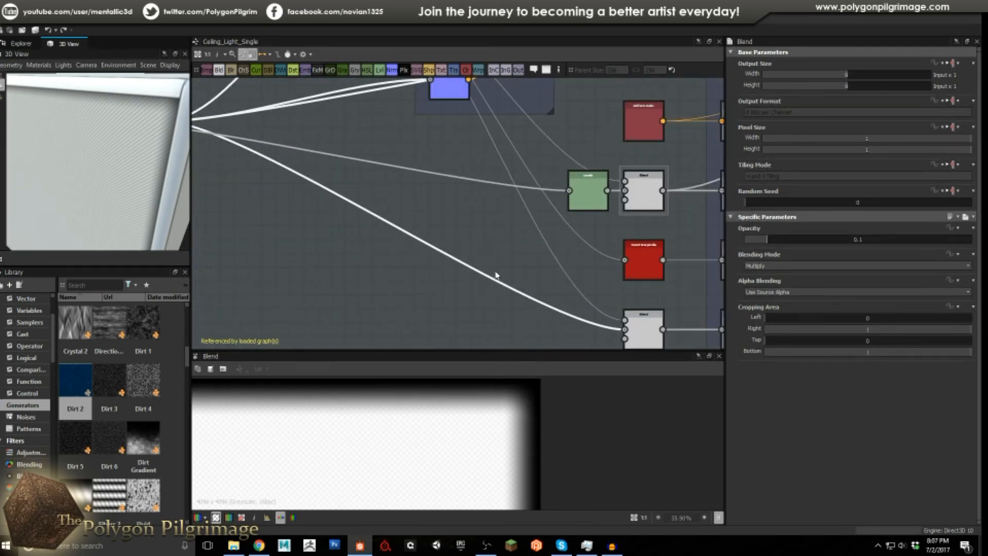
pyautogui.moveTo(477, 118); pyautogui.dragTo(509, 283, button='middle')
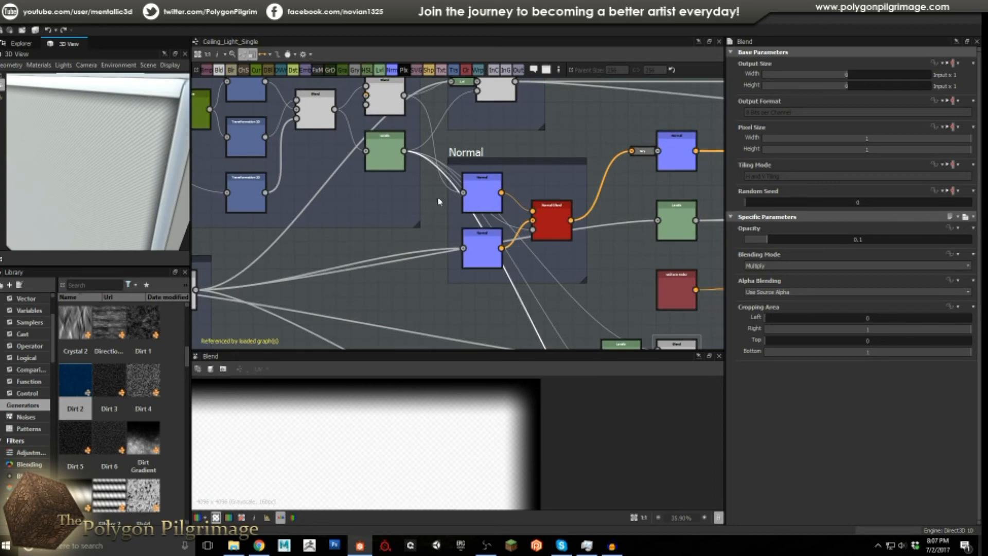
pyautogui.doubleClick(389, 149)
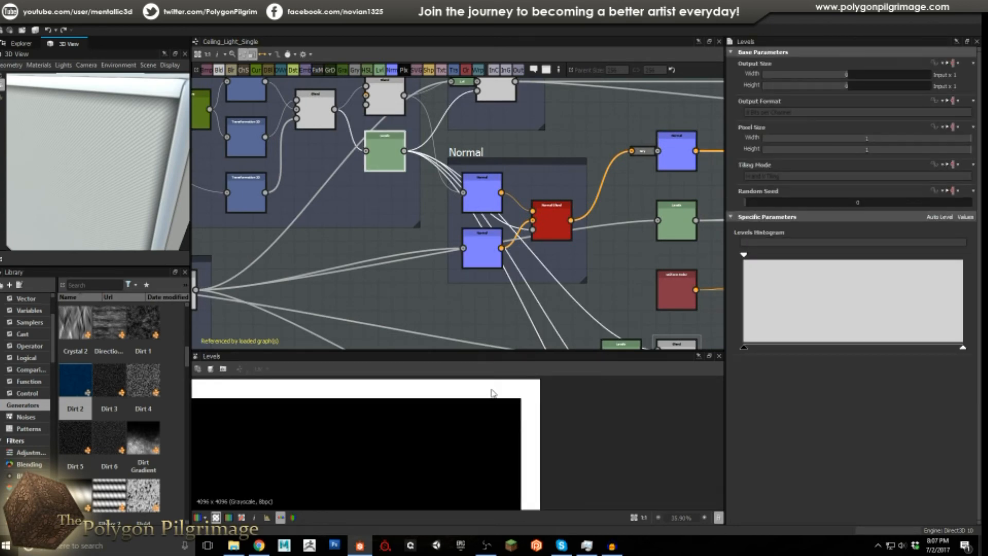
pyautogui.moveTo(482, 252); pyautogui.dragTo(473, 224, button='middle')
pyautogui.moveTo(565, 339); pyautogui.dragTo(517, 262, button='middle')
pyautogui.moveTo(545, 316); pyautogui.dragTo(492, 238, button='middle')
pyautogui.moveTo(340, 112); pyautogui.dragTo(475, 323, button='middle')
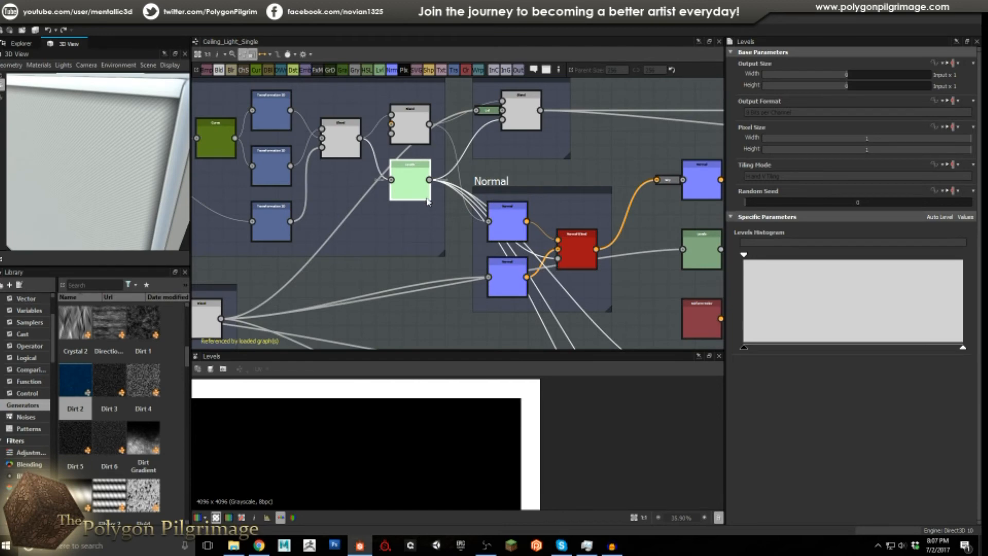
# Trace the Levels connection to the emissive Blend node and review that node's blending settings
pyautogui.scroll(-2, 512, 252)
pyautogui.moveTo(559, 277); pyautogui.dragTo(447, 158, button='middle')
pyautogui.moveTo(550, 327); pyautogui.dragTo(518, 249, button='middle')
pyautogui.scroll(4, 516, 248)
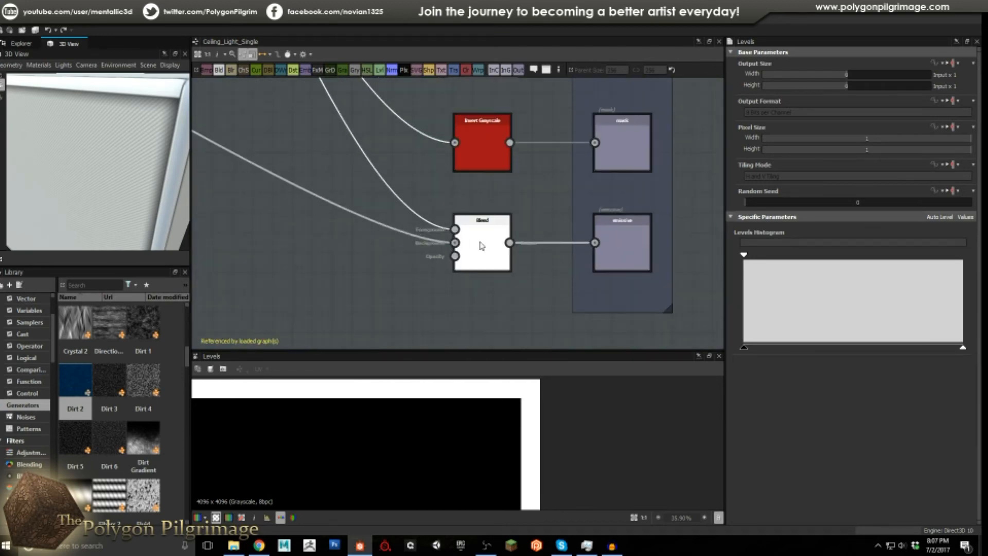
pyautogui.click(481, 246)
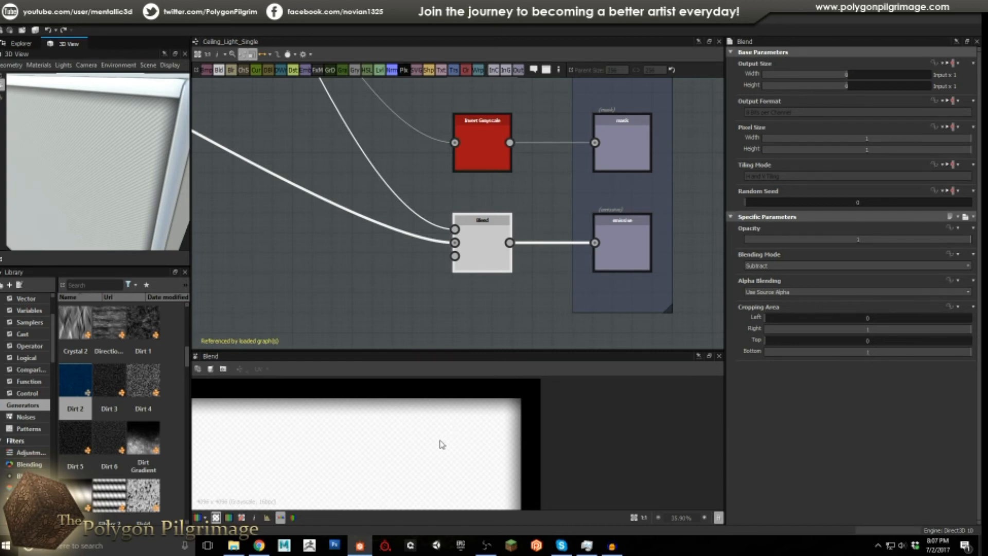
# Review the complete Ceiling_Light_Single graph with its final outputs and the material on the 3D cube
pyautogui.scroll(-5, 468, 256)
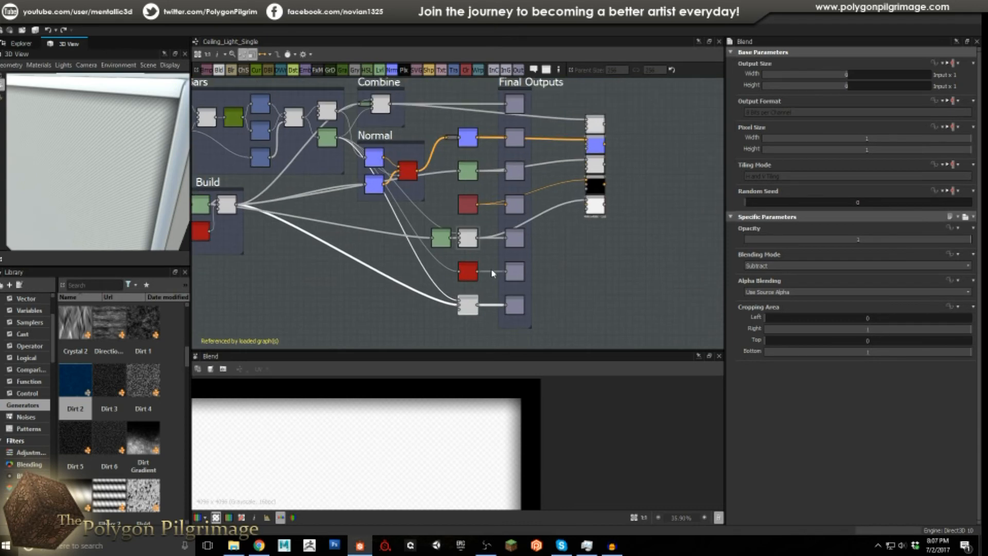
pyautogui.moveTo(621, 108); pyautogui.dragTo(597, 219)
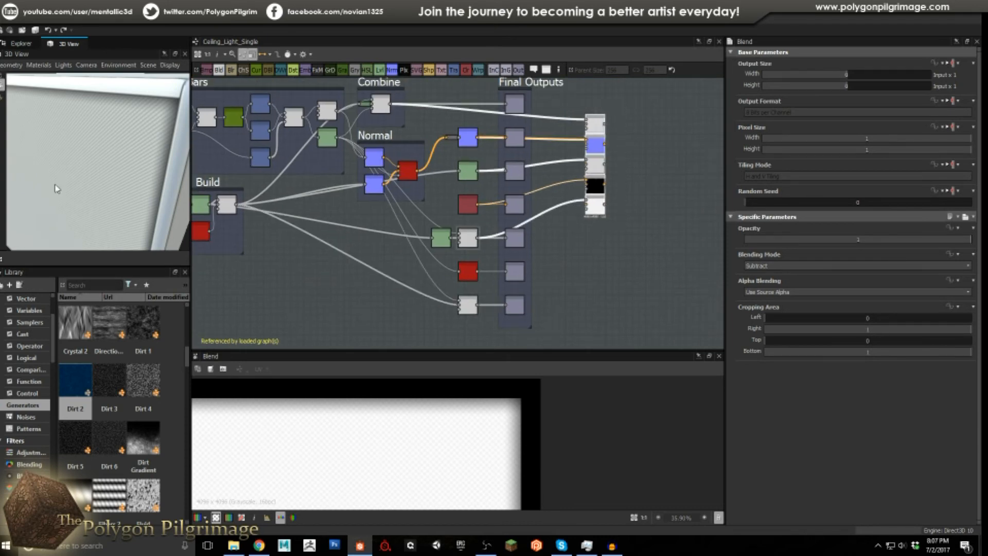
pyautogui.moveTo(110, 135); pyautogui.dragTo(139, 150)
pyautogui.scroll(-5, 140, 153)
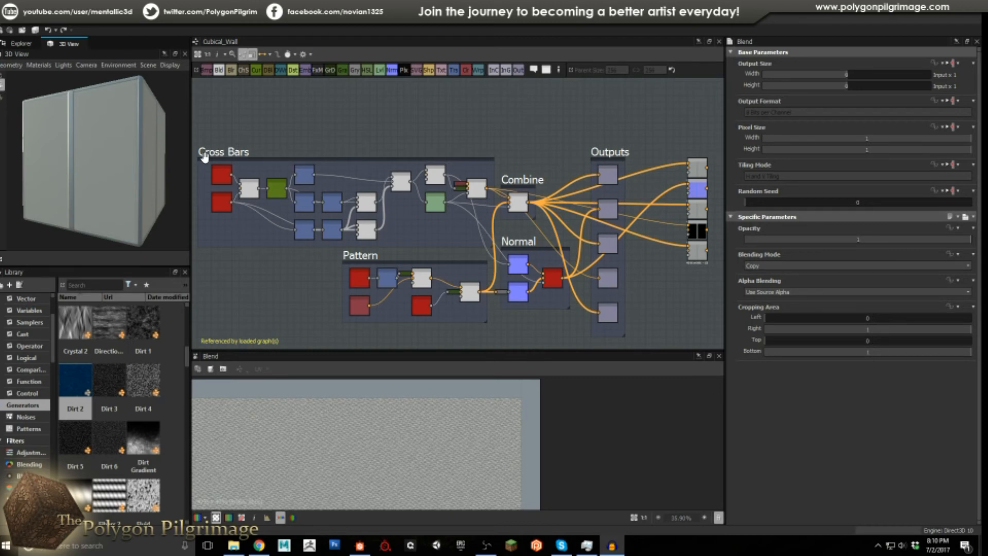
# Examine the Cross Bars group of the Cubical_Wall graph and view its vertical bar on the 3D cube
pyautogui.moveTo(375, 120); pyautogui.dragTo(465, 105, button='middle')
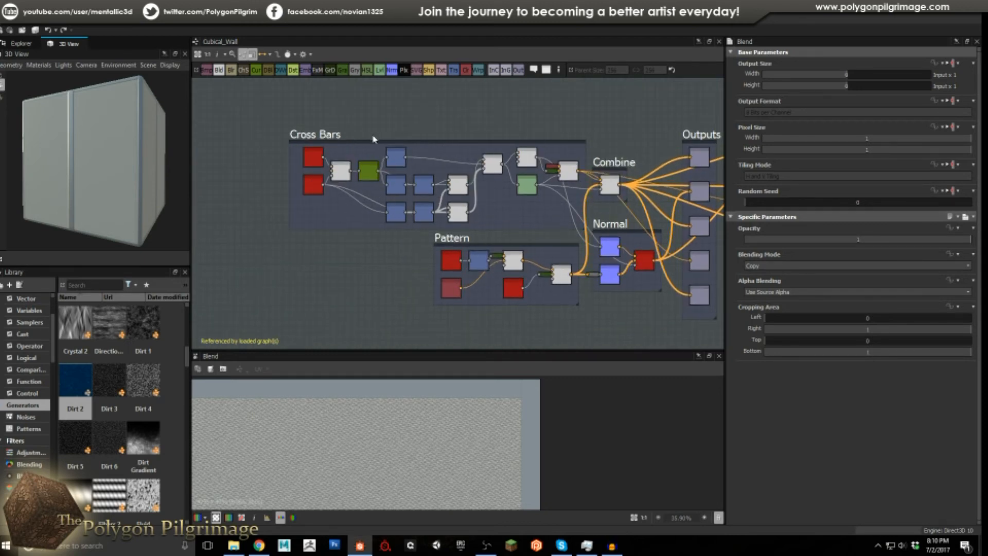
pyautogui.scroll(2, 375, 138)
pyautogui.moveTo(82, 147); pyautogui.dragTo(132, 158)
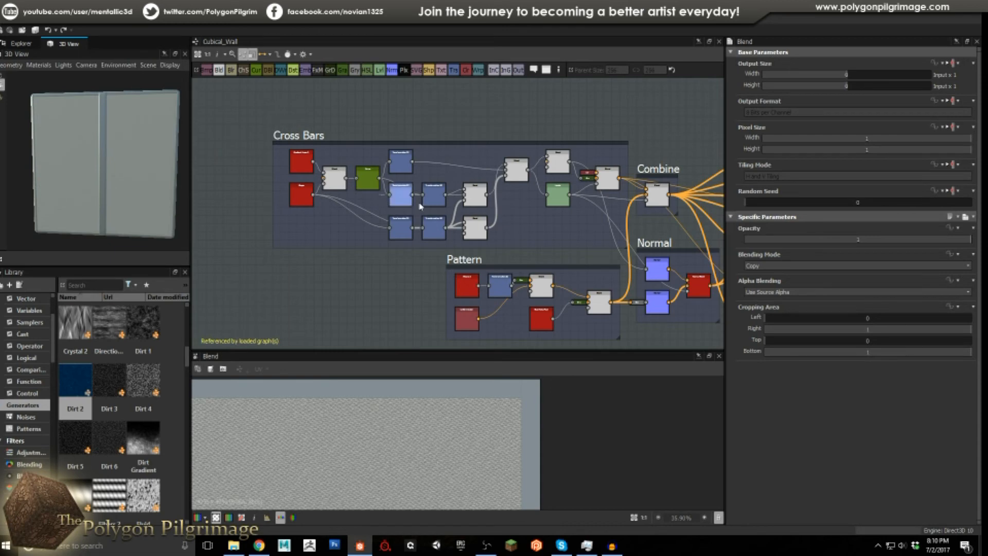
pyautogui.scroll(3, 396, 195)
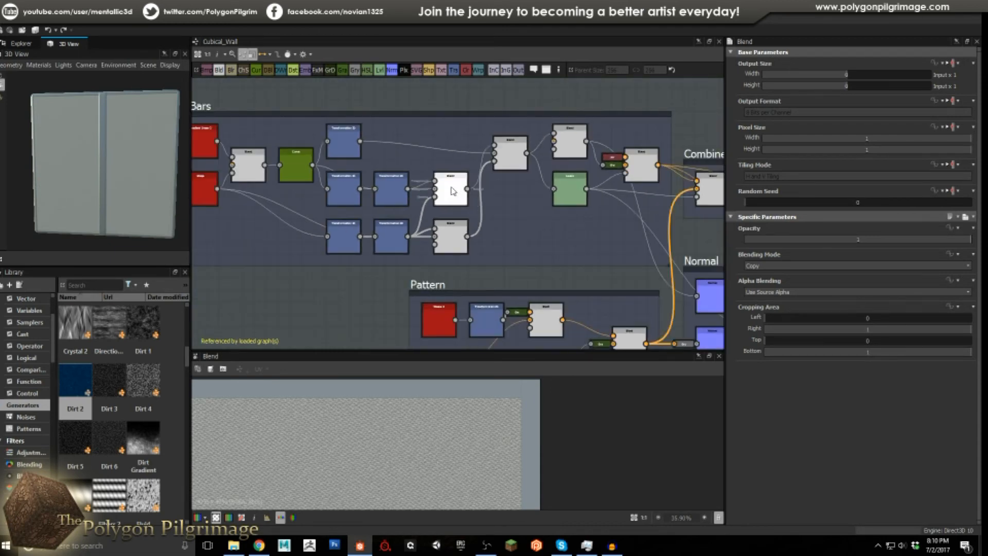
pyautogui.moveTo(90, 151); pyautogui.dragTo(105, 153)
pyautogui.moveTo(93, 110); pyautogui.dragTo(116, 130)
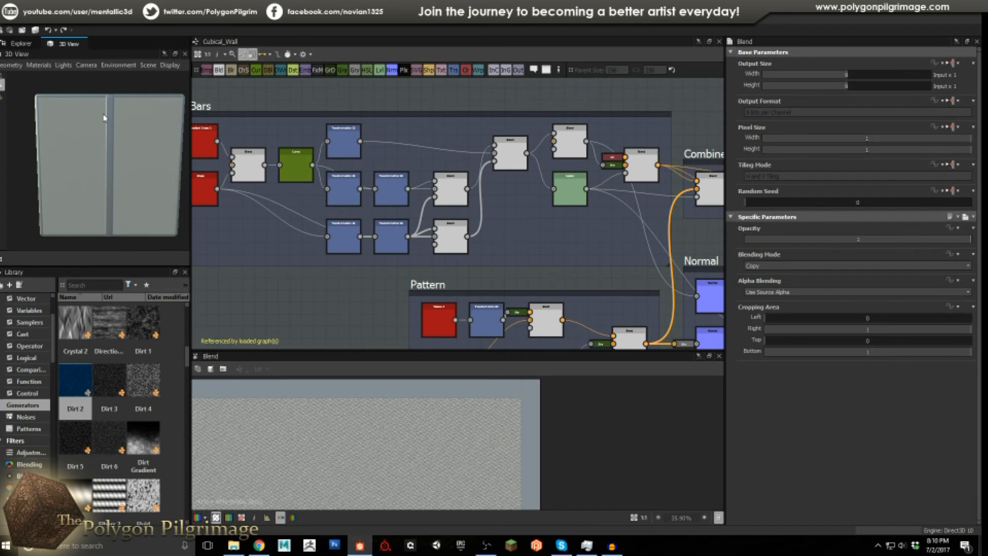
pyautogui.moveTo(157, 159); pyautogui.dragTo(135, 168)
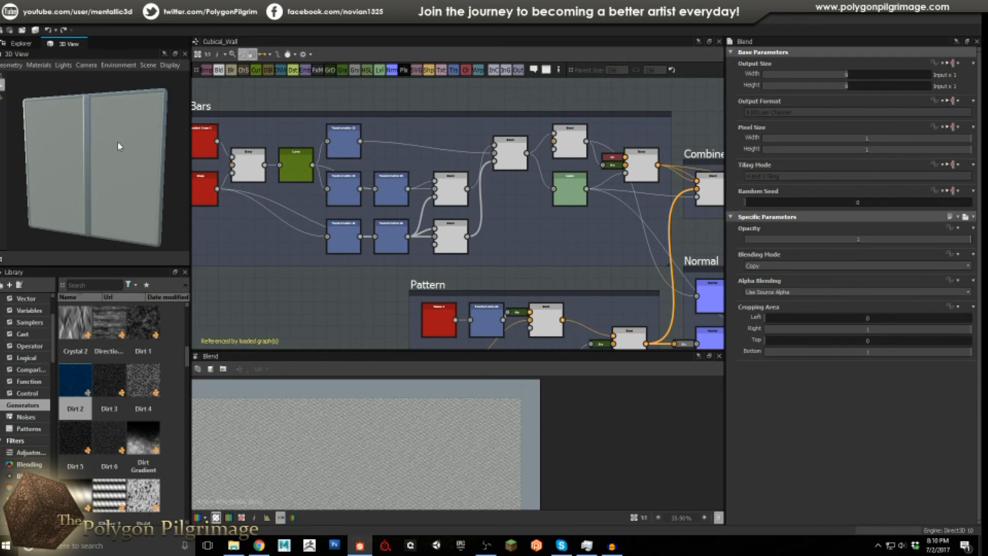
pyautogui.moveTo(117, 141); pyautogui.dragTo(132, 145)
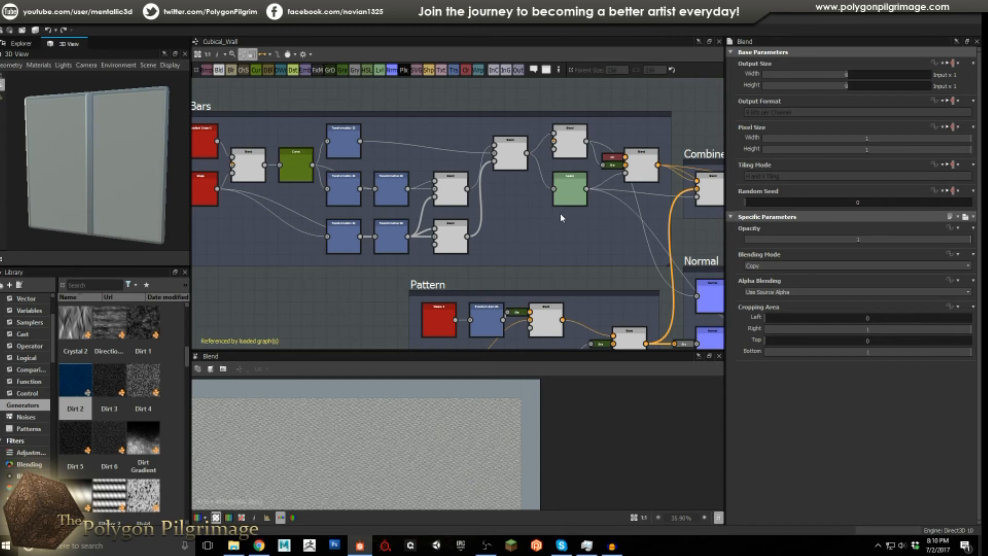
# Examine the Pattern group of the Cubical_Wall graph and the fabric texture in the 2D preview
pyautogui.scroll(-2, 560, 212)
pyautogui.moveTo(531, 170); pyautogui.dragTo(457, 141, button='middle')
pyautogui.scroll(1, 480, 217)
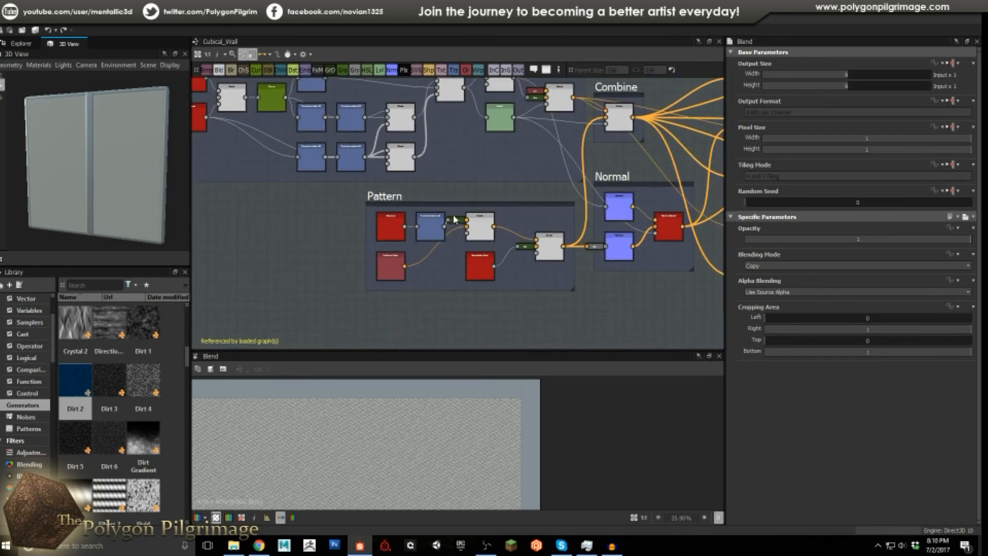
pyautogui.moveTo(454, 217); pyautogui.dragTo(466, 195, button='middle')
pyautogui.moveTo(434, 393); pyautogui.dragTo(487, 363, button='middle')
pyautogui.scroll(2, 452, 419)
pyautogui.moveTo(453, 419); pyautogui.dragTo(521, 438, button='middle')
pyautogui.scroll(2, 520, 438)
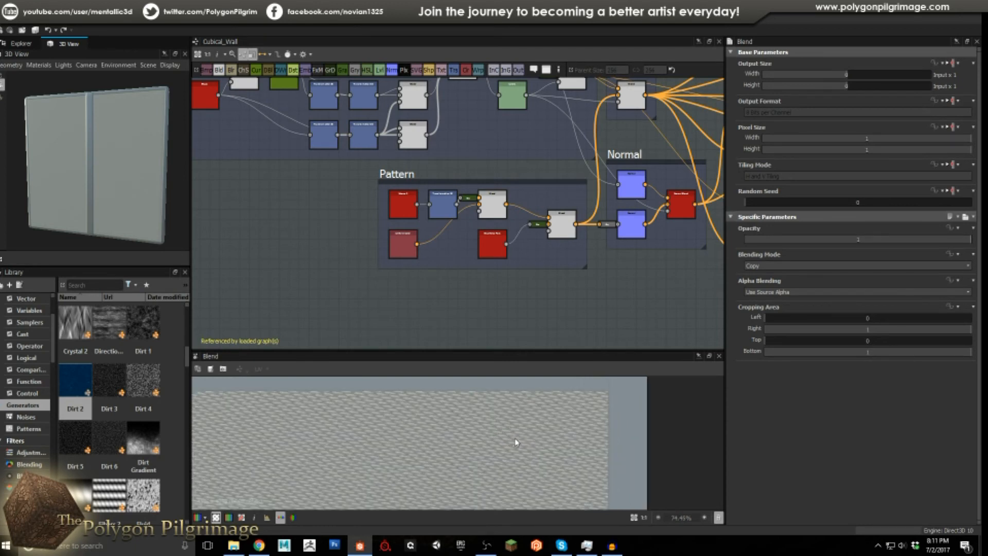
pyautogui.scroll(1, 412, 205)
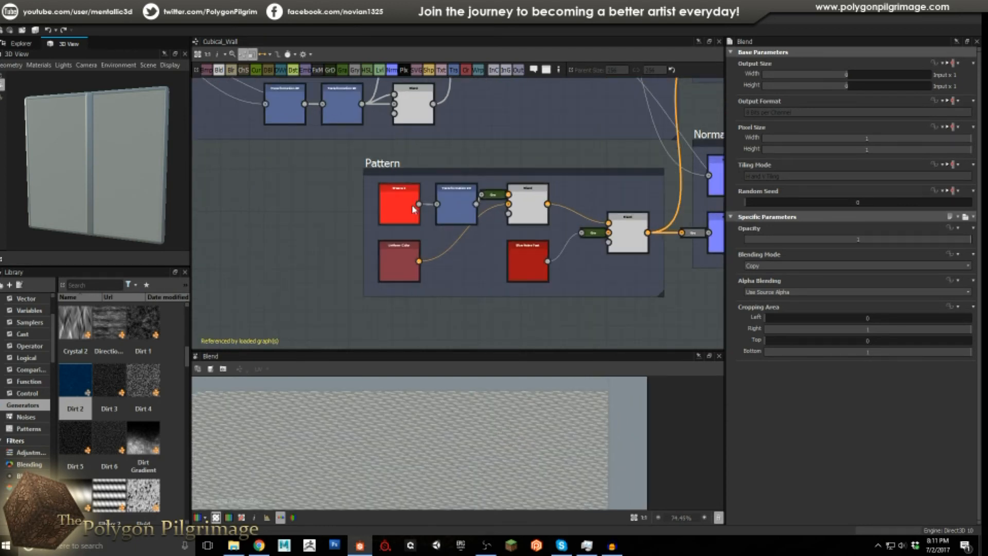
# Move the Pattern group's first Blend node slightly farther from the Transformation 2D node to expose its converter
pyautogui.moveTo(485, 235); pyautogui.dragTo(421, 236, button='middle')
pyautogui.scroll(1, 421, 236)
pyautogui.click(384, 204)
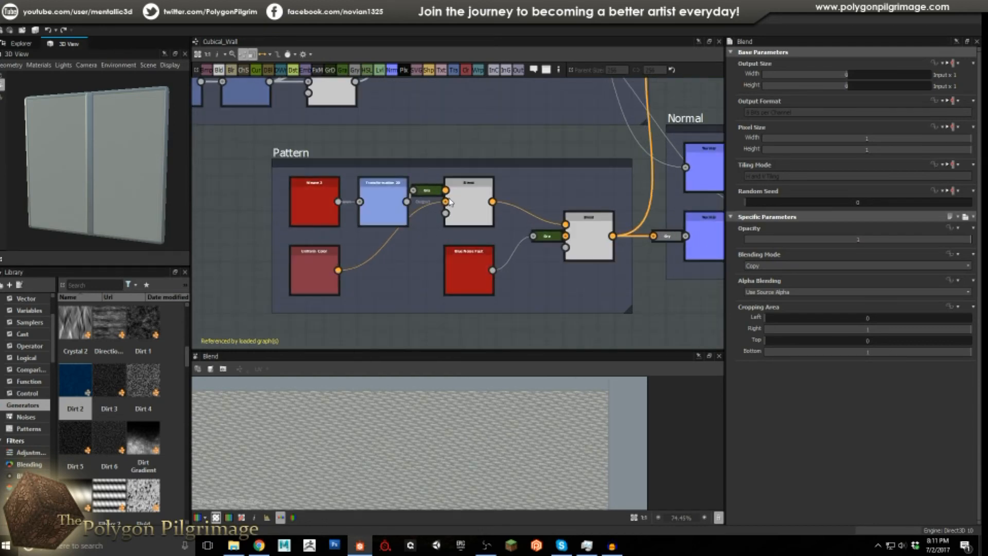
pyautogui.click(475, 198)
pyautogui.moveTo(475, 198); pyautogui.dragTo(491, 198)
# Inspect the previews and settings of the Weave 2, Transformation 2D and first Blend nodes in the Pattern group
pyautogui.click(331, 204)
pyautogui.click(331, 204)
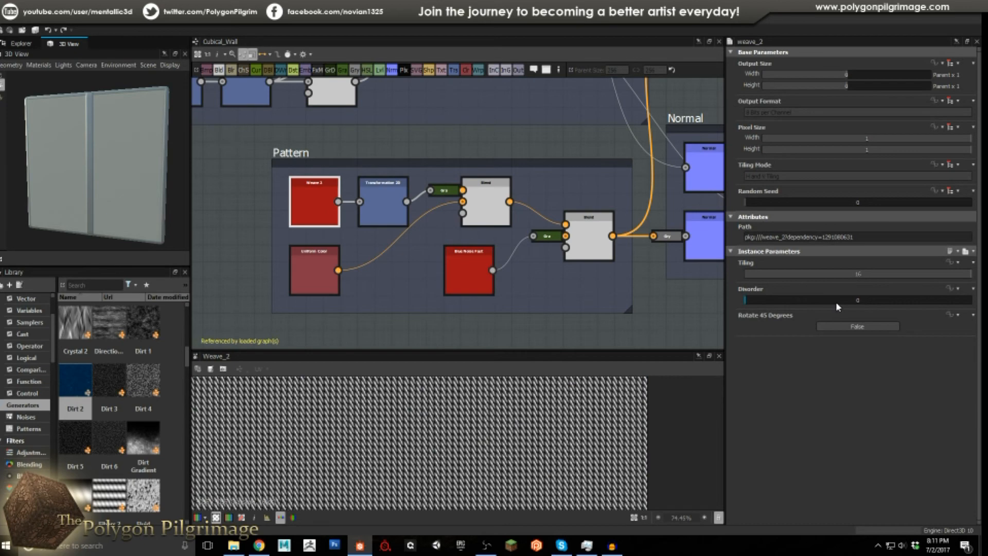
pyautogui.click(379, 202)
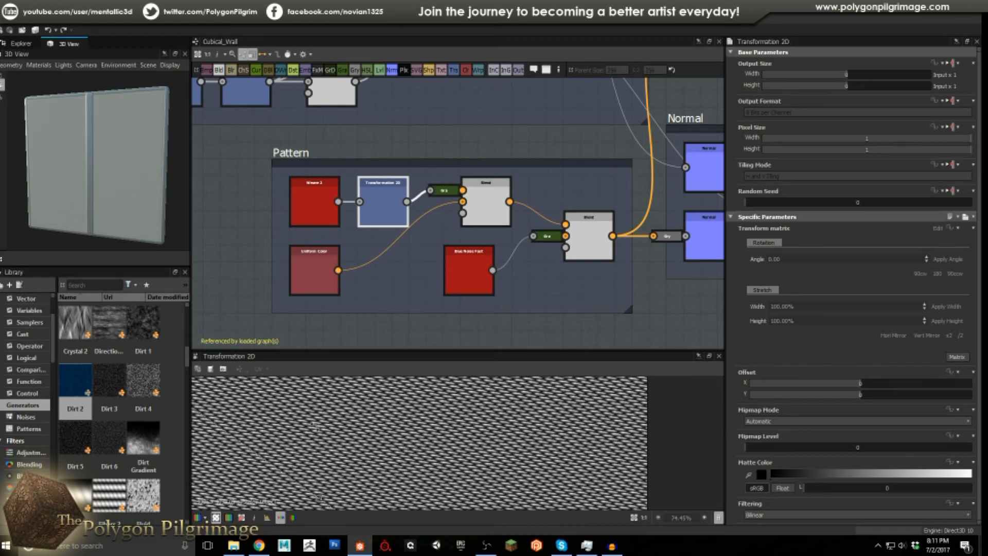
pyautogui.click(486, 204)
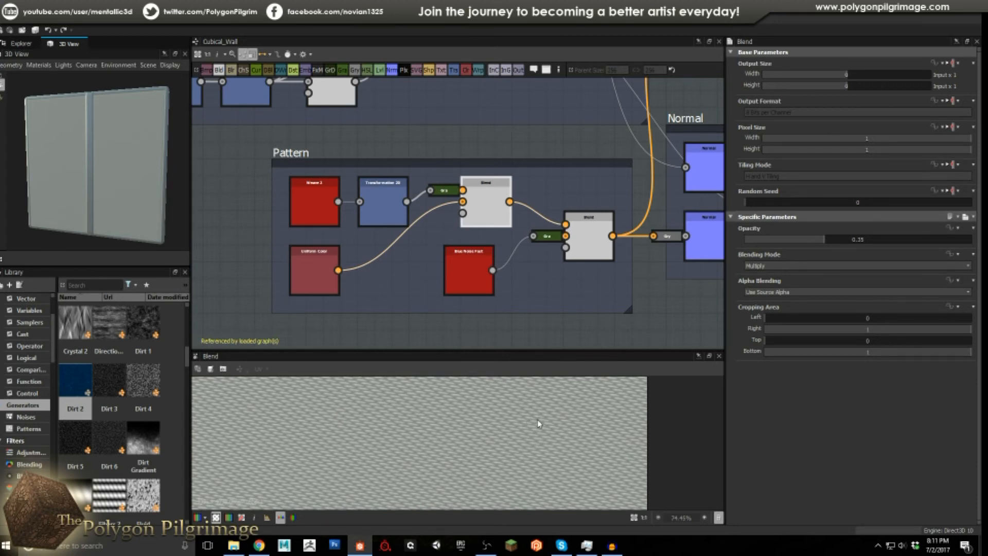
# Inspect the Blue Noise Fast node and the opacity and blending mode of the Pattern group's final Blend
pyautogui.moveTo(573, 272); pyautogui.dragTo(503, 274, button='middle')
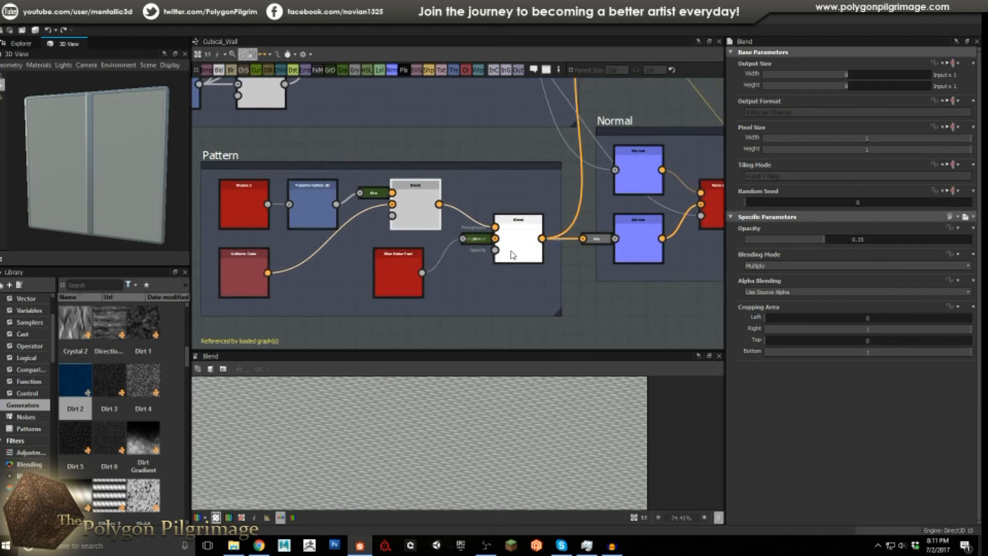
pyautogui.scroll(1, 506, 255)
pyautogui.click(522, 244)
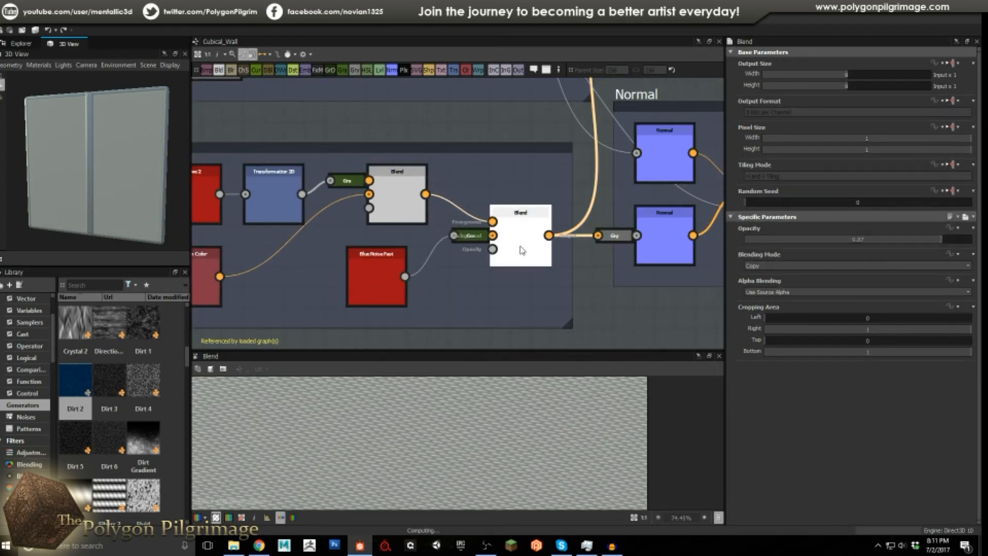
pyautogui.click(381, 280)
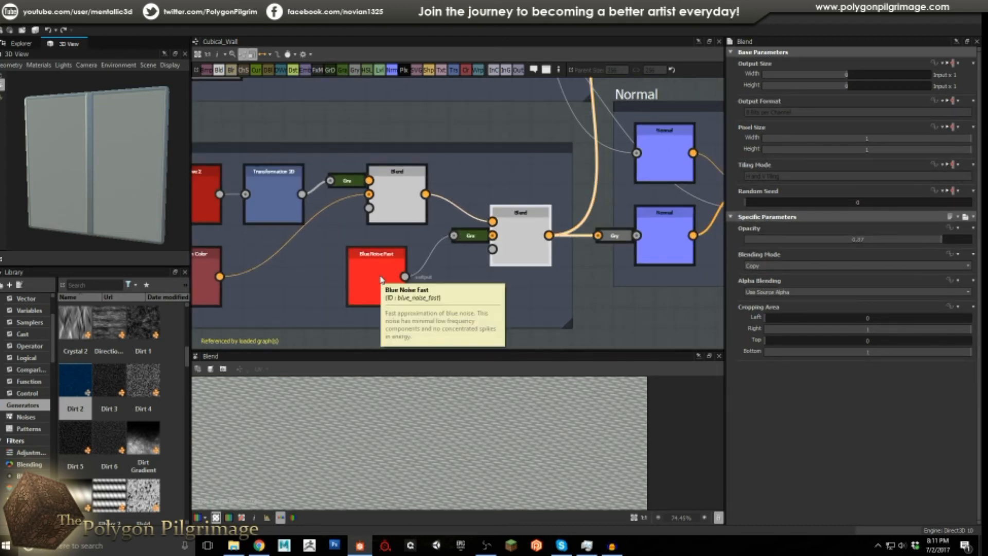
pyautogui.doubleClick(381, 280)
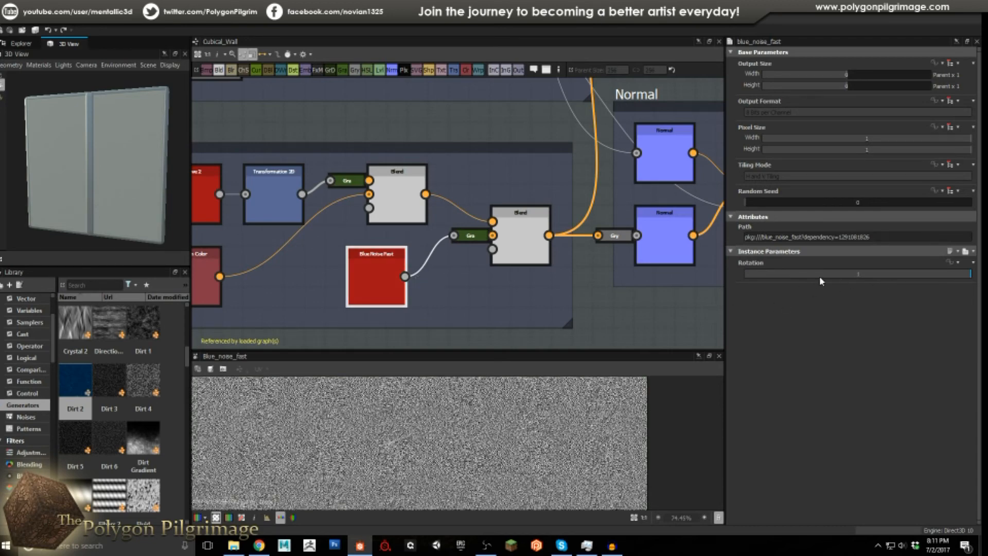
pyautogui.click(509, 232)
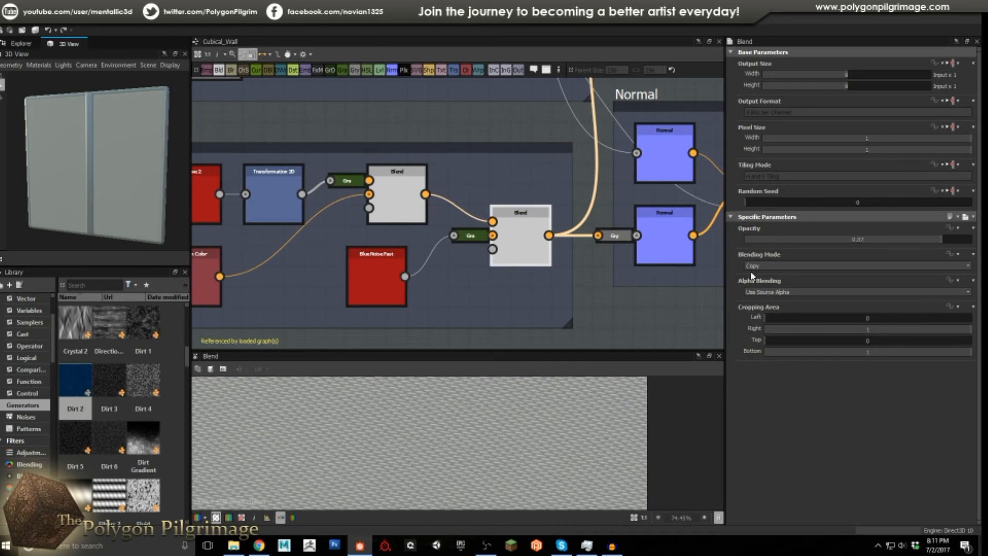
# Examine the Pattern group's final Blend texture up close, and preview the Combine group's Blend node
pyautogui.scroll(4, 517, 428)
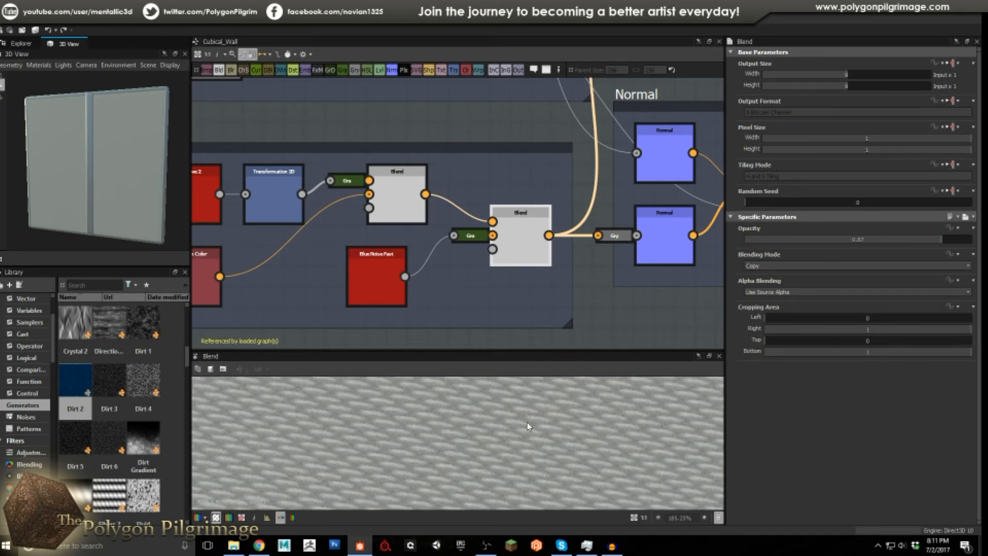
pyautogui.scroll(-8, 527, 423)
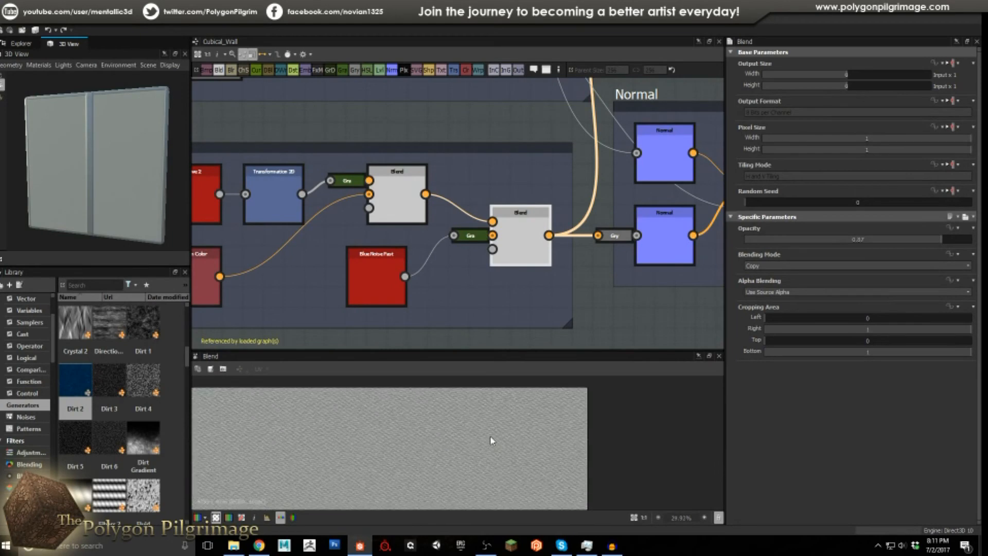
pyautogui.scroll(2, 490, 435)
pyautogui.moveTo(526, 229); pyautogui.dragTo(498, 261, button='middle')
pyautogui.scroll(-3, 499, 261)
pyautogui.click(536, 185)
pyautogui.scroll(-4, 585, 420)
pyautogui.scroll(3, 353, 423)
# Inspect the intensity and preview of the two Normal nodes in the Normal group
pyautogui.click(540, 282)
pyautogui.moveTo(540, 282); pyautogui.dragTo(527, 236, button='middle')
pyautogui.scroll(1, 532, 243)
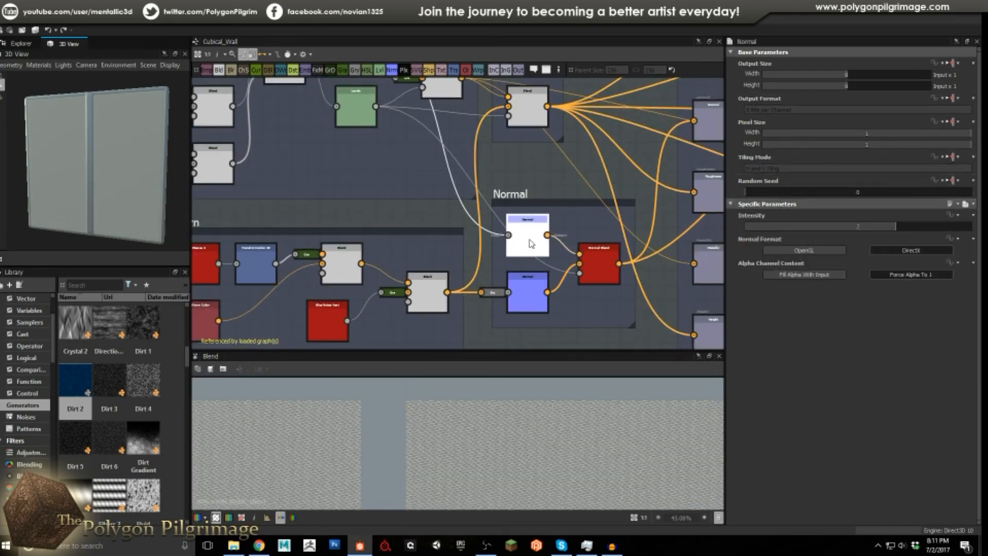
pyautogui.doubleClick(534, 301)
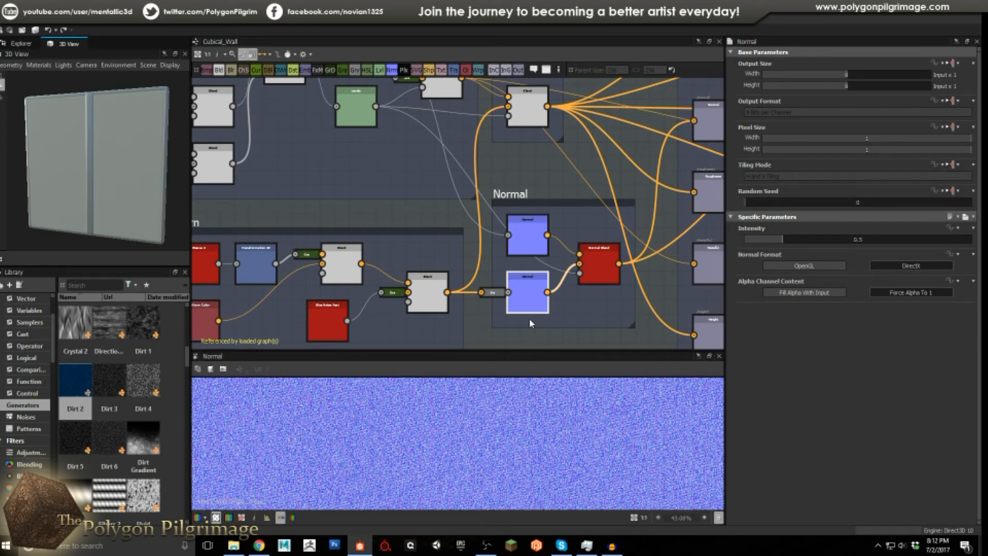
pyautogui.scroll(1, 525, 303)
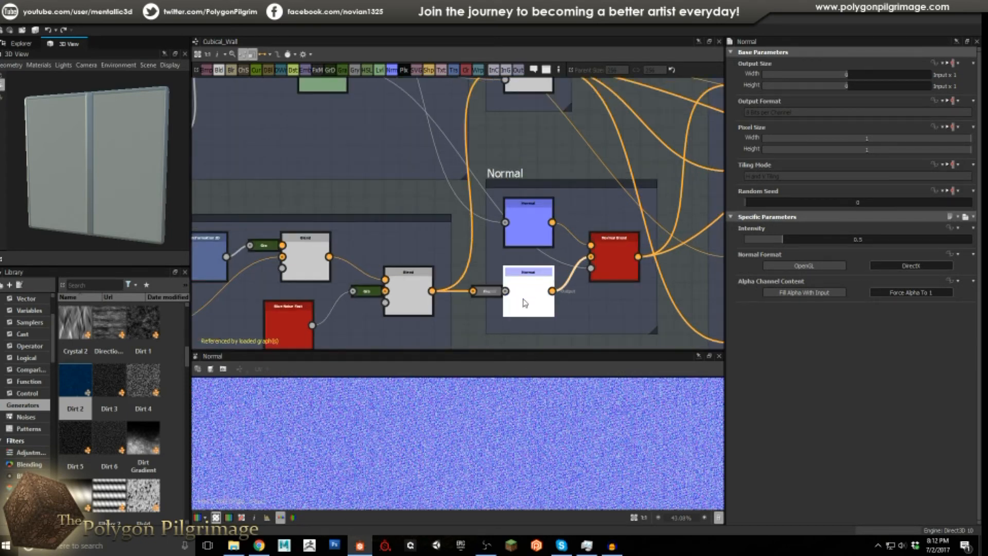
# Examine the fabric weave detail on the cube's surface up close in the 3D view
pyautogui.scroll(5, 106, 166)
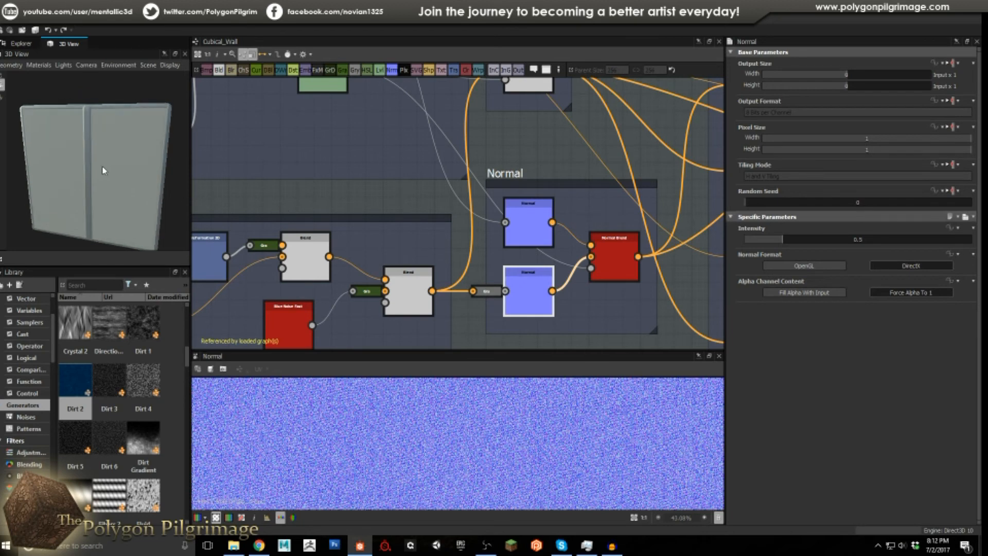
pyautogui.moveTo(90, 180)
pyautogui.mouseDown()
pyautogui.moveTo(99, 164)
pyautogui.moveTo(107, 174)
pyautogui.mouseUp()
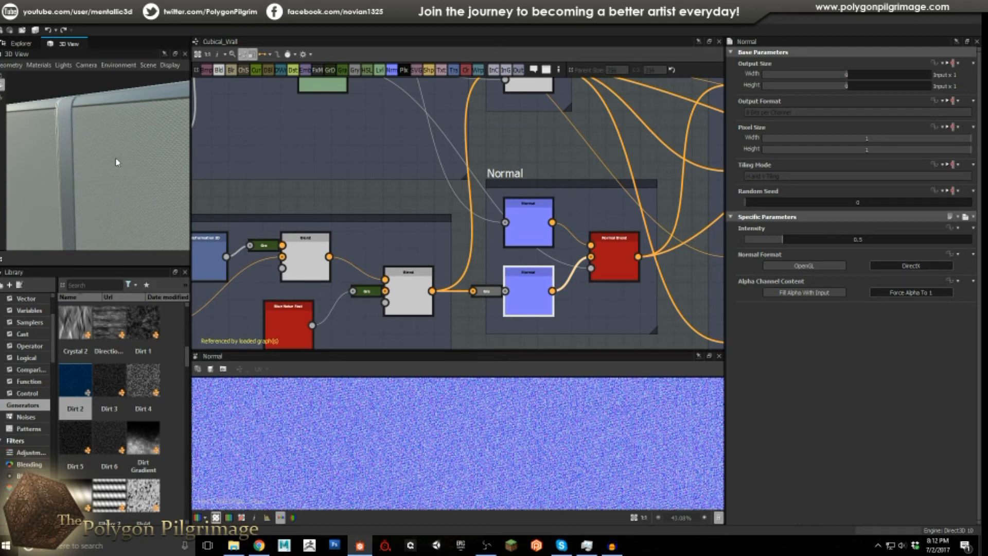
pyautogui.moveTo(118, 163); pyautogui.dragTo(125, 148)
pyautogui.scroll(-2, 407, 225)
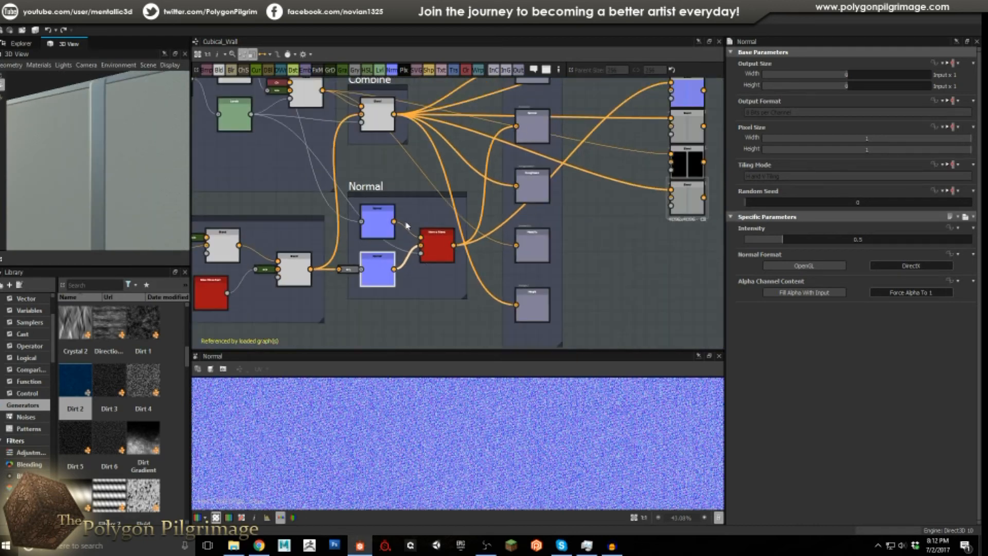
# Inspect the Normal Blend node's settings and preview, and check the cube's other sides in 3D
pyautogui.click(440, 250)
pyautogui.moveTo(513, 206); pyautogui.dragTo(508, 224, button='middle')
pyautogui.scroll(-4, 508, 223)
pyautogui.scroll(2, 573, 191)
pyautogui.moveTo(59, 155); pyautogui.dragTo(155, 154)
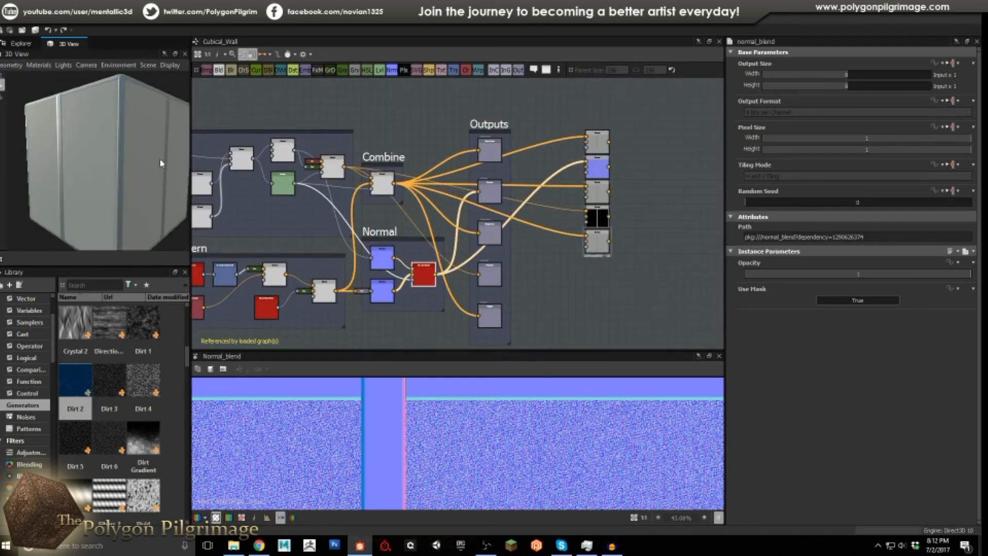
# Inspect the Combine group's Blend with the Base Color and Roughness outputs it feeds, and check the cube's reflections
pyautogui.scroll(3, 410, 176)
pyautogui.click(410, 177)
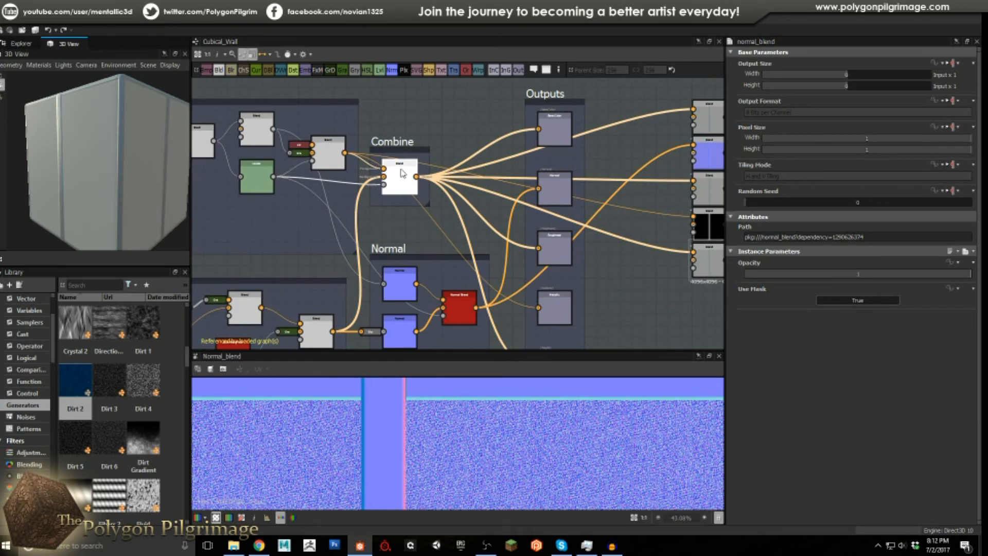
pyautogui.click(549, 135)
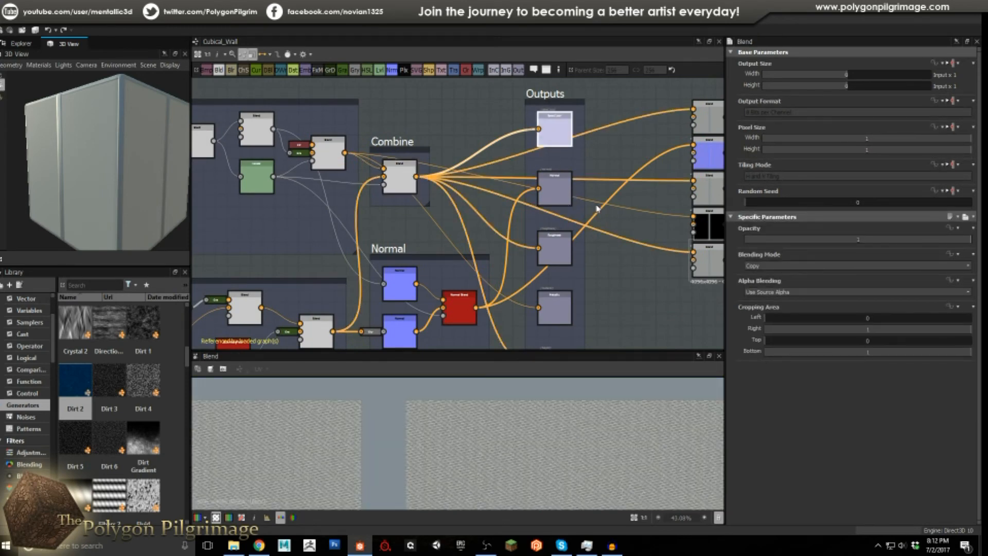
pyautogui.scroll(2, 535, 216)
pyautogui.click(541, 225)
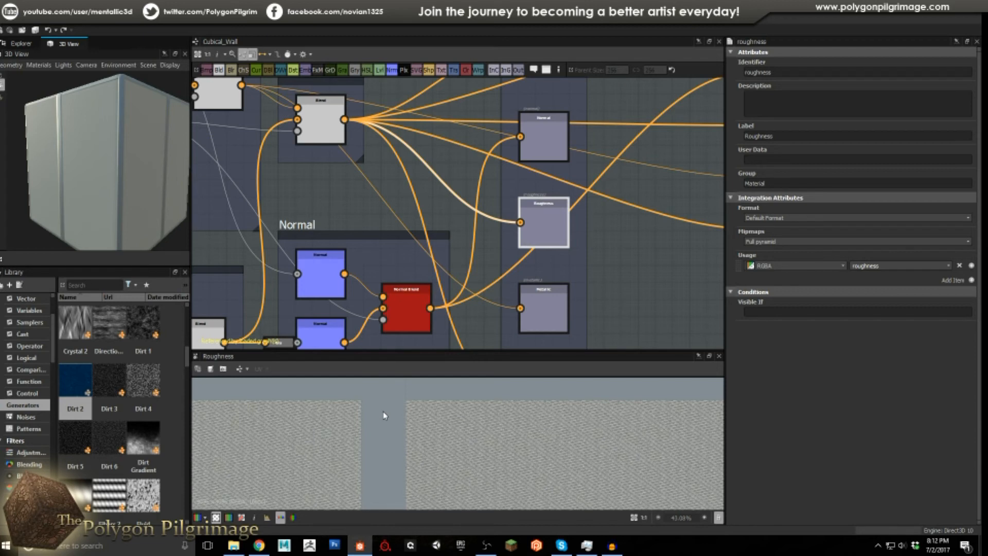
pyautogui.moveTo(103, 132); pyautogui.dragTo(98, 142)
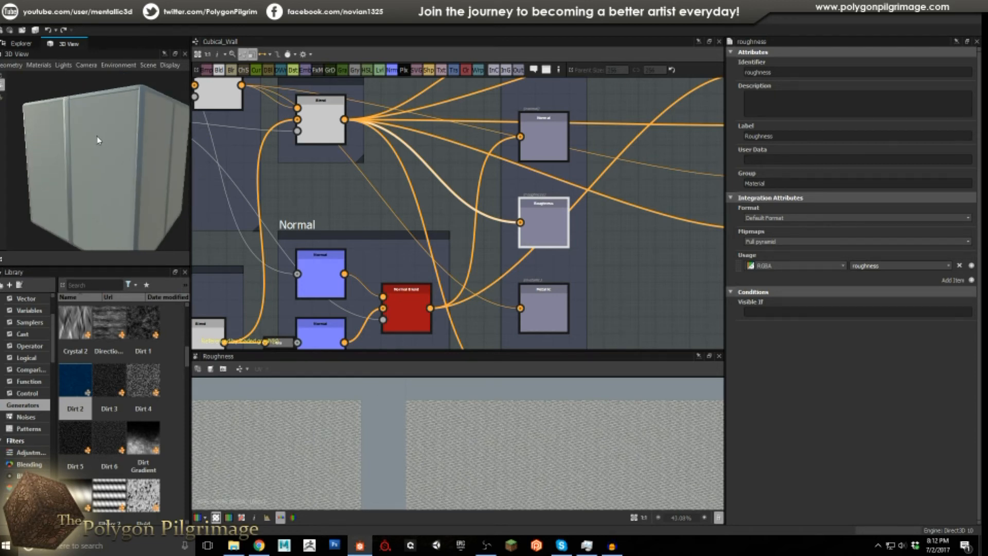
pyautogui.scroll(-5, 434, 170)
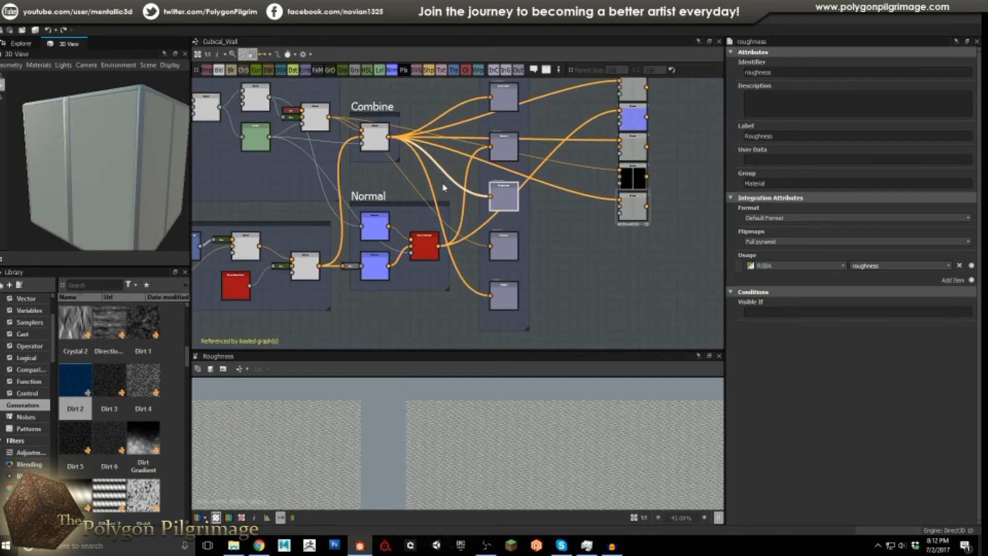
# Inspect the Metallic output and its mask in the 2D preview
pyautogui.scroll(4, 506, 248)
pyautogui.click(506, 248)
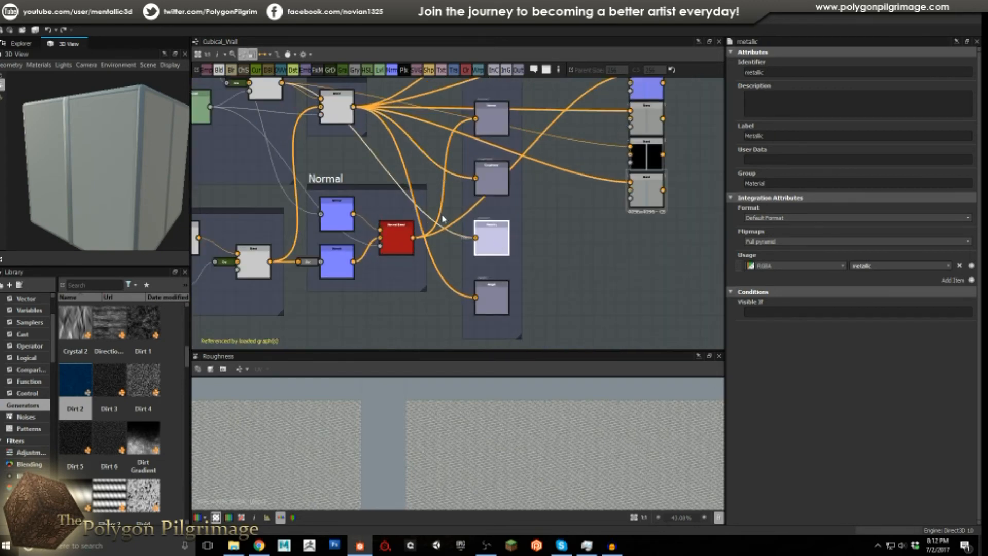
pyautogui.moveTo(352, 164); pyautogui.dragTo(390, 190, button='middle')
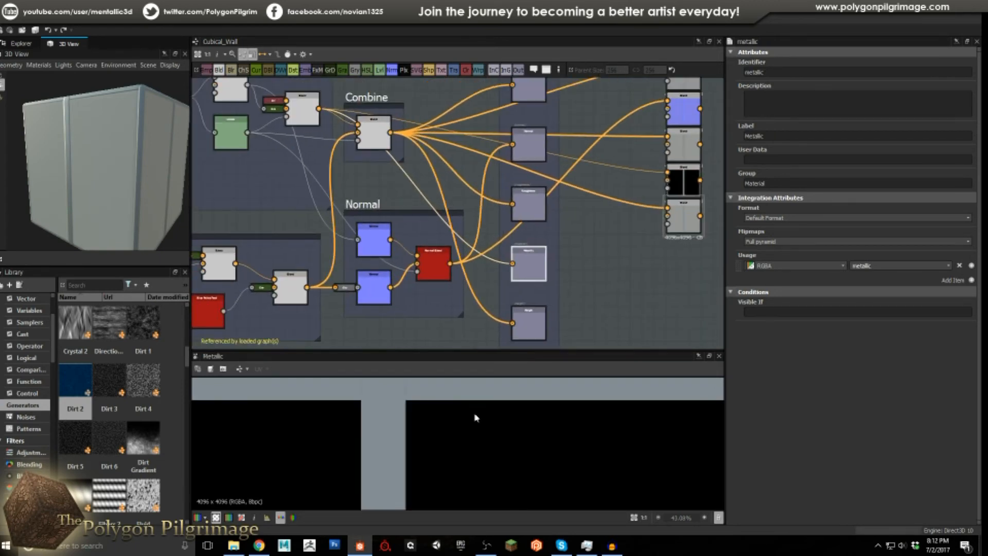
pyautogui.scroll(-2, 474, 405)
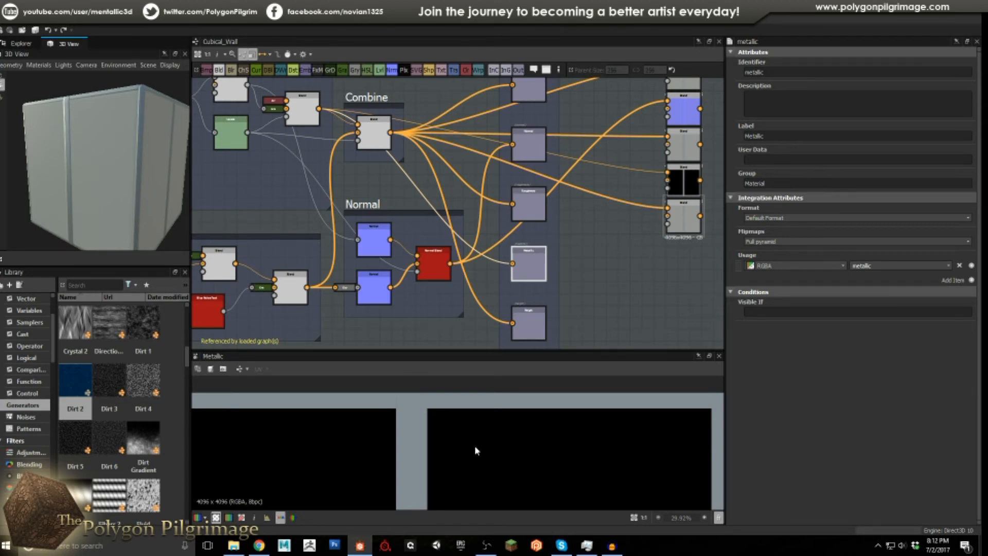
# Compare the Height output with the Combine group's Blend node that feeds it
pyautogui.click(529, 326)
pyautogui.doubleClick(515, 309)
pyautogui.click(376, 132)
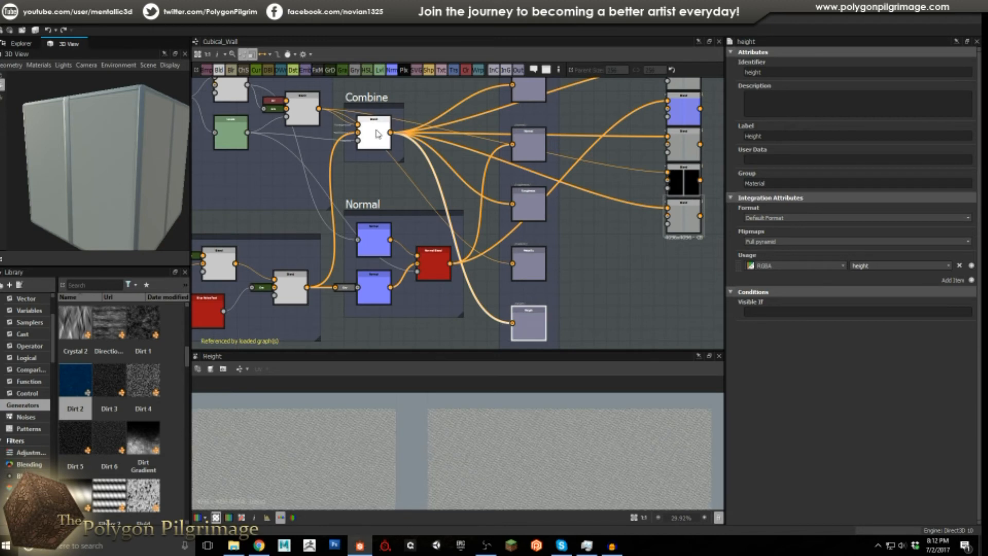
pyautogui.click(530, 324)
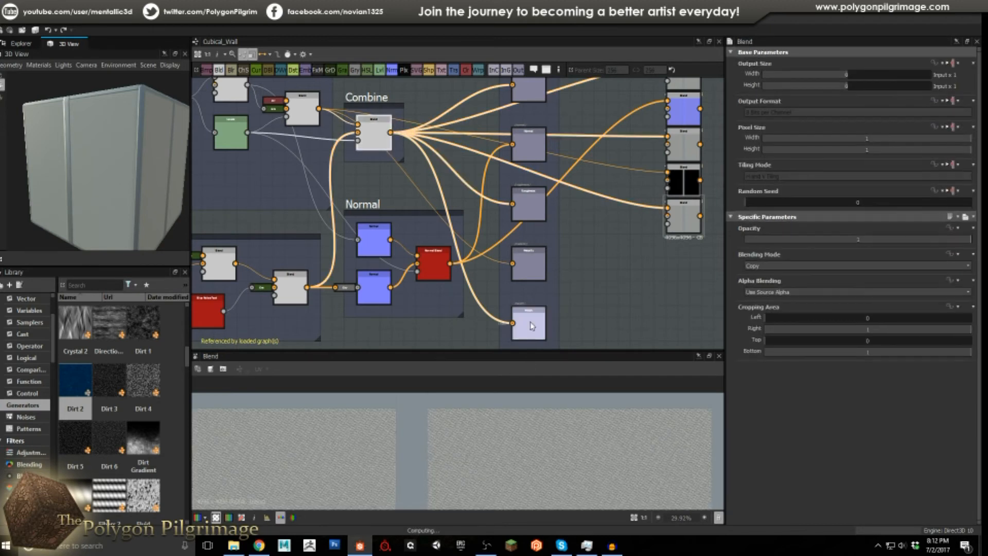
pyautogui.doubleClick(530, 325)
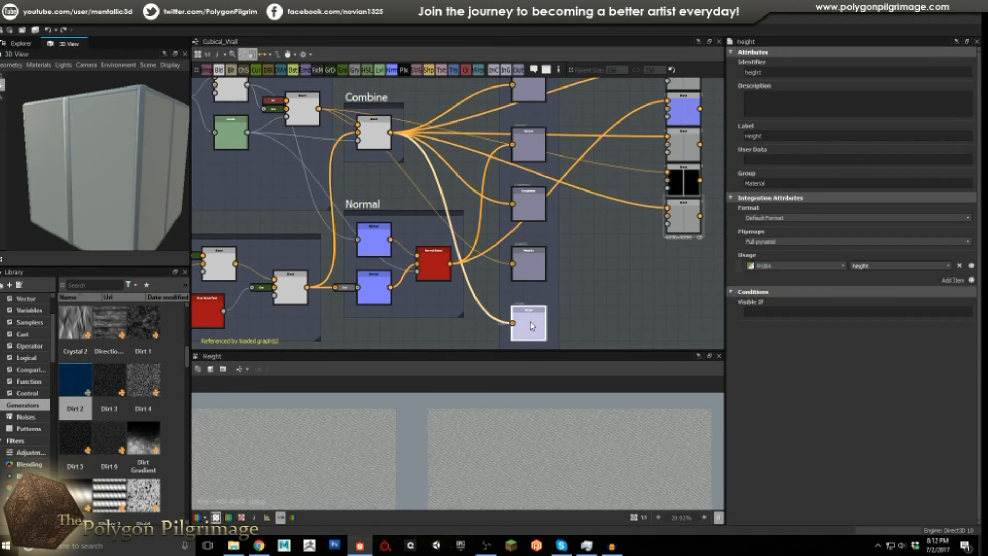
# Examine the height effect along the wall's corners and frame edges in the 3D view
pyautogui.moveTo(78, 164); pyautogui.dragTo(205, 149)
pyautogui.scroll(5, 141, 167)
pyautogui.moveTo(118, 163)
pyautogui.mouseDown()
pyautogui.moveTo(141, 176)
pyautogui.moveTo(118, 203)
pyautogui.moveTo(112, 166)
pyautogui.moveTo(123, 162)
pyautogui.moveTo(89, 128)
pyautogui.moveTo(131, 147)
pyautogui.moveTo(79, 157)
pyautogui.moveTo(110, 158)
pyautogui.mouseUp()
pyautogui.scroll(-4, 117, 155)
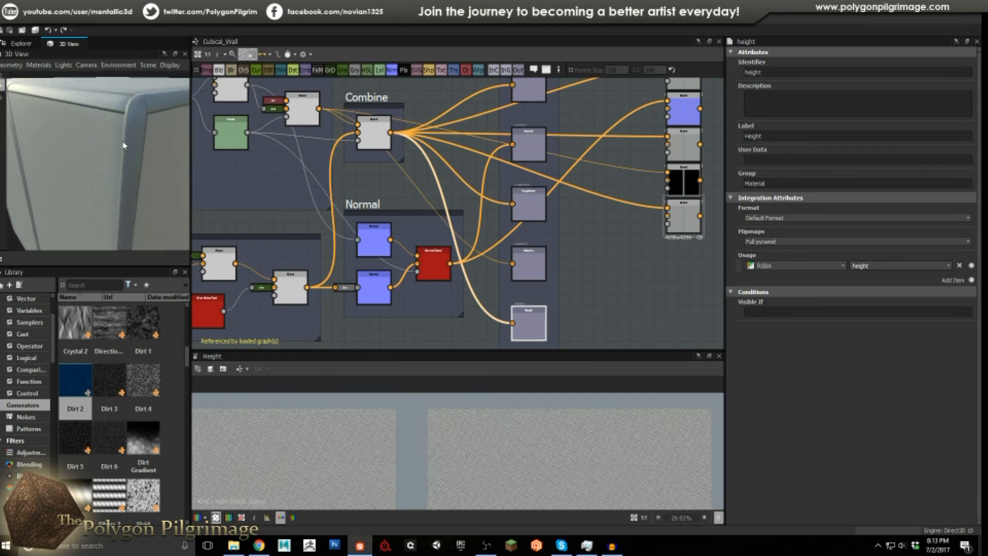
pyautogui.scroll(5, 124, 146)
pyautogui.scroll(-5, 123, 146)
pyautogui.moveTo(115, 149); pyautogui.dragTo(128, 169)
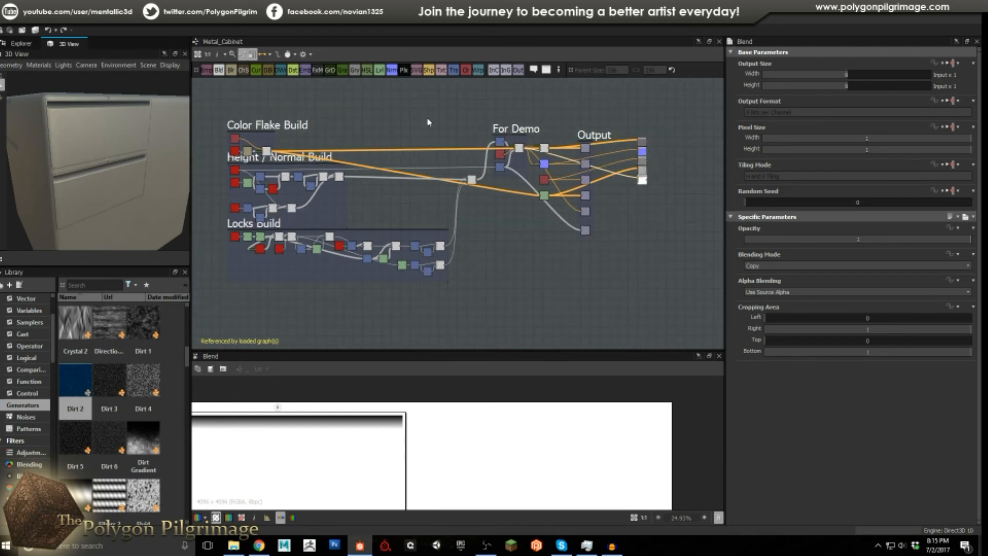
# Look over the Metal_Cabinet graph's node groups and the cabinet drawers in the 3D view
pyautogui.moveTo(428, 123); pyautogui.dragTo(459, 125, button='middle')
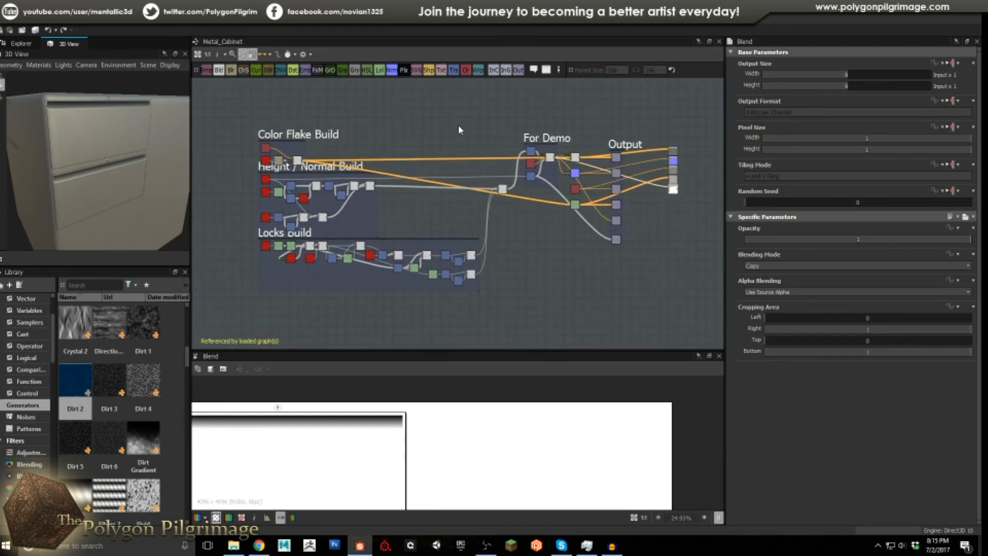
pyautogui.scroll(2, 458, 126)
pyautogui.moveTo(114, 143); pyautogui.dragTo(110, 142)
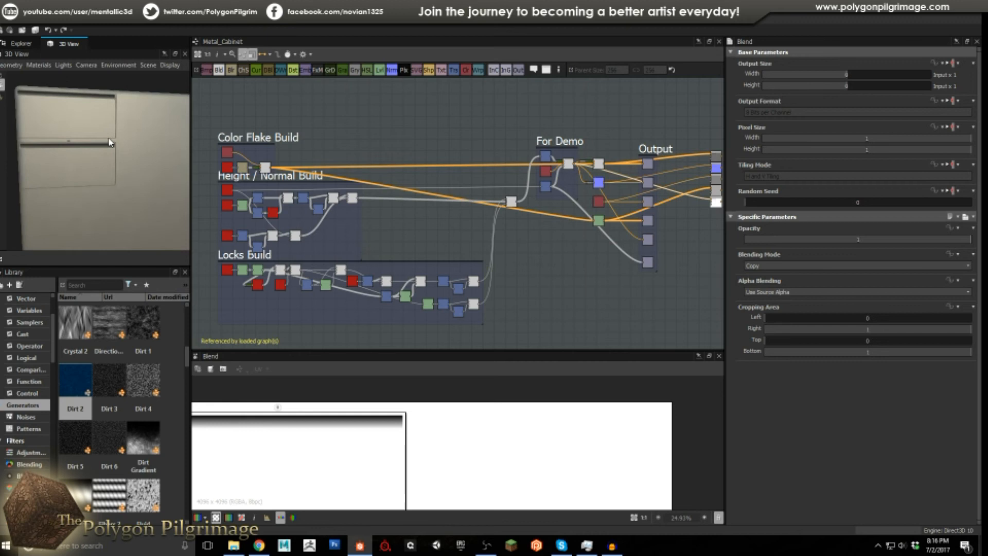
pyautogui.scroll(-3, 109, 143)
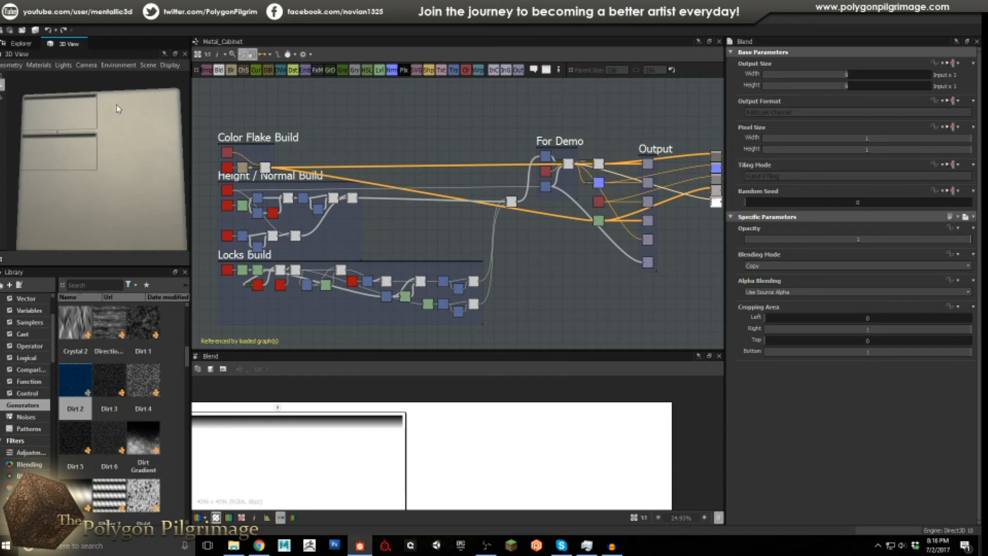
pyautogui.moveTo(52, 135); pyautogui.dragTo(115, 154)
pyautogui.moveTo(313, 155); pyautogui.dragTo(348, 131, button='middle')
pyautogui.scroll(1, 348, 131)
pyautogui.scroll(1, 343, 125)
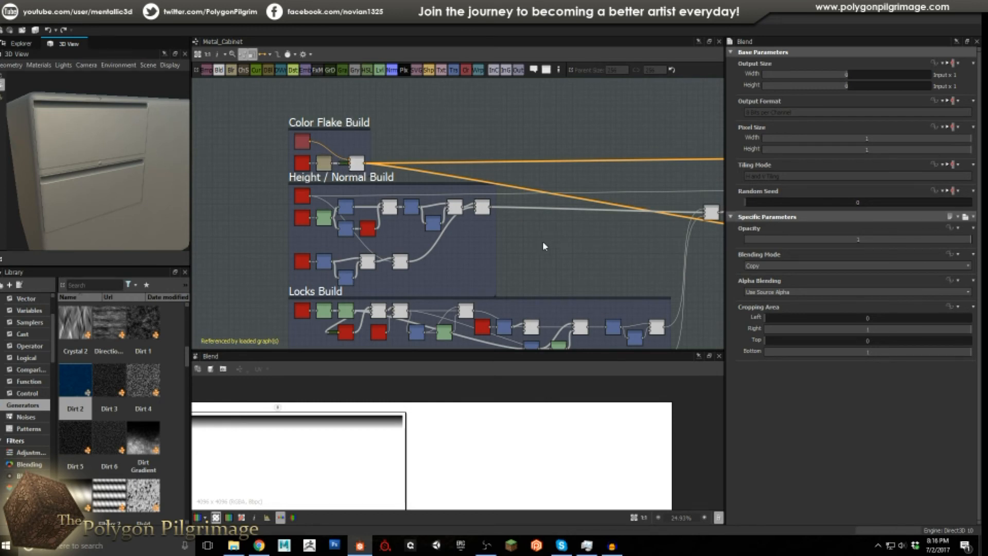
pyautogui.moveTo(549, 245); pyautogui.dragTo(544, 211, button='middle')
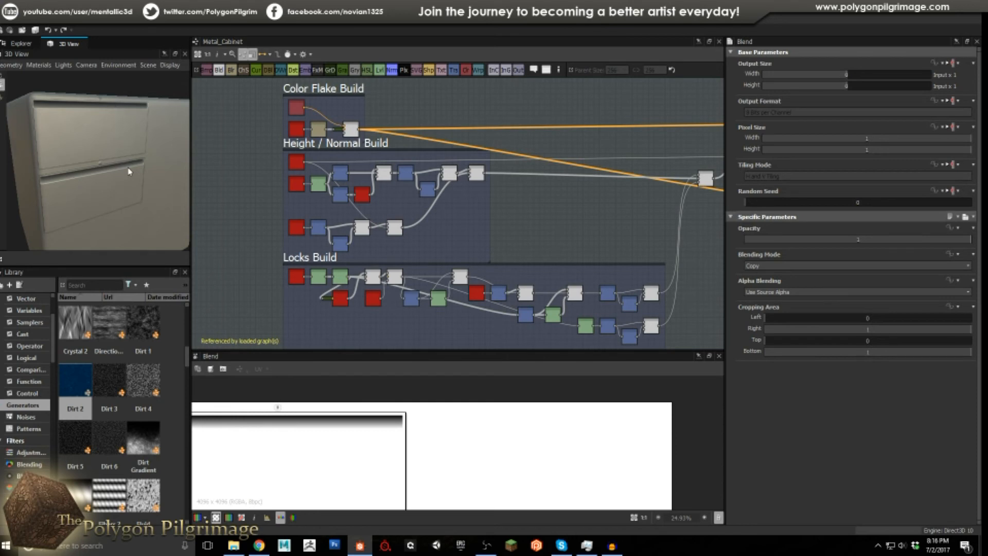
# Examine the cabinet's drawer edges and round lock in 3D alongside the Locks Build group
pyautogui.keyDown('alt'); pyautogui.moveTo(108, 144); pyautogui.dragTo(123, 125); pyautogui.keyUp('alt')
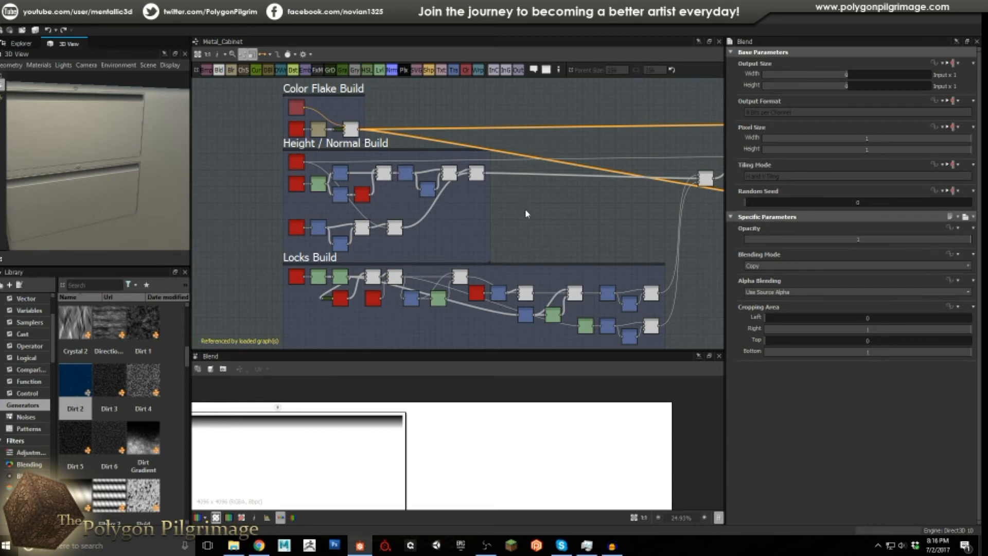
pyautogui.moveTo(525, 214); pyautogui.dragTo(533, 173, button='middle')
pyautogui.moveTo(77, 166); pyautogui.dragTo(79, 160, button='middle')
pyautogui.scroll(4, 77, 164)
pyautogui.moveTo(75, 168); pyautogui.dragTo(79, 165)
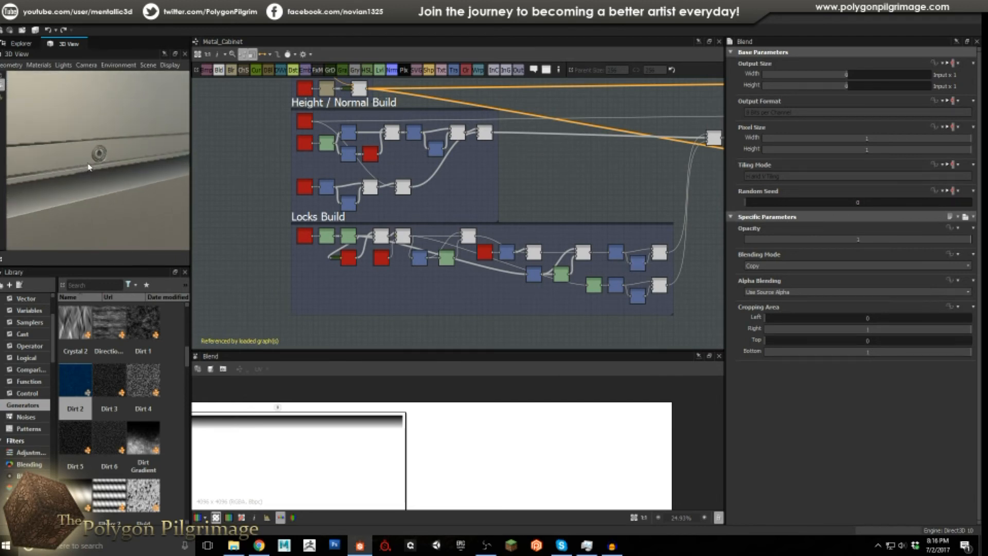
pyautogui.scroll(-5, 108, 157)
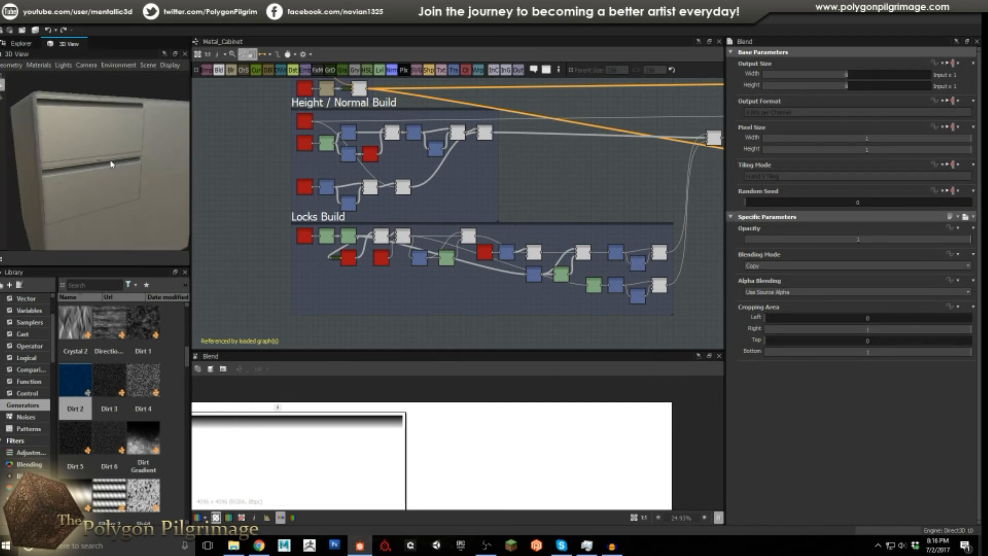
# Inspect the settings and previews of the Uniform Color, Fractal Sum Base and Blur nodes in the Color Flake Build group
pyautogui.moveTo(309, 65); pyautogui.dragTo(341, 164, button='middle')
pyautogui.scroll(5, 341, 164)
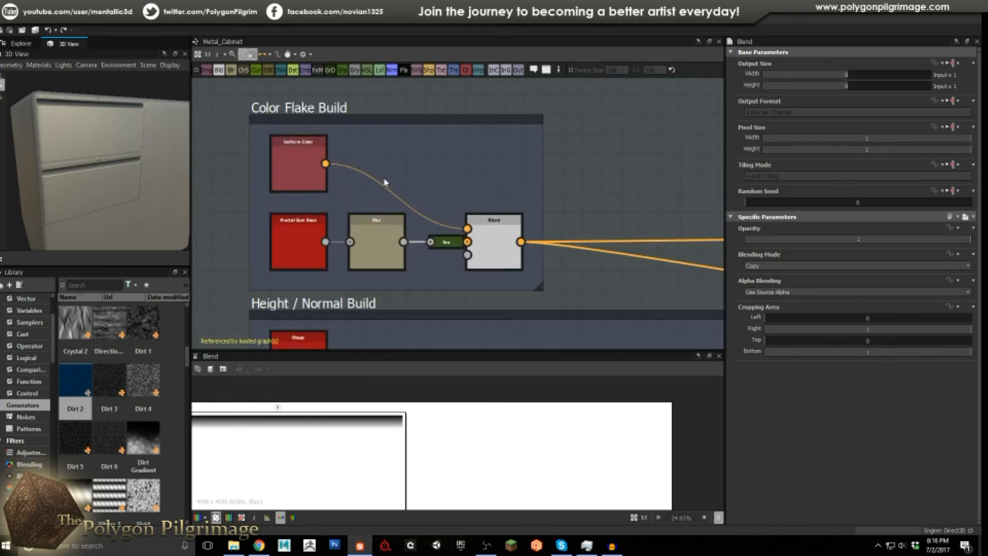
pyautogui.click(281, 163)
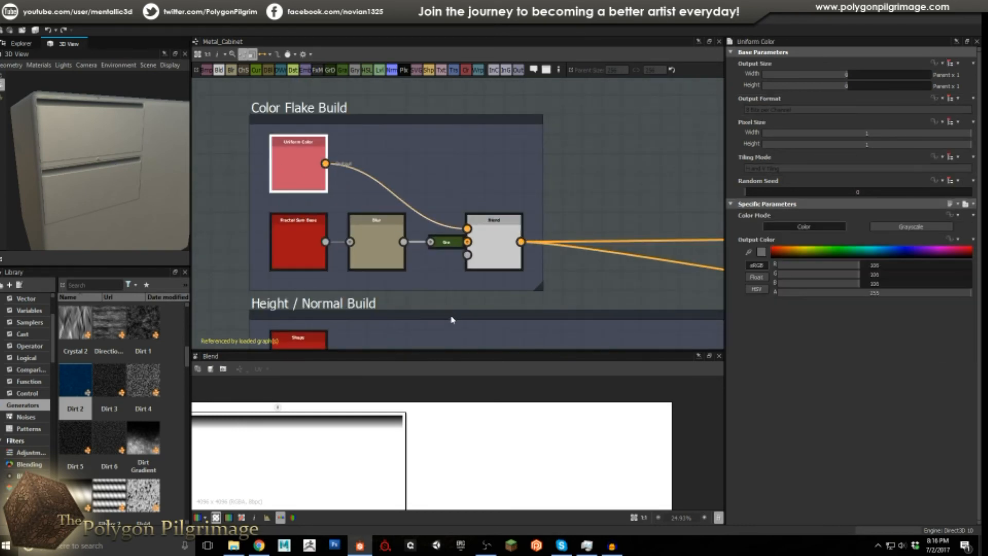
pyautogui.scroll(-2, 453, 429)
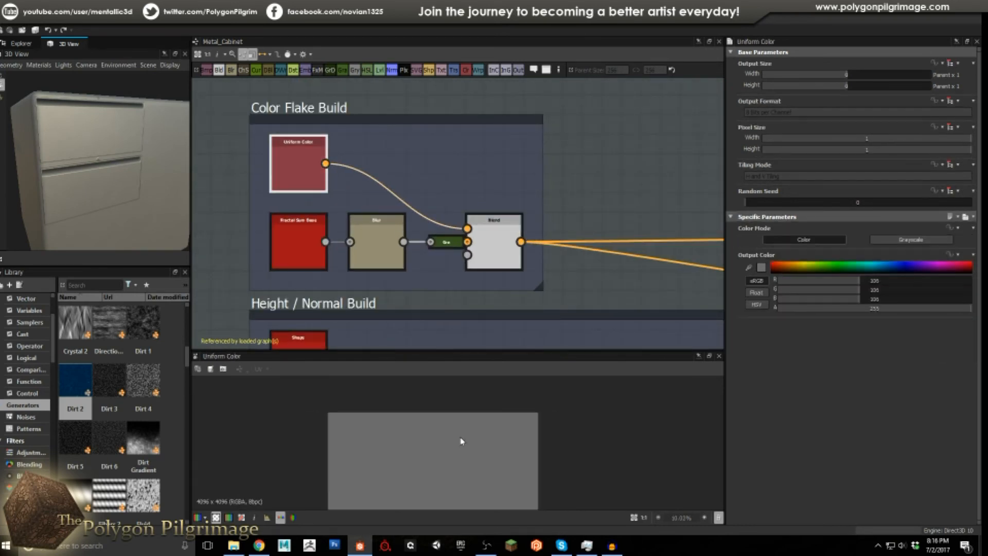
pyautogui.click(288, 245)
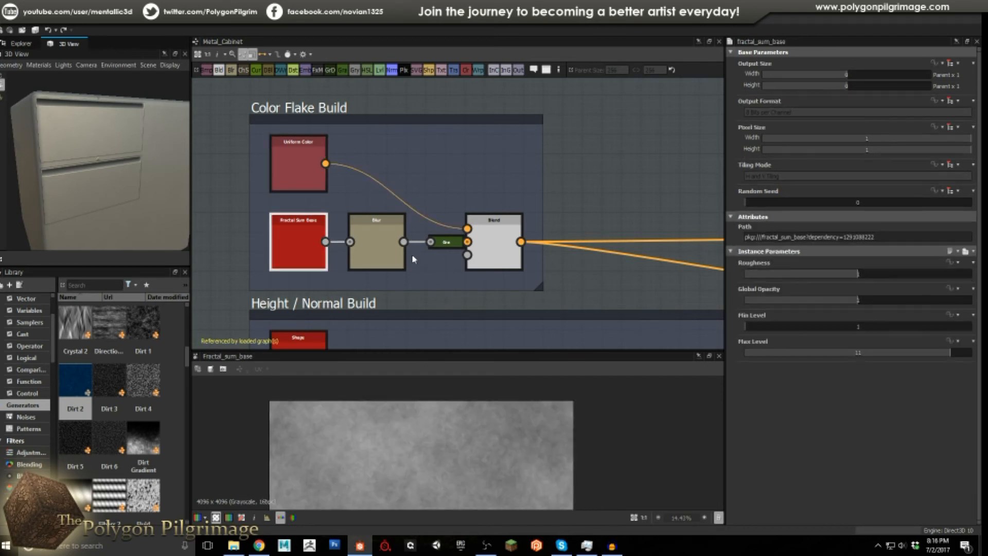
pyautogui.click(382, 240)
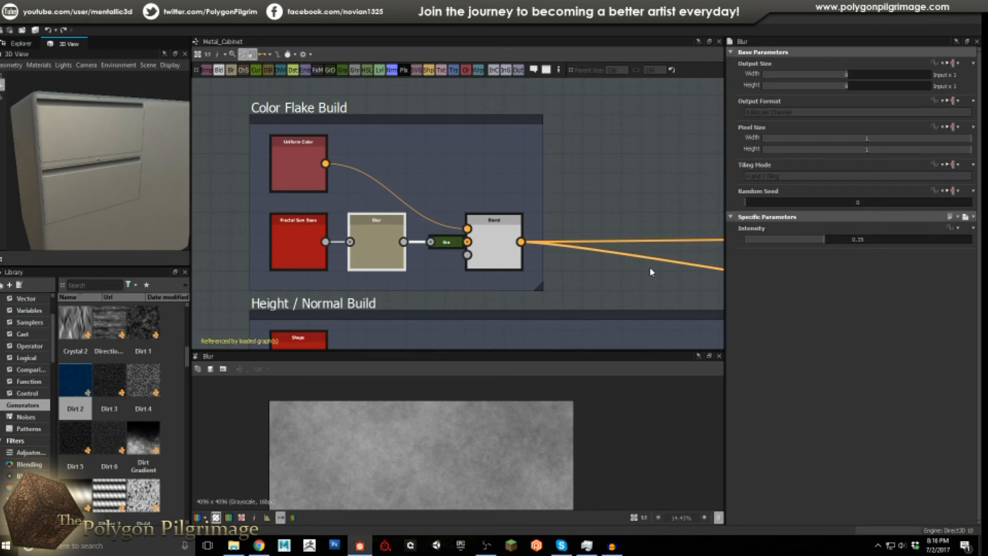
# Inspect the Blend node's settings and flake texture preview in the Color Flake Build group
pyautogui.click(482, 255)
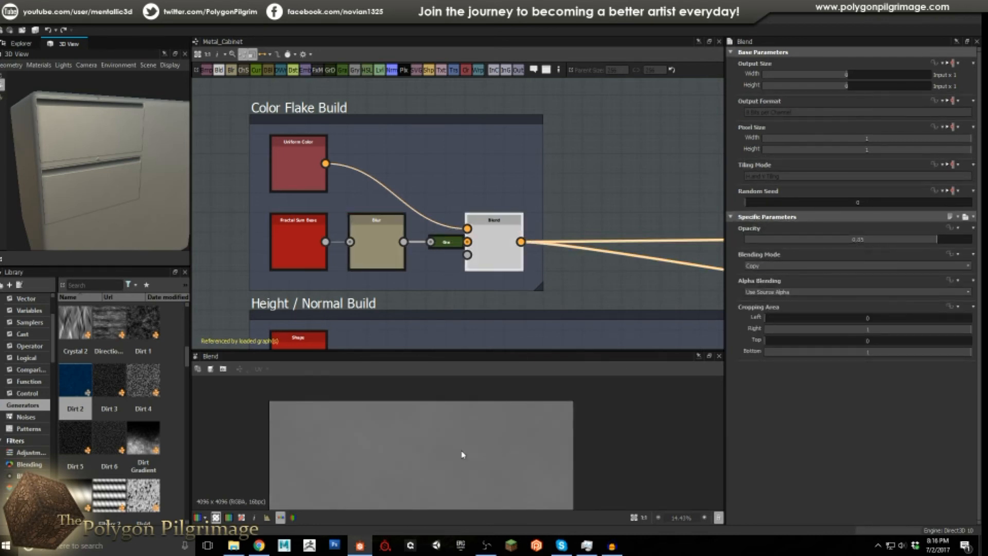
pyautogui.scroll(3, 485, 453)
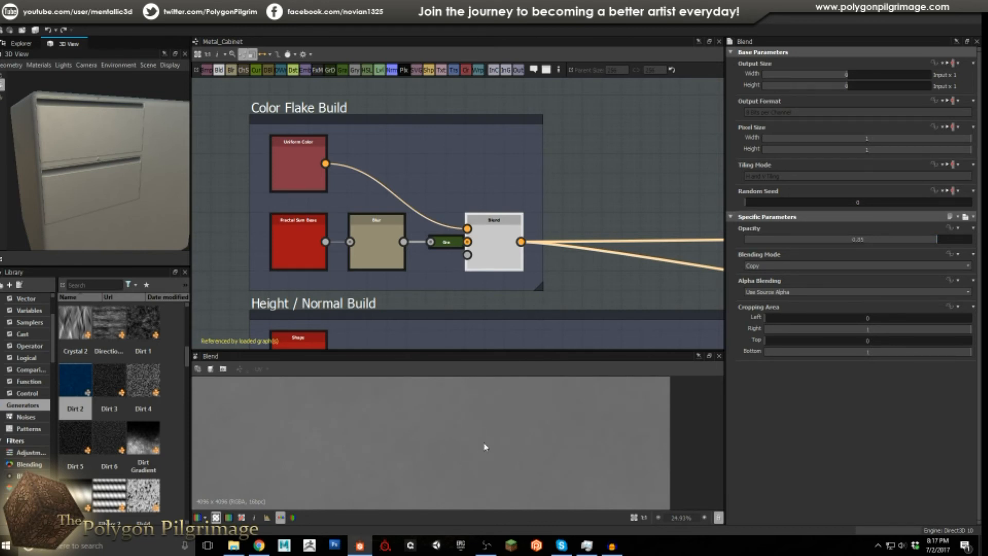
pyautogui.scroll(-3, 463, 283)
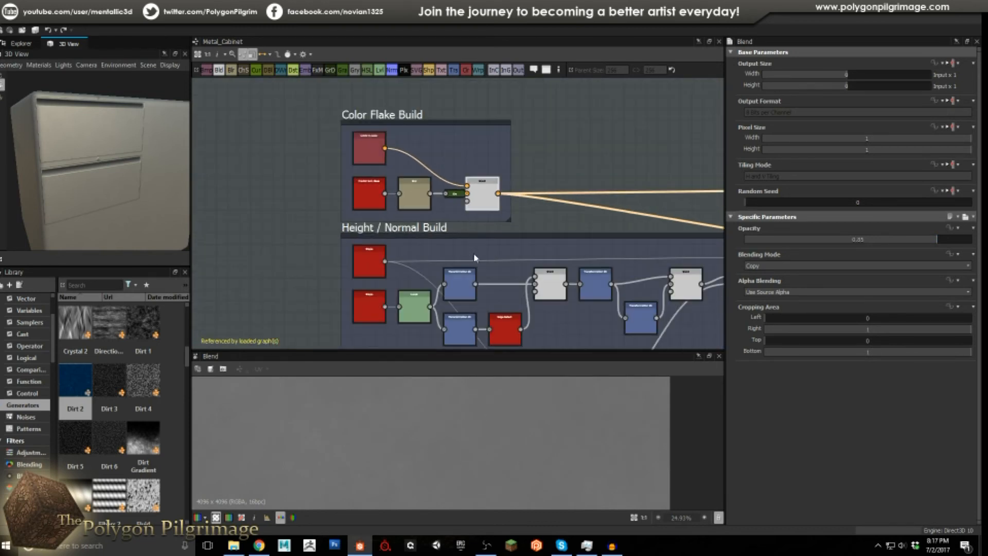
# Inspect the upper Shape node's pattern settings and full preview in the Height / Normal Build group
pyautogui.moveTo(475, 254); pyautogui.dragTo(437, 204, button='middle')
pyautogui.scroll(-1, 440, 205)
pyautogui.moveTo(499, 215); pyautogui.dragTo(478, 174, button='middle')
pyautogui.scroll(1, 438, 224)
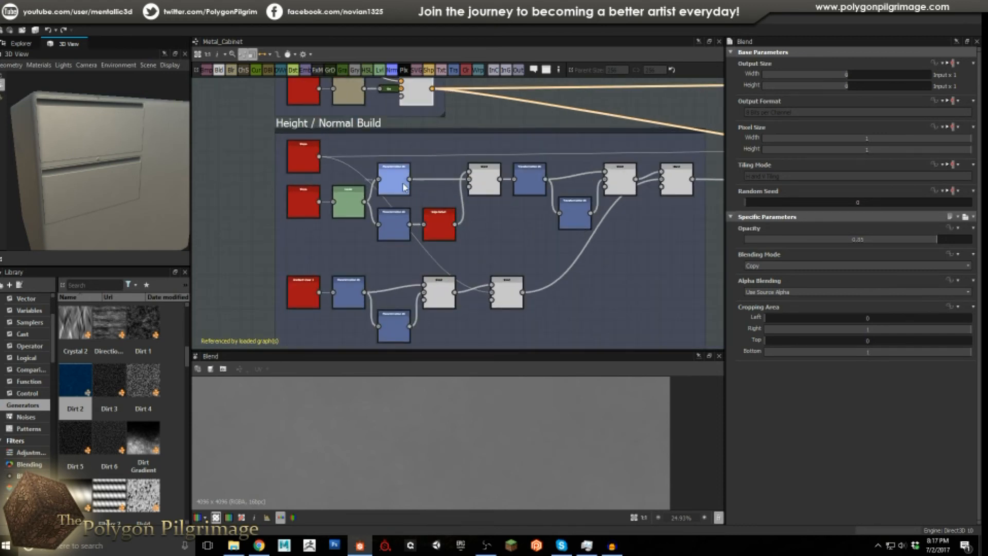
pyautogui.click(304, 161)
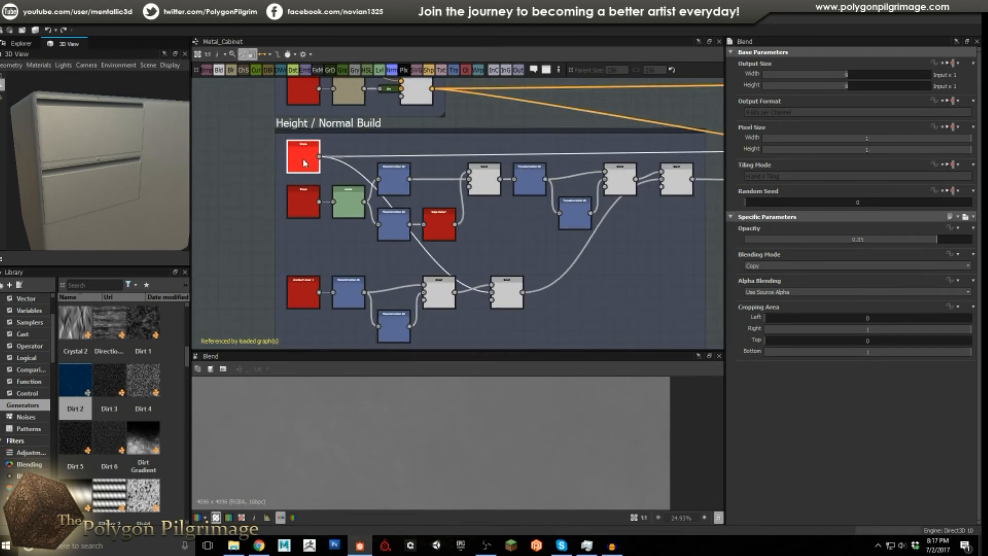
pyautogui.doubleClick(303, 159)
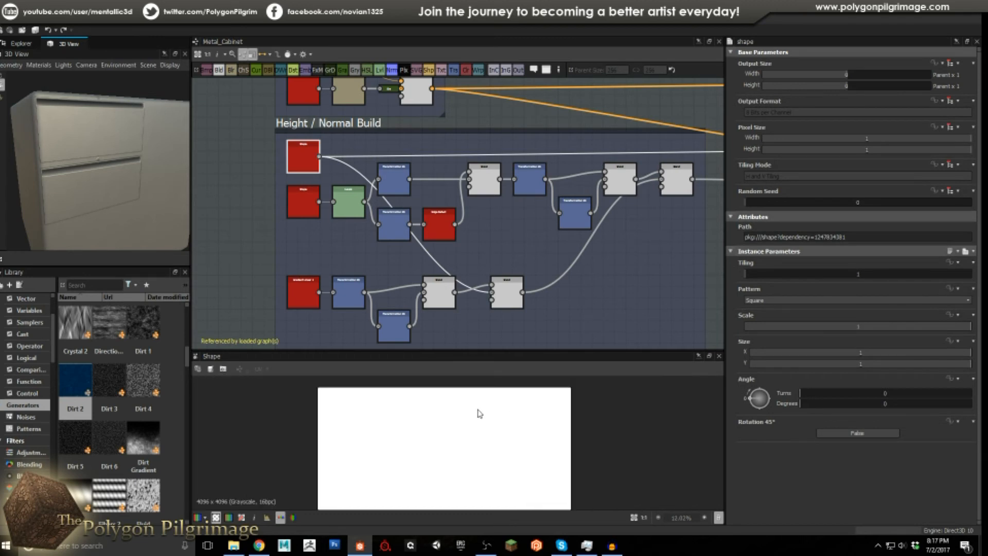
pyautogui.scroll(-3, 479, 414)
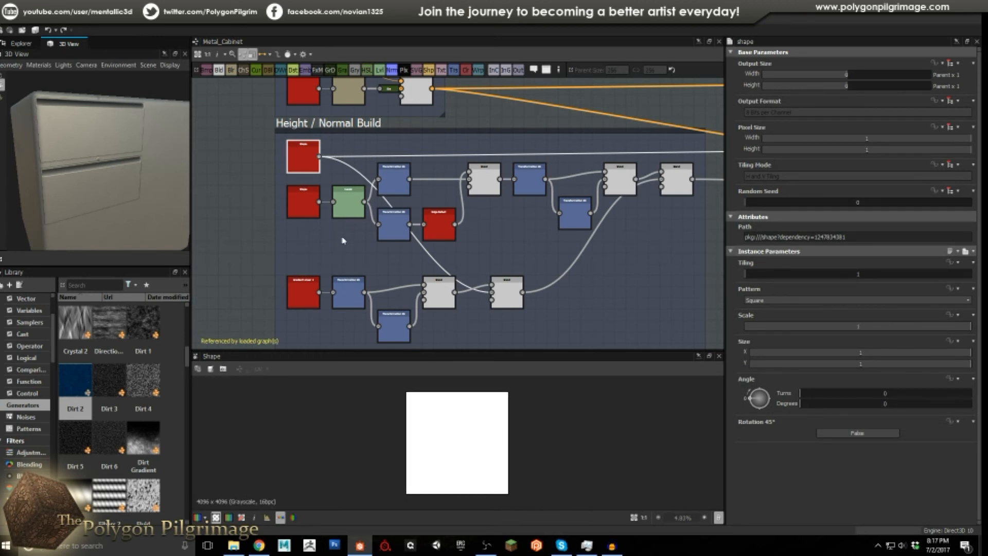
# Inspect the second Shape node's pattern settings and the Levels node, checking the corner of the shape in the preview
pyautogui.scroll(1, 371, 200)
pyautogui.scroll(1, 368, 201)
pyautogui.click(274, 204)
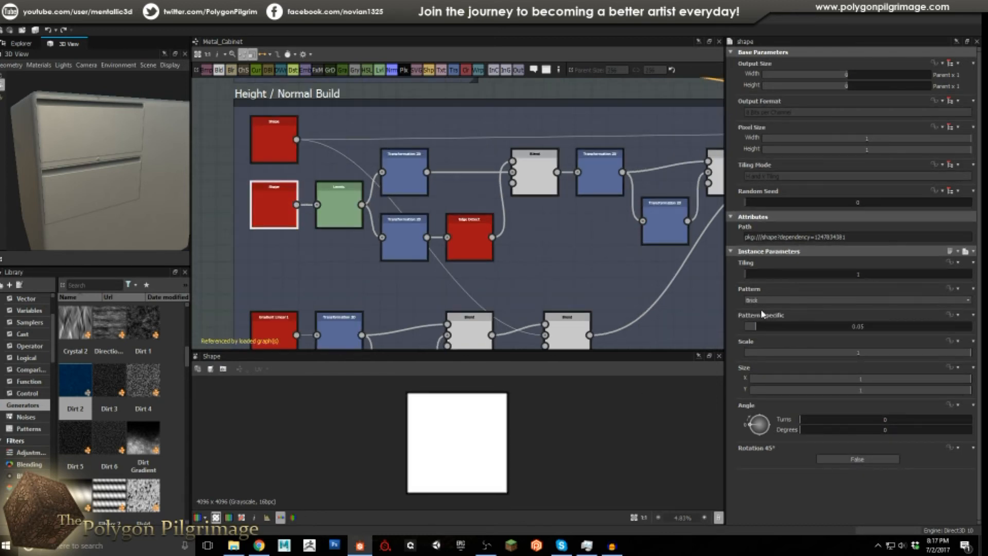
pyautogui.scroll(1, 324, 203)
pyautogui.click(330, 206)
pyautogui.scroll(3, 513, 397)
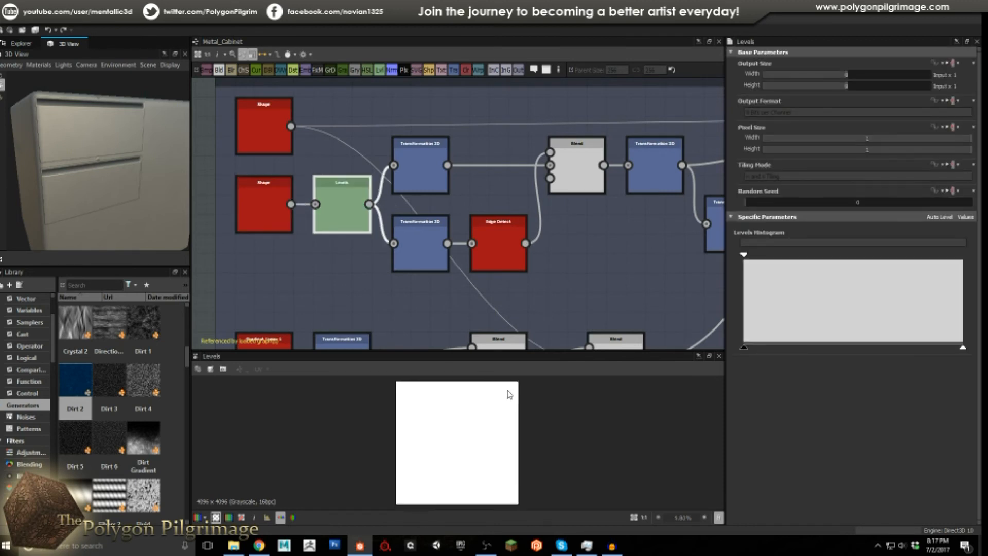
pyautogui.moveTo(520, 393); pyautogui.dragTo(519, 420, button='middle')
pyautogui.scroll(3, 518, 419)
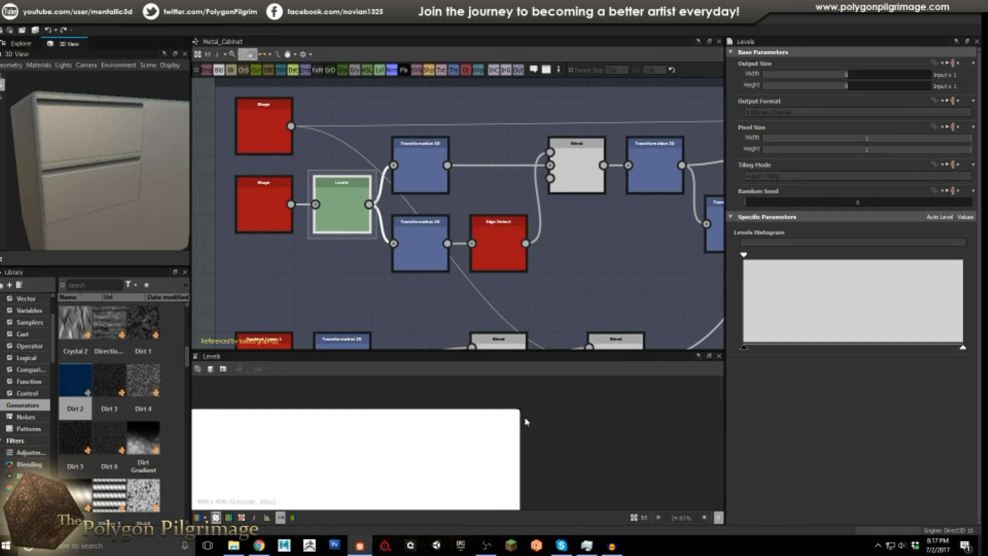
# Compare the two Transformation 2D nodes after Levels and examine the Edge Detect node's settings and corner output
pyautogui.click(421, 186)
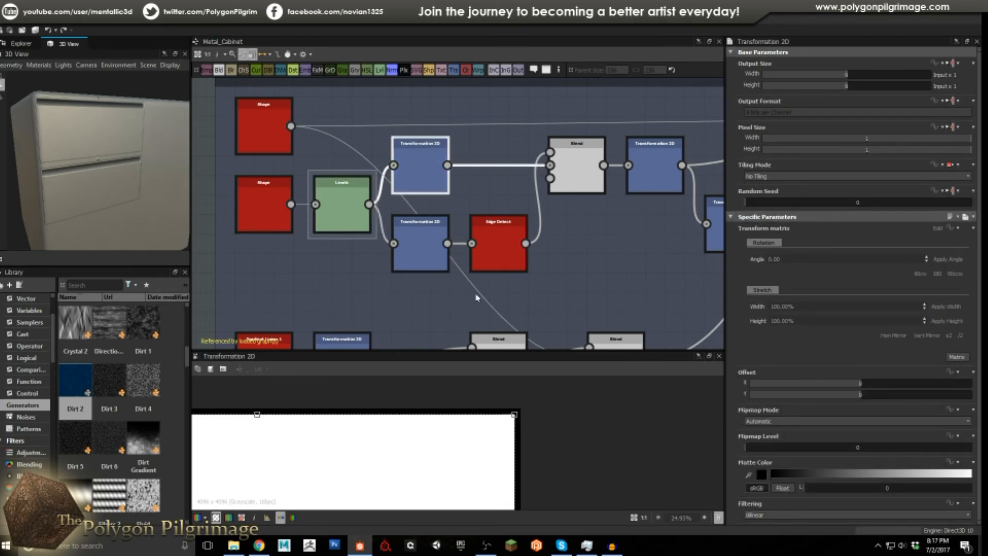
pyautogui.click(412, 245)
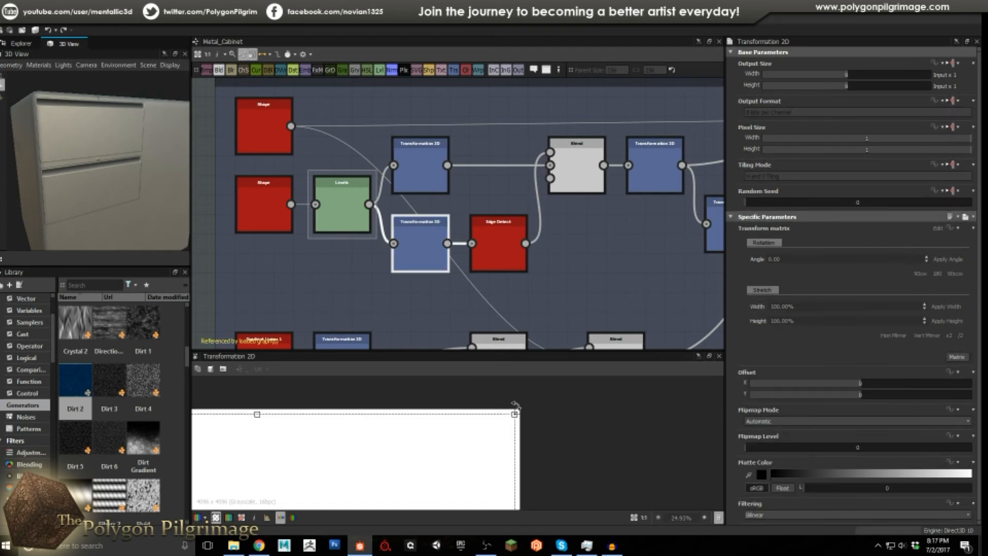
pyautogui.scroll(-4, 485, 441)
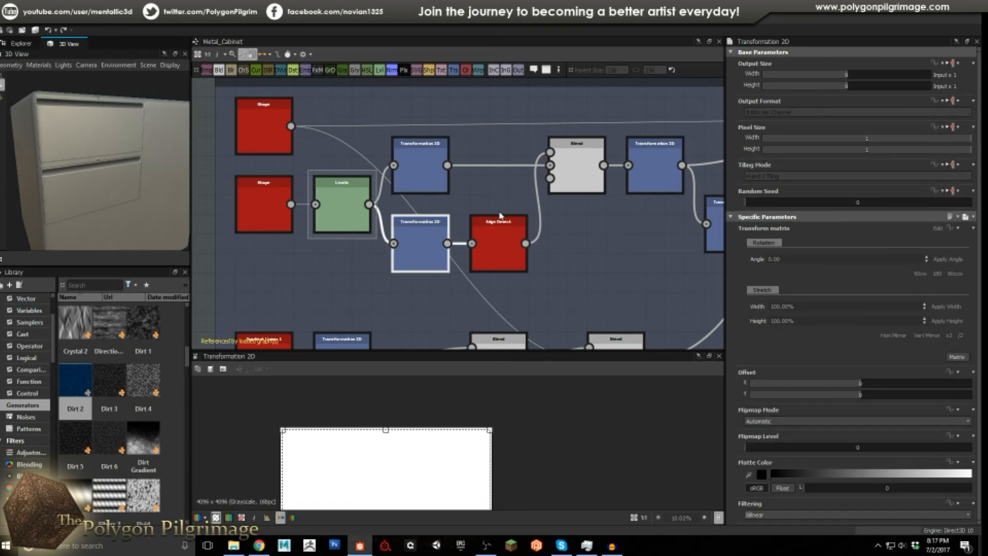
pyautogui.click(504, 241)
pyautogui.scroll(4, 489, 430)
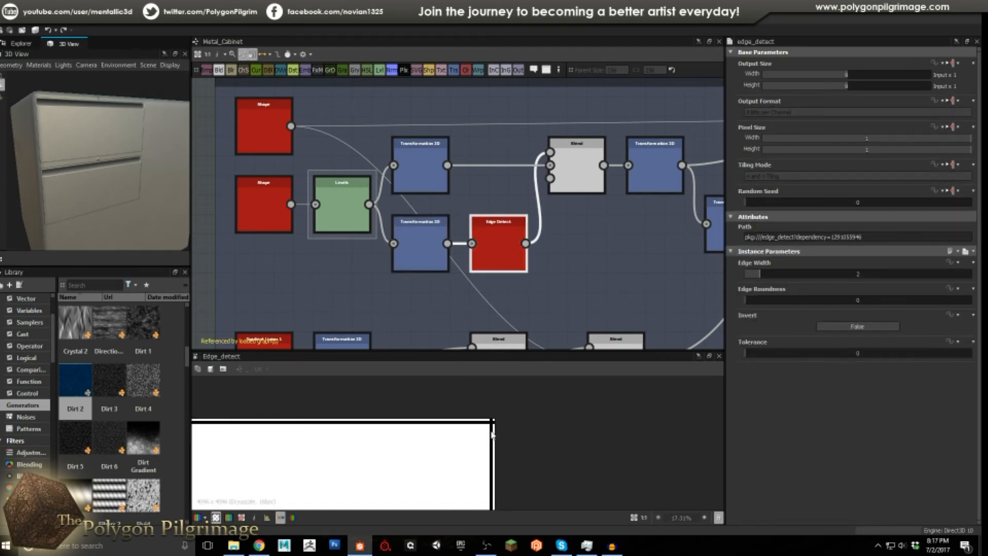
pyautogui.scroll(2, 491, 426)
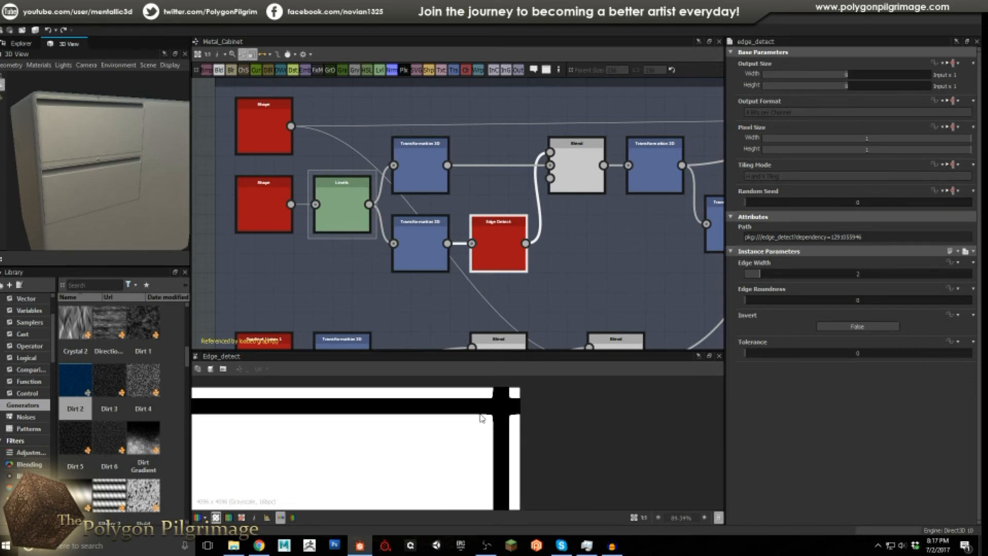
# Examine the Blend node combining the Edge Detect and Transformation 2D outputs, then compare its outline with the drawer edges in 3D
pyautogui.click(569, 180)
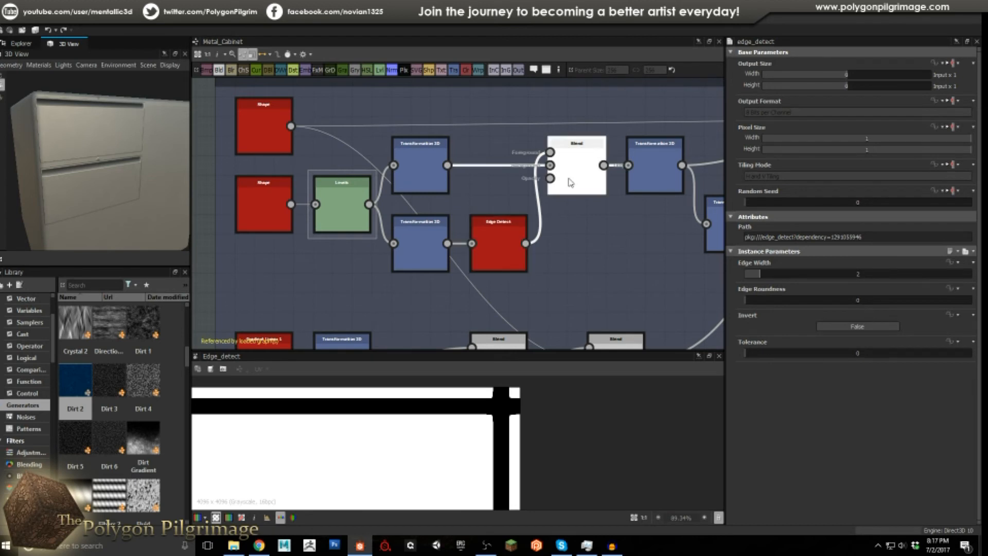
pyautogui.doubleClick(569, 183)
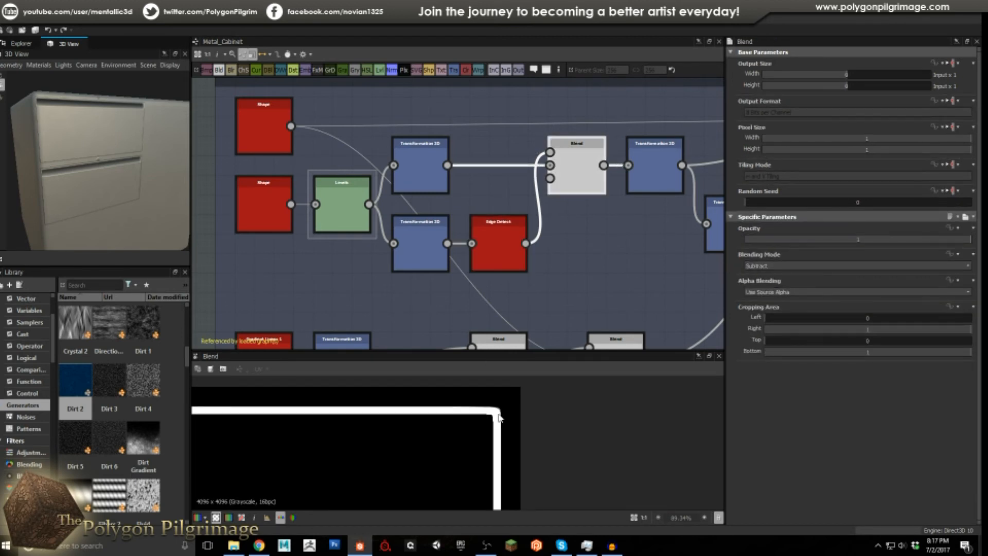
pyautogui.scroll(-2, 501, 418)
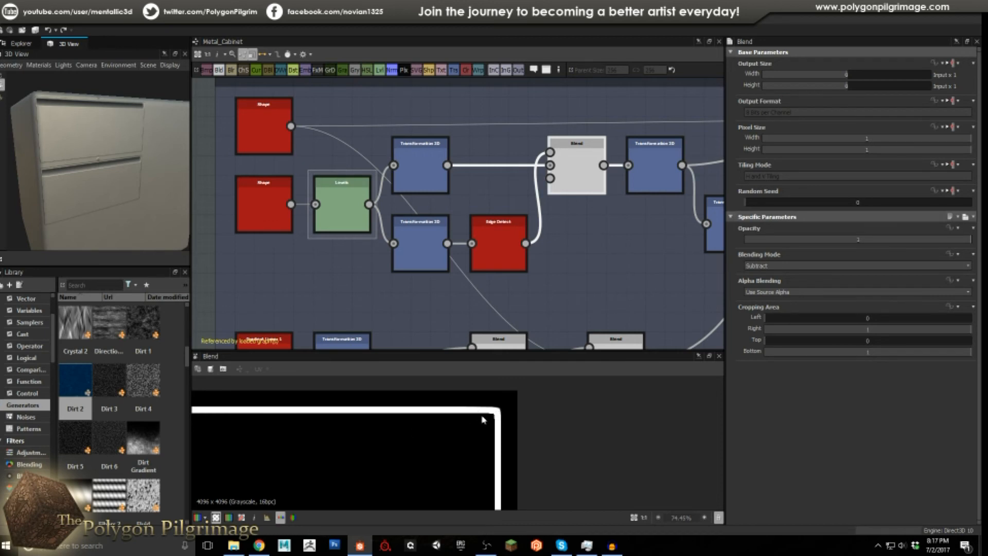
pyautogui.moveTo(121, 161); pyautogui.dragTo(111, 140)
pyautogui.scroll(3, 103, 137)
pyautogui.moveTo(97, 135); pyautogui.dragTo(124, 161, button='middle')
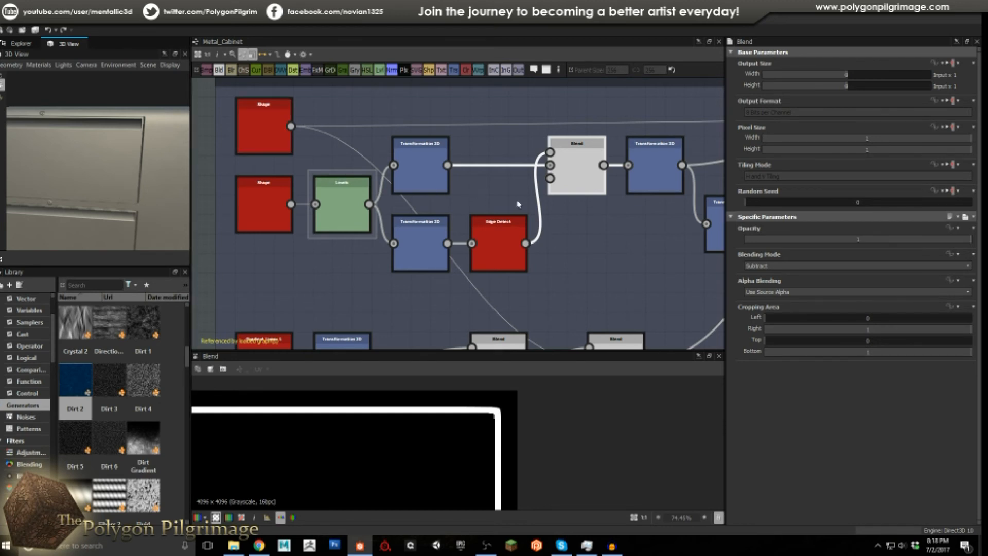
# Inspect the offset and preview of the Transformation 2D node that places the outline for the upper drawer
pyautogui.scroll(-4, 518, 204)
pyautogui.click(574, 177)
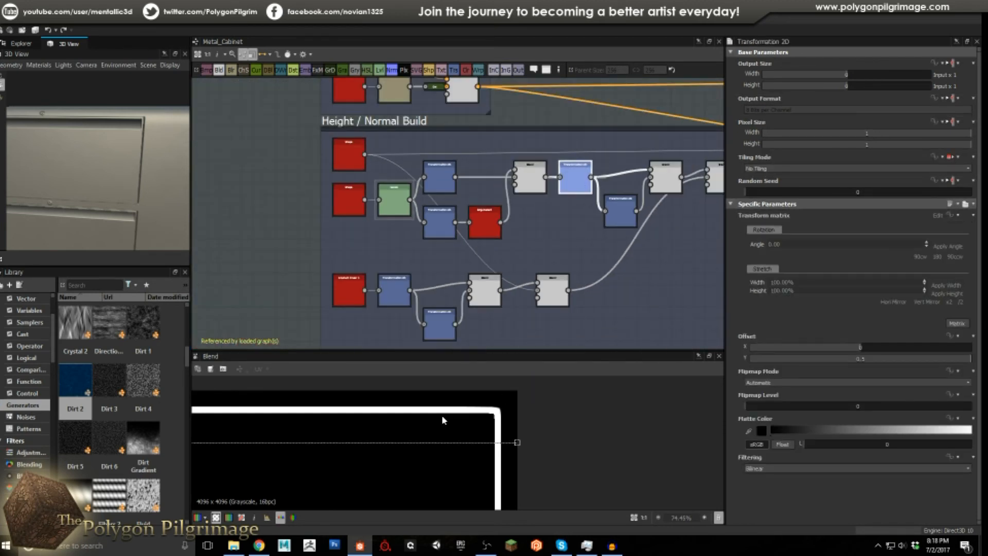
pyautogui.scroll(-8, 420, 420)
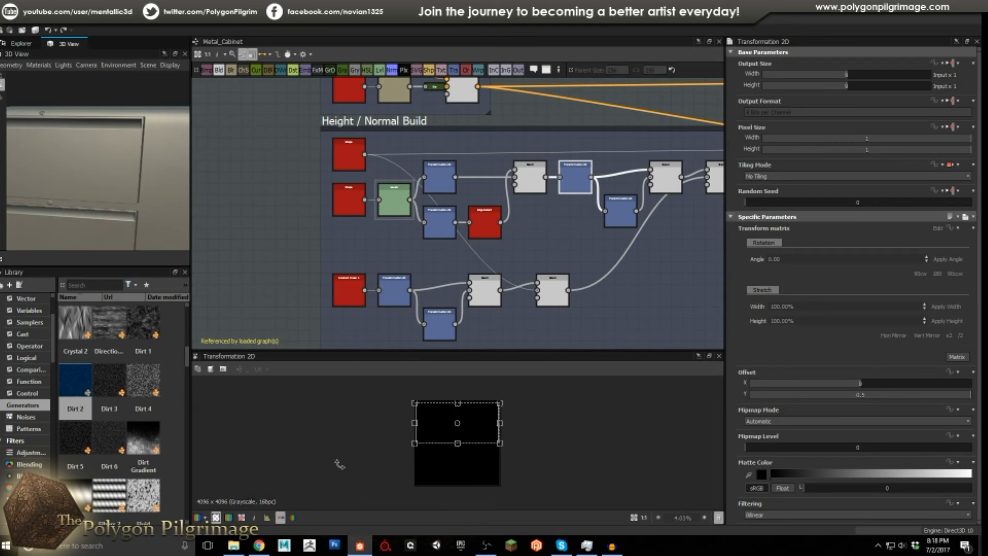
pyautogui.scroll(3, 463, 437)
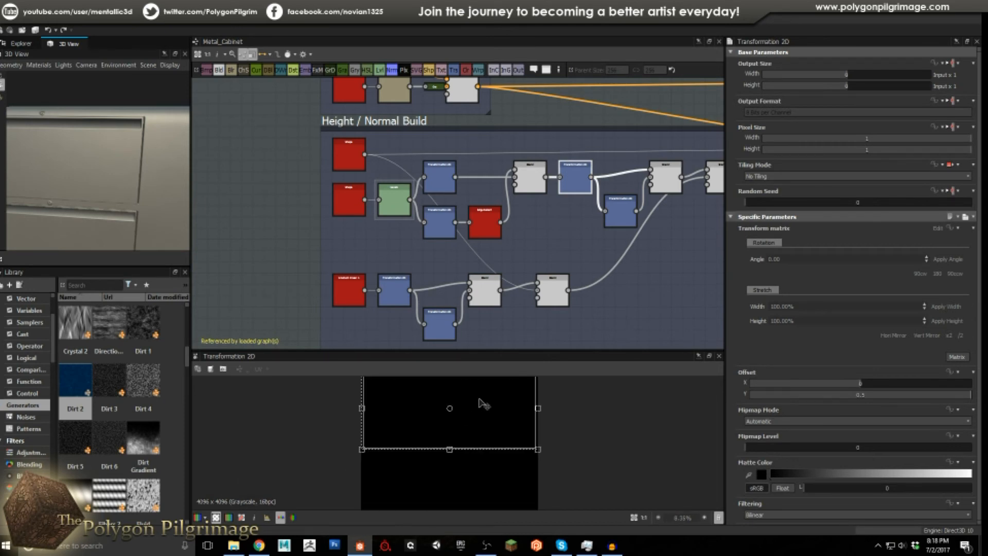
pyautogui.scroll(-1, 486, 423)
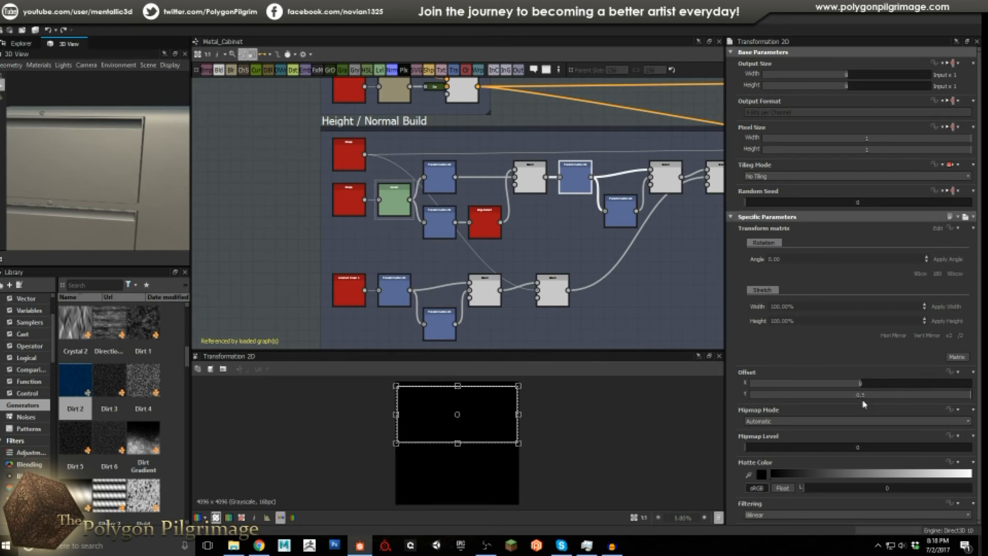
# Inspect the Transformation 2D node for the lower drawer outline and the Blend node that combines both outlines
pyautogui.moveTo(648, 263); pyautogui.dragTo(556, 249, button='middle')
pyautogui.scroll(2, 555, 249)
pyautogui.click(625, 187)
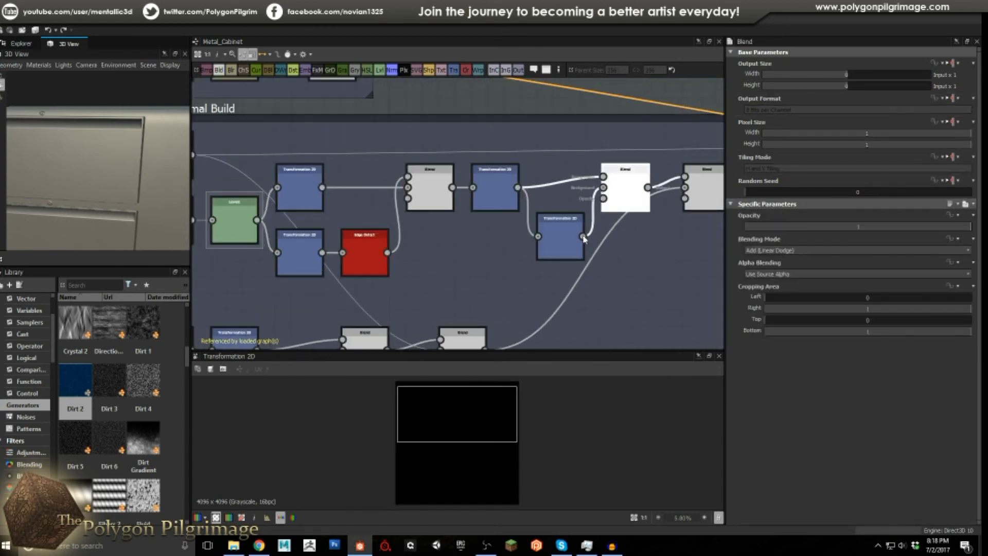
pyautogui.click(568, 238)
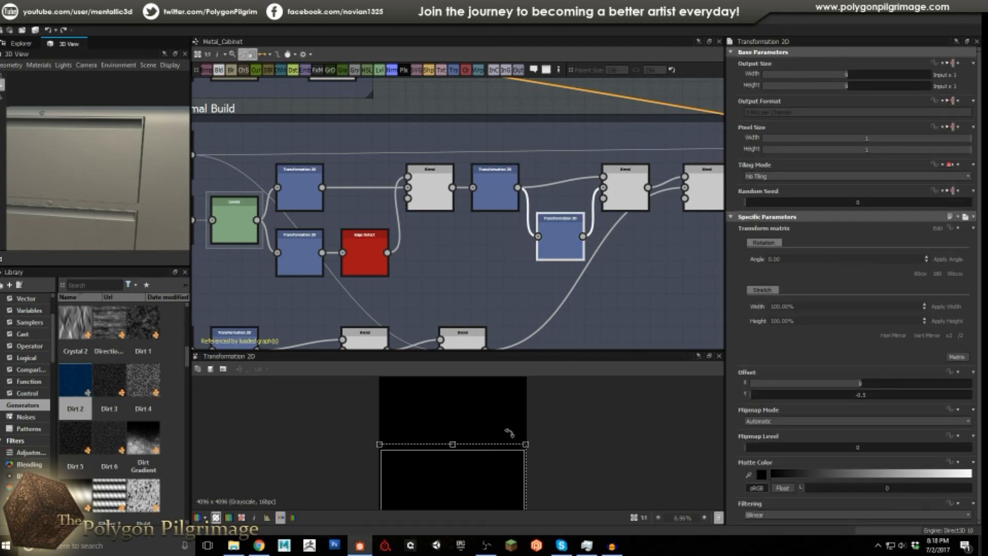
pyautogui.click(620, 195)
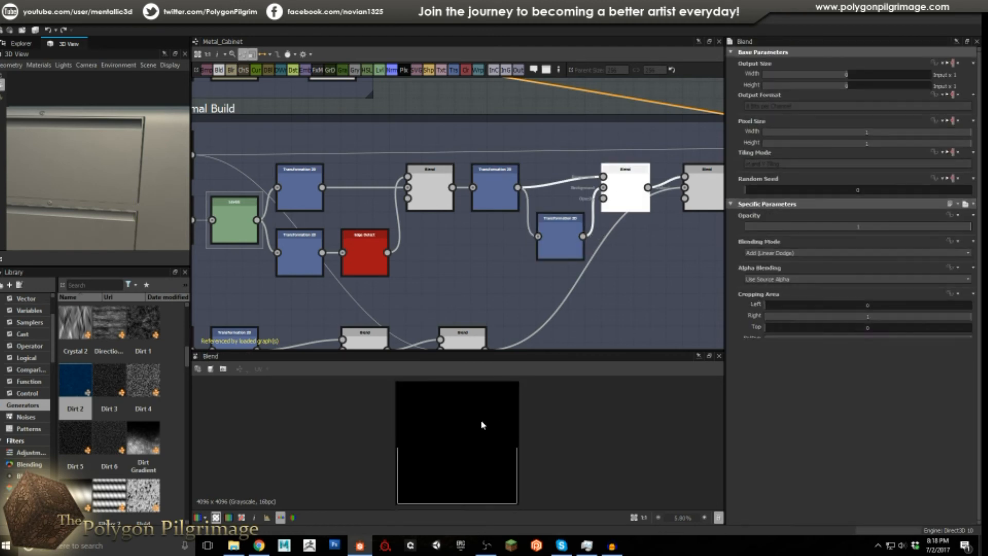
pyautogui.scroll(2, 484, 448)
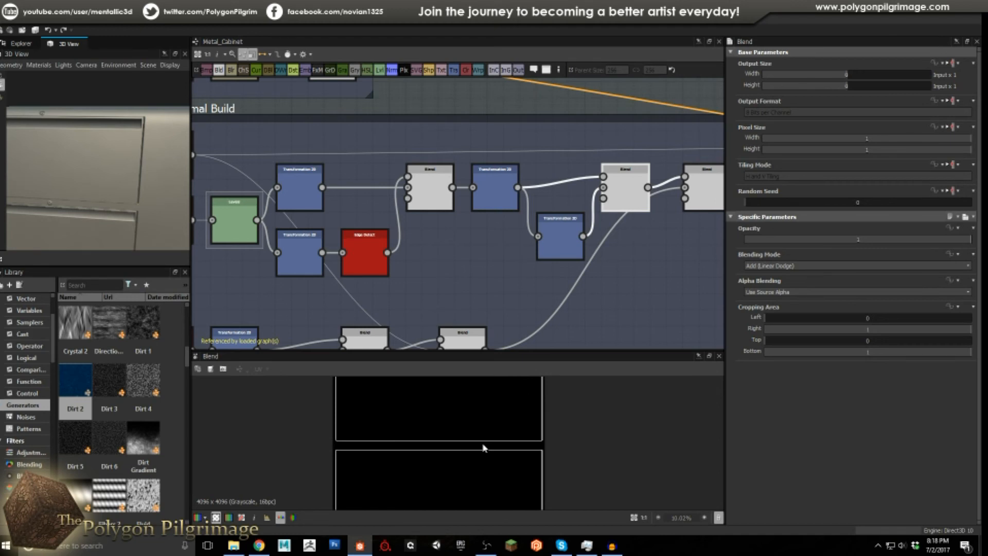
pyautogui.scroll(-2, 484, 446)
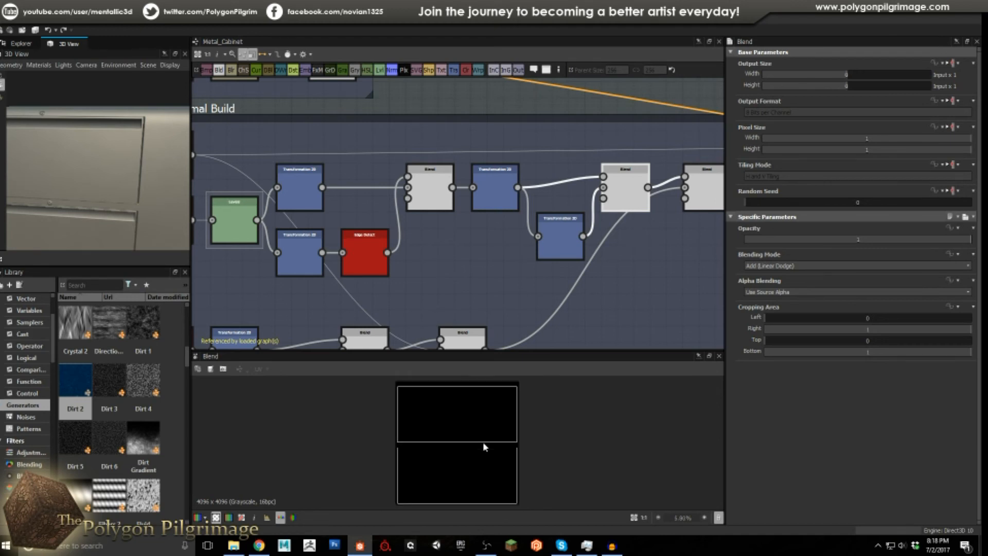
# Inspect the last Blend node of the Height / Normal Build group and its drawer height preview
pyautogui.moveTo(609, 292); pyautogui.dragTo(520, 241, button='middle')
pyautogui.click(612, 201)
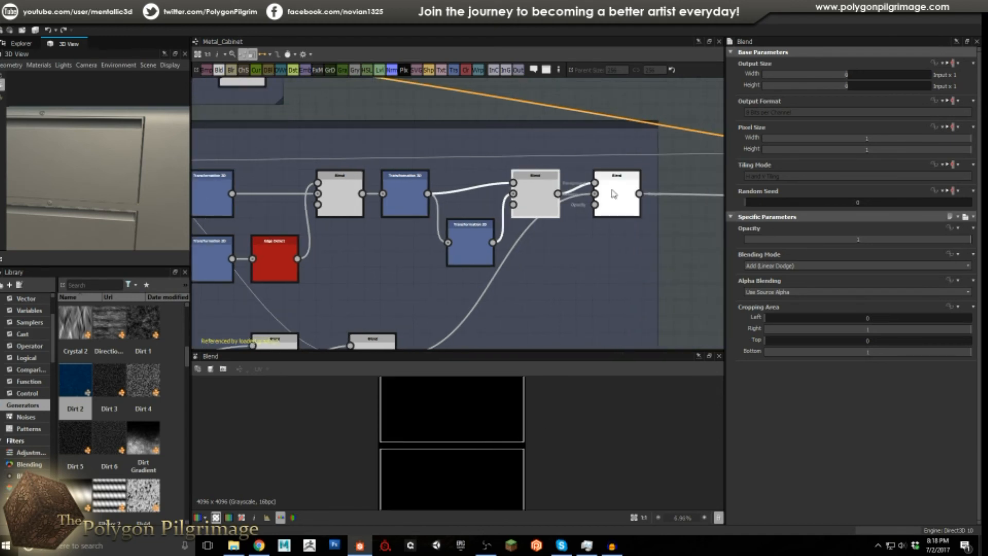
pyautogui.scroll(-1, 507, 422)
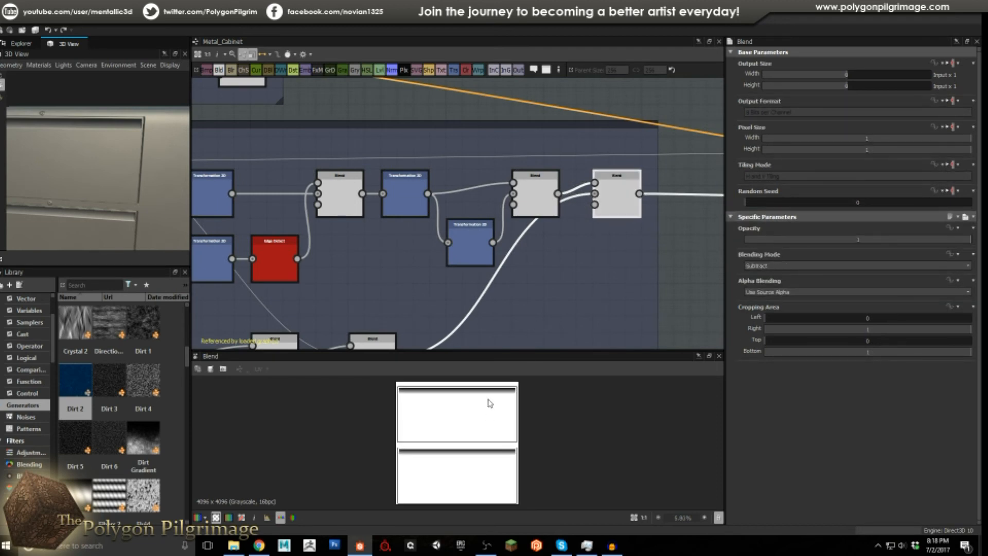
# Inspect the Gradient Linear 1 node, the Transformation 2D node scaling it into a strip, and the Blend node combining the strips
pyautogui.moveTo(437, 280); pyautogui.dragTo(600, 204, button='middle')
pyautogui.moveTo(479, 216)
pyautogui.mouseDown(button='middle')
pyautogui.moveTo(601, 176)
pyautogui.moveTo(517, 199)
pyautogui.mouseUp(button='middle')
pyautogui.doubleClick(314, 248)
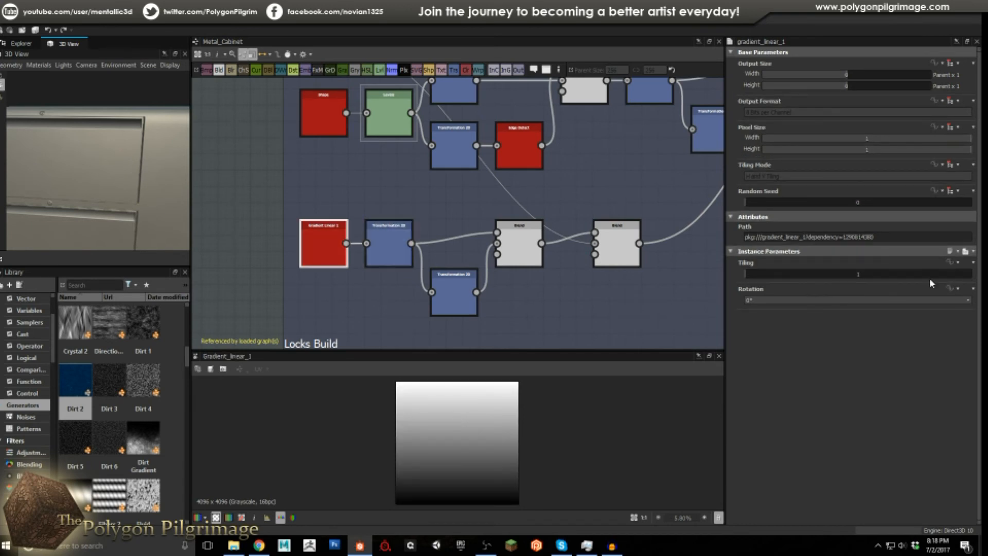
pyautogui.click(388, 242)
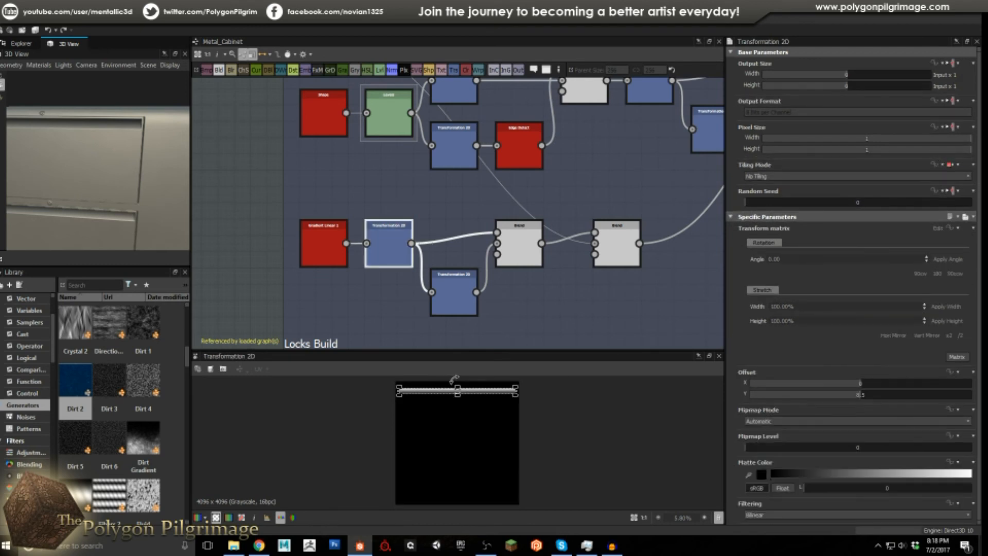
pyautogui.scroll(6, 458, 383)
pyautogui.scroll(2, 474, 414)
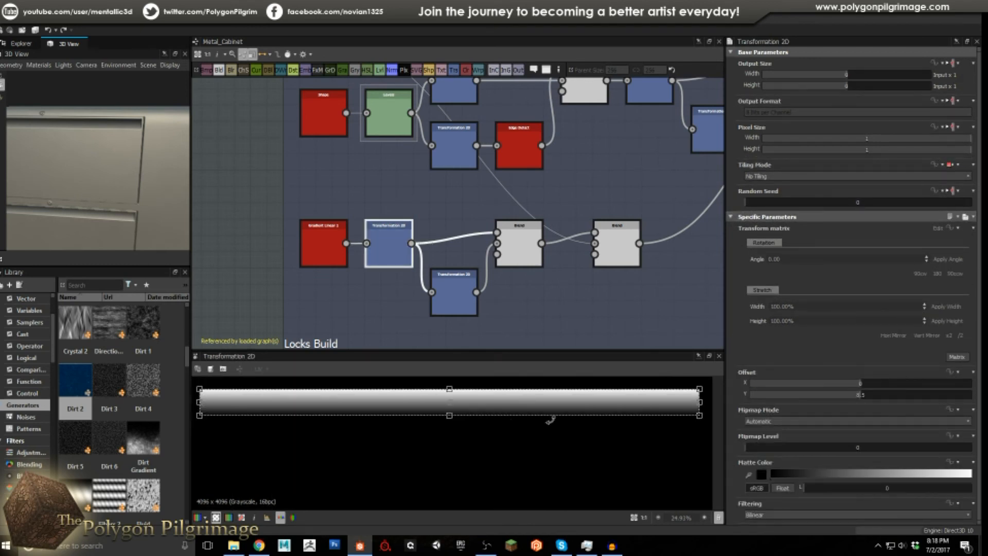
pyautogui.scroll(-2, 476, 409)
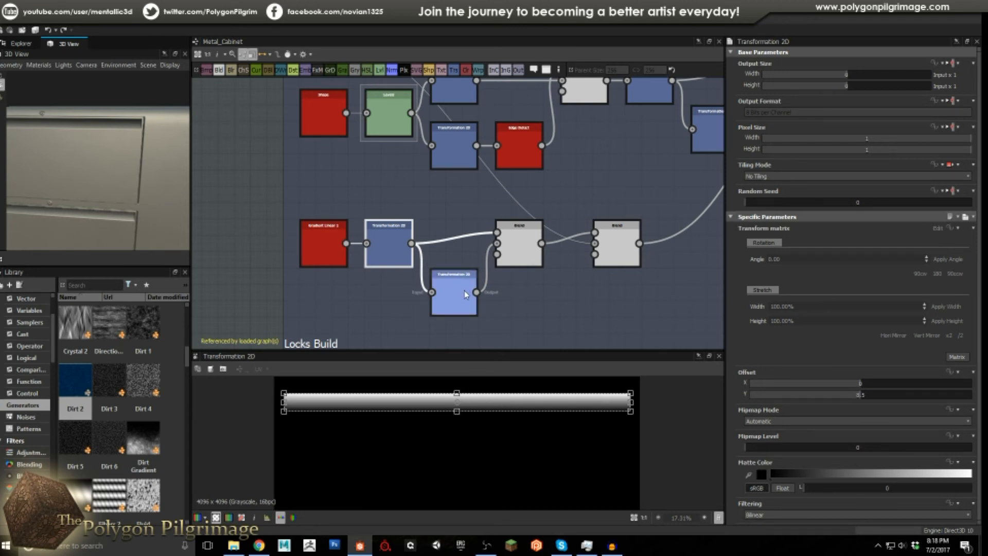
pyautogui.click(518, 242)
pyautogui.doubleClick(518, 242)
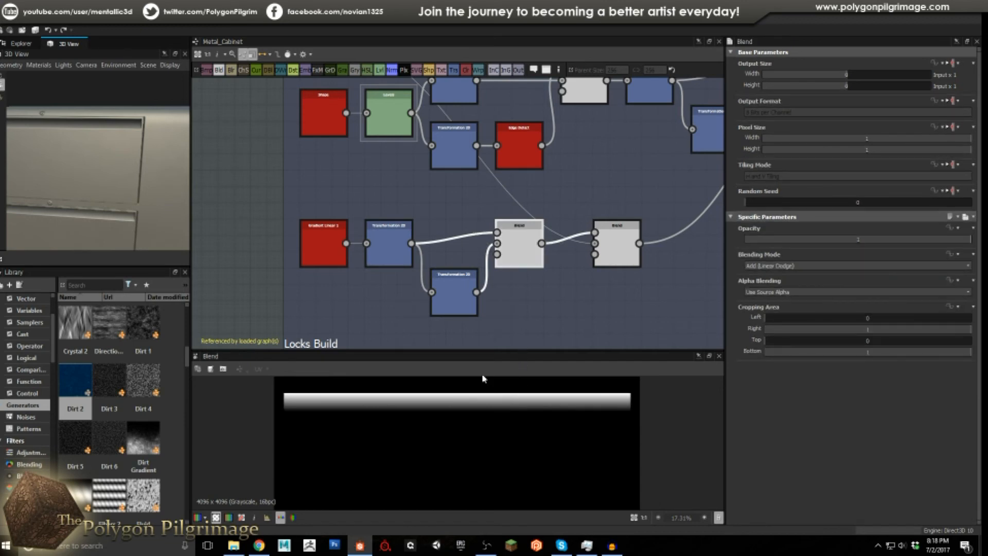
# Inspect the nodes that duplicate the gradient strip lower down and the Subtract Blend that cuts both strips from the base shape
pyautogui.click(454, 297)
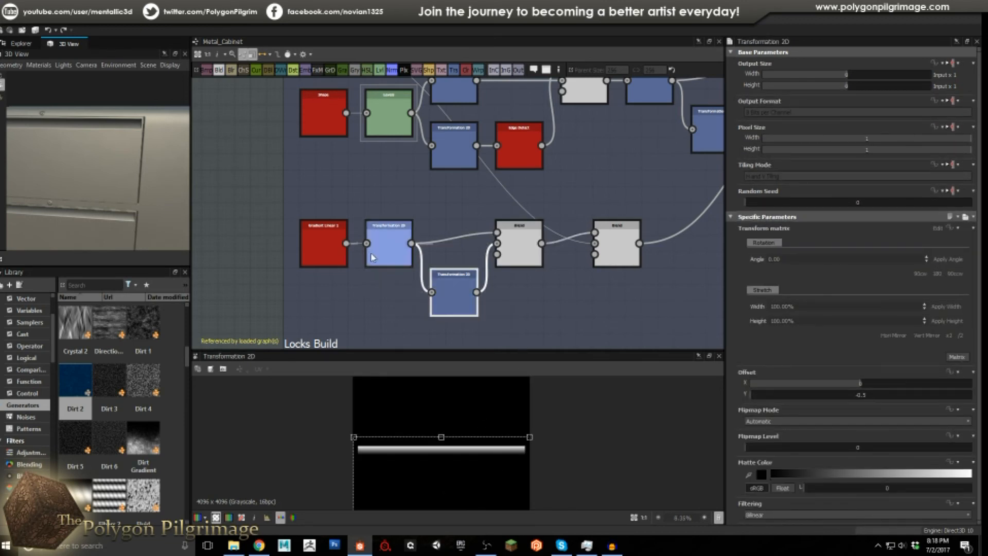
pyautogui.click(518, 247)
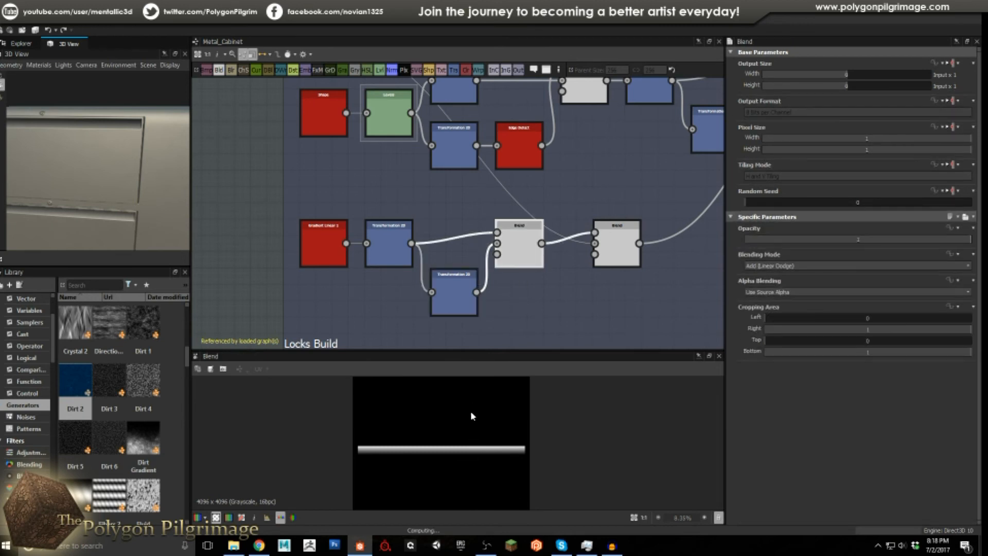
pyautogui.click(624, 259)
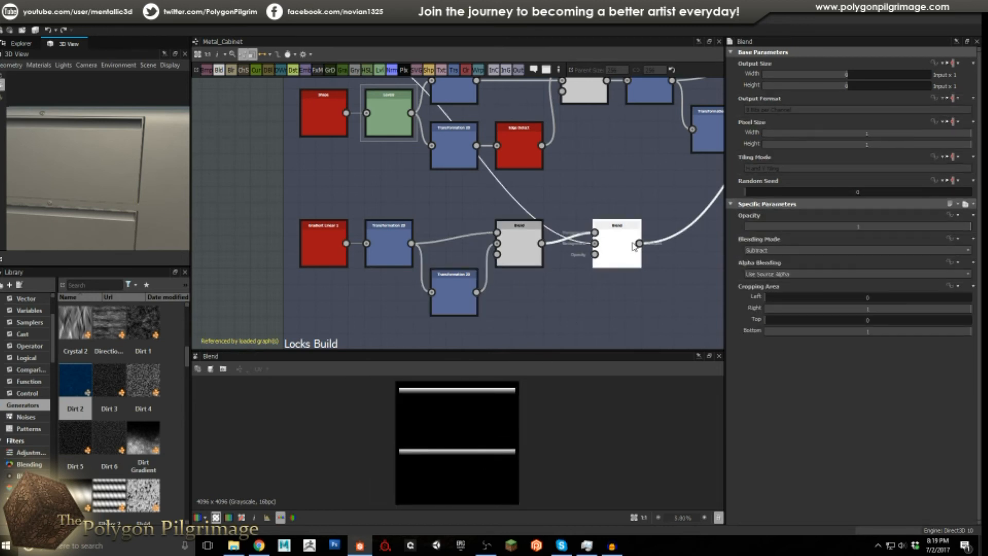
pyautogui.moveTo(437, 184); pyautogui.dragTo(439, 266, button='middle')
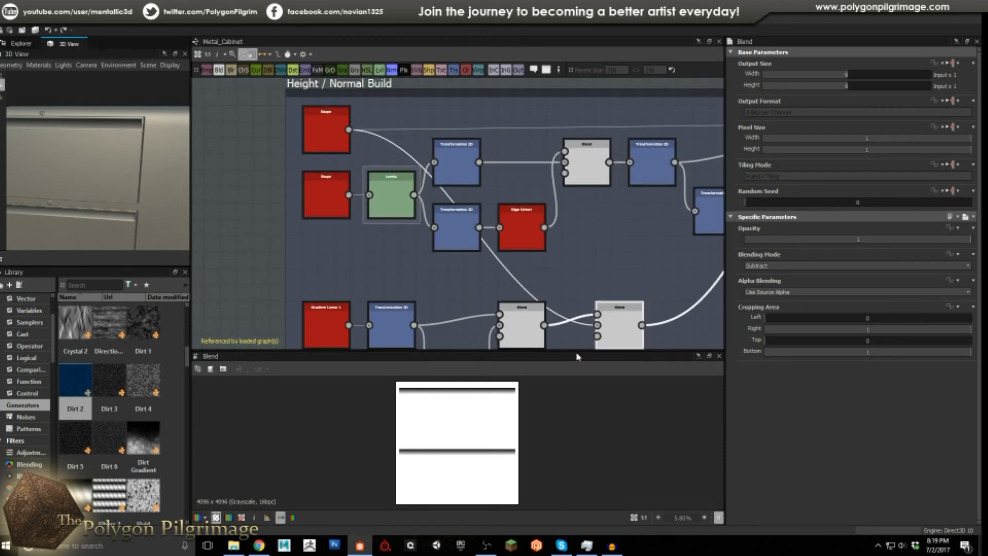
pyautogui.scroll(2, 623, 323)
pyautogui.scroll(4, 502, 412)
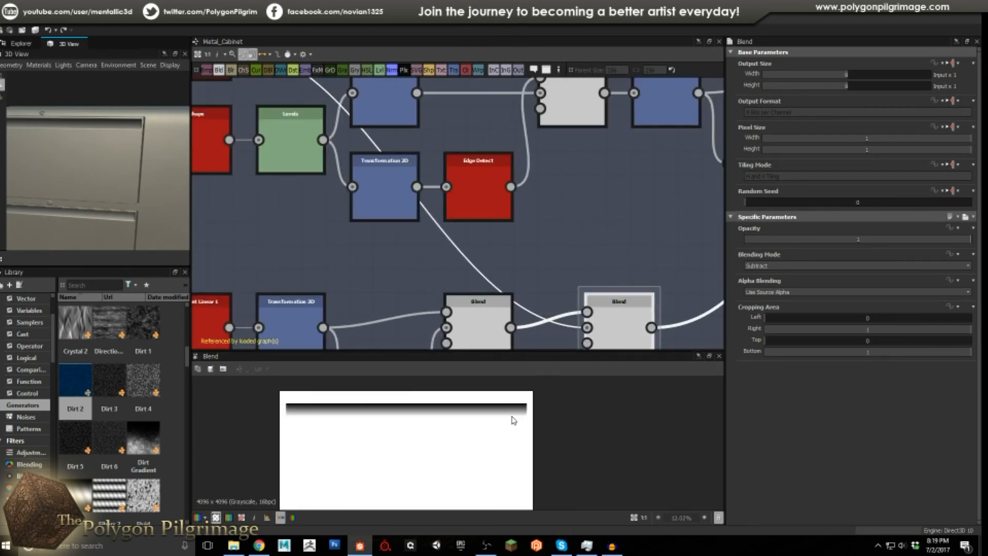
pyautogui.scroll(1, 515, 418)
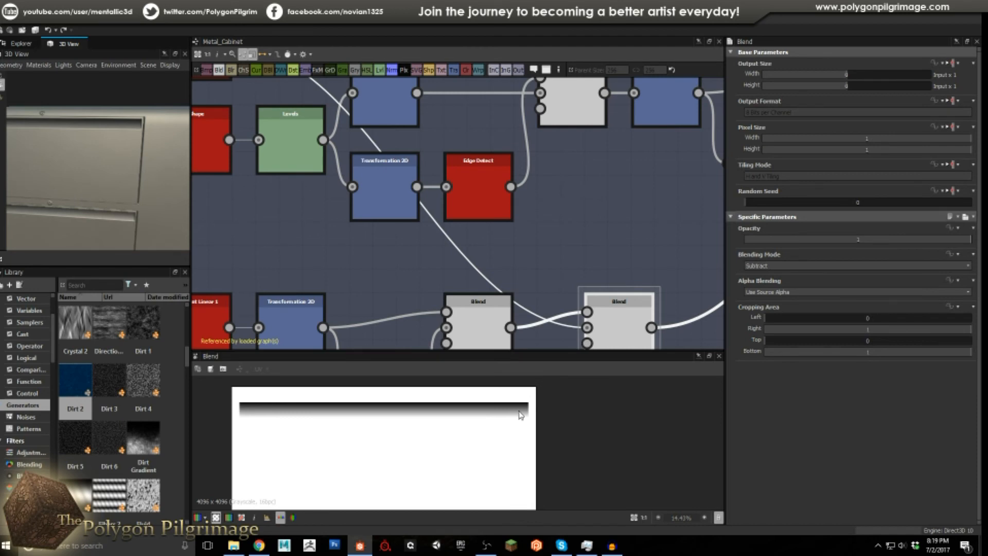
pyautogui.scroll(2, 530, 409)
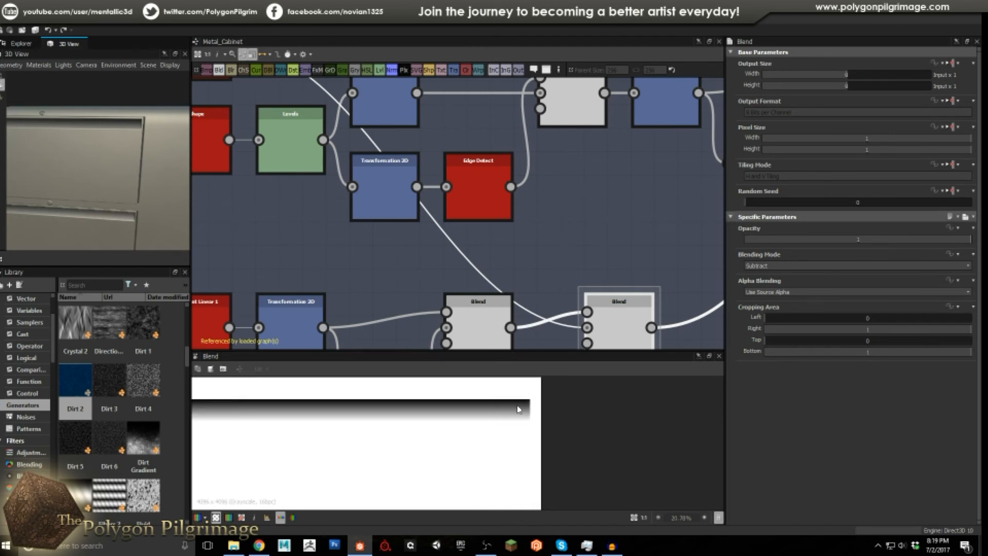
pyautogui.scroll(-6, 520, 416)
pyautogui.scroll(3, 478, 462)
pyautogui.scroll(-2, 481, 442)
pyautogui.scroll(-4, 480, 223)
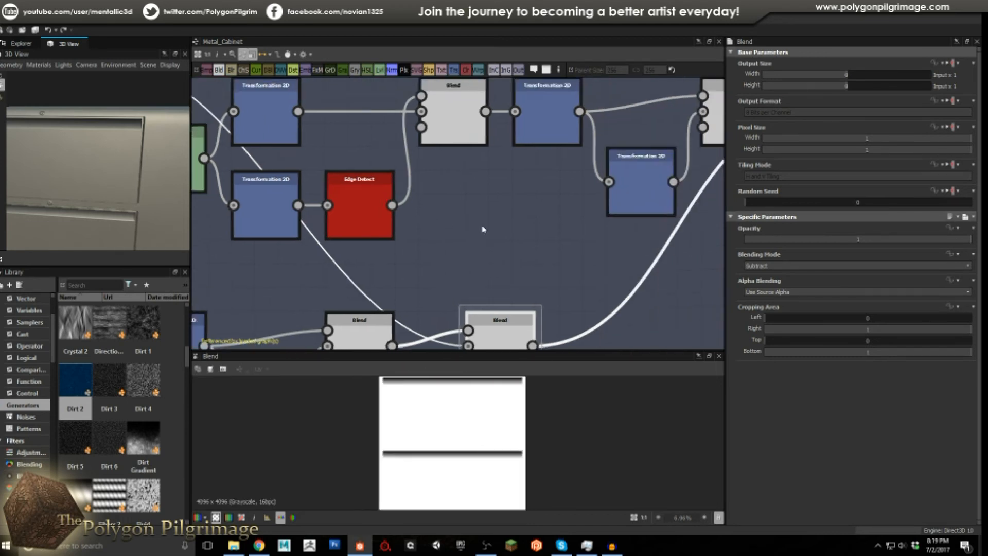
# Inspect the final Subtract Blend combining the drawer outlines with the gradient strips, checking the strip and border details in its preview
pyautogui.scroll(5, 550, 203)
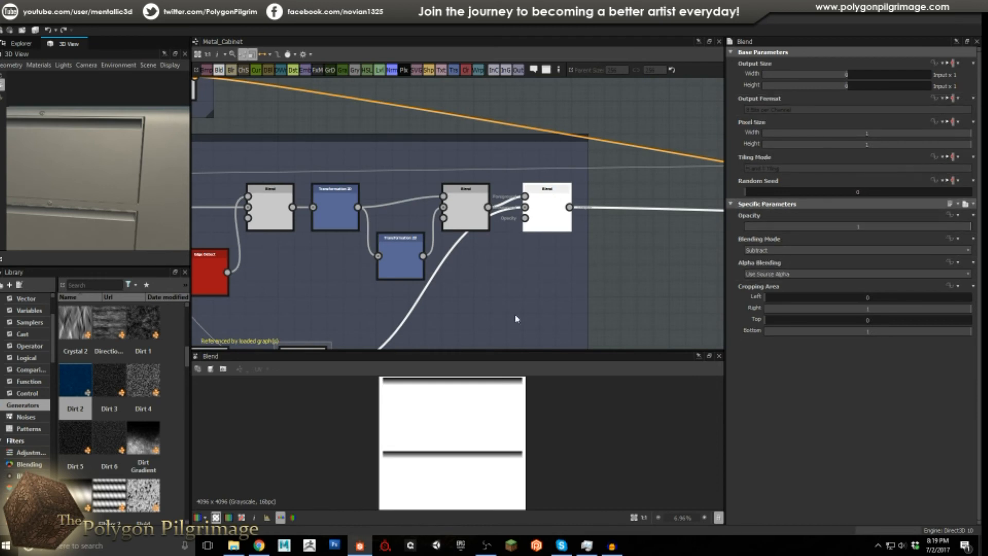
pyautogui.scroll(6, 517, 417)
pyautogui.scroll(5, 526, 460)
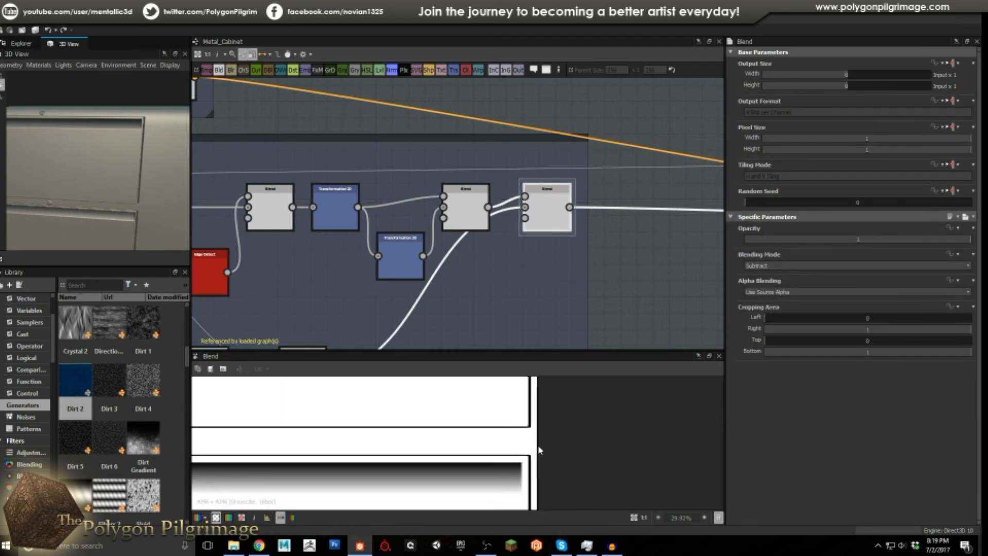
pyautogui.scroll(-7, 537, 428)
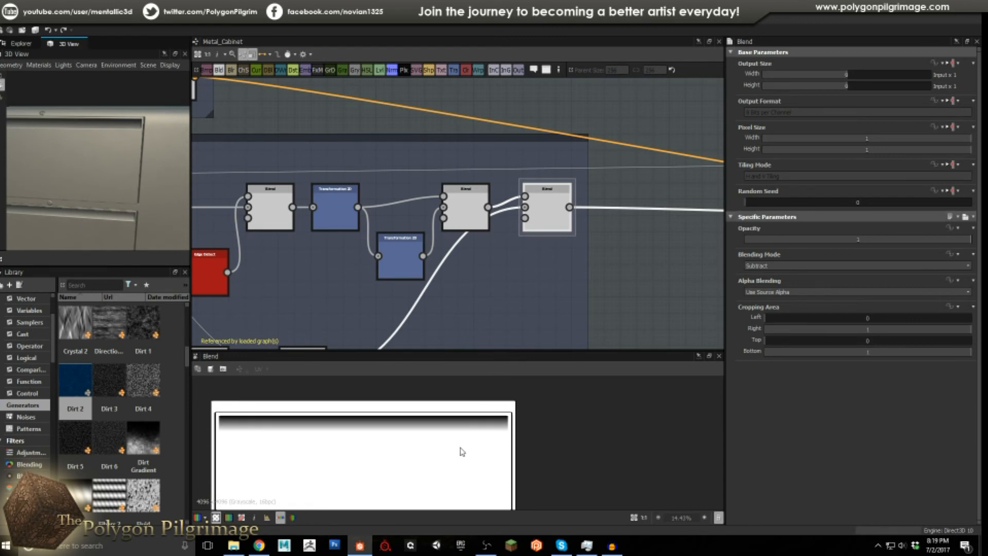
pyautogui.scroll(-5, 462, 451)
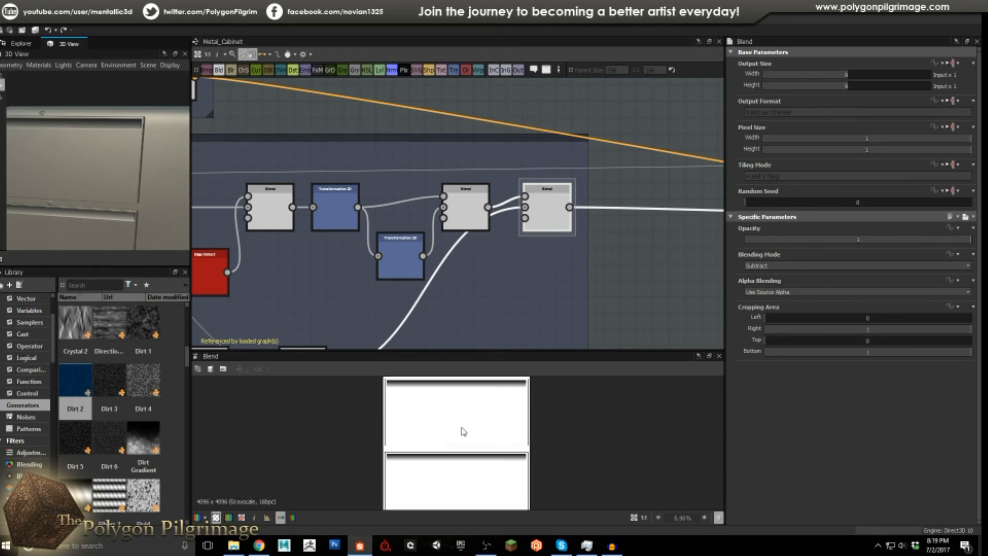
# Inspect the Paraboloid Shape node that starts the Locks Build group and the two Levels nodes that brighten it
pyautogui.scroll(-6, 555, 244)
pyautogui.moveTo(567, 330); pyautogui.dragTo(503, 252, button='middle')
pyautogui.scroll(8, 286, 235)
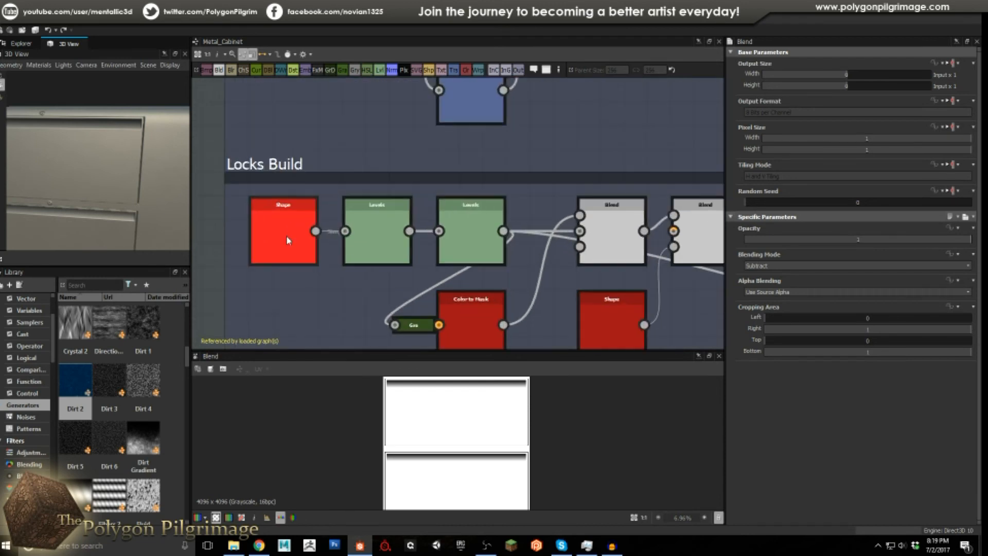
pyautogui.doubleClick(286, 235)
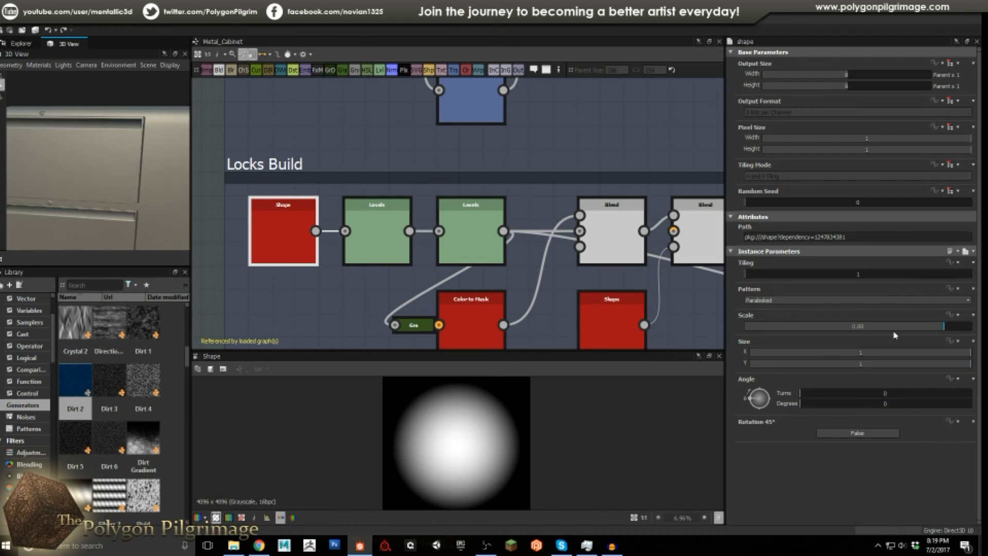
pyautogui.doubleClick(375, 246)
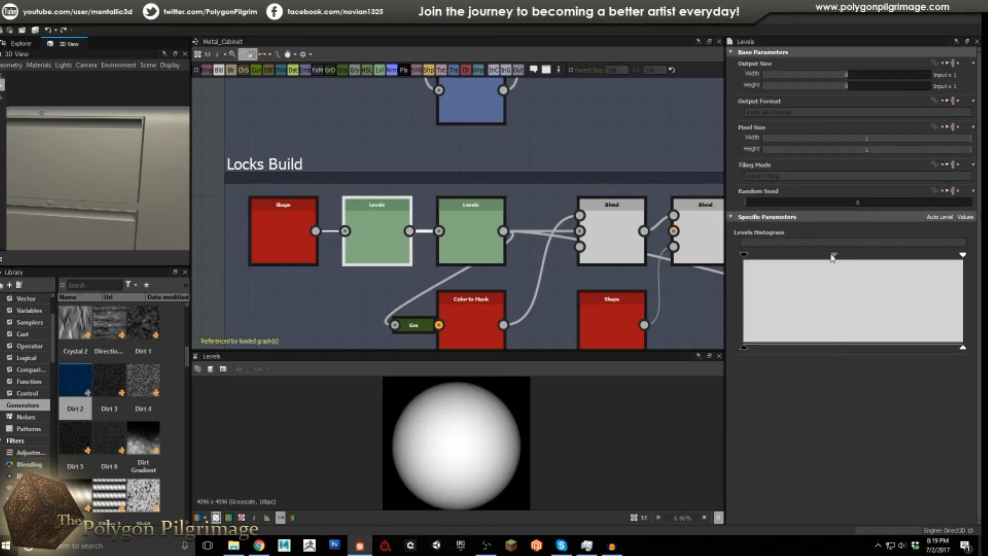
pyautogui.scroll(1, 478, 438)
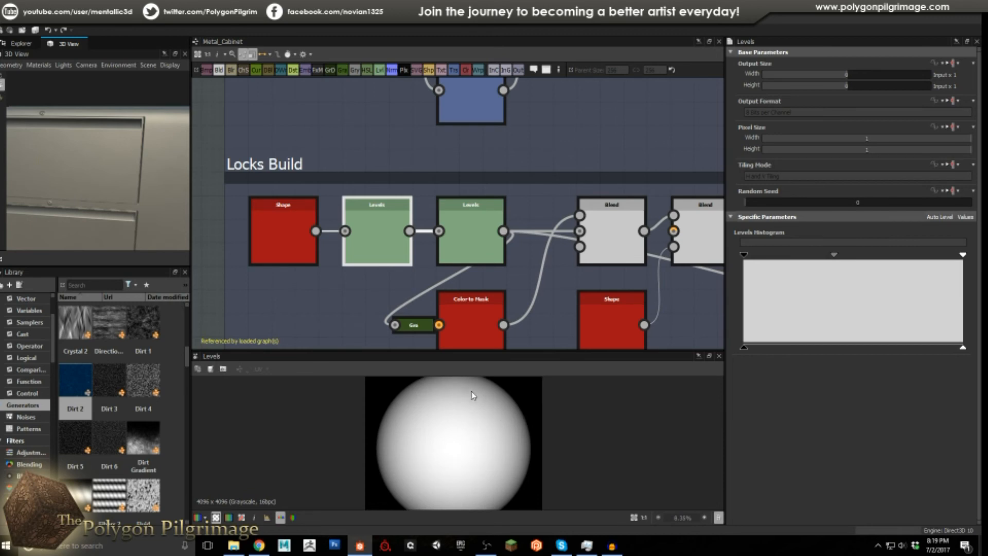
pyautogui.doubleClick(468, 253)
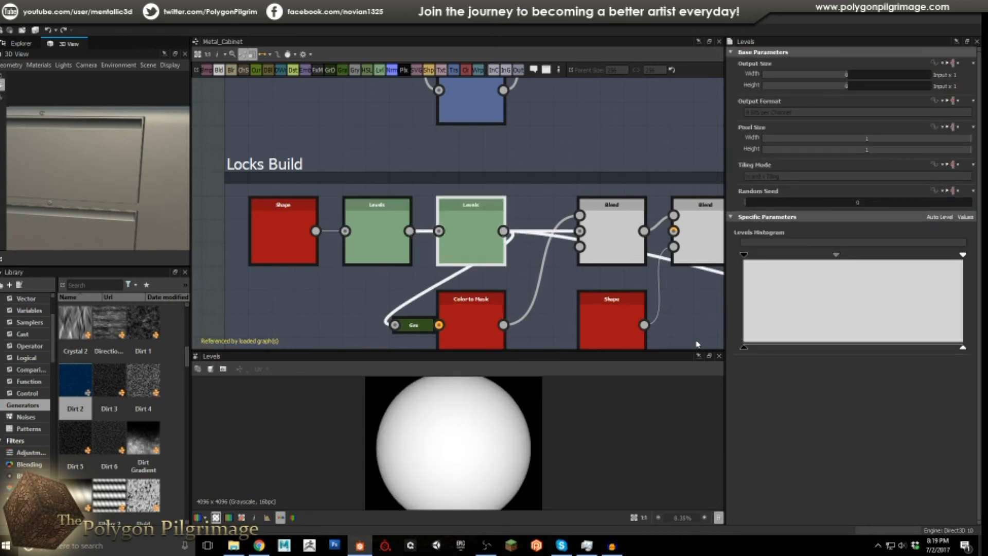
# Inspect the Color to Mask node of the Locks Build group and the Blend node that overlays its mask on the sphere
pyautogui.moveTo(504, 281); pyautogui.dragTo(502, 242, button='middle')
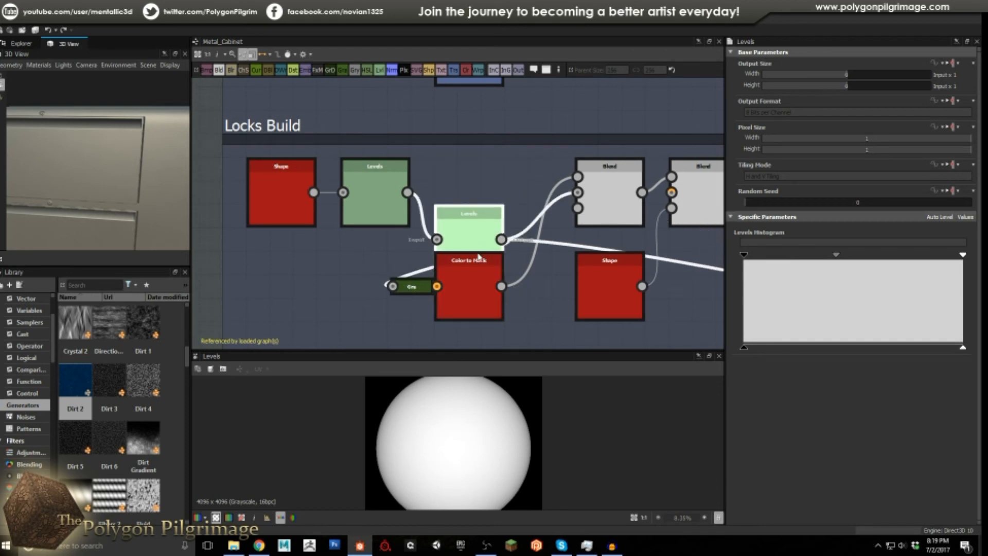
pyautogui.click(463, 280)
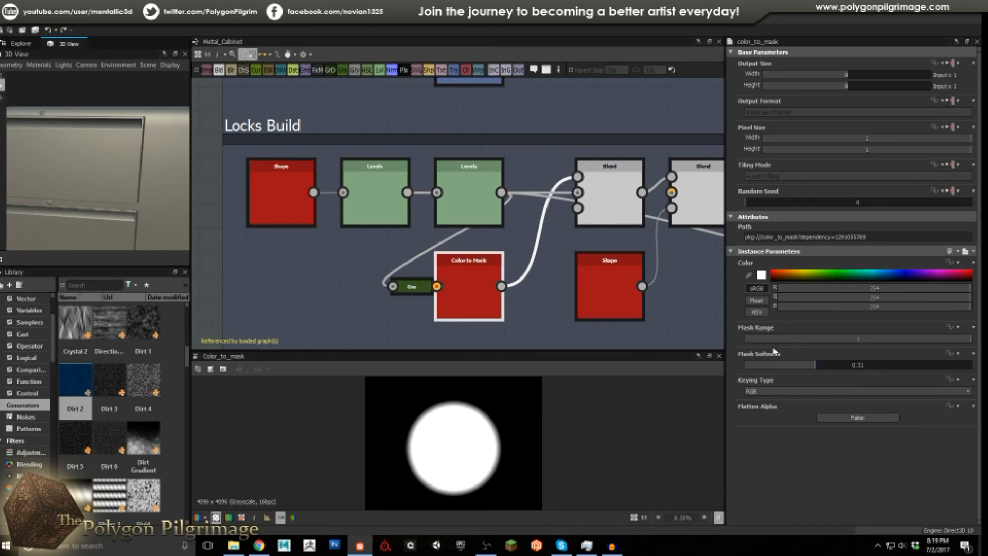
pyautogui.scroll(2, 483, 423)
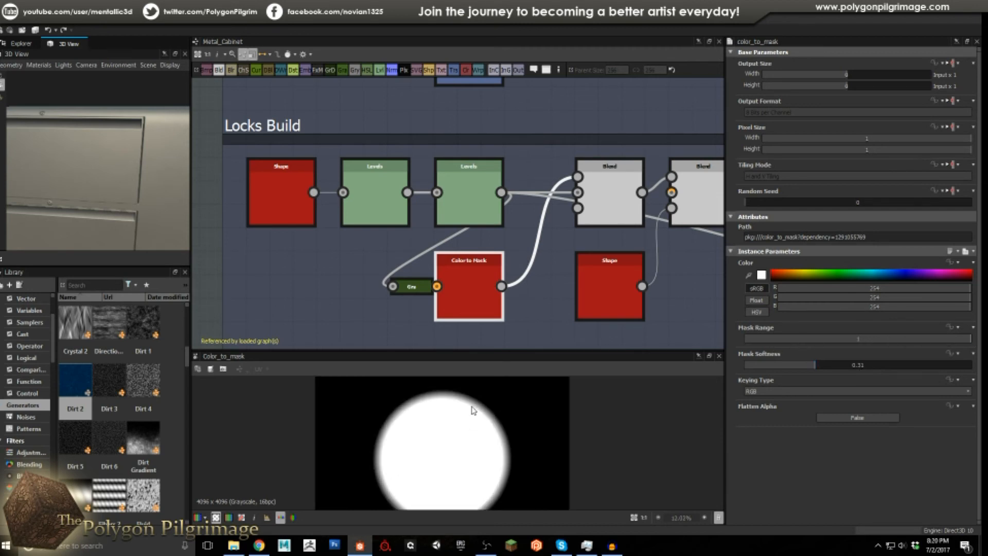
pyautogui.doubleClick(595, 203)
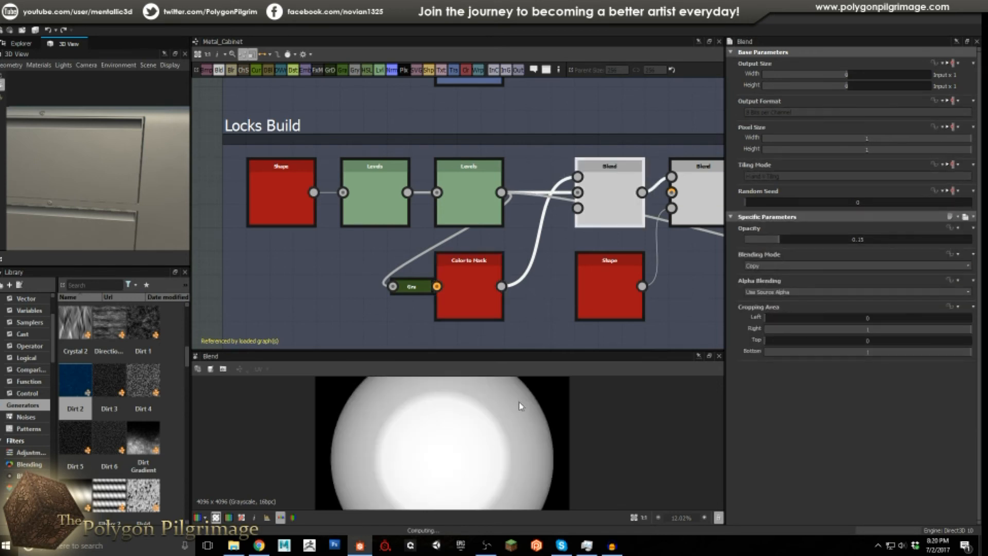
pyautogui.scroll(1, 478, 433)
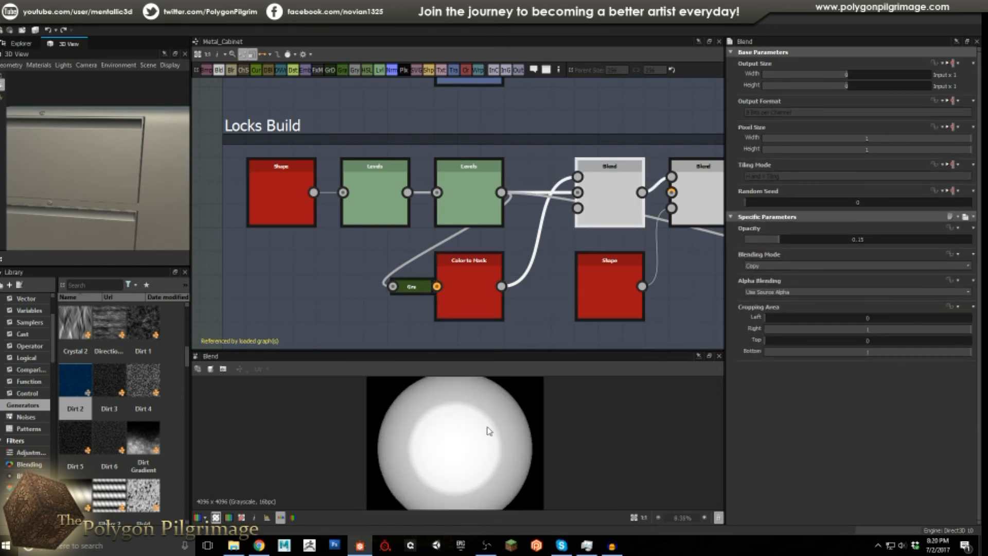
pyautogui.scroll(1, 489, 431)
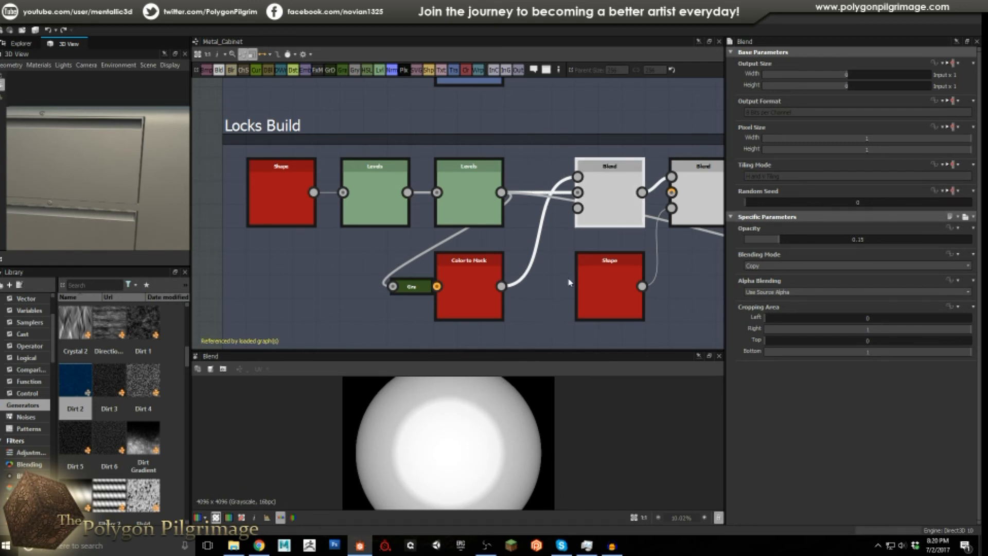
# Inspect the Disc Shape node and the Blend node that uses it as an opacity mask to trim the lock's edge
pyautogui.moveTo(569, 282); pyautogui.dragTo(449, 303, button='middle')
pyautogui.click(509, 312)
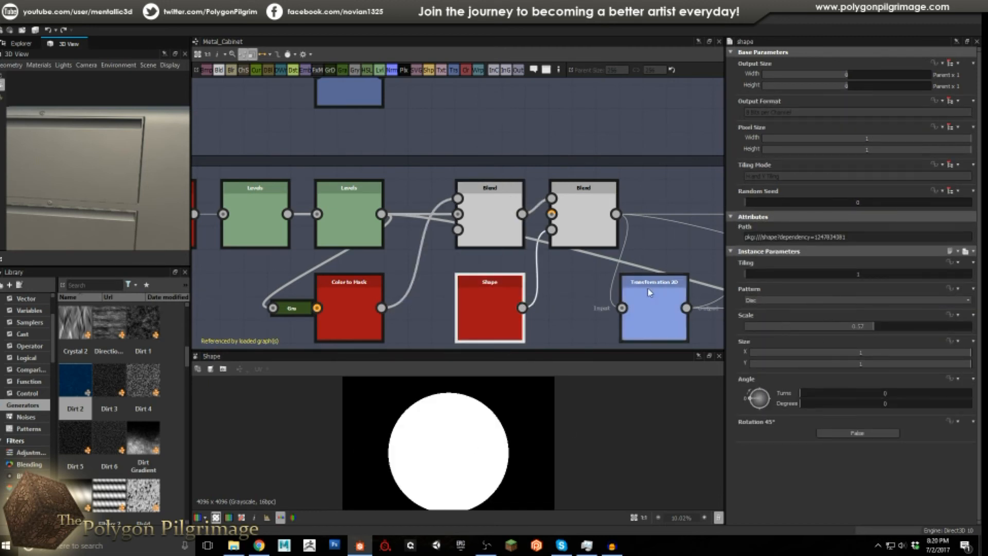
pyautogui.click(577, 217)
pyautogui.scroll(2, 490, 406)
pyautogui.scroll(-4, 476, 392)
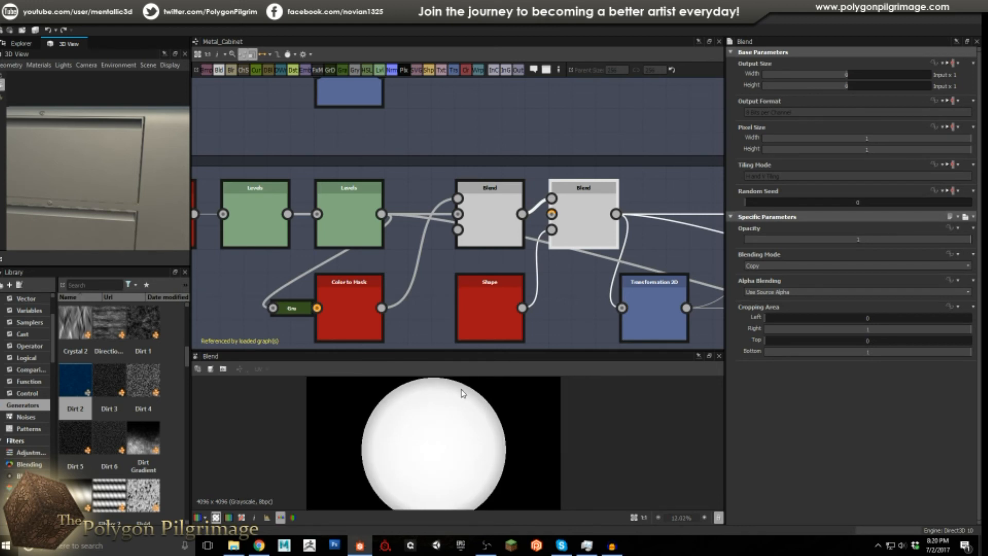
pyautogui.scroll(-2, 468, 391)
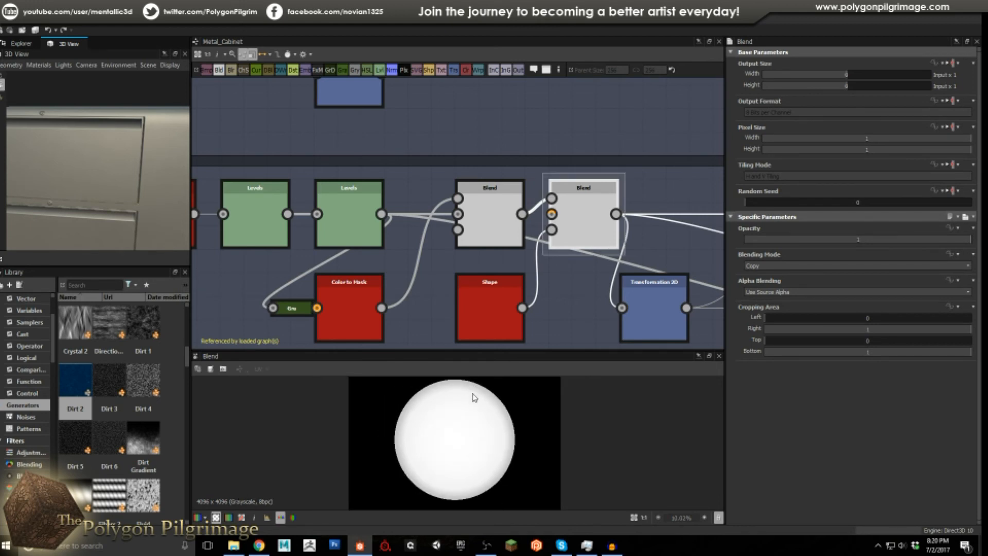
pyautogui.scroll(1, 487, 391)
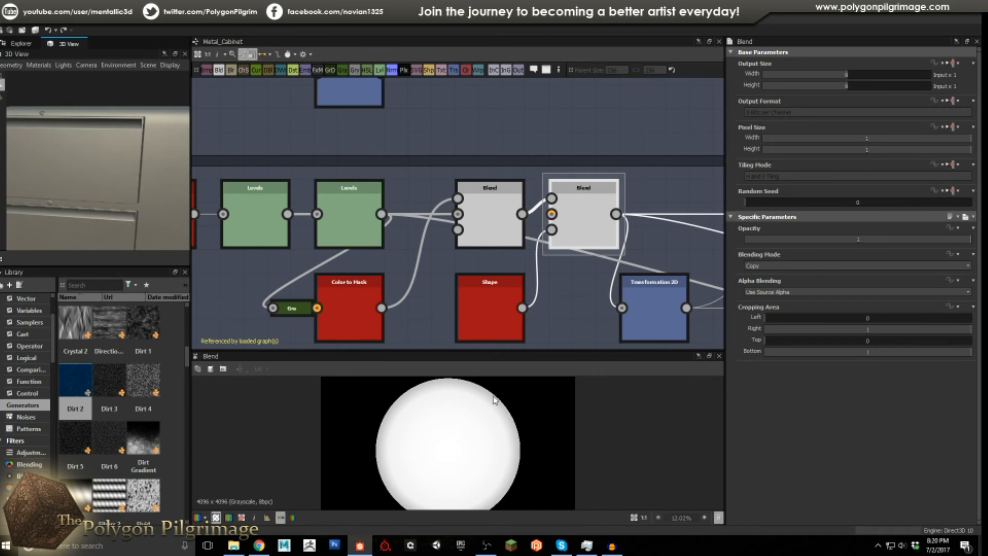
# Inspect the Blend node that forms the lock's inner ring and the Transformation 2D node supplying its scaled-down disc
pyautogui.moveTo(588, 273); pyautogui.dragTo(494, 253, button='middle')
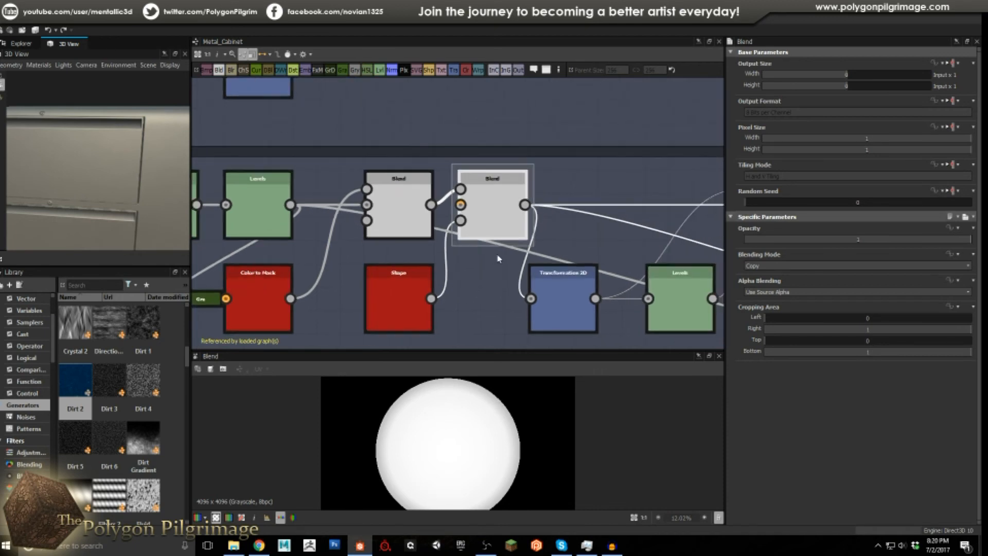
pyautogui.scroll(-2, 494, 253)
pyautogui.moveTo(566, 225); pyautogui.dragTo(472, 225, button='middle')
pyautogui.scroll(2, 472, 225)
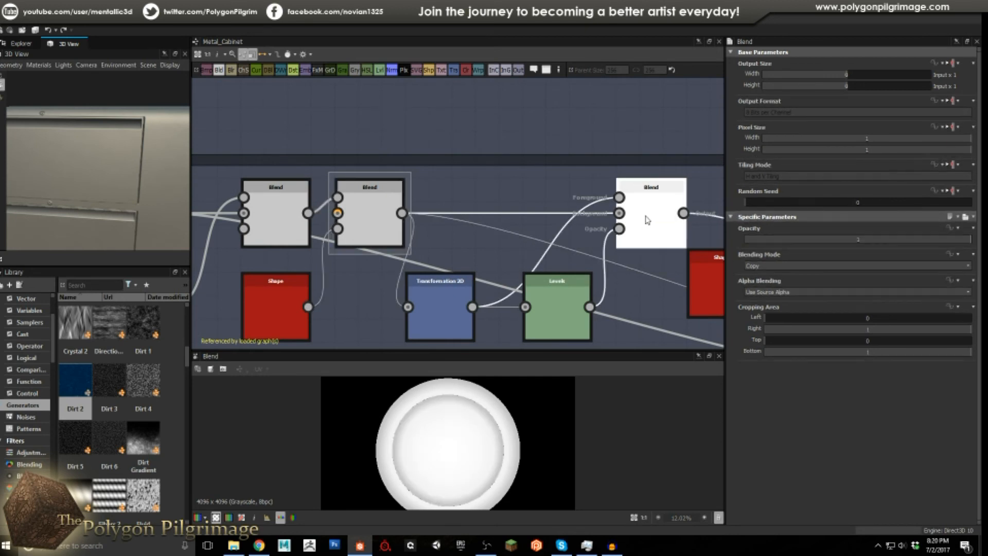
pyautogui.moveTo(432, 311); pyautogui.dragTo(477, 251, button='middle')
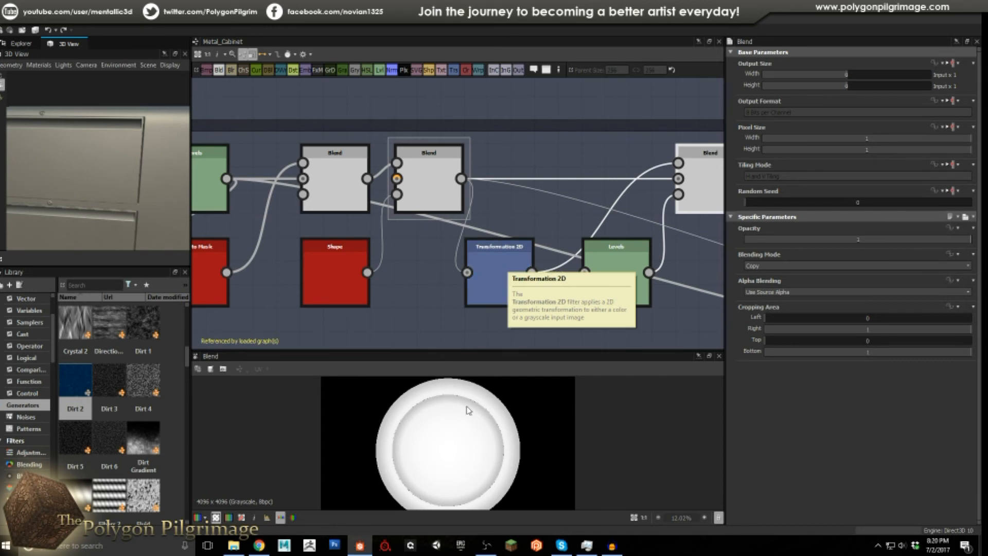
pyautogui.click(498, 278)
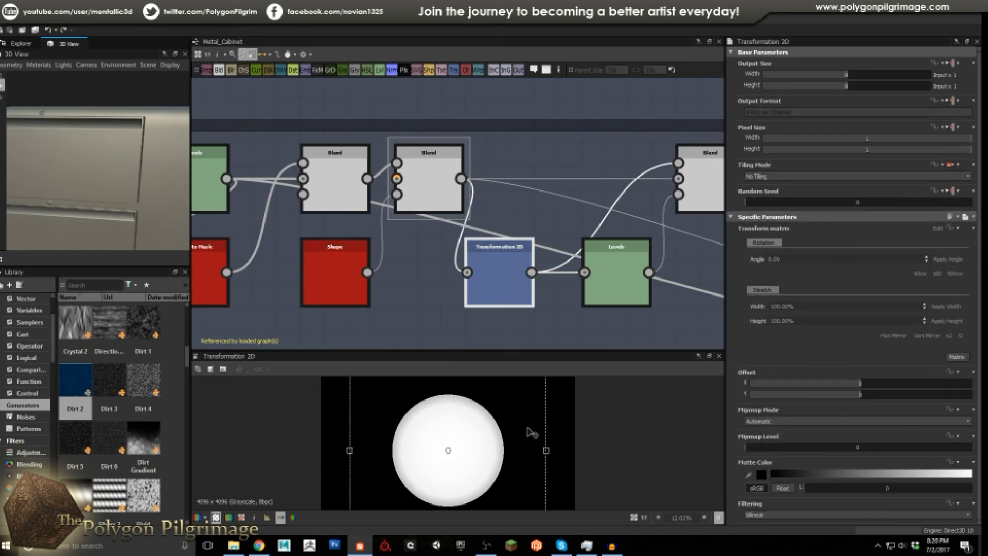
# Inspect the Levels node that turns the scaled disc into a mask and the ring Blend node it feeds
pyautogui.click(694, 163)
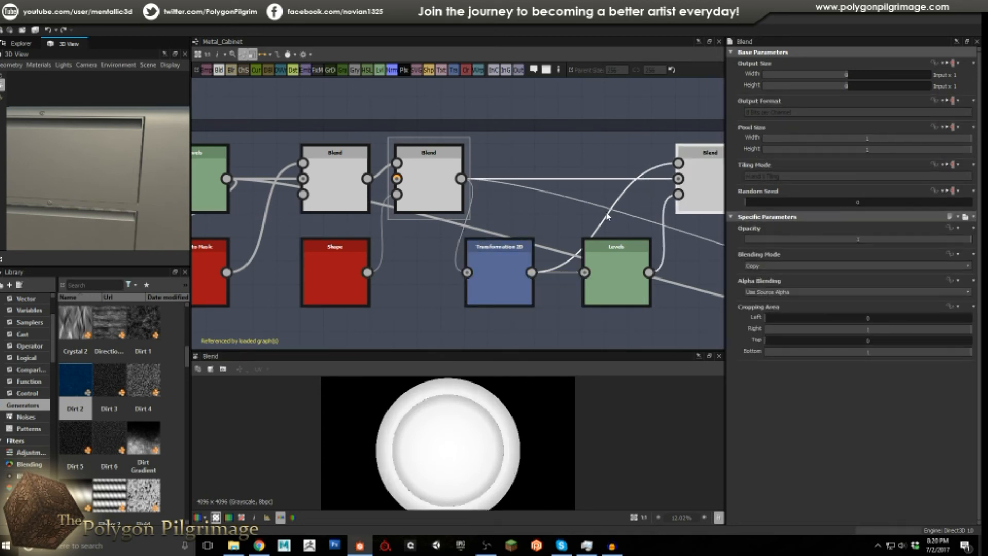
pyautogui.moveTo(695, 164); pyautogui.dragTo(593, 168, button='middle')
pyautogui.click(531, 267)
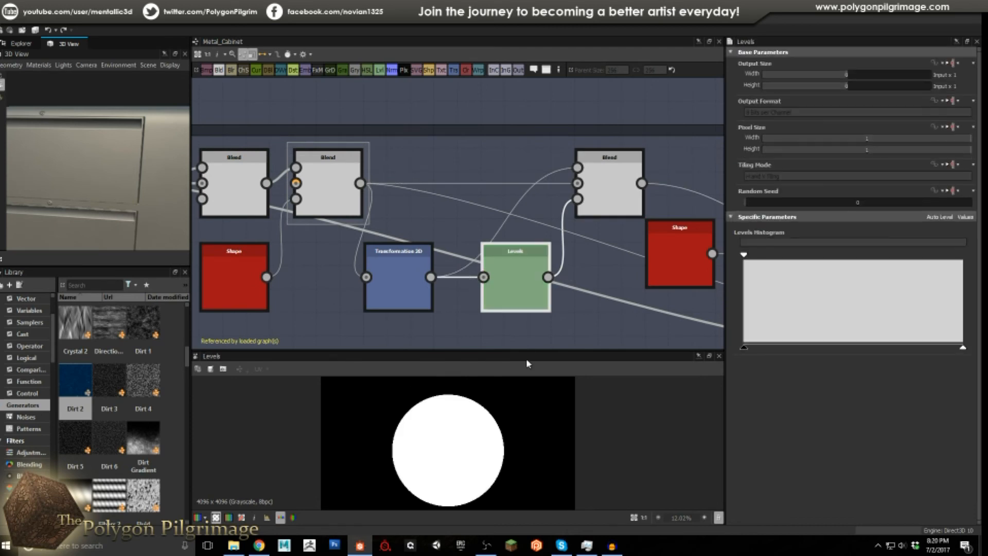
pyautogui.doubleClick(591, 176)
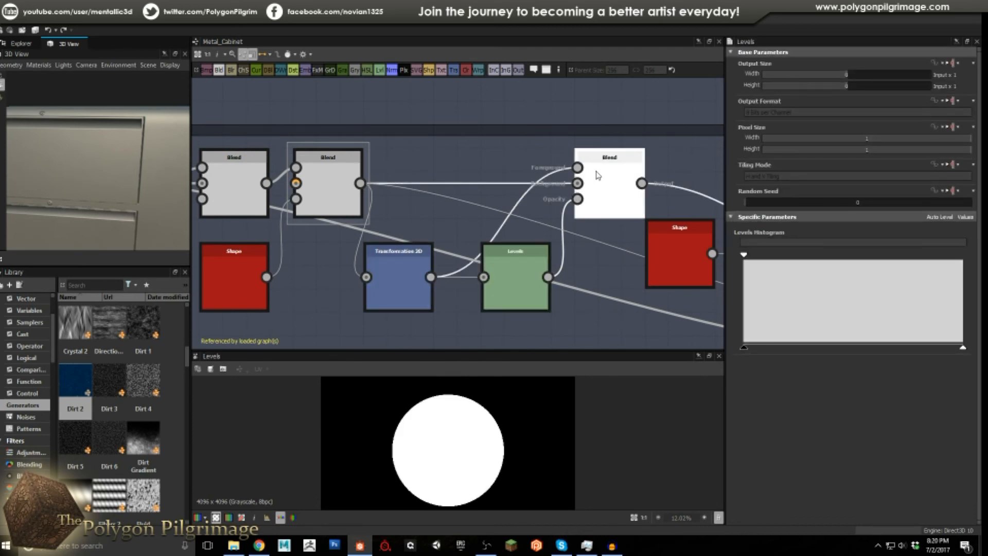
# Inspect the pattern, size and preview of the Square Shape node that makes the lock's keyhole slot
pyautogui.moveTo(592, 206); pyautogui.dragTo(483, 180, button='middle')
pyautogui.doubleClick(410, 229)
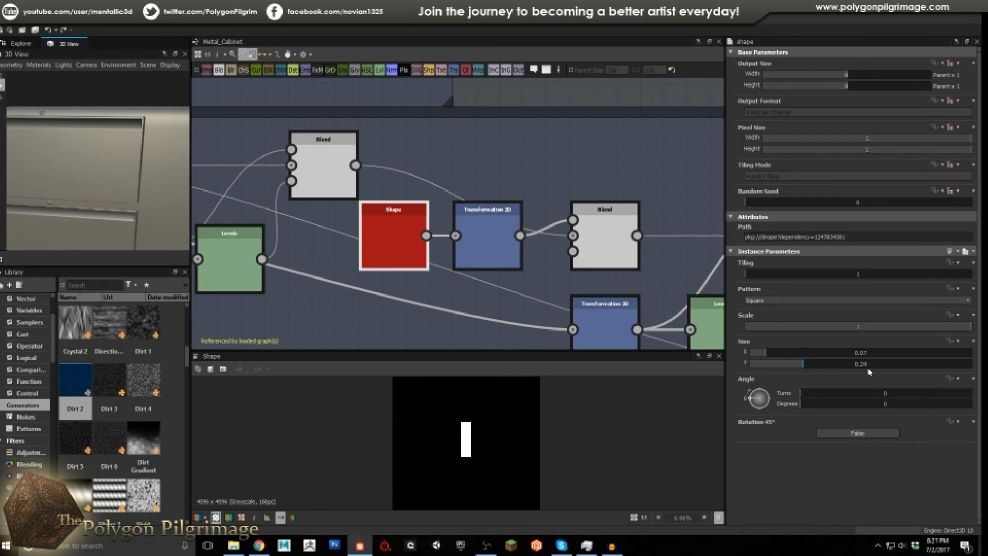
# Inspect the keyhole slot's Transformation 2D node and the Blend node that subtracts the slot from the lock face
pyautogui.click(502, 248)
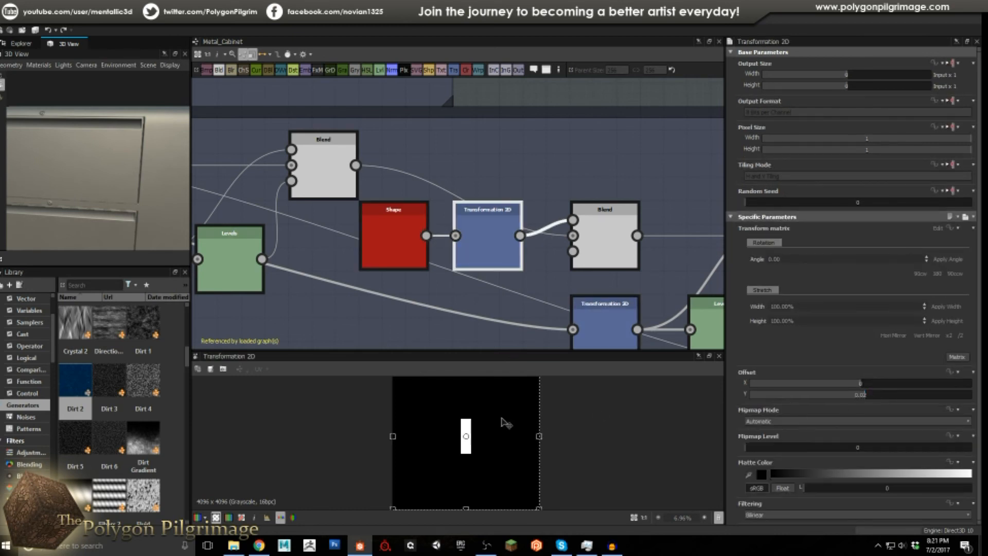
pyautogui.scroll(-1, 487, 423)
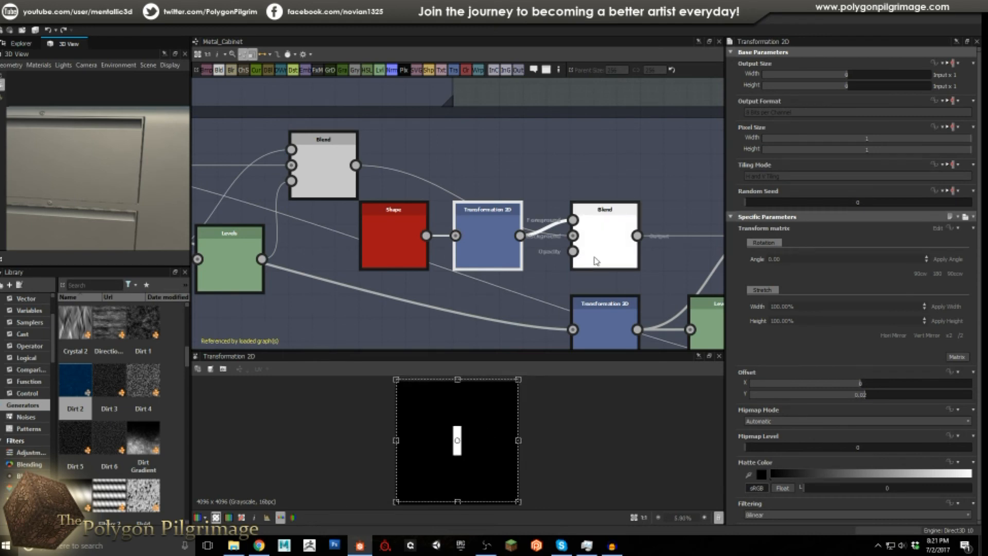
pyautogui.click(619, 245)
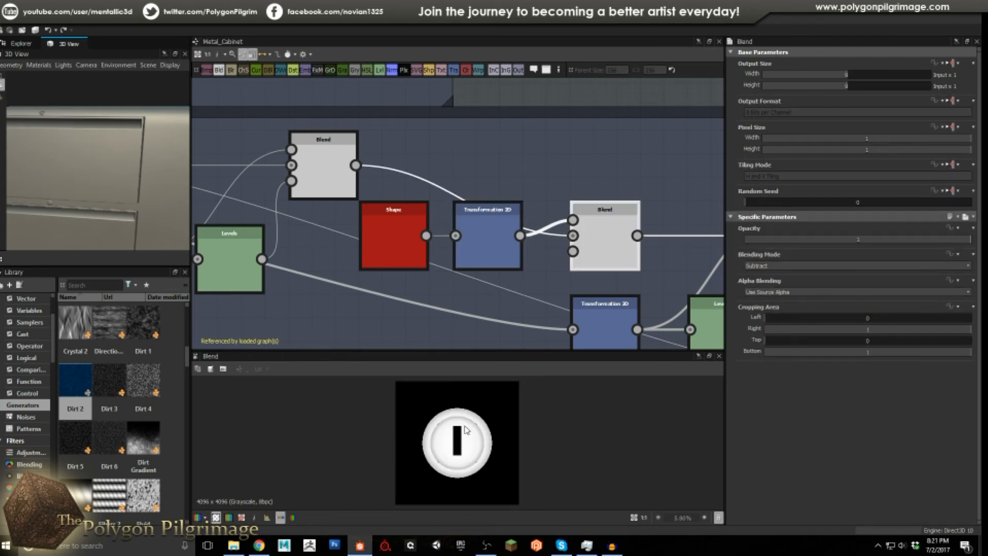
pyautogui.scroll(-3, 457, 431)
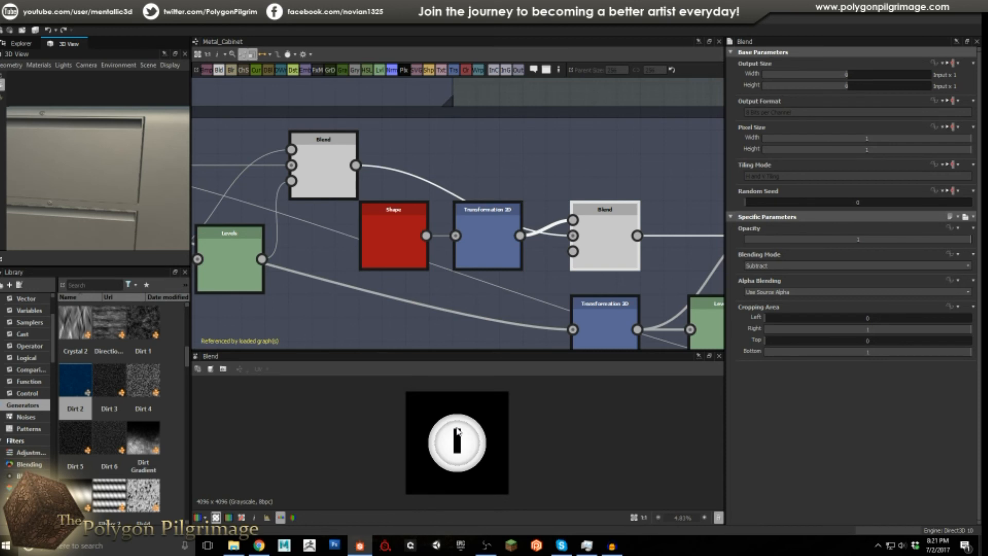
pyautogui.scroll(3, 484, 451)
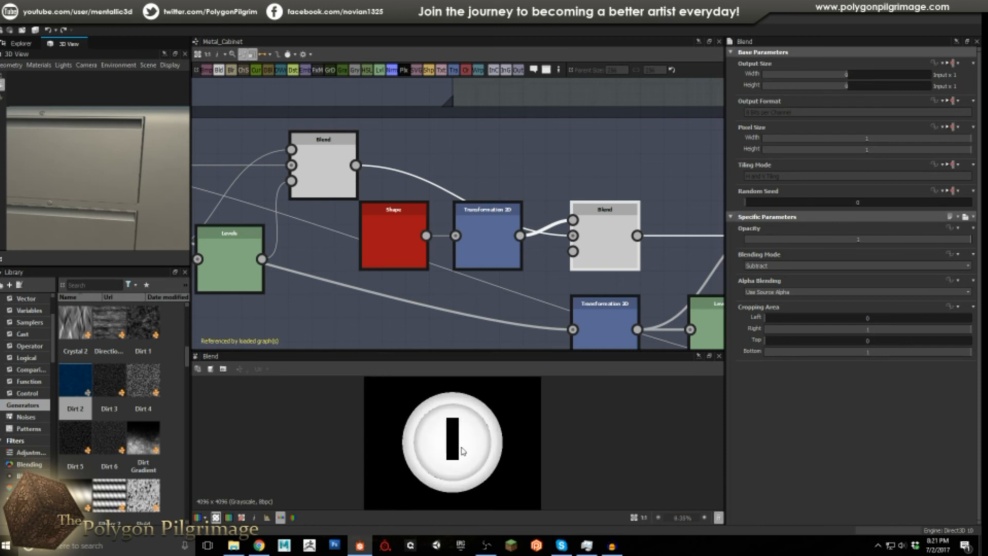
# Inspect the Blend node that darkens a small disc around the keyhole and the Transformation 2D node supplying that disc
pyautogui.moveTo(586, 266); pyautogui.dragTo(455, 234, button='middle')
pyautogui.scroll(-3, 487, 220)
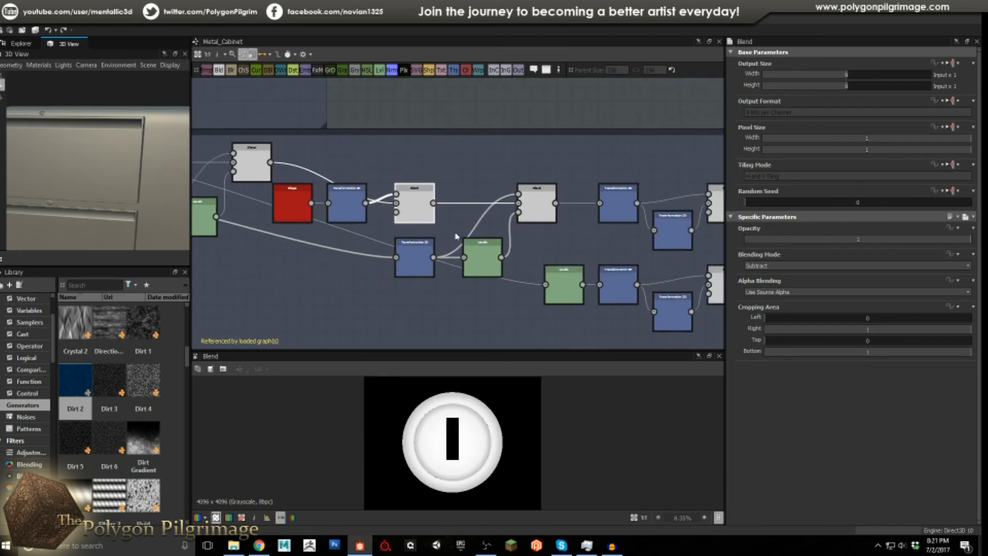
pyautogui.scroll(2, 537, 215)
pyautogui.click(539, 215)
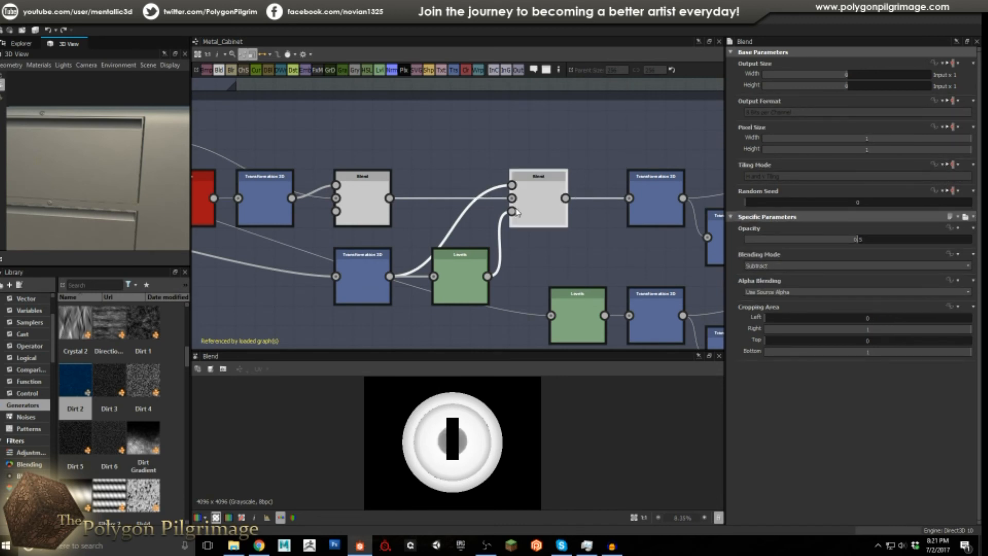
pyautogui.moveTo(368, 281); pyautogui.dragTo(553, 278, button='middle')
pyautogui.click(464, 281)
# Trace the small disc back to the Levels node at the start of the Locks Build frame and examine its preview
pyautogui.scroll(-2, 497, 292)
pyautogui.moveTo(315, 250); pyautogui.dragTo(523, 272, button='middle')
pyautogui.scroll(2, 381, 228)
pyautogui.click(382, 229)
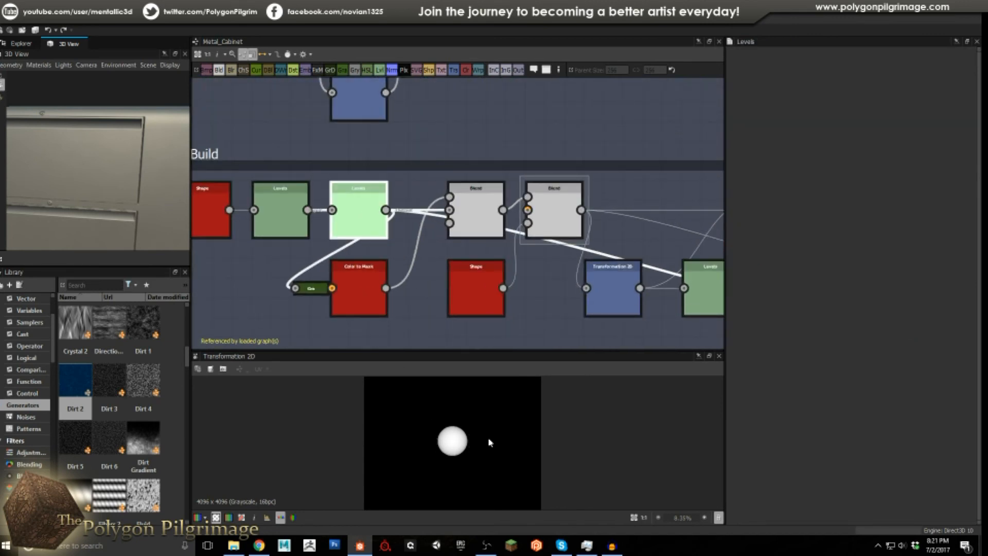
pyautogui.scroll(-1, 462, 439)
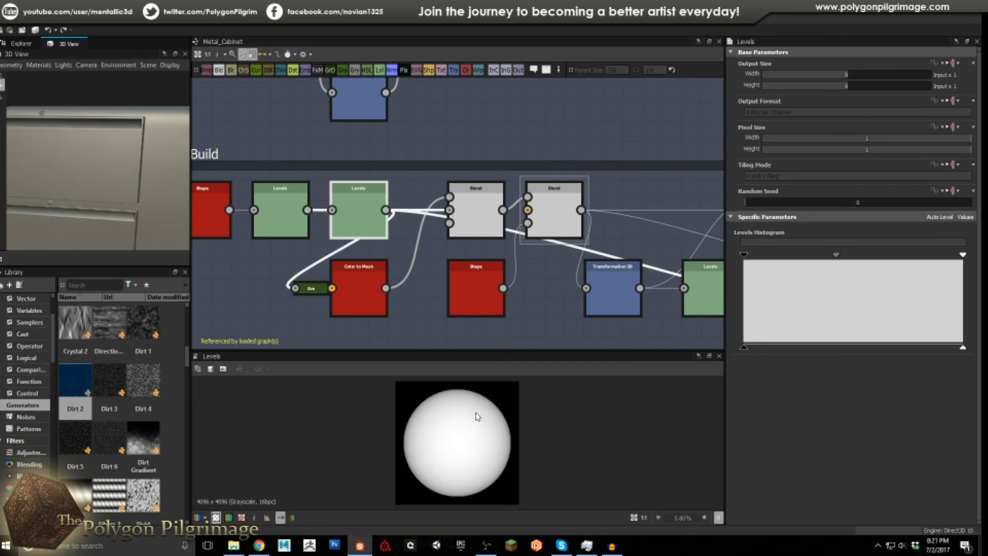
pyautogui.scroll(2, 482, 421)
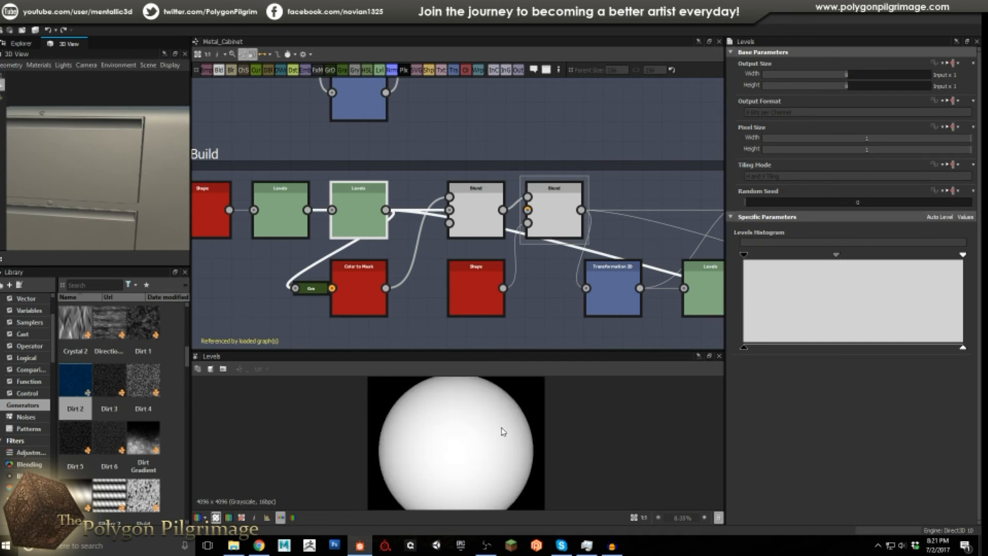
pyautogui.scroll(-3, 419, 239)
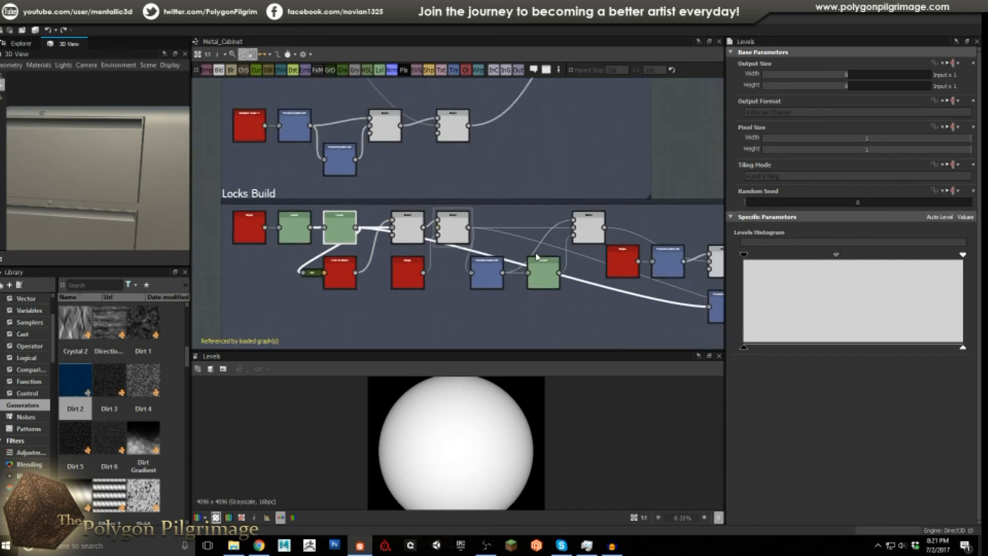
# Examine how the scaled disc and its Levels mask feed the Subtract Blend node that recesses the area around the keyhole
pyautogui.scroll(4, 419, 240)
pyautogui.click(410, 278)
pyautogui.click(480, 298)
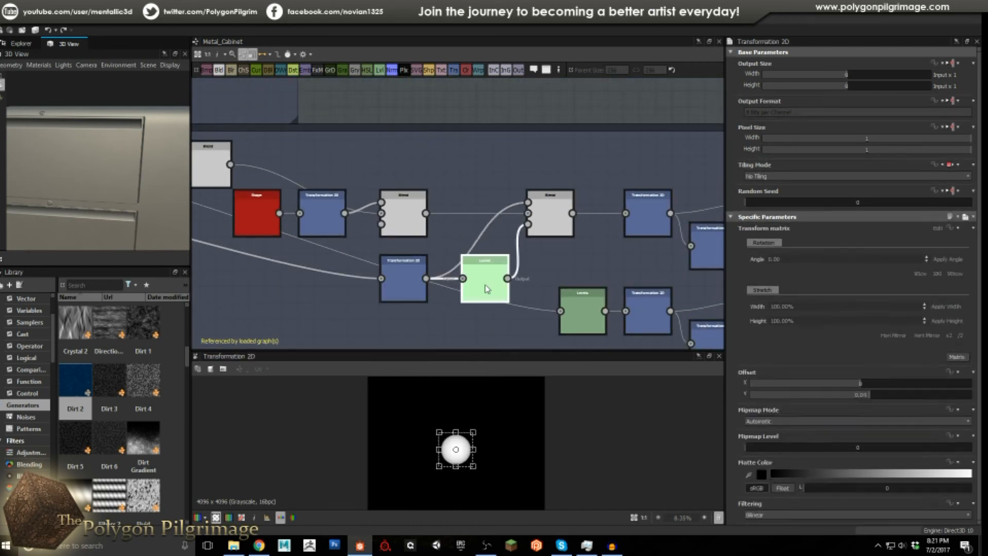
pyautogui.click(546, 224)
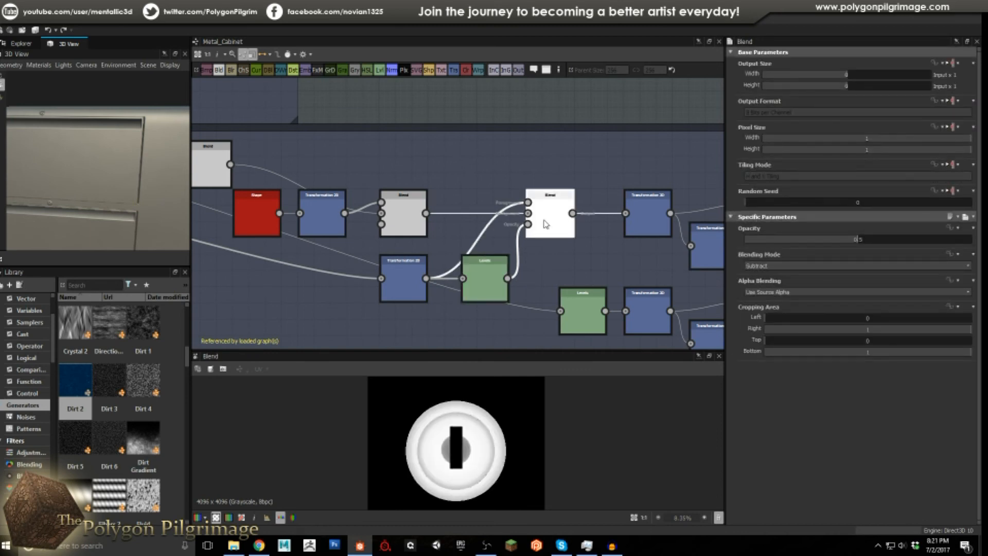
pyautogui.scroll(2, 454, 450)
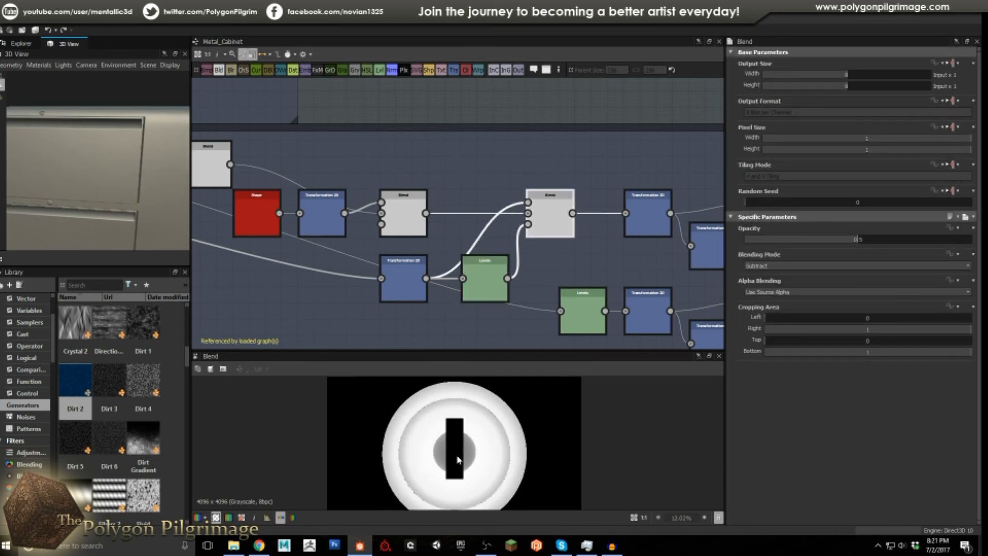
pyautogui.scroll(-2, 458, 459)
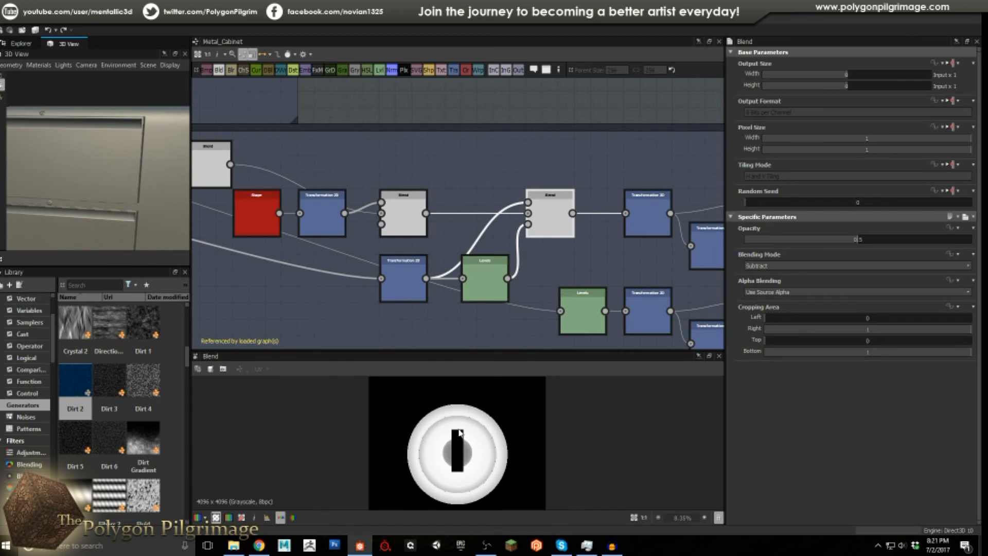
# Inspect the Transformation 2D nodes that shrink, position and duplicate the lock, and the Blend node that combines both copies
pyautogui.moveTo(607, 242); pyautogui.dragTo(469, 226, button='middle')
pyautogui.click(505, 197)
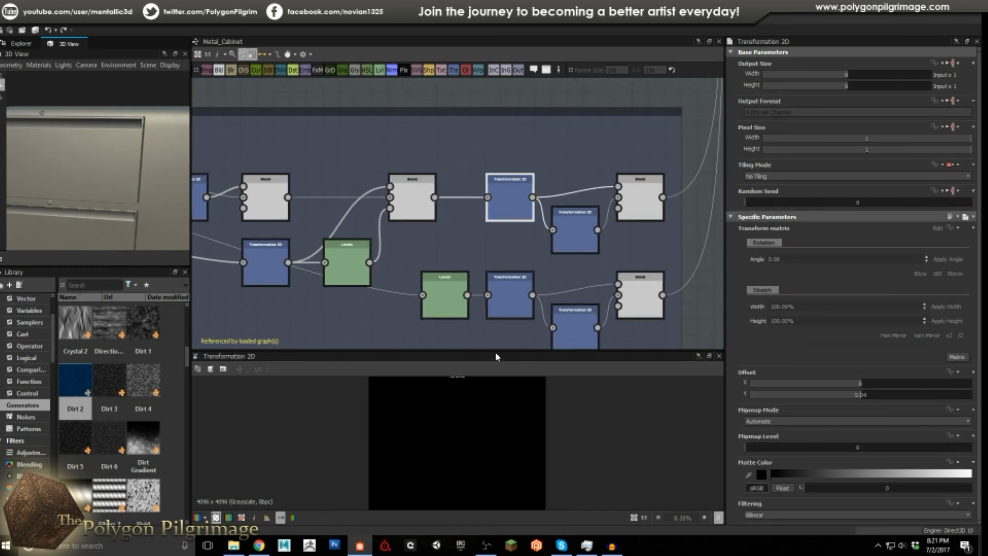
pyautogui.scroll(2, 458, 389)
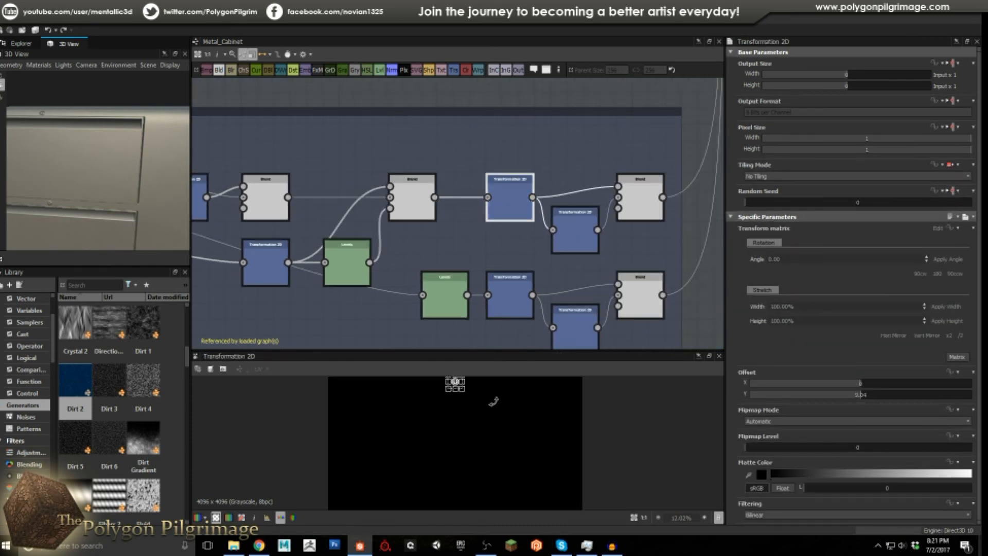
pyautogui.scroll(8, 462, 407)
pyautogui.scroll(-2, 505, 273)
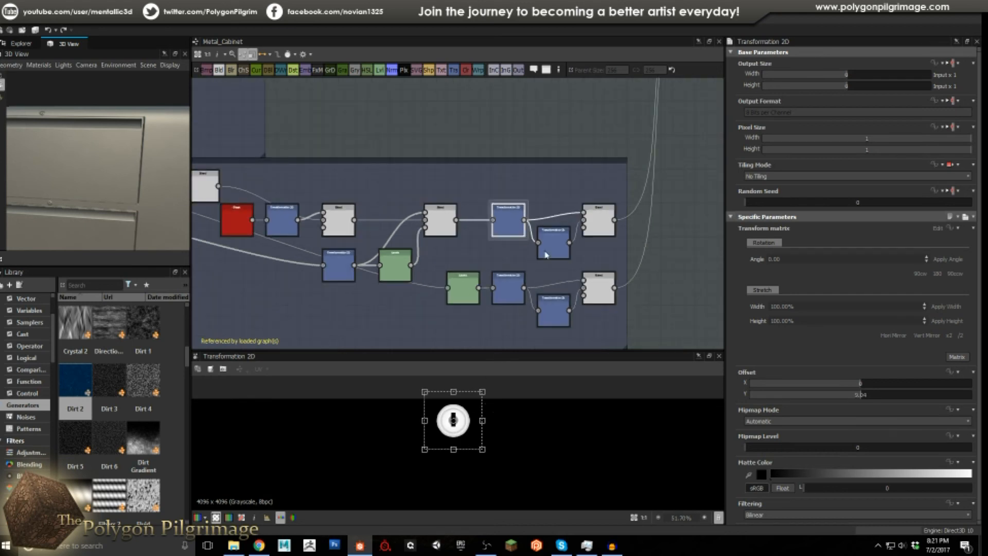
pyautogui.click(550, 247)
pyautogui.click(599, 221)
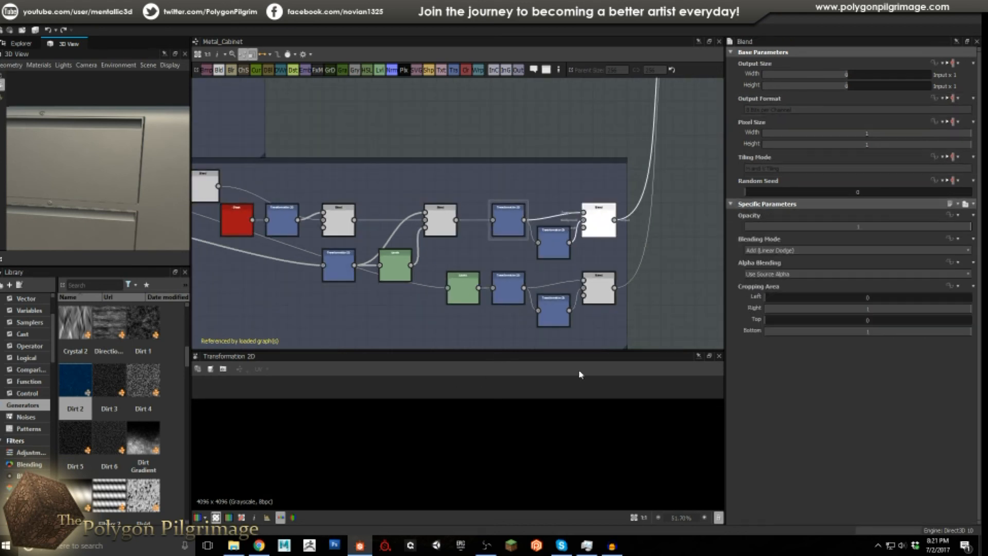
pyautogui.scroll(-8, 496, 448)
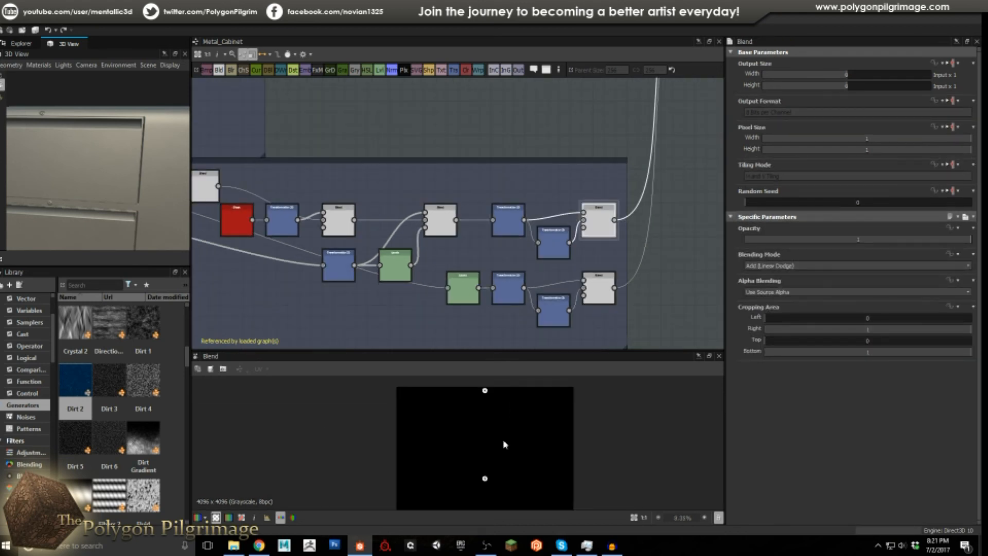
# Inspect the Levels, Transformation 2D and Blend nodes that build the matching white mask for both locks
pyautogui.click(467, 290)
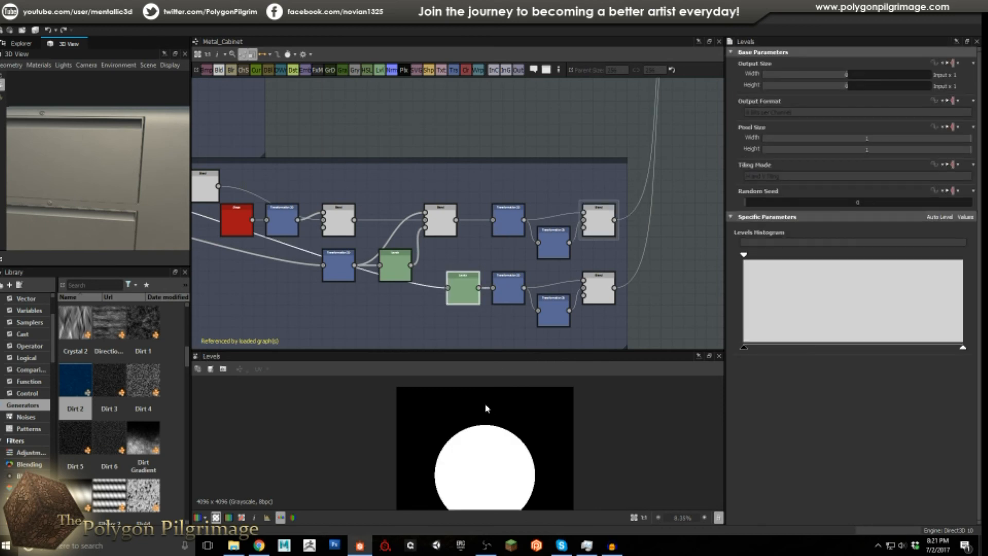
pyautogui.click(508, 288)
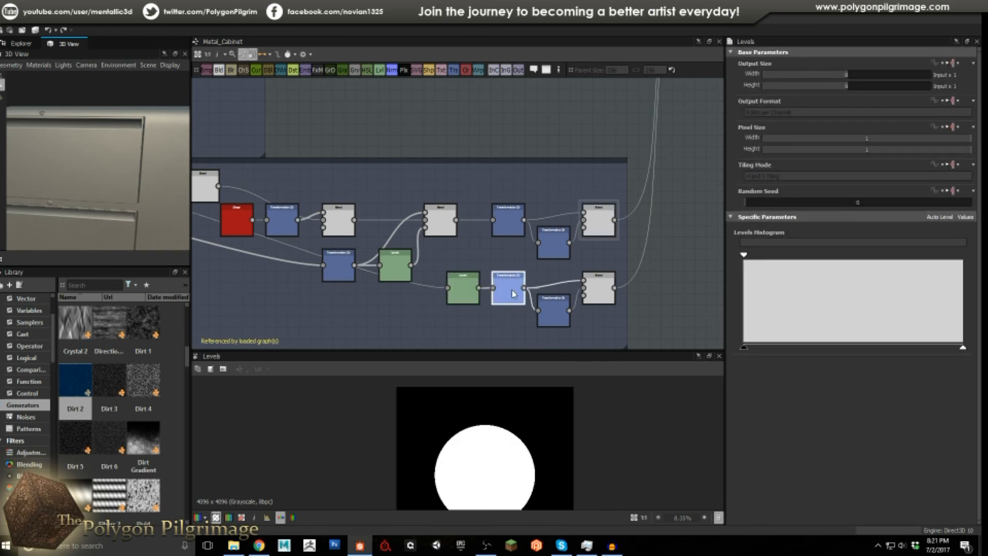
pyautogui.click(558, 310)
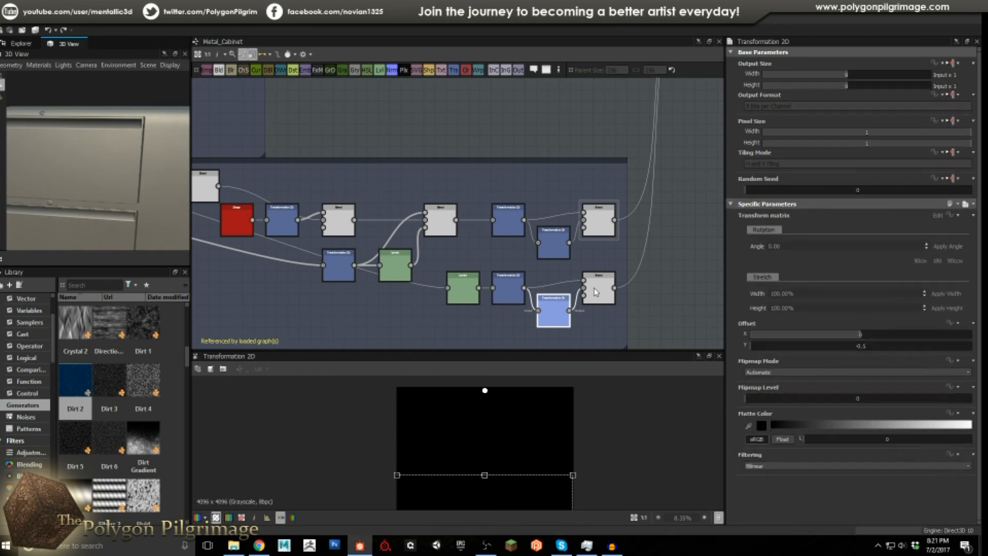
pyautogui.click(599, 295)
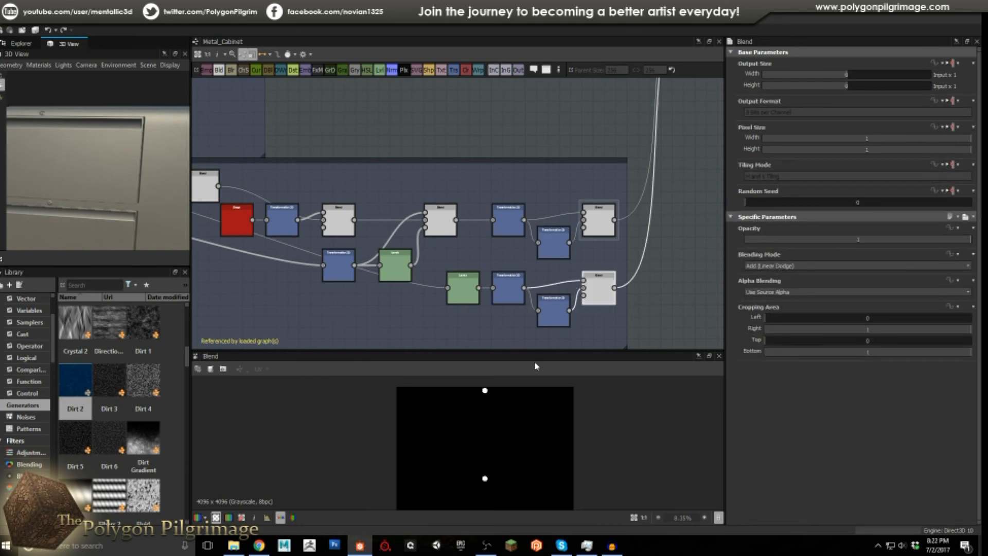
# Inspect the Blend node that merges the locks into the drawer height, and check the locks on the 3D cabinet
pyautogui.scroll(-5, 621, 220)
pyautogui.scroll(6, 530, 209)
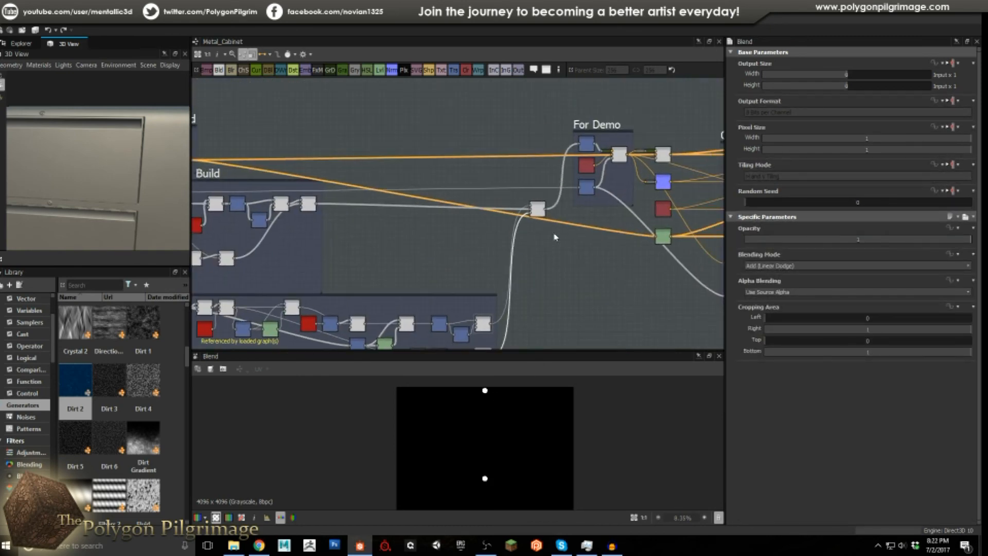
pyautogui.click(533, 211)
pyautogui.scroll(8, 482, 408)
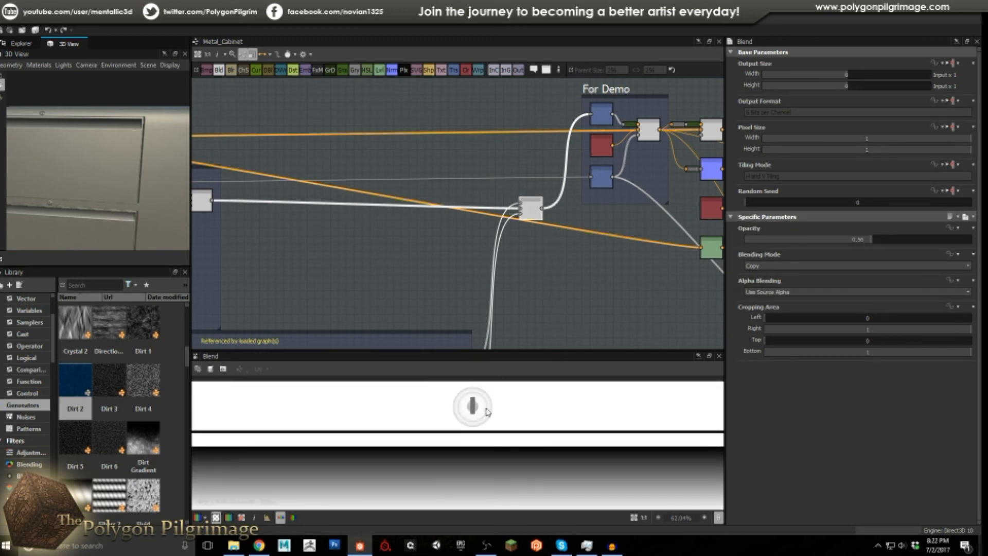
pyautogui.moveTo(103, 175); pyautogui.dragTo(110, 148)
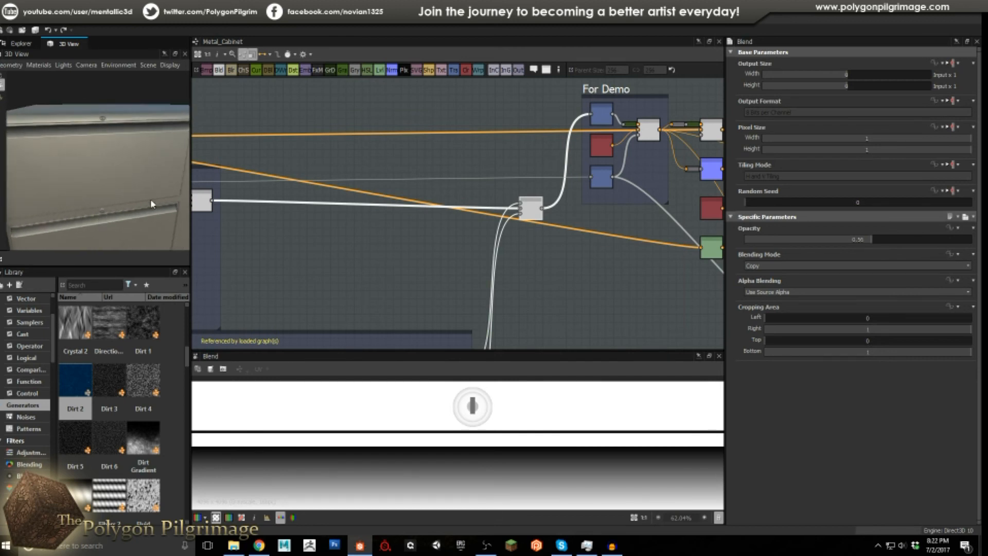
# Inspect the Transformation 2D node in the For Demo frame that scales the drawer height into one quarter of the texture
pyautogui.moveTo(488, 181); pyautogui.dragTo(330, 251, button='middle')
pyautogui.scroll(2, 462, 236)
pyautogui.scroll(1, 462, 236)
pyautogui.doubleClick(472, 147)
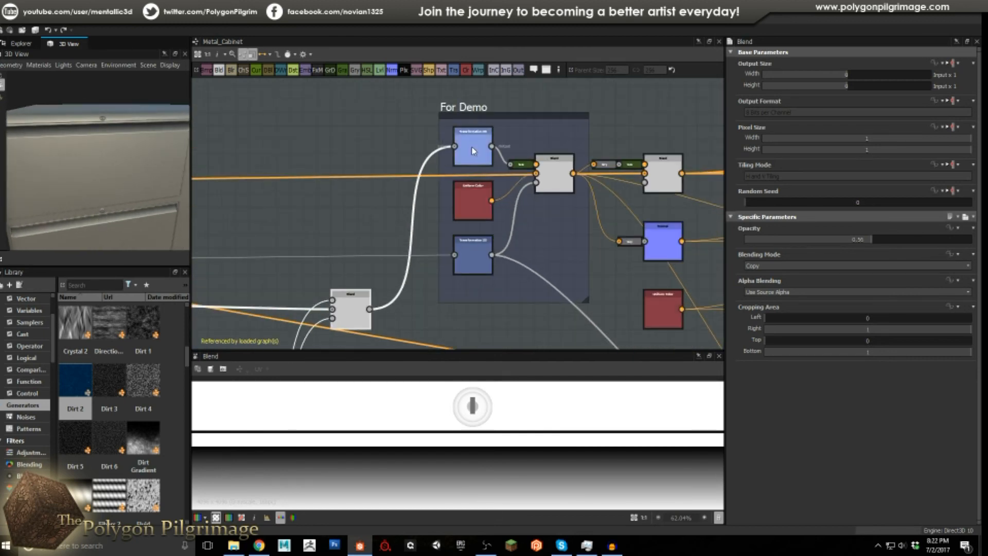
pyautogui.scroll(-6, 523, 415)
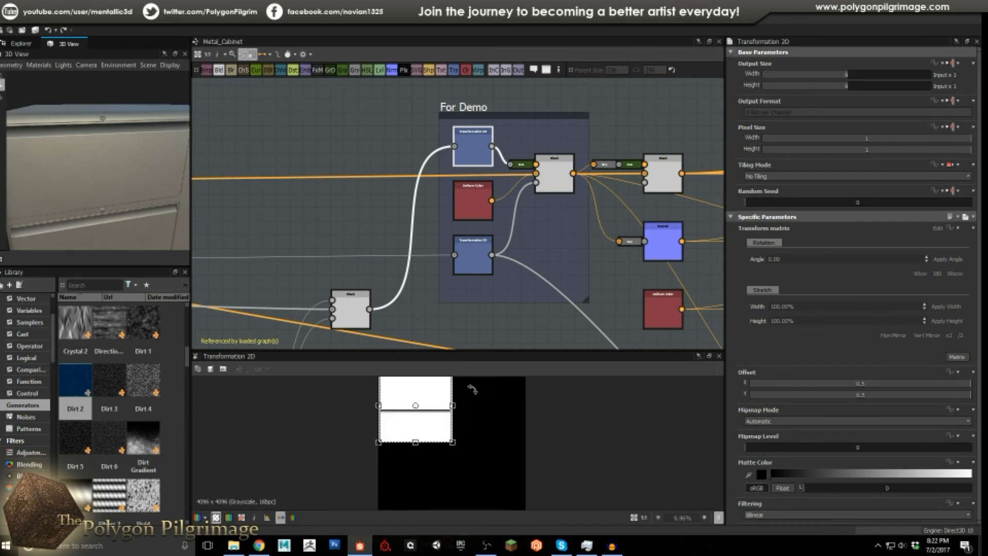
pyautogui.scroll(-1, 472, 389)
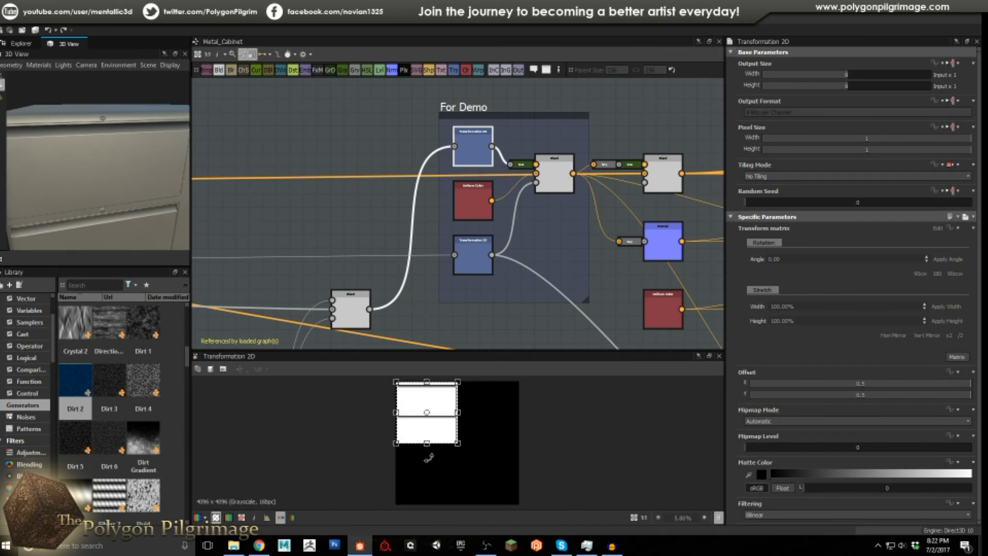
pyautogui.scroll(-5, 514, 204)
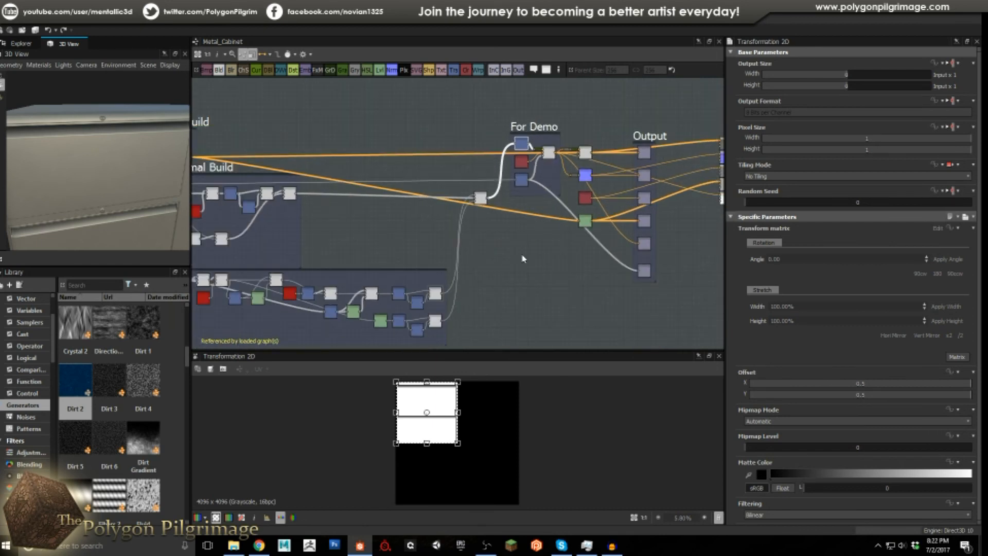
# Inspect the Multiply Blend node feeding the base color output, looking closely at the lock and drawer edges
pyautogui.scroll(3, 520, 212)
pyautogui.click(505, 149)
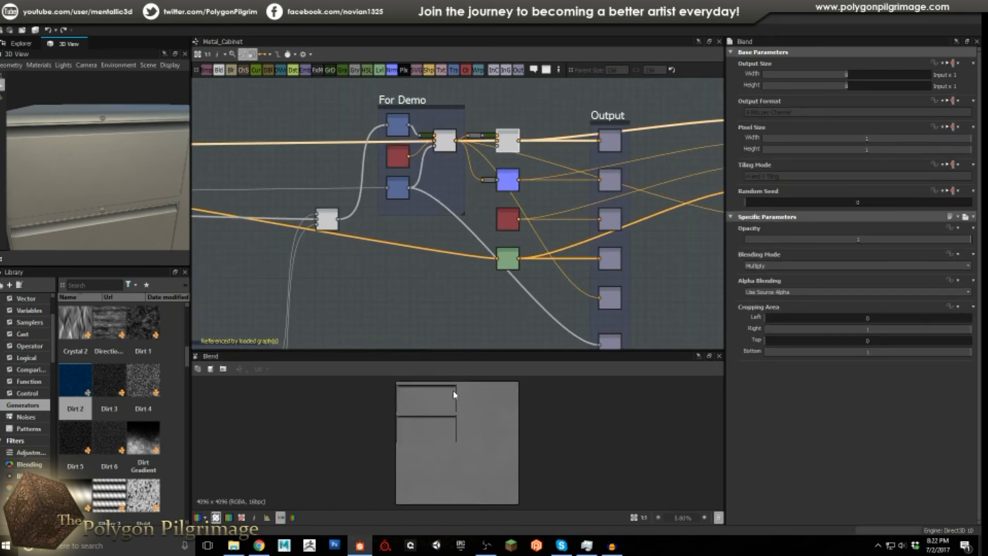
pyautogui.scroll(10, 453, 395)
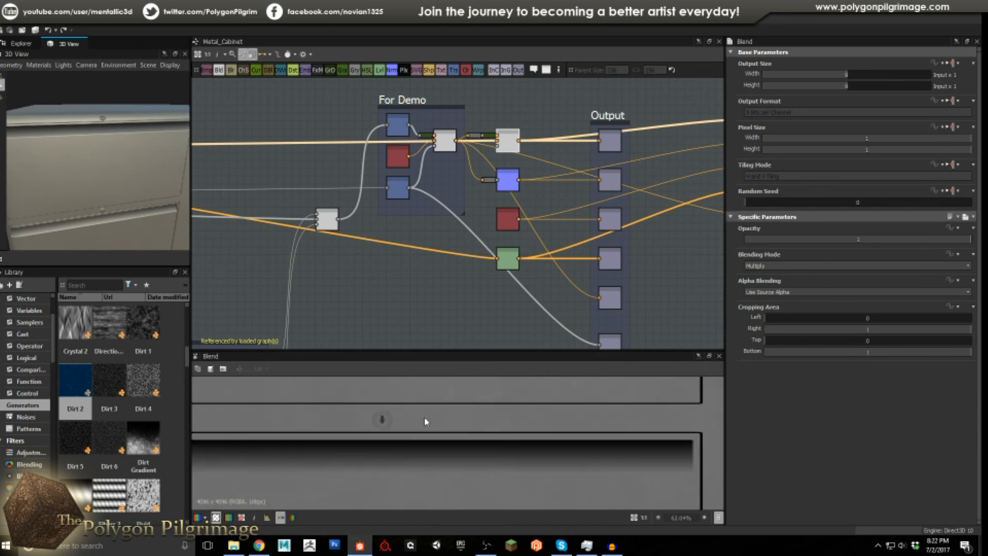
pyautogui.scroll(-5, 425, 421)
# Inspect the Normal node's intensity and format settings and its preview around the lock and drawer recess
pyautogui.click(507, 180)
pyautogui.scroll(2, 506, 171)
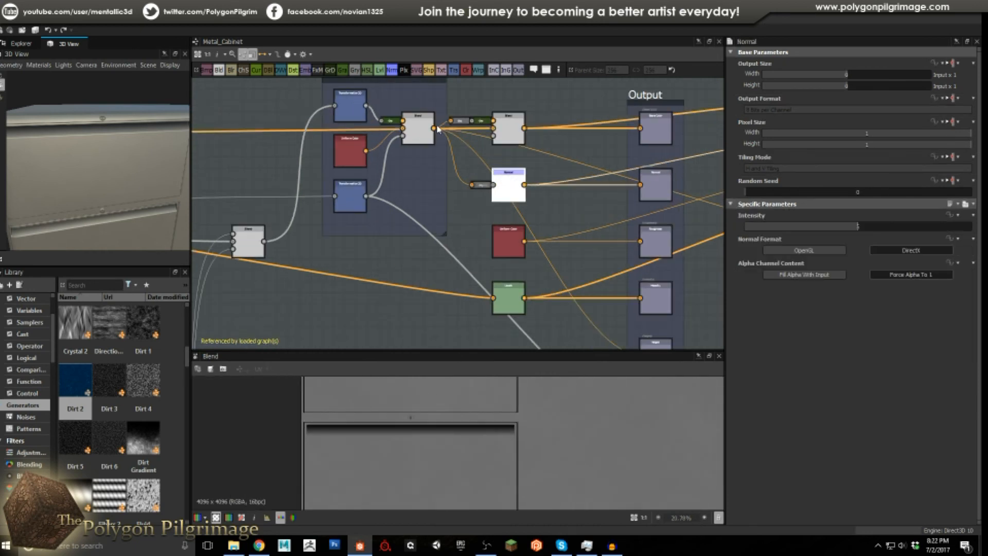
pyautogui.scroll(4, 412, 418)
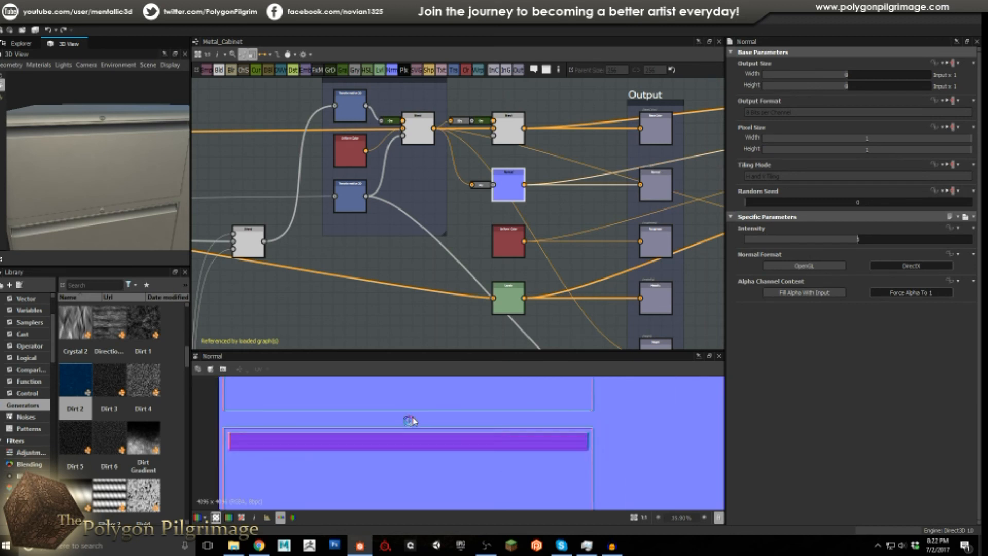
# Inspect the grey Uniform Color node feeding the roughness output and check the surface on the 3D cabinet
pyautogui.scroll(-2, 413, 417)
pyautogui.click(510, 244)
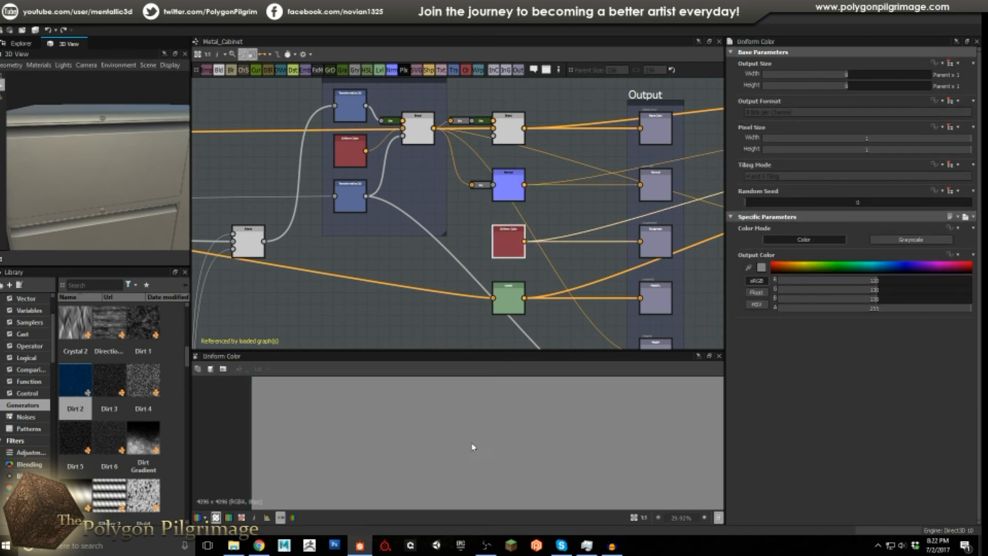
pyautogui.scroll(-4, 458, 413)
pyautogui.scroll(2, 603, 242)
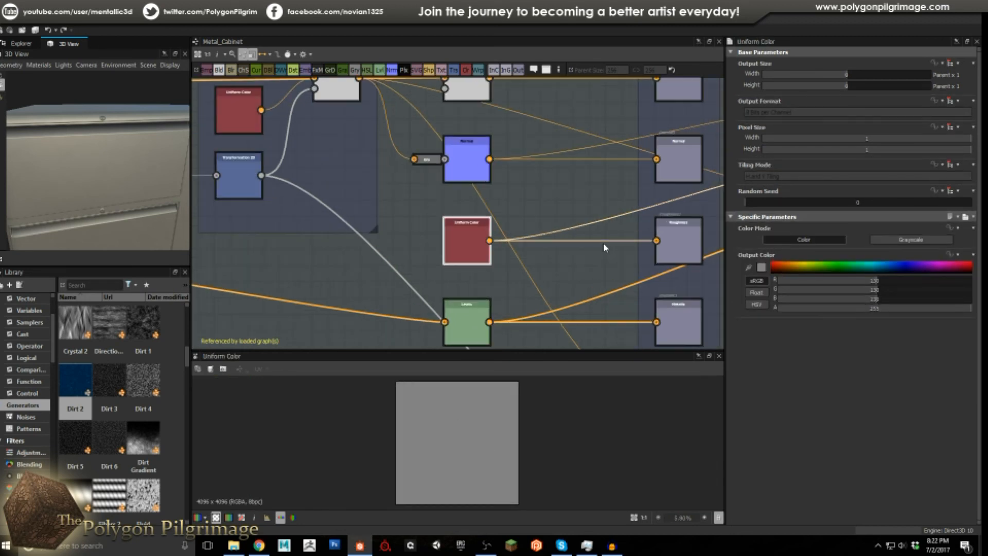
pyautogui.moveTo(605, 238); pyautogui.dragTo(541, 244, button='middle')
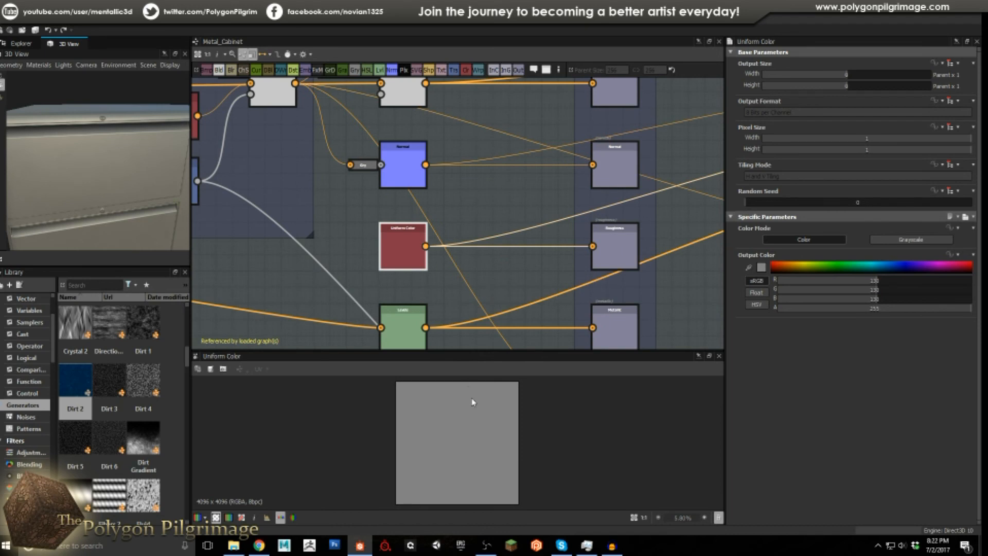
pyautogui.scroll(-3, 525, 225)
pyautogui.scroll(3, 464, 206)
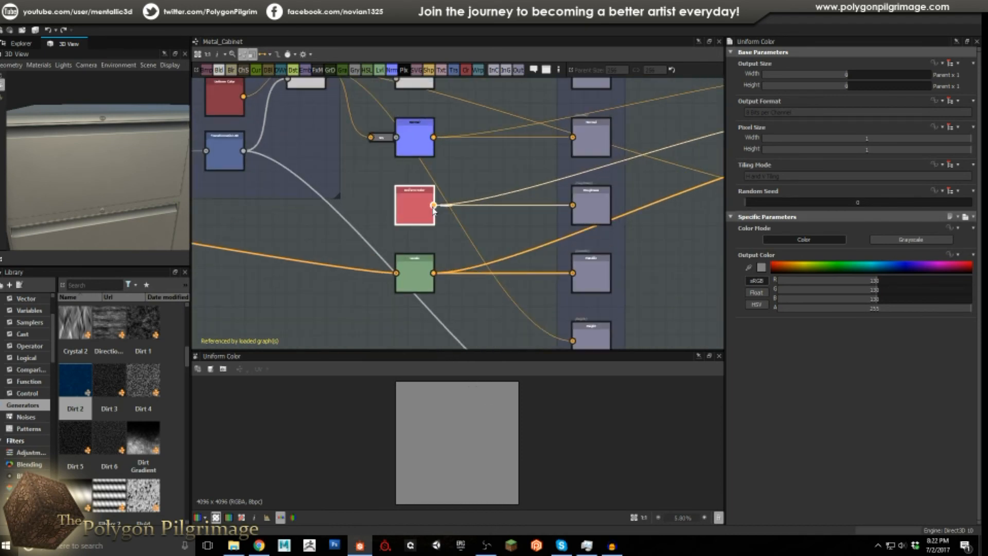
pyautogui.moveTo(145, 188); pyautogui.dragTo(145, 170)
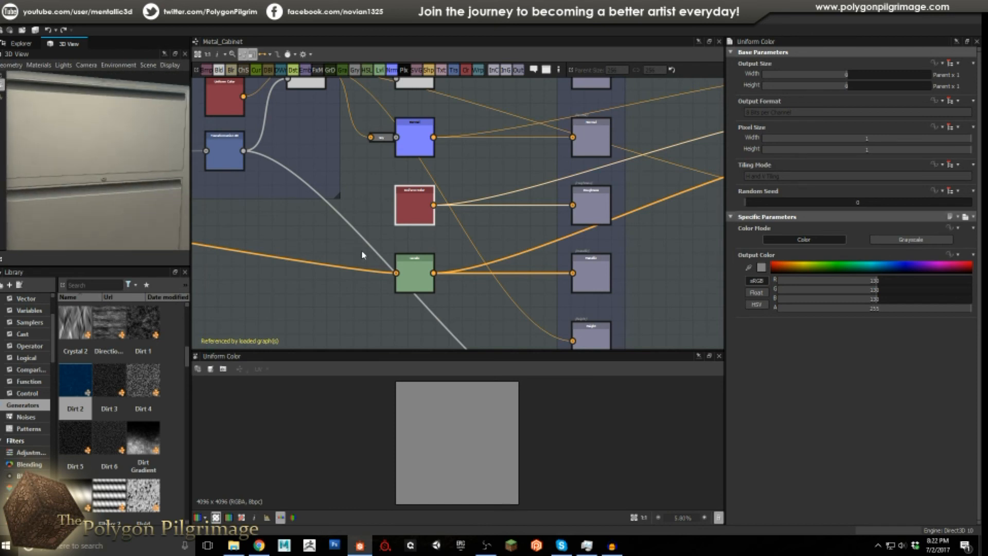
# Inspect the Levels node feeding the metallic output and trace its input back to the Color Flake Build Blend node
pyautogui.click(410, 258)
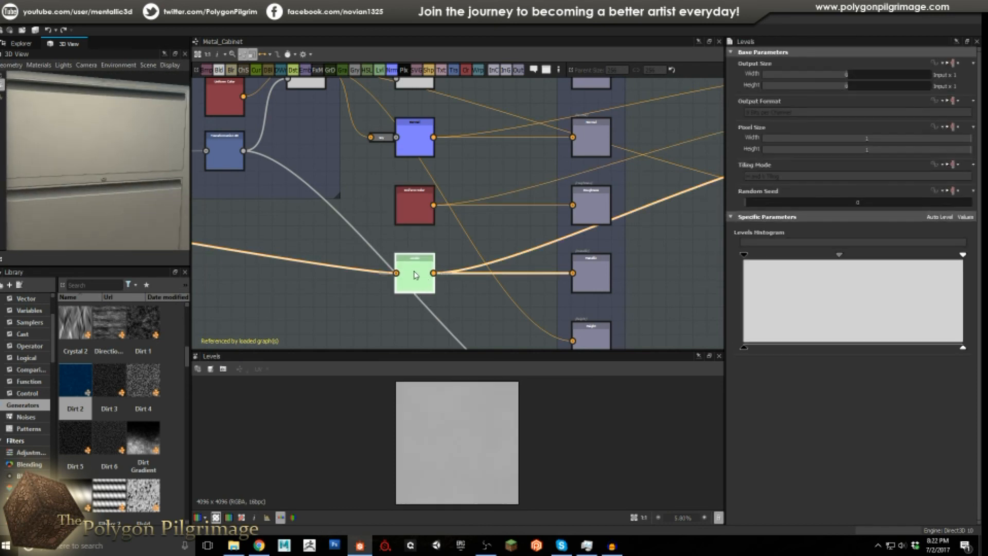
pyautogui.scroll(-3, 381, 244)
pyautogui.moveTo(381, 244); pyautogui.dragTo(537, 242, button='middle')
pyautogui.moveTo(391, 212); pyautogui.dragTo(500, 238, button='middle')
pyautogui.scroll(3, 401, 212)
pyautogui.scroll(2, 396, 206)
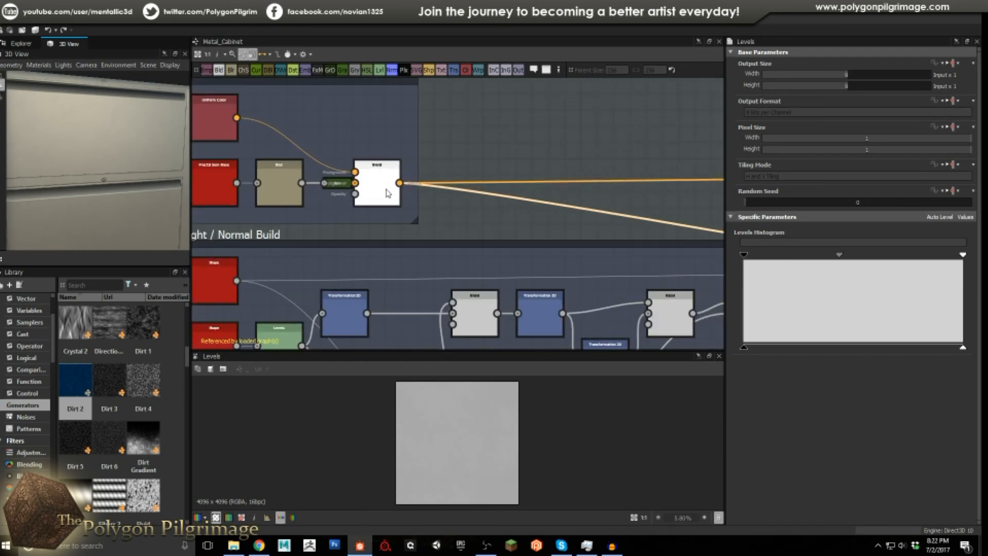
pyautogui.click(389, 194)
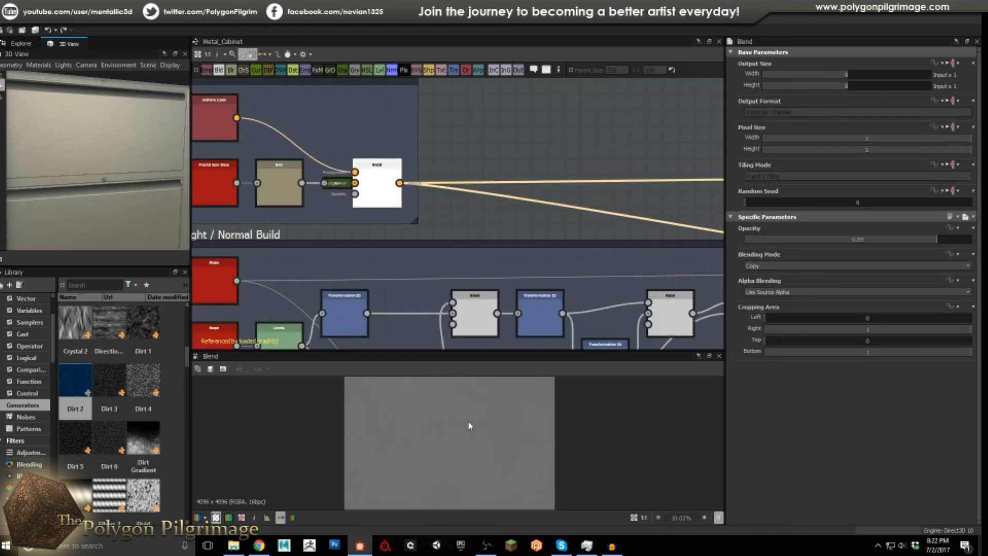
# Inspect the lower Transformation 2D mask node in the For Demo frame and follow its connection to the last output node
pyautogui.scroll(-3, 560, 221)
pyautogui.moveTo(560, 220); pyautogui.dragTo(434, 218, button='middle')
pyautogui.scroll(-2, 592, 235)
pyautogui.moveTo(607, 237); pyautogui.dragTo(444, 226, button='middle')
pyautogui.scroll(2, 570, 256)
pyautogui.scroll(2, 570, 256)
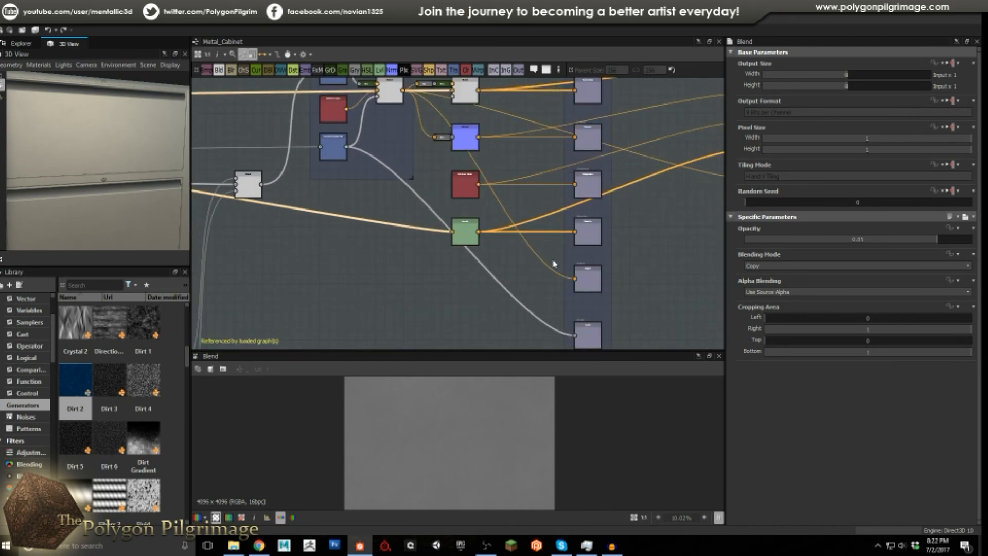
pyautogui.moveTo(372, 193); pyautogui.dragTo(482, 269, button='middle')
pyautogui.scroll(1, 482, 269)
pyautogui.click(437, 227)
pyautogui.scroll(-6, 411, 269)
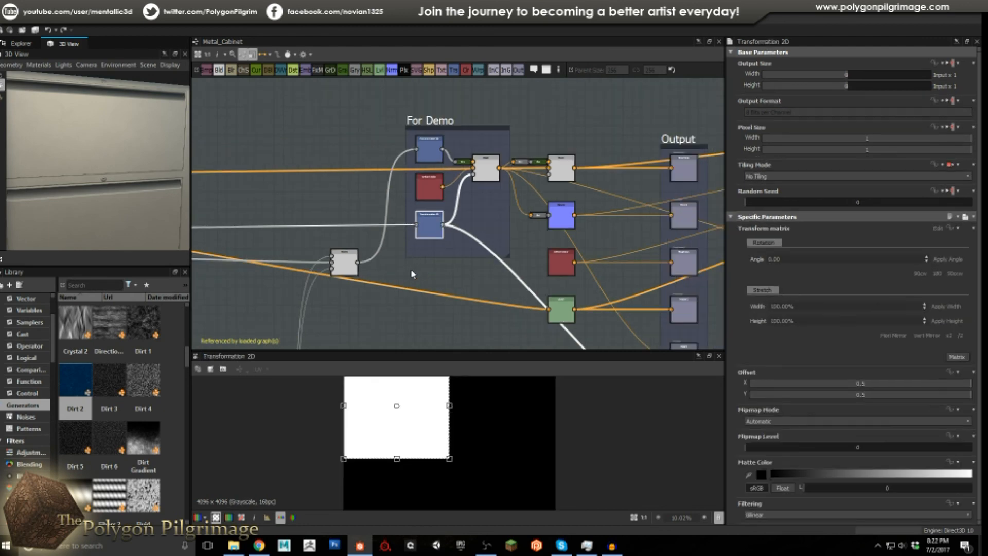
pyautogui.scroll(2, 441, 245)
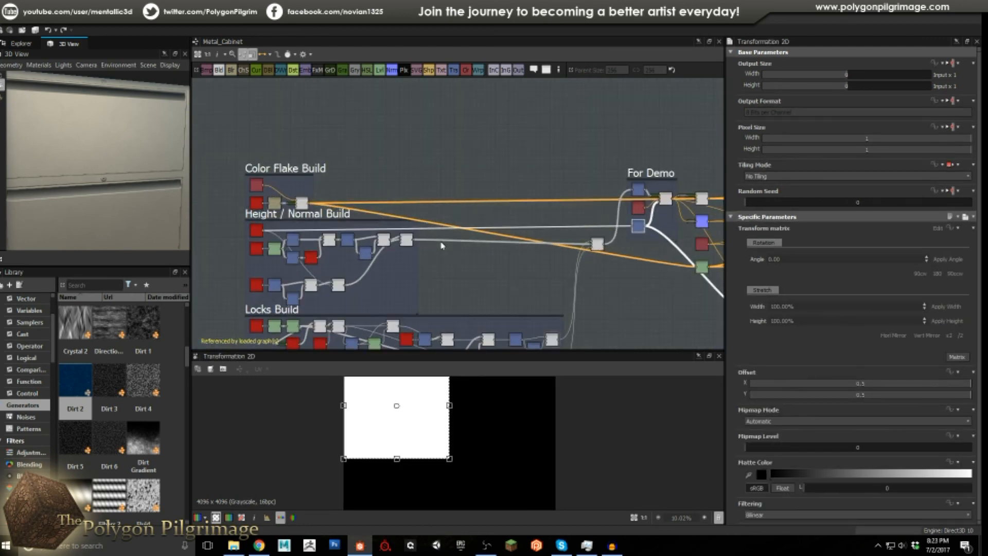
pyautogui.moveTo(557, 273); pyautogui.dragTo(321, 219, button='middle')
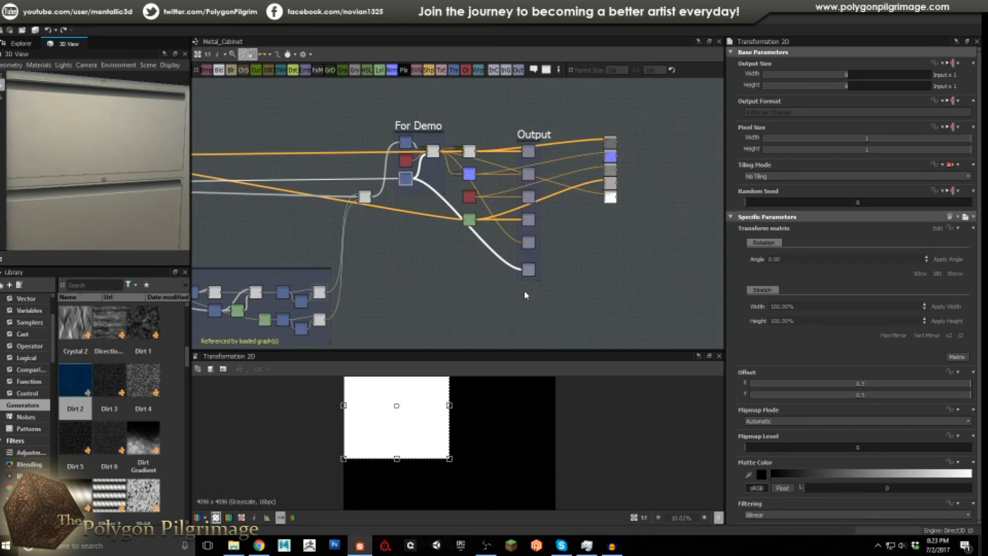
pyautogui.scroll(7, 528, 280)
pyautogui.moveTo(533, 256); pyautogui.dragTo(531, 325, button='middle')
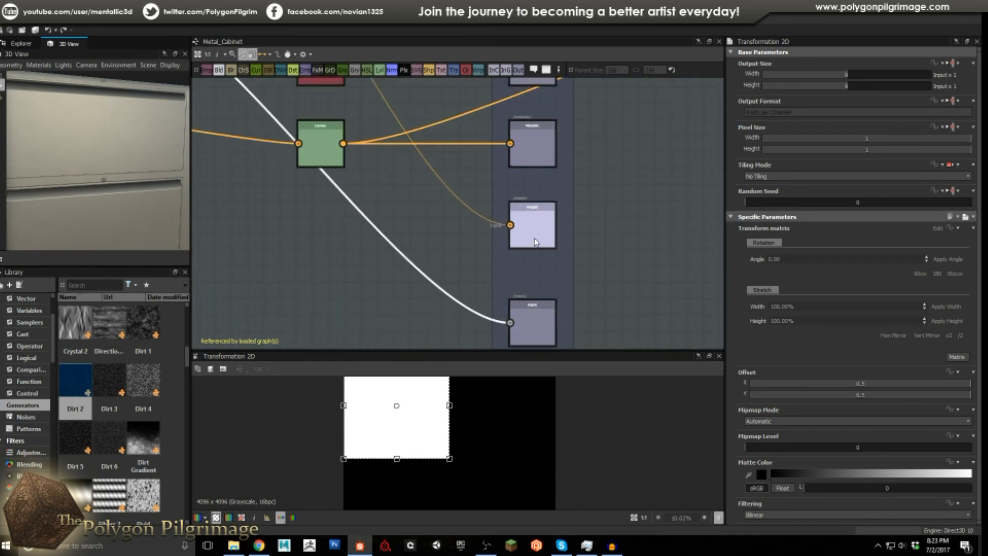
# Inspect the For Demo Blend node that feeds the height output, along with the nodes connected to it
pyautogui.scroll(-4, 530, 221)
pyautogui.moveTo(360, 132); pyautogui.dragTo(399, 212, button='middle')
pyautogui.click(359, 165)
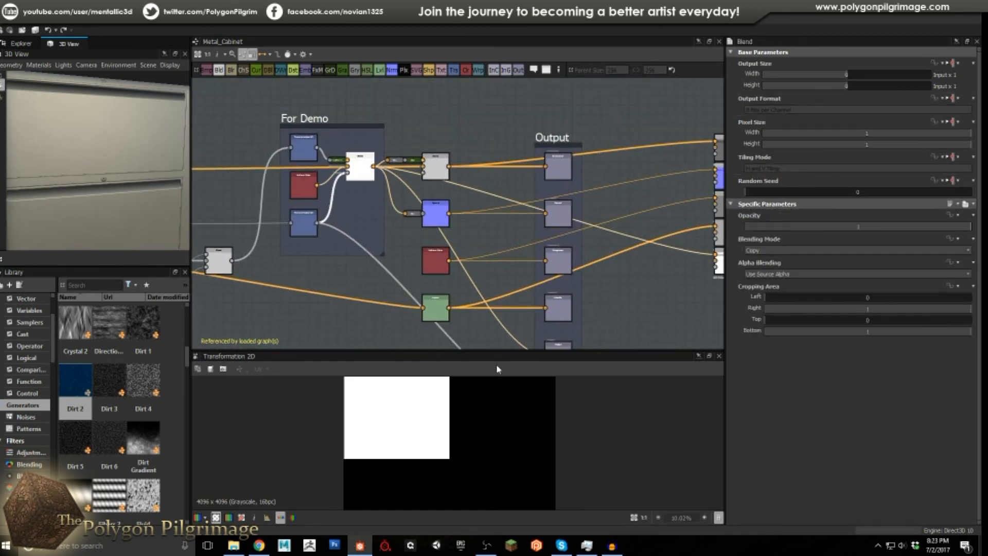
pyautogui.scroll(3, 437, 417)
pyautogui.scroll(-1, 437, 417)
pyautogui.moveTo(550, 350); pyautogui.dragTo(525, 242, button='middle')
pyautogui.scroll(-2, 524, 242)
pyautogui.scroll(2, 529, 292)
pyautogui.moveTo(327, 162); pyautogui.dragTo(525, 305, button='middle')
pyautogui.scroll(4, 474, 242)
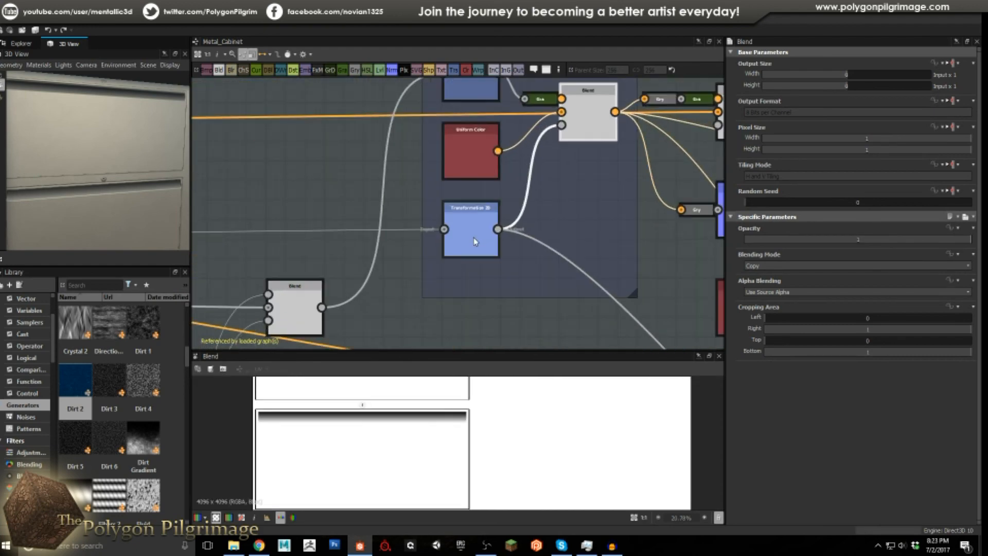
# Review the complete Metal_Cabinet graph from its build frames to its outputs, and view the drawers on the 3D cabinet
pyautogui.scroll(-4, 483, 193)
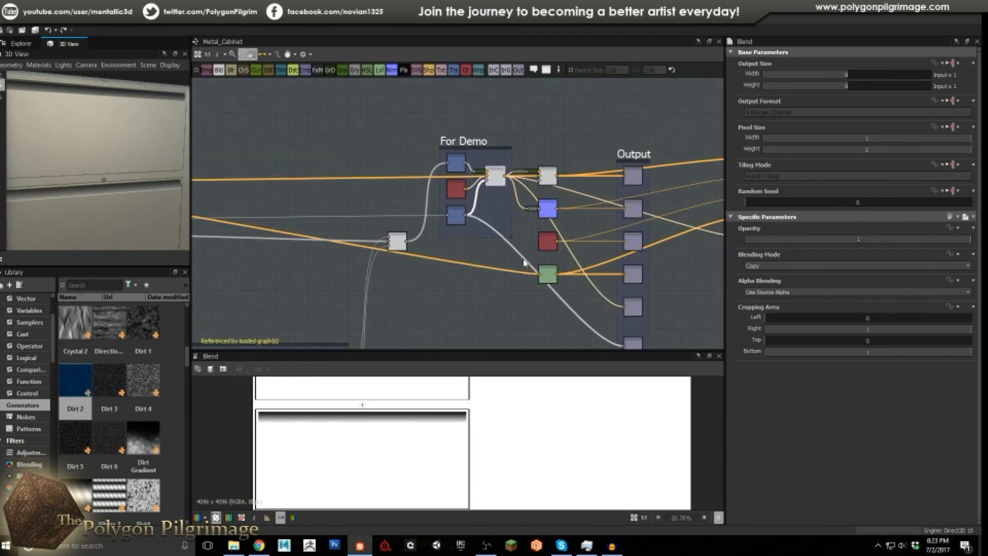
pyautogui.scroll(-2, 450, 425)
pyautogui.scroll(-2, 450, 424)
pyautogui.moveTo(547, 300); pyautogui.dragTo(575, 223, button='middle')
pyautogui.scroll(-2, 508, 272)
pyautogui.scroll(-3, 504, 224)
pyautogui.moveTo(503, 226); pyautogui.dragTo(519, 242, button='middle')
pyautogui.scroll(1, 519, 242)
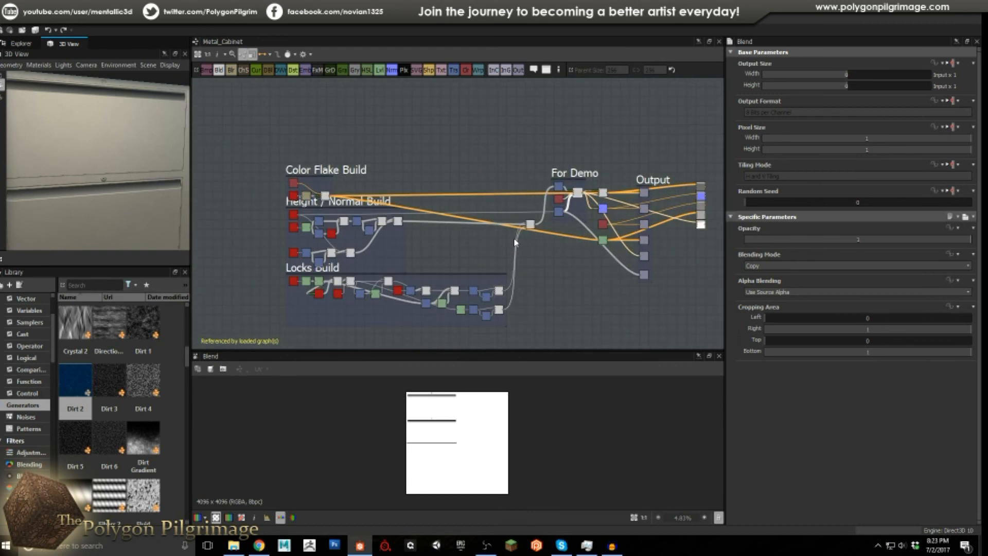
pyautogui.scroll(-3, 116, 178)
pyautogui.moveTo(116, 177)
pyautogui.mouseDown()
pyautogui.moveTo(134, 180)
pyautogui.moveTo(114, 168)
pyautogui.moveTo(79, 168)
pyautogui.moveTo(128, 155)
pyautogui.moveTo(113, 173)
pyautogui.moveTo(120, 165)
pyautogui.mouseUp()
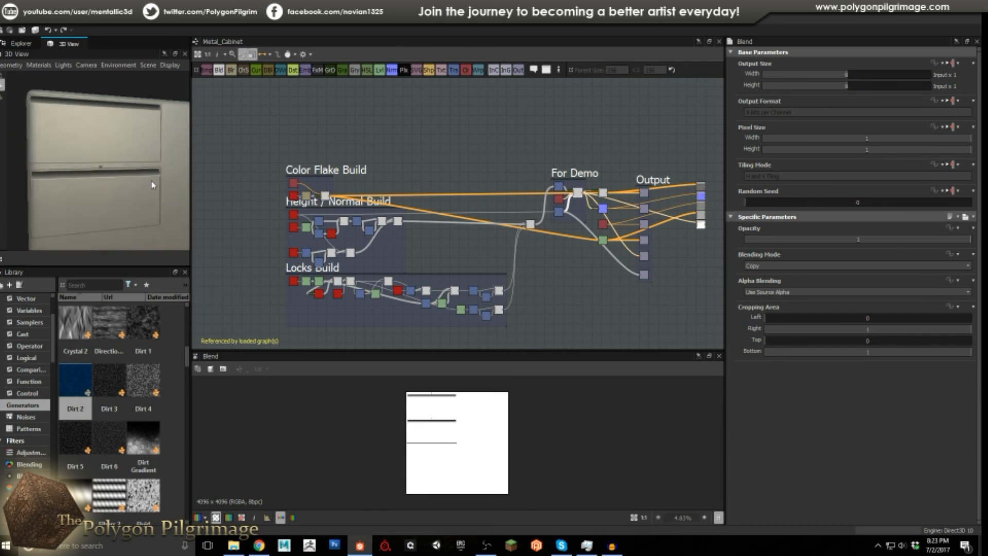
# Inspect the Subtract Blend node in the Locks Build frame that cuts the keyhole into the lock shape
pyautogui.scroll(1, 465, 302)
pyautogui.scroll(5, 464, 298)
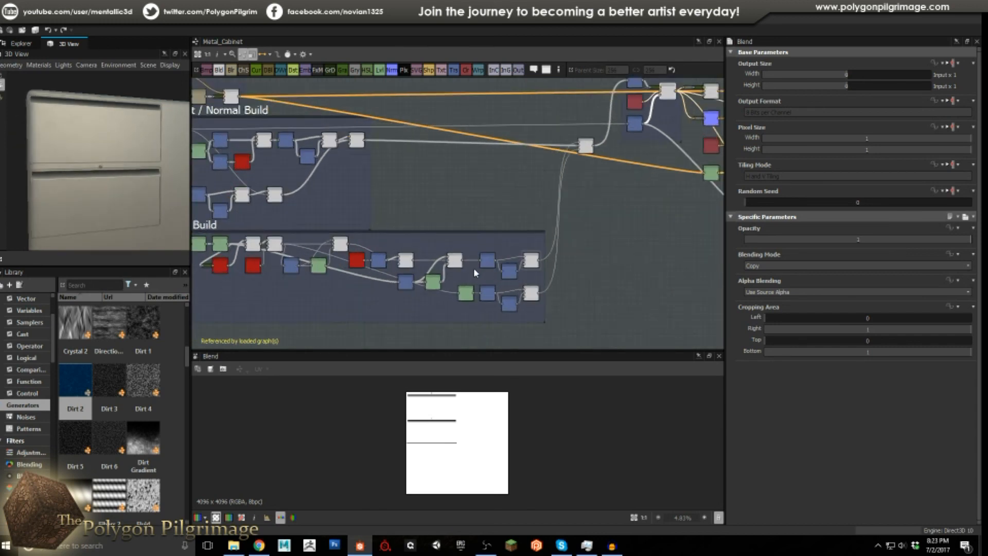
pyautogui.click(439, 260)
pyautogui.scroll(2, 464, 437)
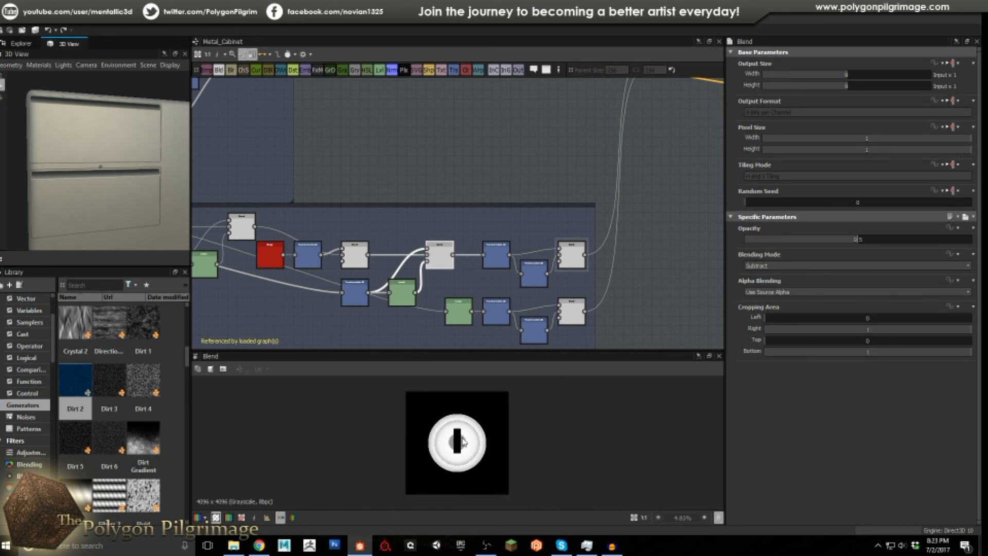
pyautogui.scroll(1, 462, 443)
pyautogui.scroll(-5, 412, 234)
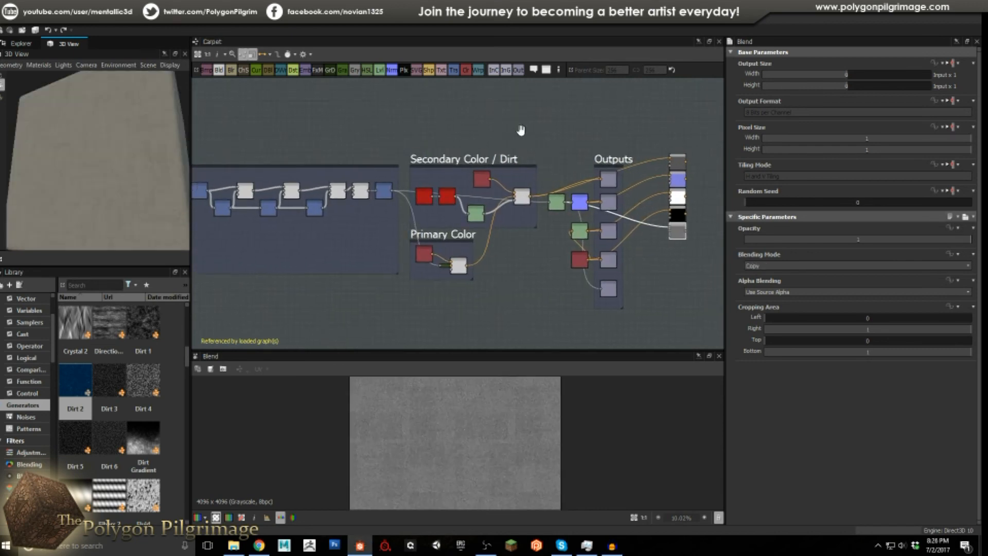
# Review the overall Carpet graph with its pattern, color and output frames, and examine the carpet in the 3D view
pyautogui.moveTo(401, 128); pyautogui.dragTo(441, 135, button='middle')
pyautogui.scroll(-1, 449, 132)
pyautogui.scroll(2, 136, 163)
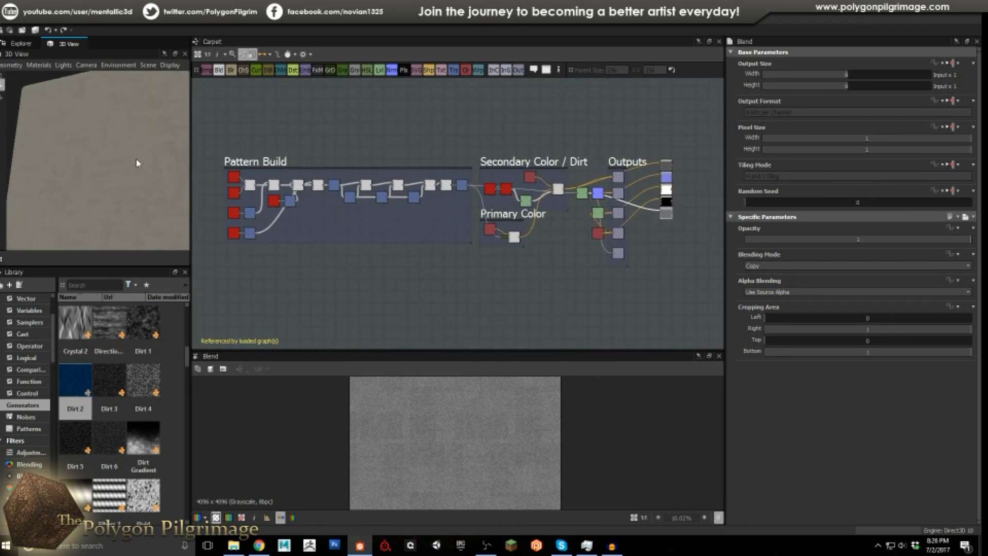
pyautogui.scroll(2, 95, 157)
pyautogui.scroll(-3, 106, 151)
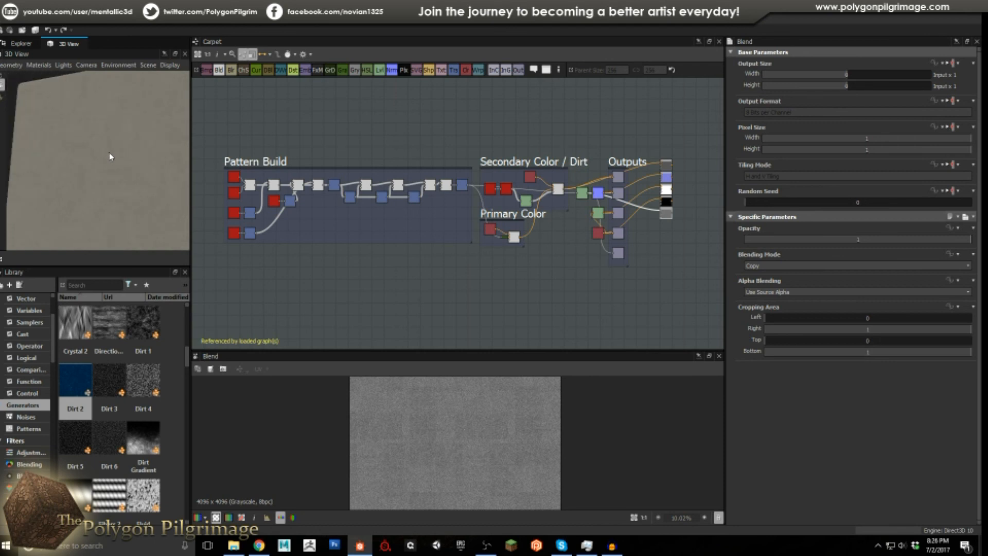
pyautogui.scroll(-3, 105, 142)
pyautogui.scroll(-3, 103, 154)
pyautogui.scroll(2, 107, 163)
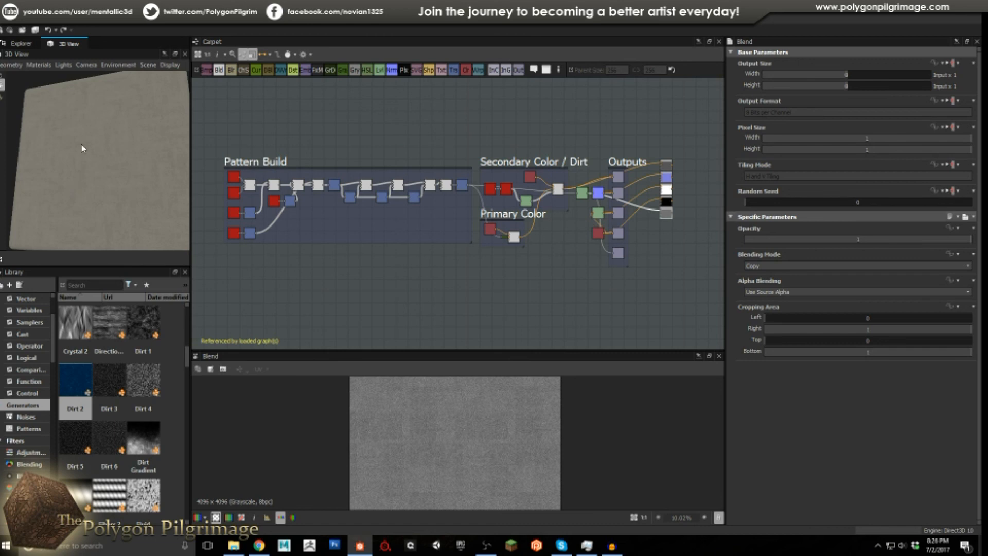
pyautogui.scroll(2, 83, 148)
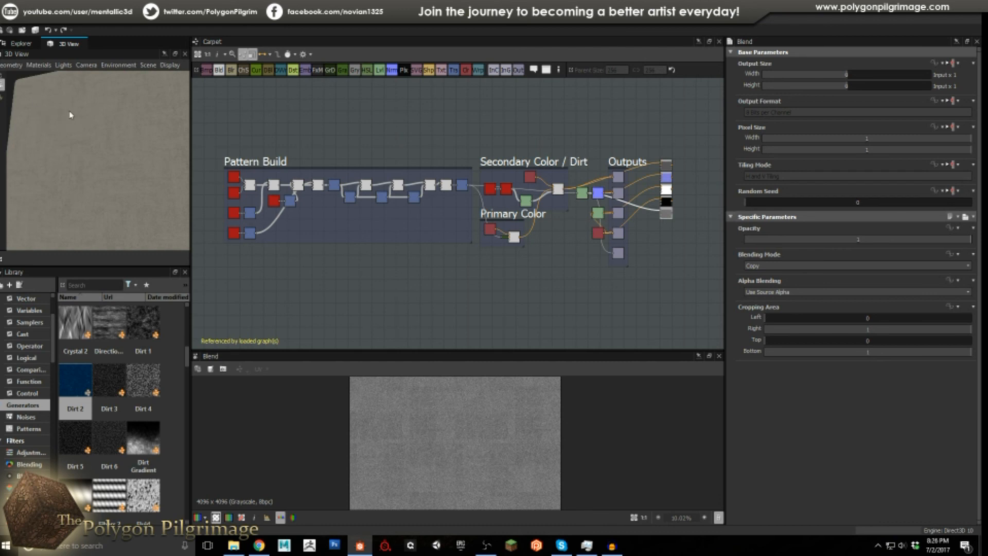
pyautogui.scroll(-1, 118, 166)
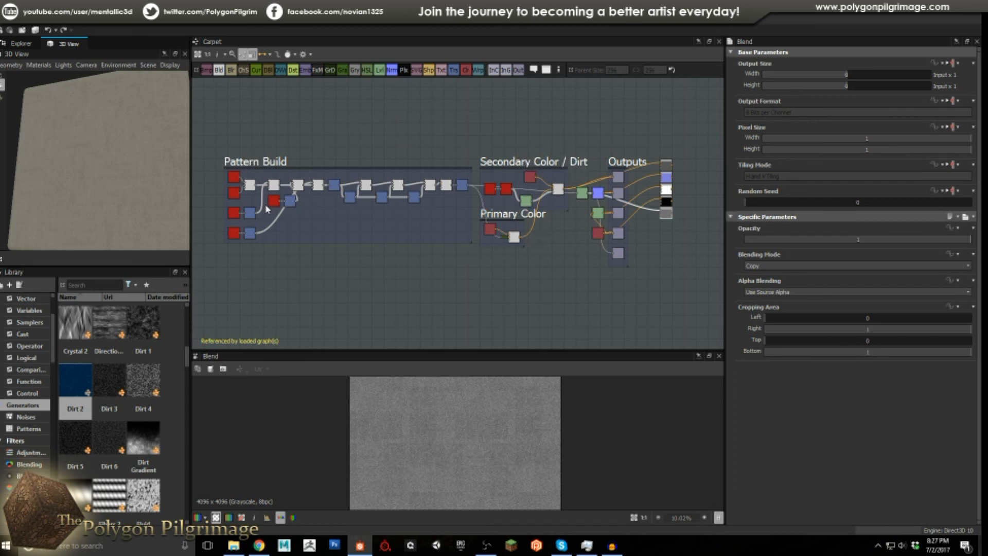
# Inspect the White Noise Fast and Weave 2 nodes in the Pattern Build frame, looking closely at the weave pattern
pyautogui.scroll(5, 307, 201)
pyautogui.click(291, 147)
pyautogui.scroll(4, 467, 435)
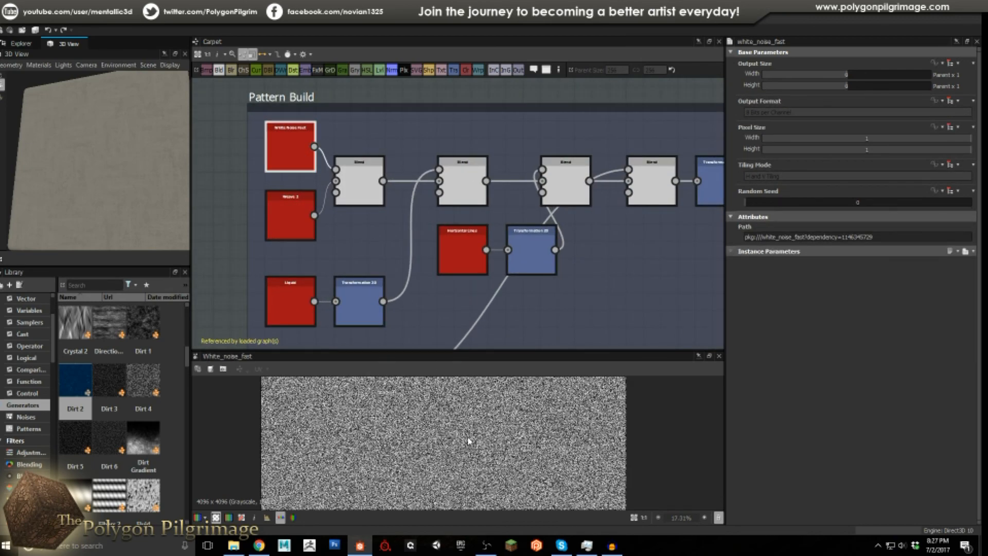
pyautogui.click(302, 215)
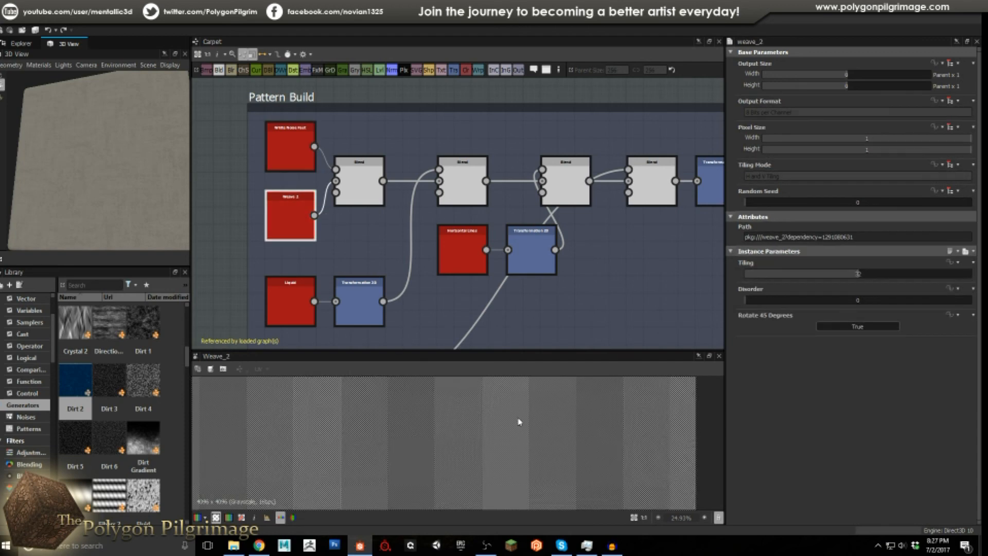
pyautogui.scroll(6, 498, 429)
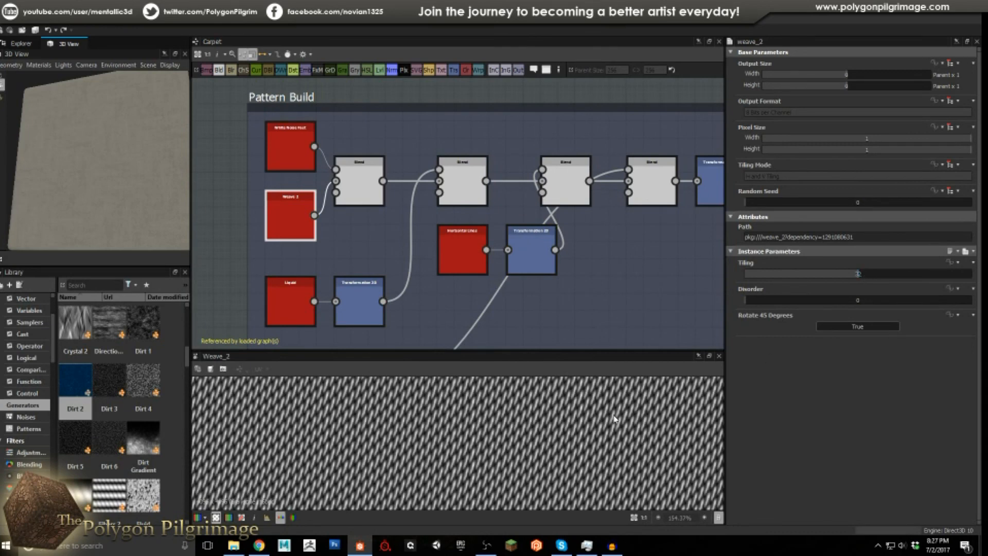
# Inspect the Add (Linear Dodge) Blend combining noise and weave, and the Copy Blend node that follows it
pyautogui.click(345, 186)
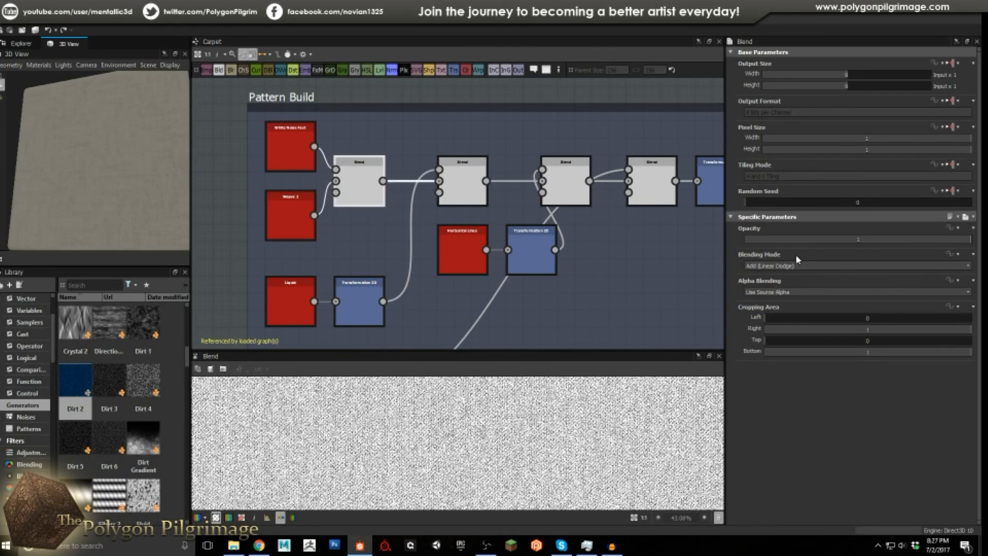
pyautogui.scroll(5, 457, 448)
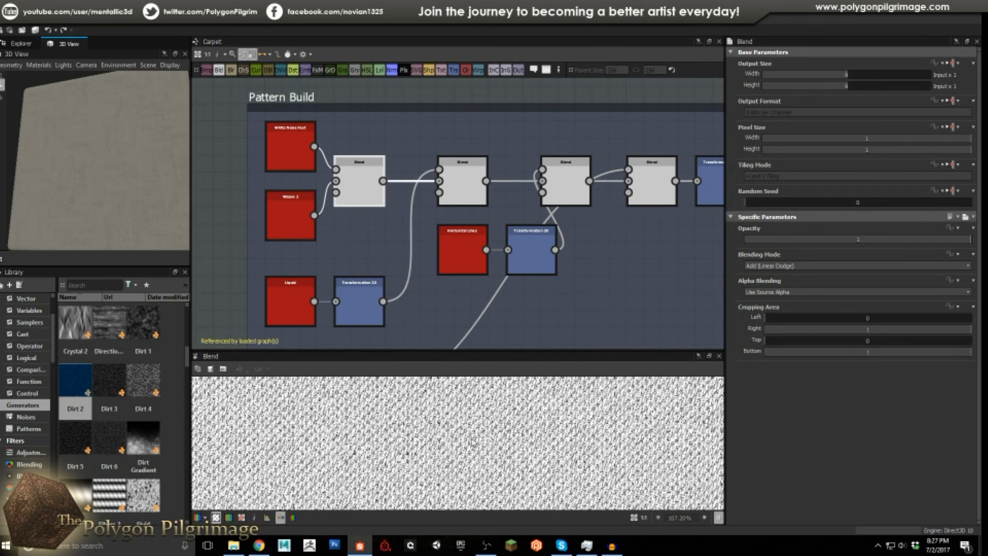
pyautogui.click(460, 195)
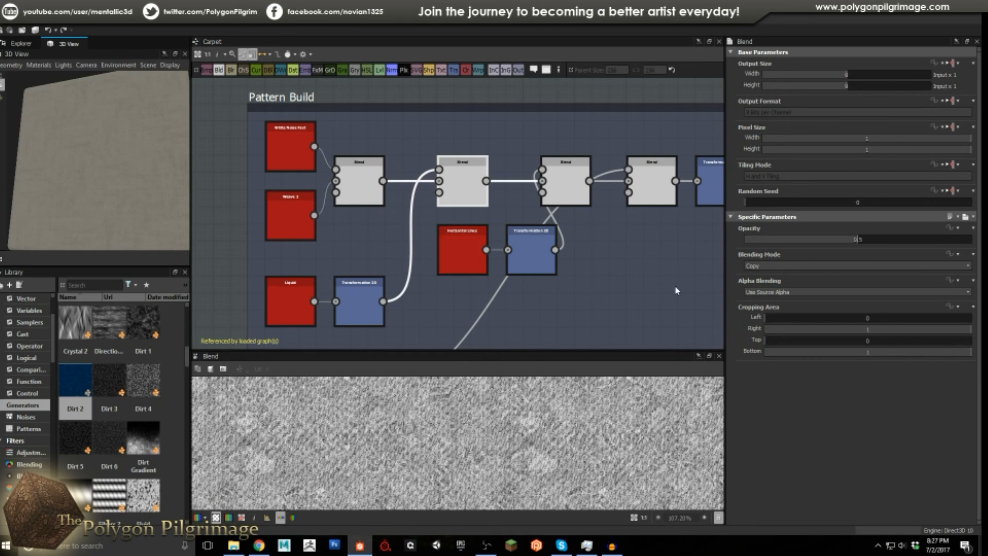
# Inspect the Liquid node's settings, its Transformation 2D tiling and the Copy Blend node they feed
pyautogui.click(272, 301)
pyautogui.scroll(-10, 469, 427)
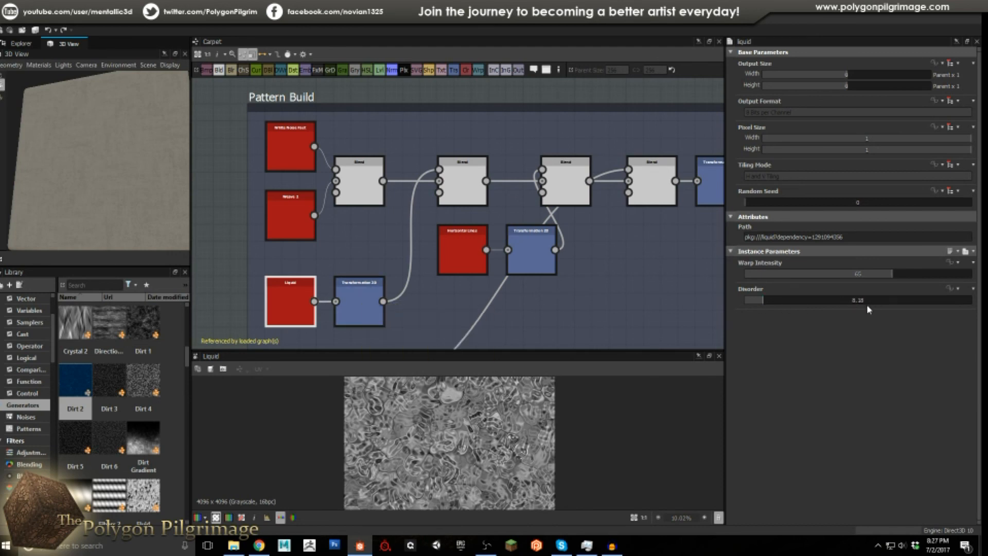
pyautogui.click(354, 298)
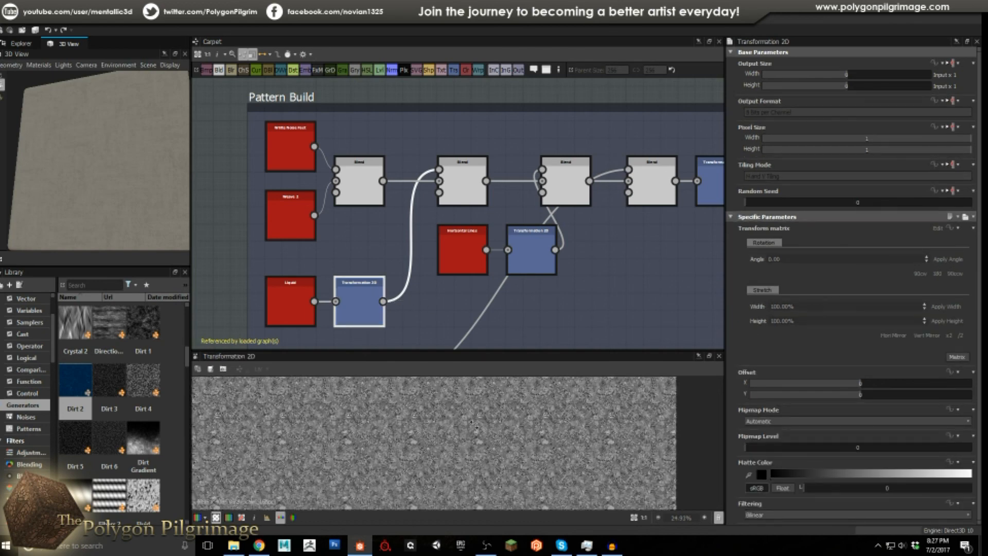
pyautogui.click(462, 188)
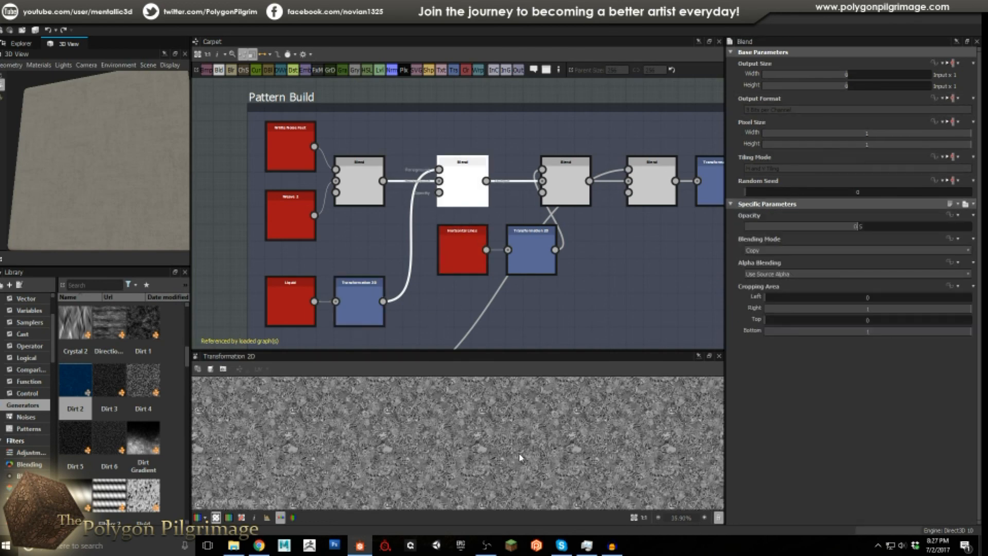
# Inspect the Horizontal Lines generator, its Transformation 2D tiling and the Copy Blend that layers it over the noise and liquid pattern
pyautogui.scroll(1, 490, 434)
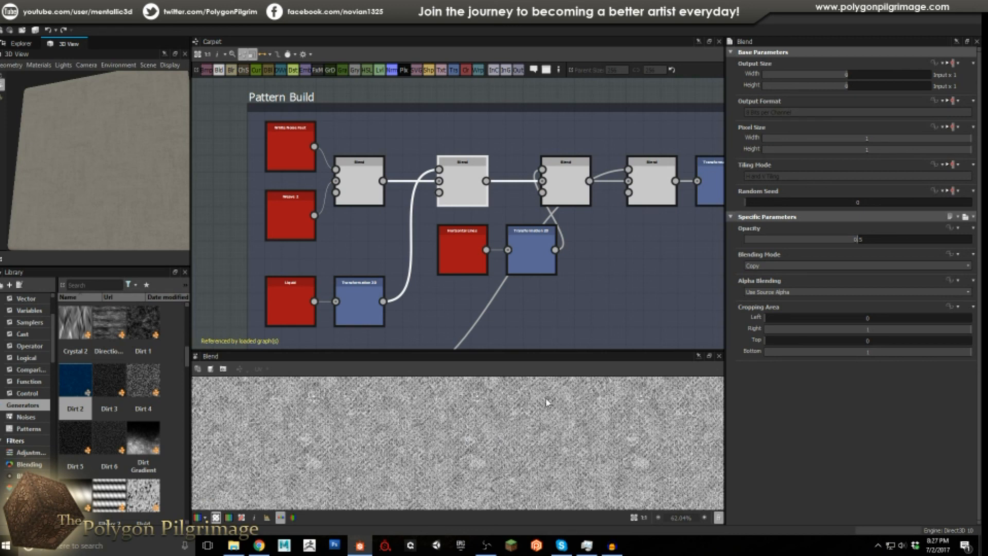
pyautogui.moveTo(610, 255); pyautogui.dragTo(551, 256, button='middle')
pyautogui.click(520, 180)
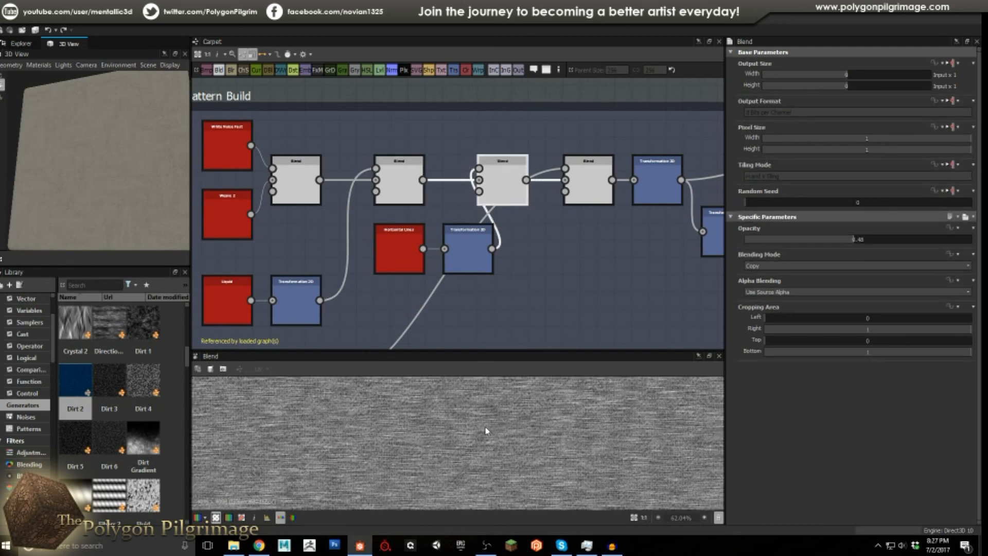
pyautogui.scroll(-2, 486, 420)
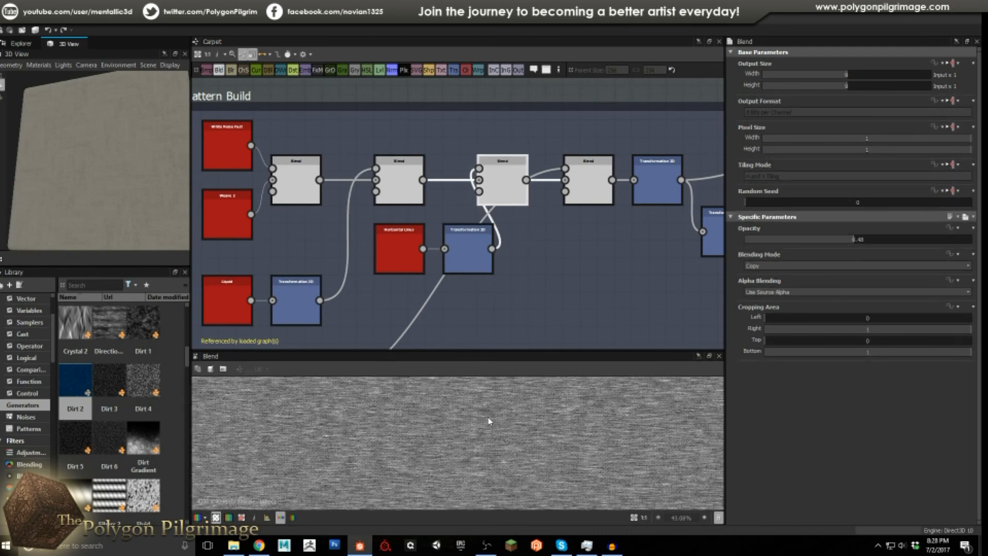
pyautogui.click(390, 241)
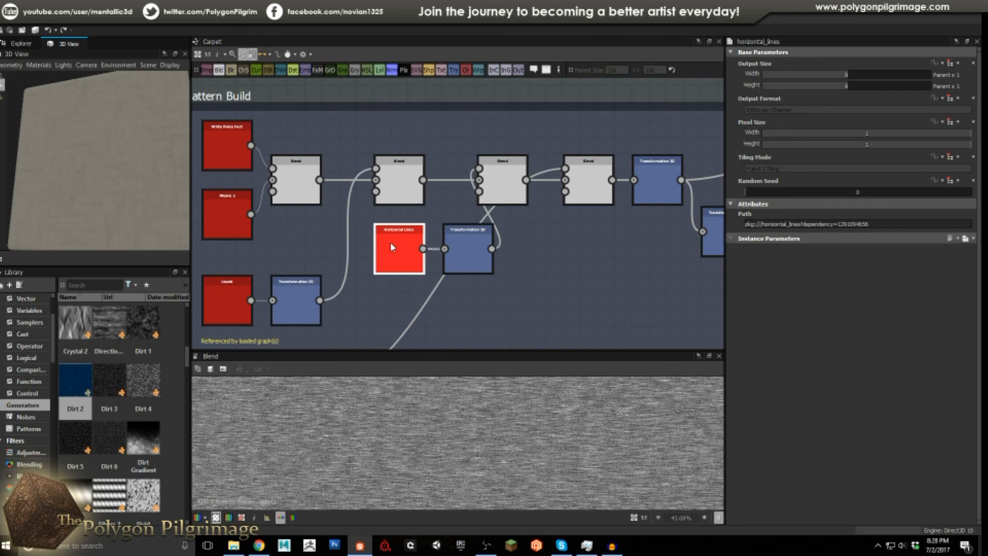
pyautogui.click(464, 254)
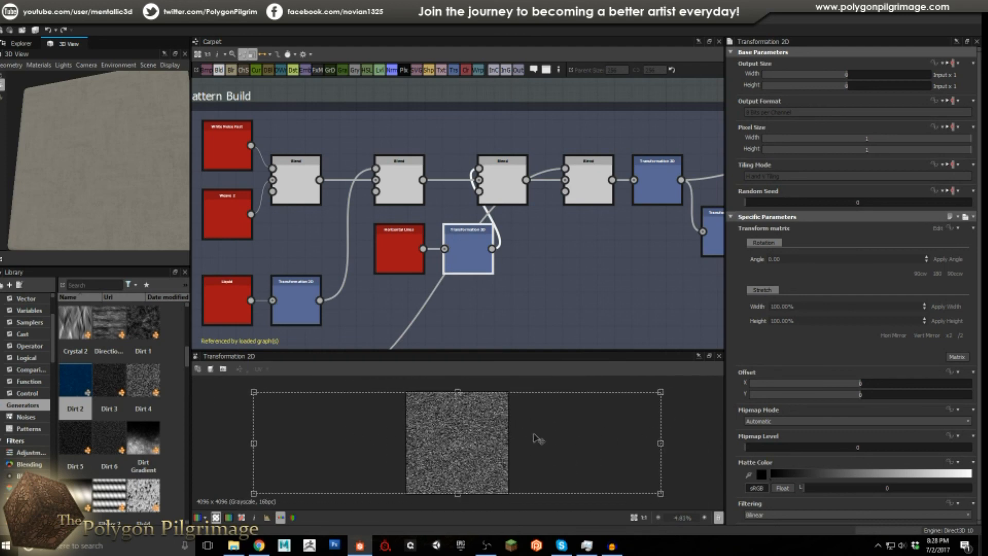
pyautogui.scroll(5, 502, 440)
pyautogui.scroll(2, 501, 440)
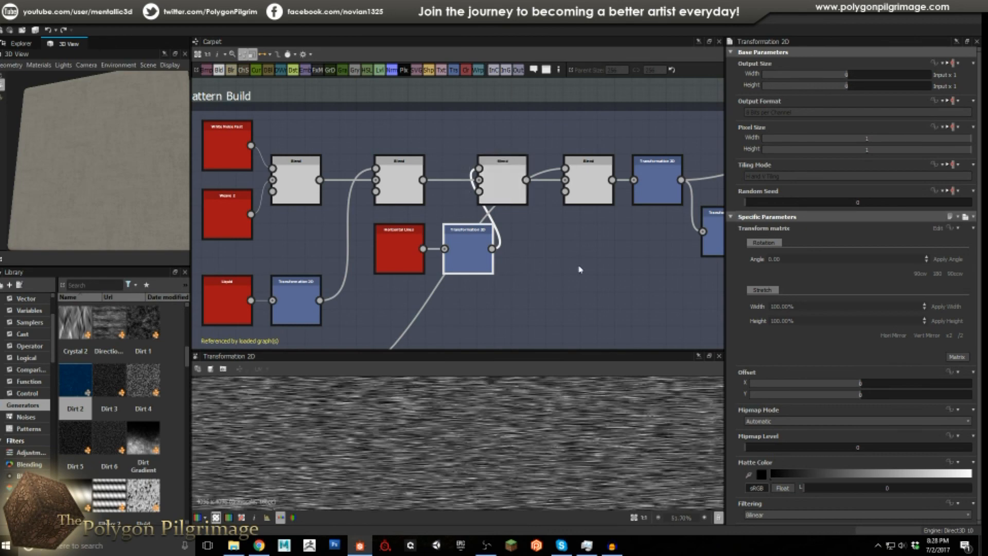
pyautogui.click(503, 186)
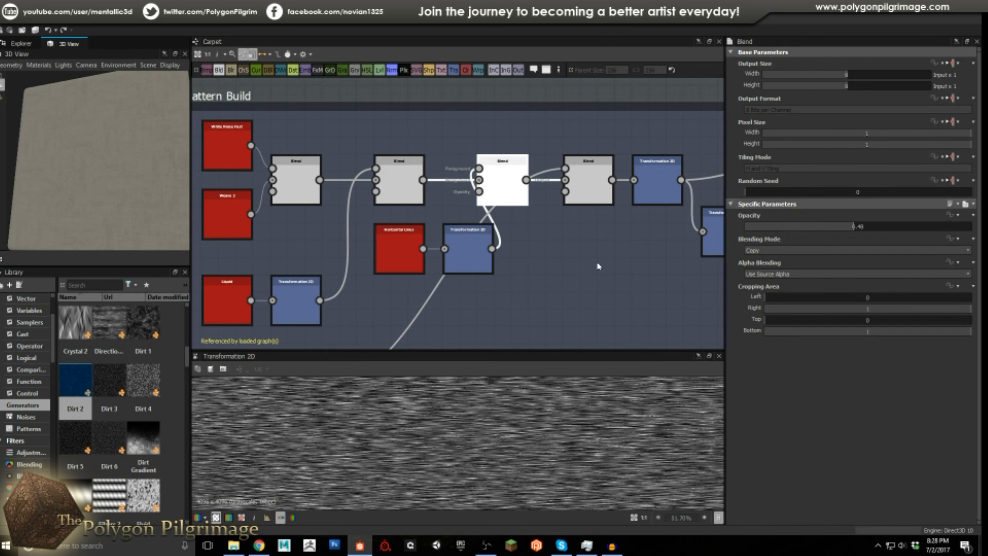
pyautogui.scroll(-1, 510, 424)
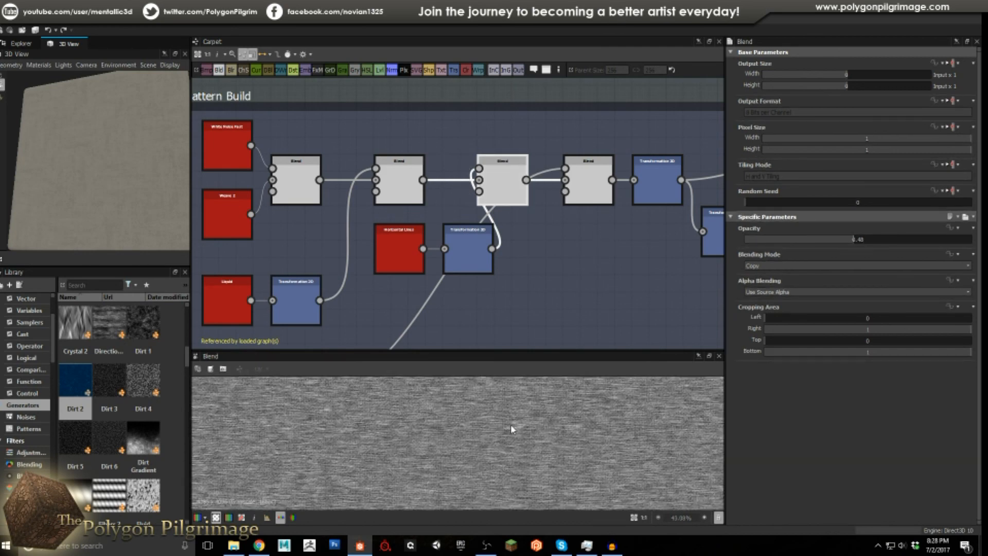
# Inspect the Multiply Blend's settings and the Wood Fibers 2 node with the Transformation 2D that feed it
pyautogui.click(597, 178)
pyautogui.scroll(-3, 533, 257)
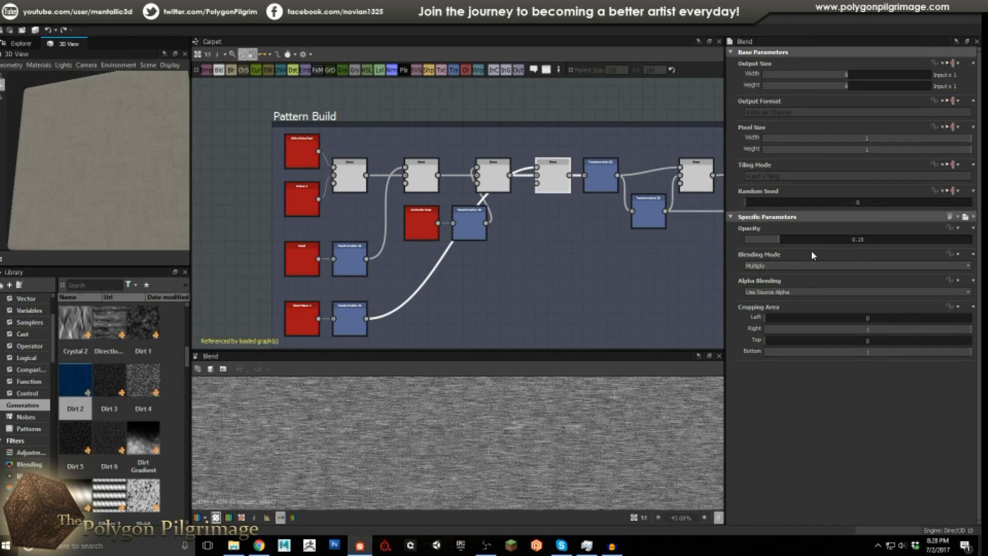
pyautogui.scroll(5, 343, 284)
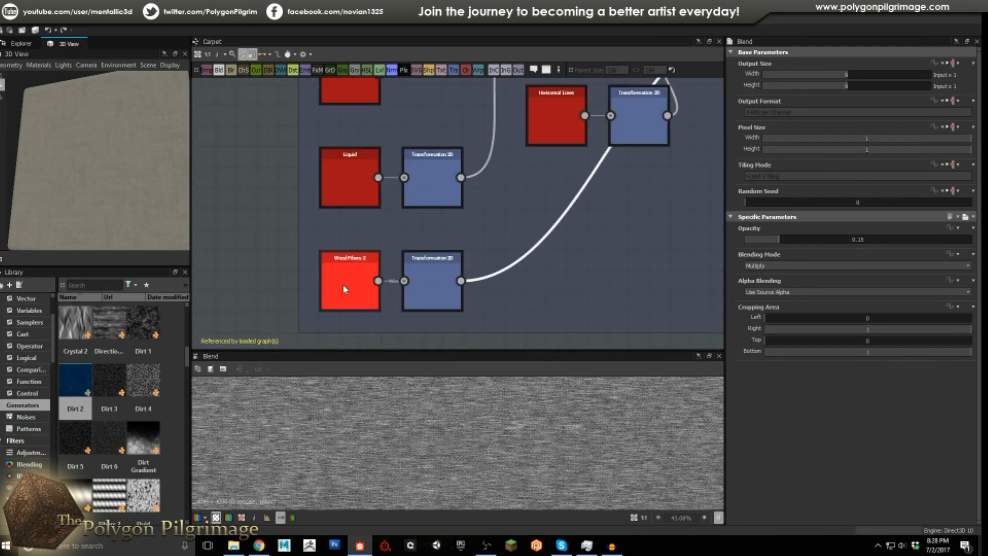
pyautogui.click(342, 283)
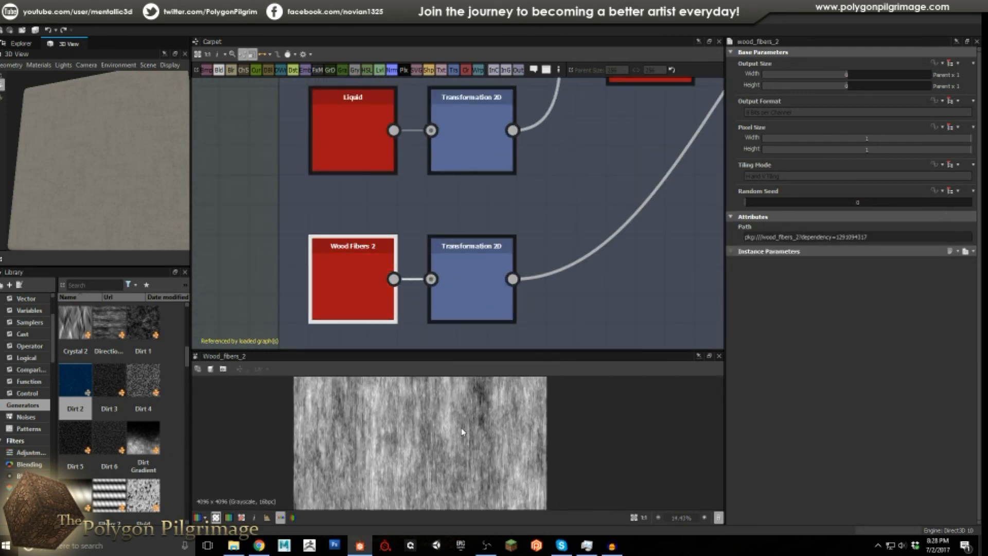
pyautogui.click(477, 312)
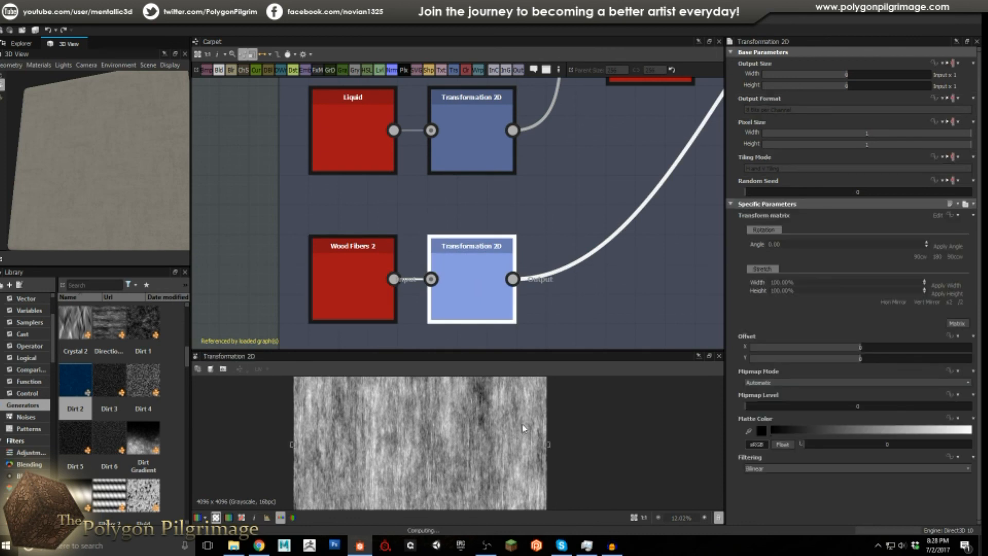
pyautogui.scroll(-4, 497, 264)
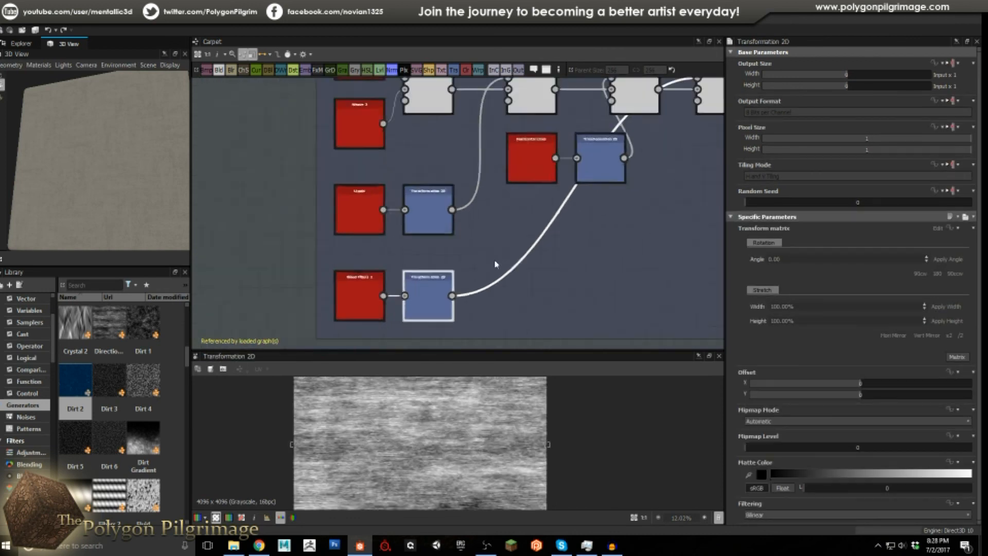
pyautogui.scroll(-2, 463, 422)
pyautogui.scroll(-1, 454, 445)
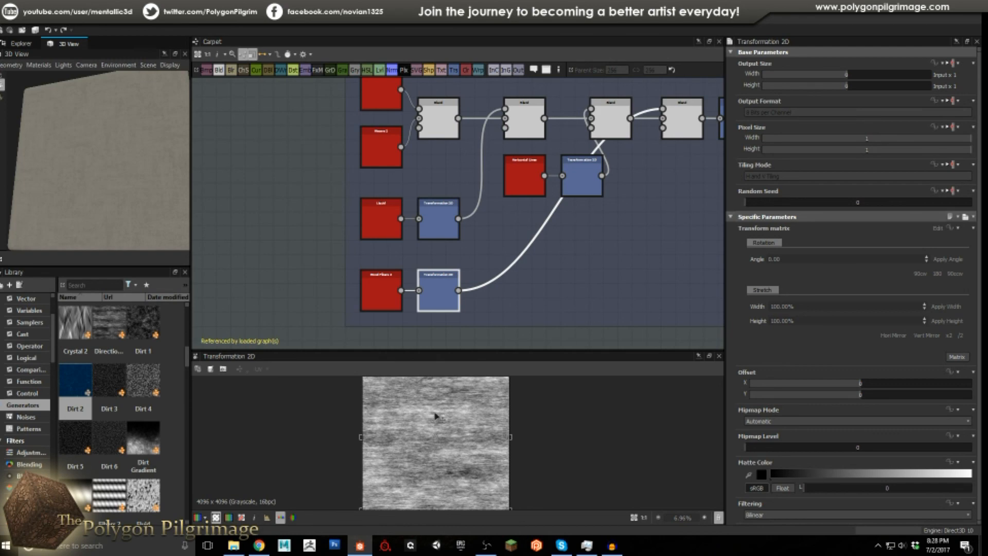
# Examine the Multiply Blend's combined fiber pattern at close range
pyautogui.scroll(3, 642, 252)
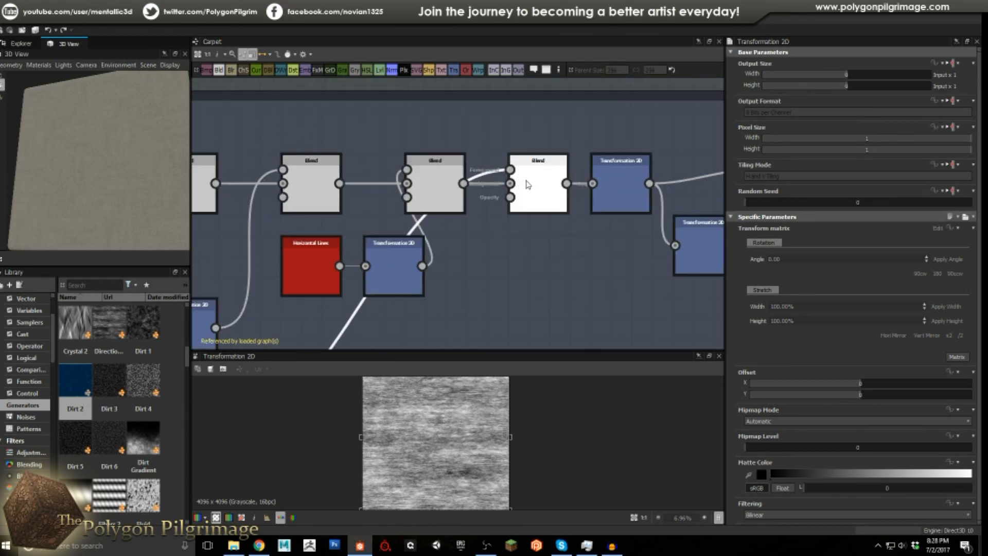
pyautogui.click(525, 185)
pyautogui.scroll(9, 455, 425)
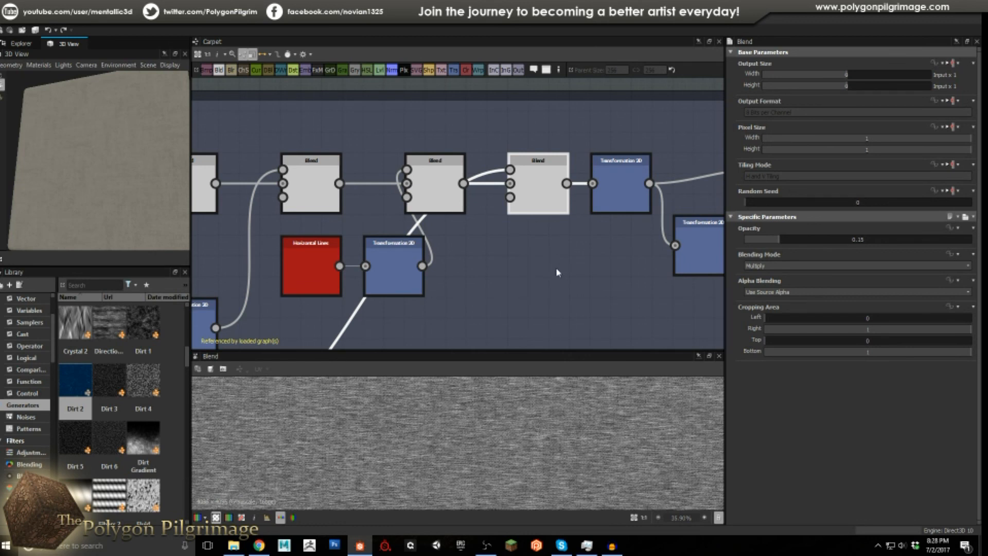
# Inspect the Transformation 2D node with No Tiling that follows the Multiply Blend, viewing its whole output
pyautogui.moveTo(601, 262); pyautogui.dragTo(488, 280, button='middle')
pyautogui.click(512, 206)
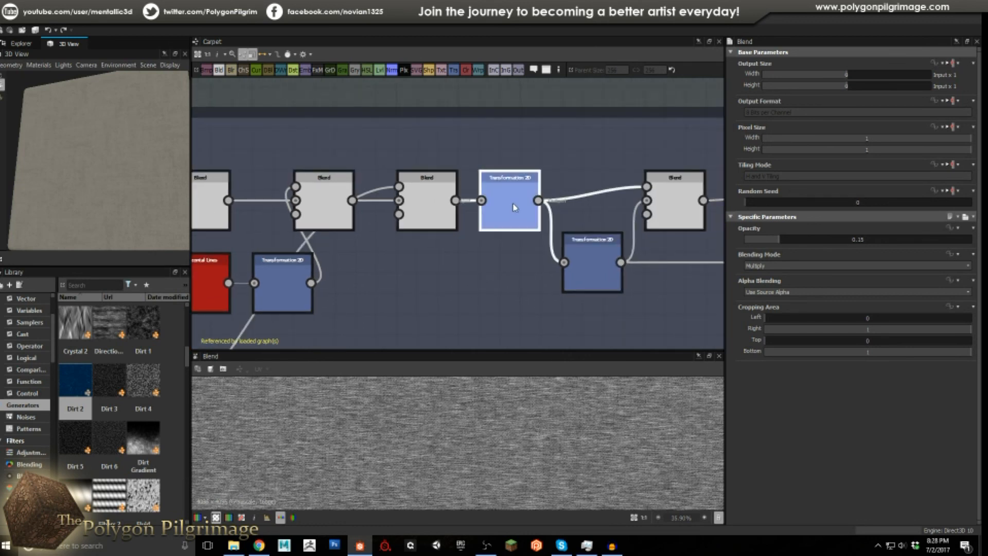
pyautogui.scroll(-10, 484, 417)
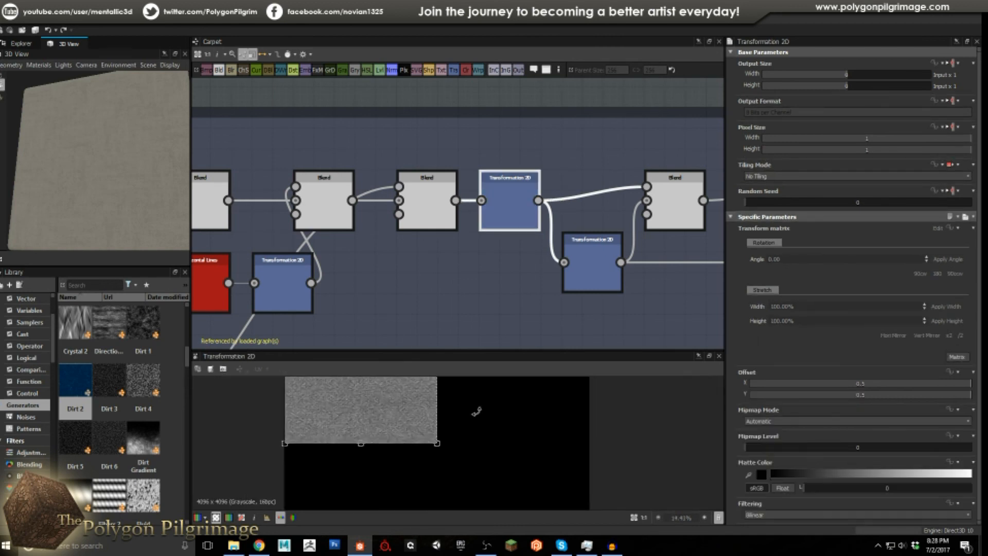
# Inspect the second Transformation 2D in the quadrant chain and the first Add (Linear Dodge) Blend that joins the two quadrants
pyautogui.moveTo(597, 264); pyautogui.dragTo(486, 276, button='middle')
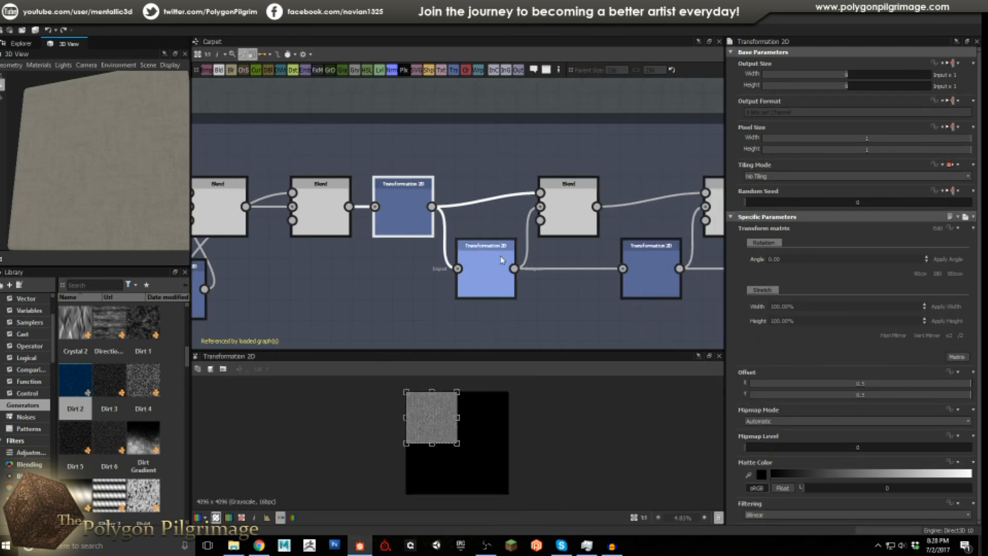
pyautogui.scroll(2, 486, 278)
pyautogui.click(483, 278)
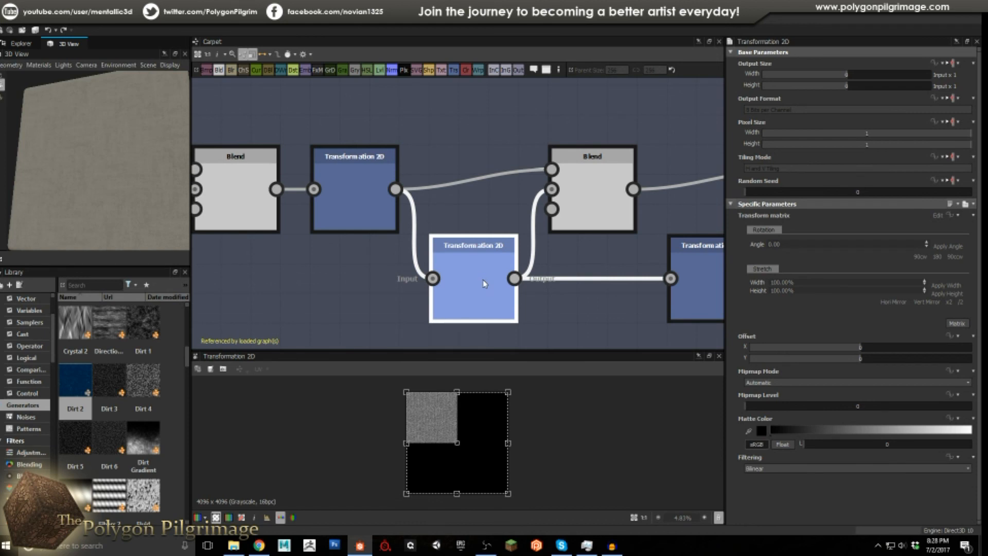
pyautogui.click(587, 196)
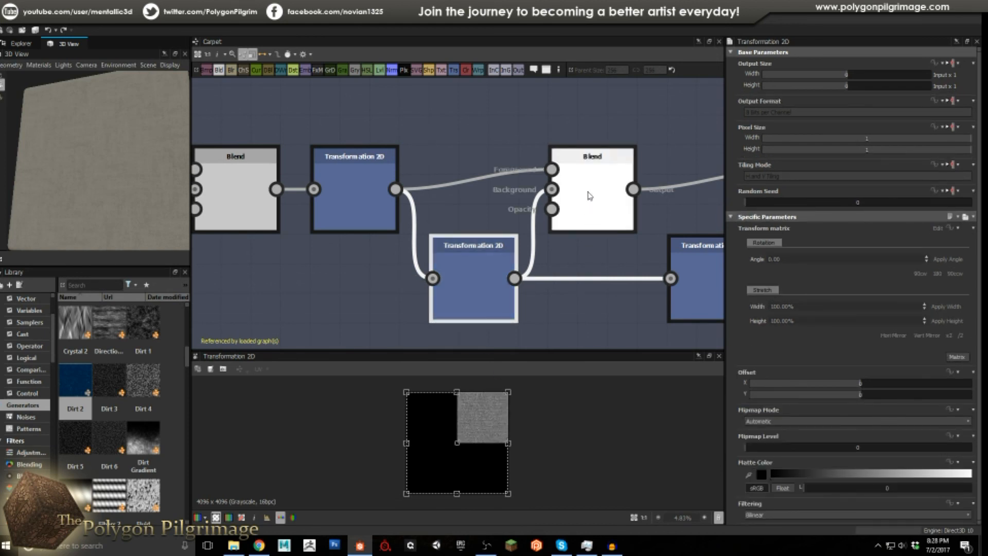
pyautogui.scroll(5, 482, 415)
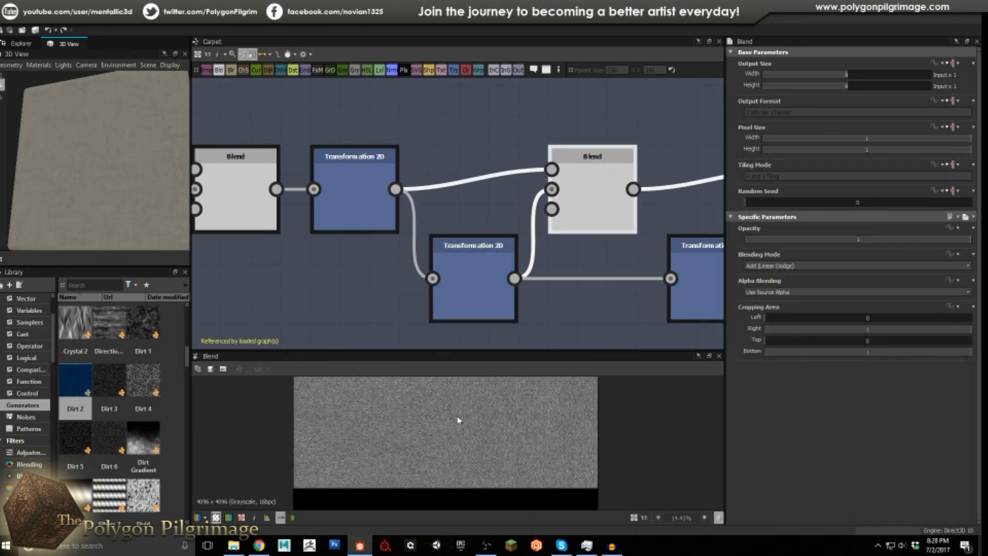
pyautogui.scroll(-1, 448, 428)
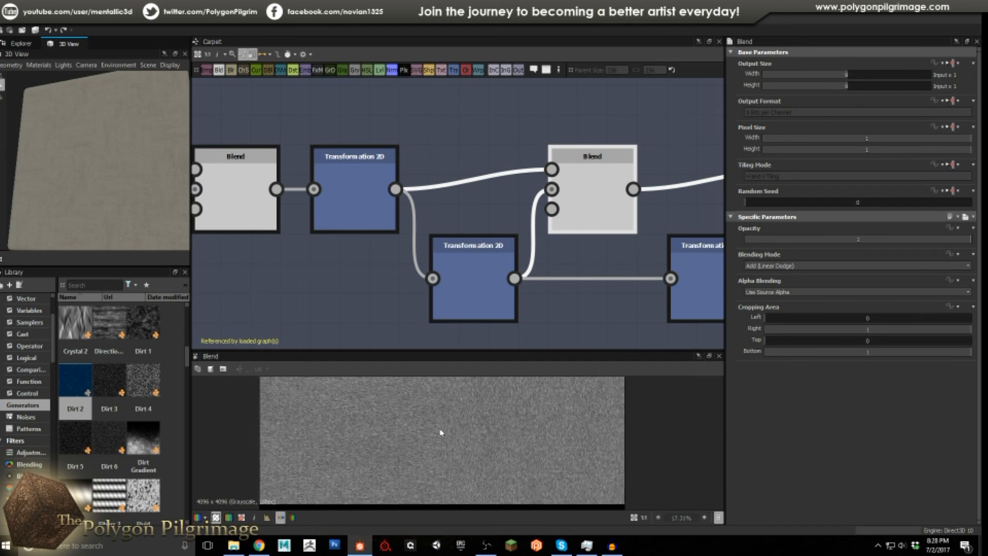
pyautogui.scroll(1, 362, 427)
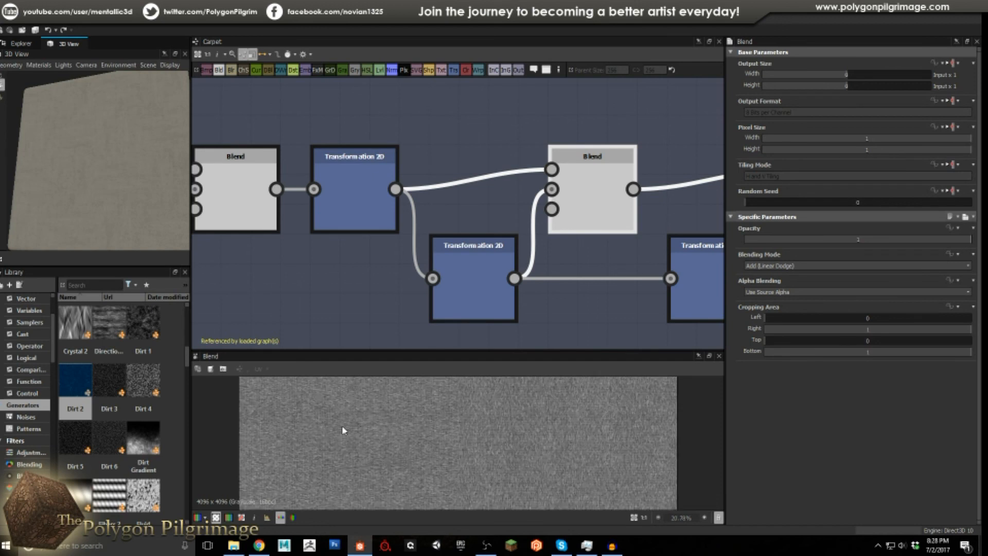
# Inspect the next Transformation 2D in the chain and the two Add (Linear Dodge) Blends that add the remaining quadrants
pyautogui.scroll(-3, 540, 238)
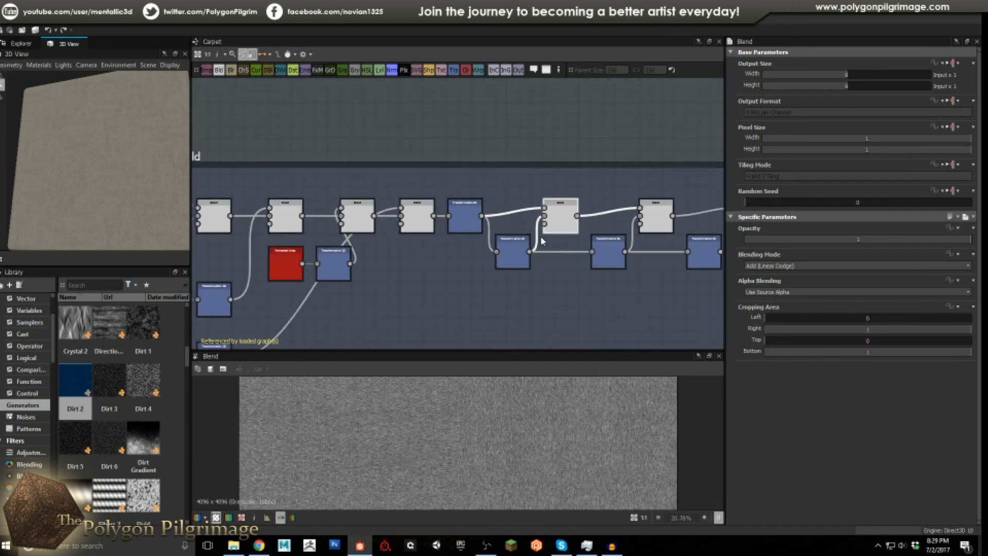
pyautogui.scroll(2, 544, 216)
pyautogui.click(545, 211)
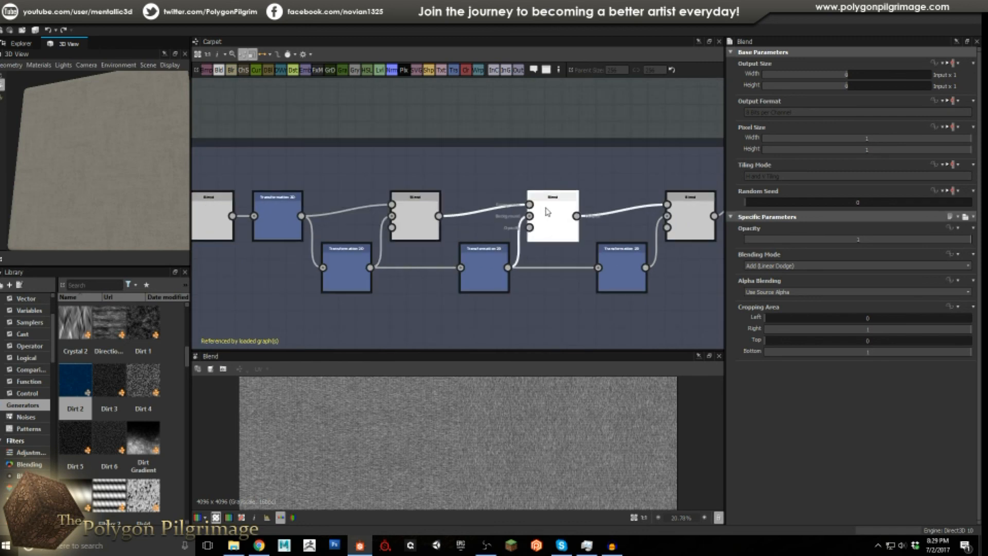
pyautogui.click(484, 270)
pyautogui.scroll(-5, 510, 432)
pyautogui.scroll(7, 491, 487)
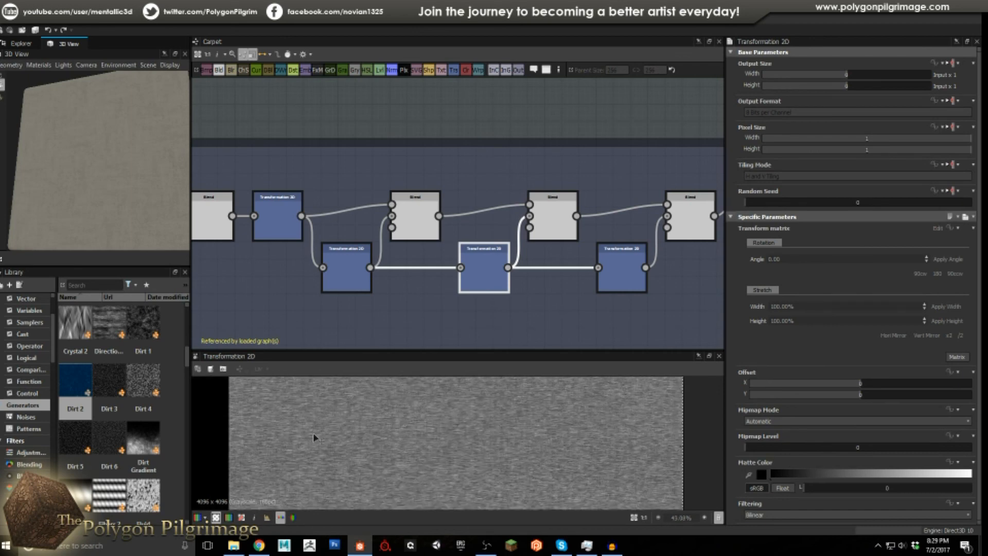
pyautogui.scroll(-7, 429, 429)
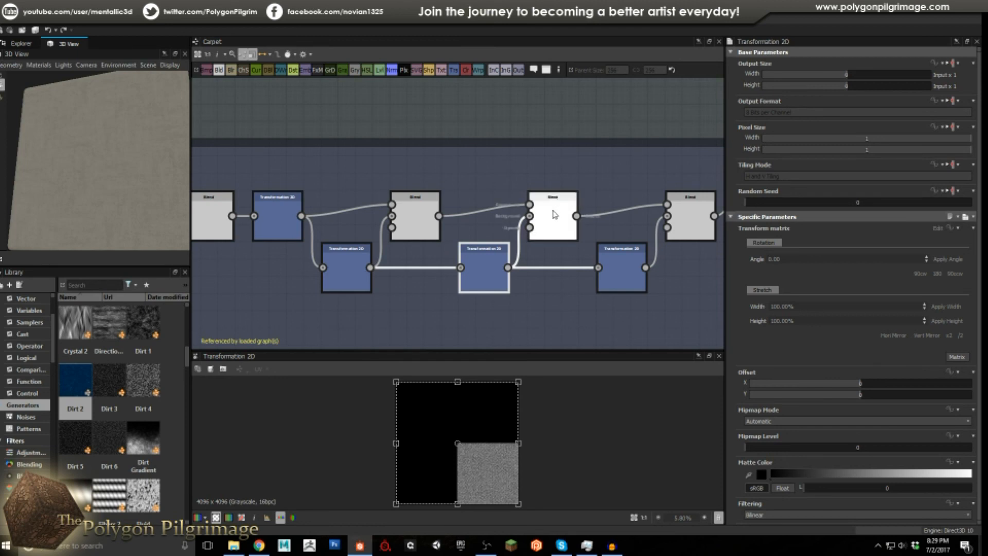
pyautogui.click(554, 214)
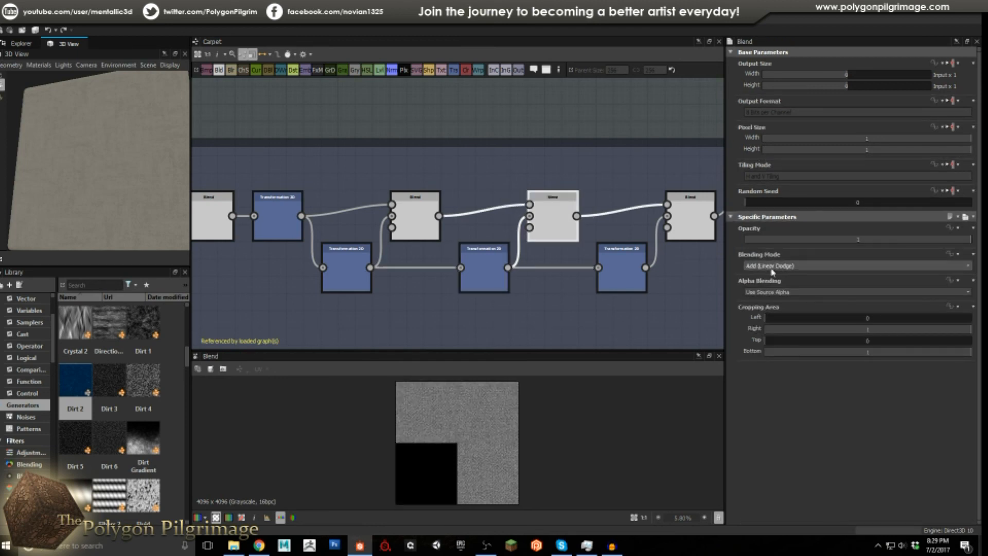
pyautogui.moveTo(618, 272); pyautogui.dragTo(525, 275, button='middle')
pyautogui.click(597, 216)
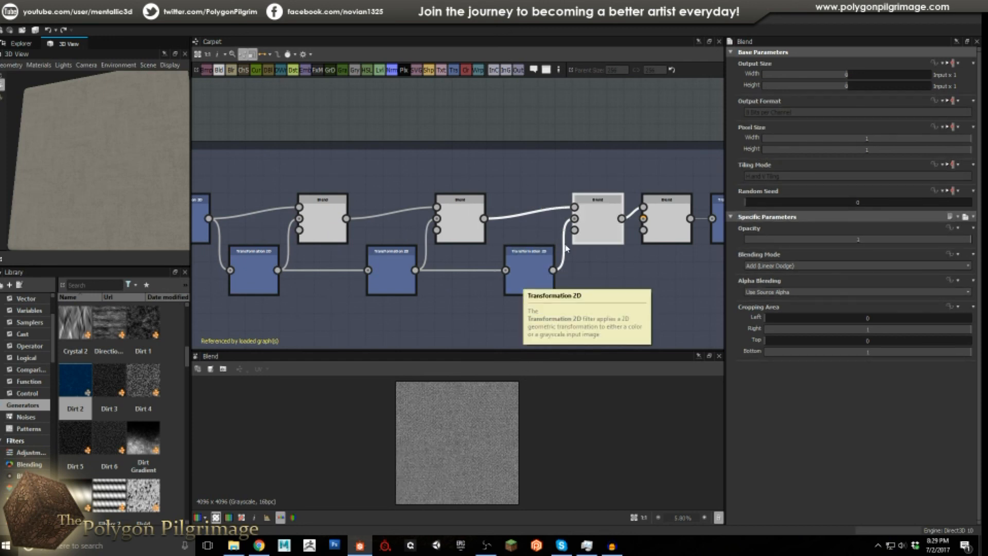
# Inspect the Copy Blend after the quadrant chain and examine its four-part carpet pattern up close
pyautogui.moveTo(650, 230); pyautogui.dragTo(484, 247, button='middle')
pyautogui.scroll(1, 483, 247)
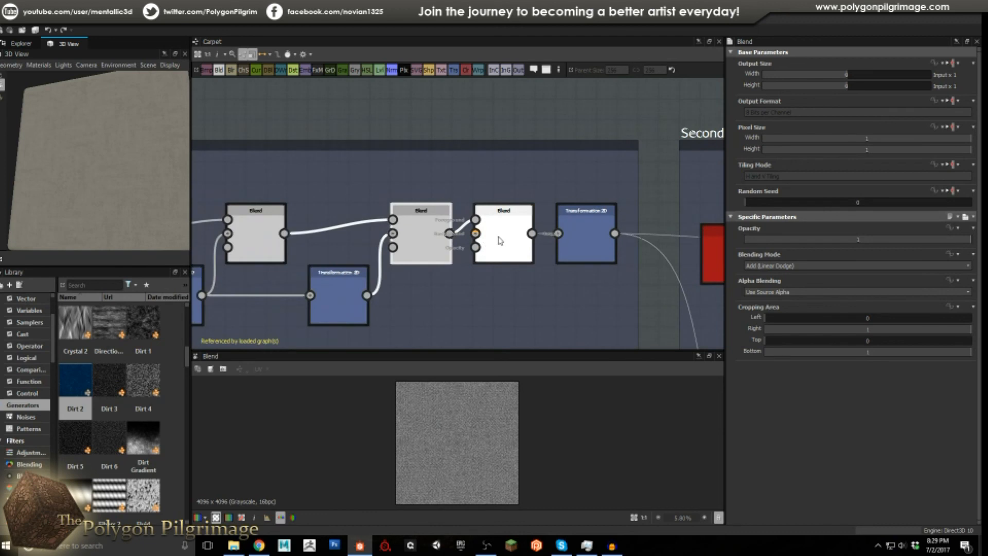
pyautogui.scroll(1, 484, 247)
pyautogui.click(485, 249)
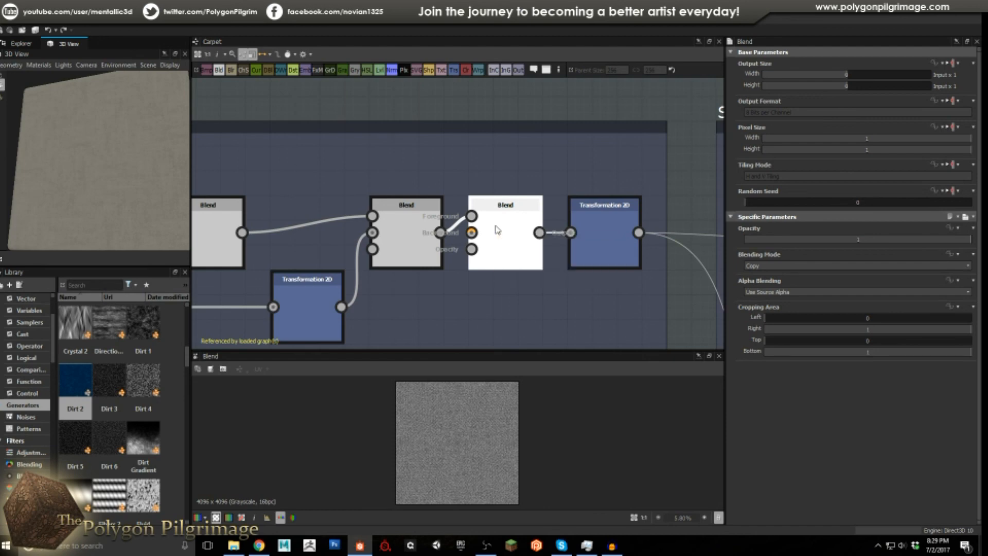
pyautogui.scroll(5, 464, 423)
pyautogui.scroll(-2, 464, 423)
pyautogui.scroll(5, 462, 432)
pyautogui.scroll(4, 450, 482)
pyautogui.scroll(2, 456, 451)
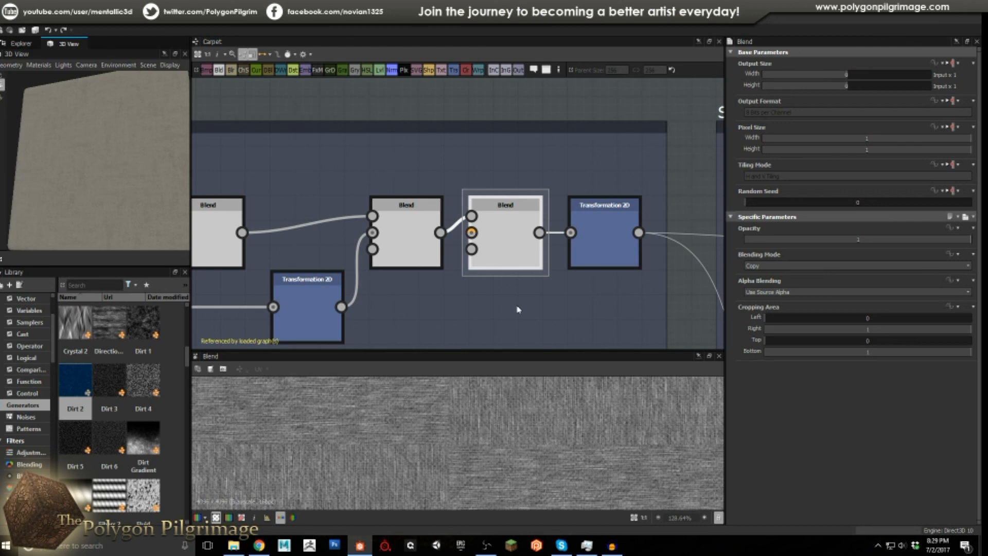
# Inspect the last Transformation 2D node of the Pattern Build frame and its tiled output
pyautogui.doubleClick(599, 244)
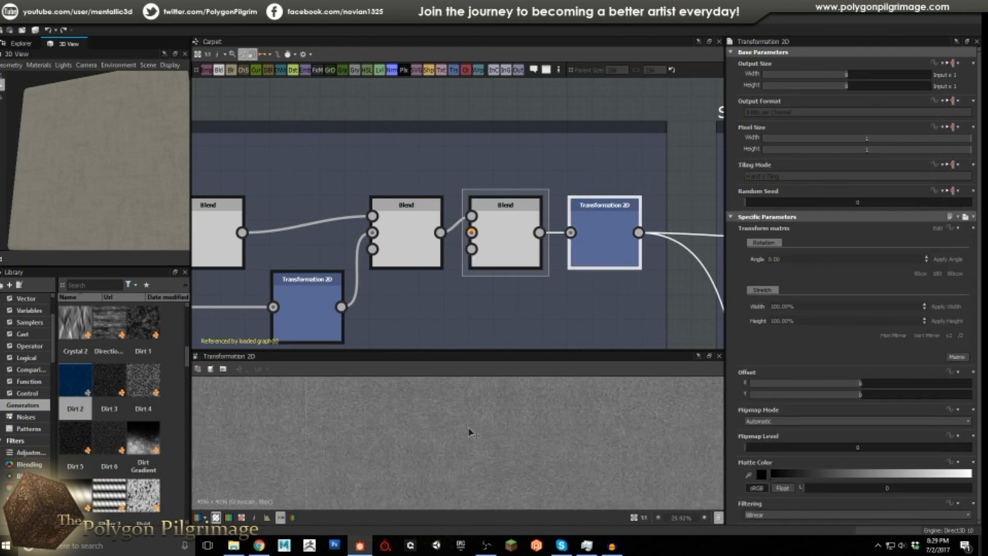
pyautogui.scroll(-4, 469, 432)
pyautogui.scroll(3, 508, 429)
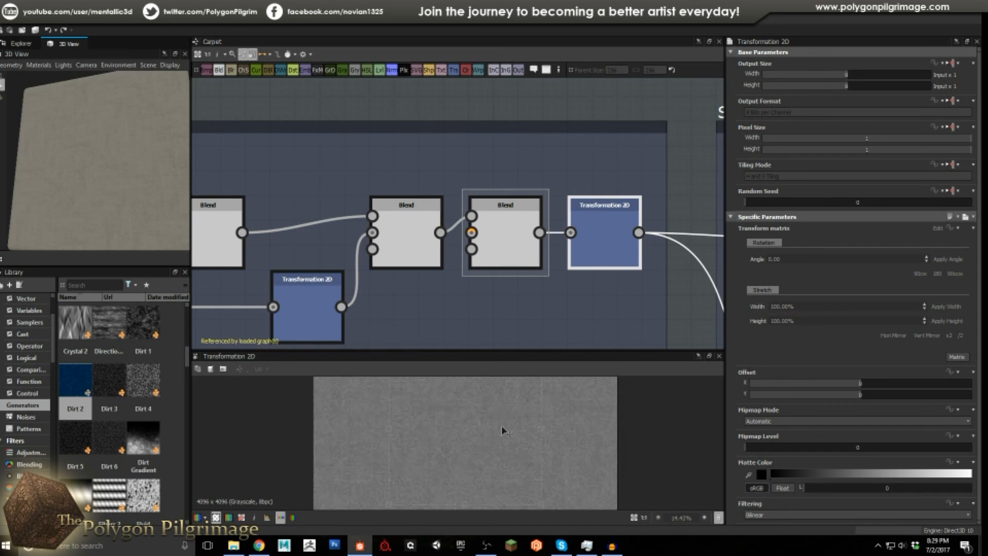
# Inspect the Uniform Color and Multiply Blend nodes in the Primary Color frame and examine the blended carpet pattern up close
pyautogui.scroll(-5, 460, 249)
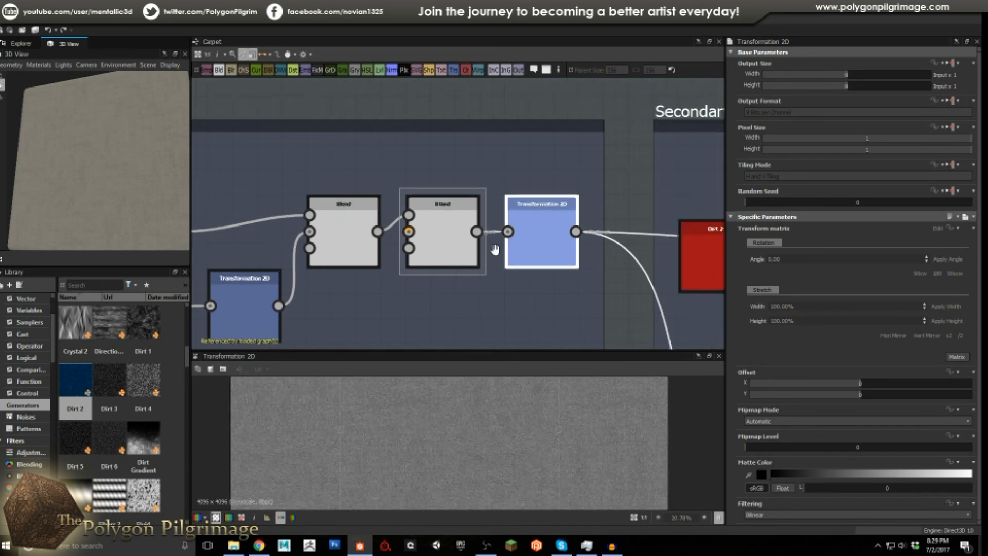
pyautogui.scroll(5, 460, 250)
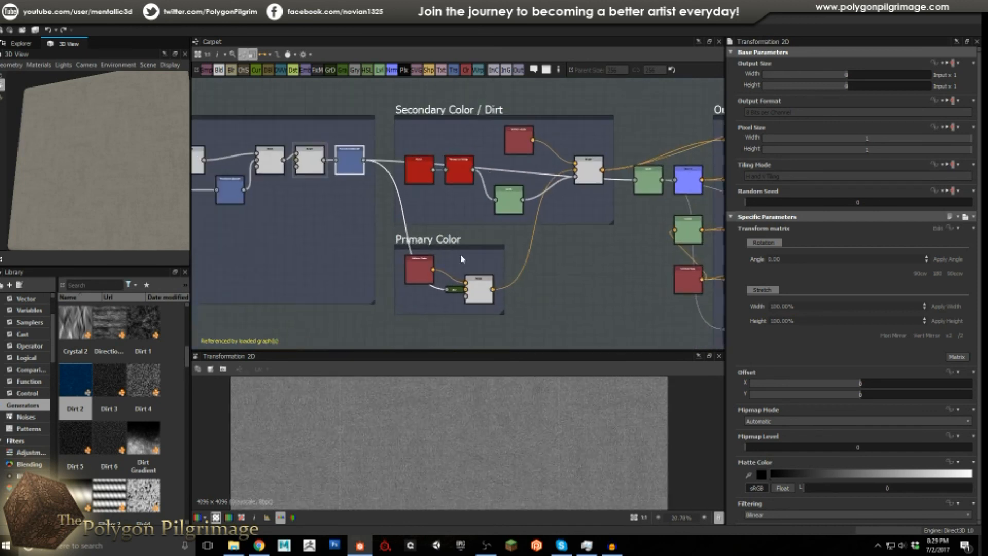
pyautogui.scroll(-3, 374, 201)
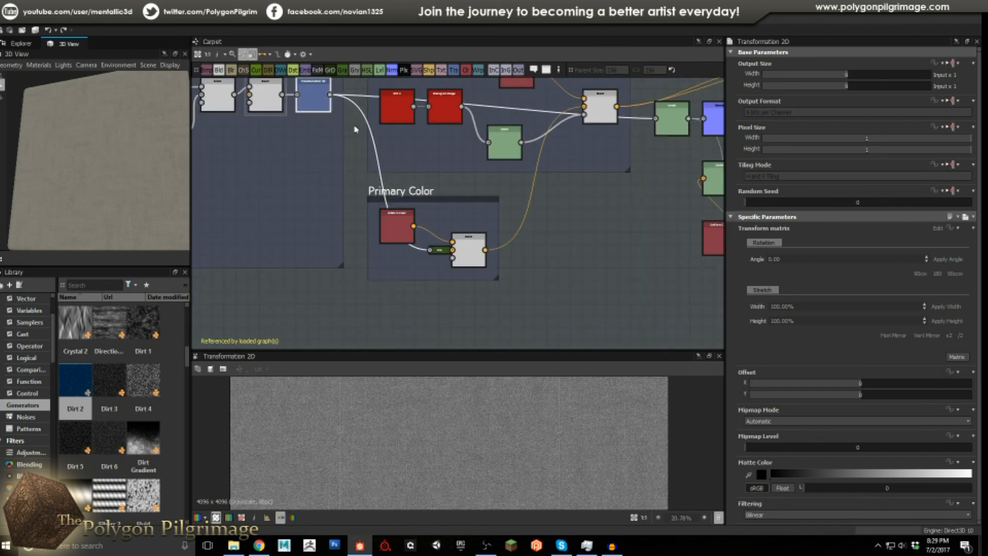
pyautogui.scroll(3, 471, 251)
pyautogui.click(340, 209)
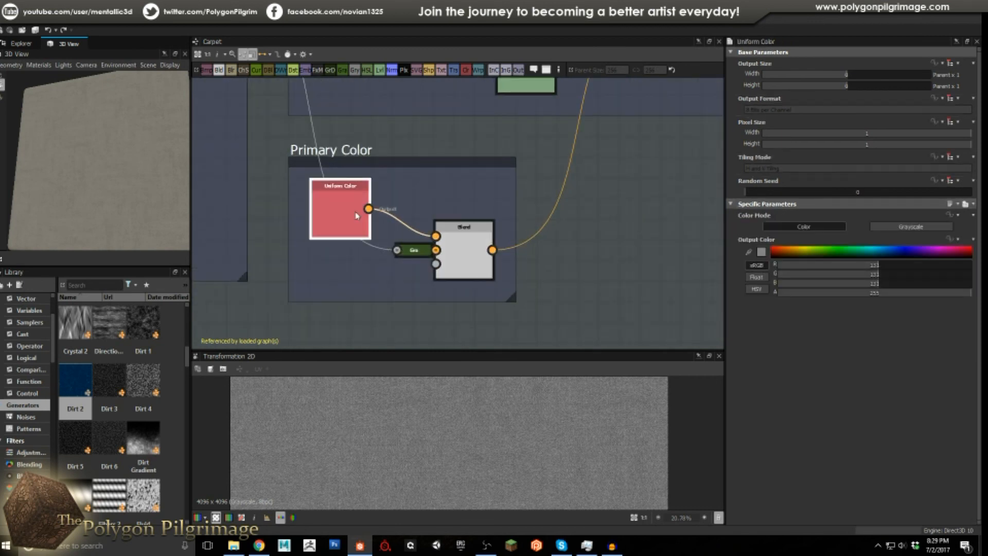
pyautogui.click(468, 253)
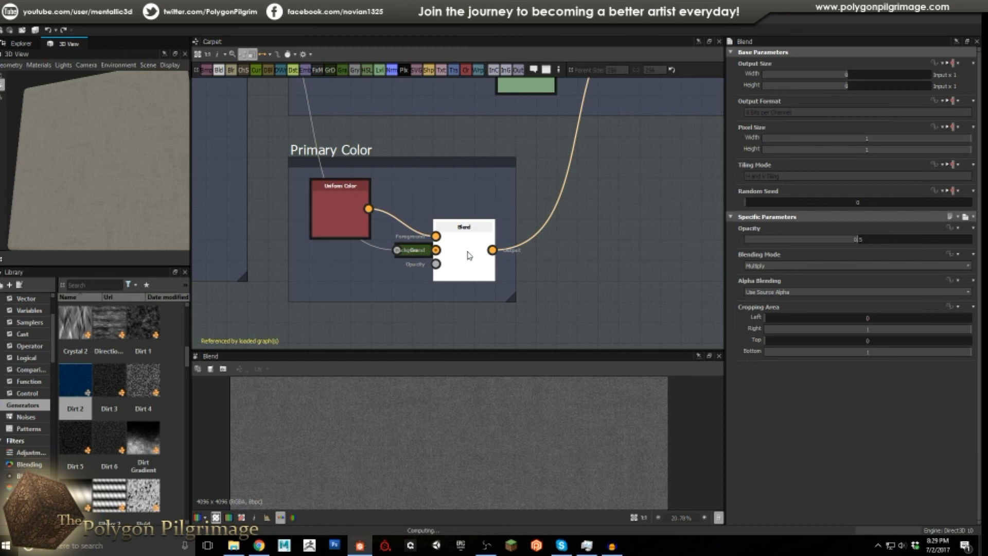
pyautogui.scroll(8, 455, 437)
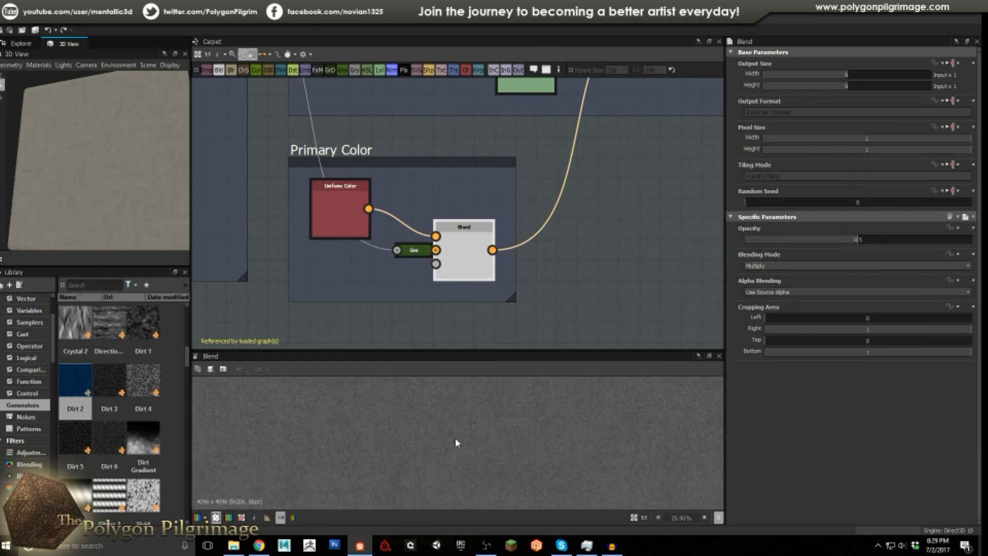
pyautogui.scroll(1, 427, 412)
pyautogui.moveTo(430, 412); pyautogui.dragTo(428, 440, button='middle')
# Inspect the Dirt 2, Histogram Range and Levels nodes that form the dirt mask in the Secondary Color / Dirt frame
pyautogui.moveTo(462, 283); pyautogui.dragTo(461, 318, button='middle')
pyautogui.scroll(-3, 494, 268)
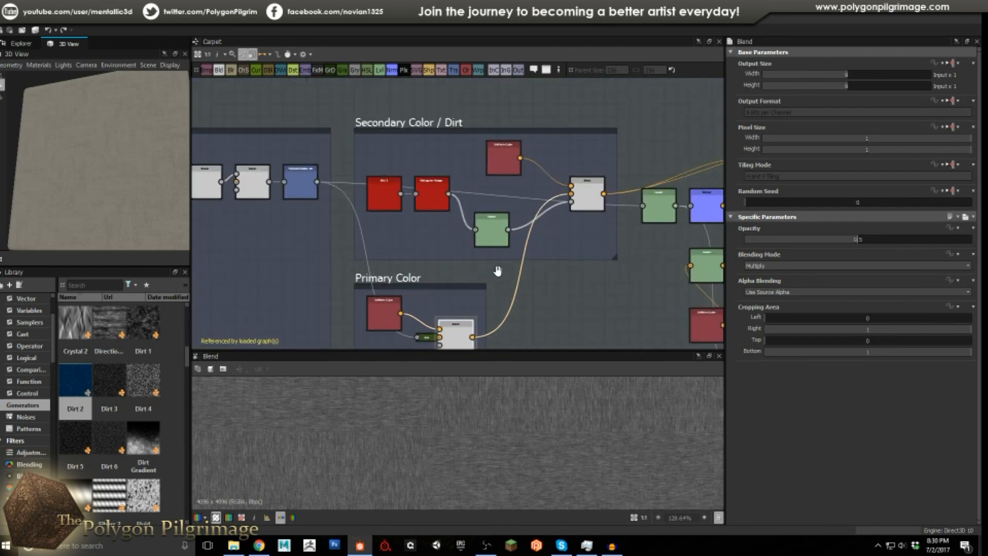
pyautogui.scroll(1, 525, 243)
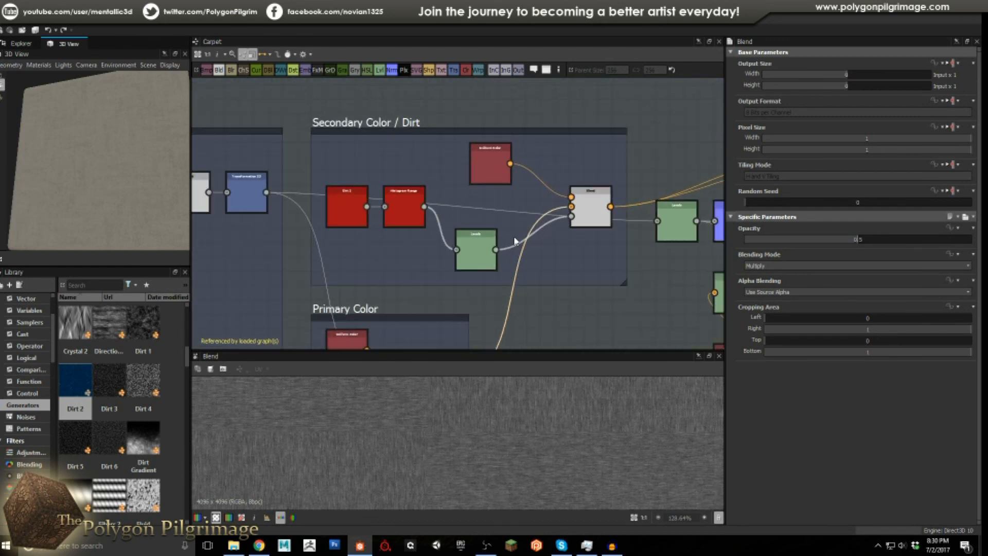
pyautogui.click(356, 201)
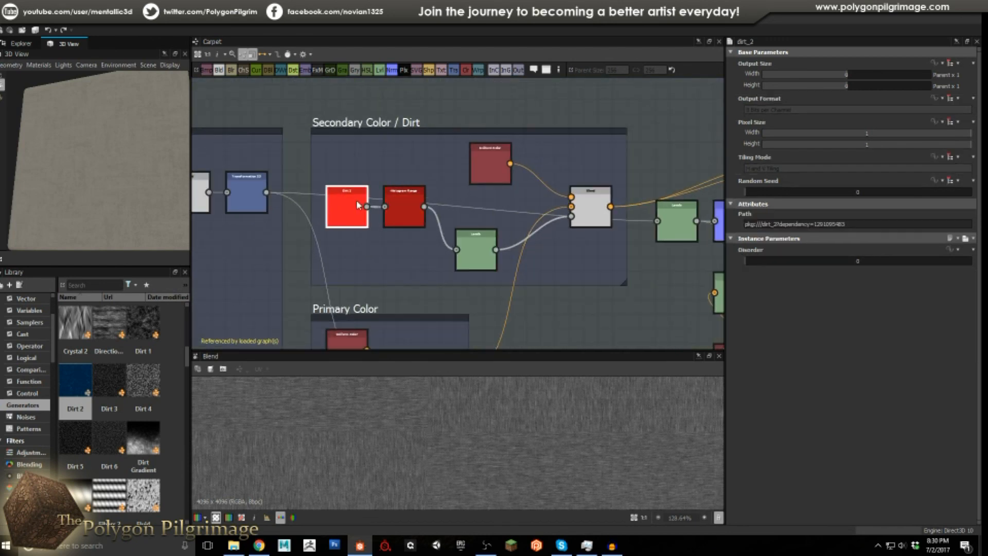
pyautogui.click(397, 207)
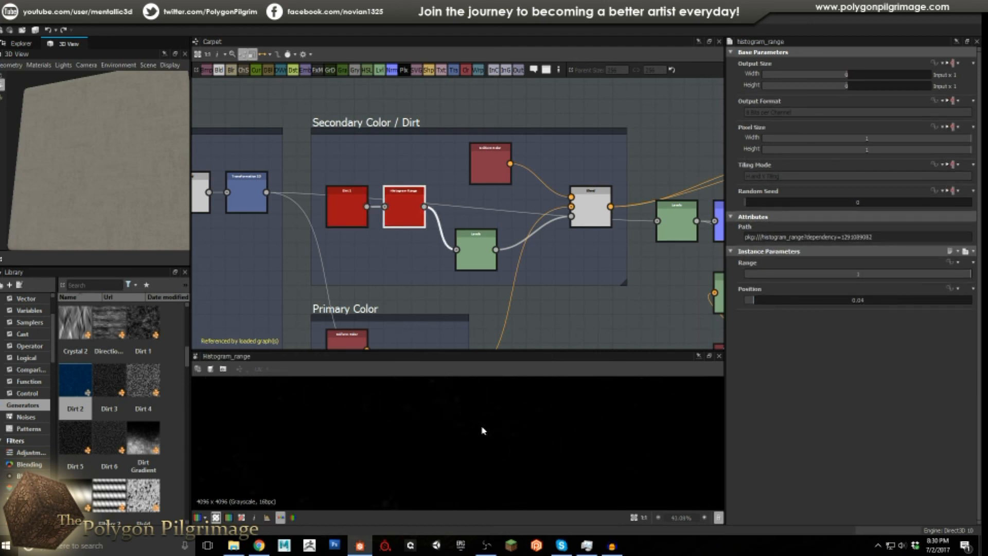
pyautogui.scroll(-10, 461, 421)
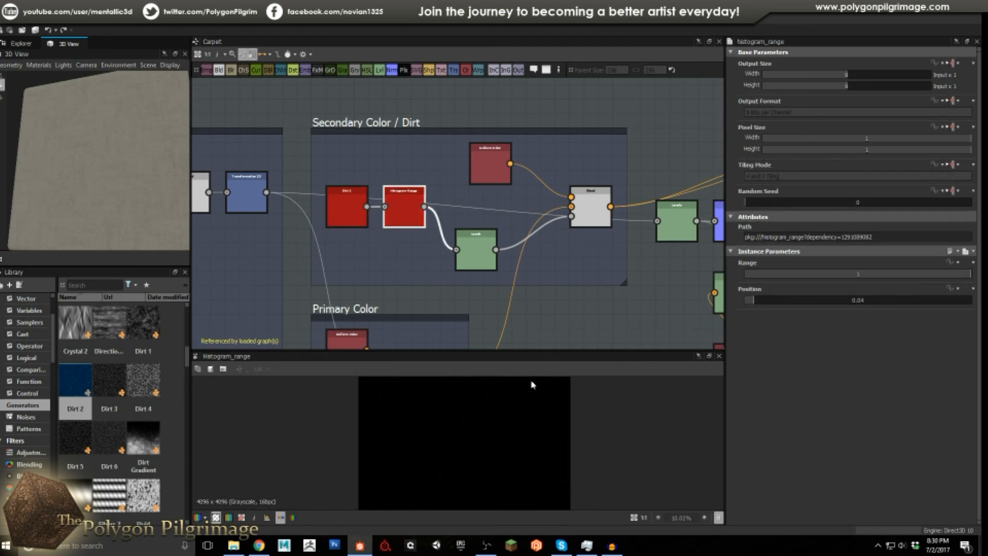
pyautogui.click(476, 257)
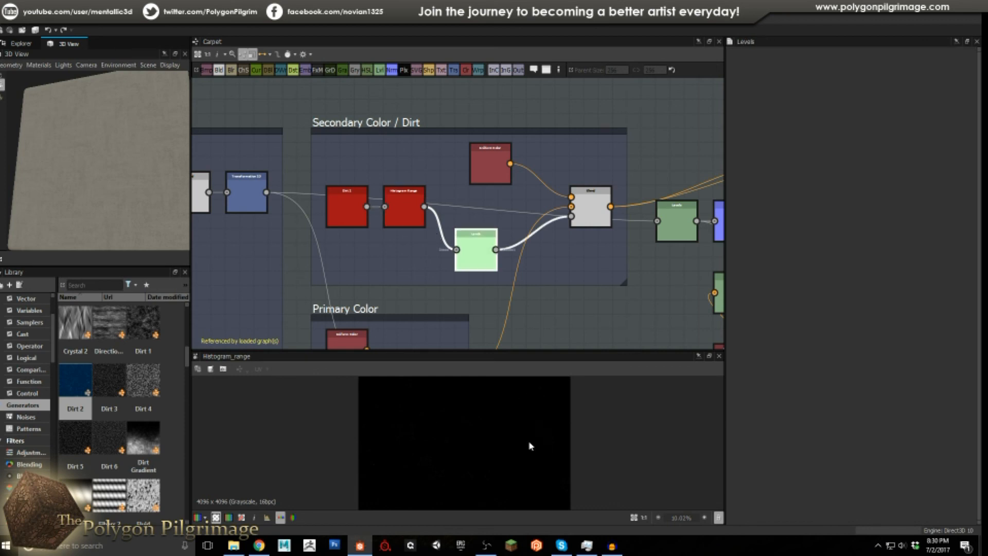
pyautogui.scroll(2, 533, 408)
pyautogui.scroll(2, 553, 398)
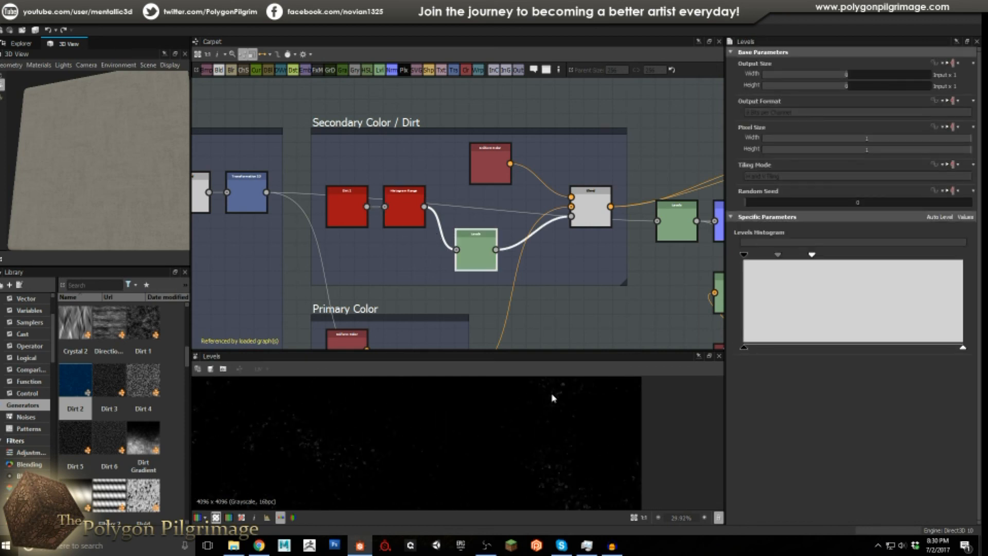
# Inspect the Copy Blend of the Secondary Color / Dirt frame and examine the dirt on the carpet in the 3D view
pyautogui.click(592, 209)
pyautogui.doubleClick(594, 230)
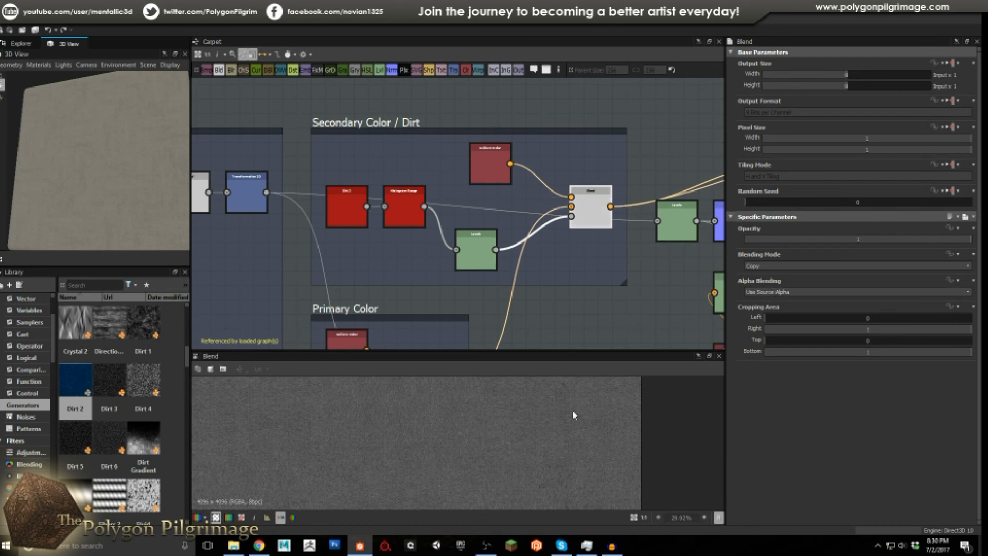
pyautogui.scroll(3, 474, 435)
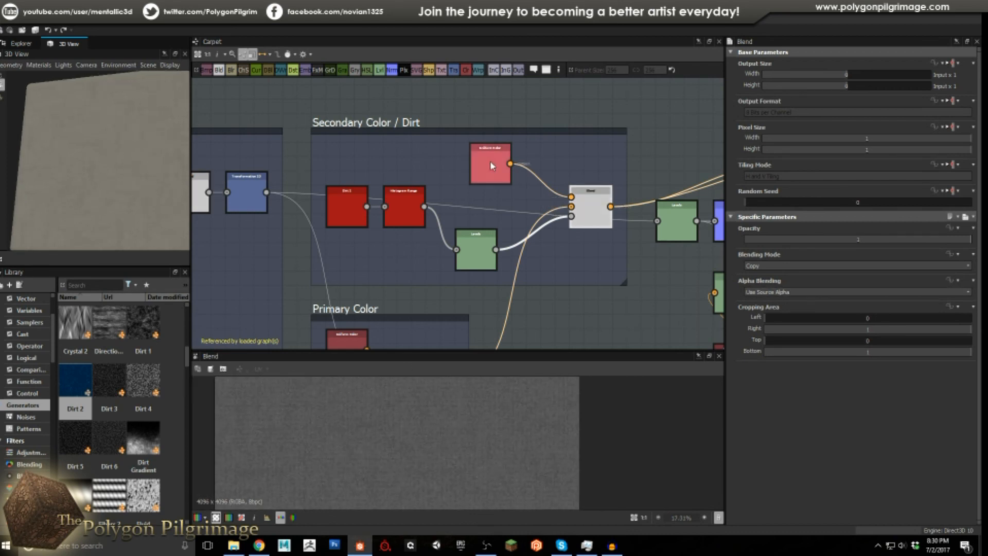
pyautogui.moveTo(151, 180); pyautogui.dragTo(120, 173)
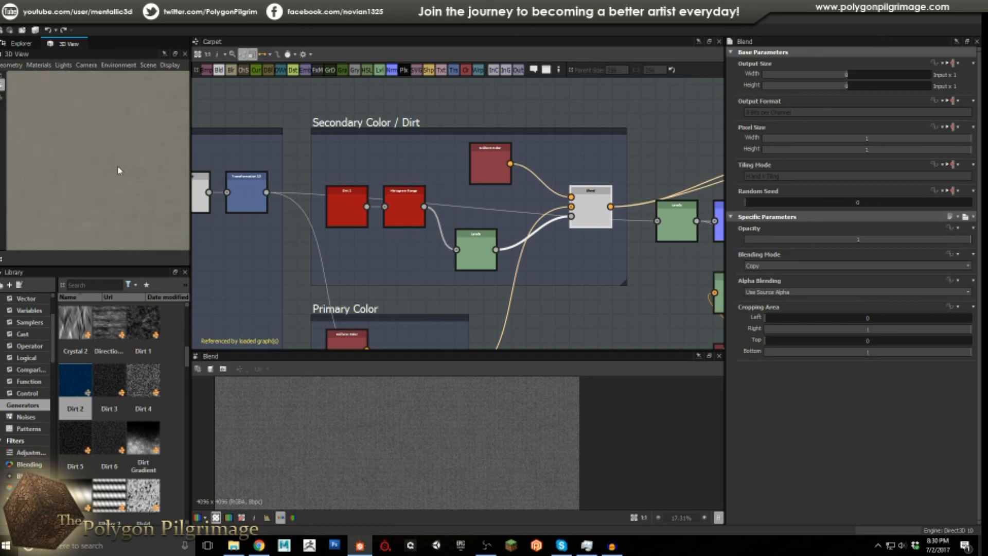
pyautogui.scroll(-3, 120, 168)
pyautogui.moveTo(121, 166); pyautogui.dragTo(126, 181, button='middle')
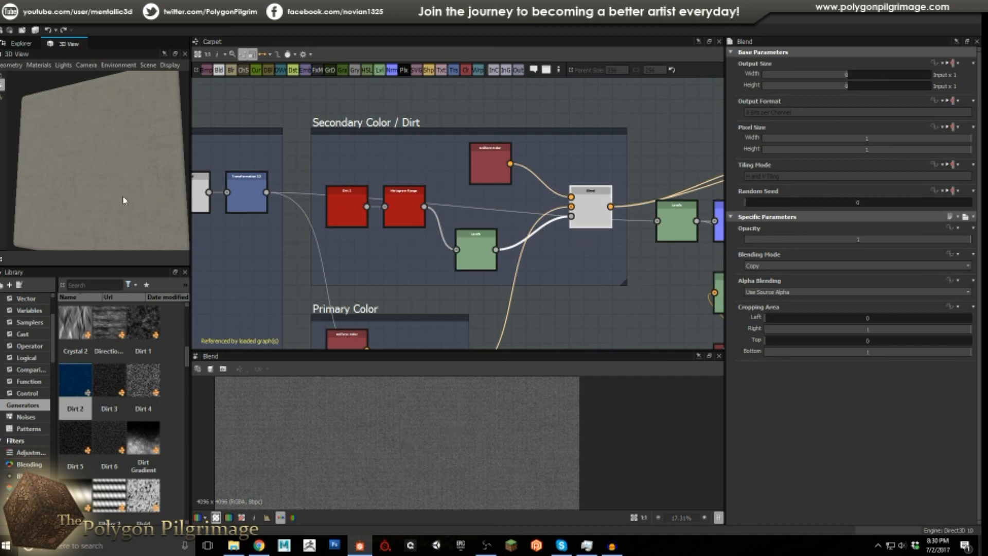
# Compare the final Transformation 2D of the pattern with the Levels node that feeds the Normal node
pyautogui.moveTo(590, 214); pyautogui.dragTo(479, 214, button='middle')
pyautogui.scroll(-3, 476, 211)
pyautogui.moveTo(521, 242); pyautogui.dragTo(447, 228, button='middle')
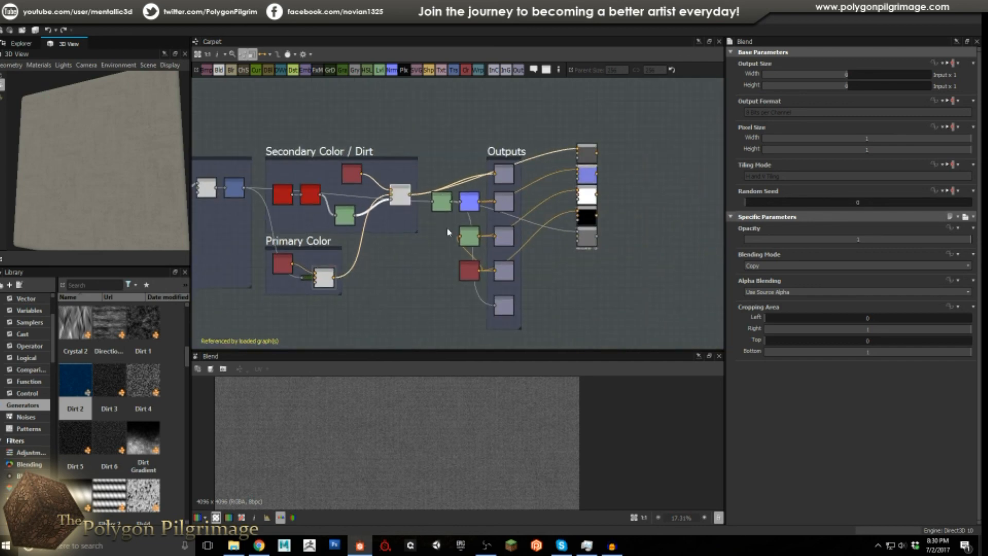
pyautogui.scroll(3, 447, 227)
pyautogui.click(424, 198)
pyautogui.scroll(-1, 511, 204)
pyautogui.scroll(-2, 512, 205)
pyautogui.moveTo(261, 188); pyautogui.dragTo(296, 196, button='middle')
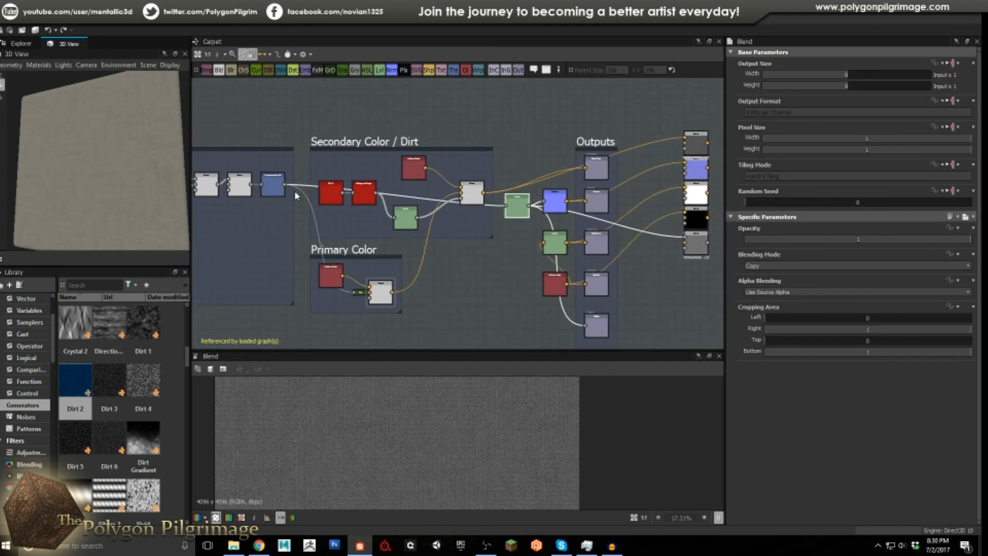
pyautogui.click(273, 184)
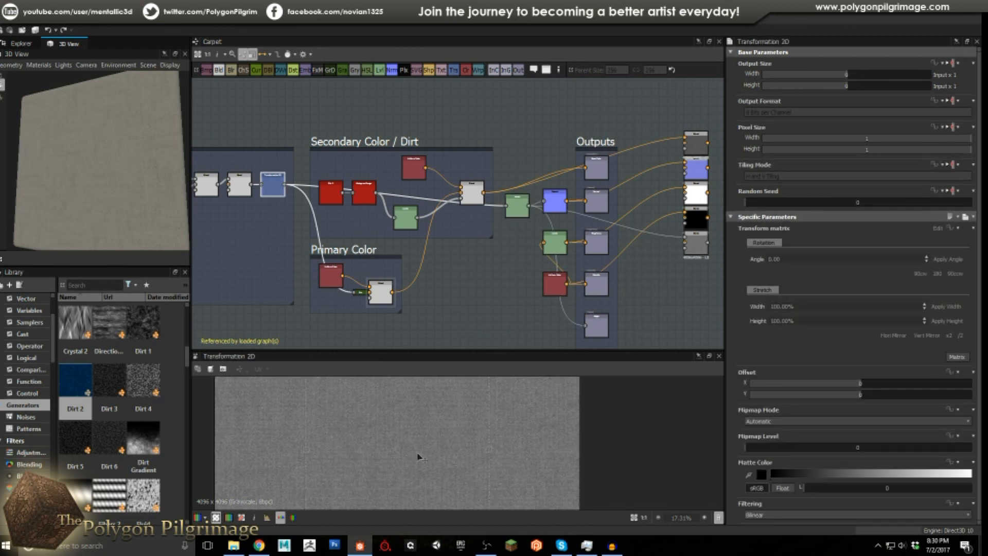
pyautogui.scroll(2, 517, 205)
pyautogui.click(516, 206)
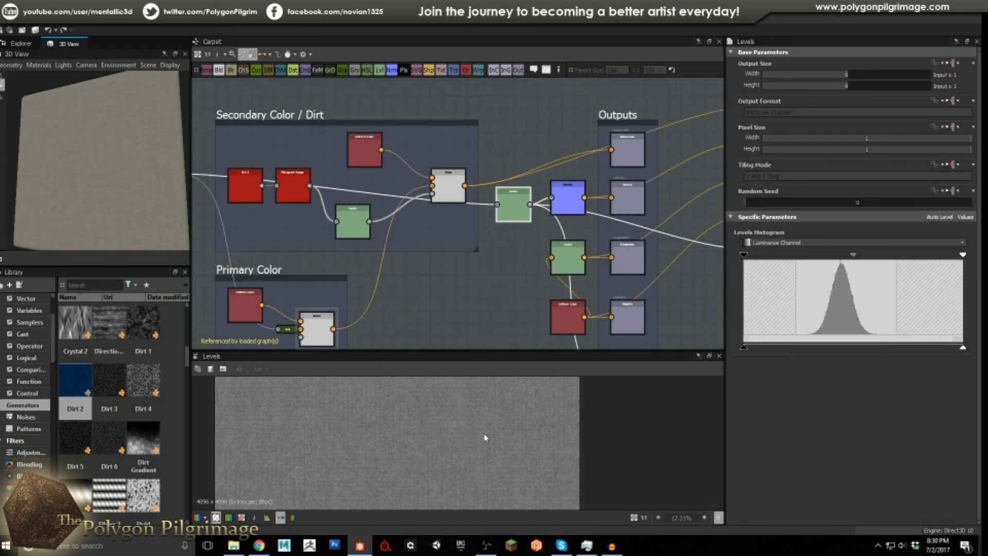
# Inspect the grayscale height Blend beyond the Outputs frame and the Normal node fed by the Levels
pyautogui.moveTo(495, 241); pyautogui.dragTo(394, 227, button='middle')
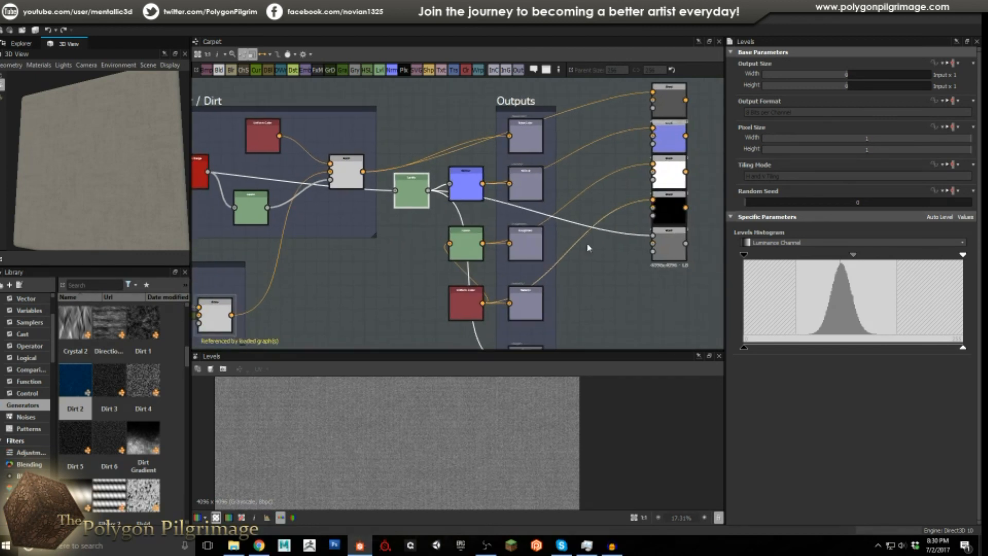
pyautogui.doubleClick(668, 246)
pyautogui.scroll(1, 440, 215)
pyautogui.moveTo(463, 206)
pyautogui.mouseDown()
pyautogui.moveTo(461, 164)
pyautogui.moveTo(461, 212)
pyautogui.mouseUp()
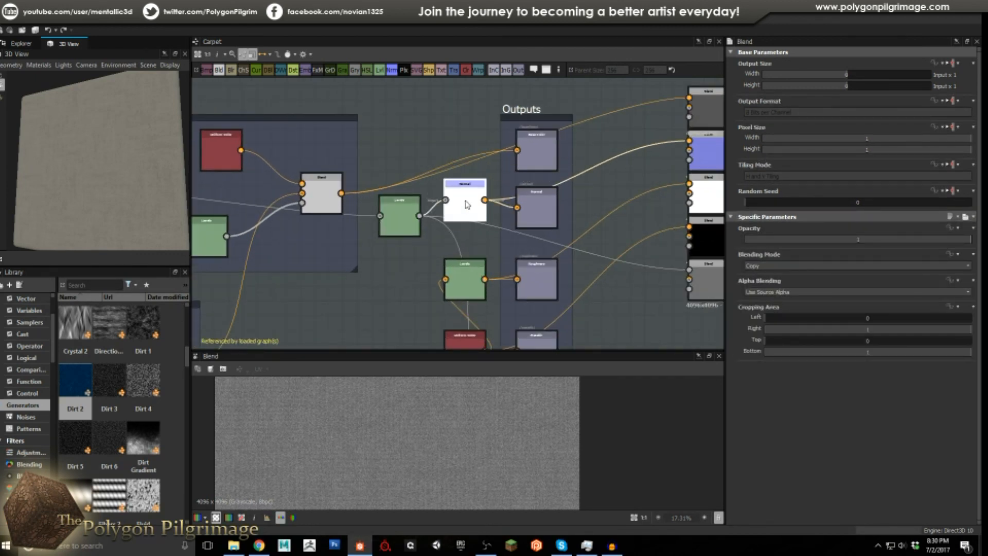
pyautogui.click(469, 205)
pyautogui.doubleClick(469, 207)
pyautogui.scroll(-1, 469, 207)
pyautogui.moveTo(471, 267); pyautogui.dragTo(473, 247, button='middle')
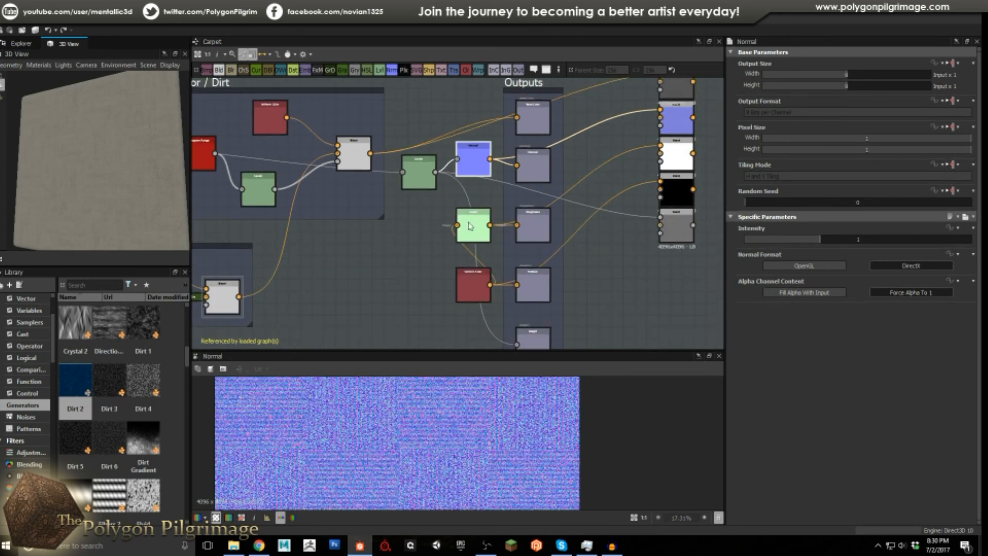
# Inspect the black Uniform Color feeding Metallic, the inverting Levels node and the Roughness output
pyautogui.scroll(2, 473, 294)
pyautogui.click(474, 298)
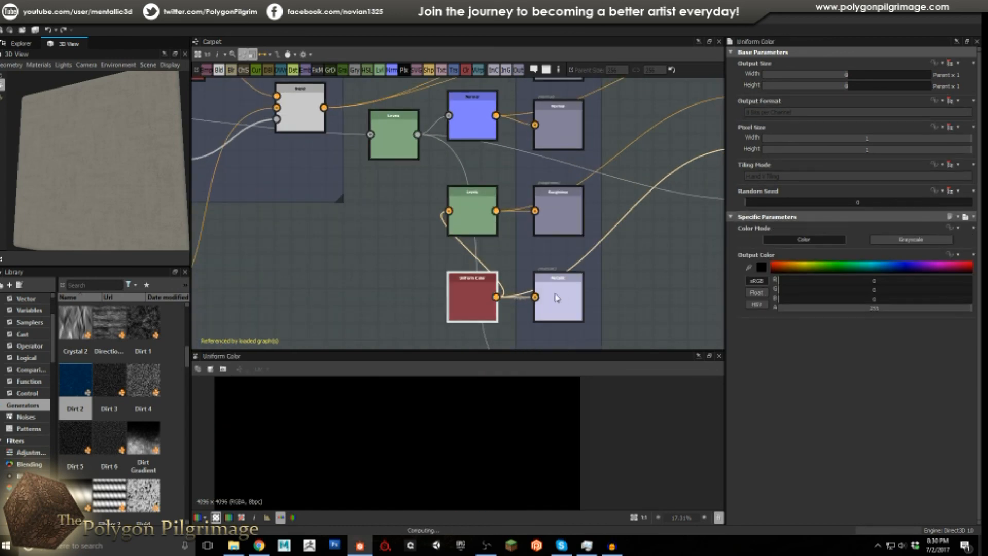
pyautogui.doubleClick(471, 214)
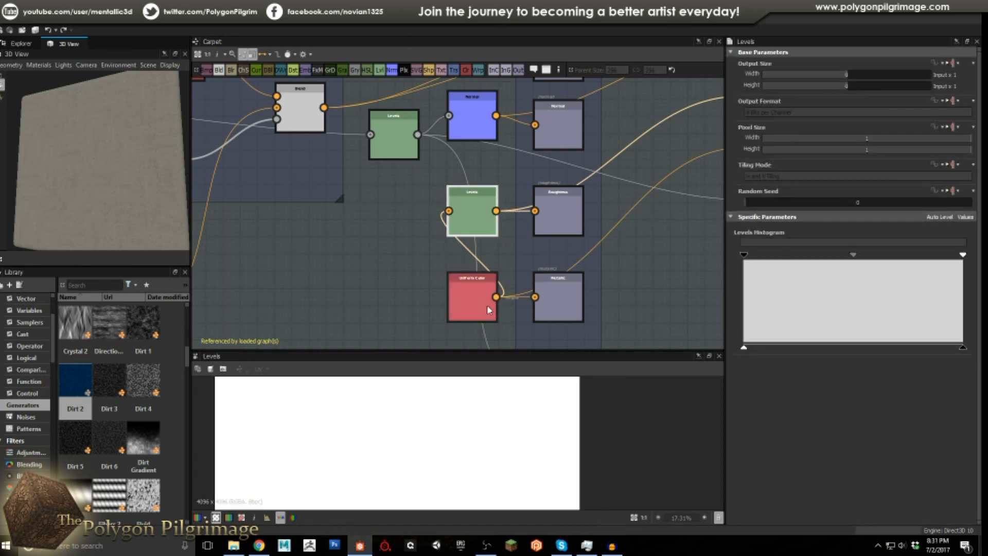
pyautogui.scroll(-3, 468, 419)
pyautogui.click(557, 222)
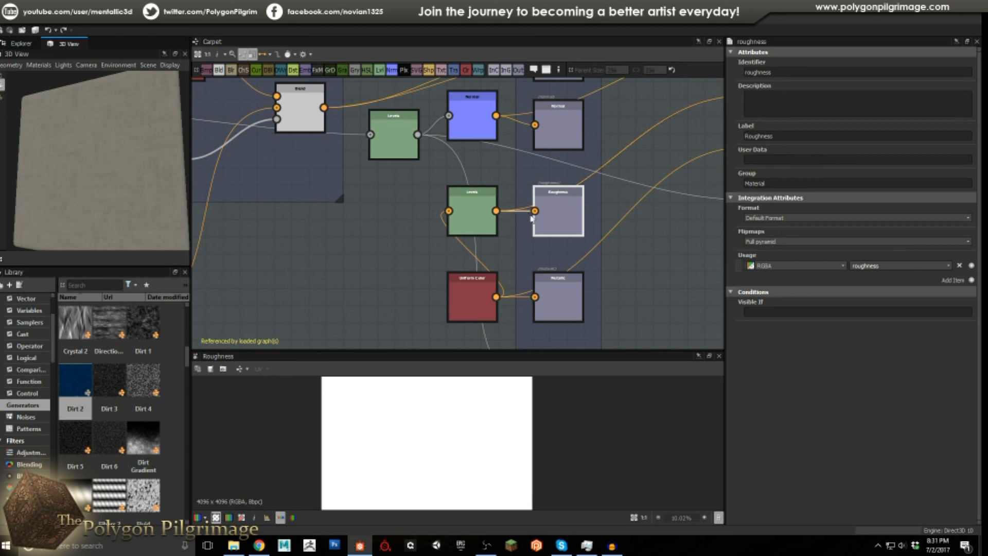
# Inspect the Levels node before the Normal node again and examine its carpet fibres up close
pyautogui.scroll(-3, 407, 205)
pyautogui.scroll(2, 423, 225)
pyautogui.scroll(-2, 398, 223)
pyautogui.doubleClick(390, 149)
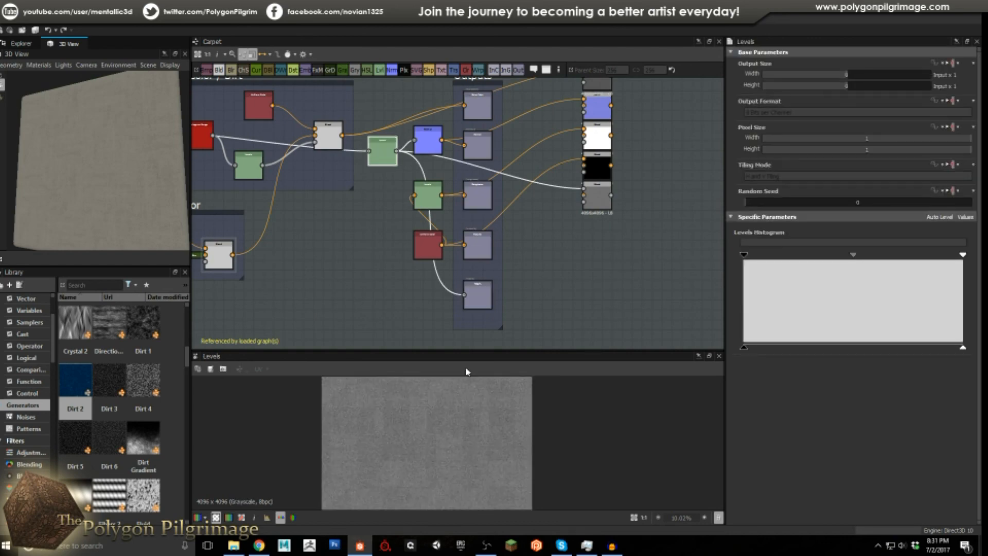
pyautogui.scroll(5, 465, 414)
pyautogui.scroll(-2, 466, 417)
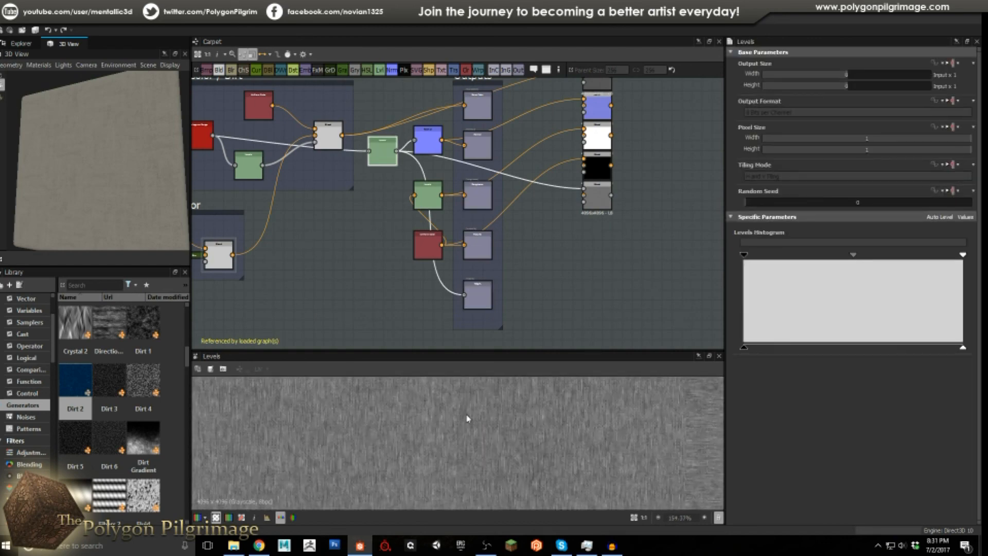
pyautogui.scroll(-2, 468, 416)
# Inspect the Normal node again and examine its carpet normal map up close
pyautogui.moveTo(516, 196); pyautogui.dragTo(544, 252, button='middle')
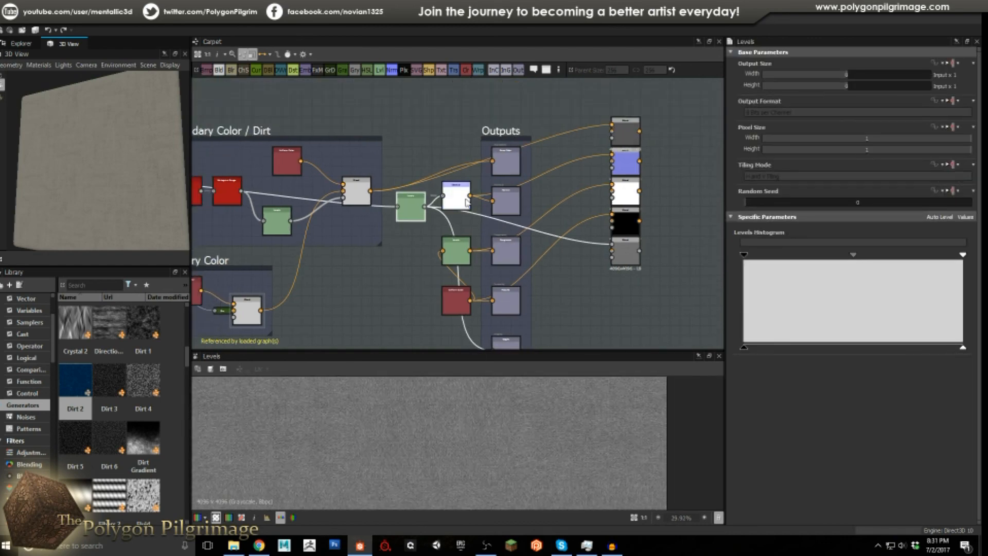
pyautogui.click(466, 202)
pyautogui.doubleClick(466, 202)
pyautogui.scroll(3, 471, 201)
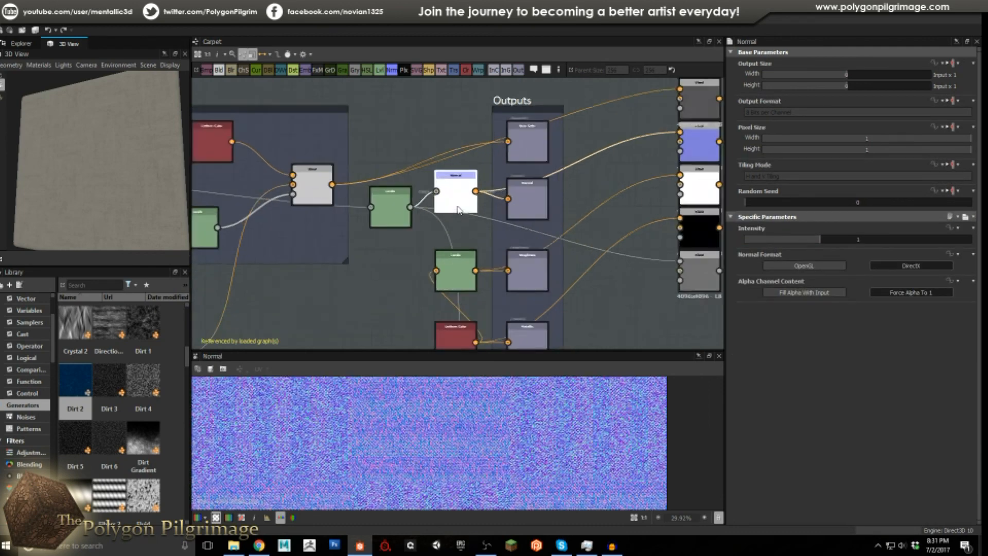
pyautogui.scroll(1, 572, 471)
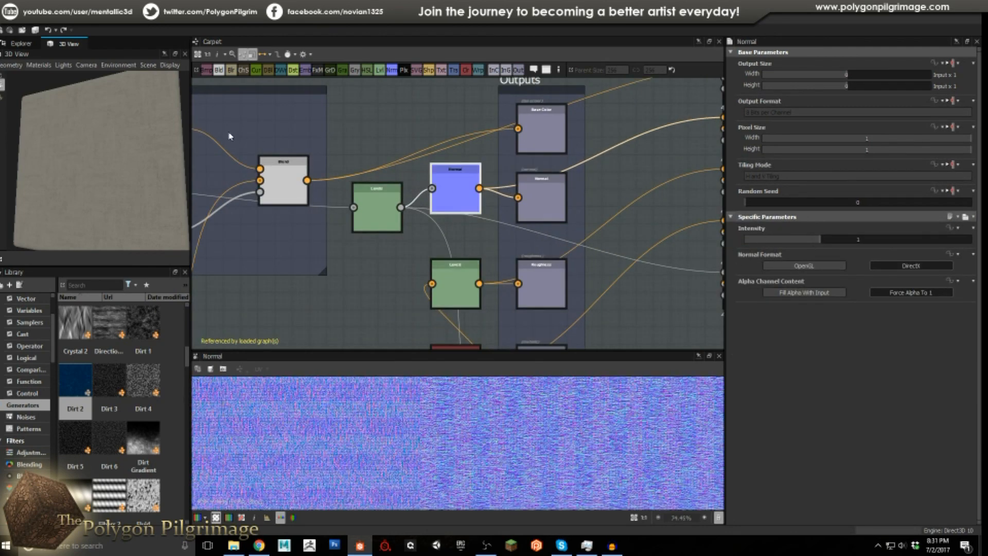
# Examine the carpet surface in the 3D view from close up, at several angles and from a distance
pyautogui.scroll(5, 146, 126)
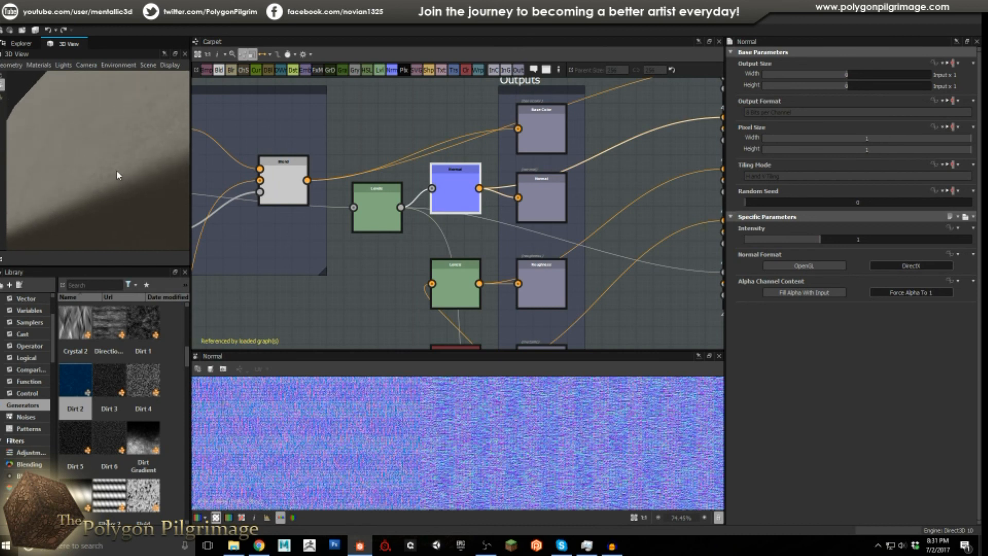
pyautogui.scroll(2, 117, 170)
pyautogui.scroll(2, 117, 180)
pyautogui.moveTo(114, 180); pyautogui.dragTo(134, 172)
pyautogui.scroll(-5, 132, 177)
pyautogui.moveTo(116, 162); pyautogui.dragTo(214, 212)
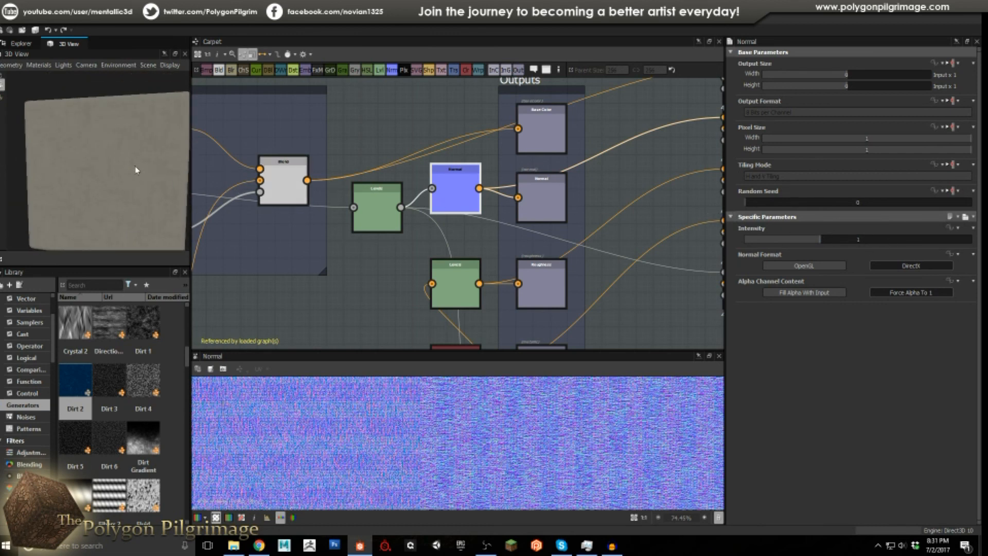
pyautogui.moveTo(137, 170); pyautogui.dragTo(132, 145)
pyautogui.scroll(-5, 503, 200)
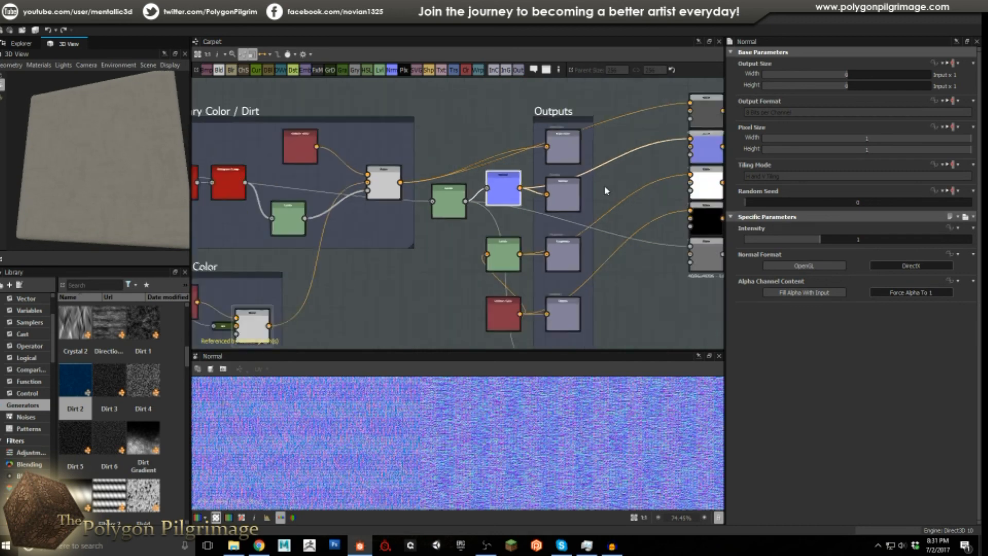
# Review the whole Carpet graph from Pattern Build to Outputs, along with the carpet surface in the 3D view
pyautogui.moveTo(503, 199); pyautogui.dragTo(527, 218, button='middle')
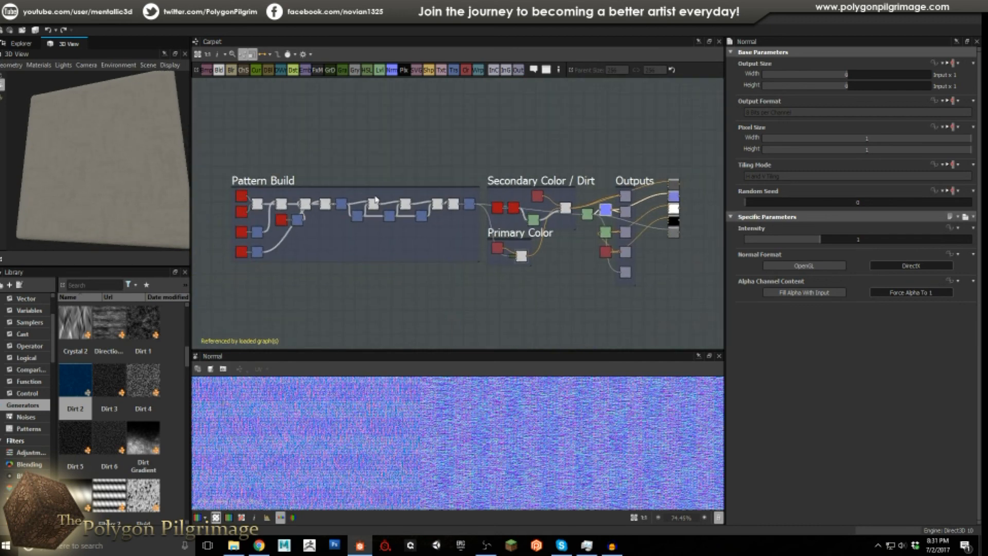
pyautogui.moveTo(132, 161); pyautogui.dragTo(78, 143)
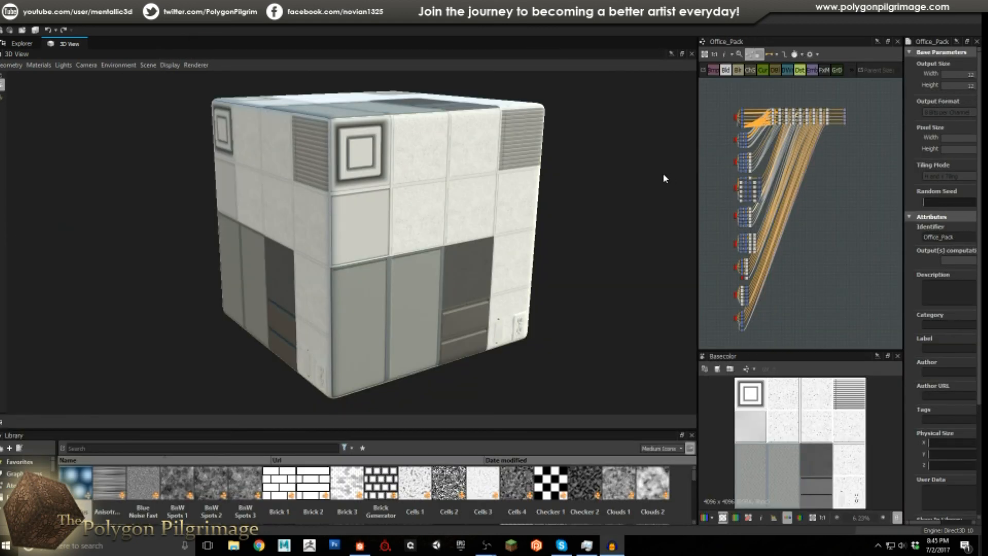
pyautogui.moveTo(602, 213); pyautogui.dragTo(609, 221)
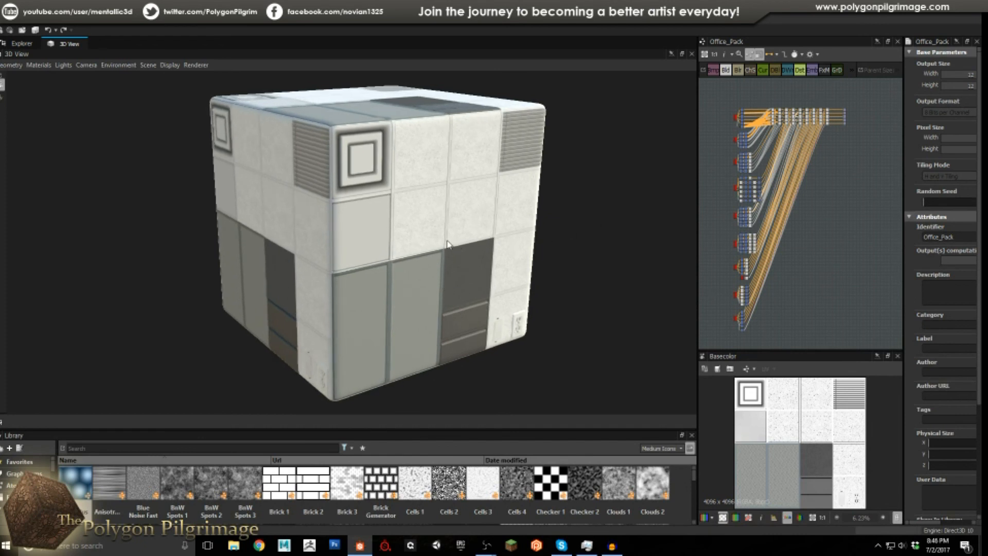
pyautogui.moveTo(563, 216); pyautogui.dragTo(567, 226)
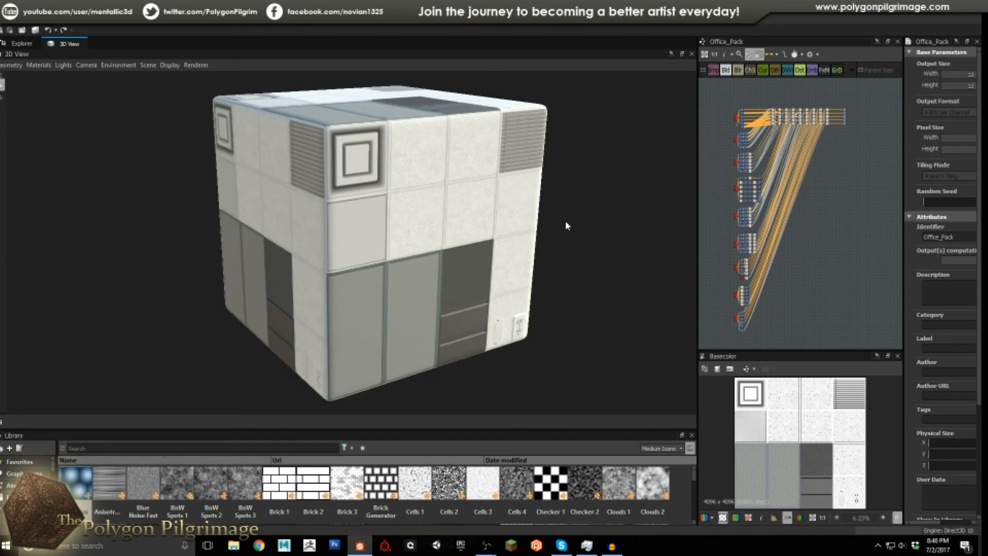
pyautogui.moveTo(566, 217); pyautogui.dragTo(569, 223)
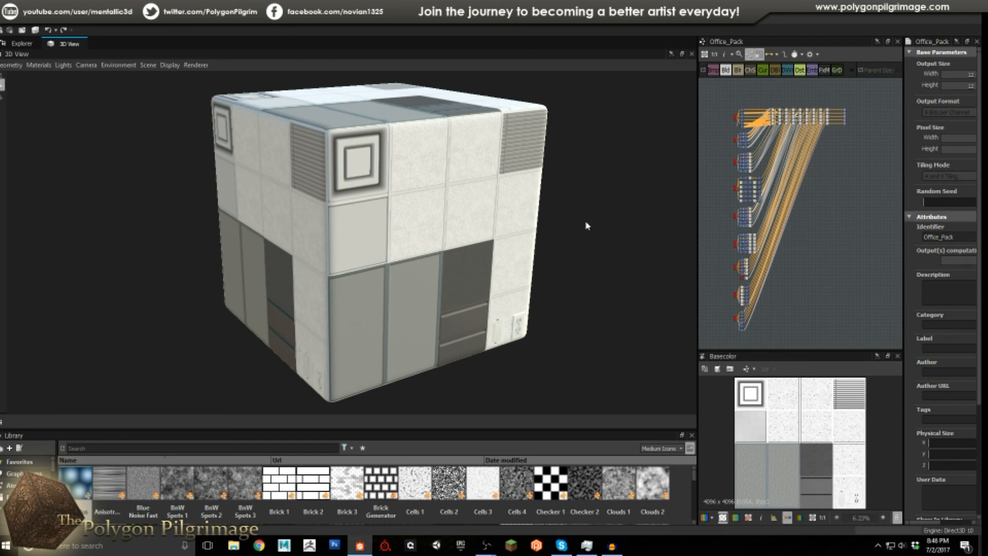
pyautogui.keyDown('alt'); pyautogui.moveTo(539, 236); pyautogui.dragTo(597, 258); pyautogui.keyUp('alt')
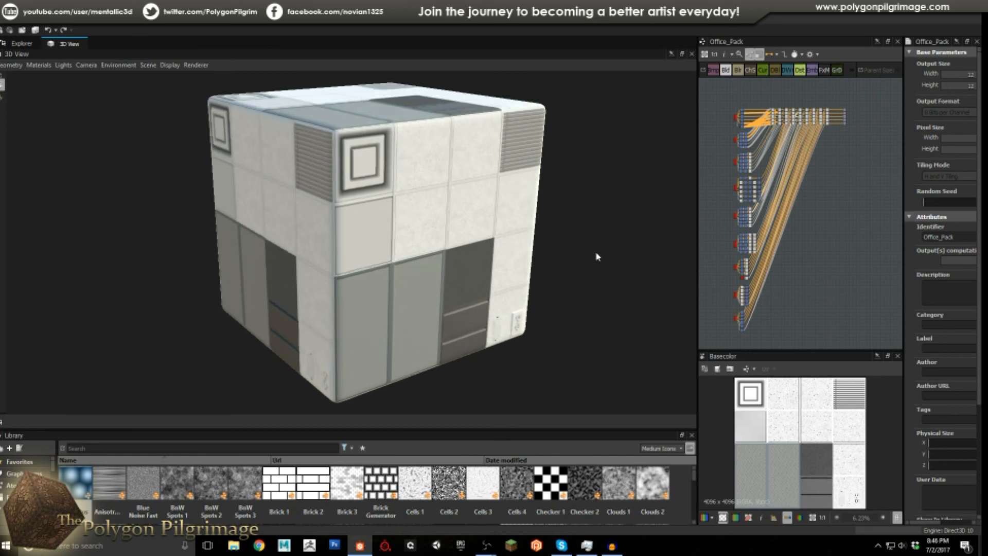